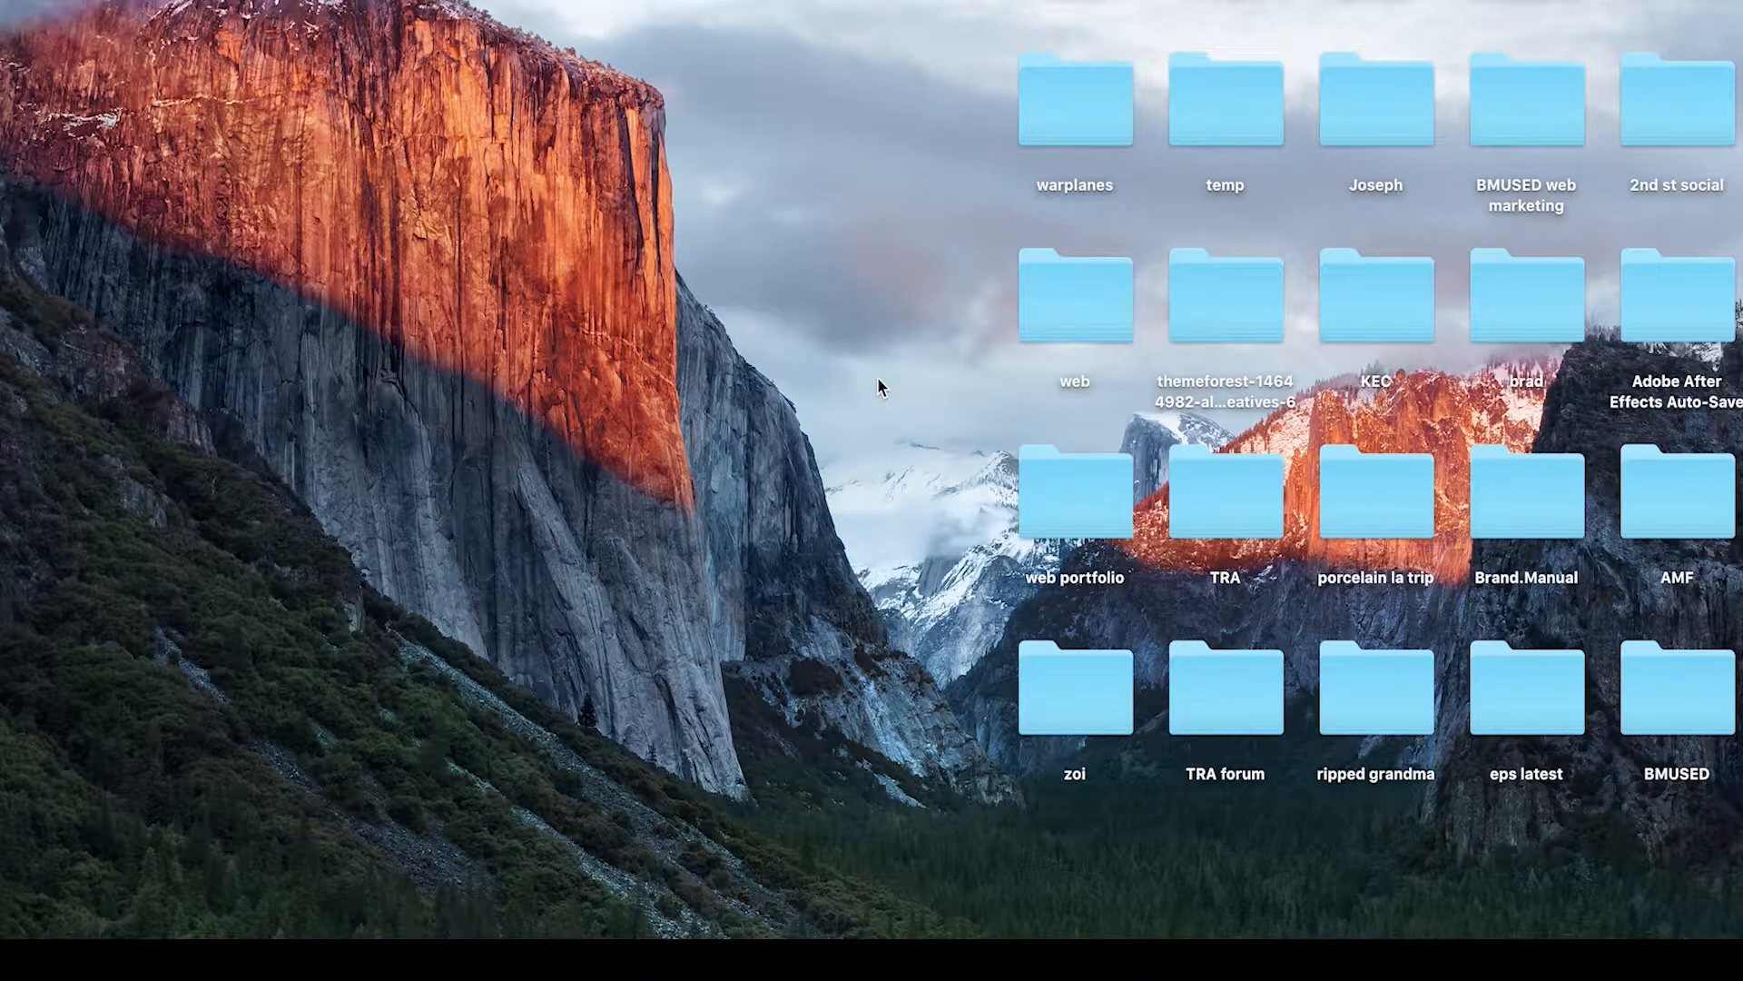
- Open Safari and go to the BMUSED hosting services website
mouse_move(1049, 918)
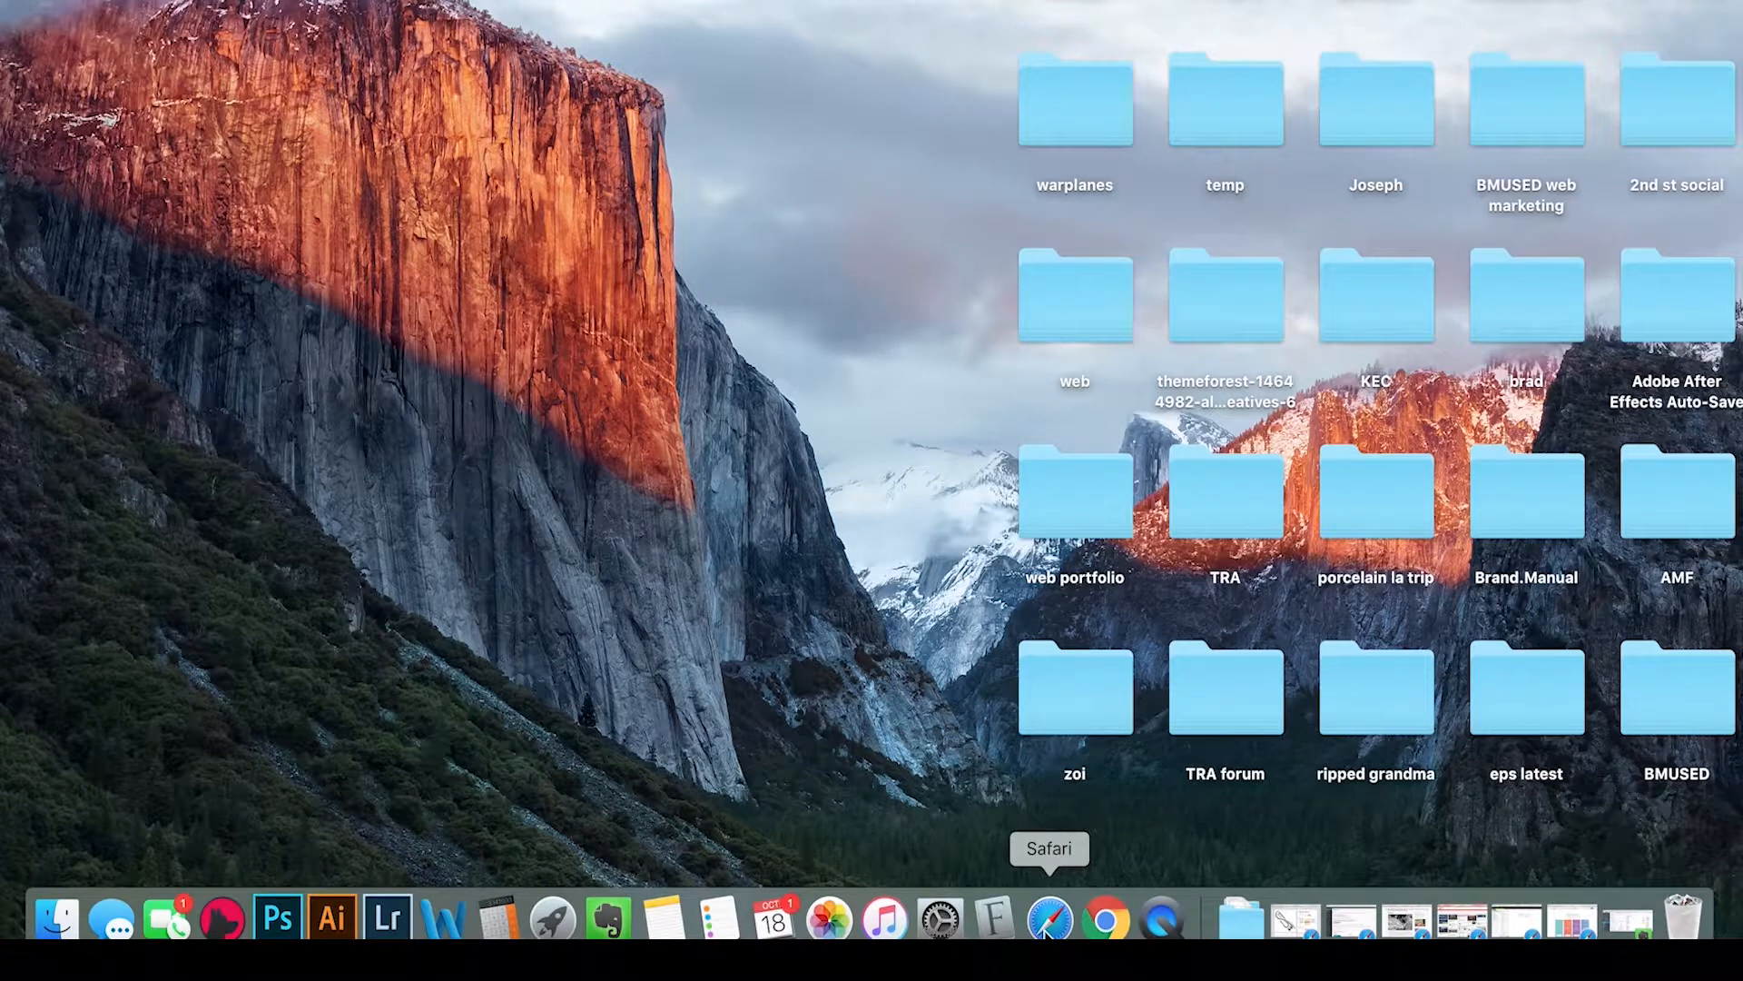
click(1049, 922)
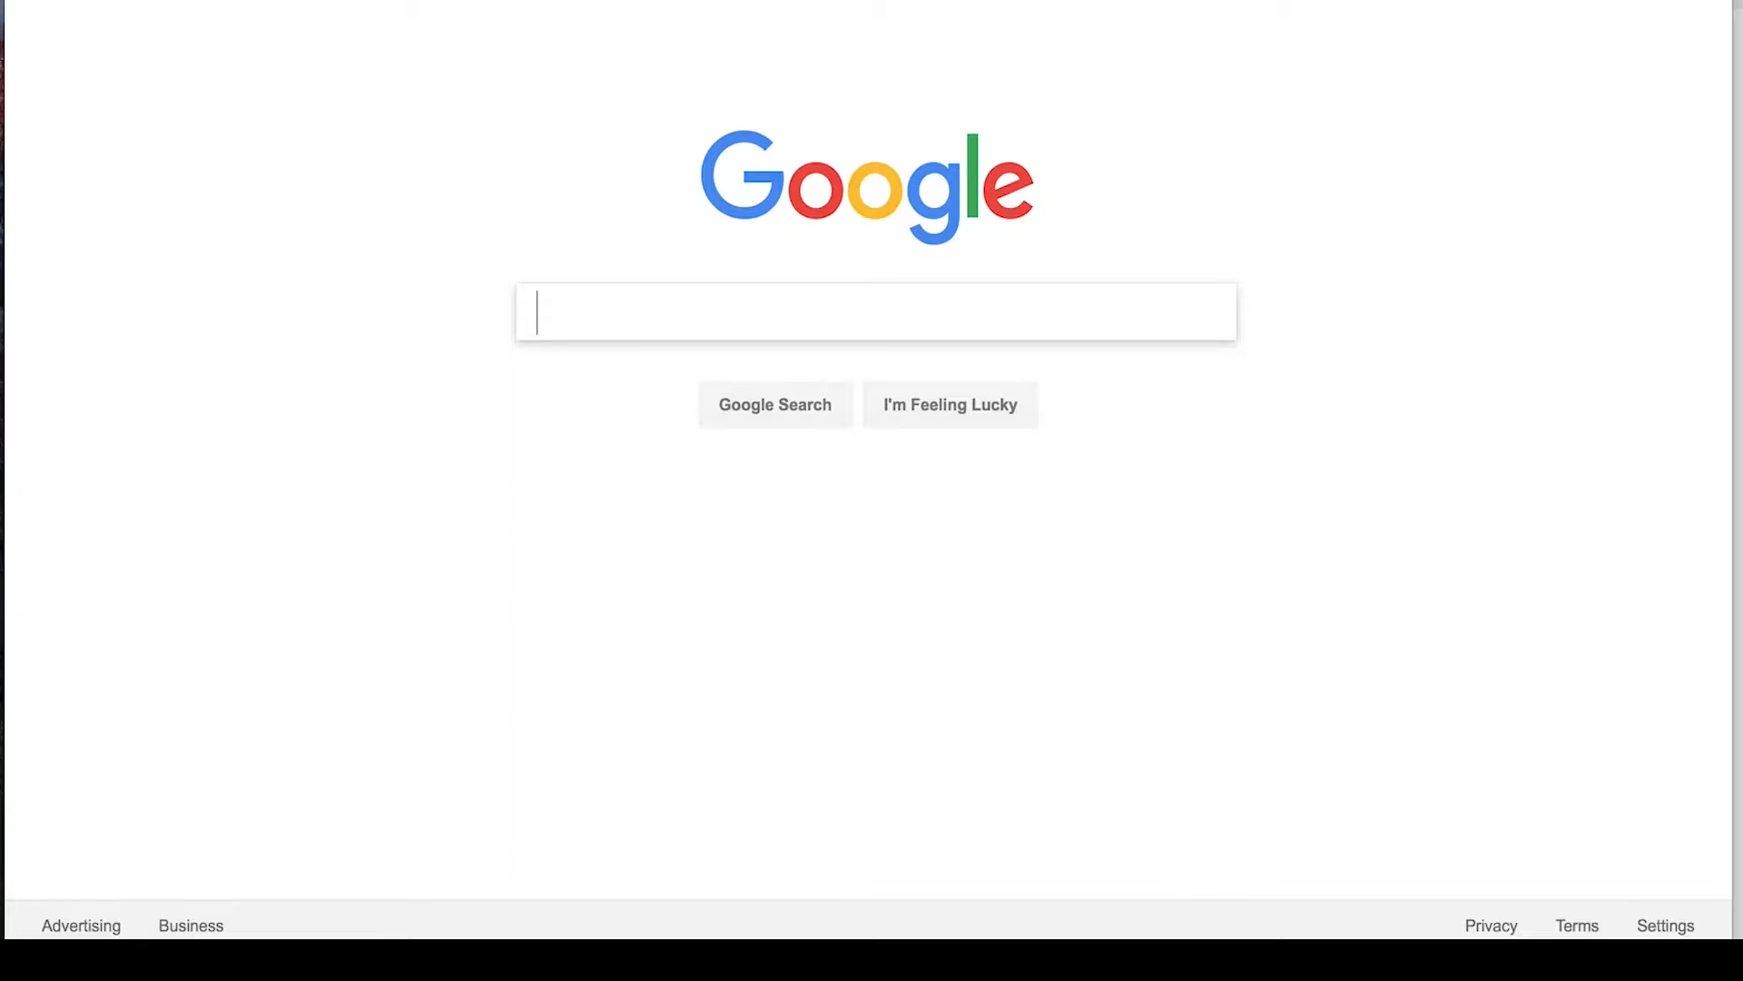
key(super+l)
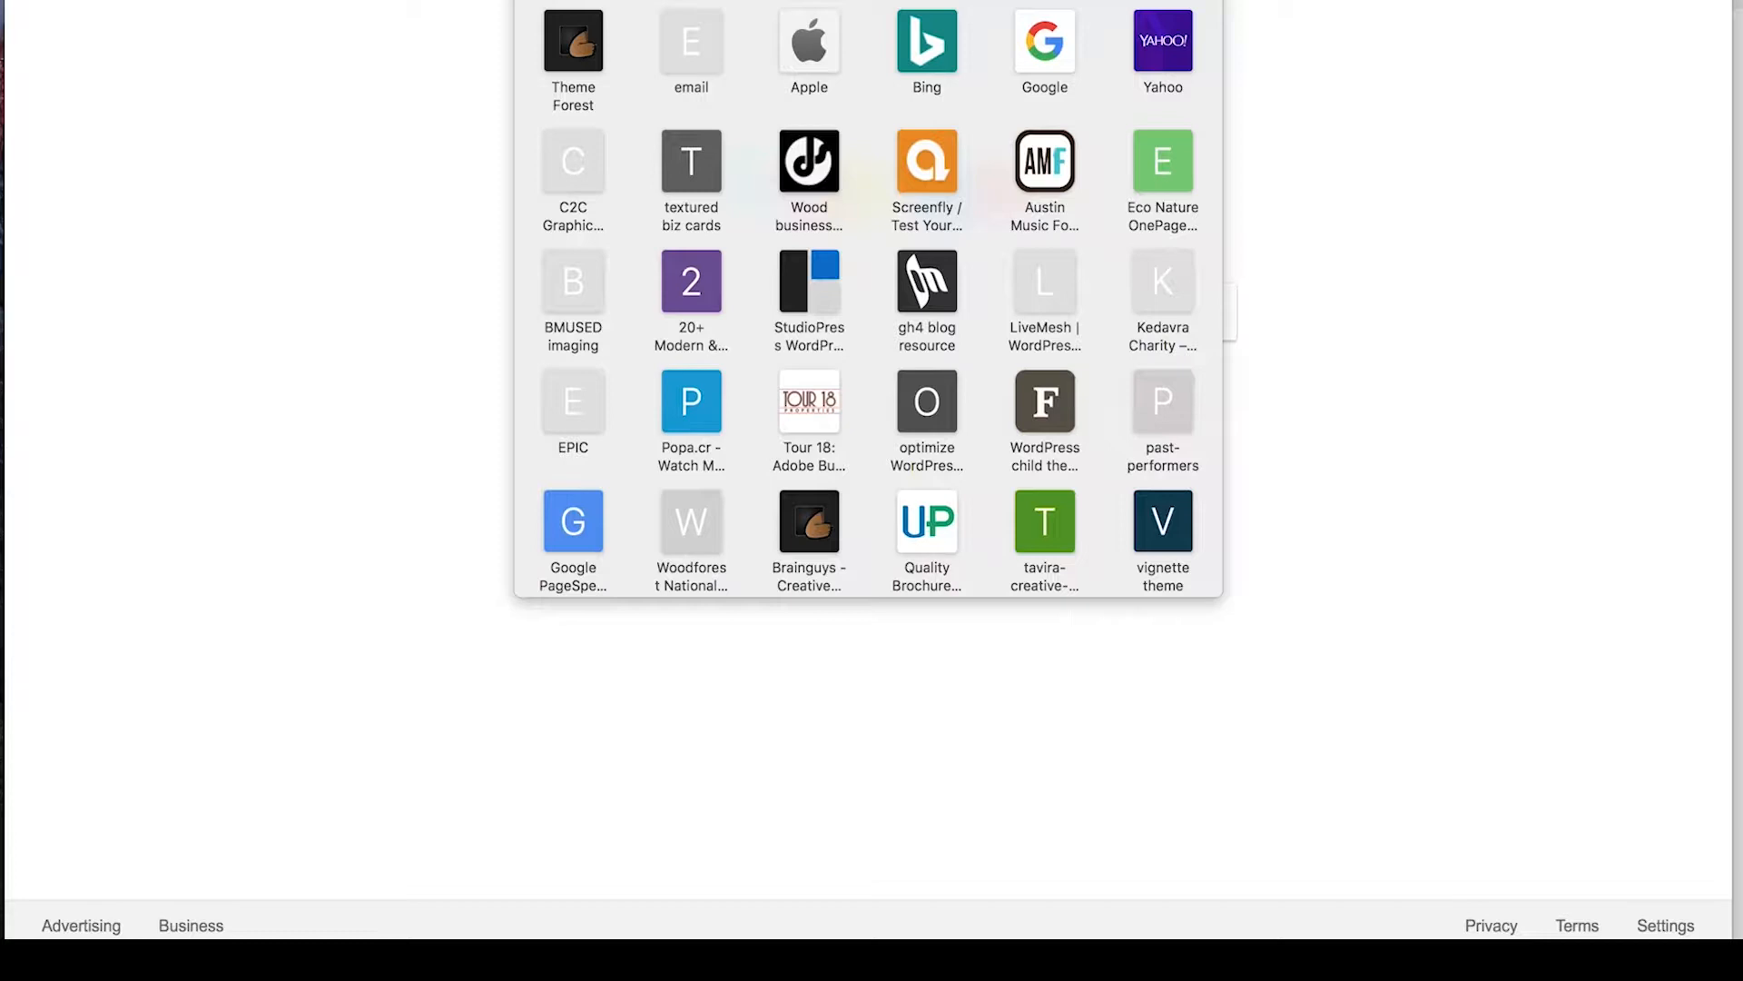
click(1251, 229)
text(jus)
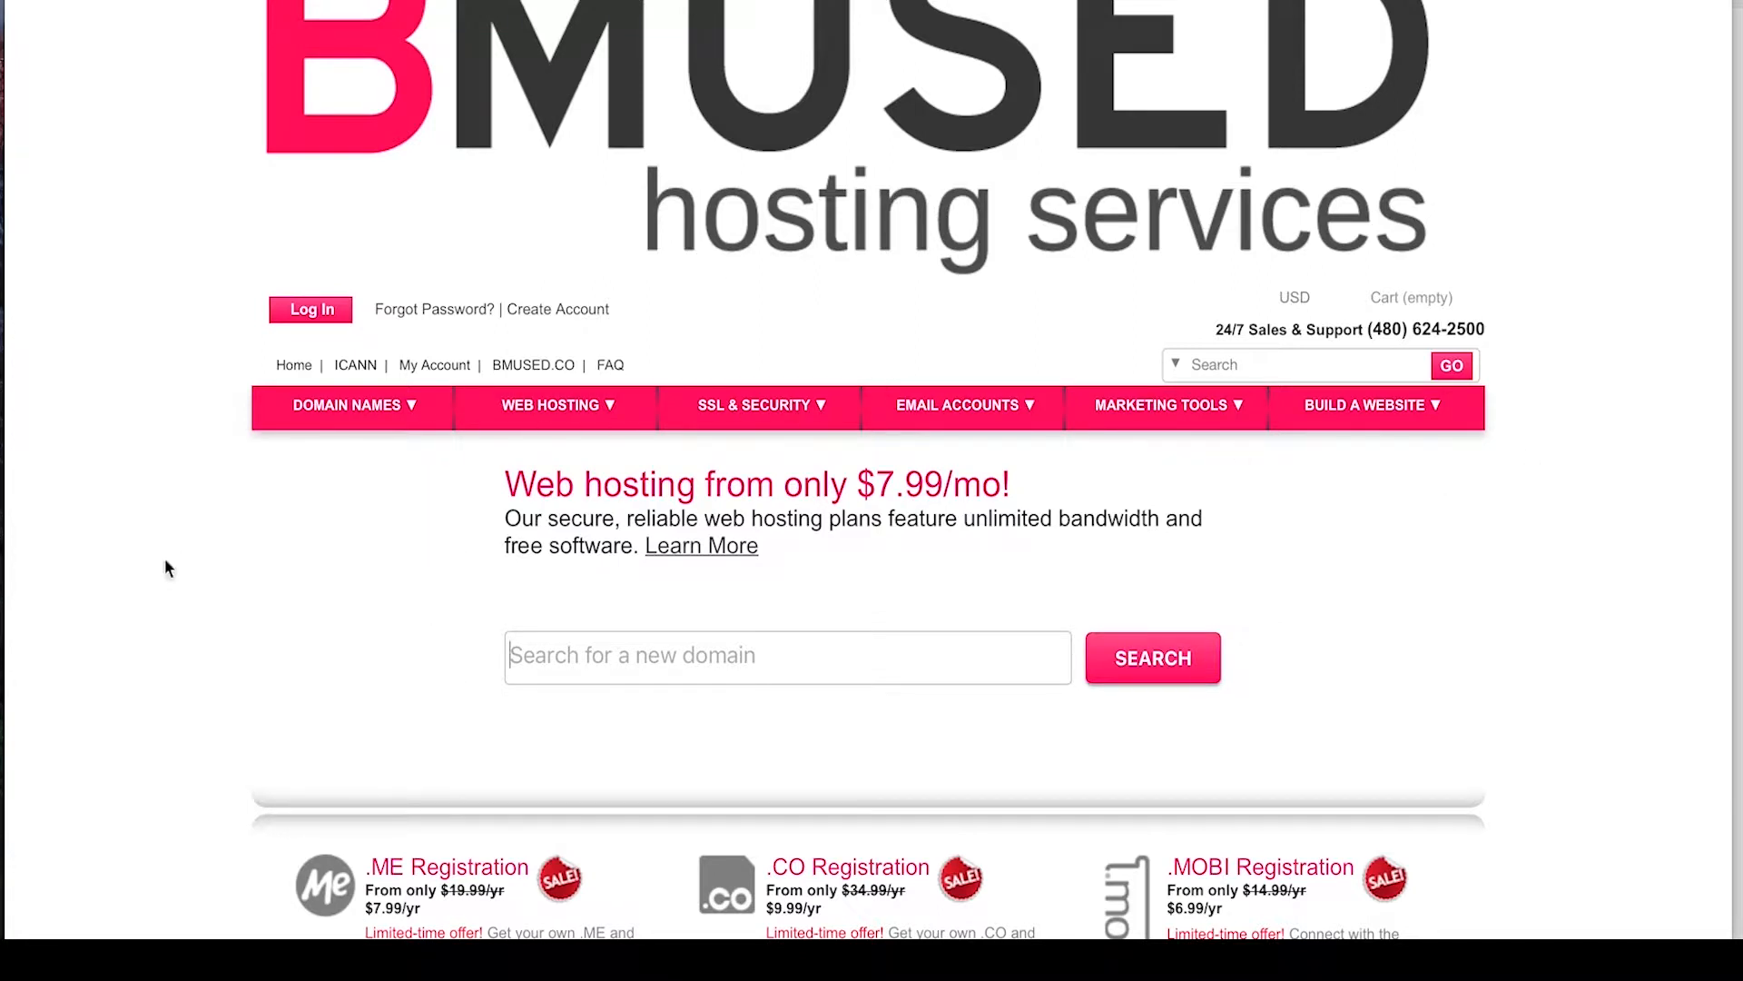
- Review the plans and pricing for Web Hosting and for Managed WordPress
click(550, 404)
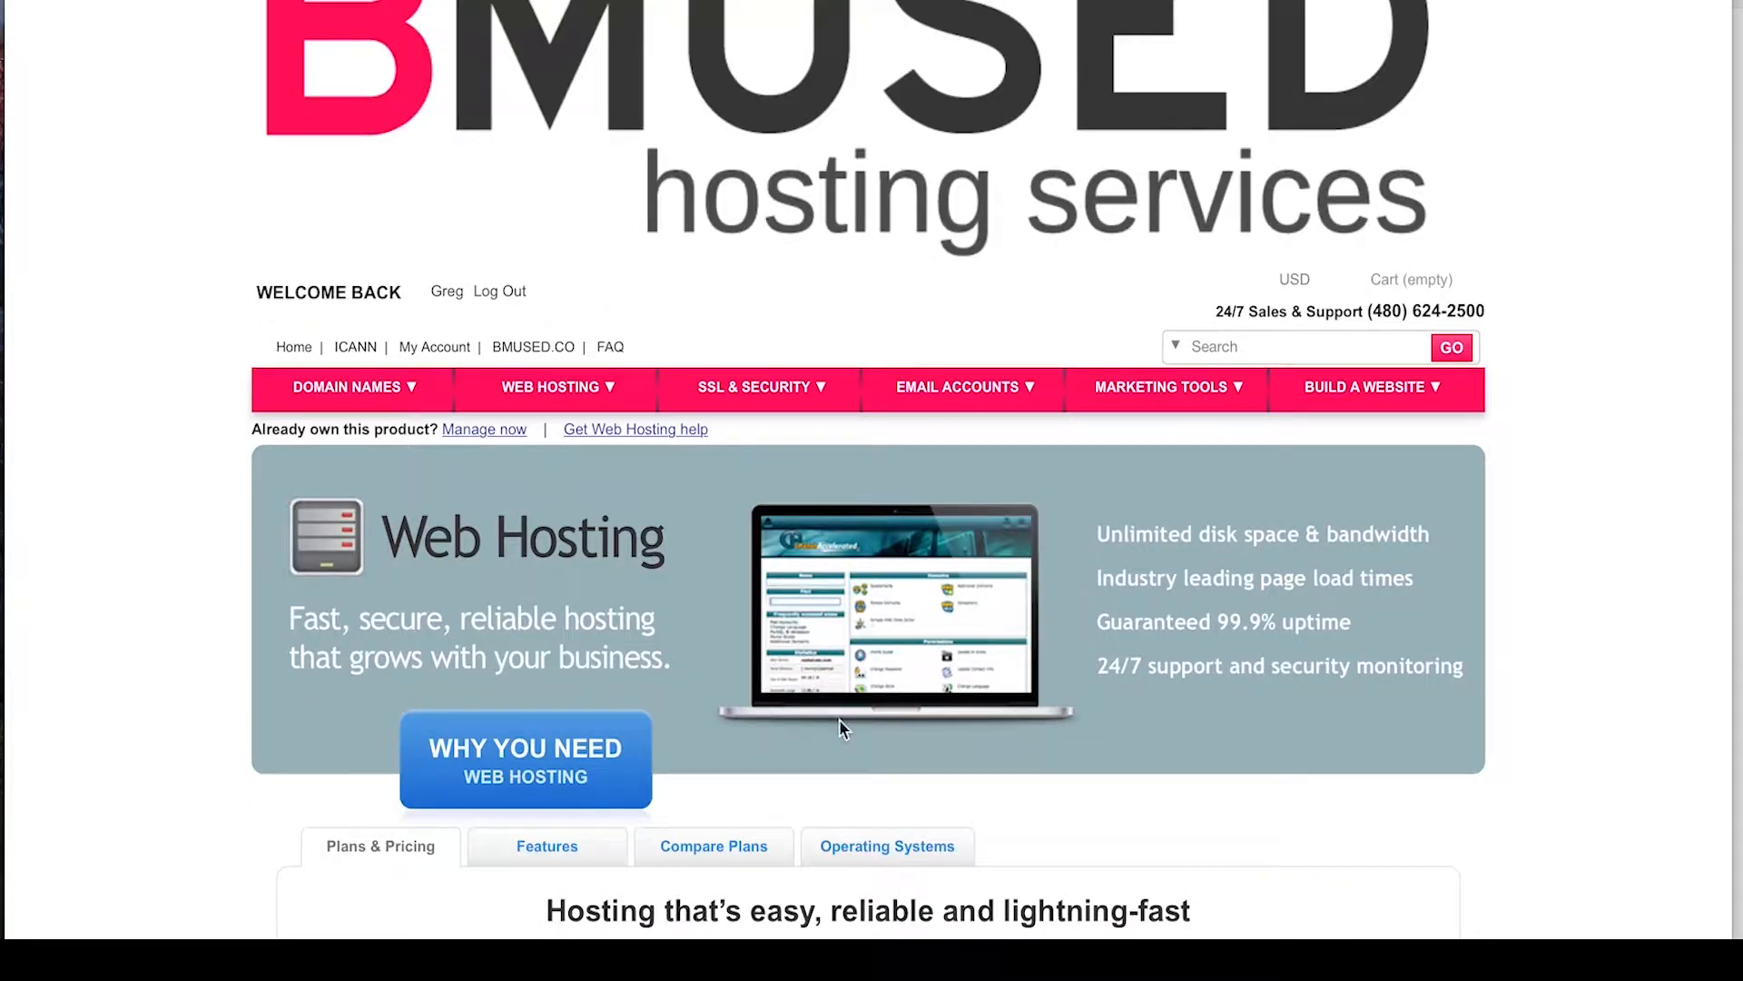
scroll(839, 719, down, 4)
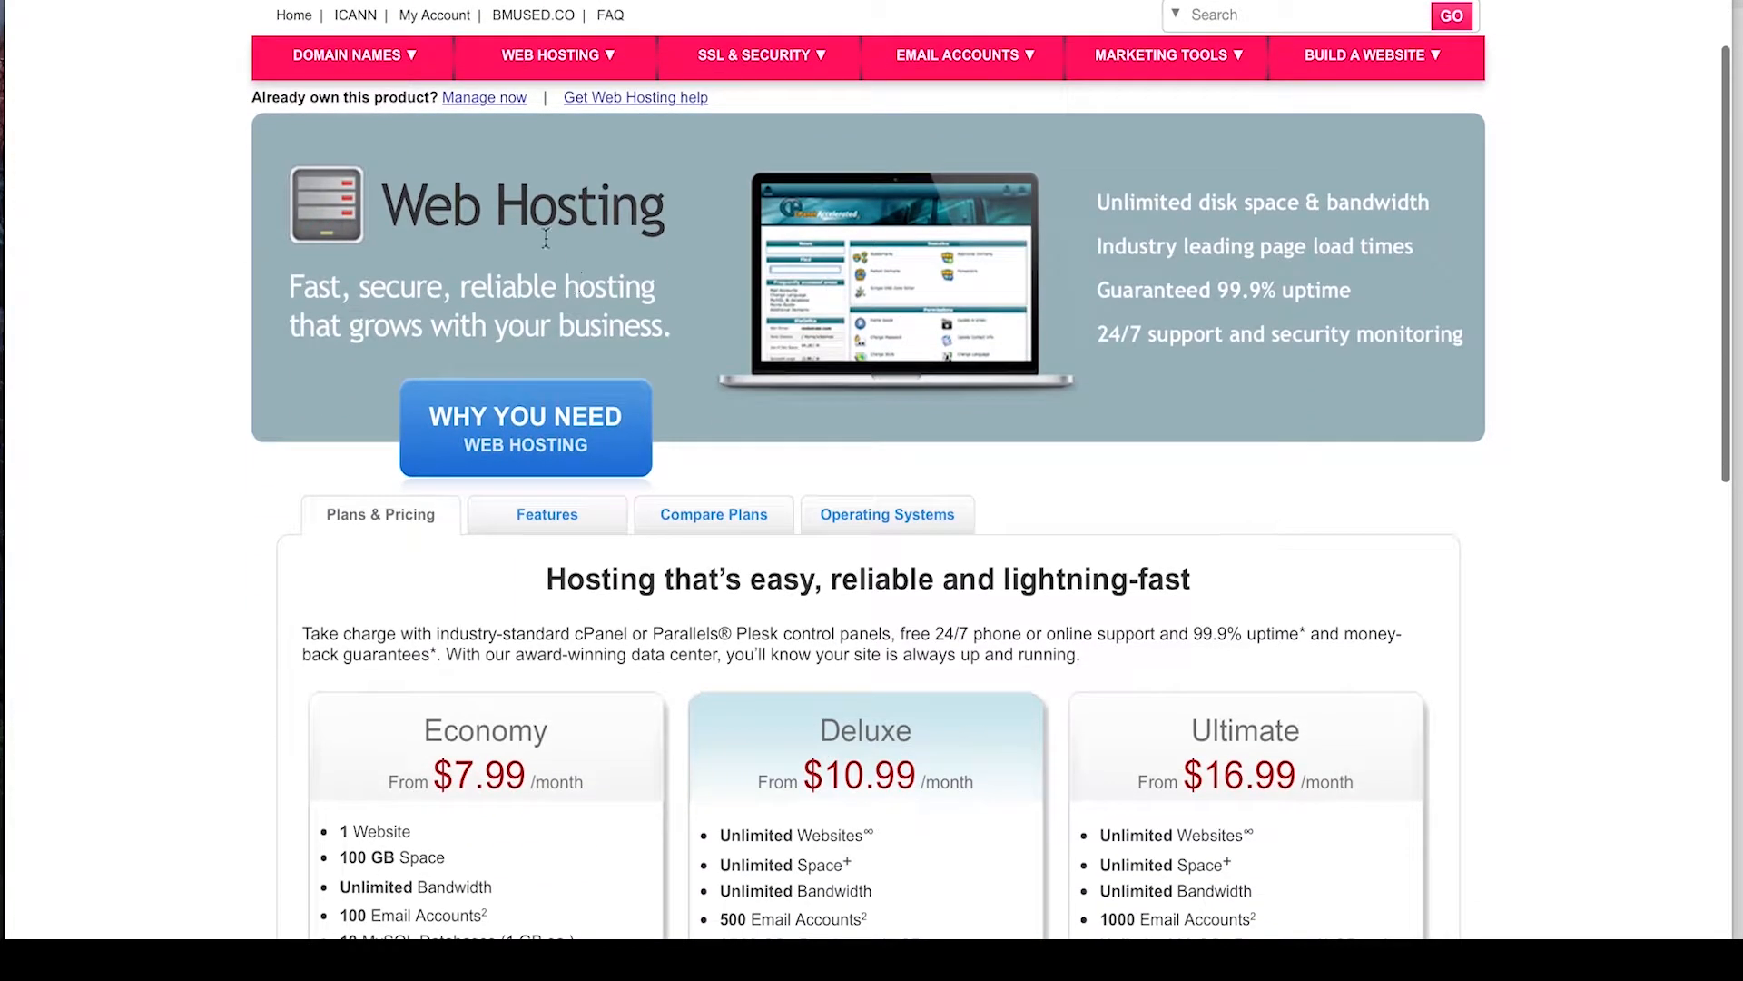
mouse_move(556, 59)
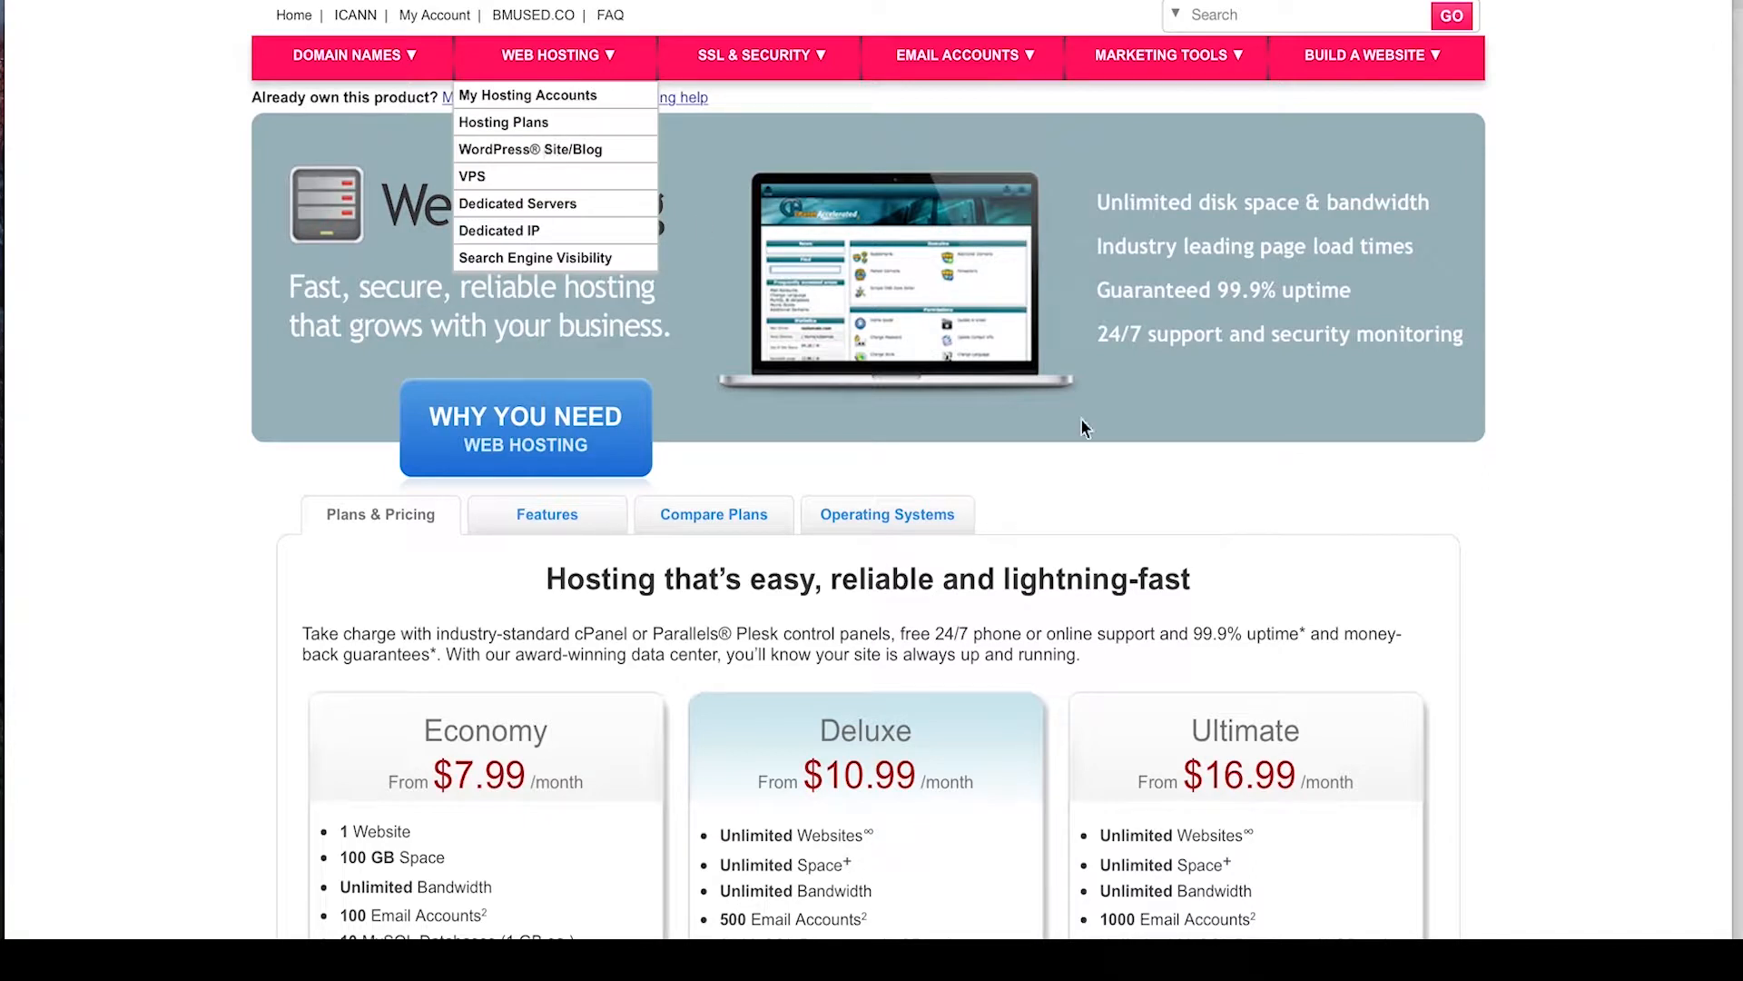
scroll(1096, 581, down, 3)
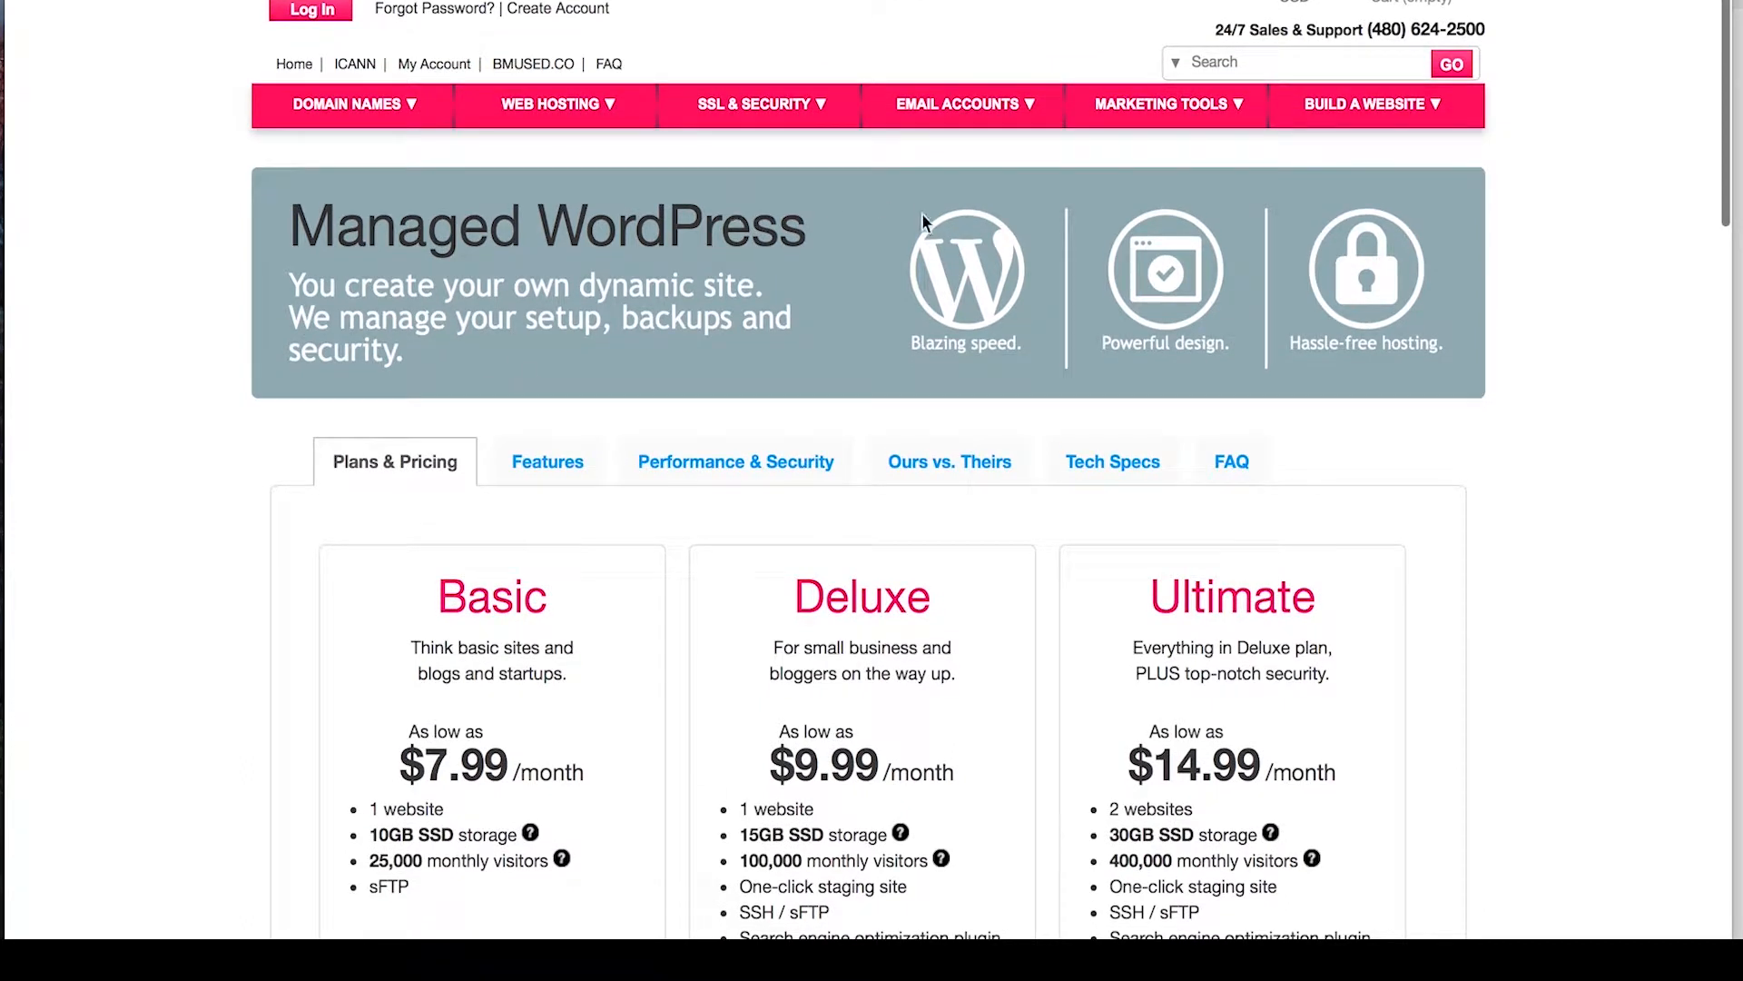
scroll(1425, 626, down, 5)
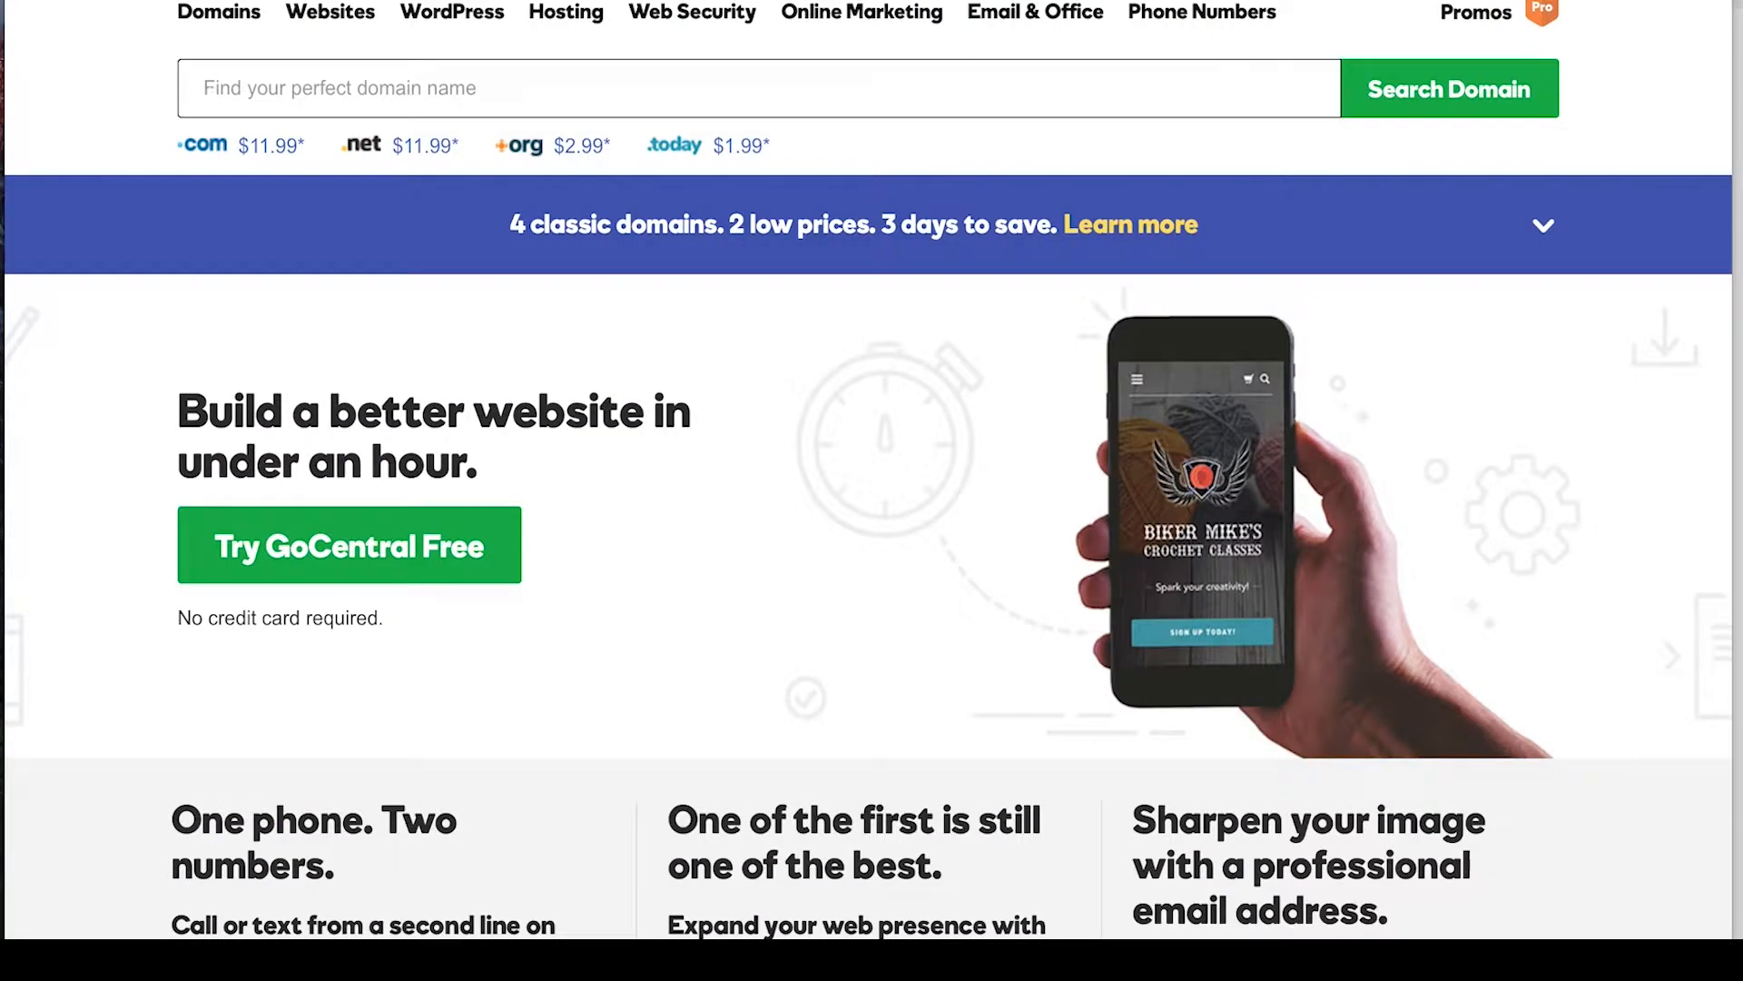
- Open the product list of the GoDaddy account and go to the management page for all Managed WordPress sites
click(1399, 3)
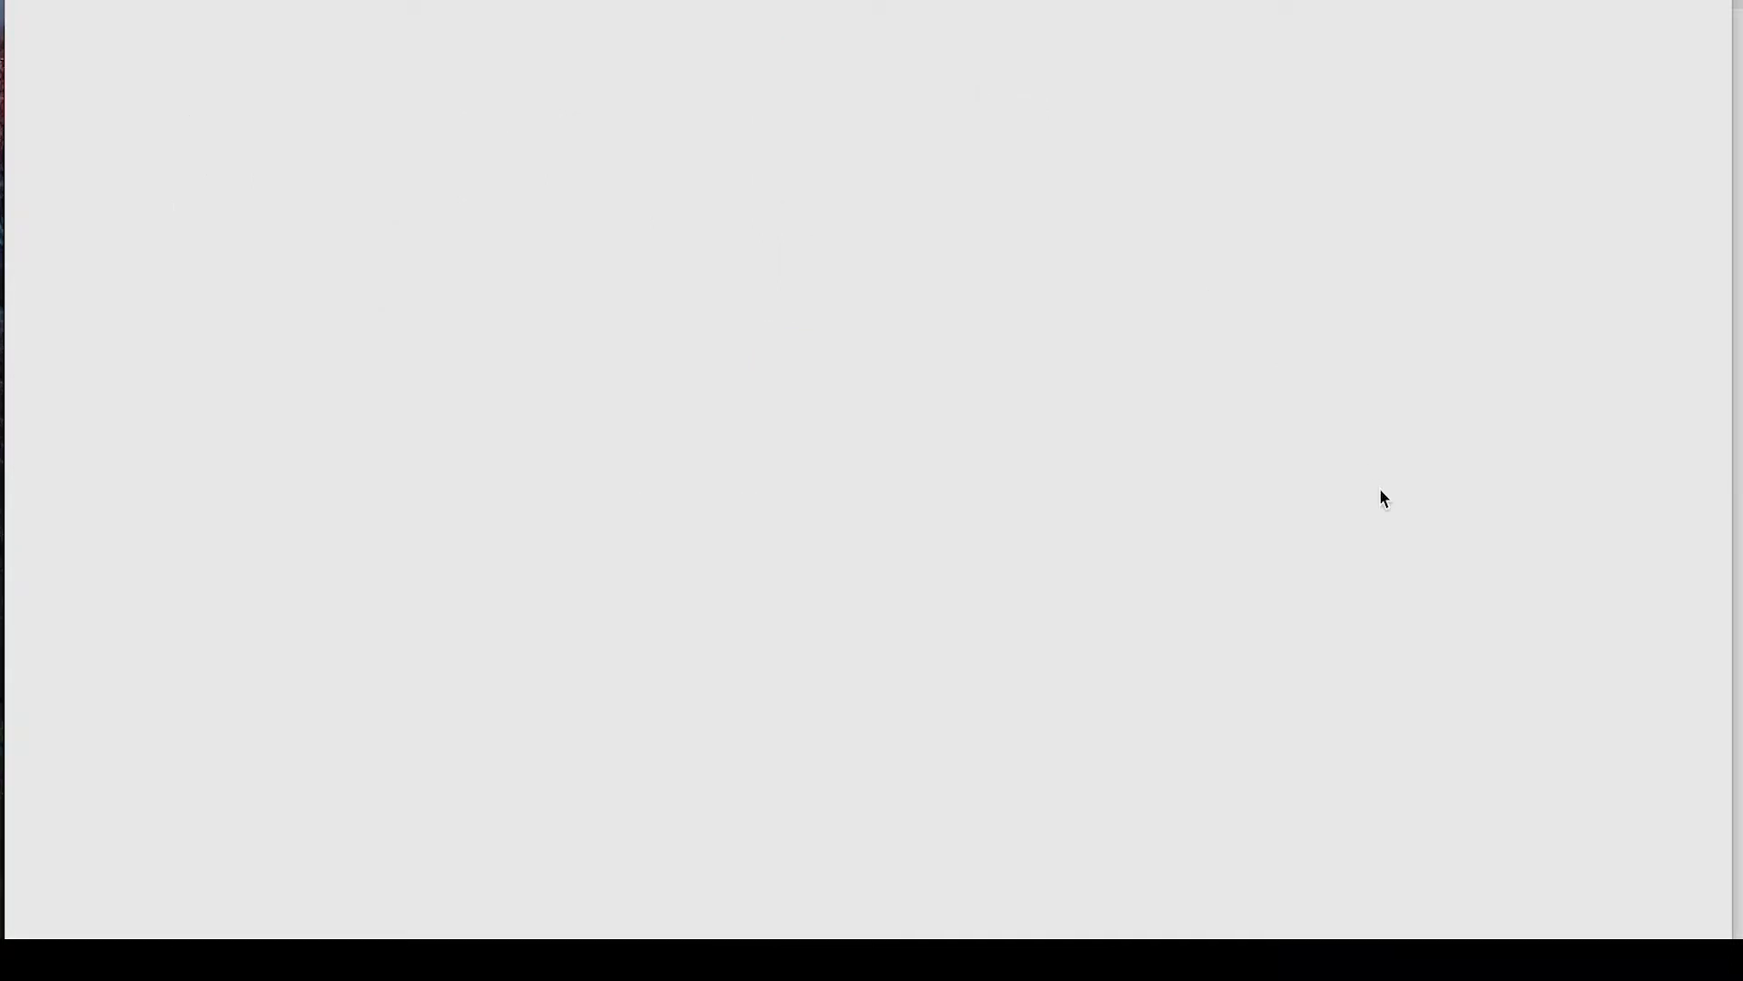
scroll(1209, 269, down, 10)
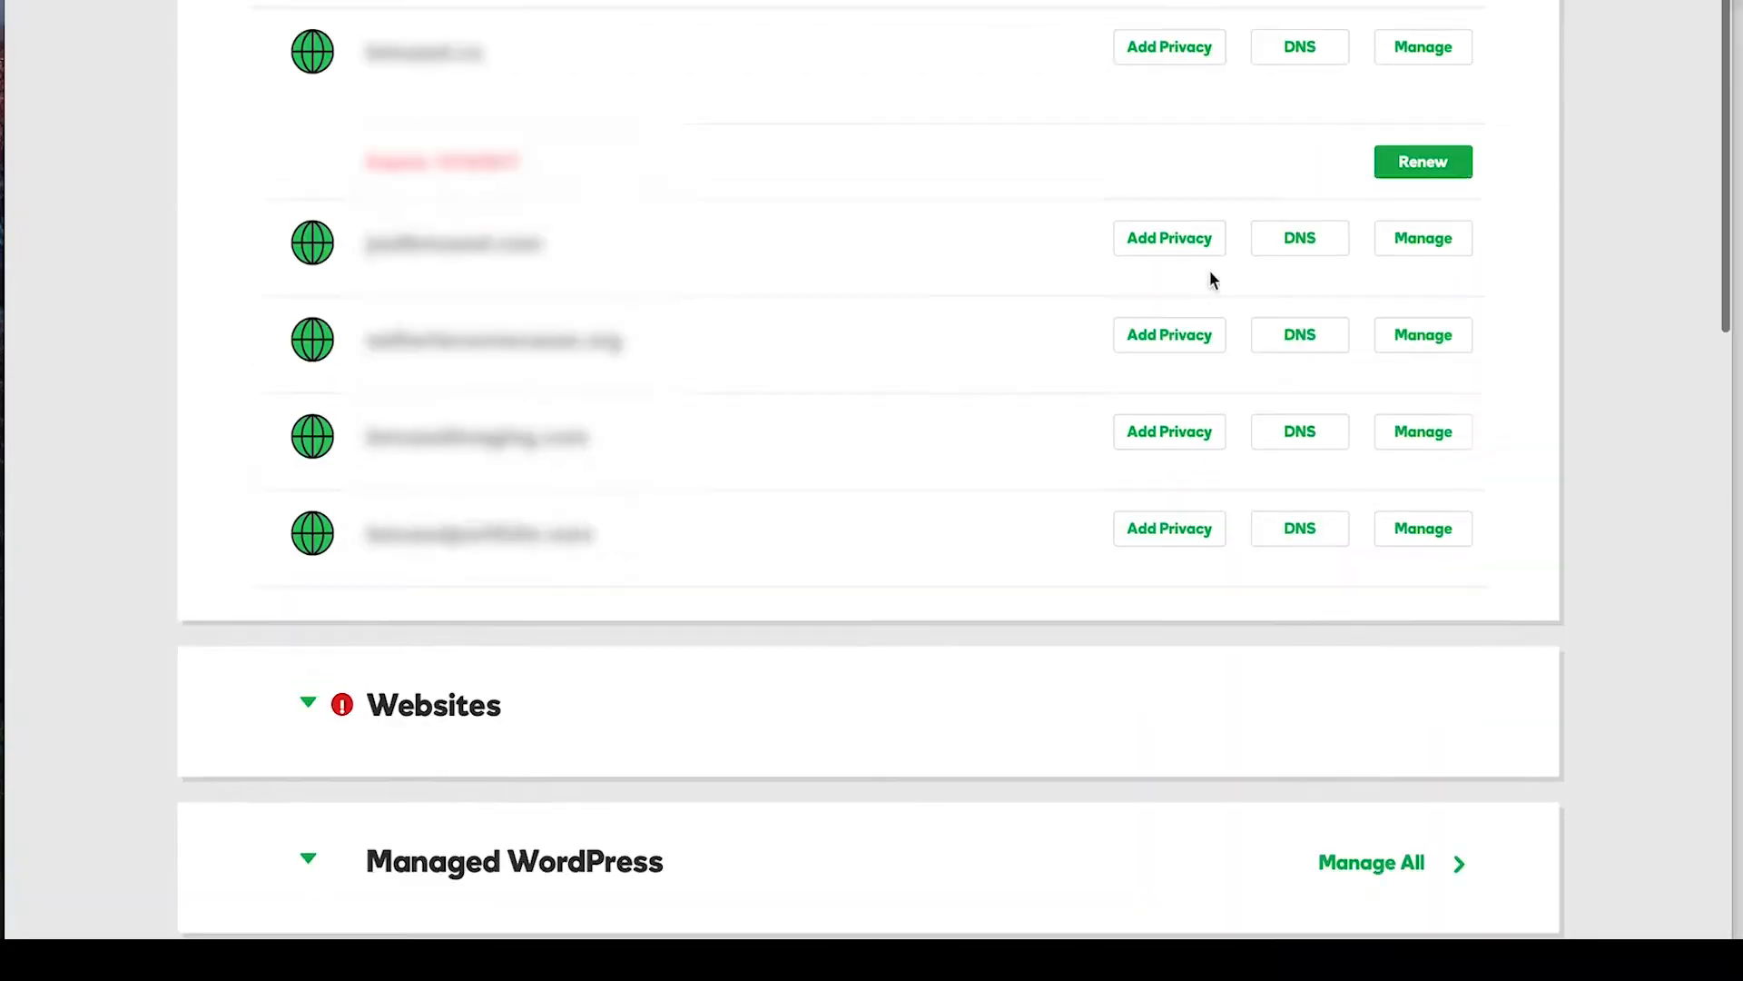
scroll(1209, 269, up, 1)
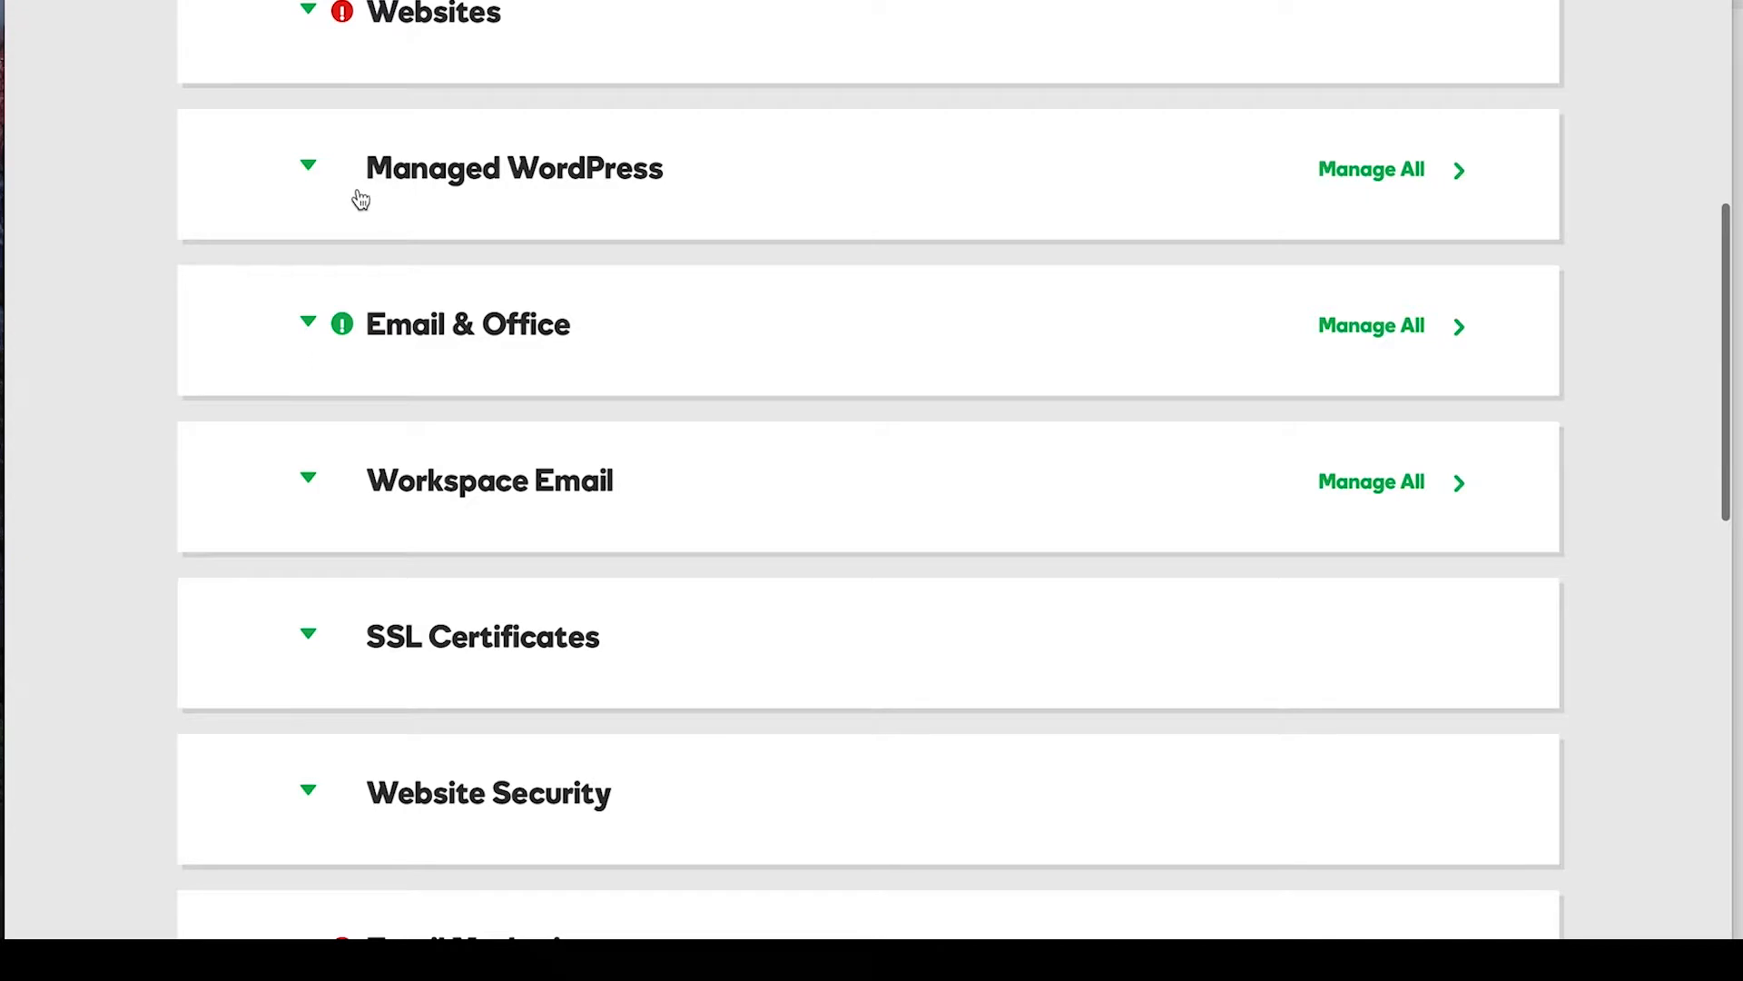
click(1385, 176)
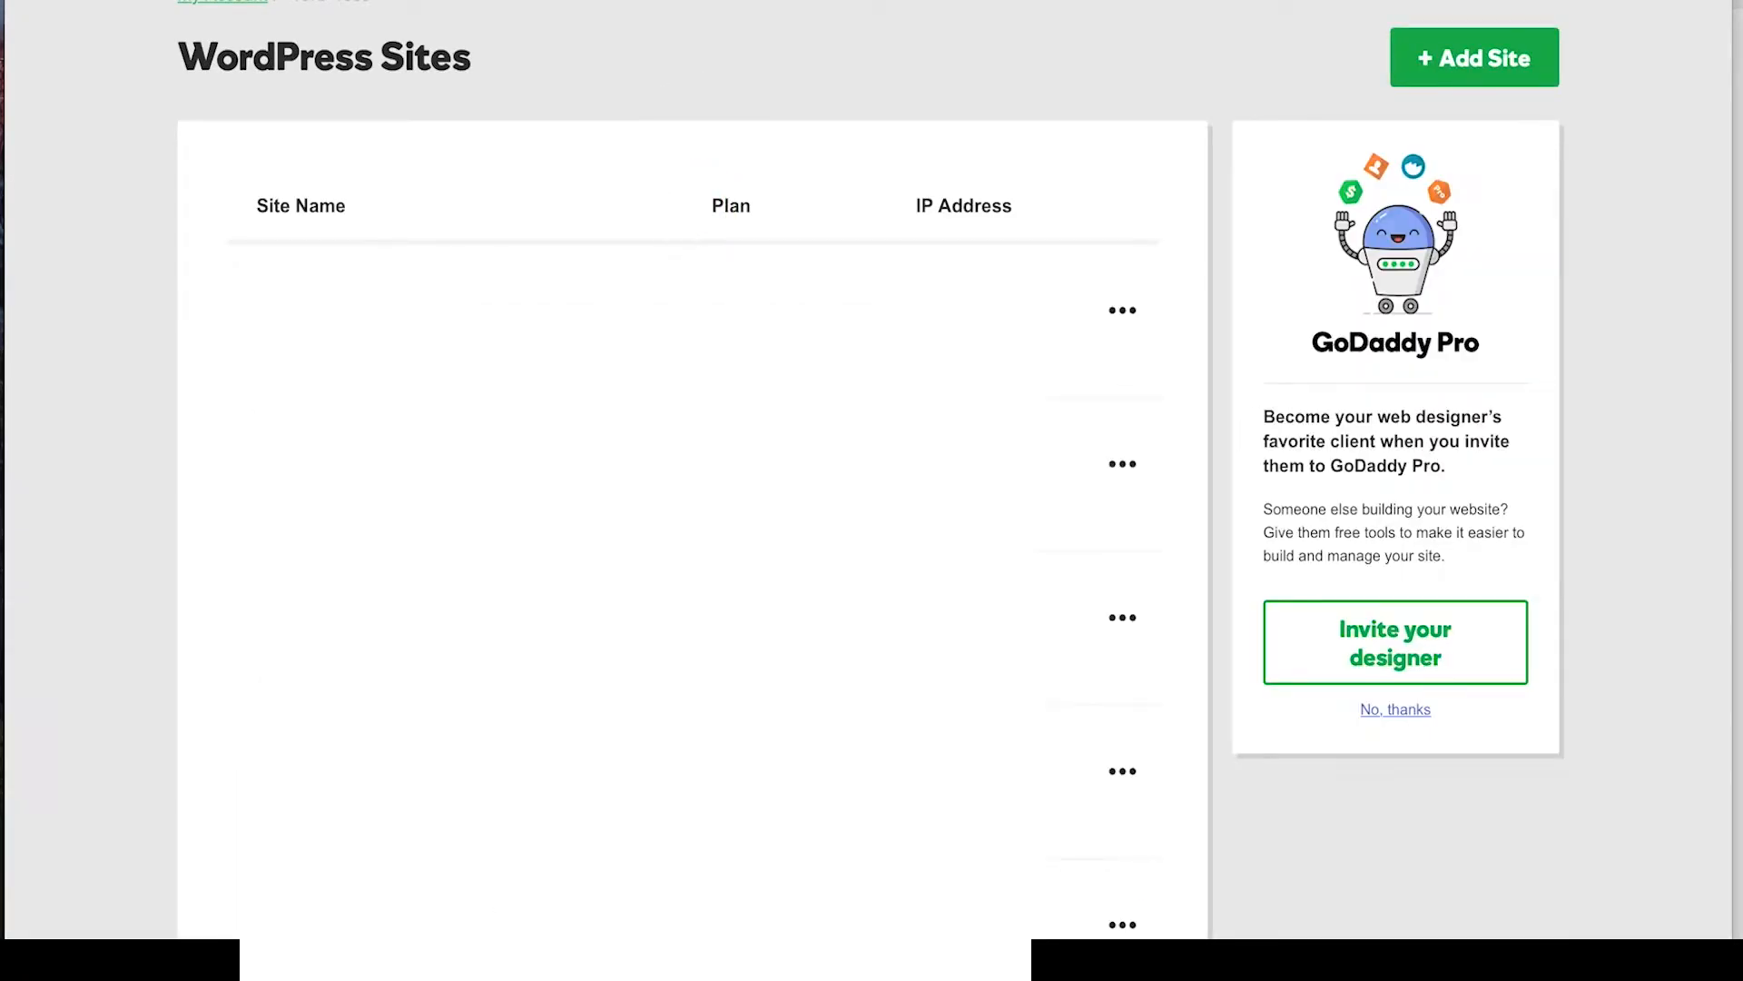
- Add a WordPress site on the existing Developer plan as a brand new site
scroll(638, 218, down, 10)
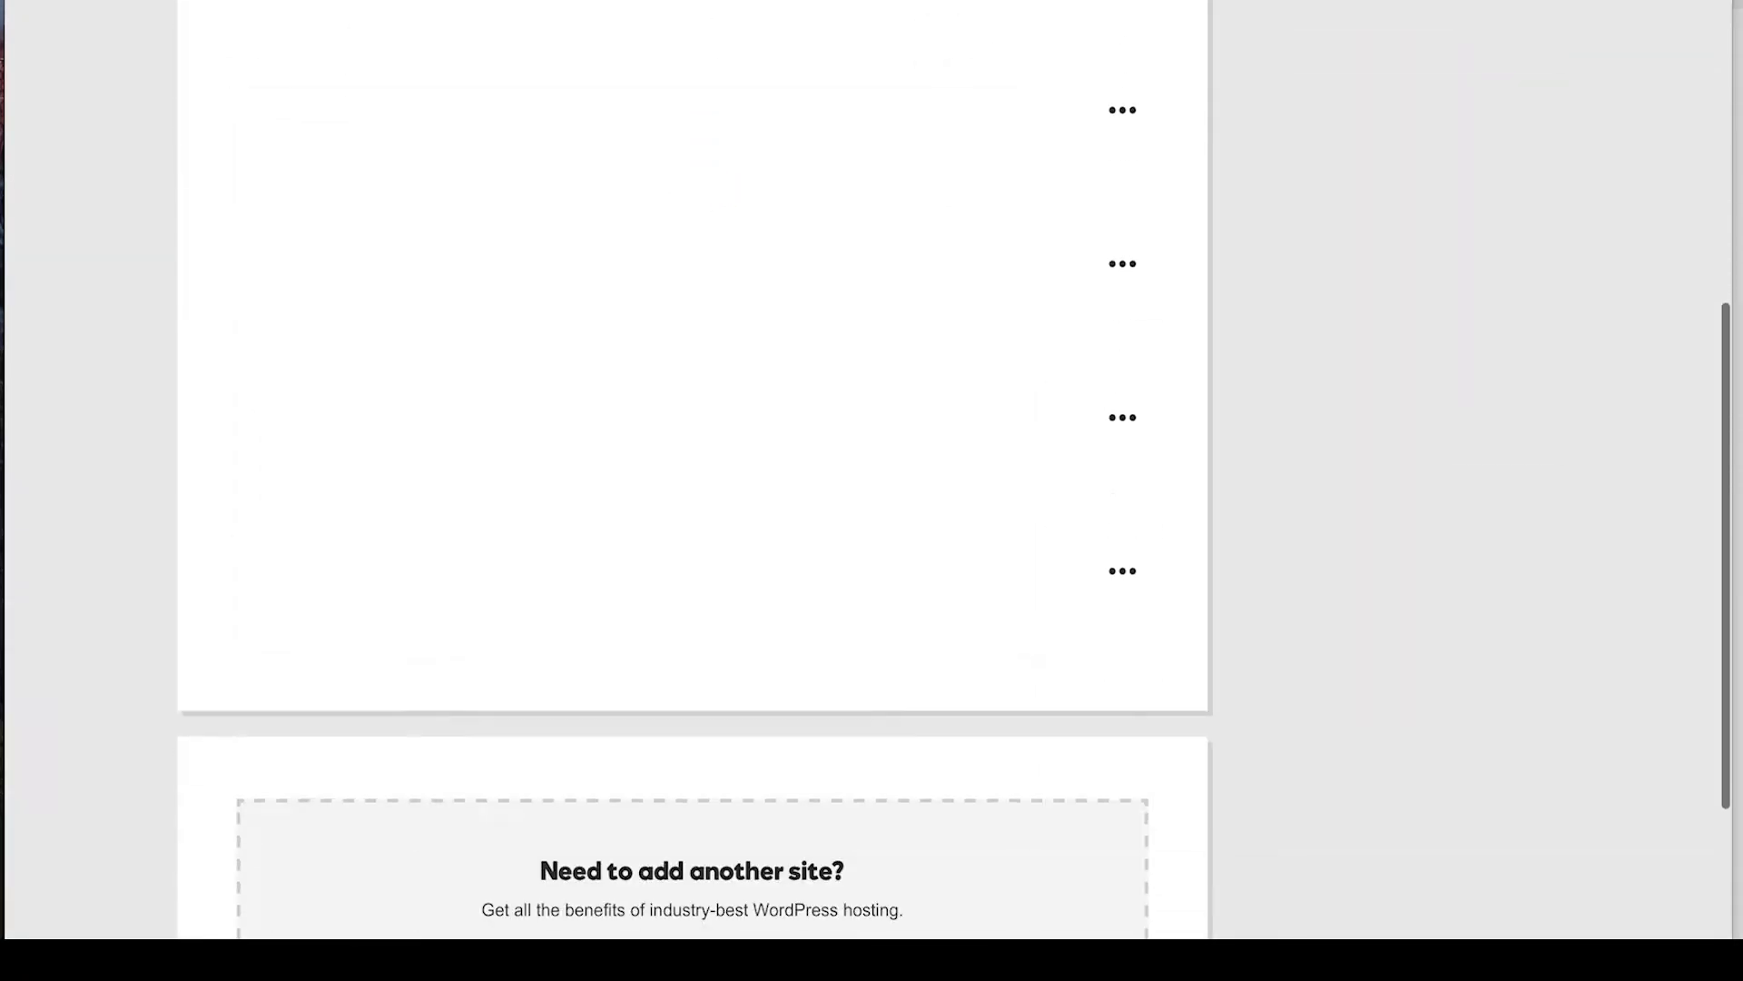
scroll(620, 252, up, 10)
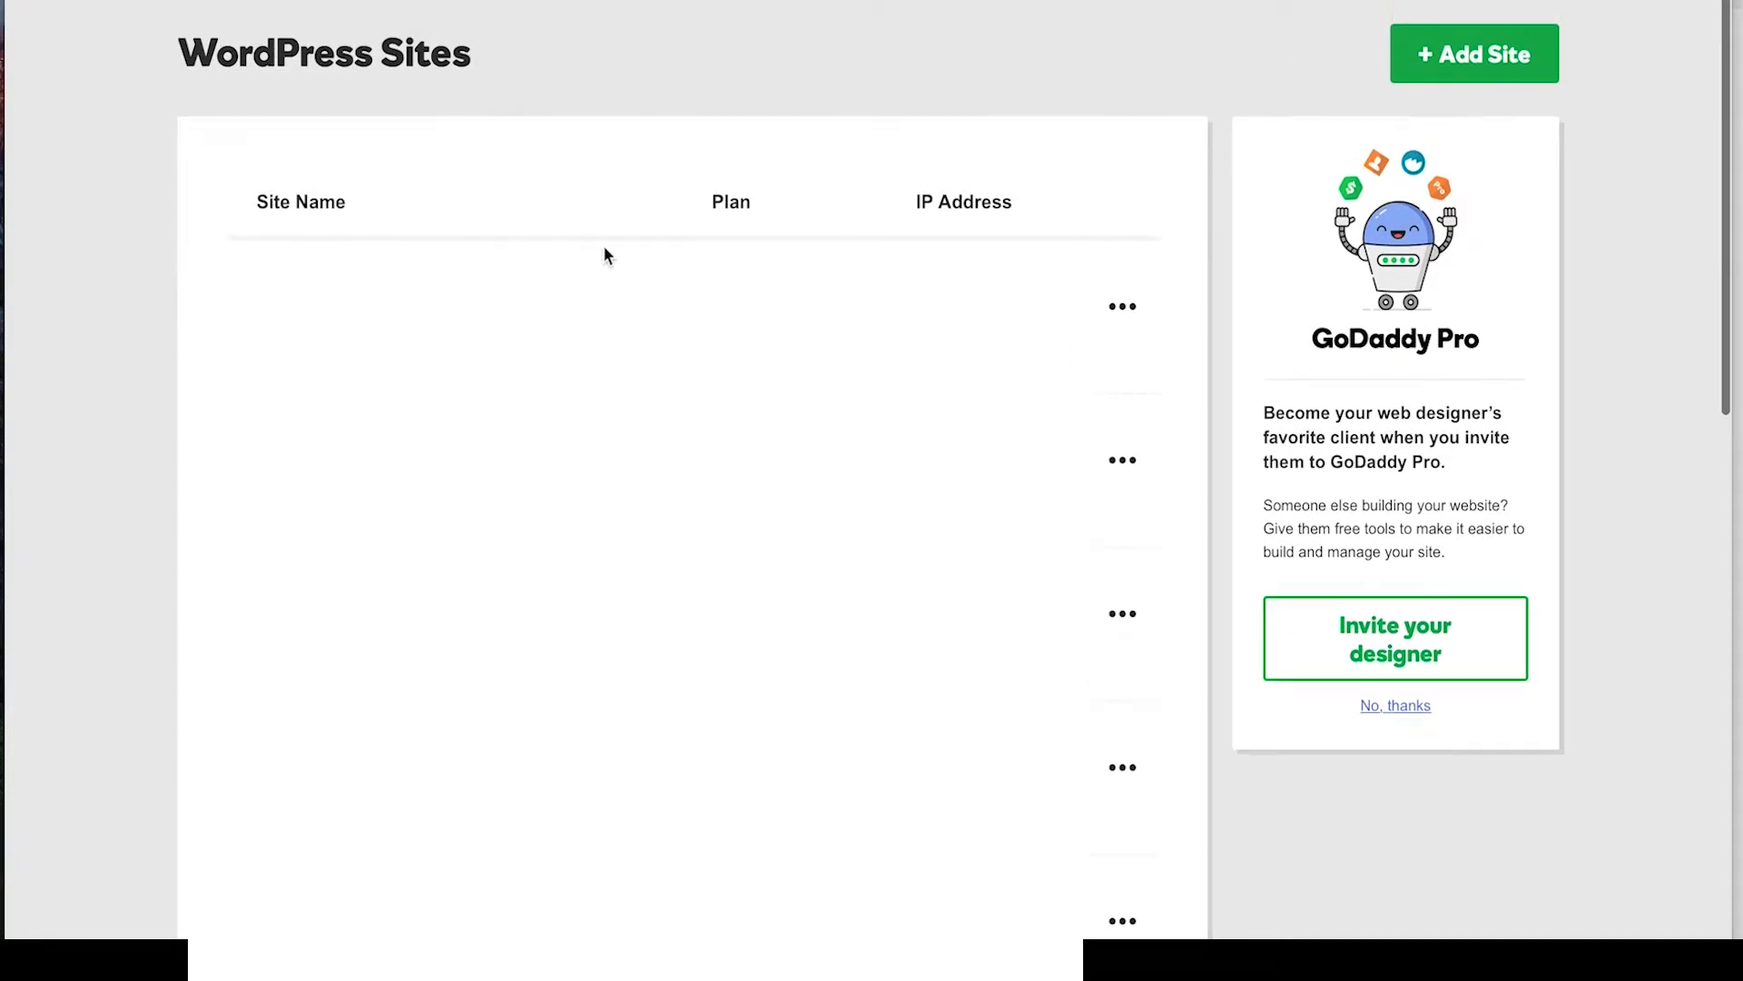
scroll(1118, 518, down, 2)
scroll(1152, 517, up, 3)
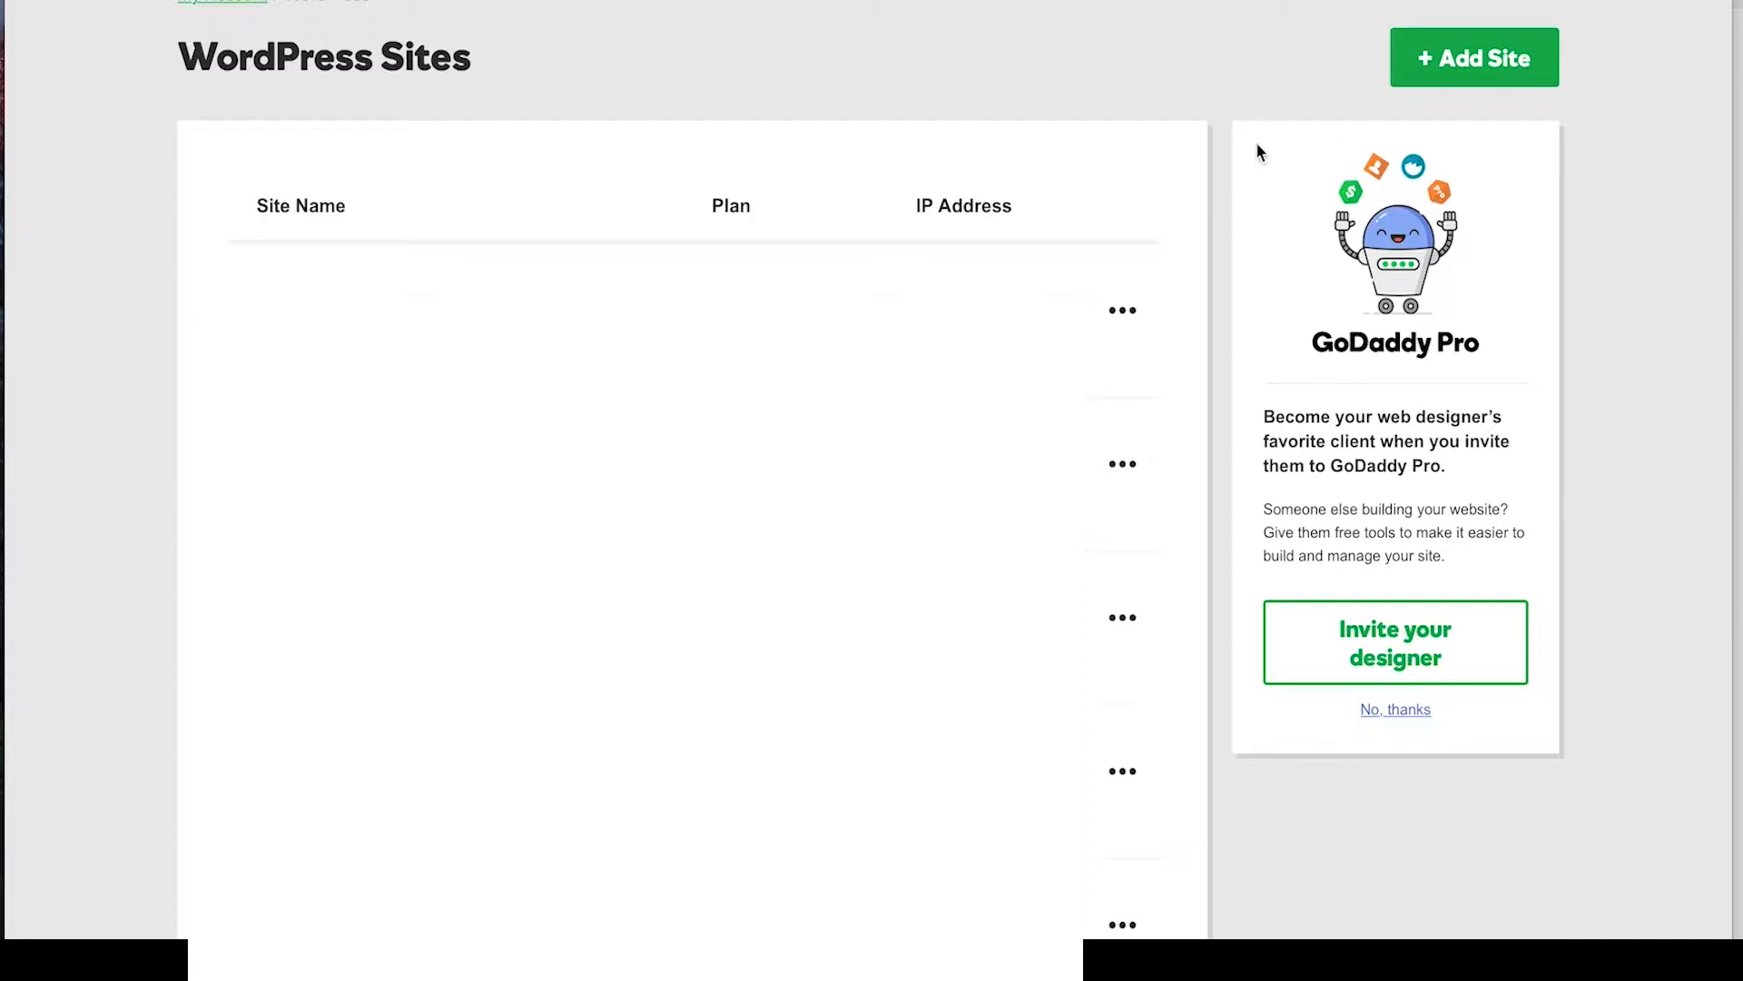
click(1449, 73)
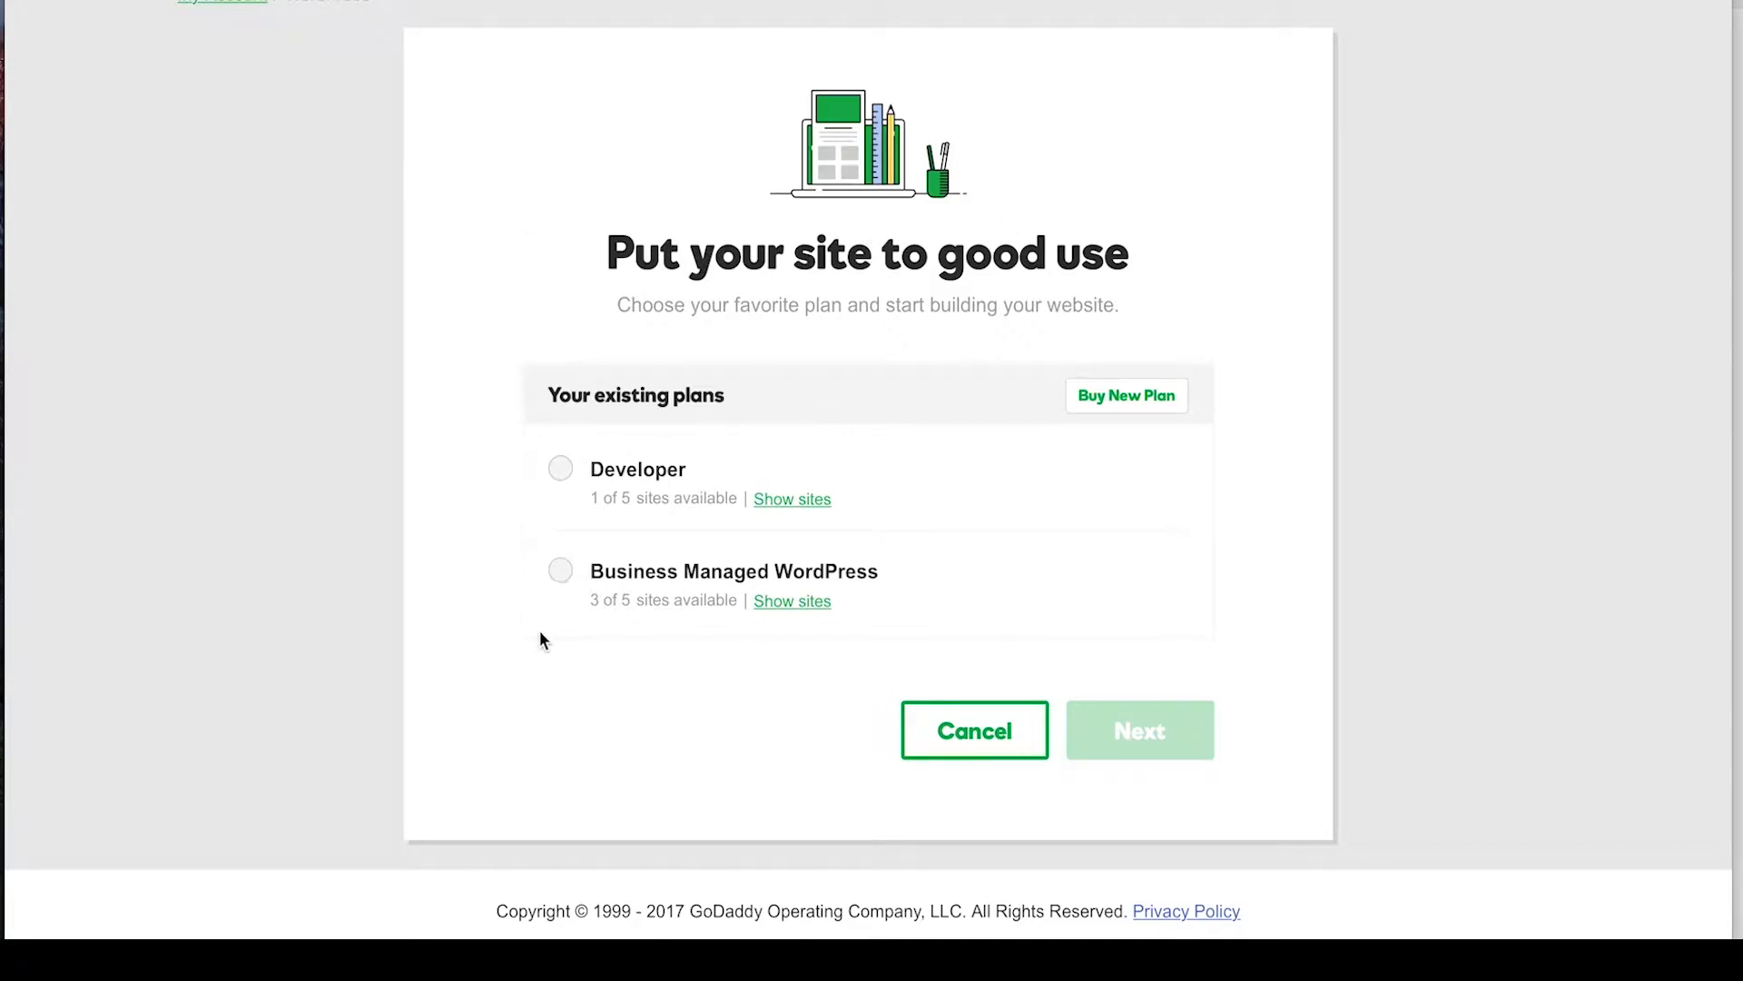
click(563, 470)
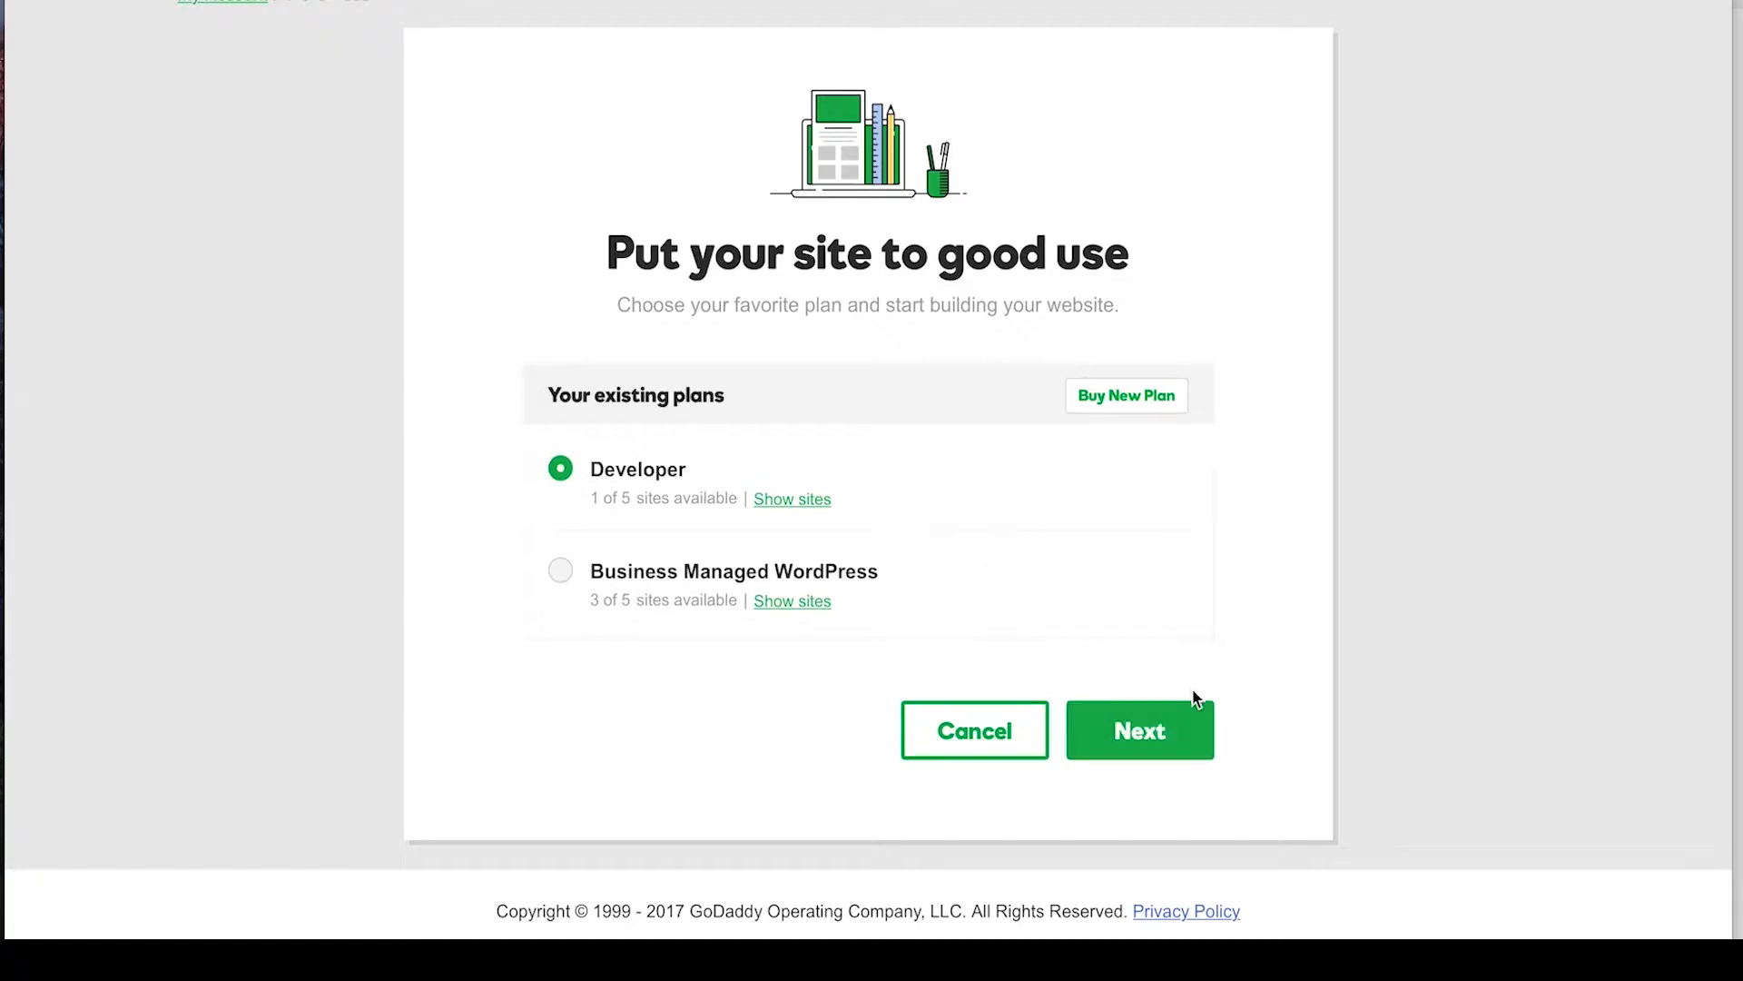
click(1160, 741)
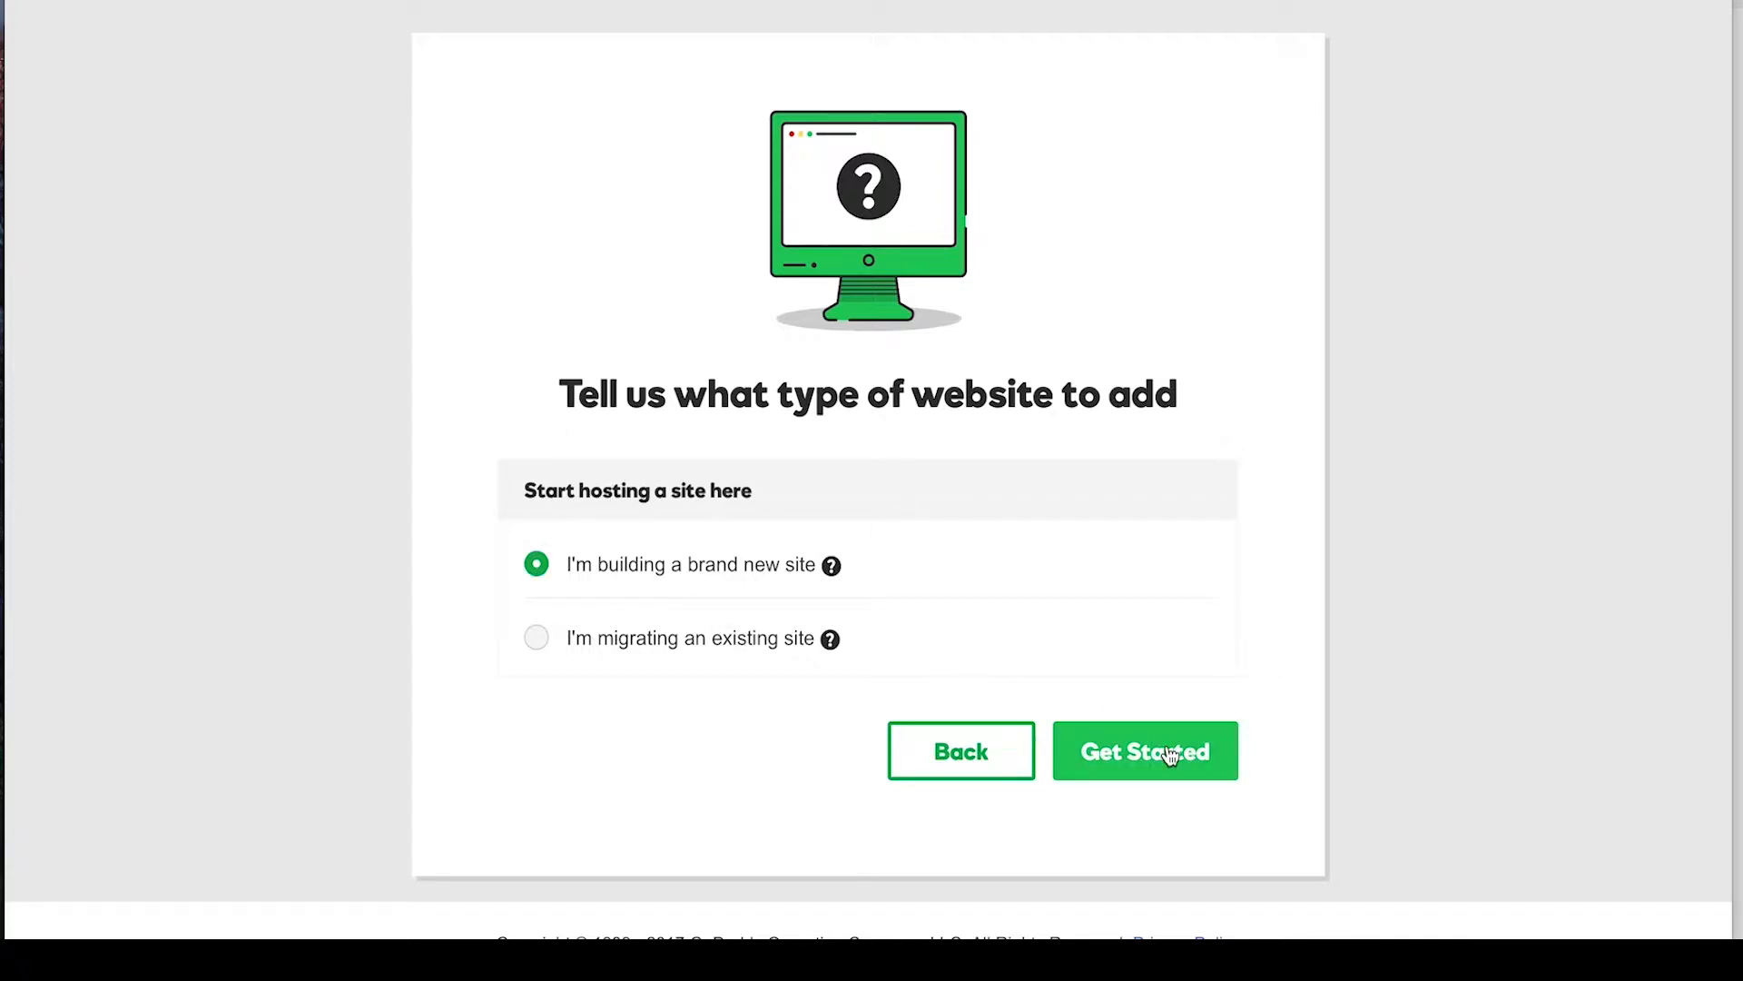
click(1131, 754)
- Assign the site the temporary domain 50c.432.myftpupload.com and the North America data center
scroll(1078, 459, down, 4)
click(779, 416)
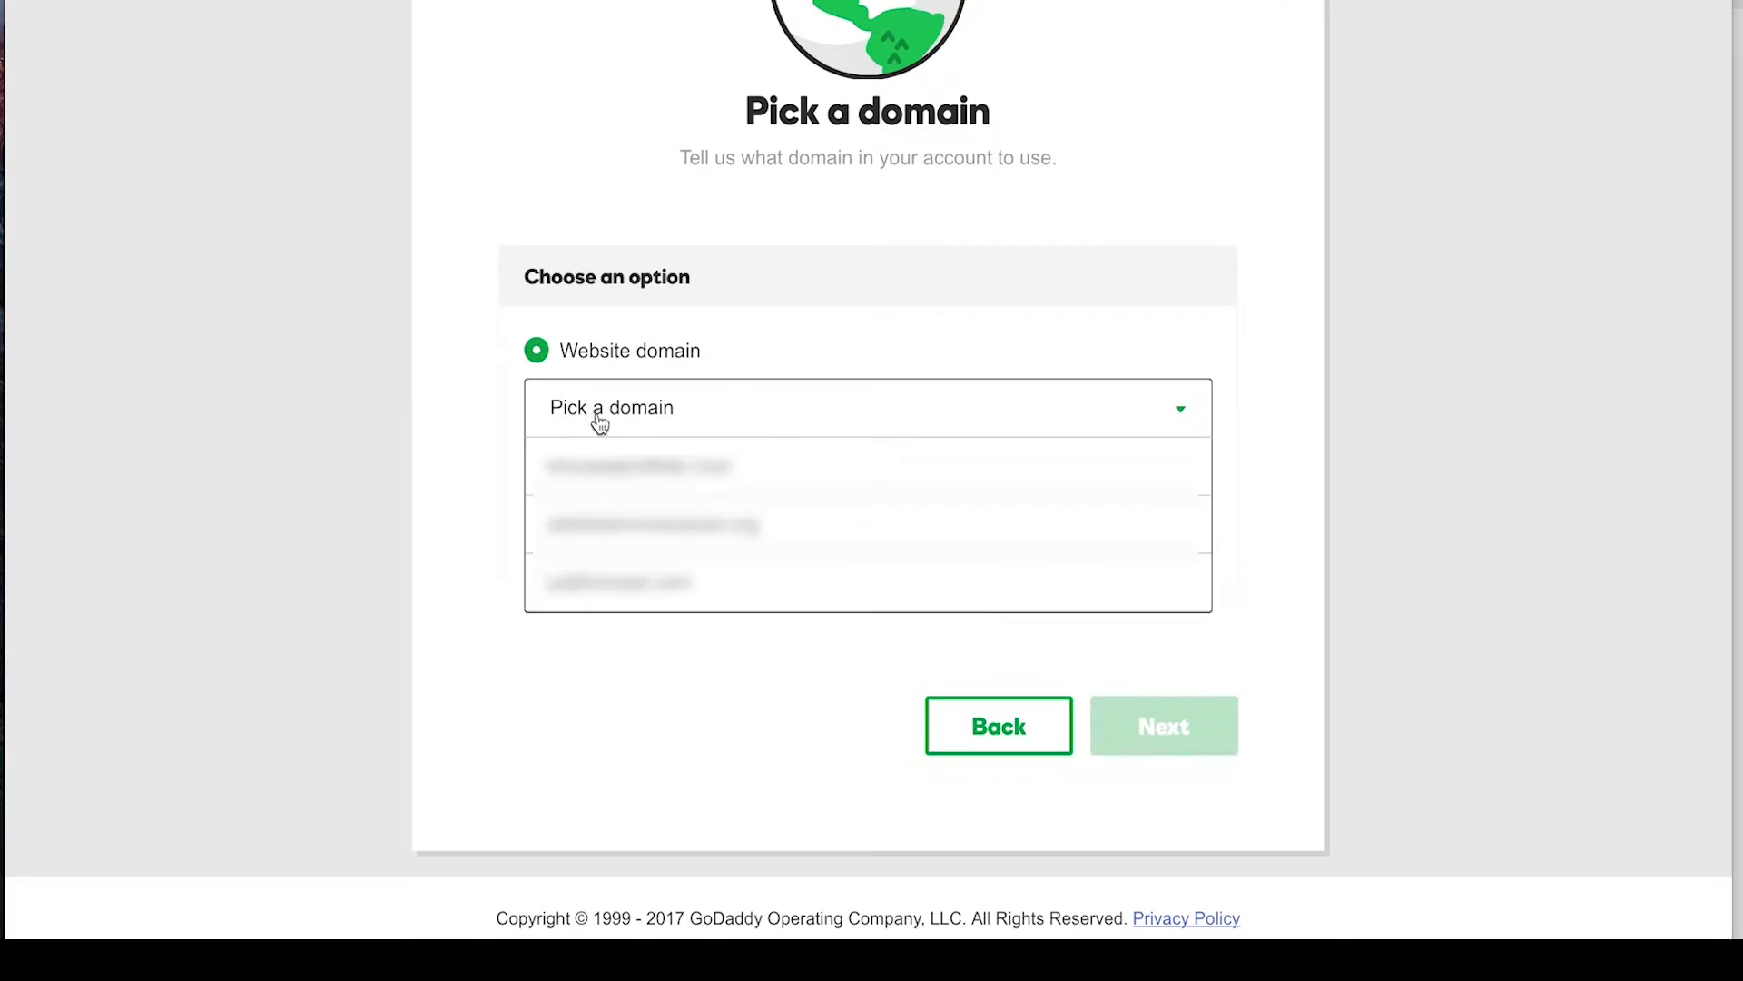
click(459, 440)
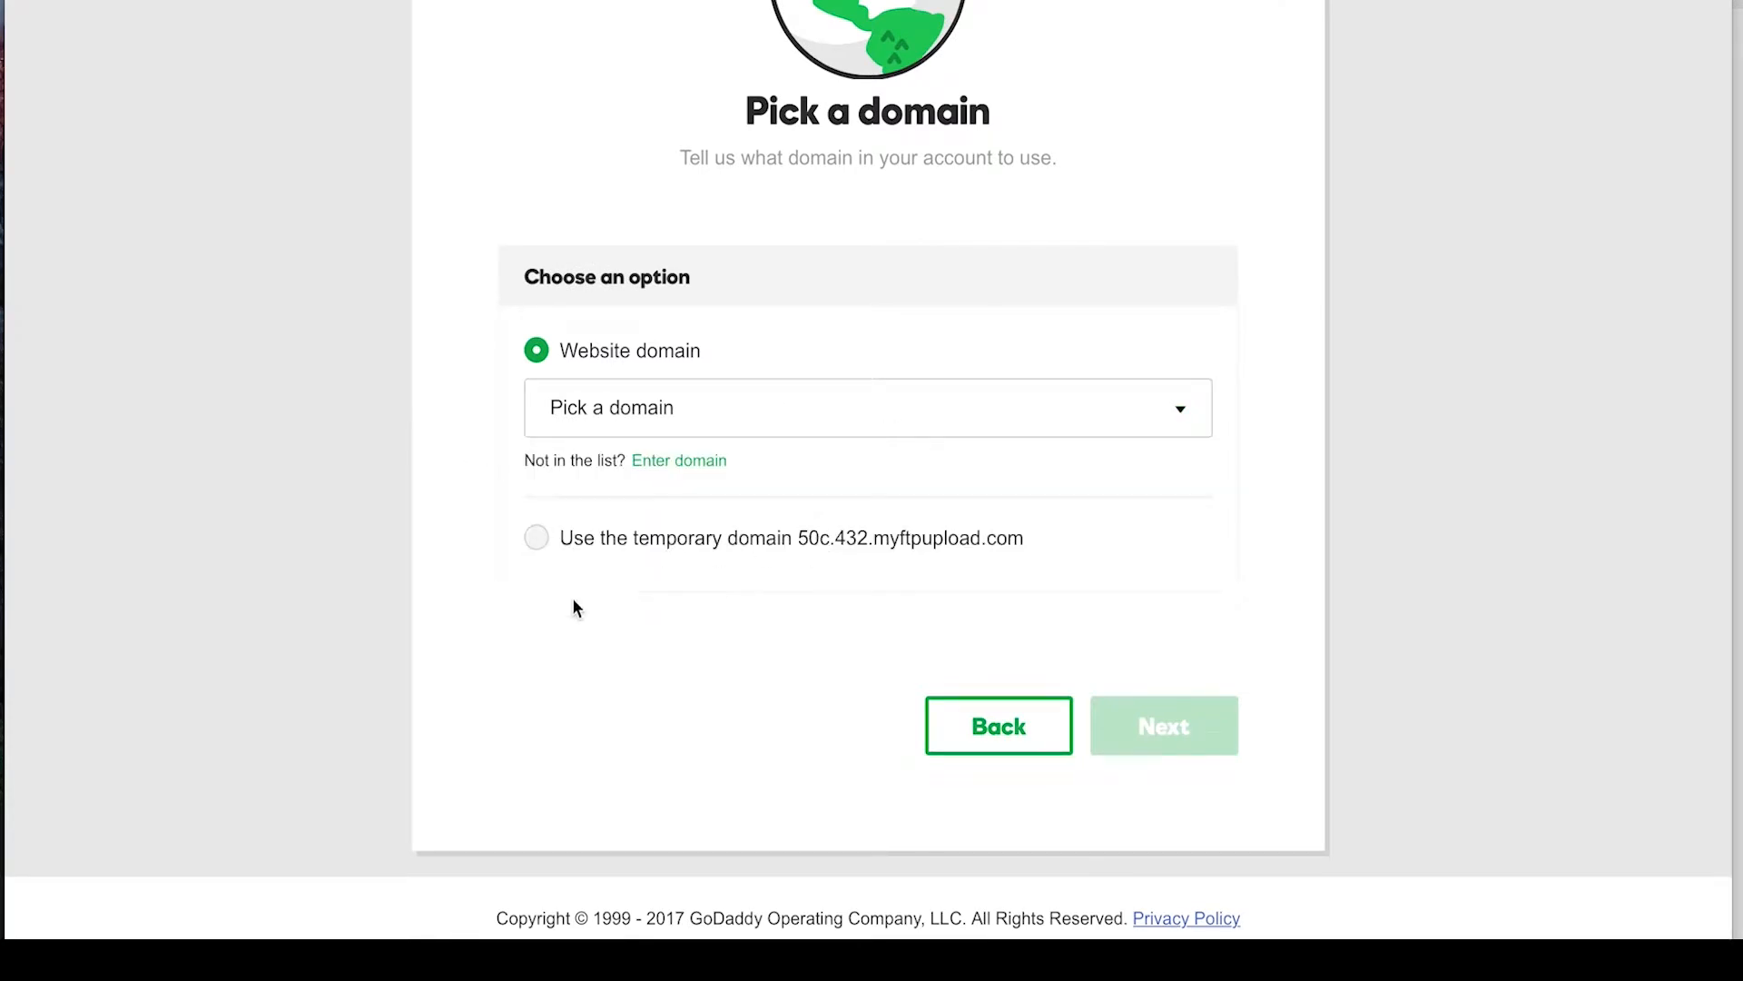
click(534, 537)
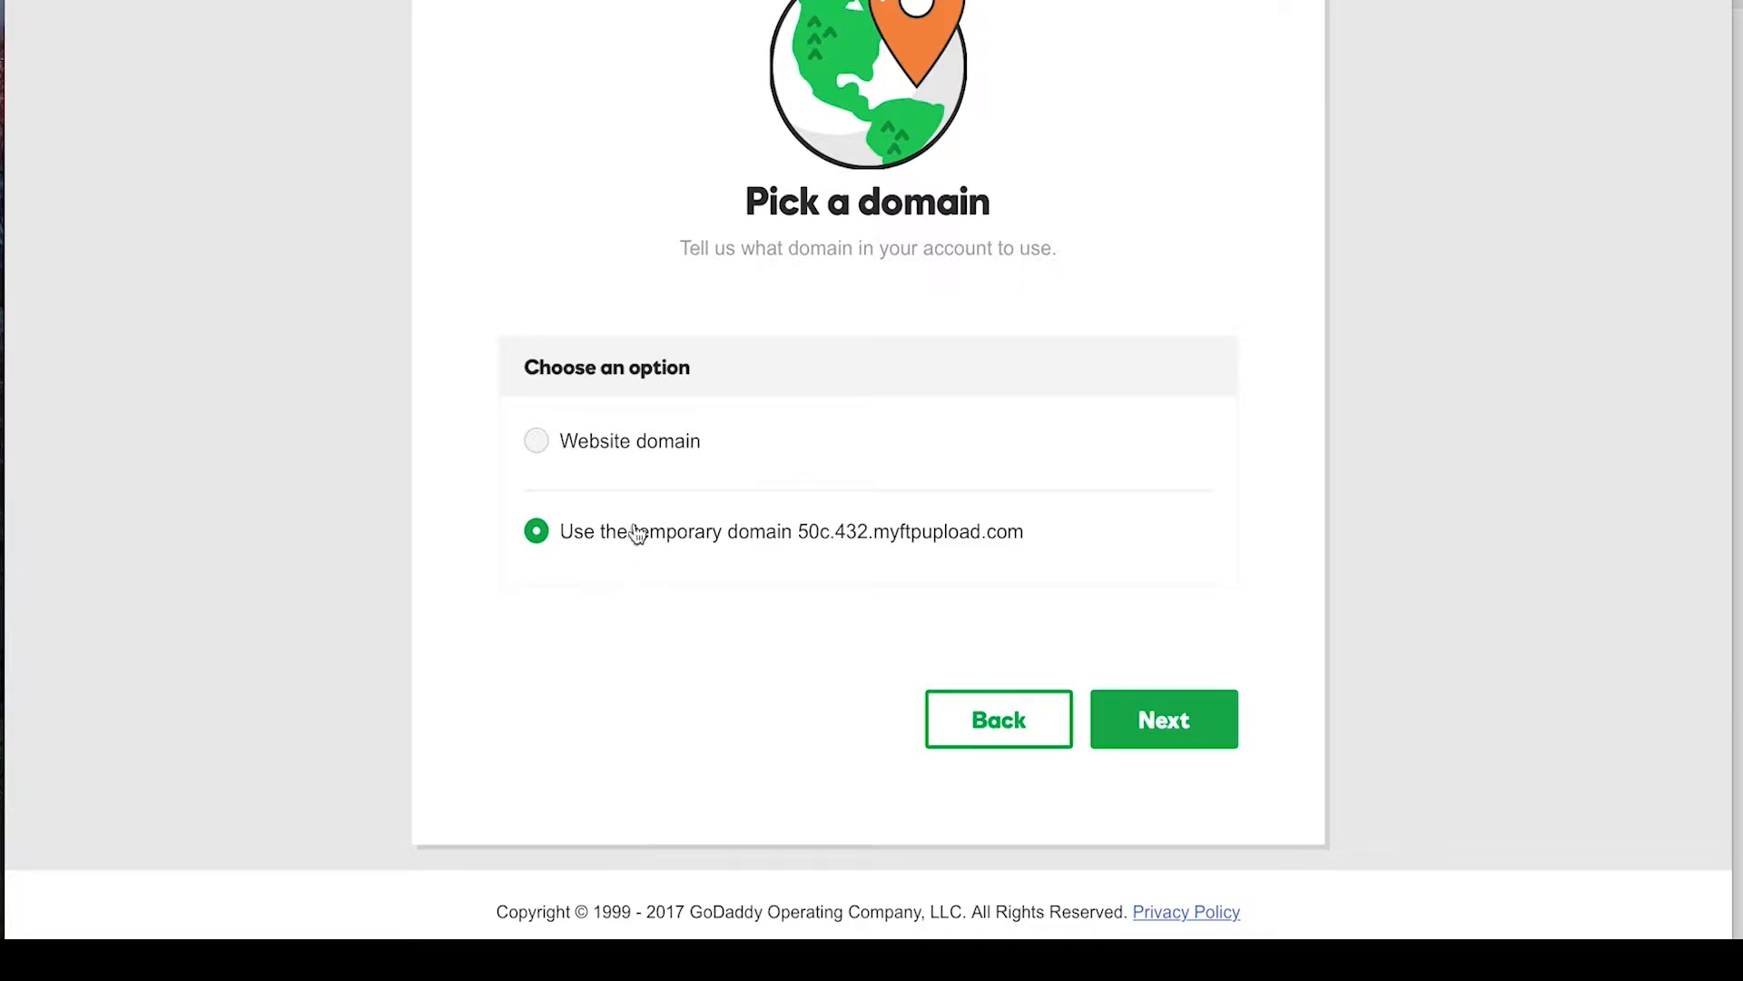
click(1183, 710)
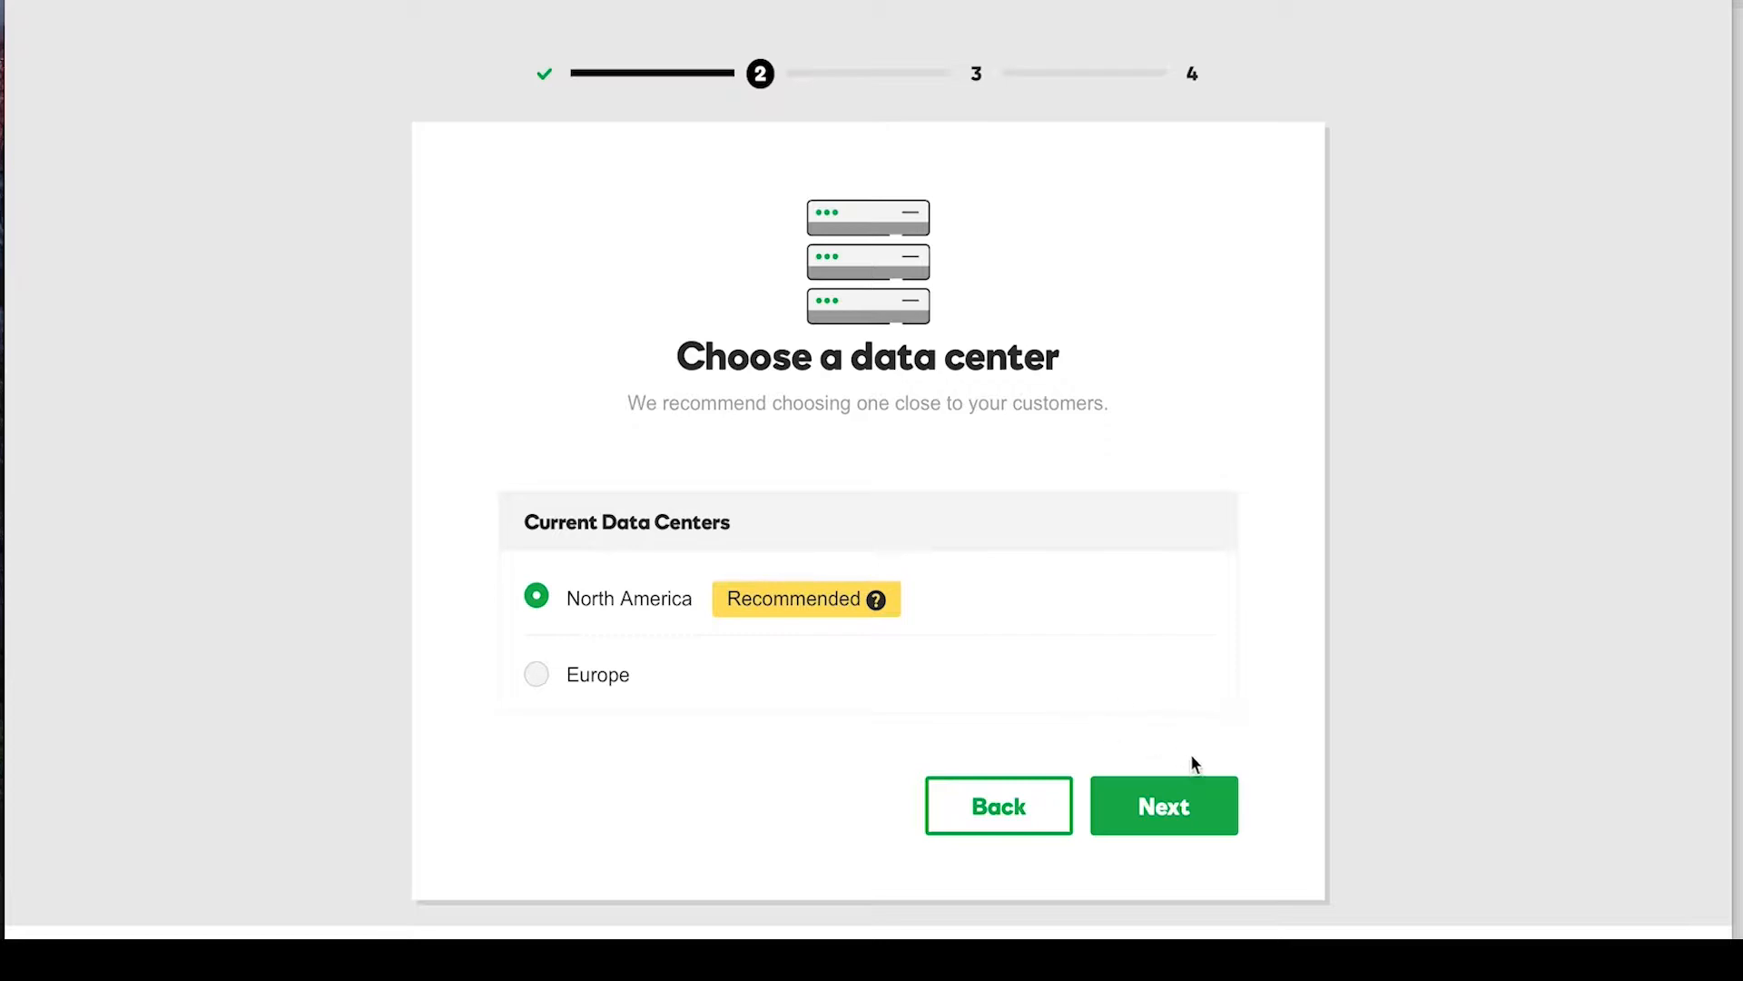
click(1199, 822)
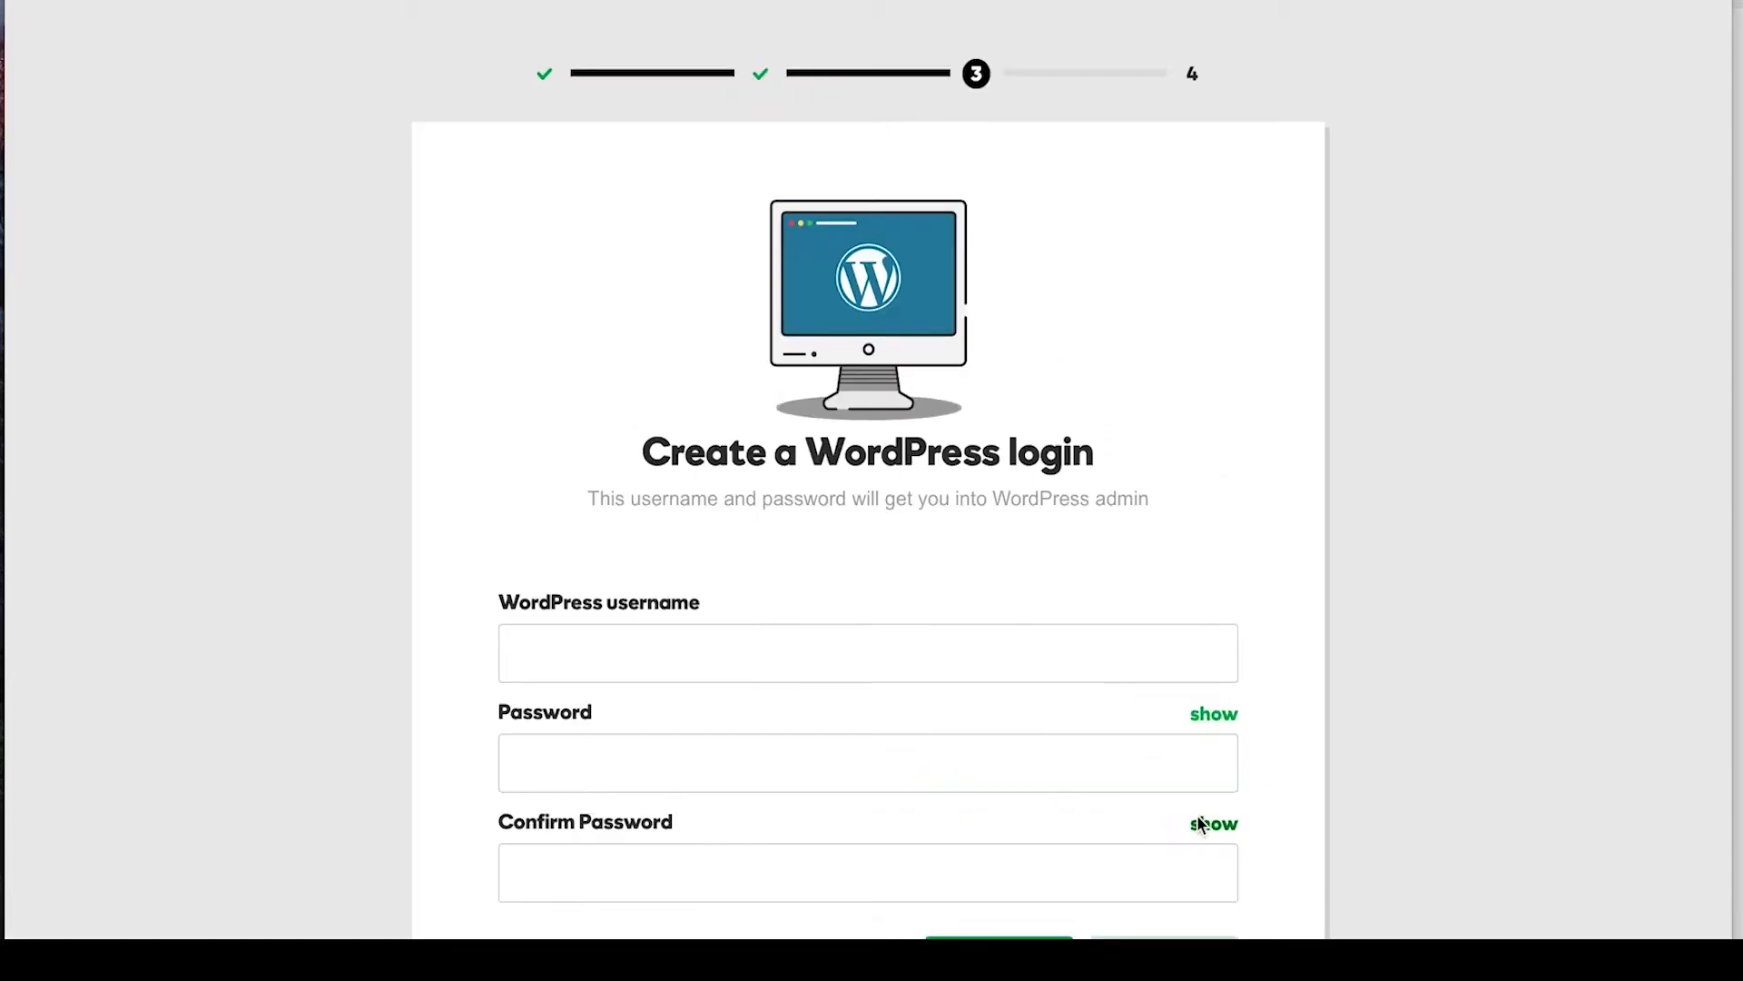
- Enter newwpadmin as the WordPress username for the new site
scroll(1199, 824, down, 2)
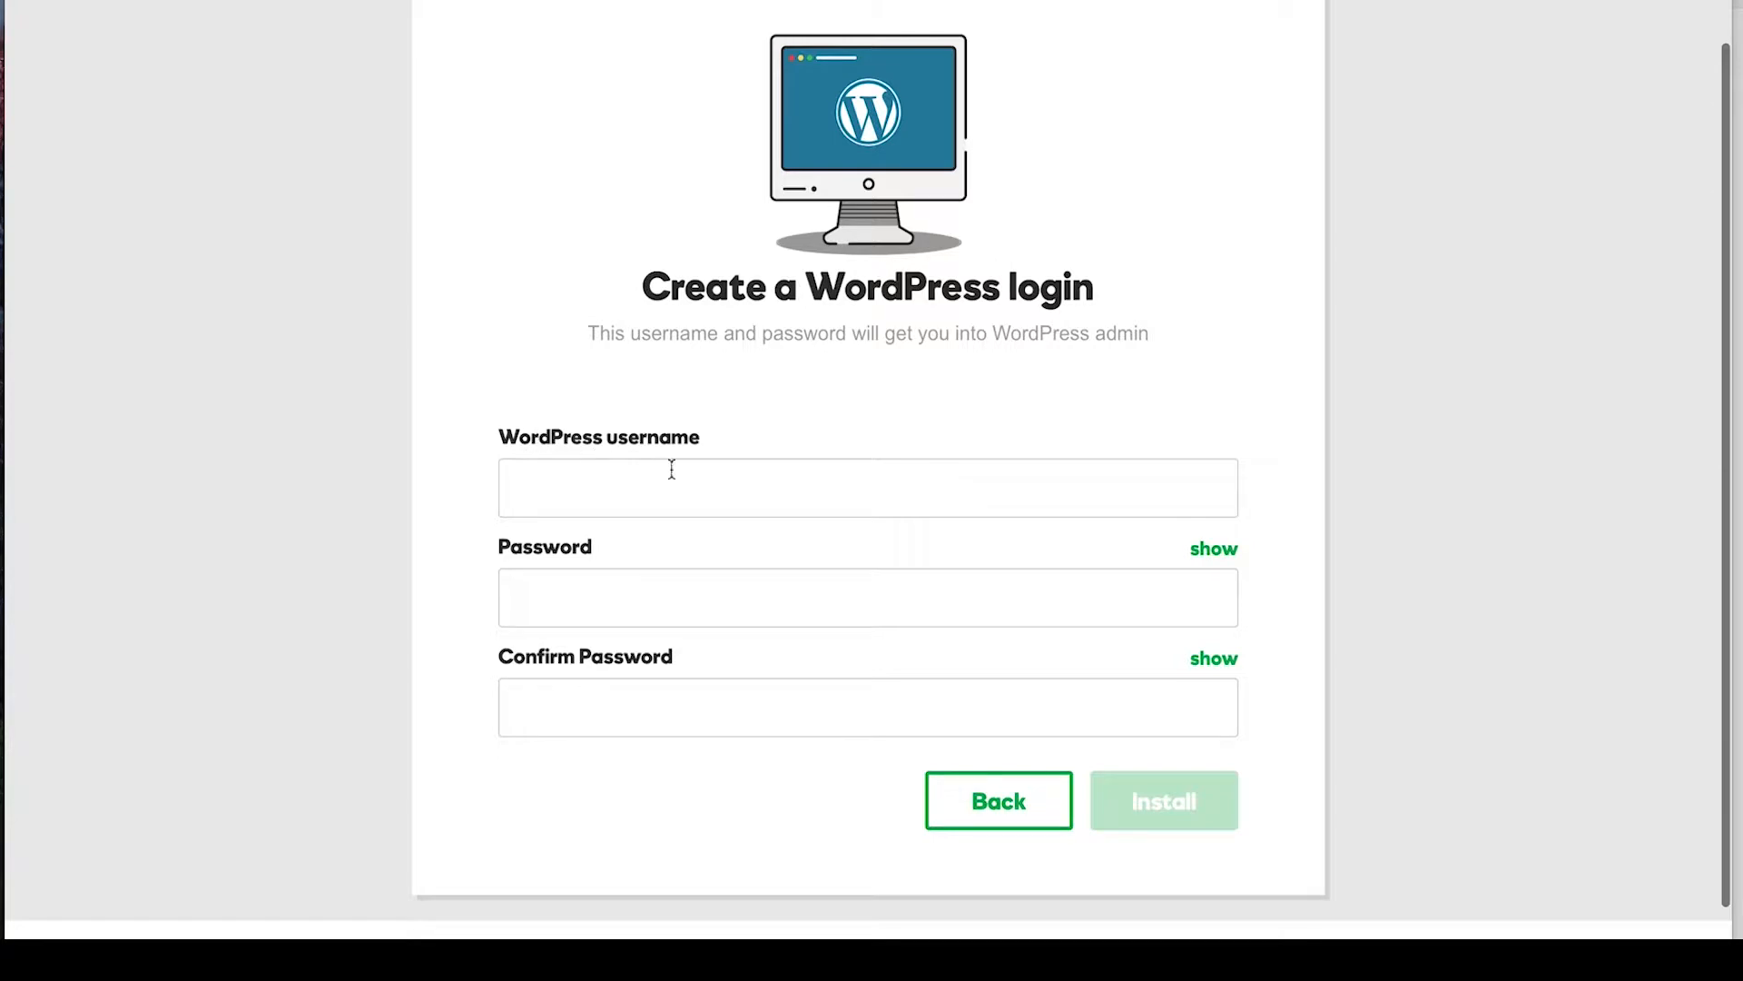
click(587, 478)
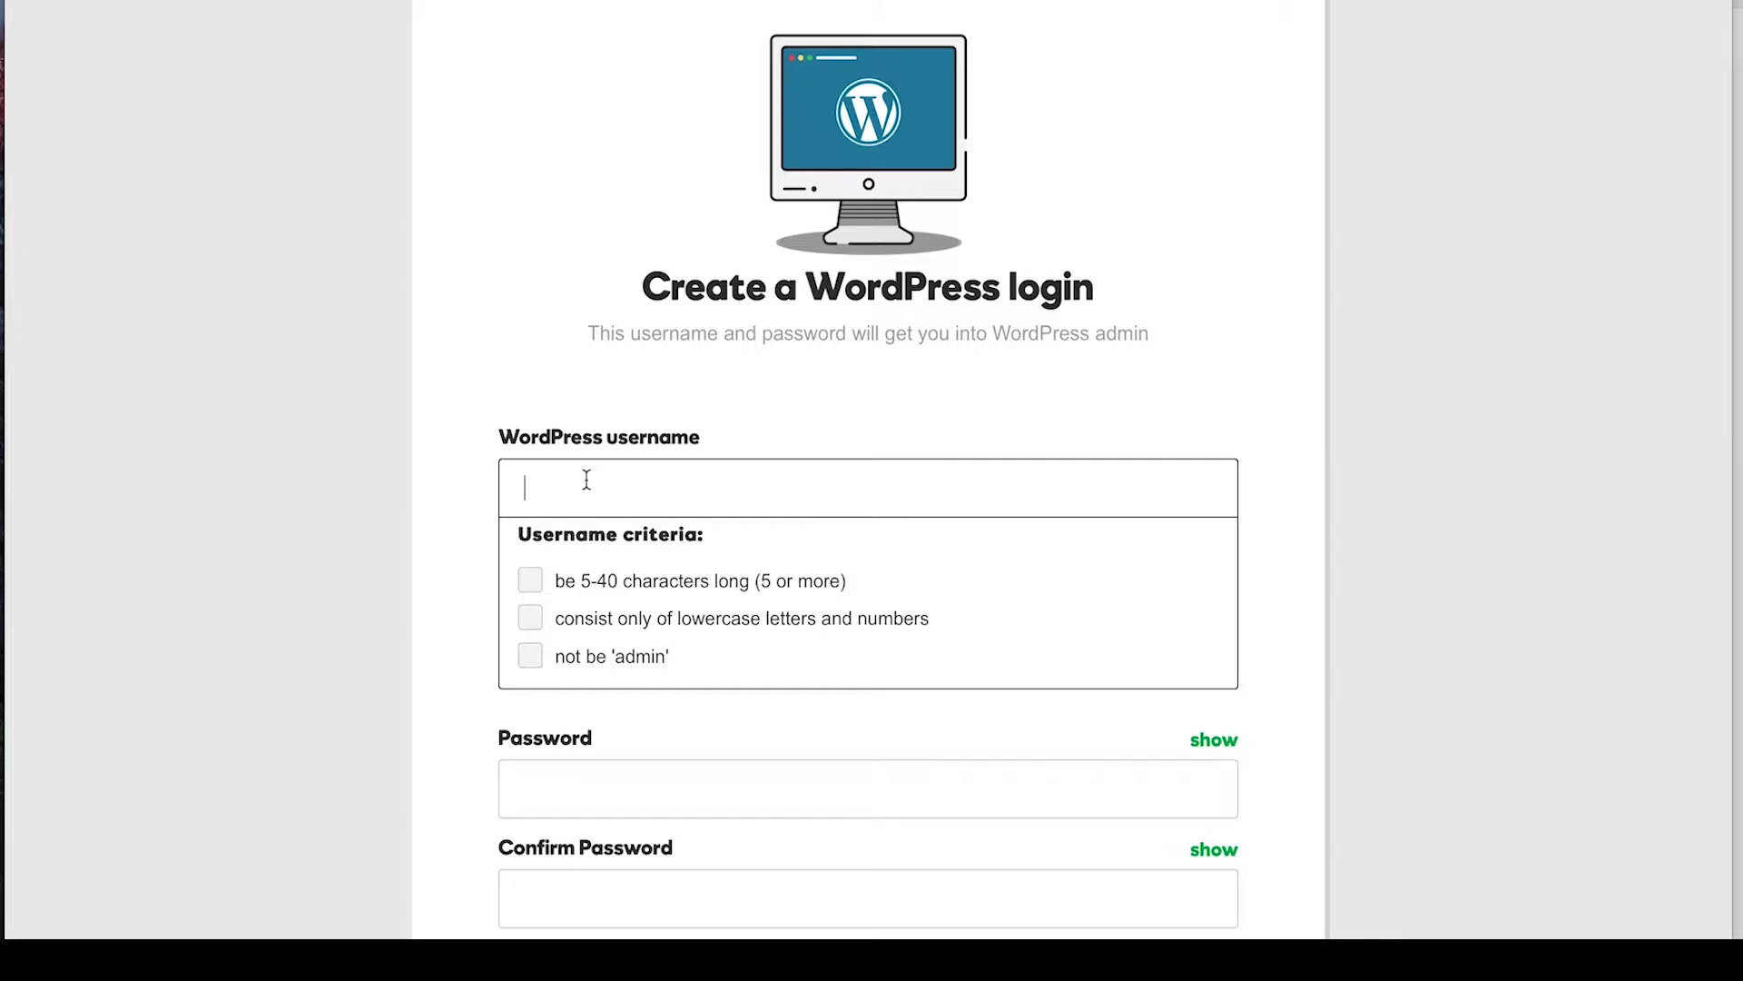
text(new)
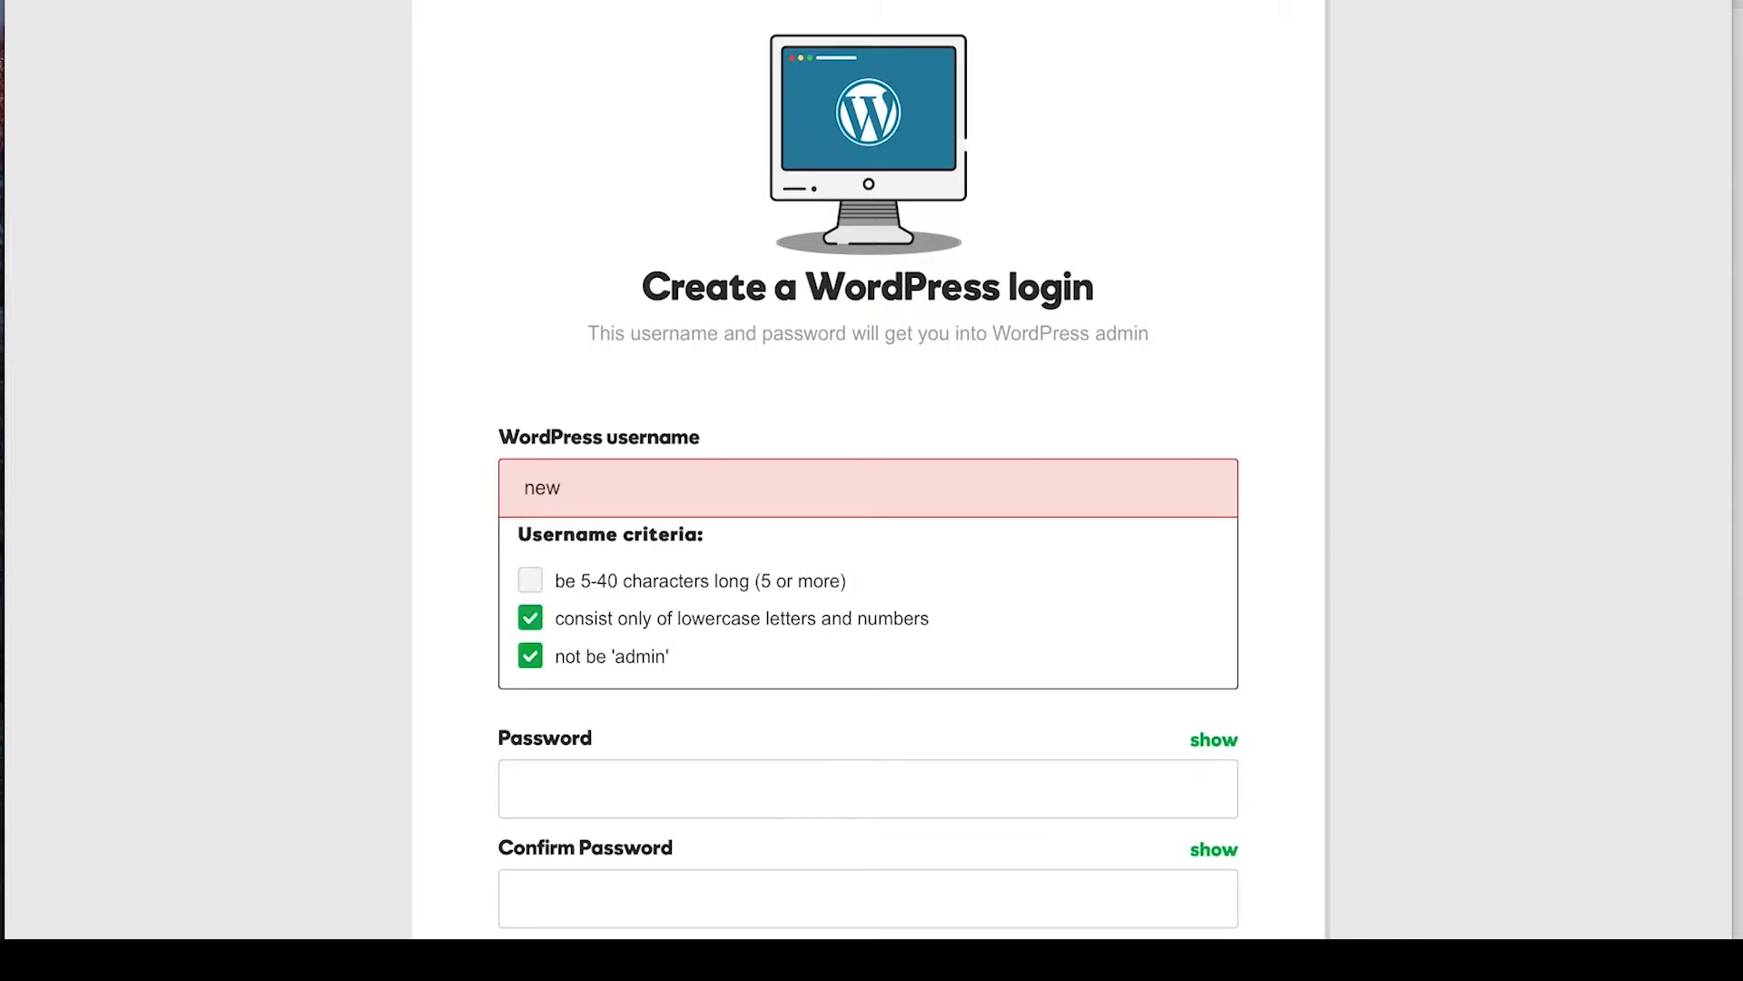
text(wpadmin)
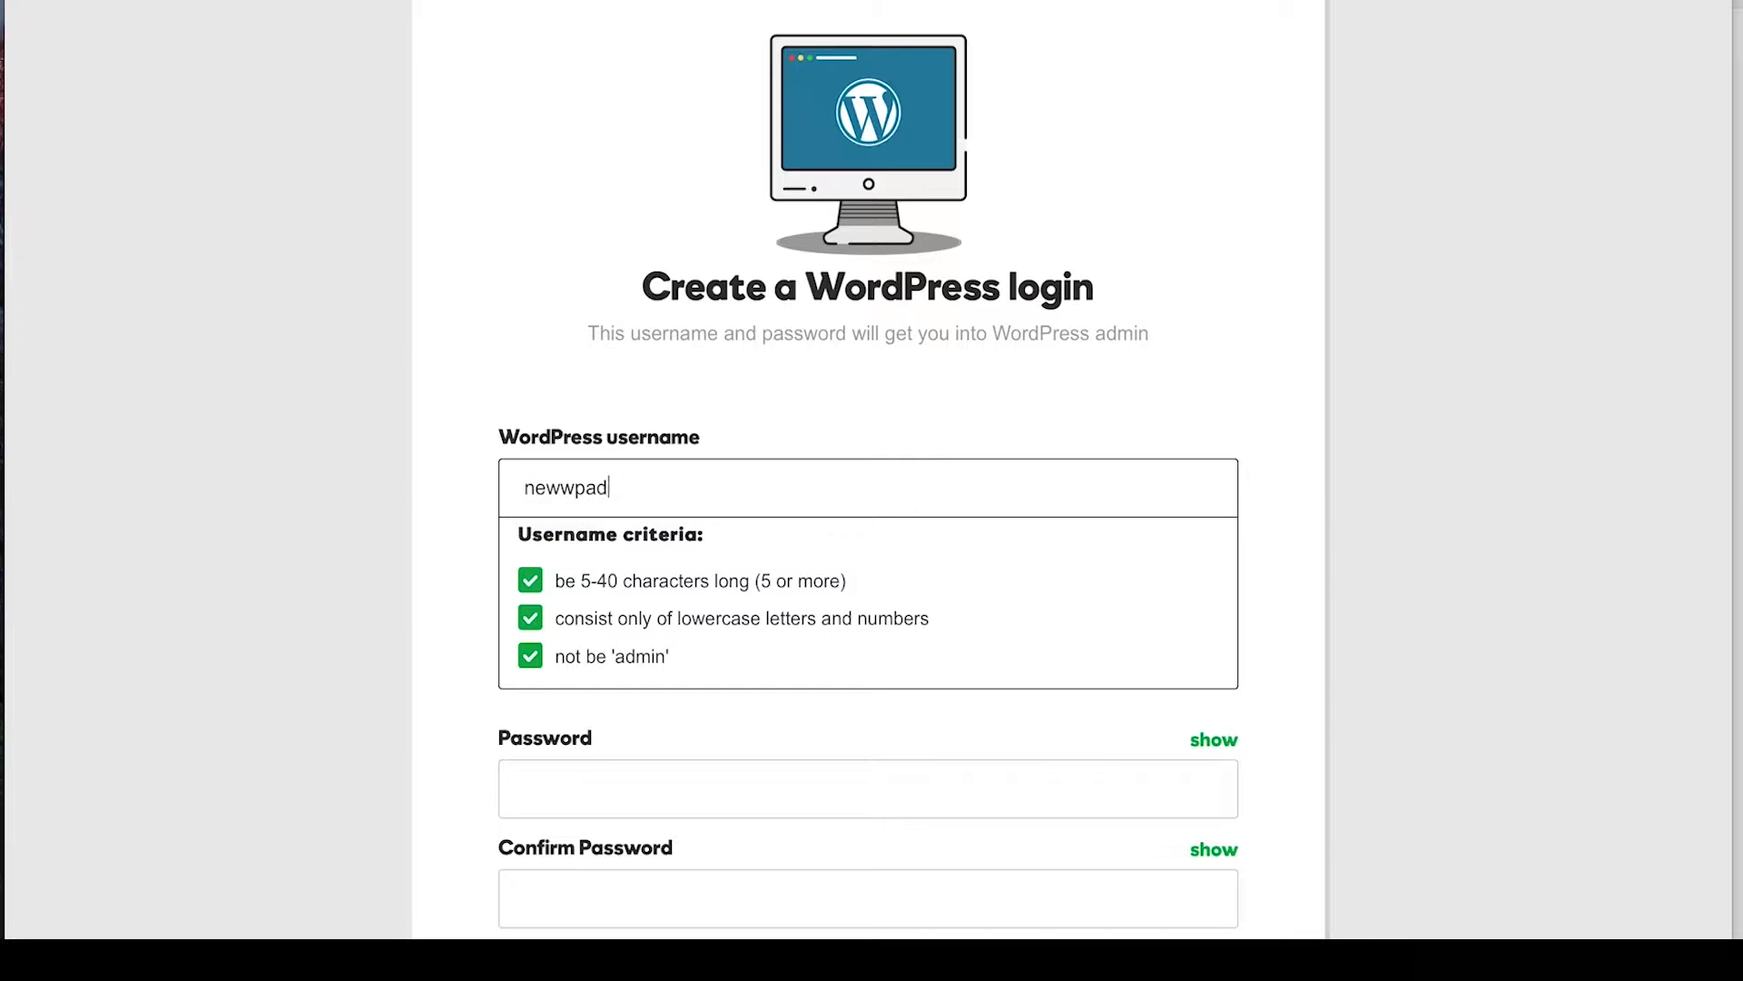
click(431, 654)
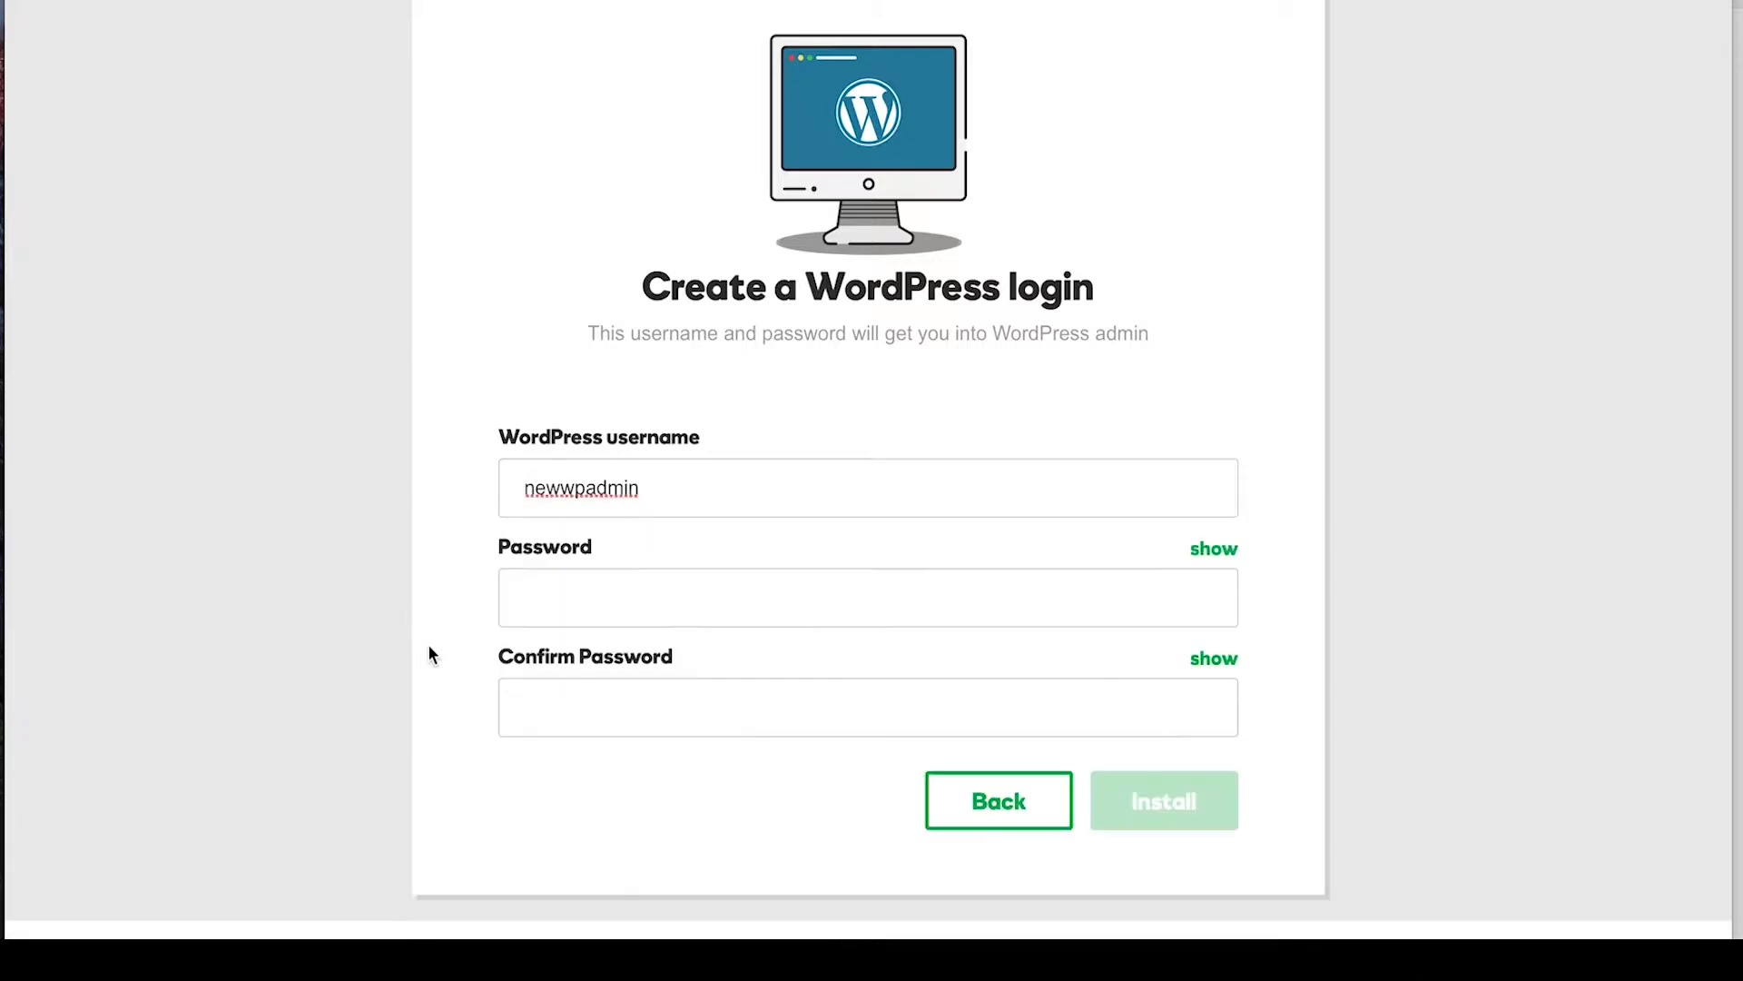
- Fill the password and its confirmation with Safari's suggested password, reveal the password, and install WordPress
scroll(436, 708, down, 1)
click(865, 535)
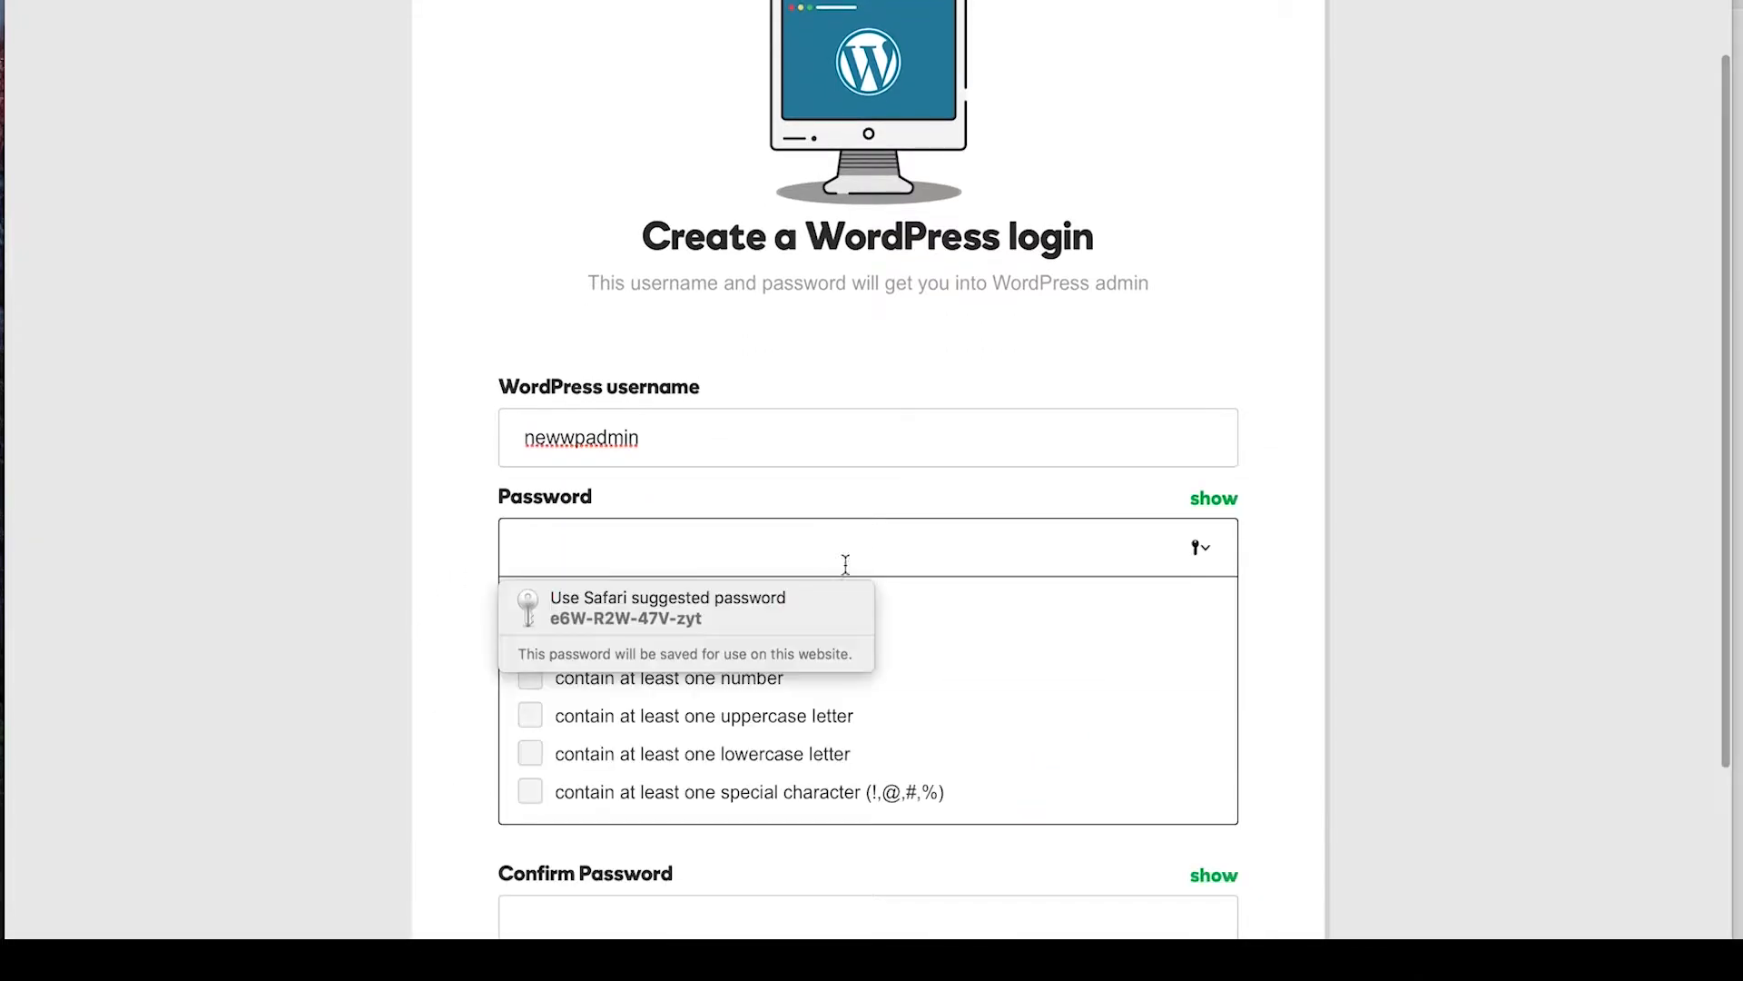
click(652, 624)
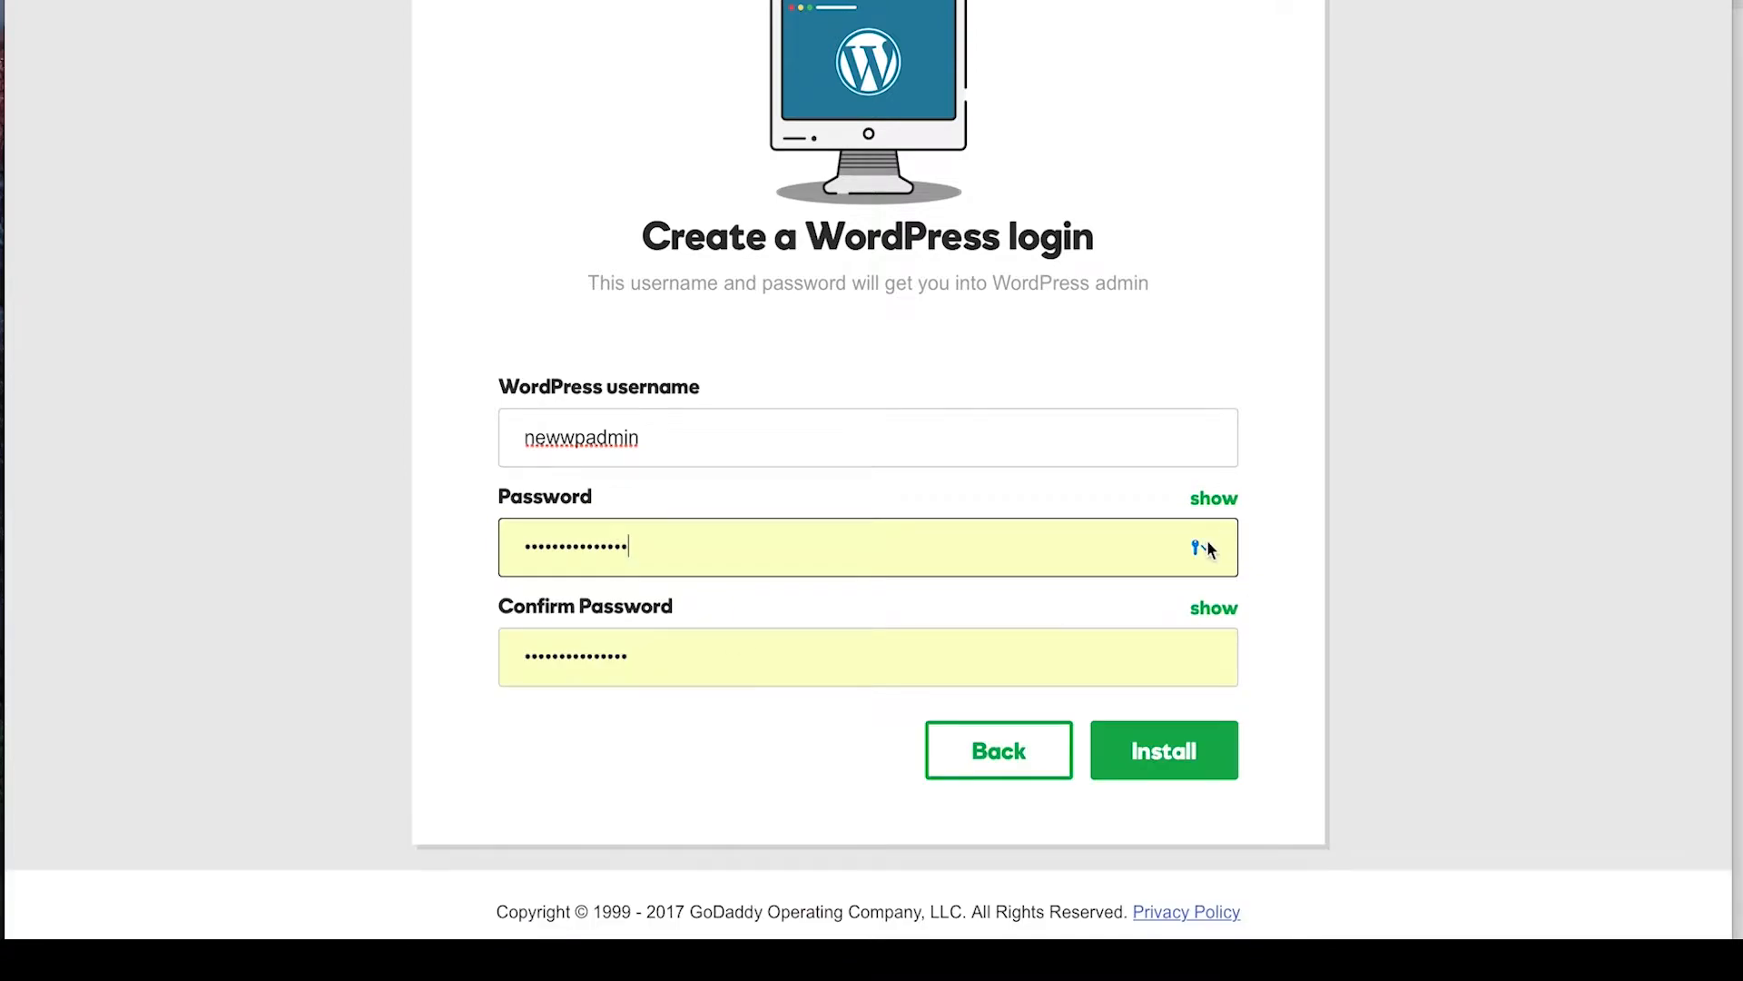
click(1214, 499)
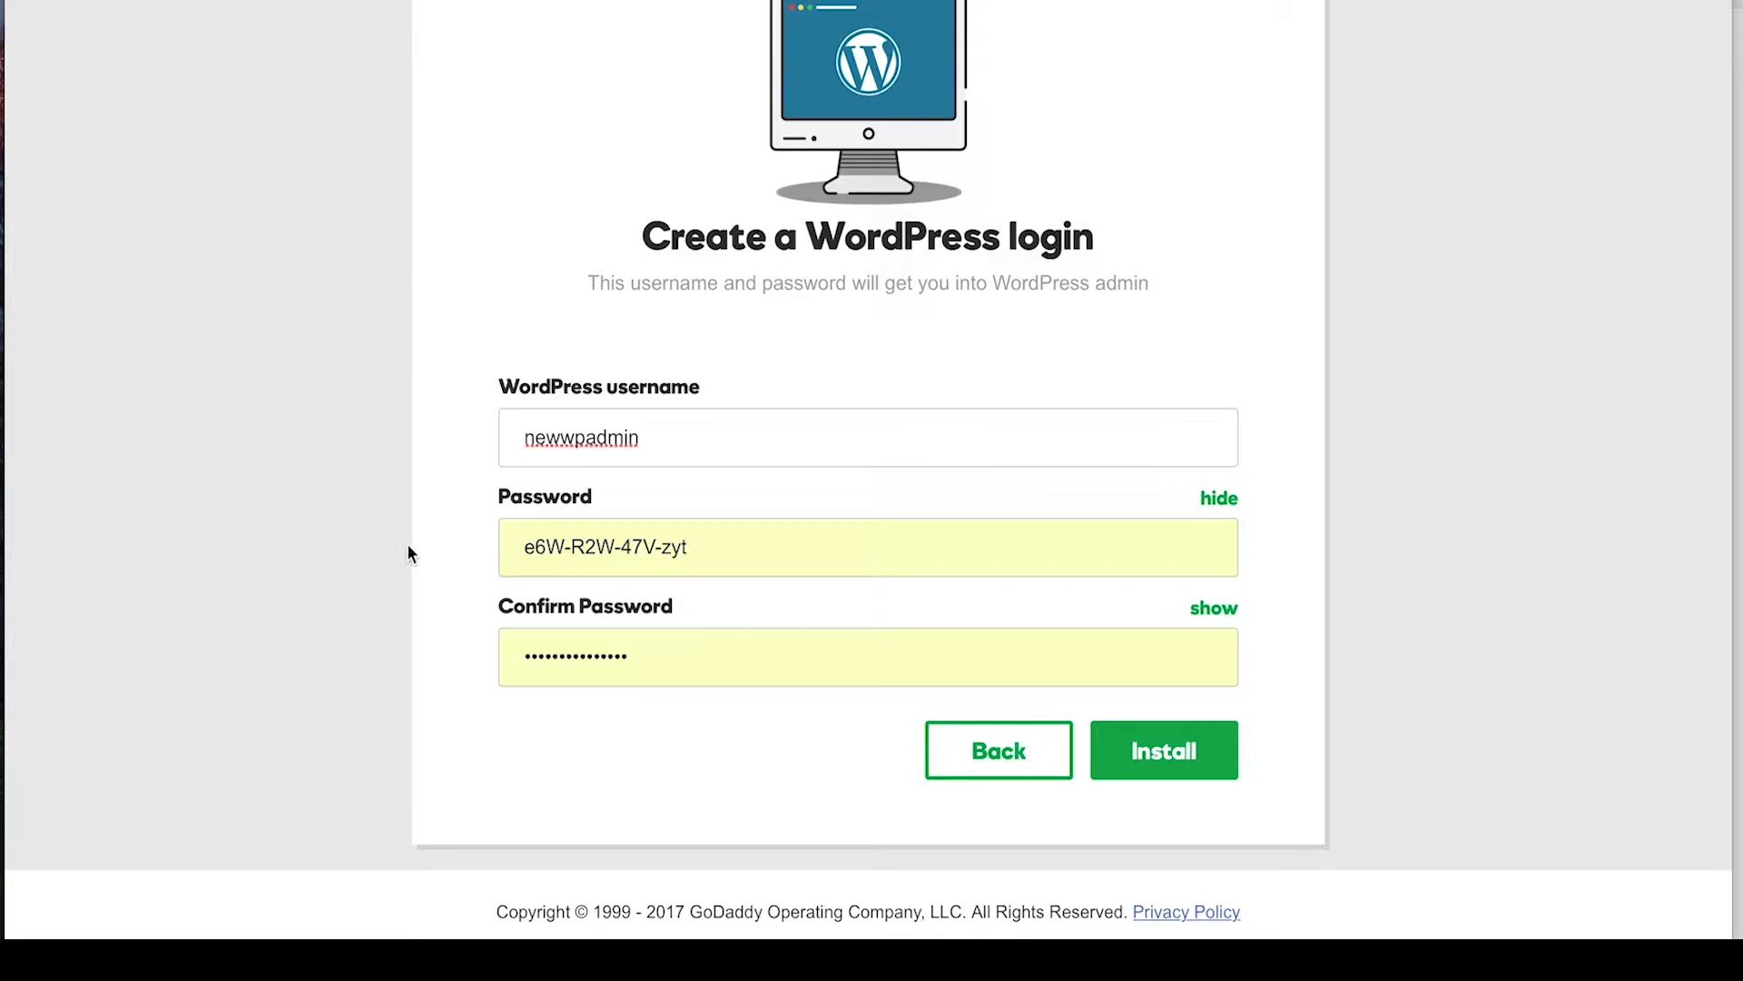
triple_click(580, 550)
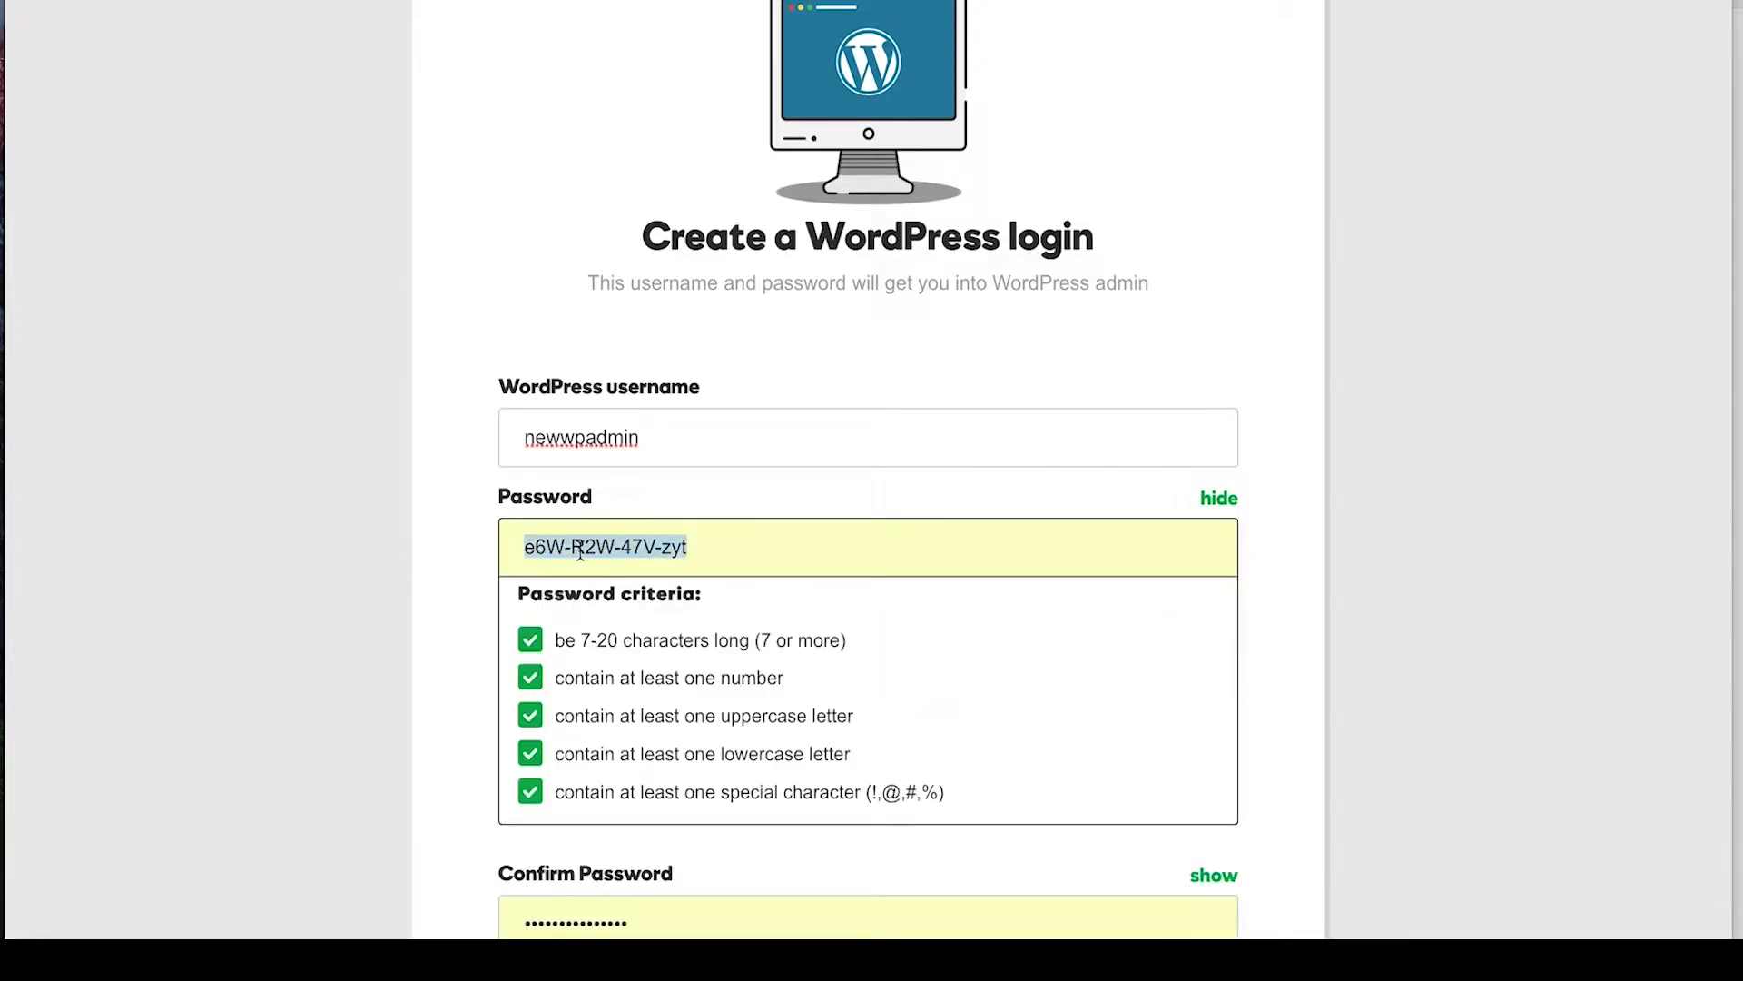
click(421, 574)
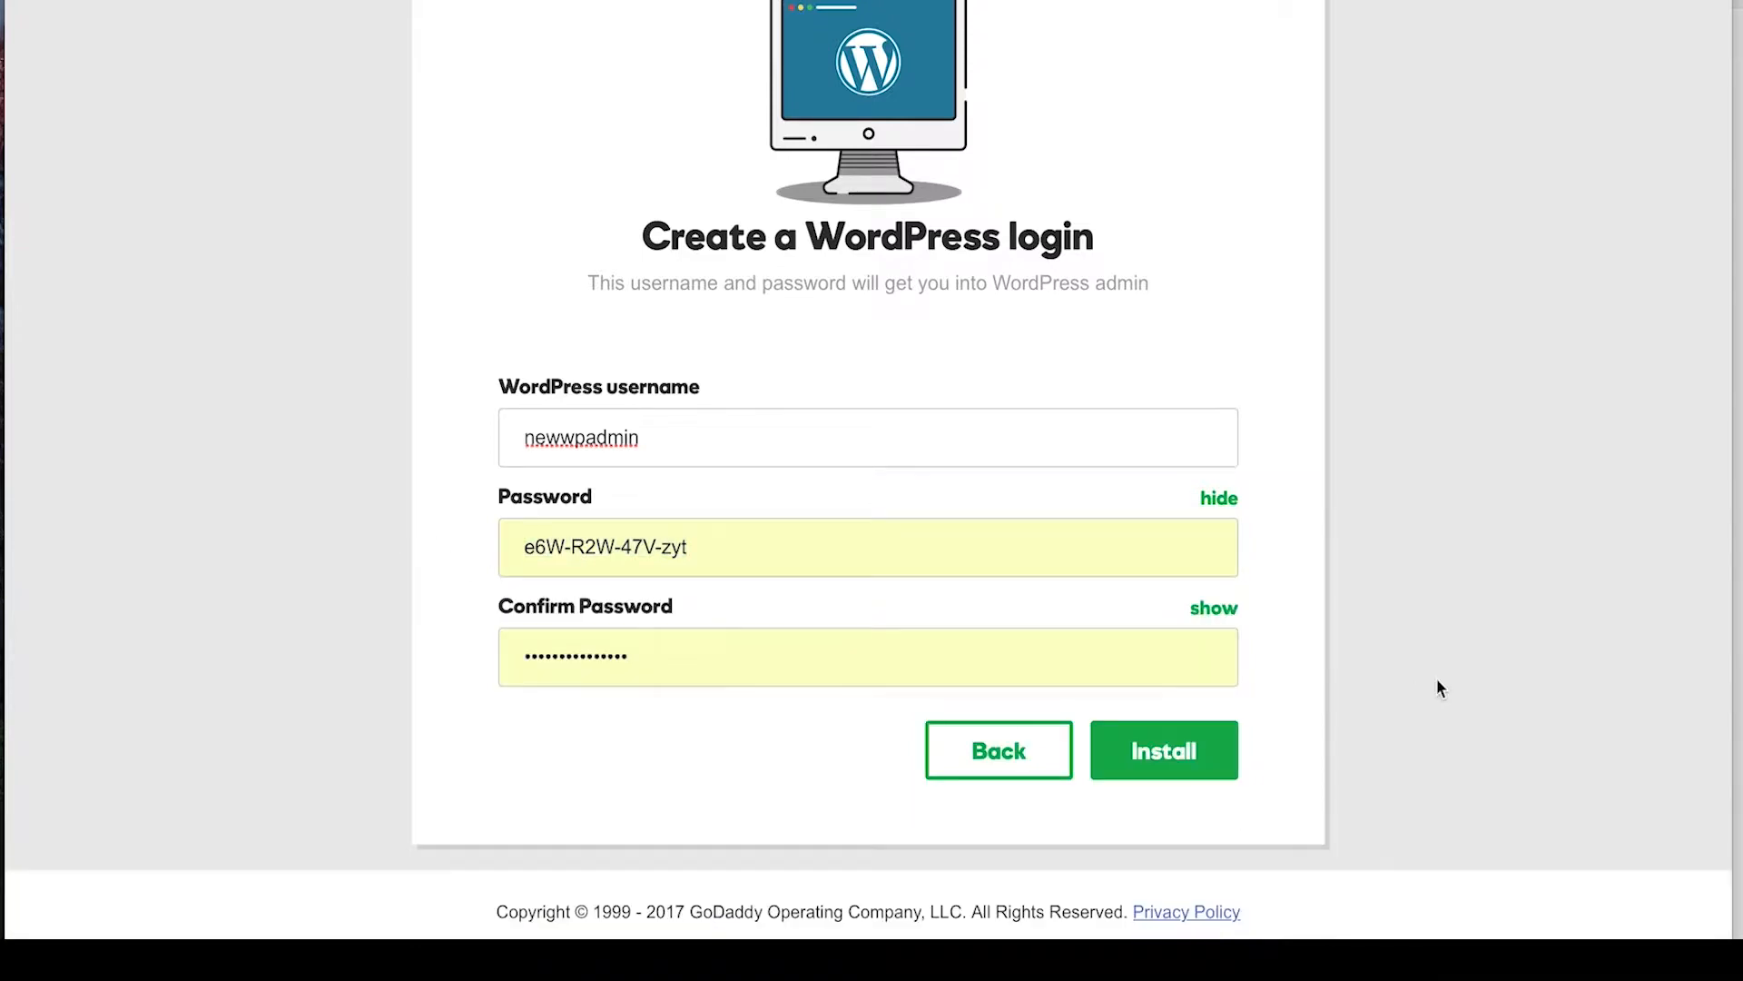
click(1187, 770)
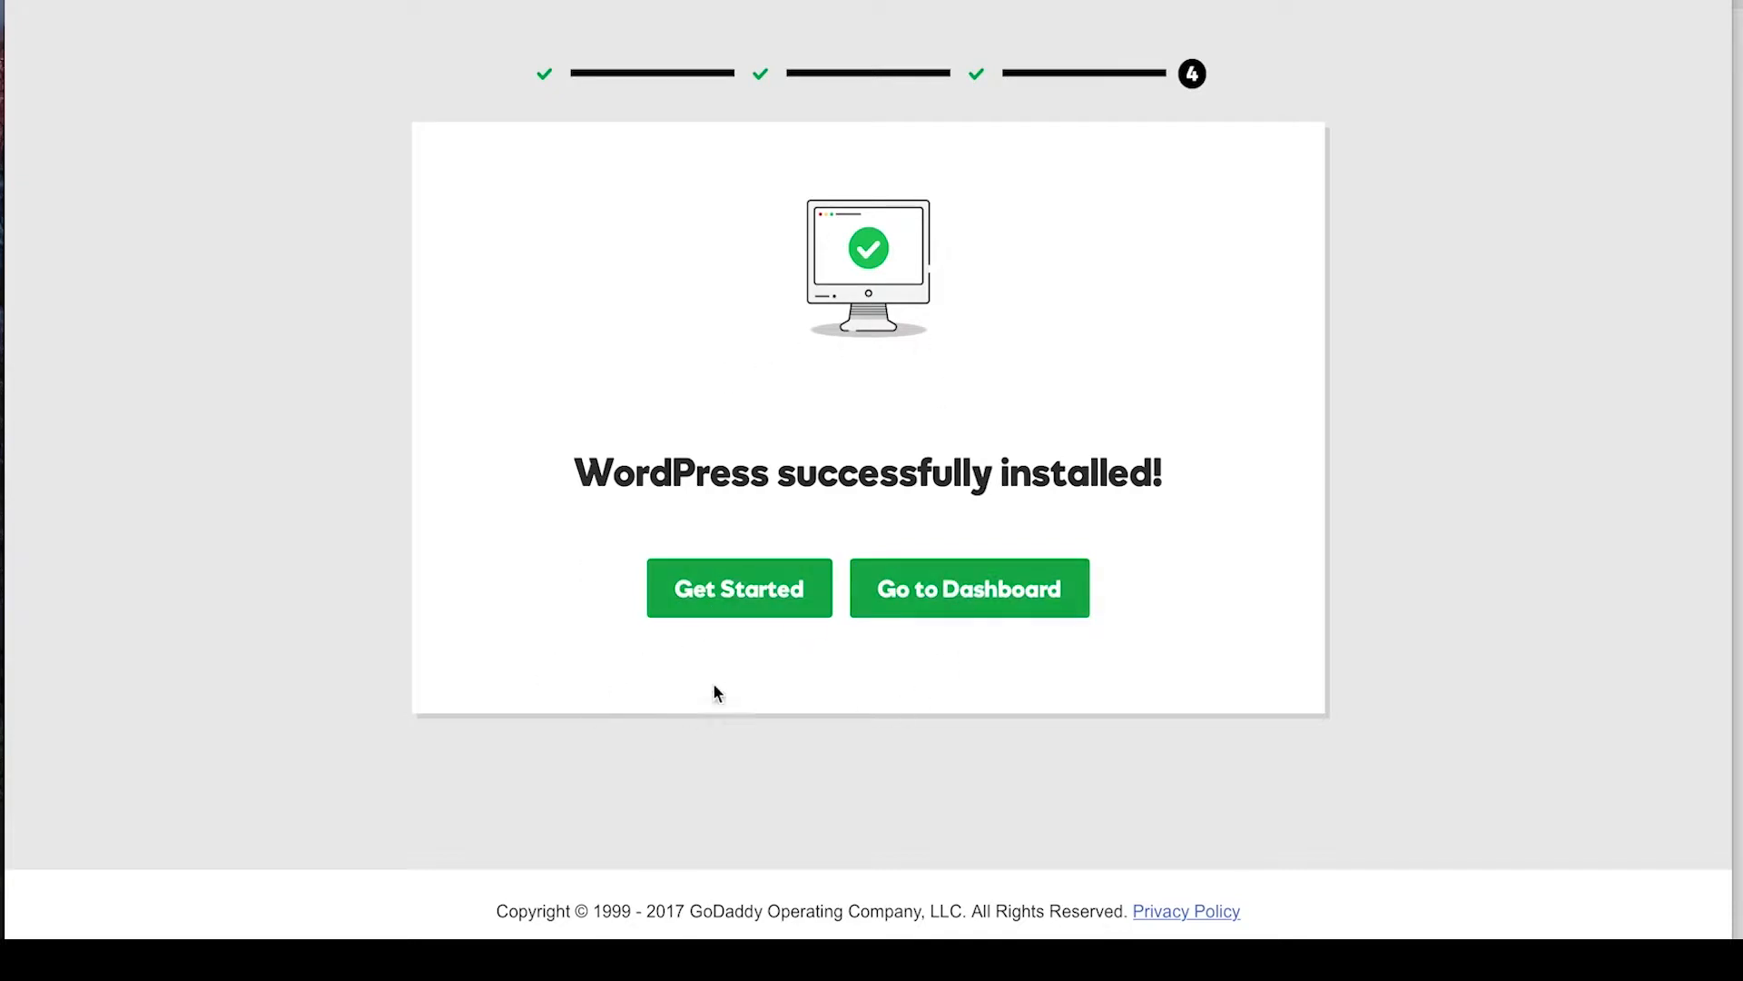
- Get started with the newly installed WordPress site by launching the Quick Start Wizard
click(759, 599)
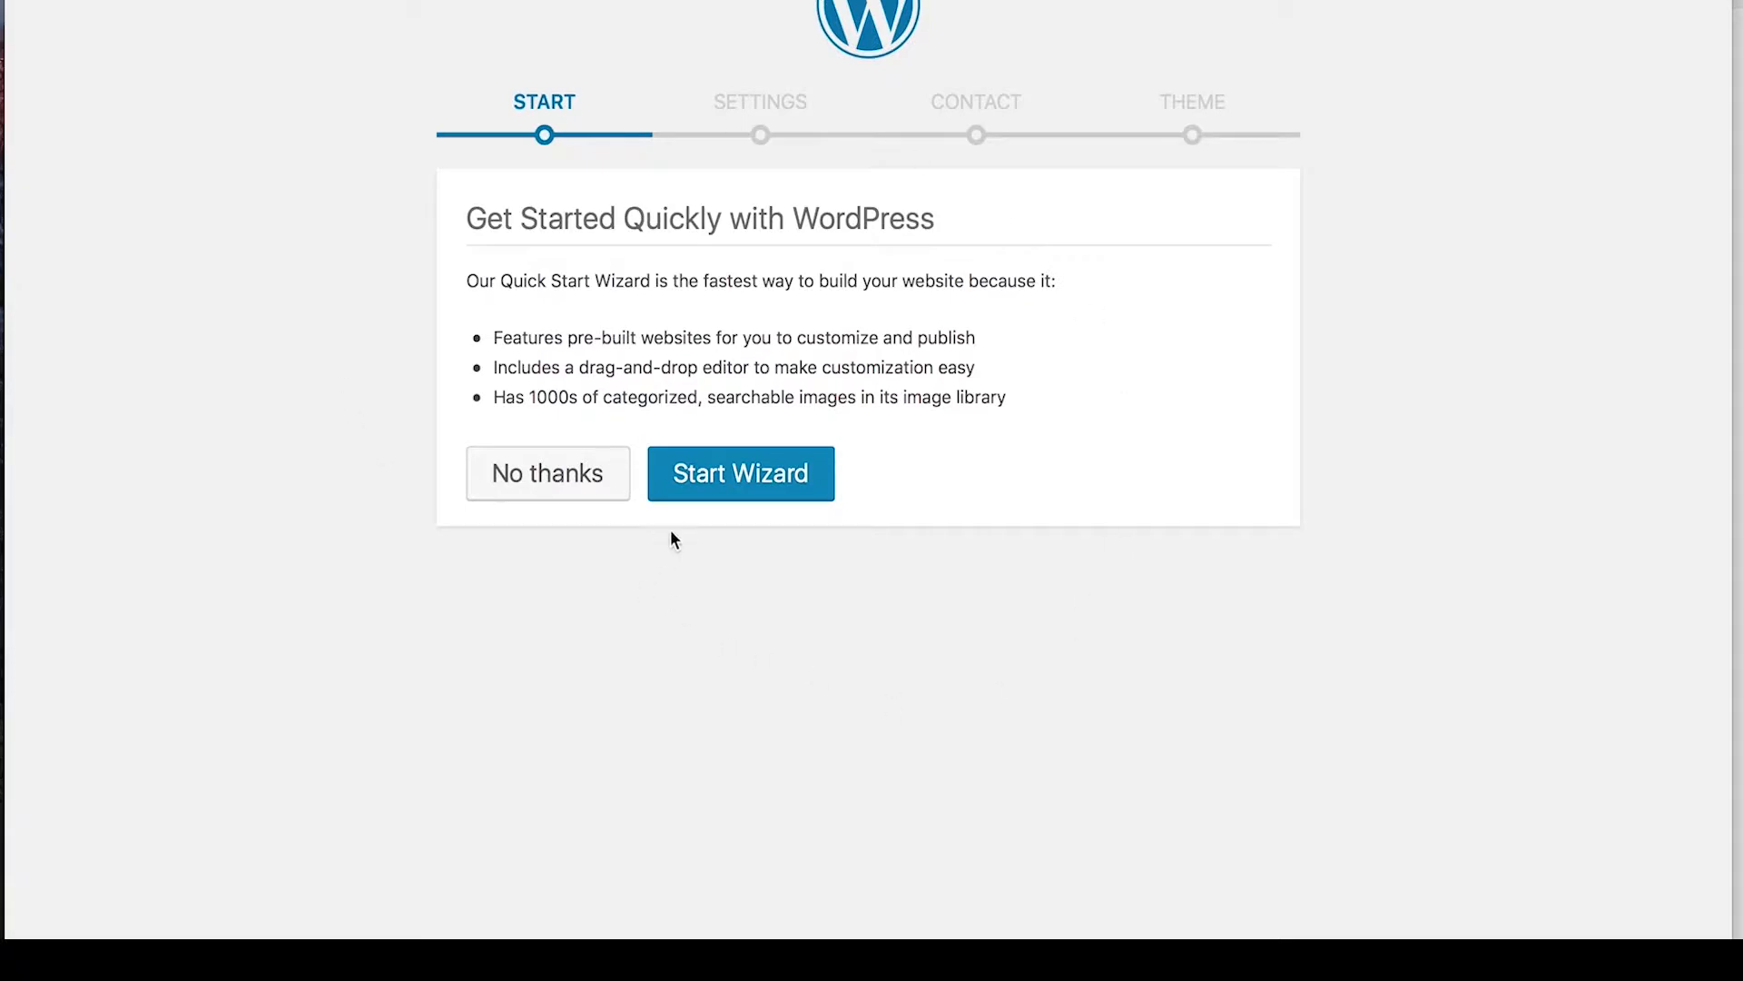
click(773, 488)
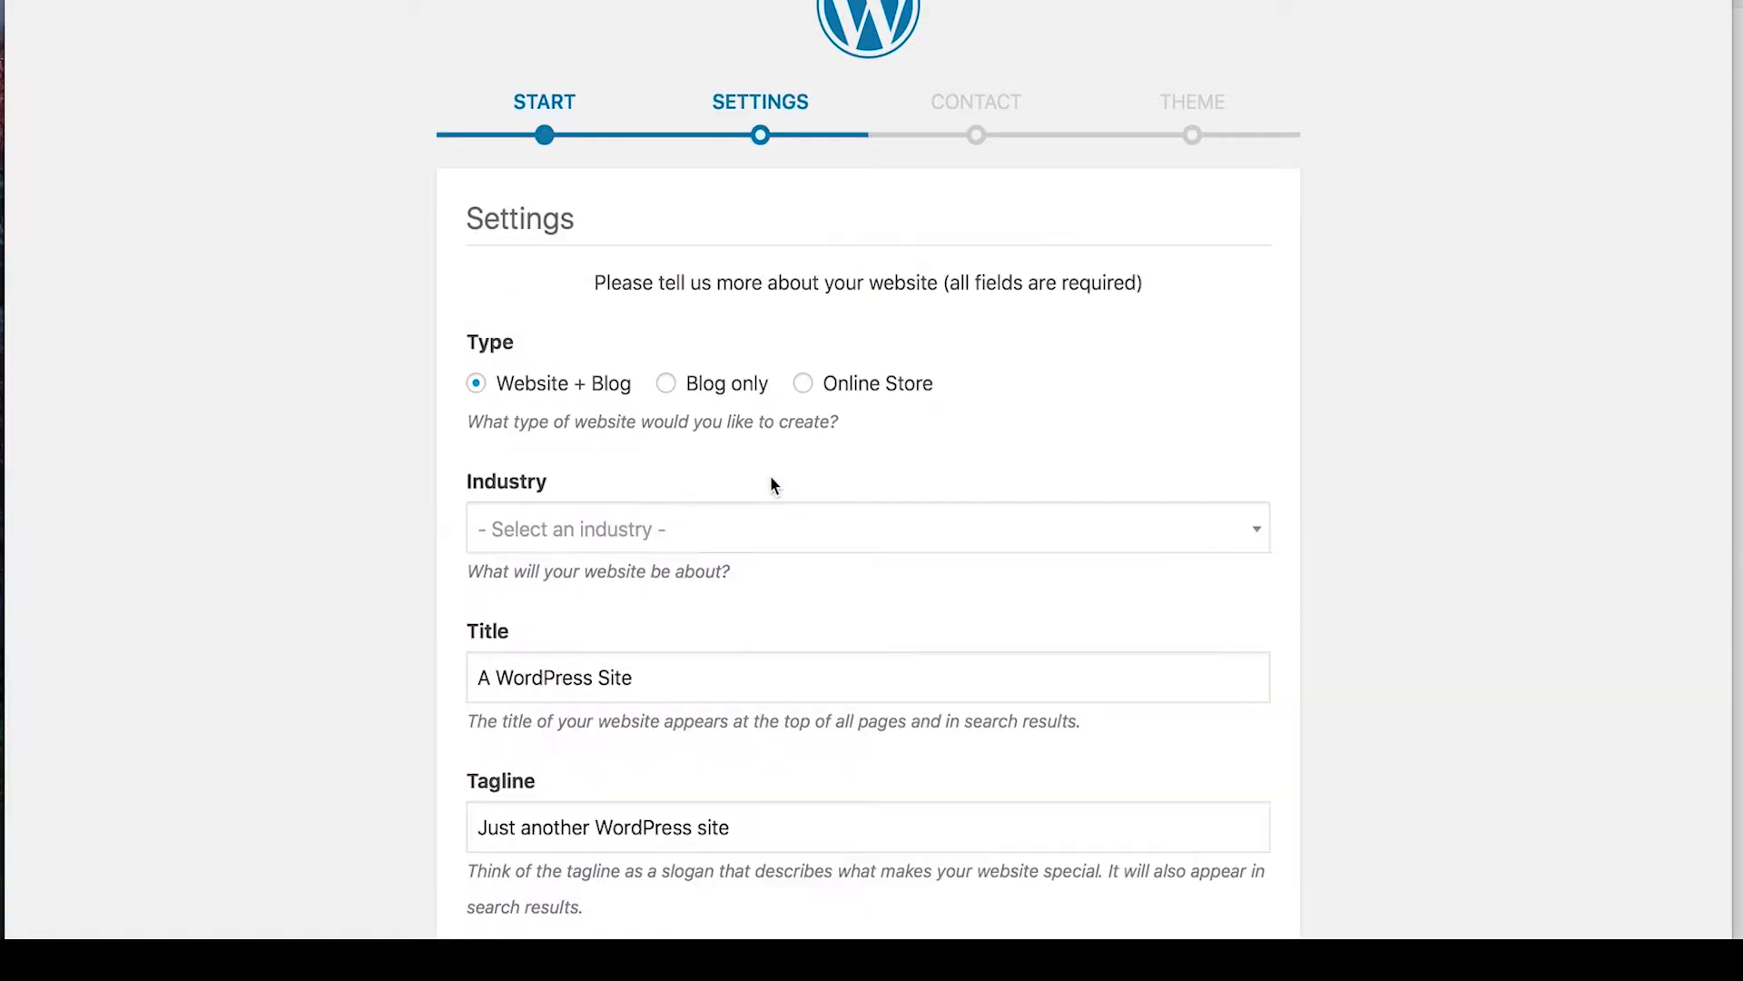
scroll(771, 602, down, 3)
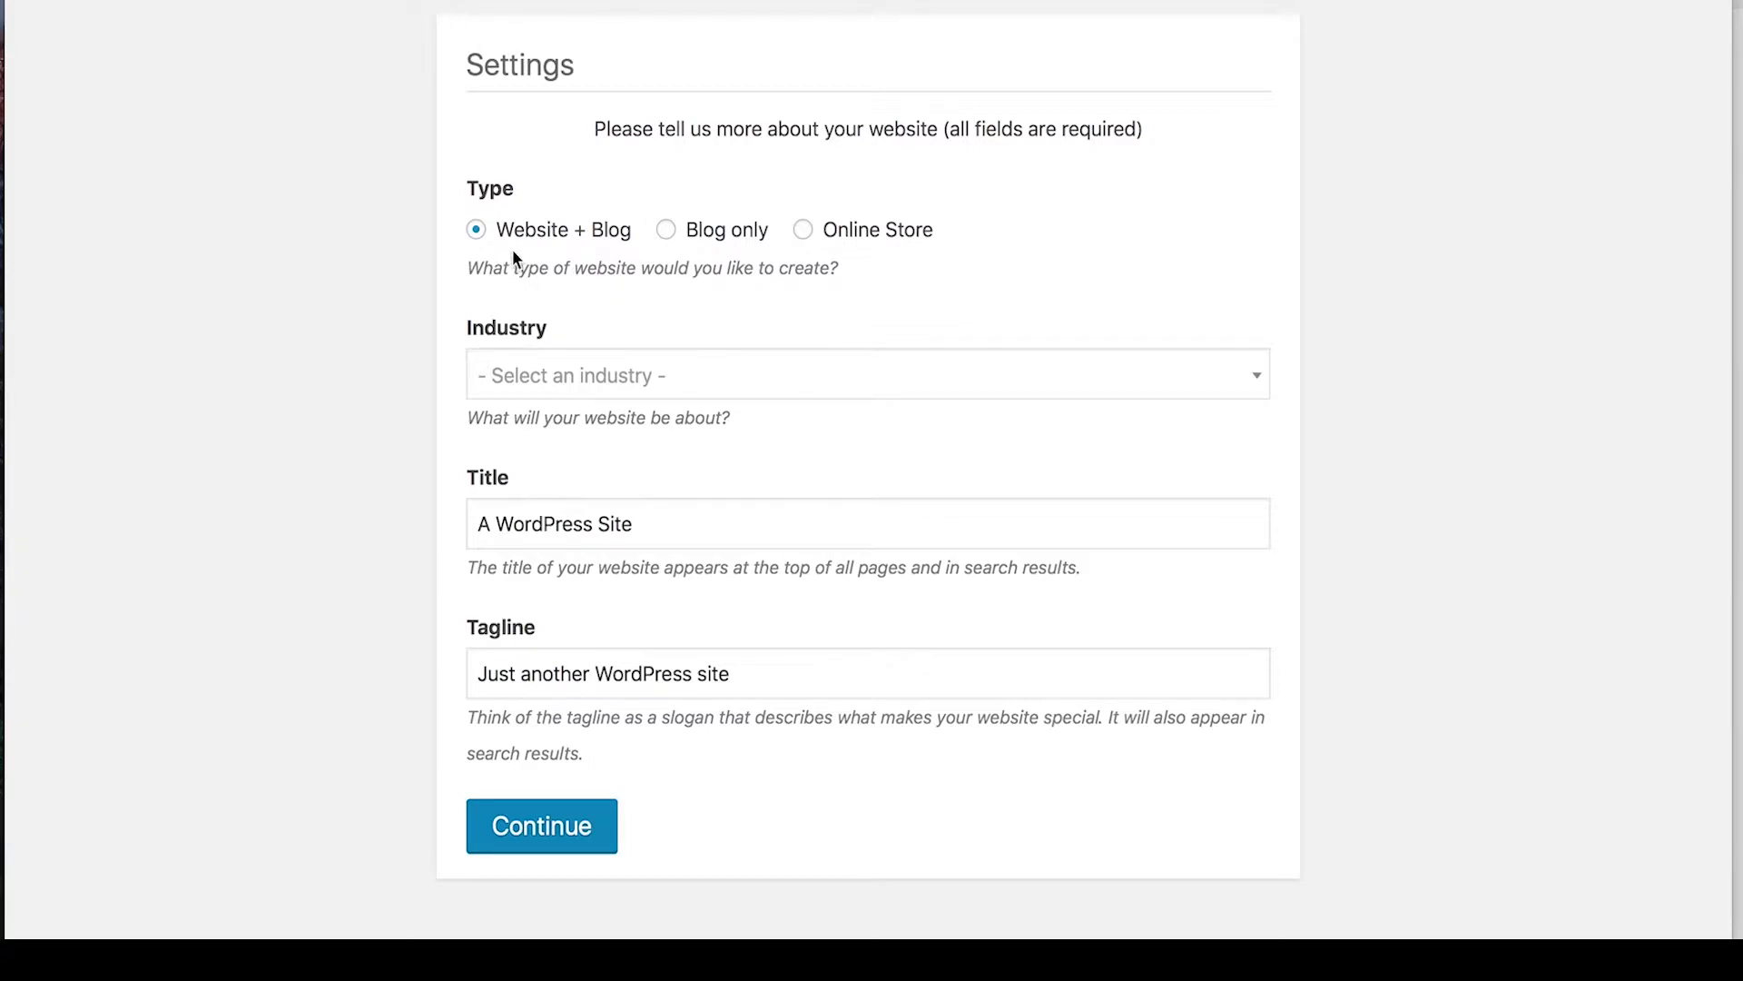
- Set the website's industry to Graphic Design, keeping the Website + Blog type
click(648, 377)
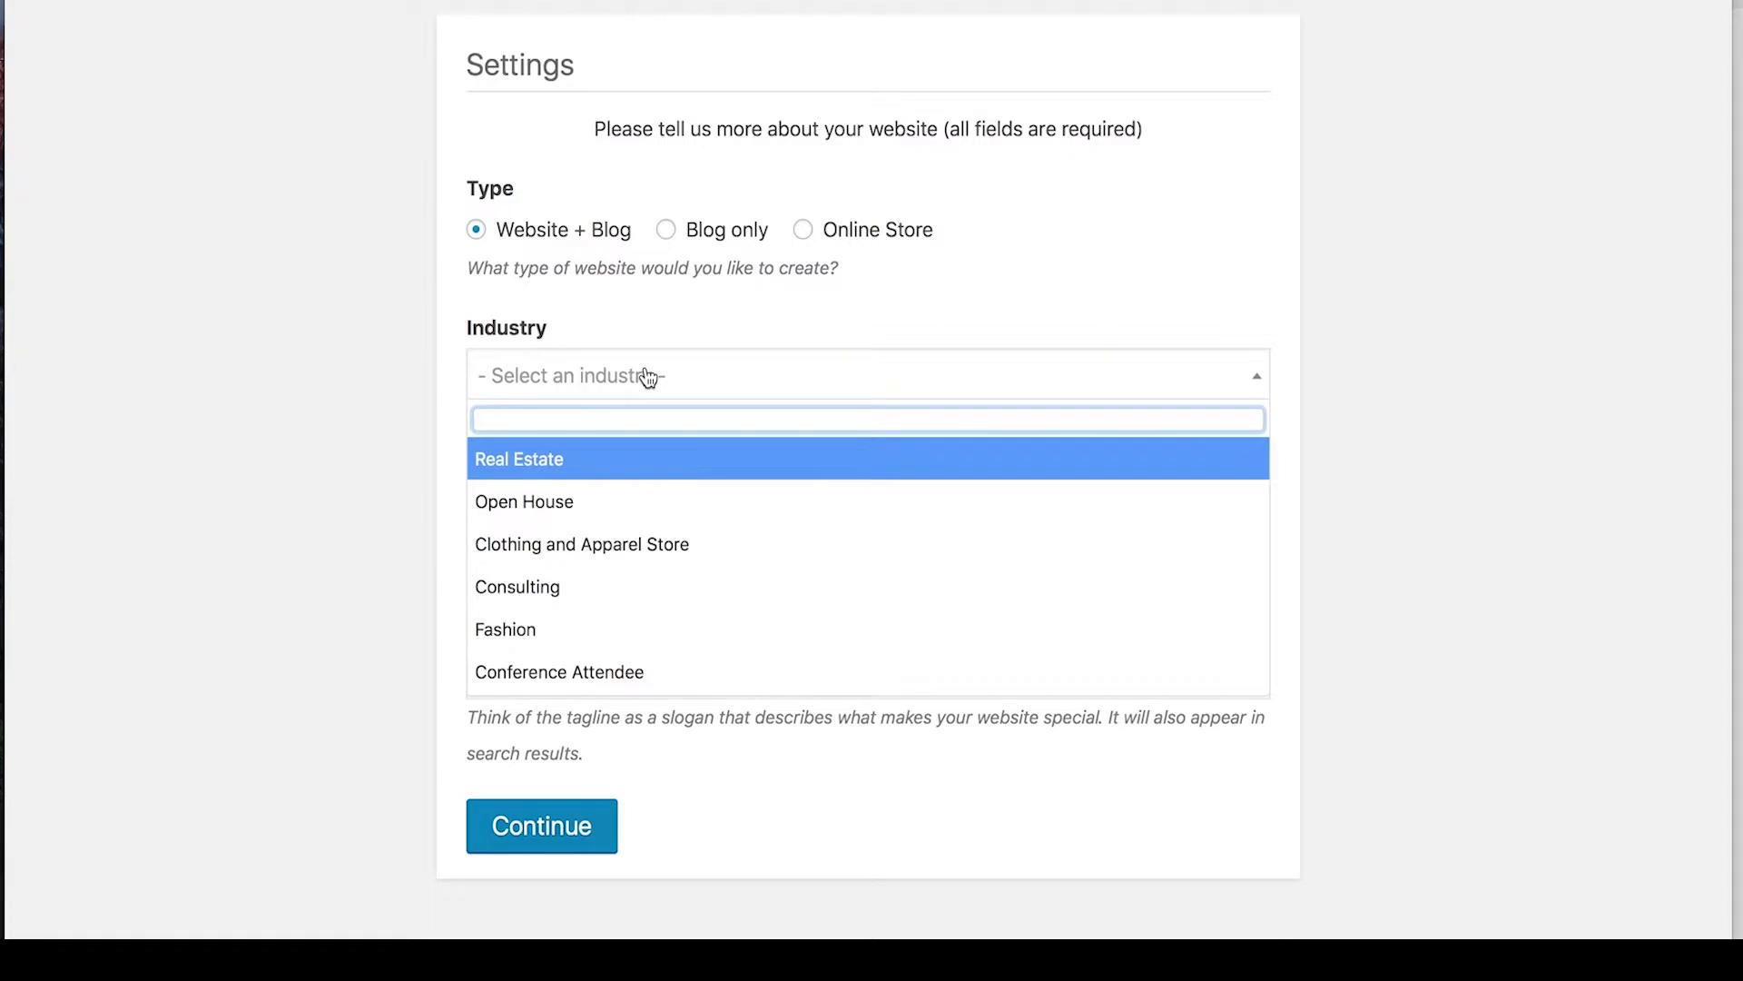
scroll(681, 604, down, 4)
scroll(681, 604, down, 5)
scroll(681, 604, down, 5)
scroll(681, 604, down, 3)
scroll(736, 510, up, 2)
scroll(737, 510, up, 3)
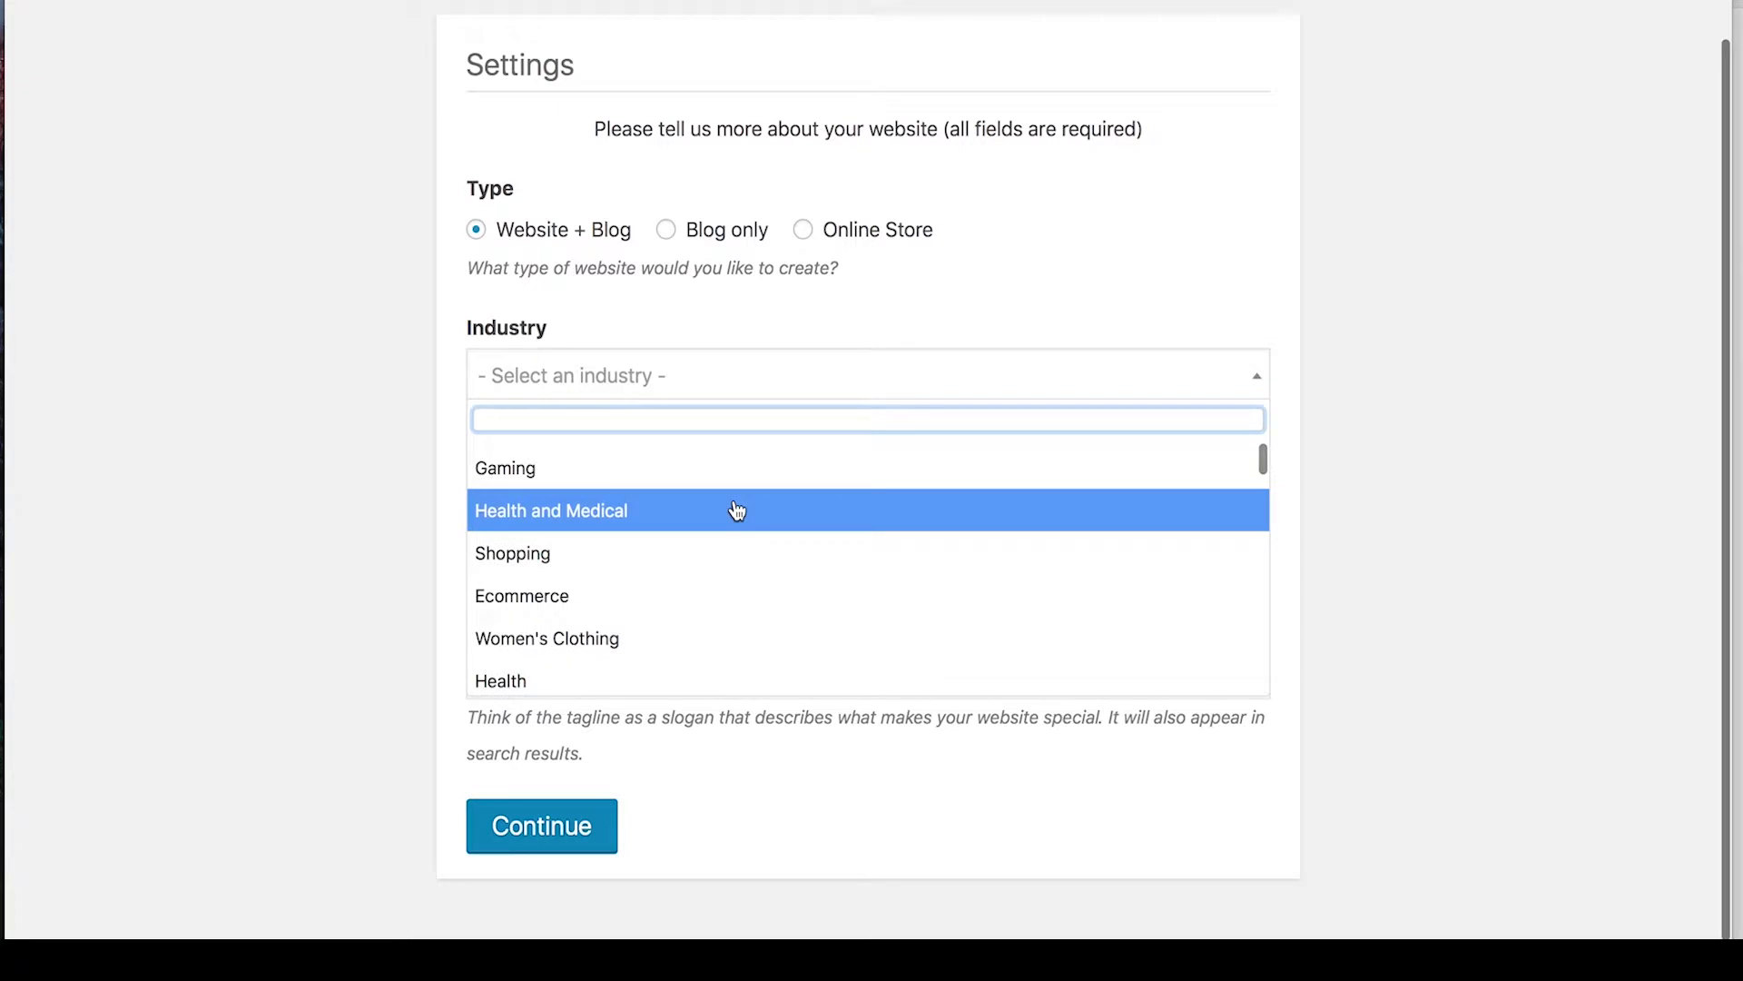
scroll(740, 535, up, 4)
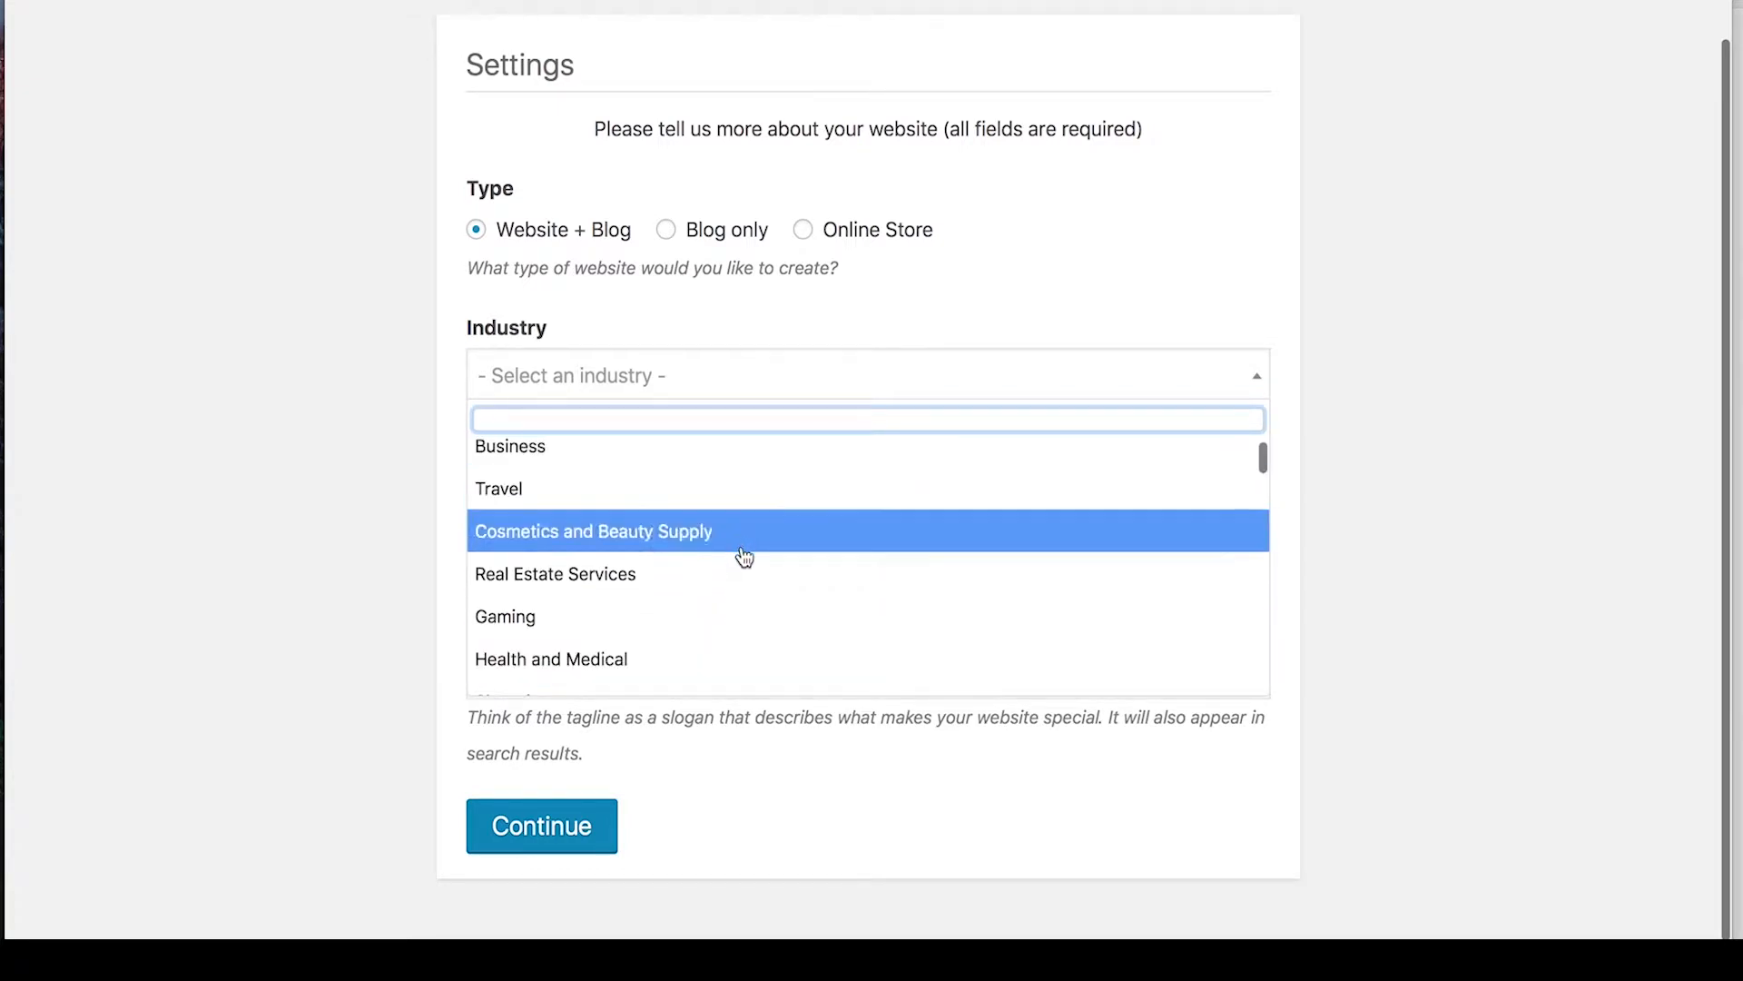
scroll(751, 615, down, 10)
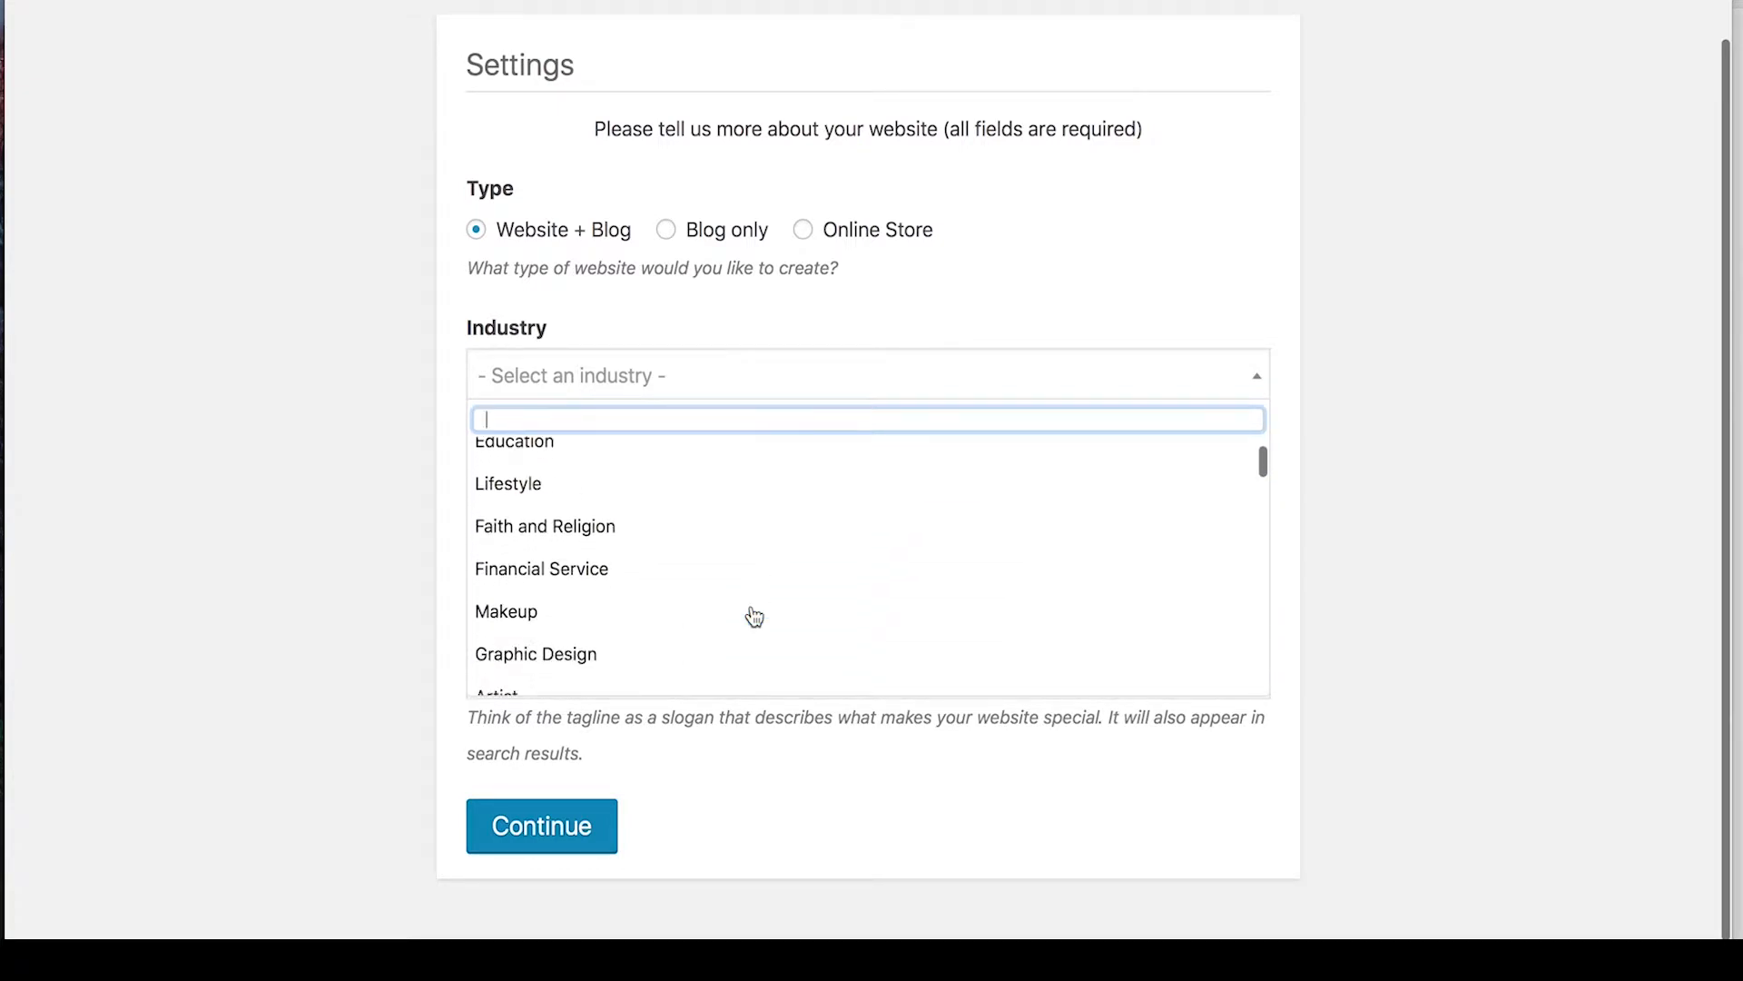
scroll(751, 615, down, 5)
click(710, 489)
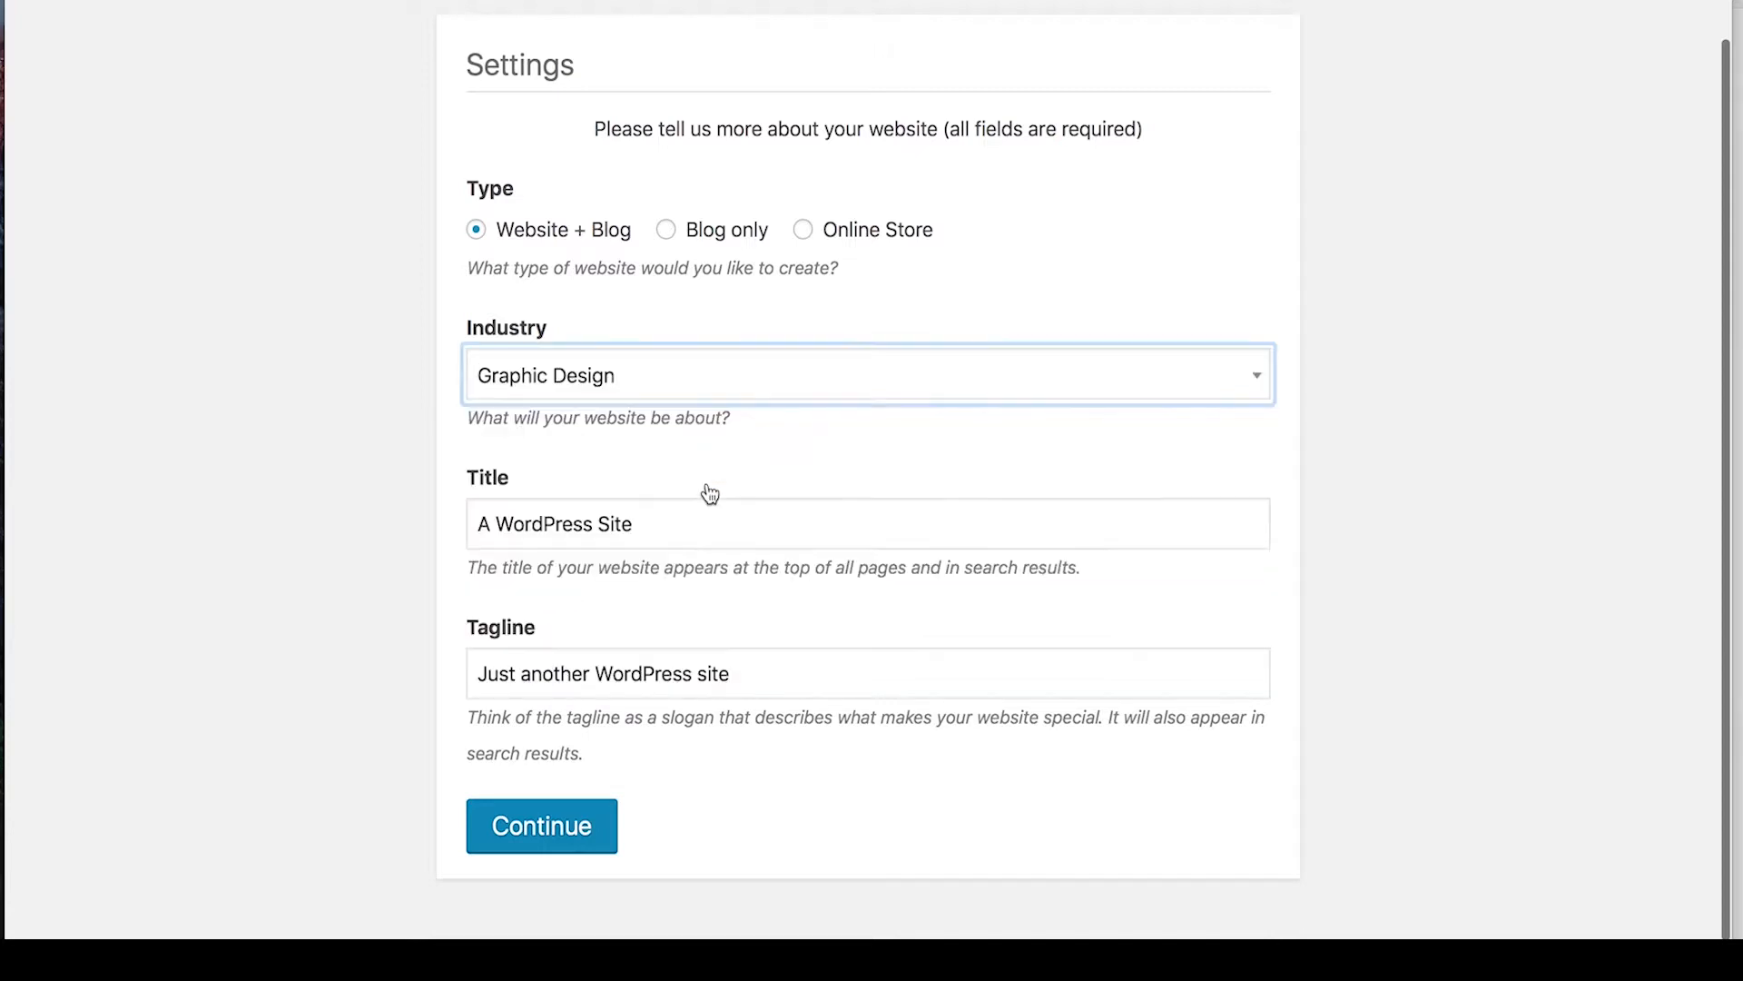
- Replace the site title with "Your Company Name"
triple_click(656, 534)
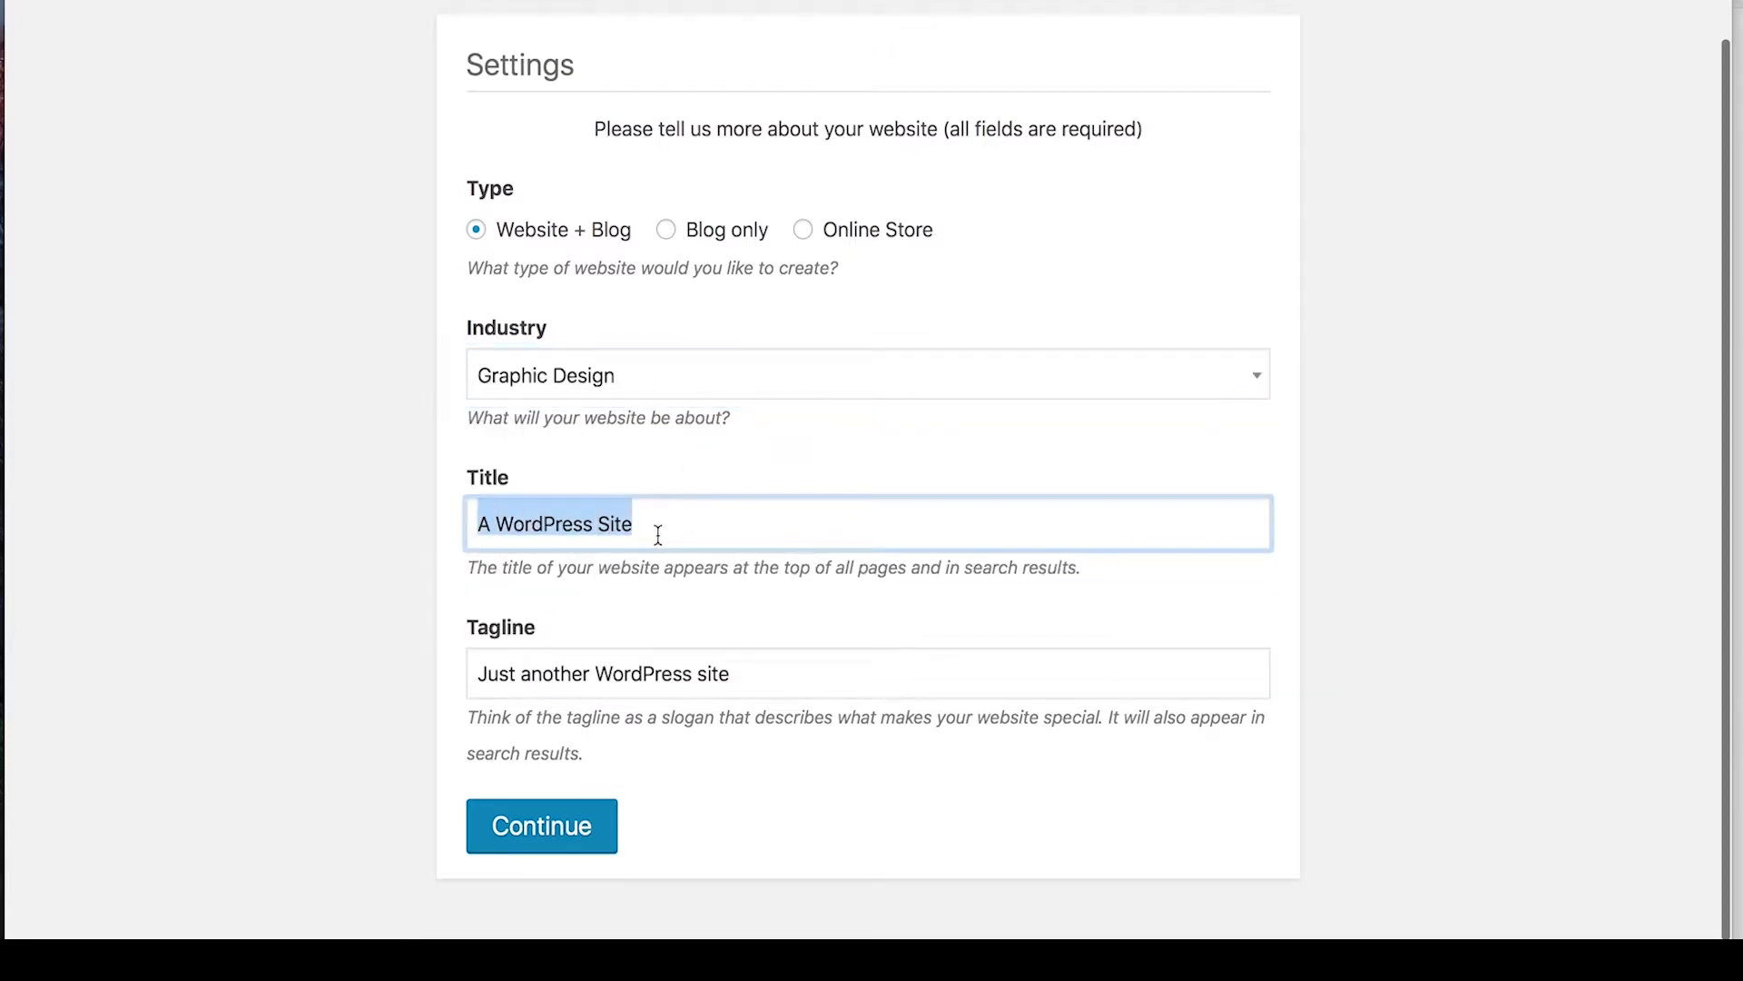
text(you)
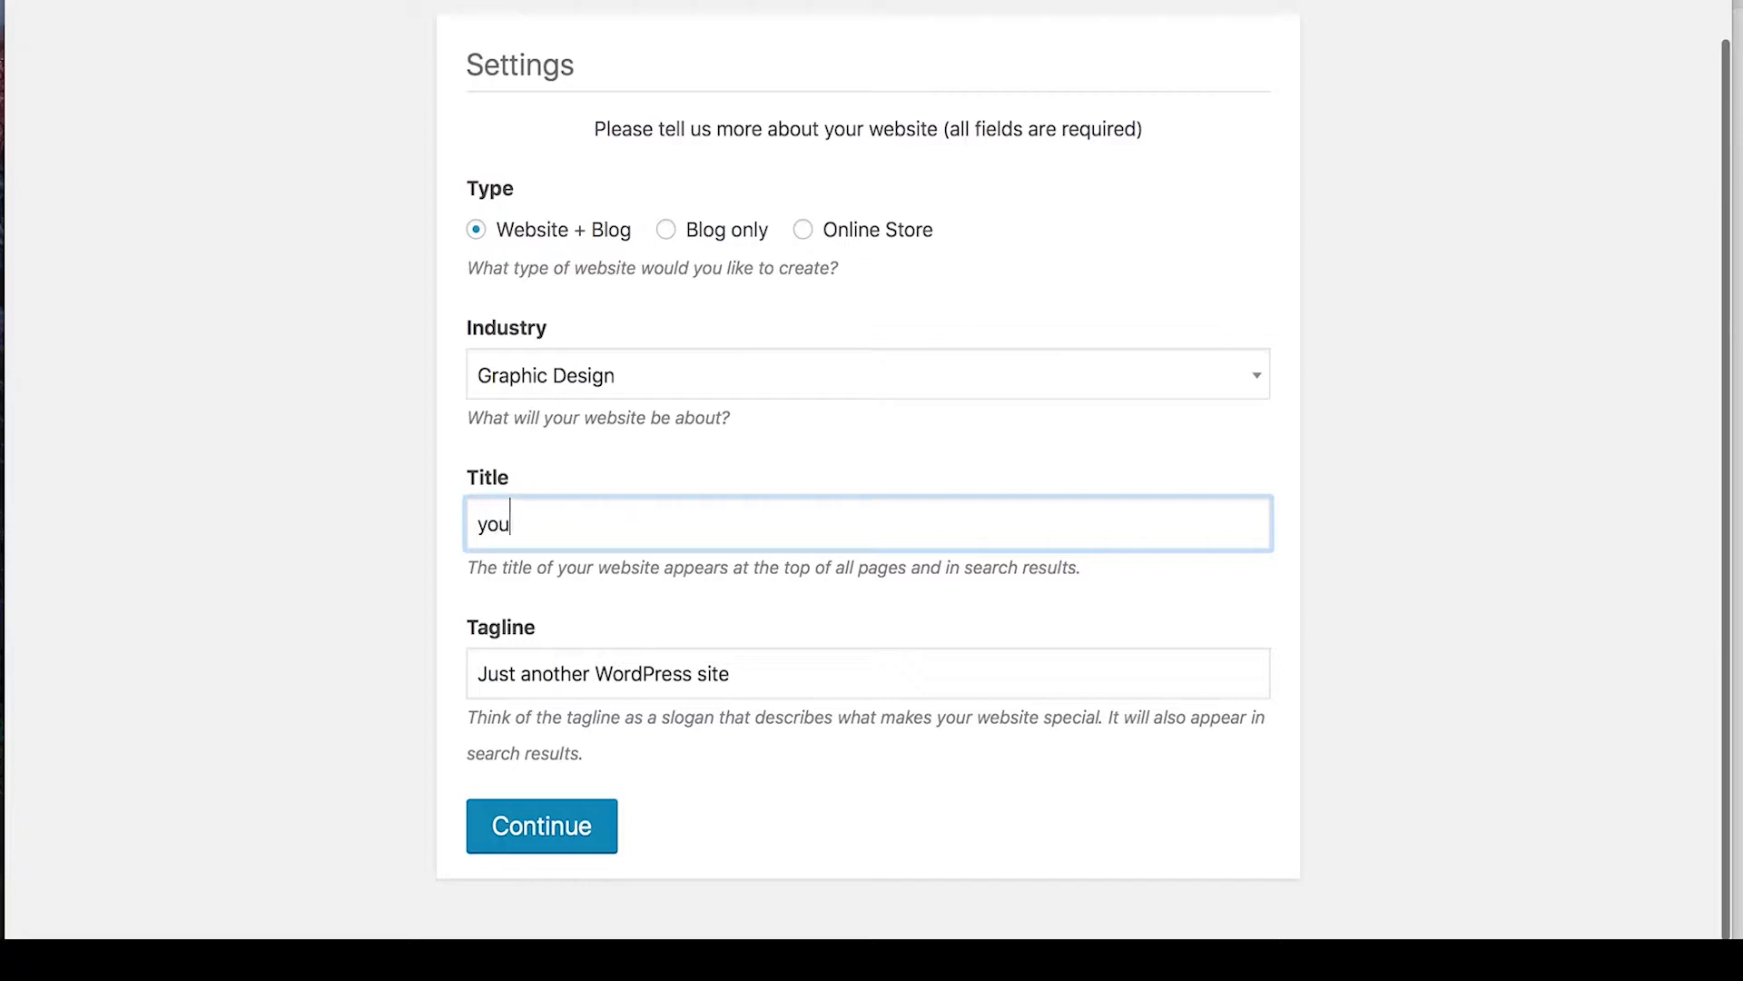
text(r Company Name)
click(488, 524)
key(BackSpace)
text(Y)
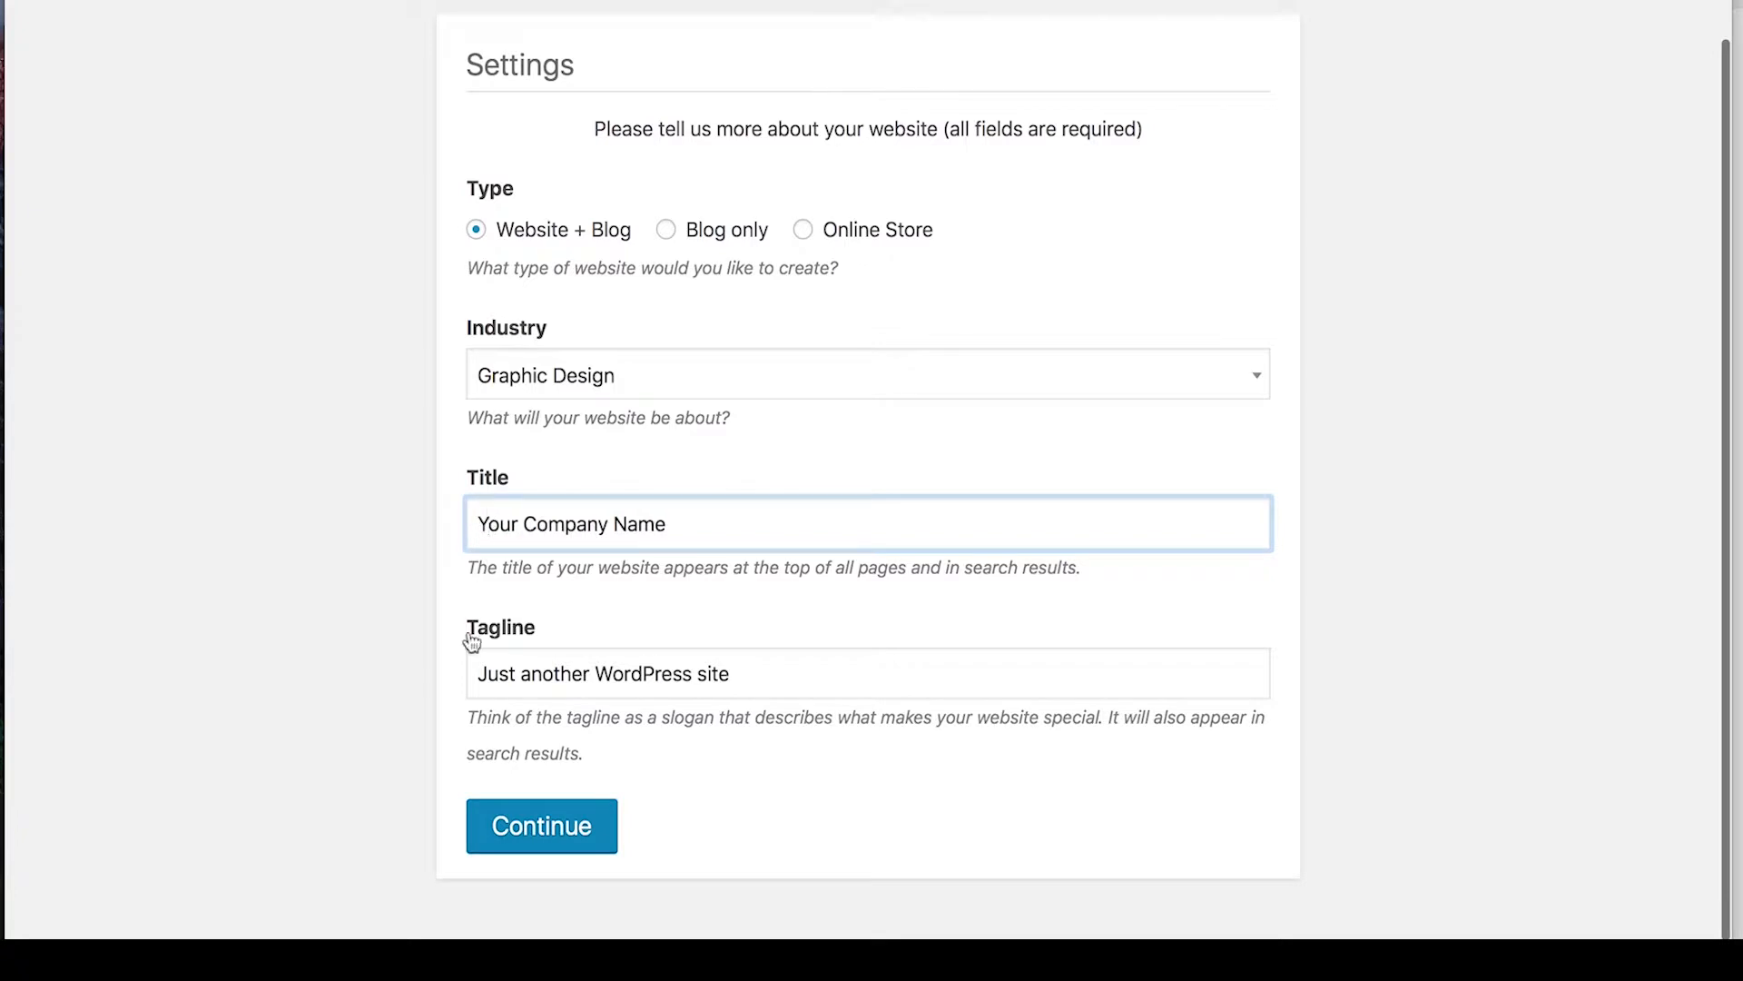
- Replace the tagline with "A catchy motto" and continue to the contact details
triple_click(556, 677)
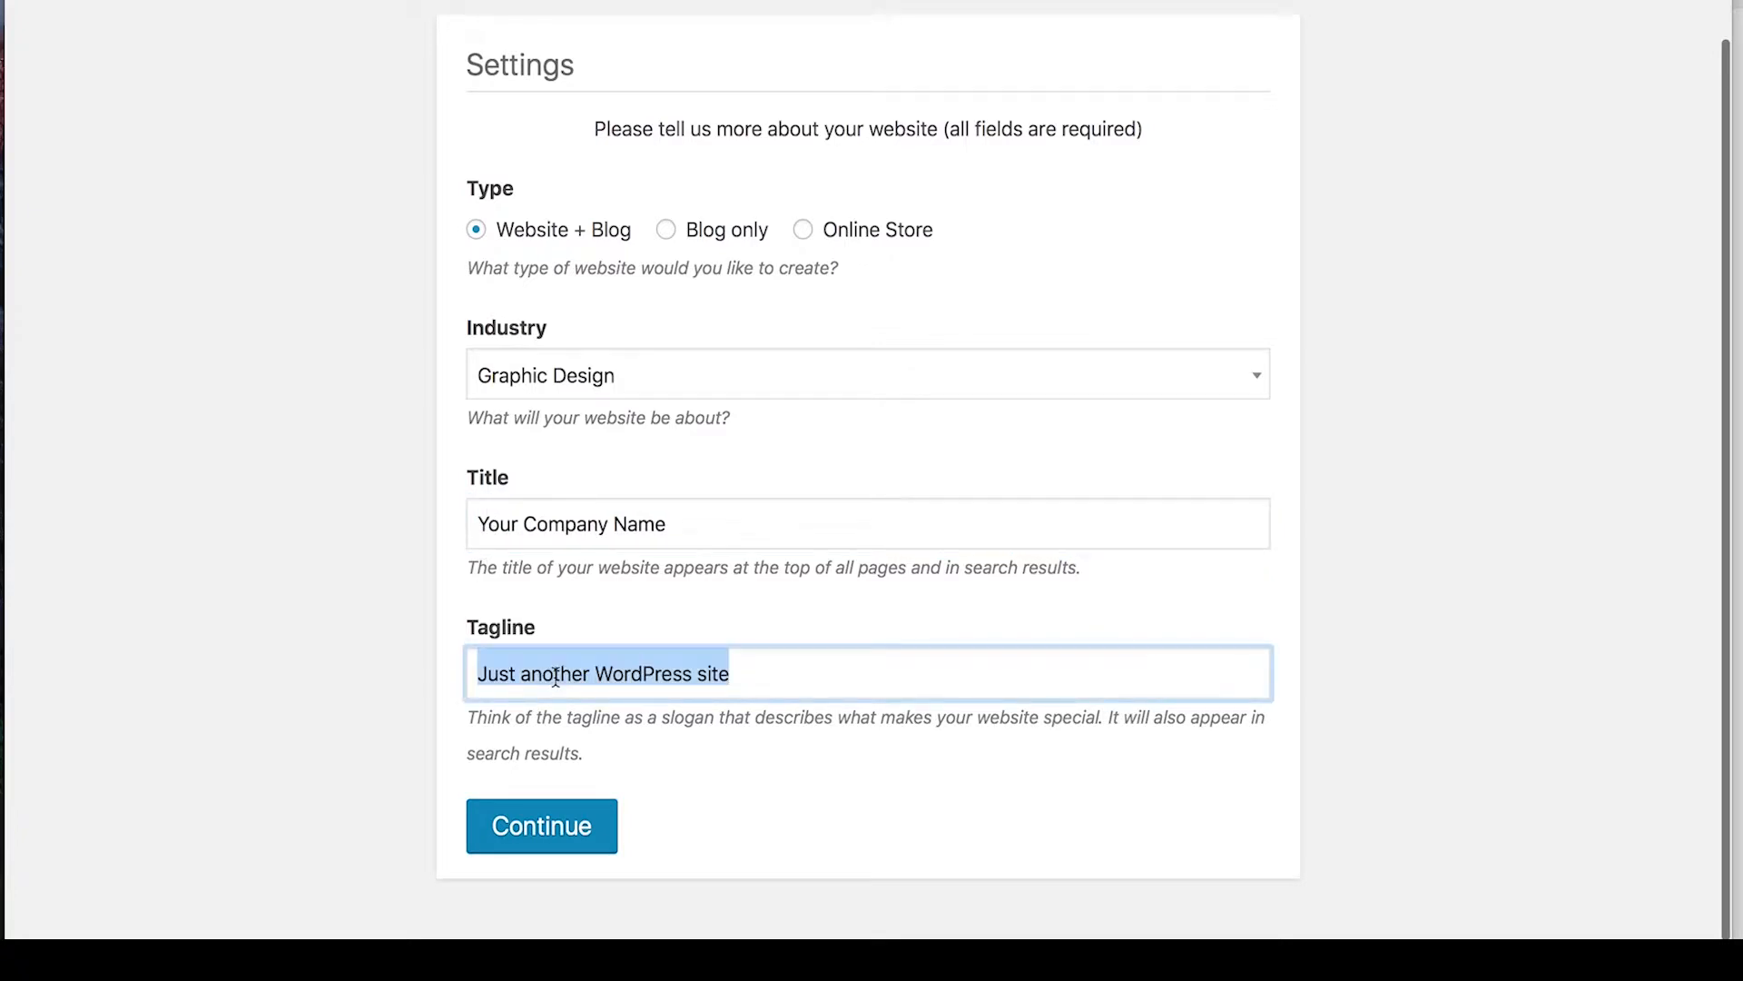
text(A c)
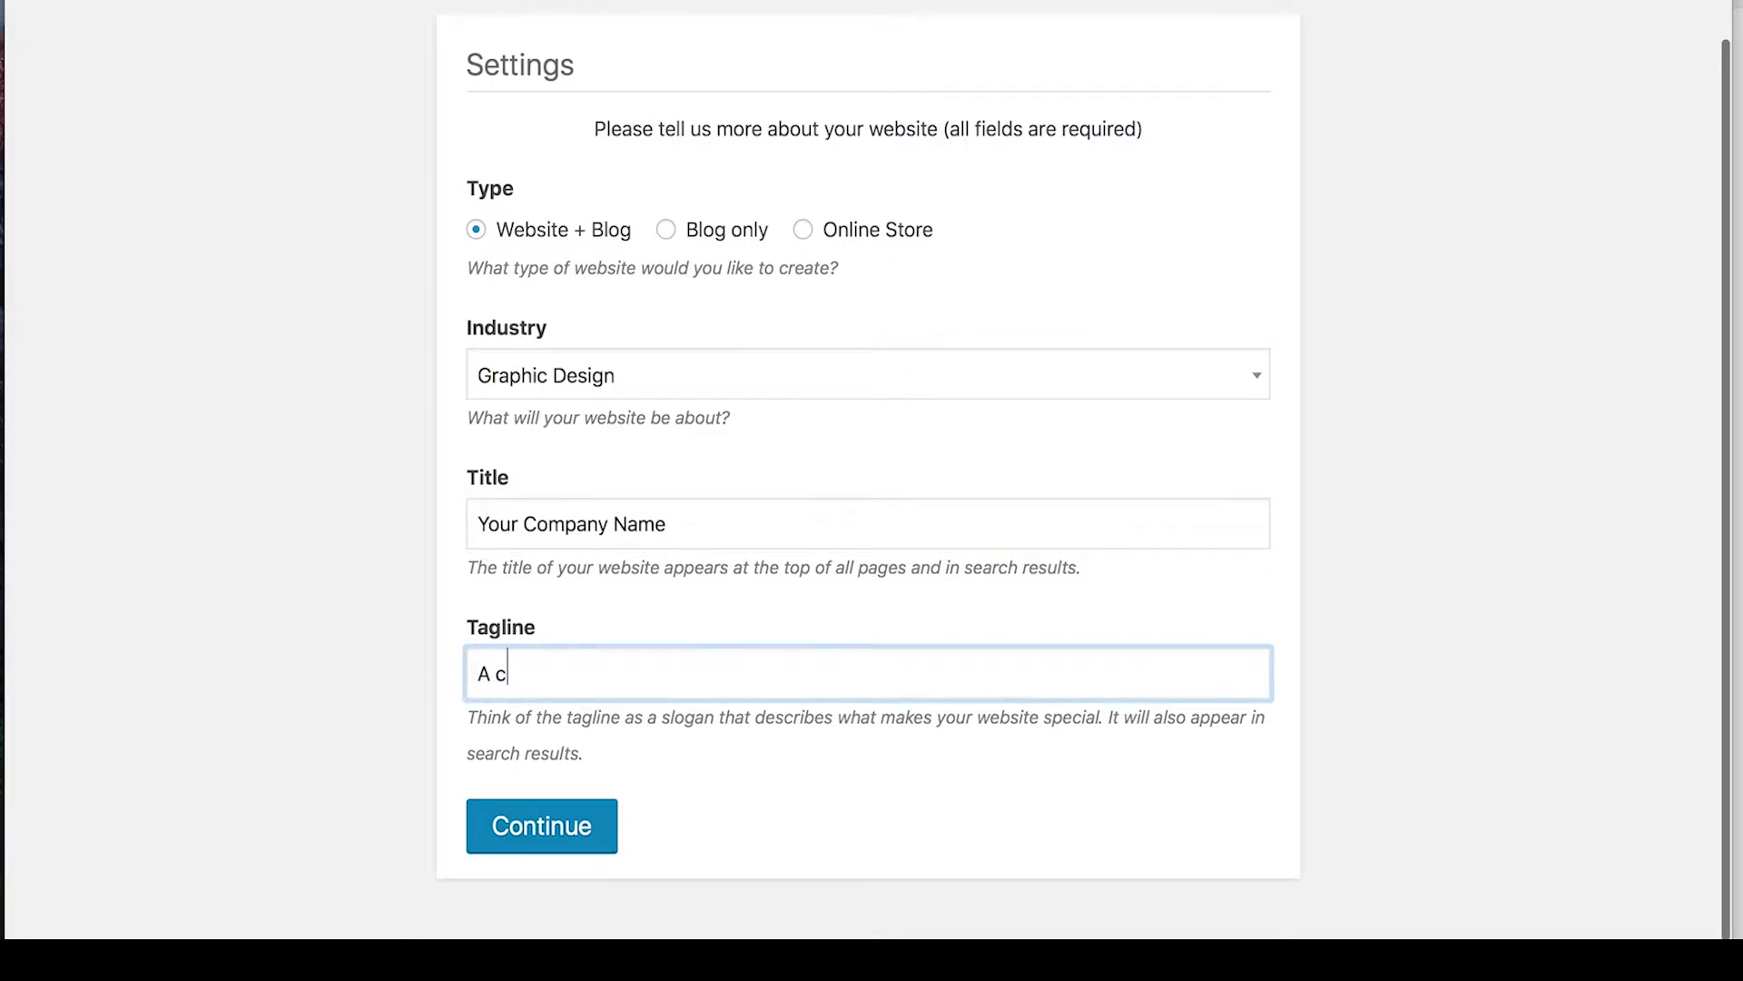
text(atchy motto)
click(581, 826)
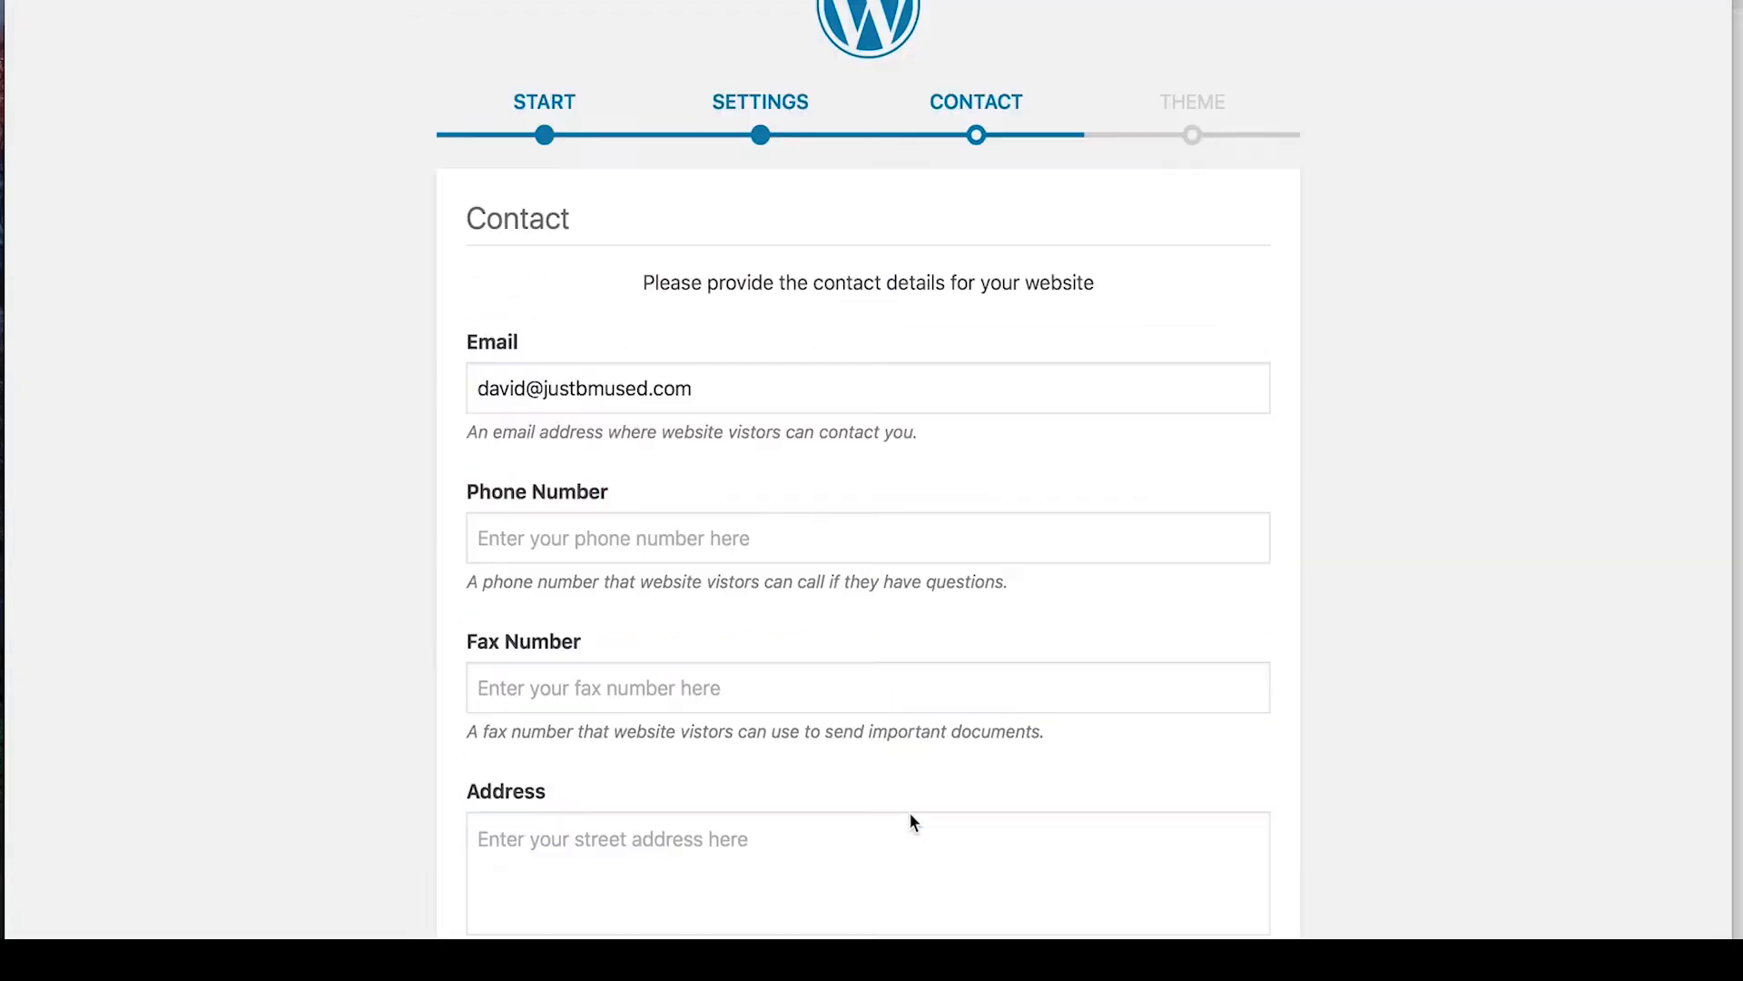
- Change the mailbox name in the contact email and fill in the contact phone number, leaving the fax number and address empty
scroll(1040, 667, down, 3)
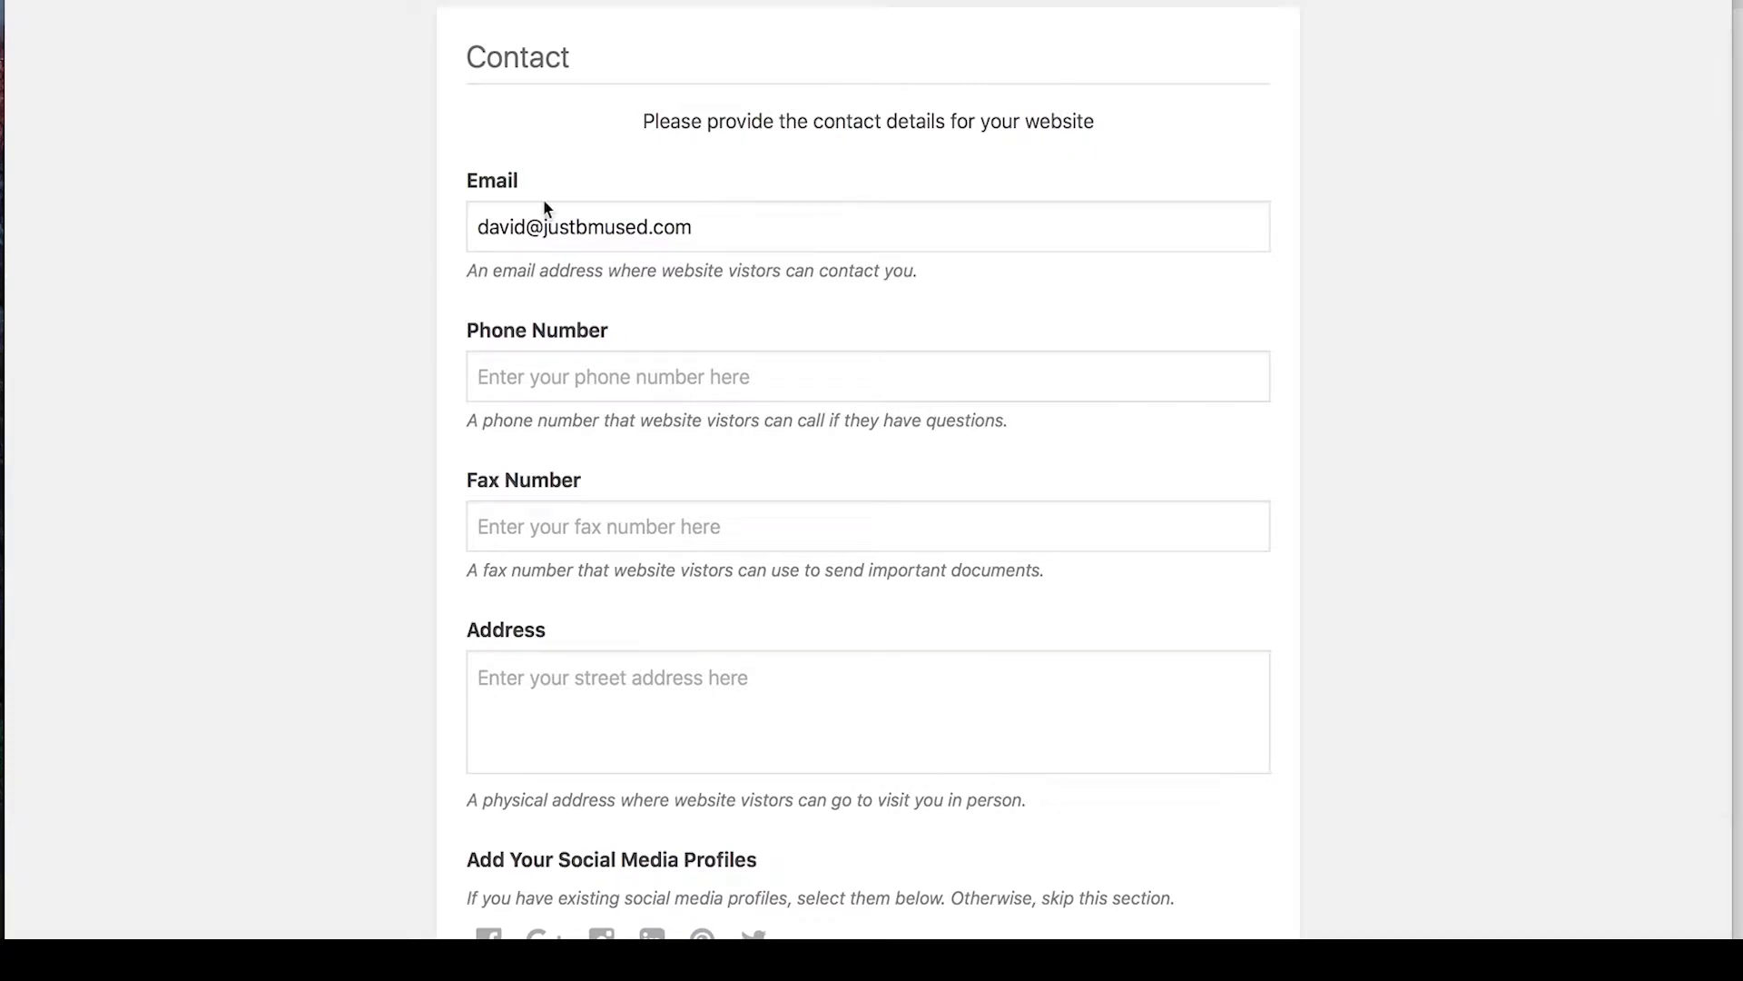
drag(525, 225, 442, 229)
text(info)
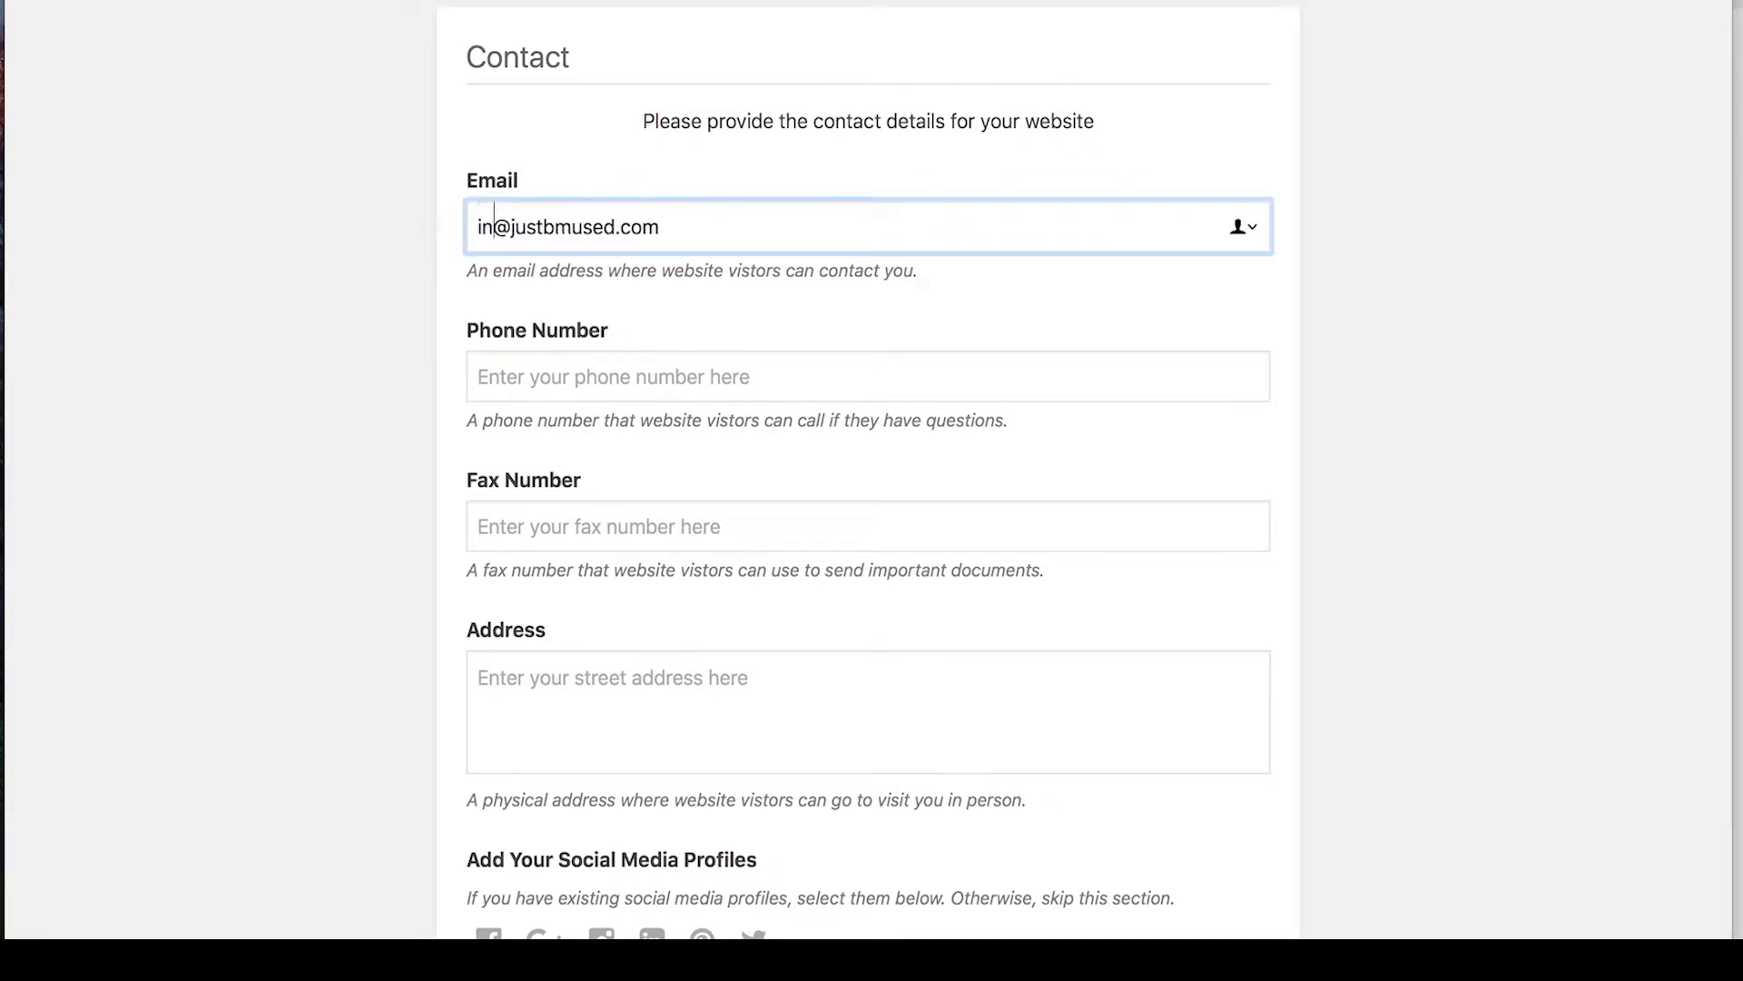
click(540, 385)
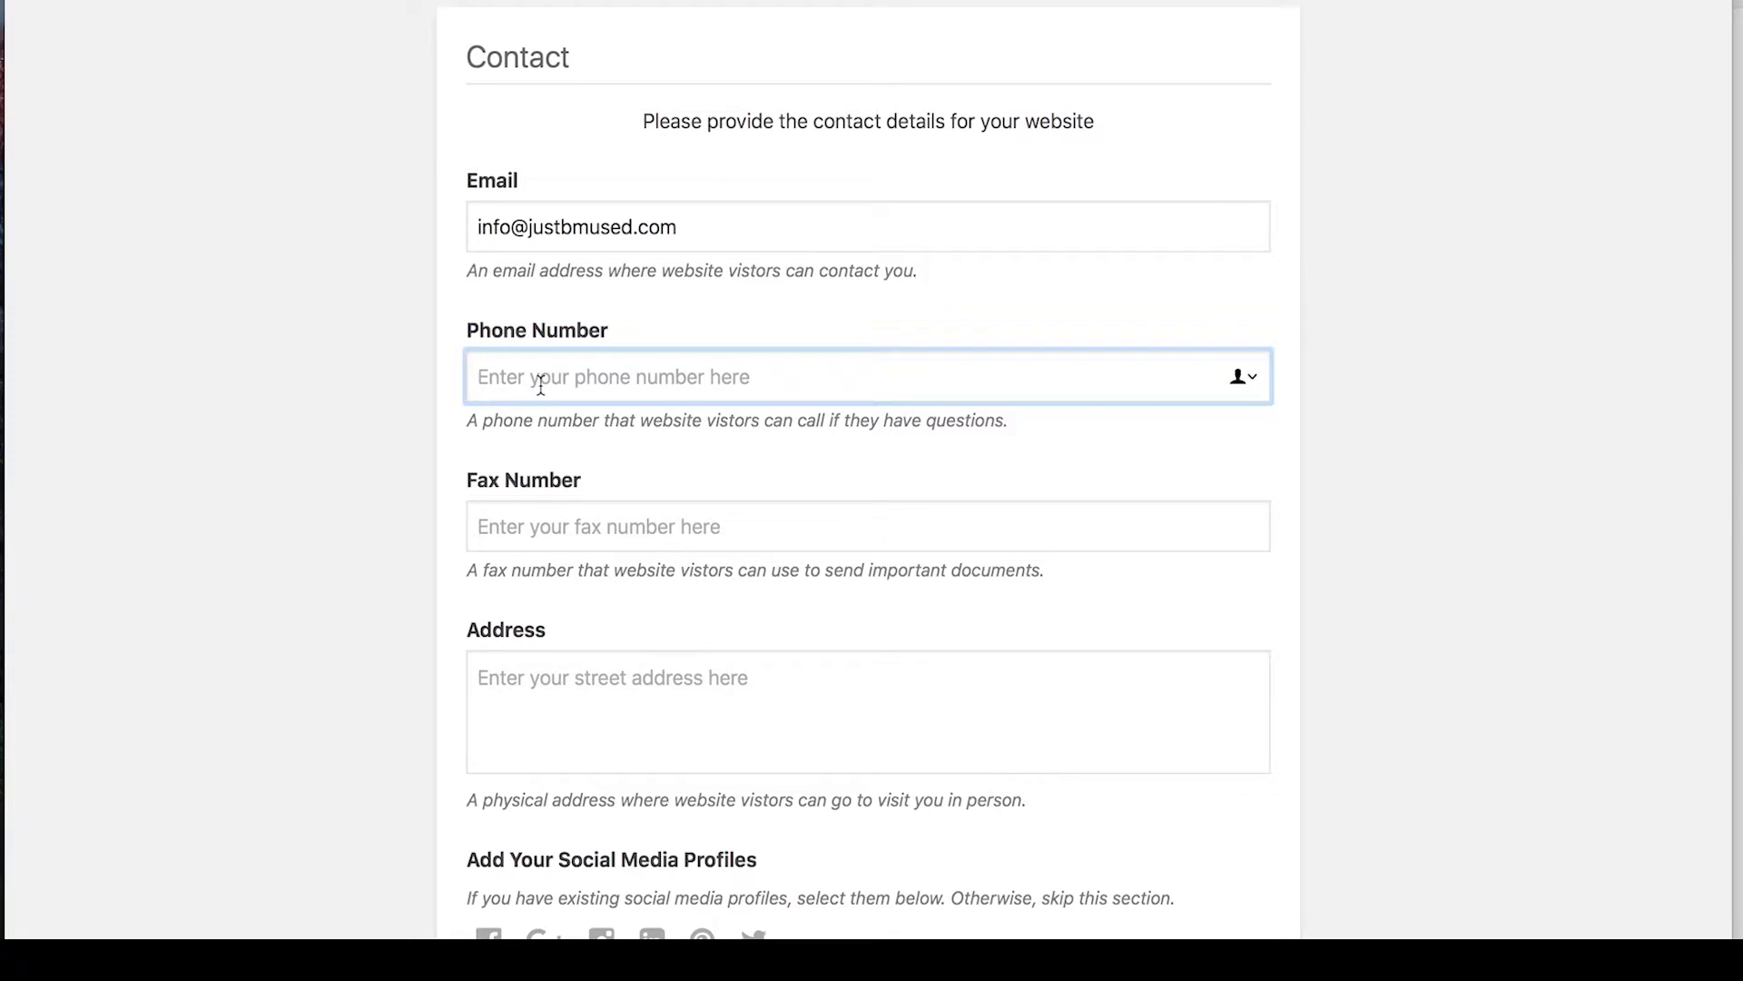
text(11111111111)
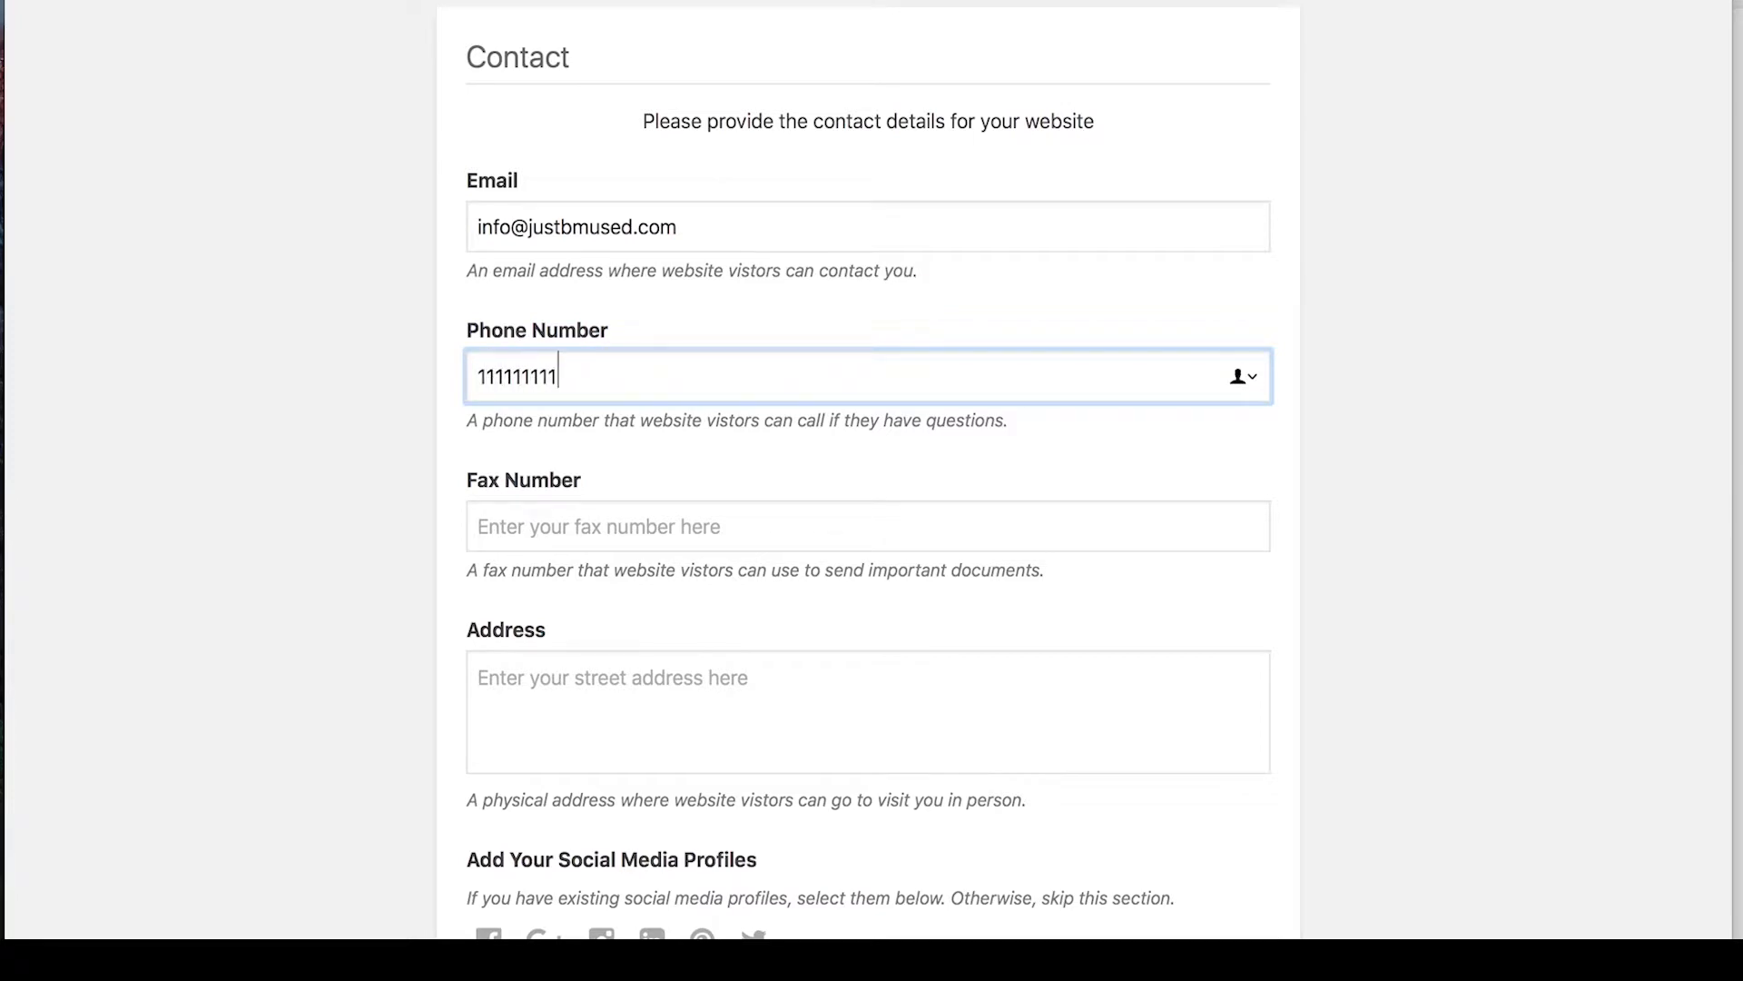
click(510, 538)
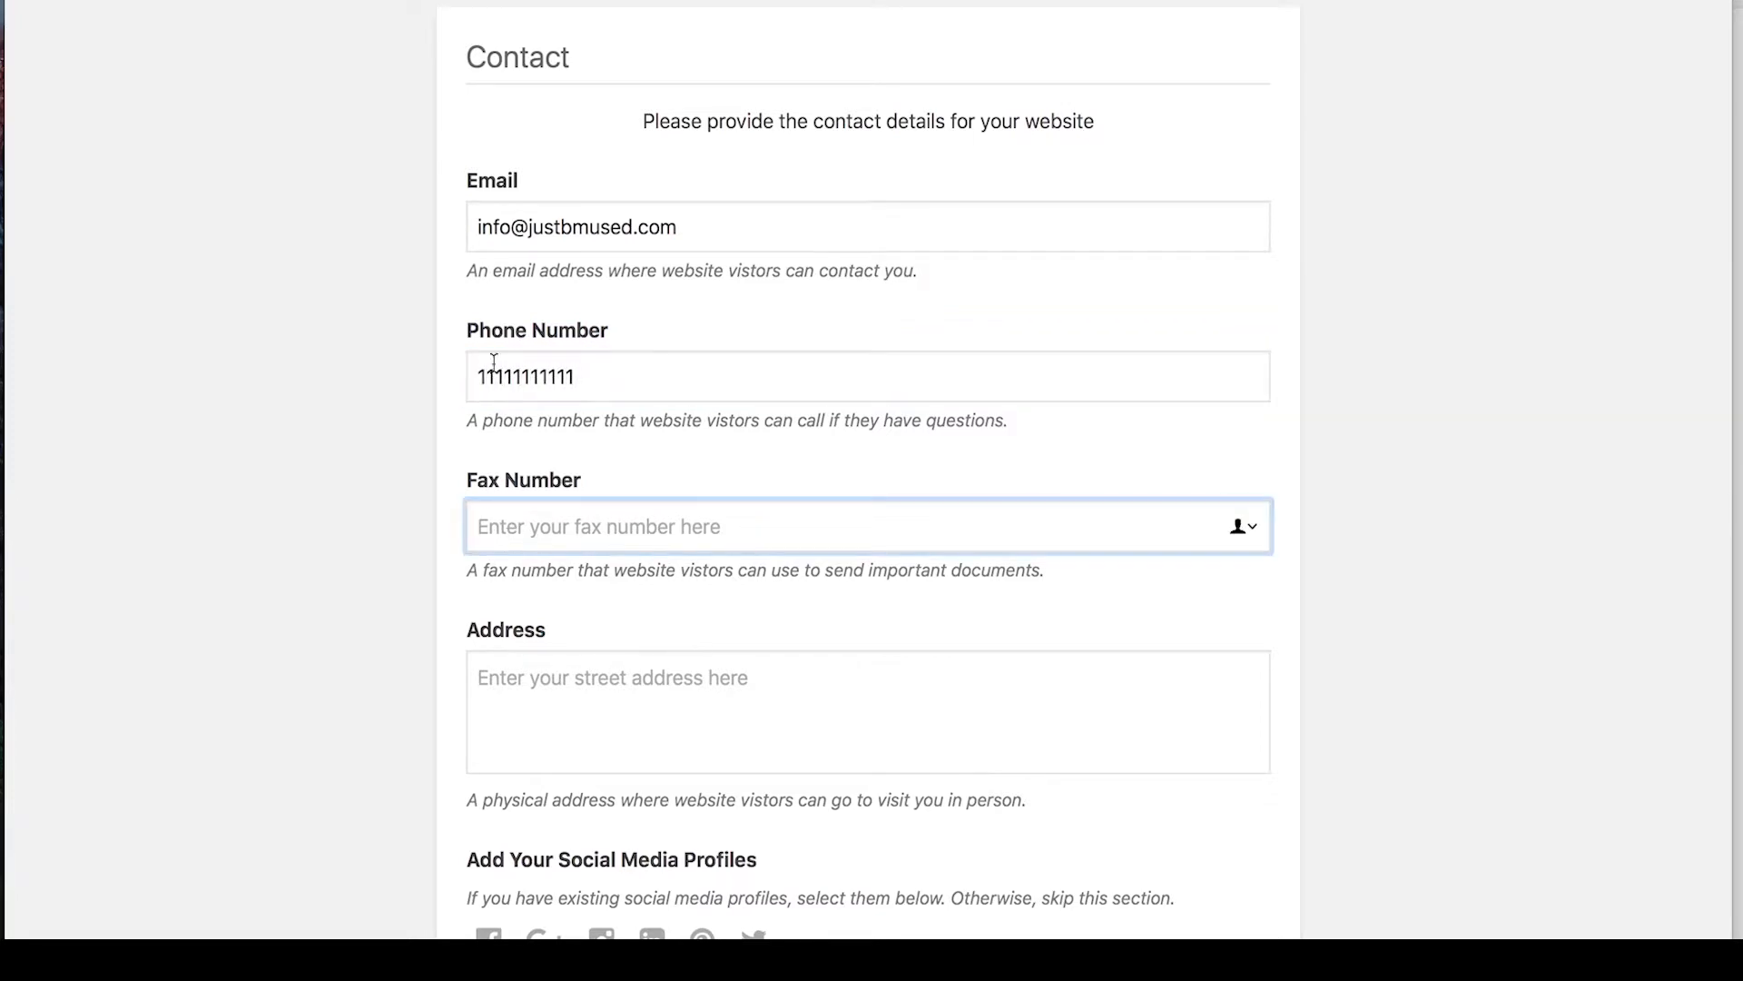
click(564, 691)
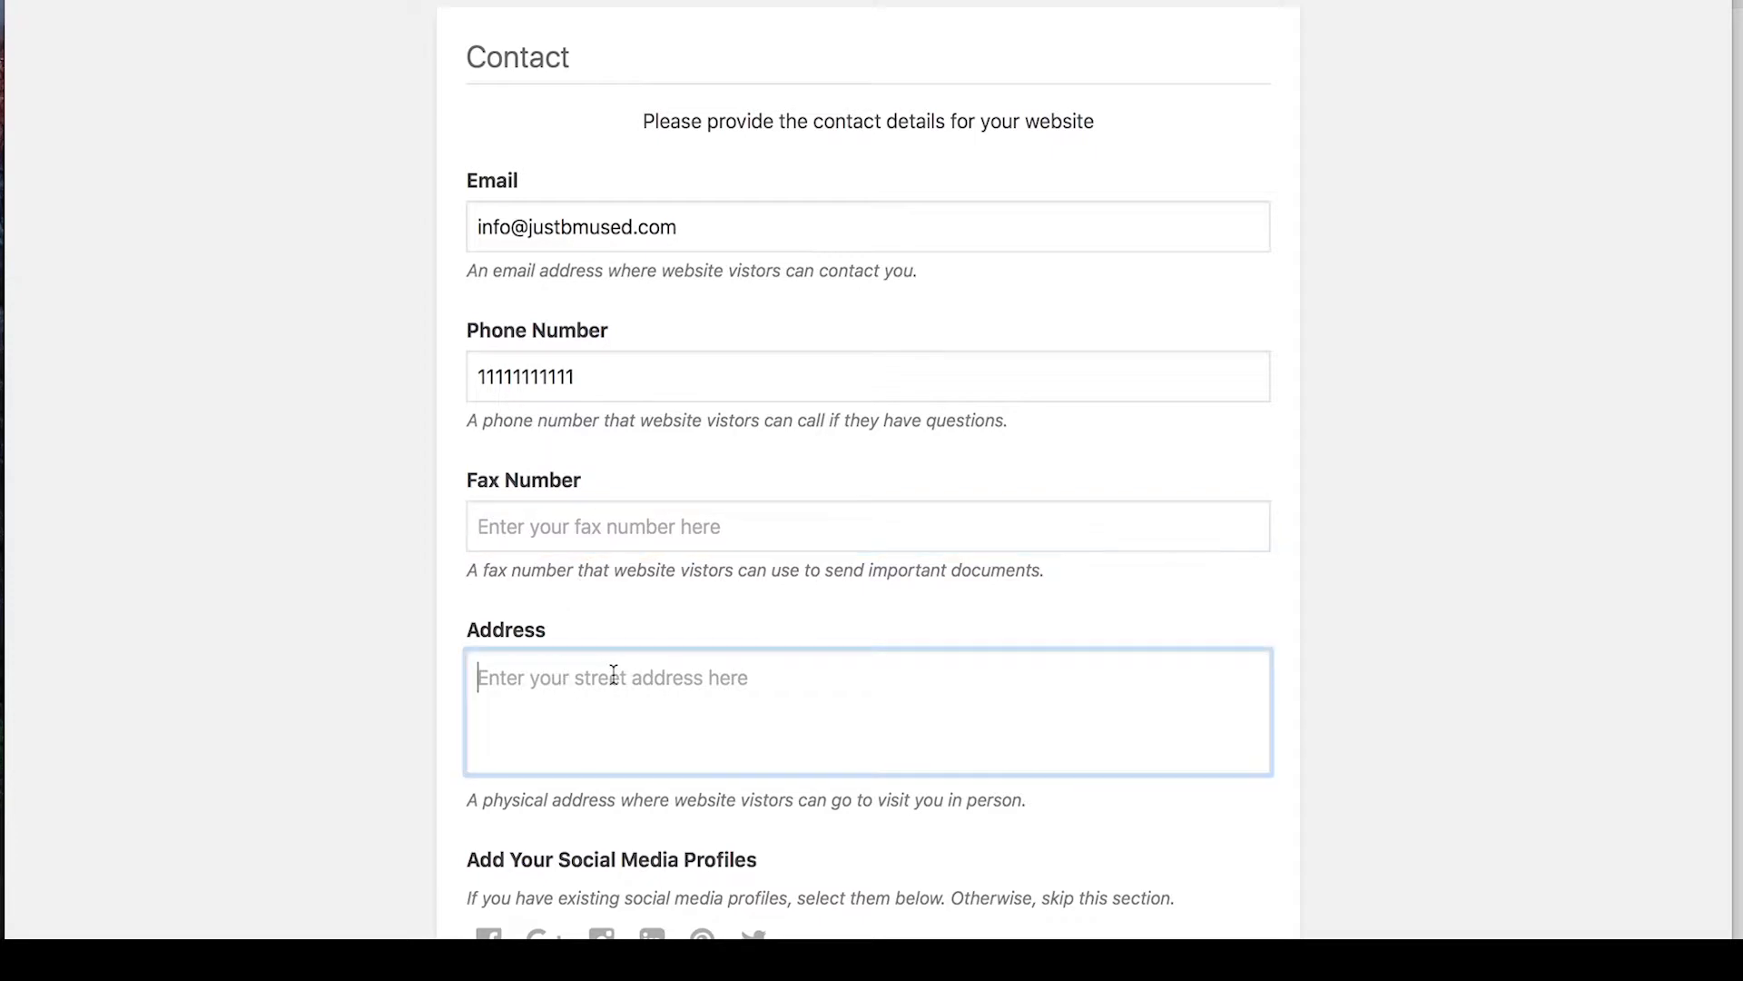
scroll(603, 679, down, 3)
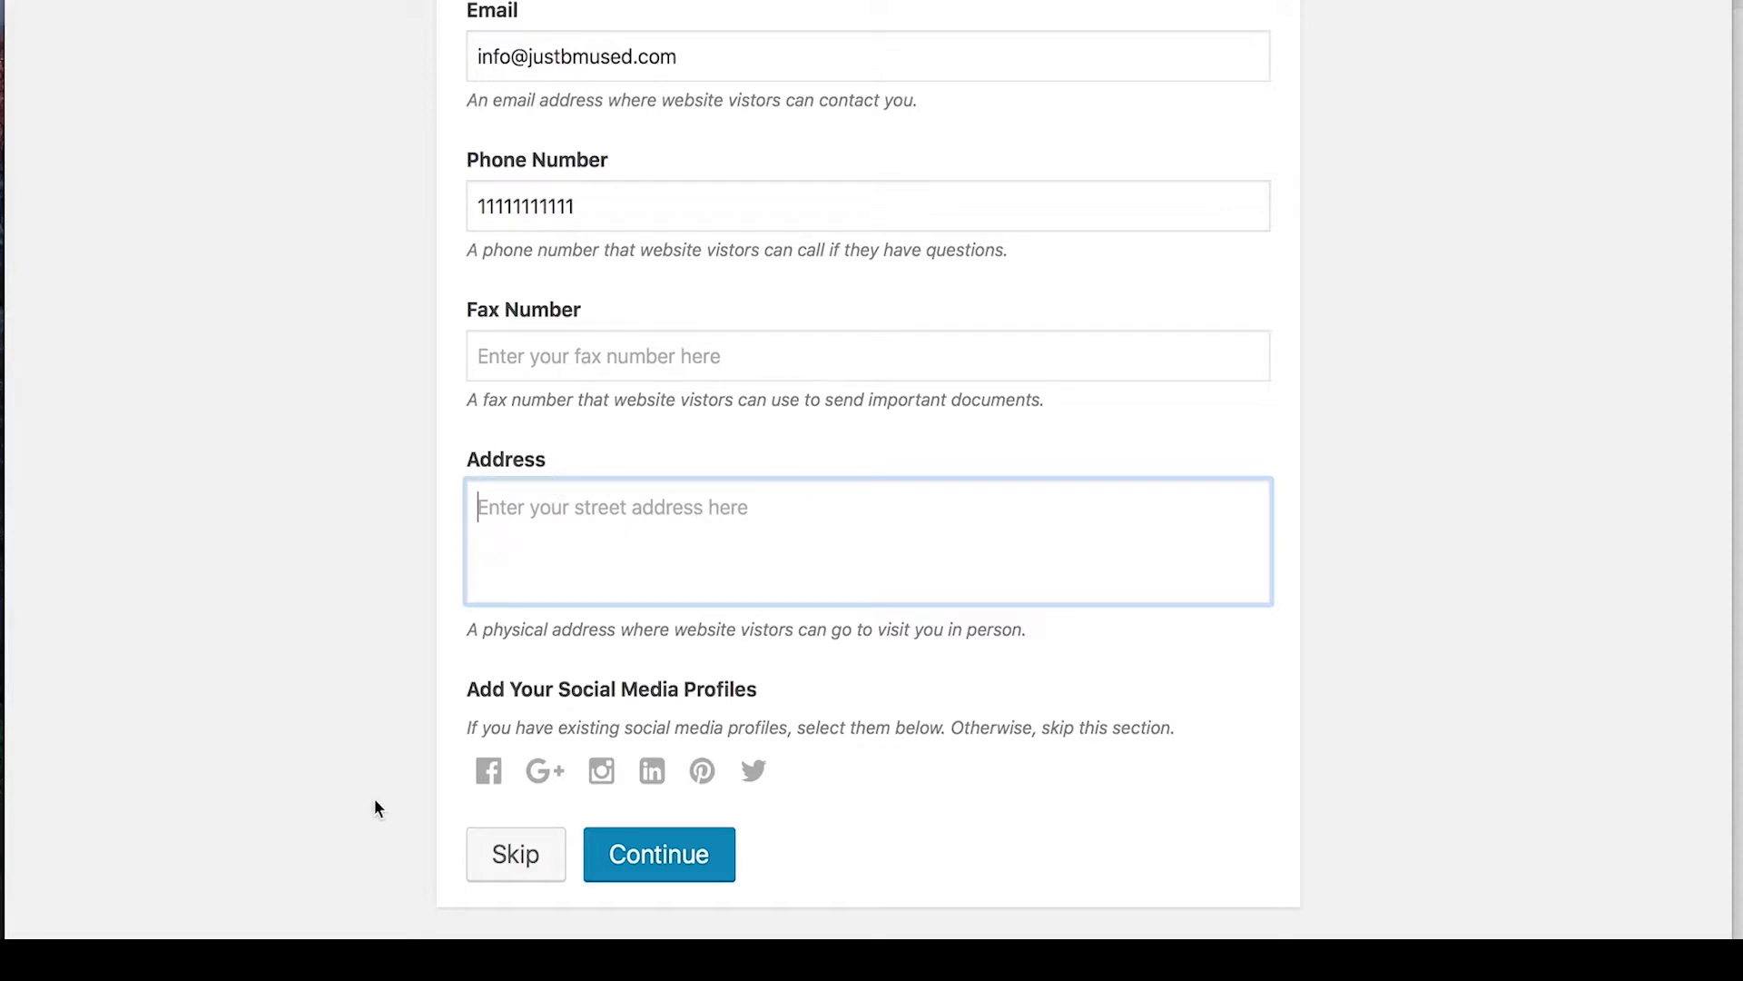
click(488, 773)
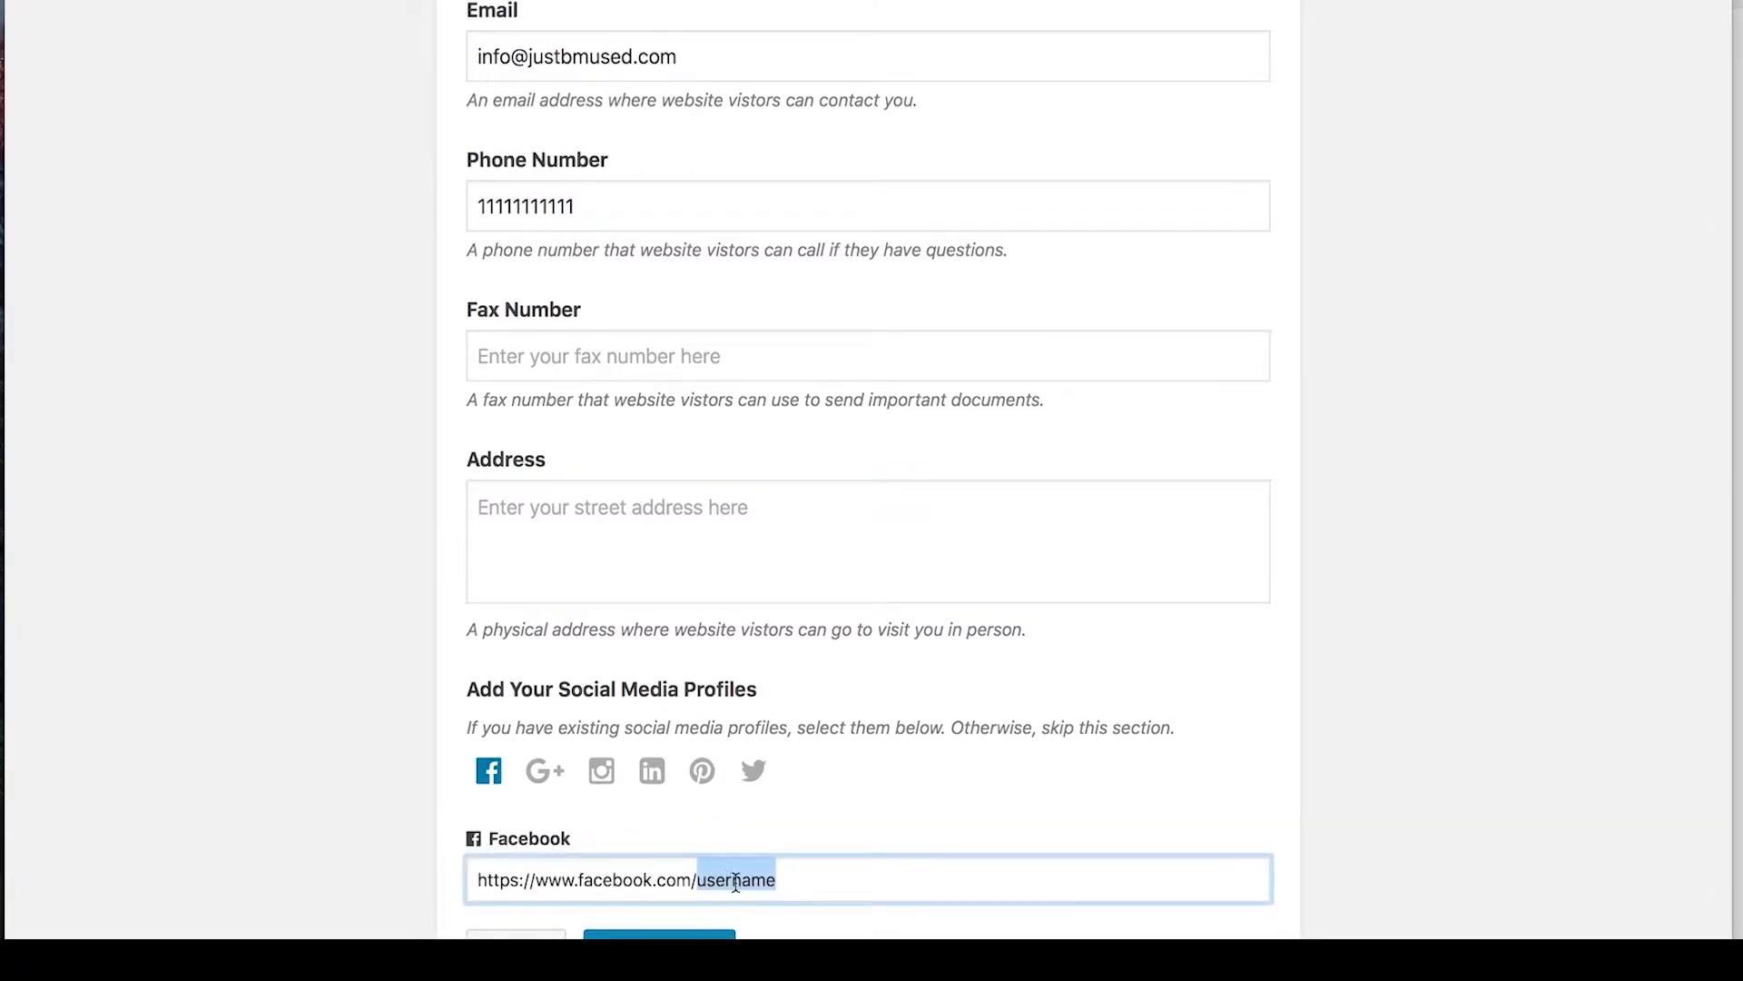
text(yourfbprofil)
- Add Instagram and Google+ profiles with their placeholder addresses and continue to the theme selection
click(599, 768)
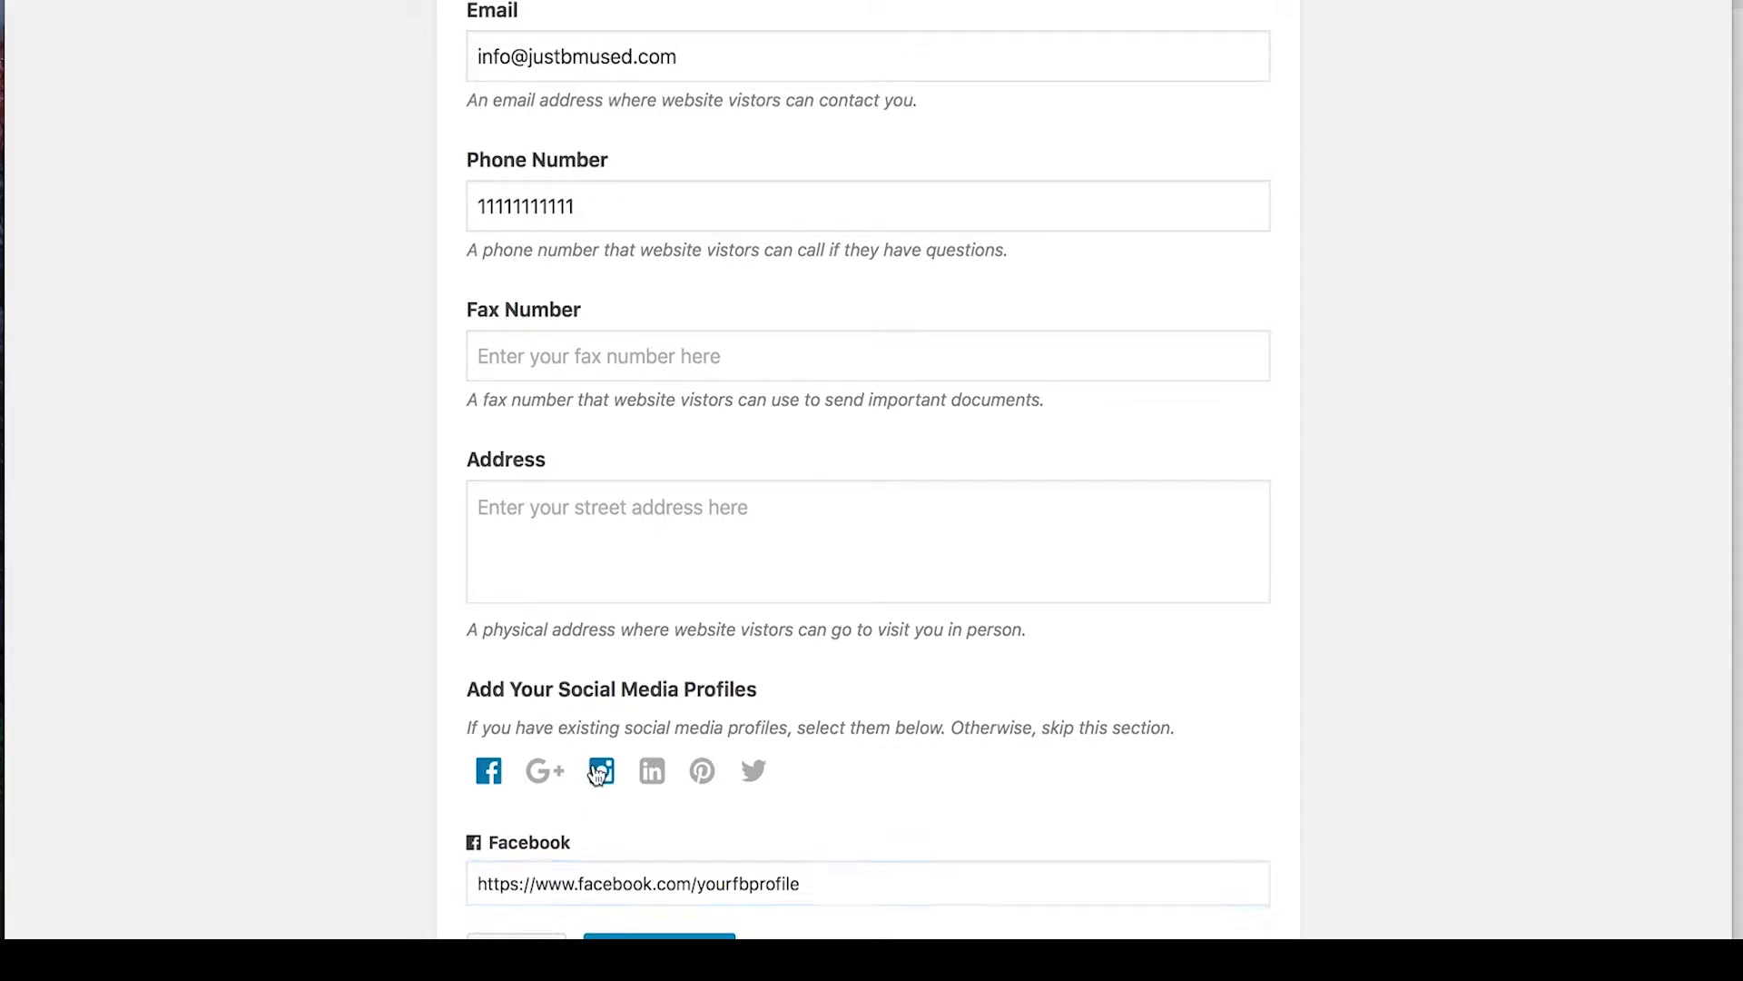
scroll(873, 817, down, 3)
click(544, 568)
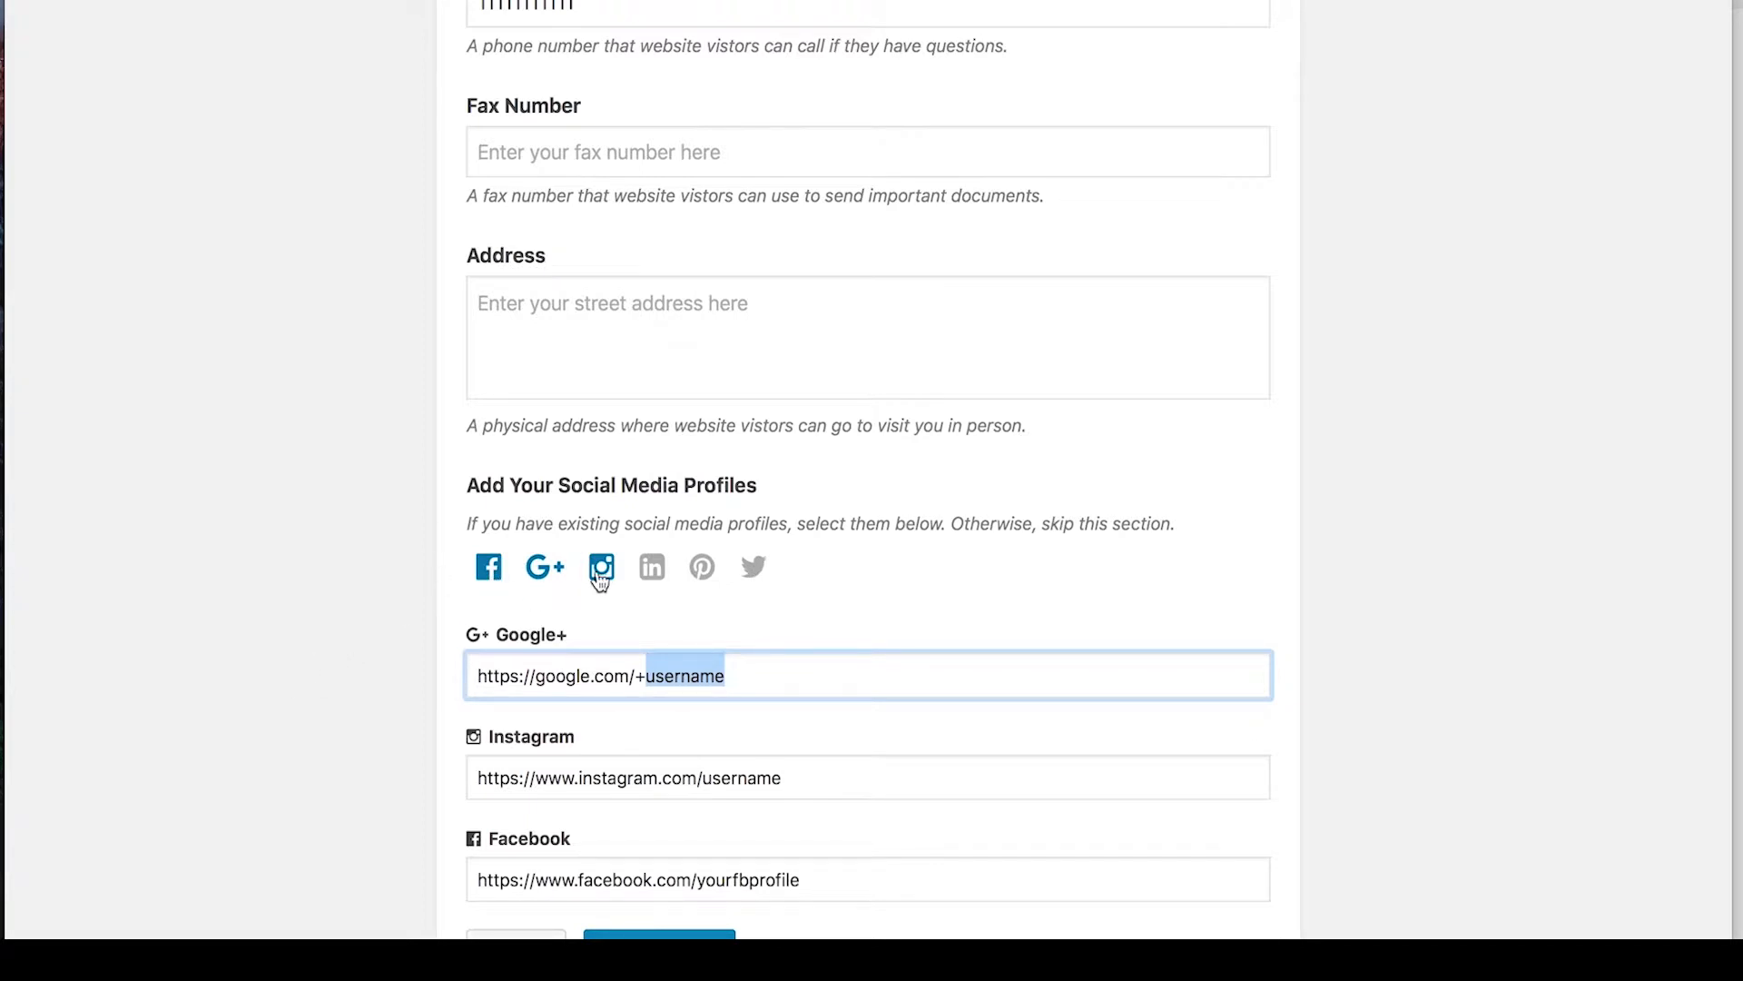
scroll(633, 613, down, 2)
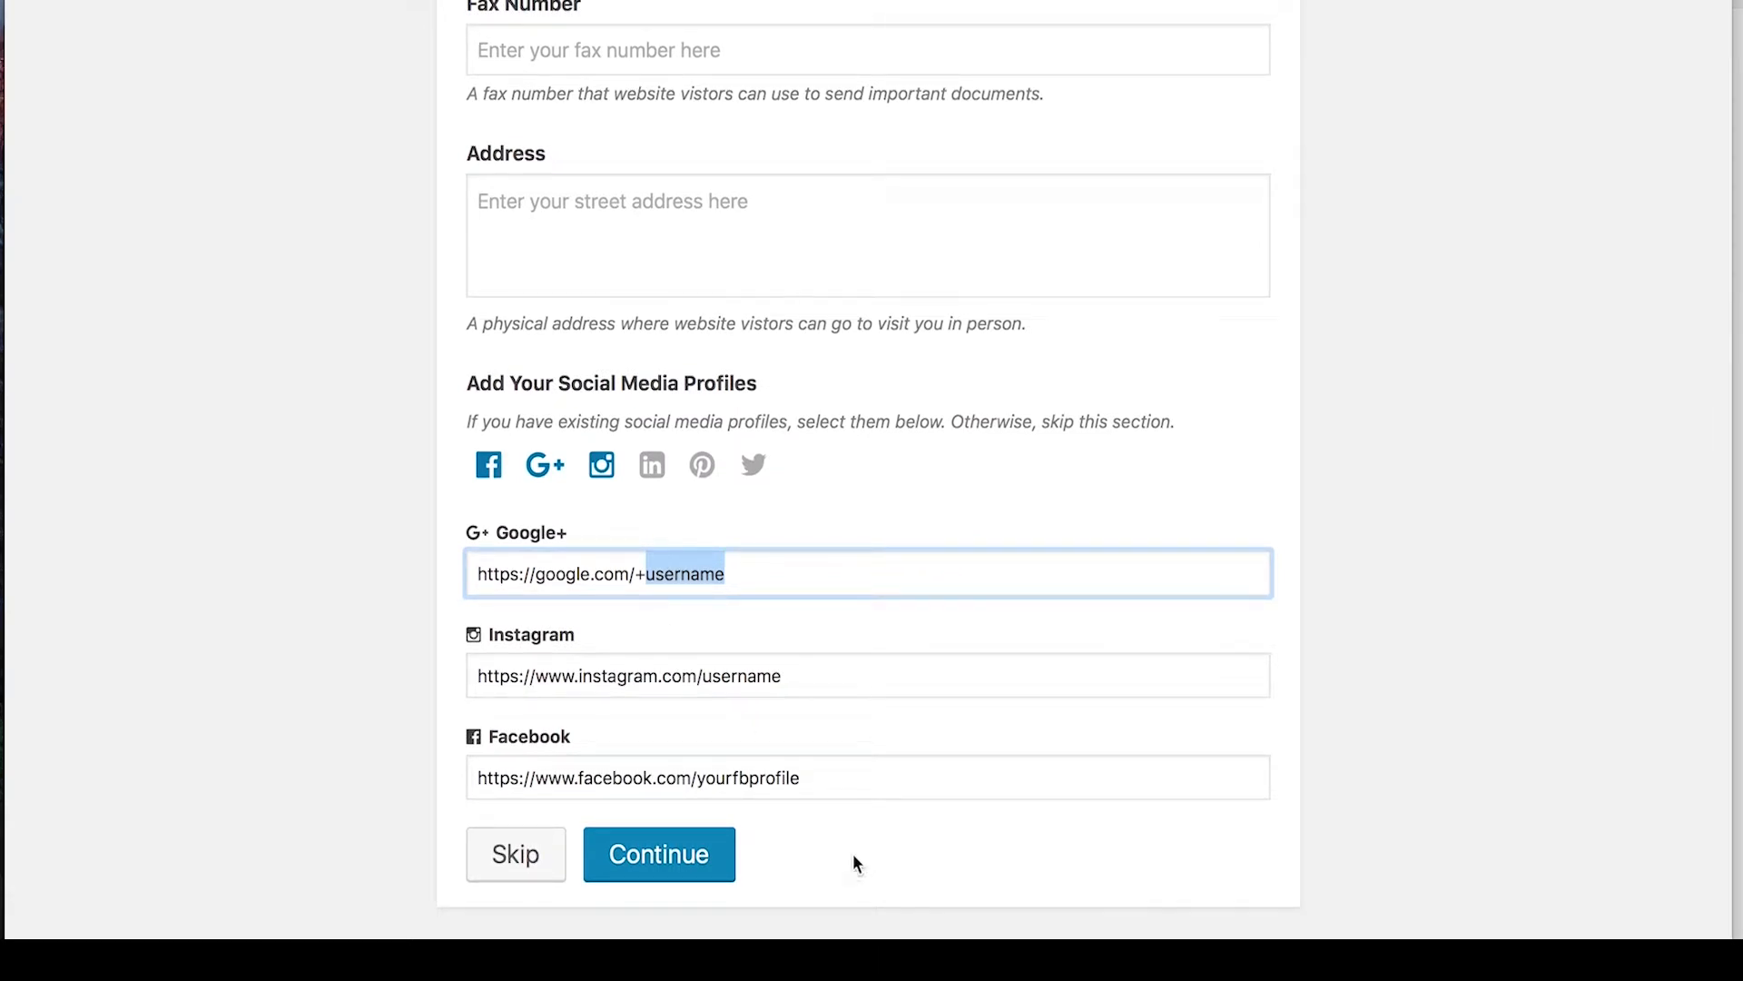
scroll(541, 495, down, 1)
click(678, 865)
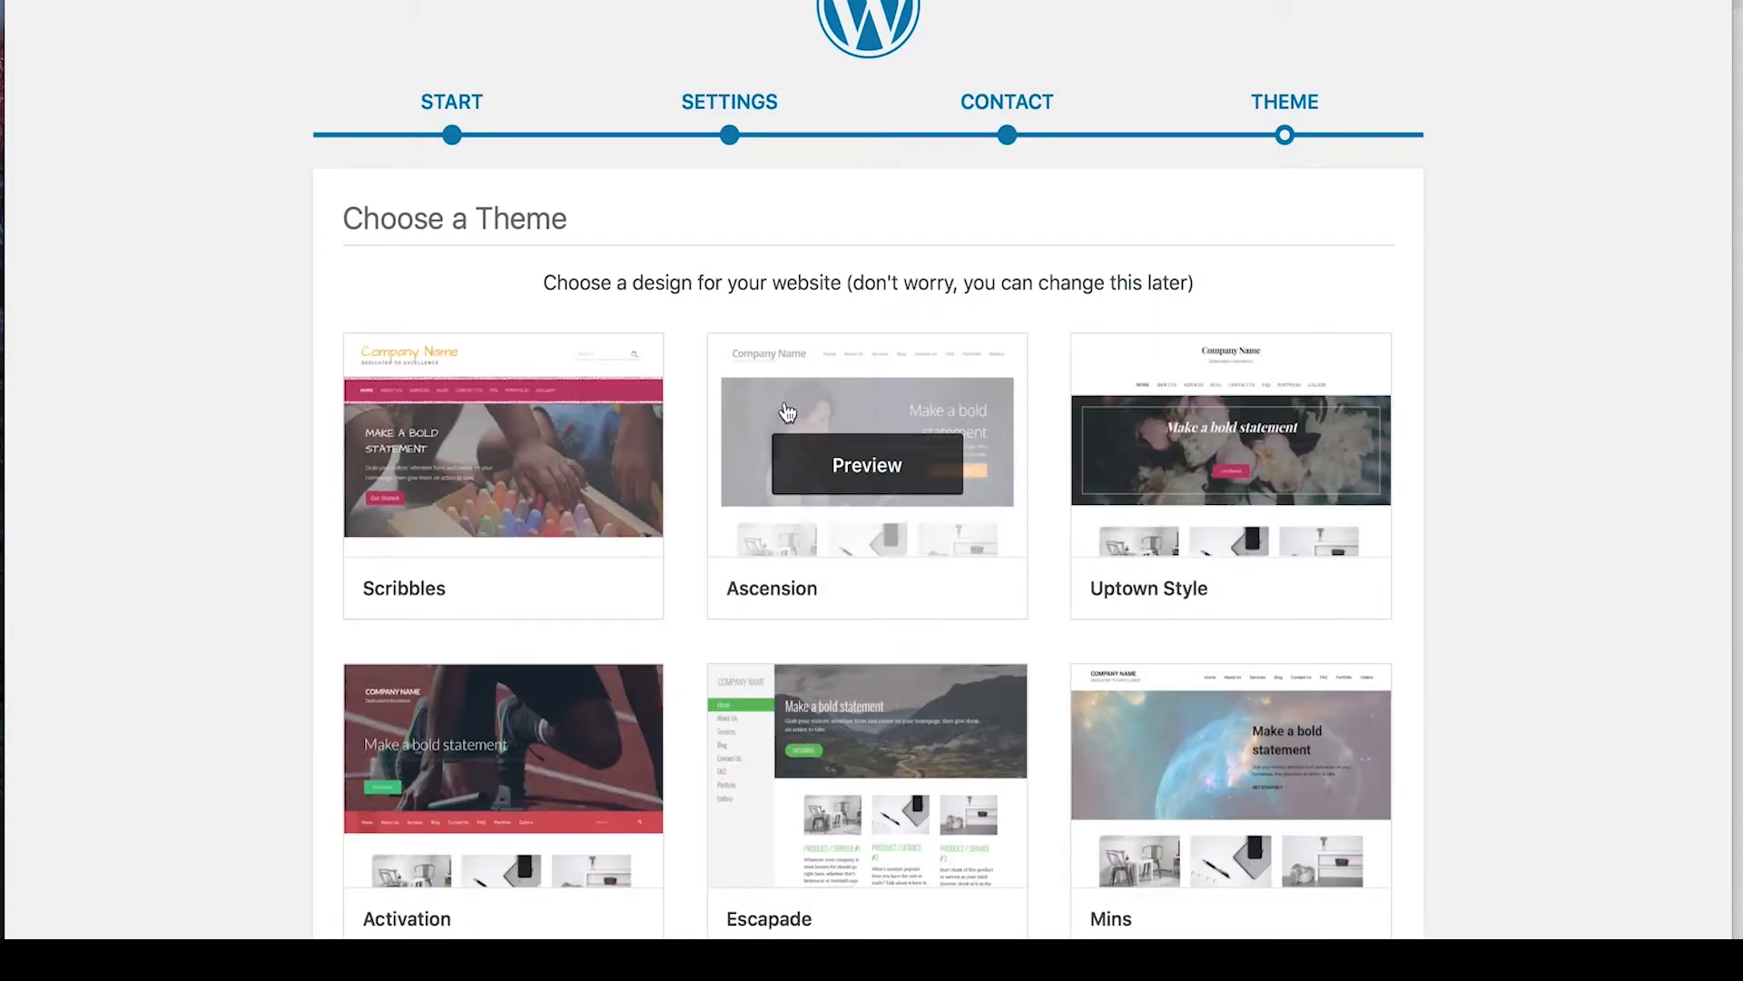
- Look through the available website designs and choose the Scribbles theme
scroll(836, 468, down, 8)
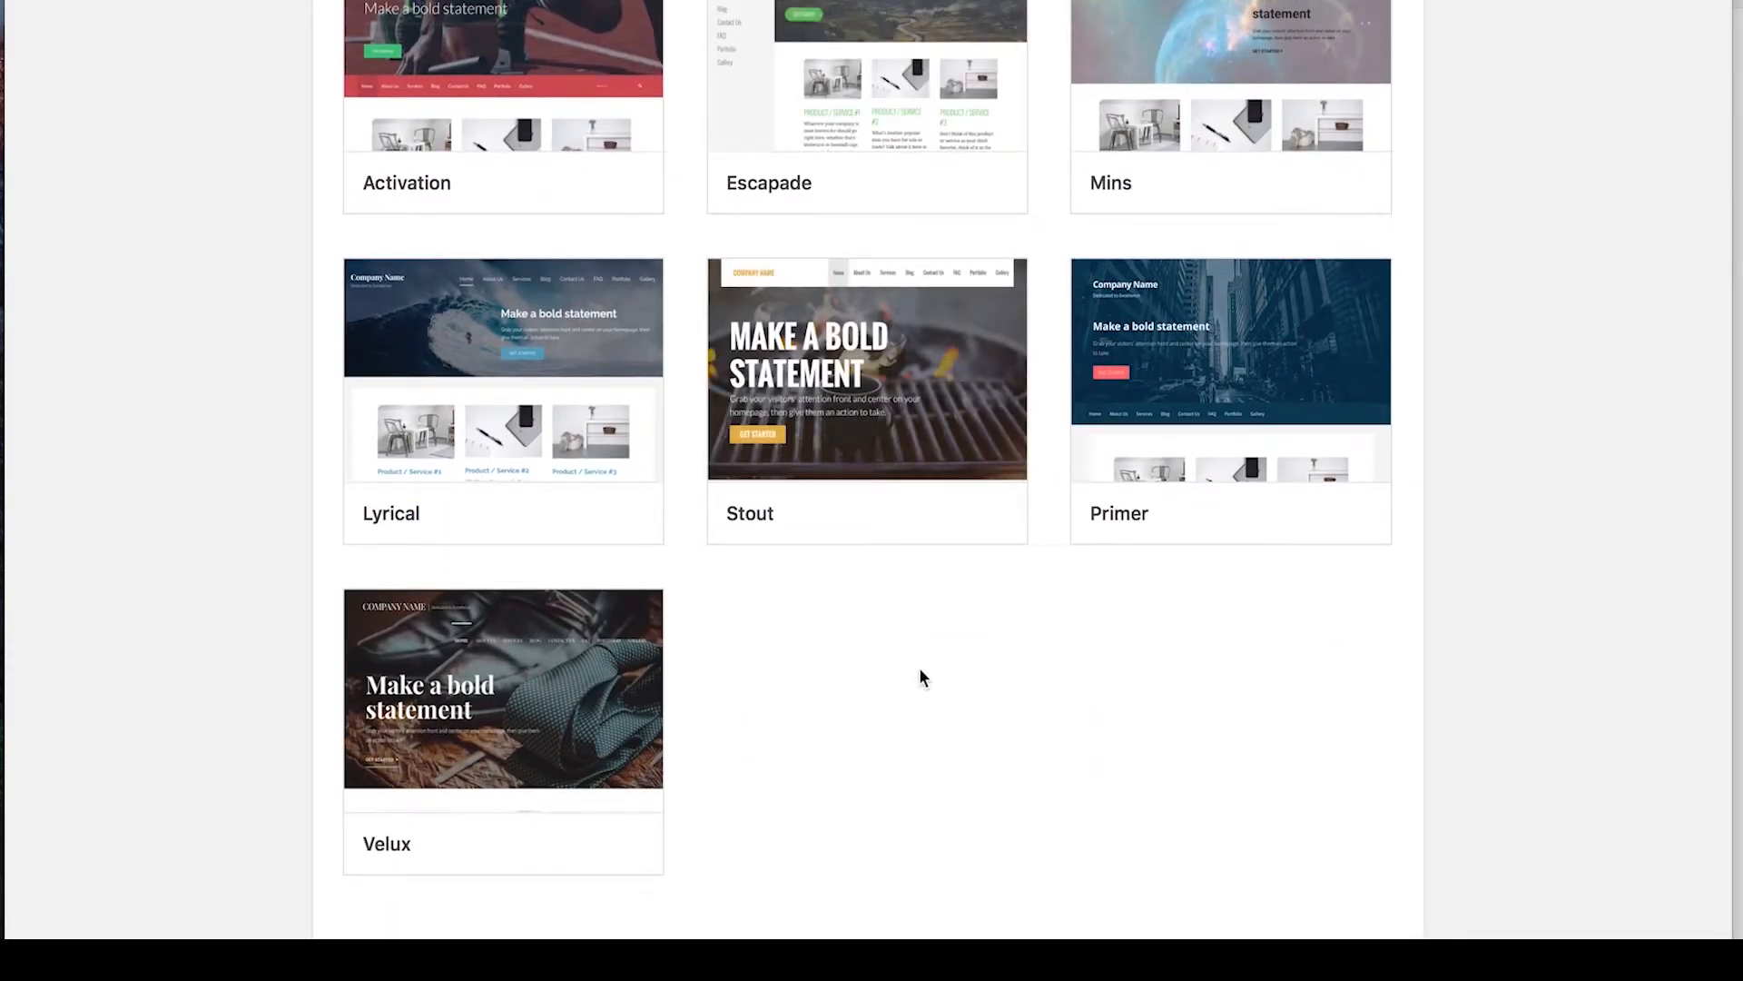
scroll(918, 672, up, 8)
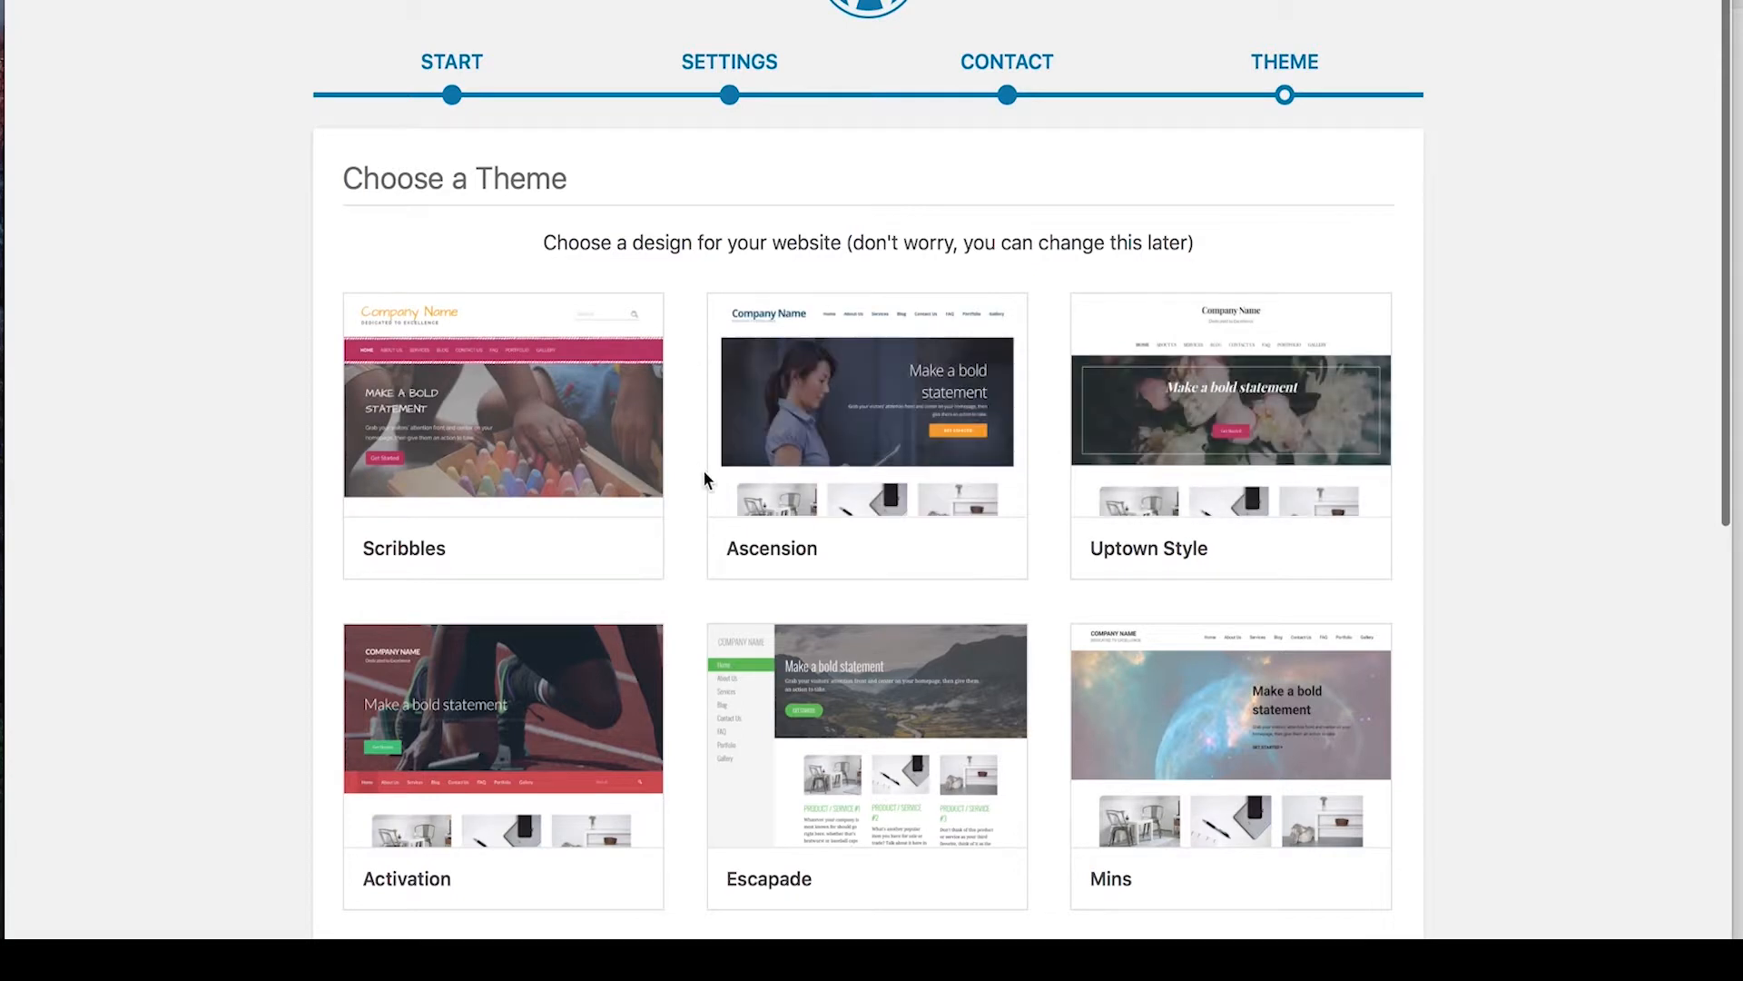
scroll(844, 482, down, 3)
scroll(849, 486, down, 5)
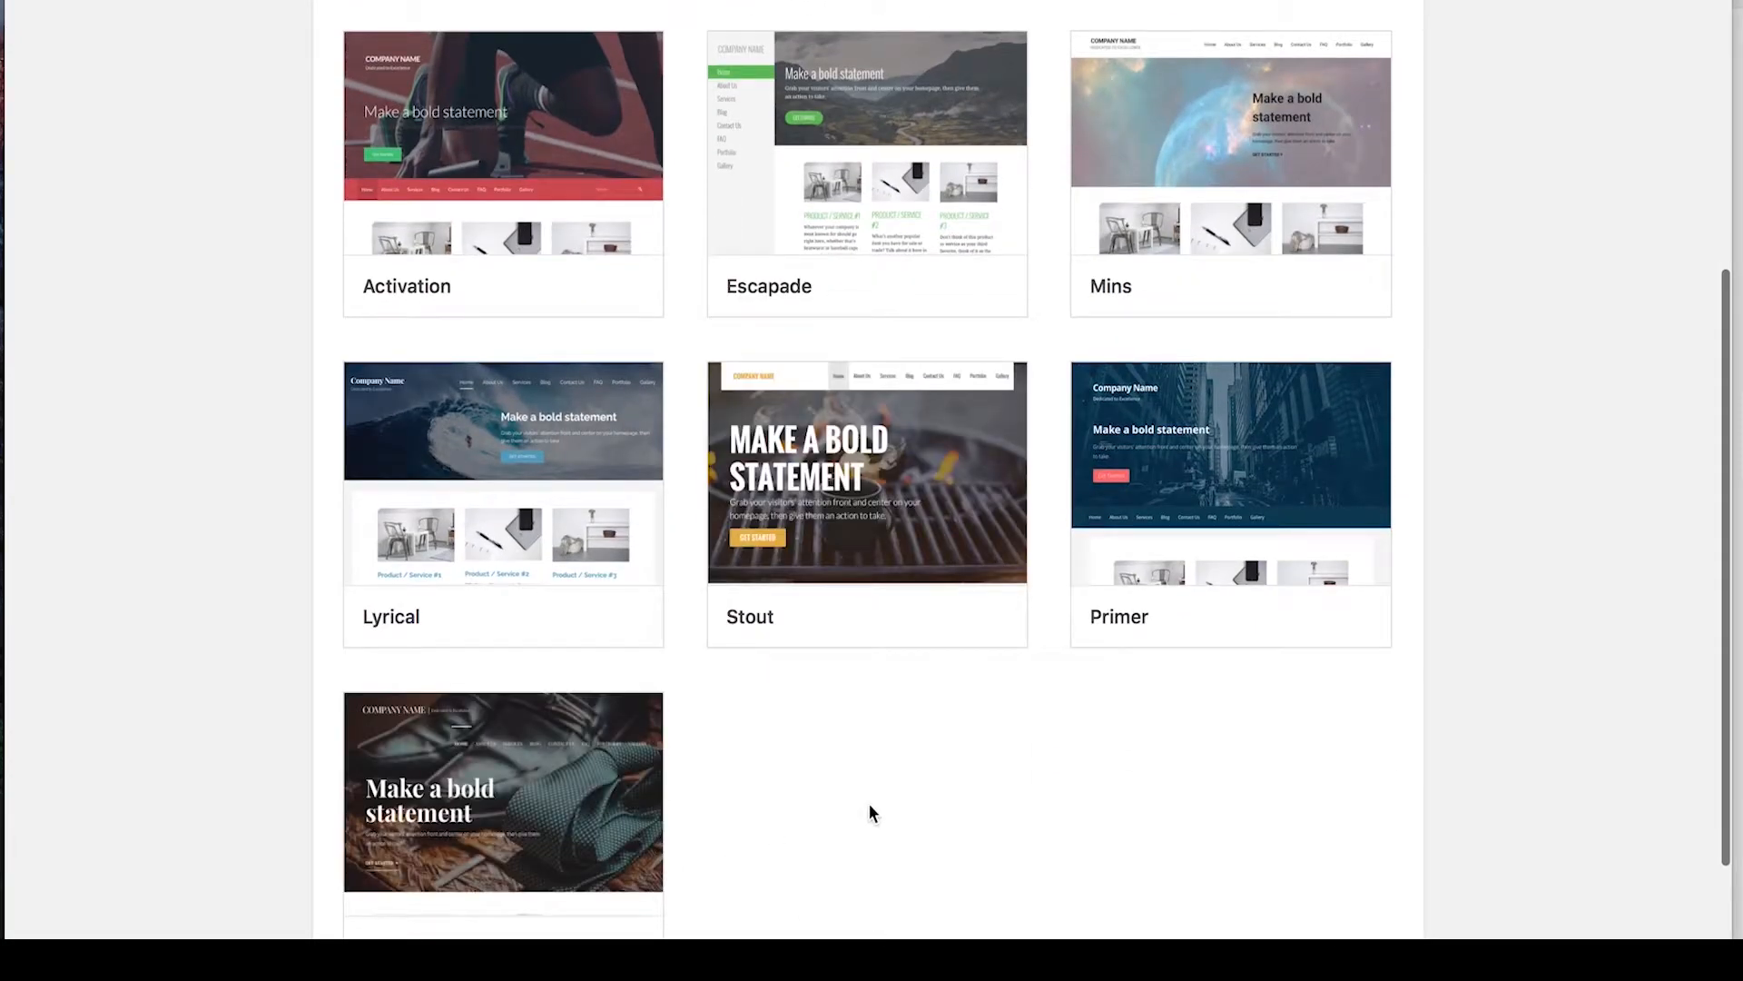
scroll(868, 802, down, 1)
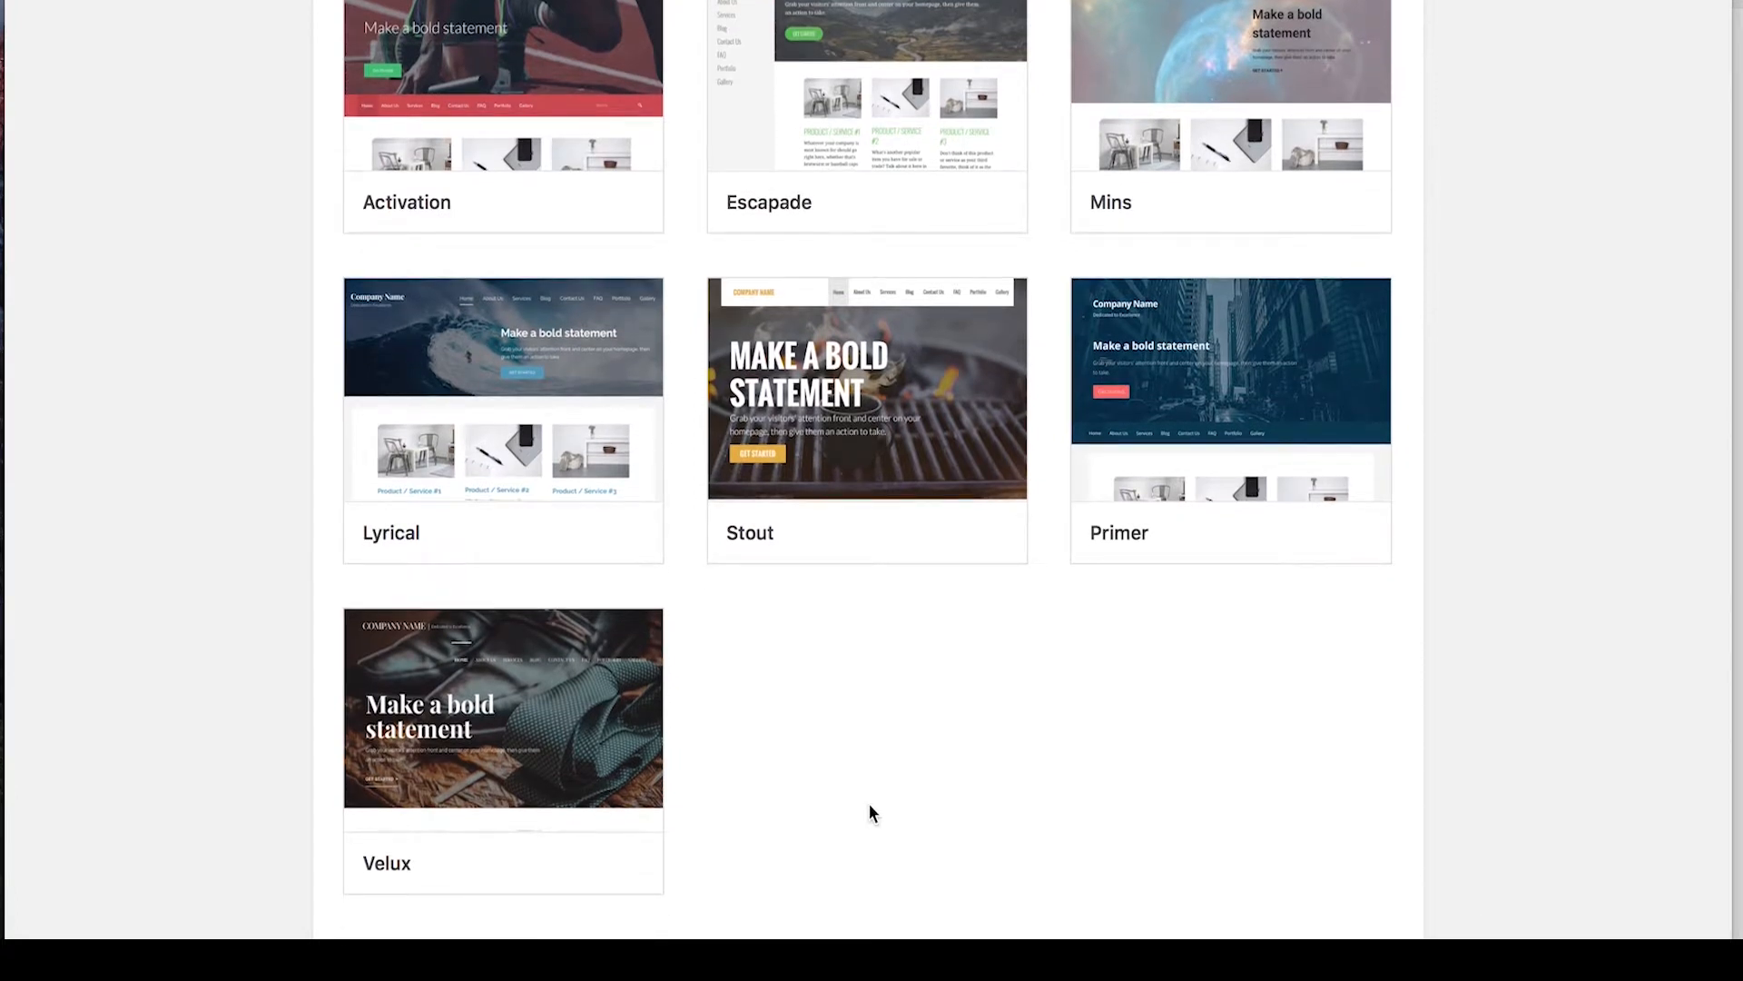
scroll(869, 810, up, 8)
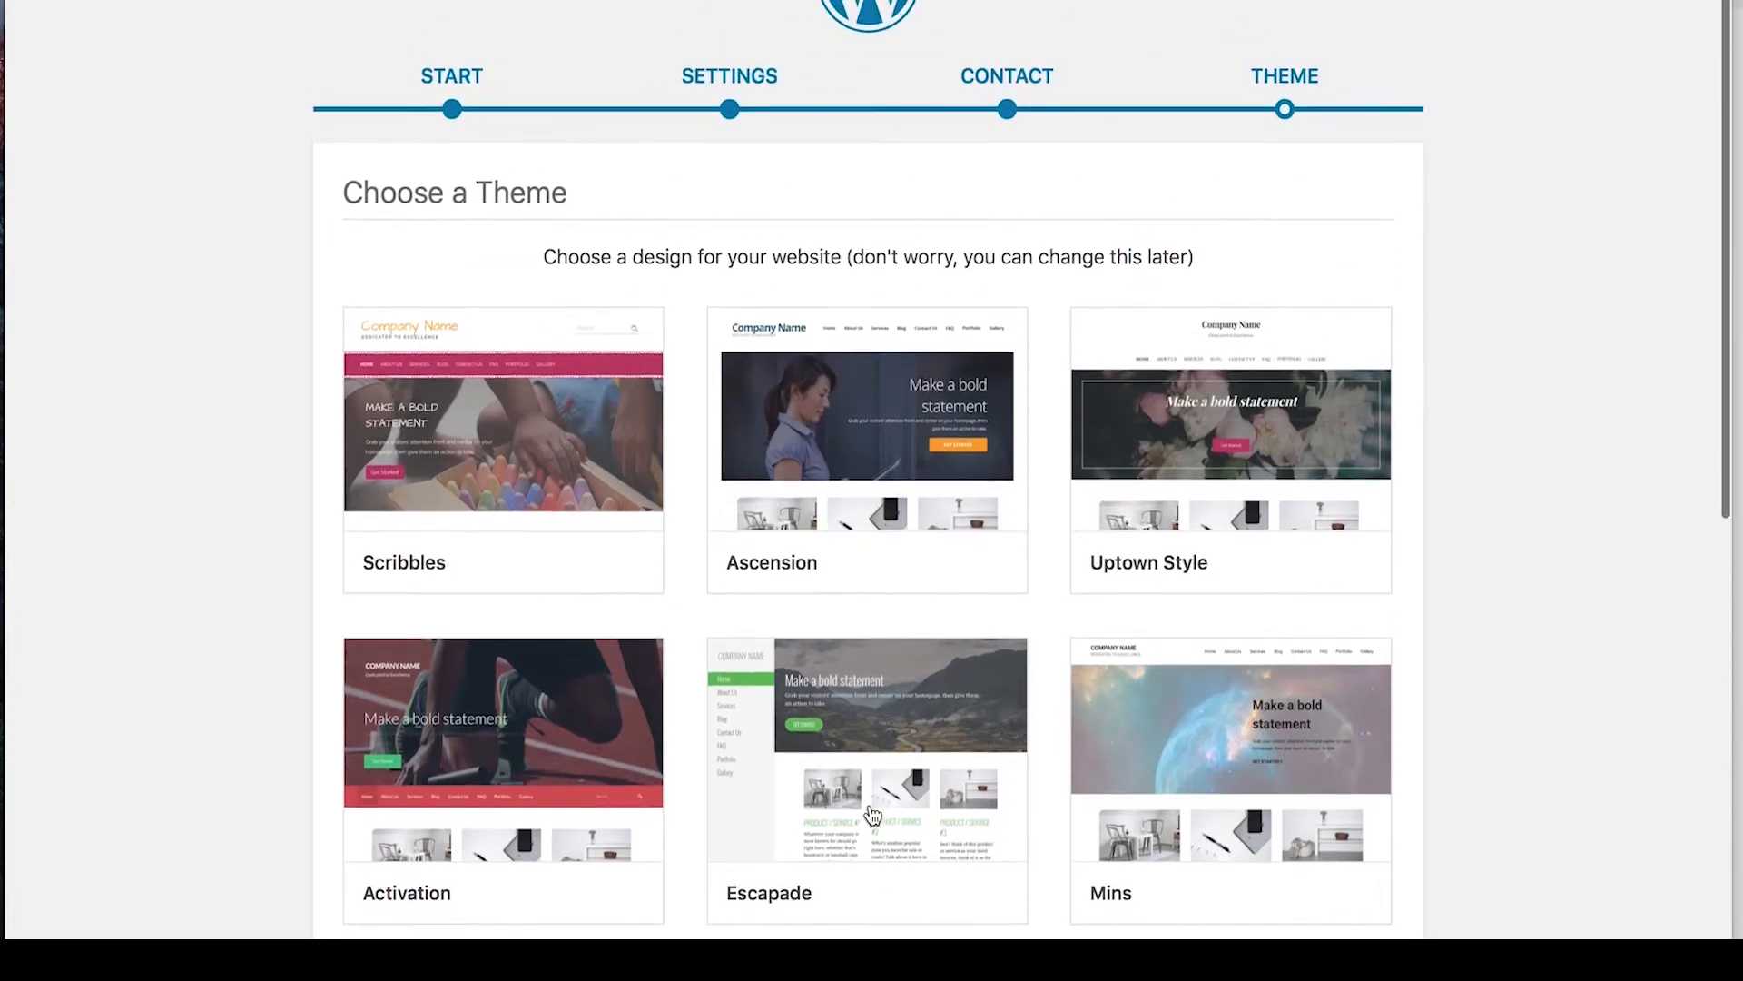
scroll(579, 502, down, 2)
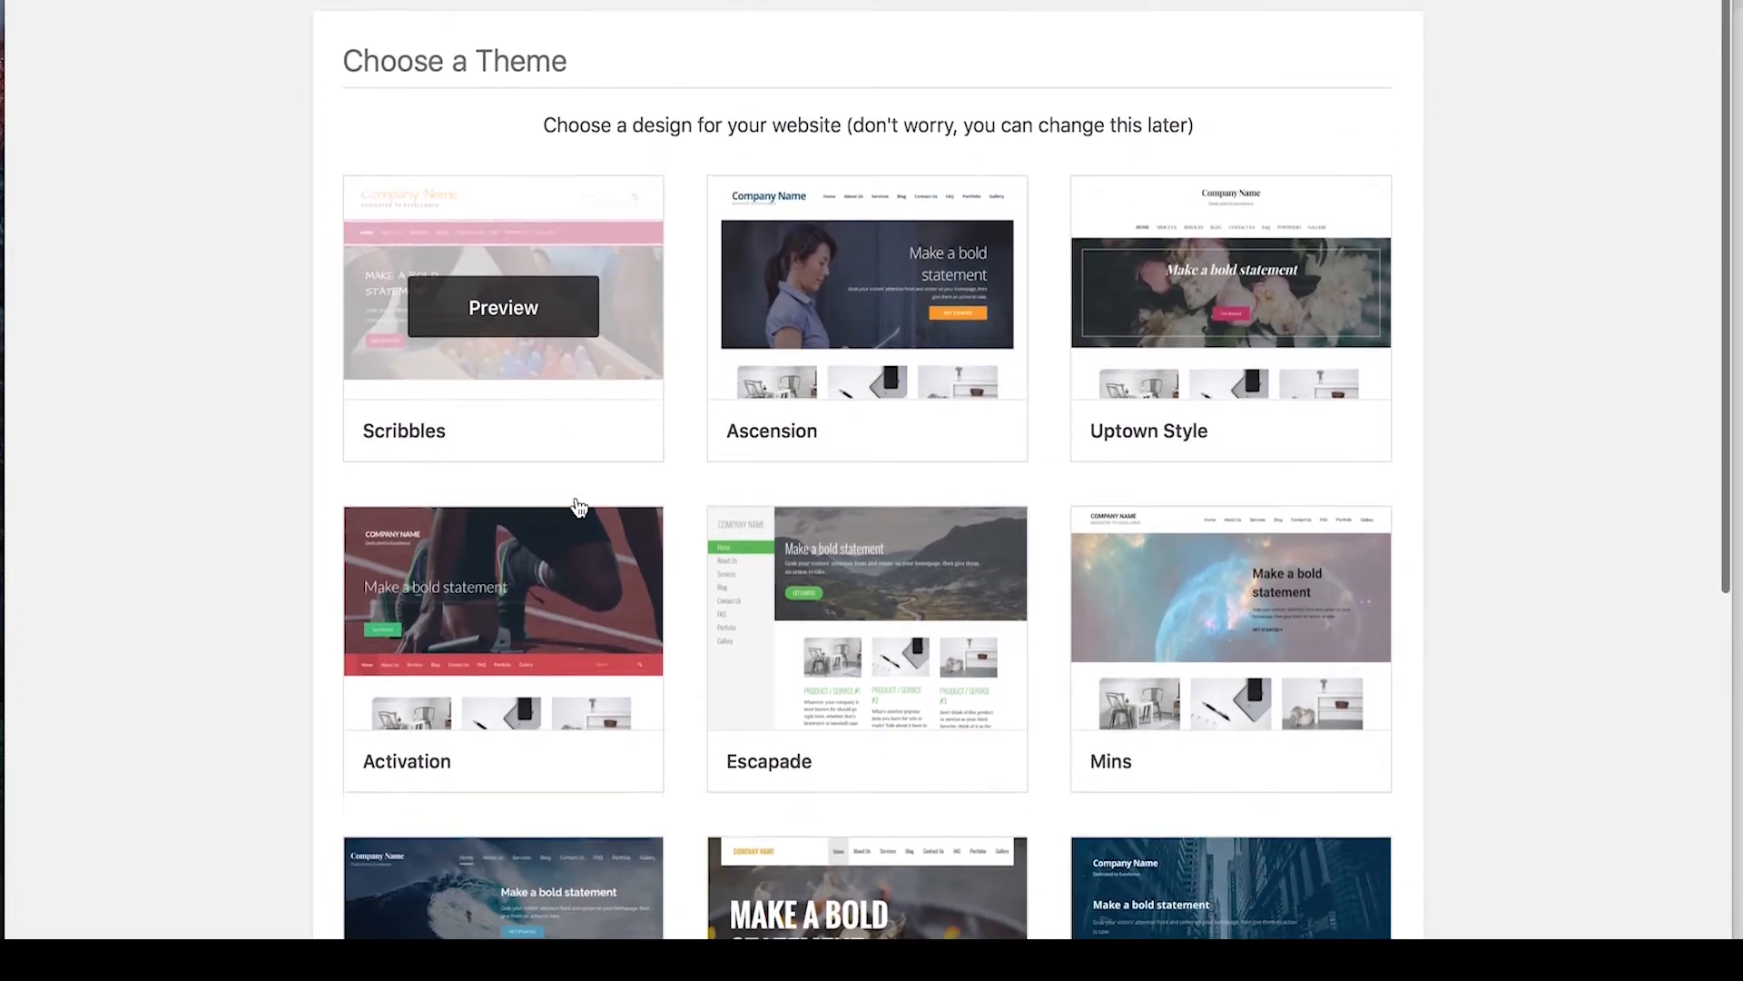
scroll(579, 506, down, 1)
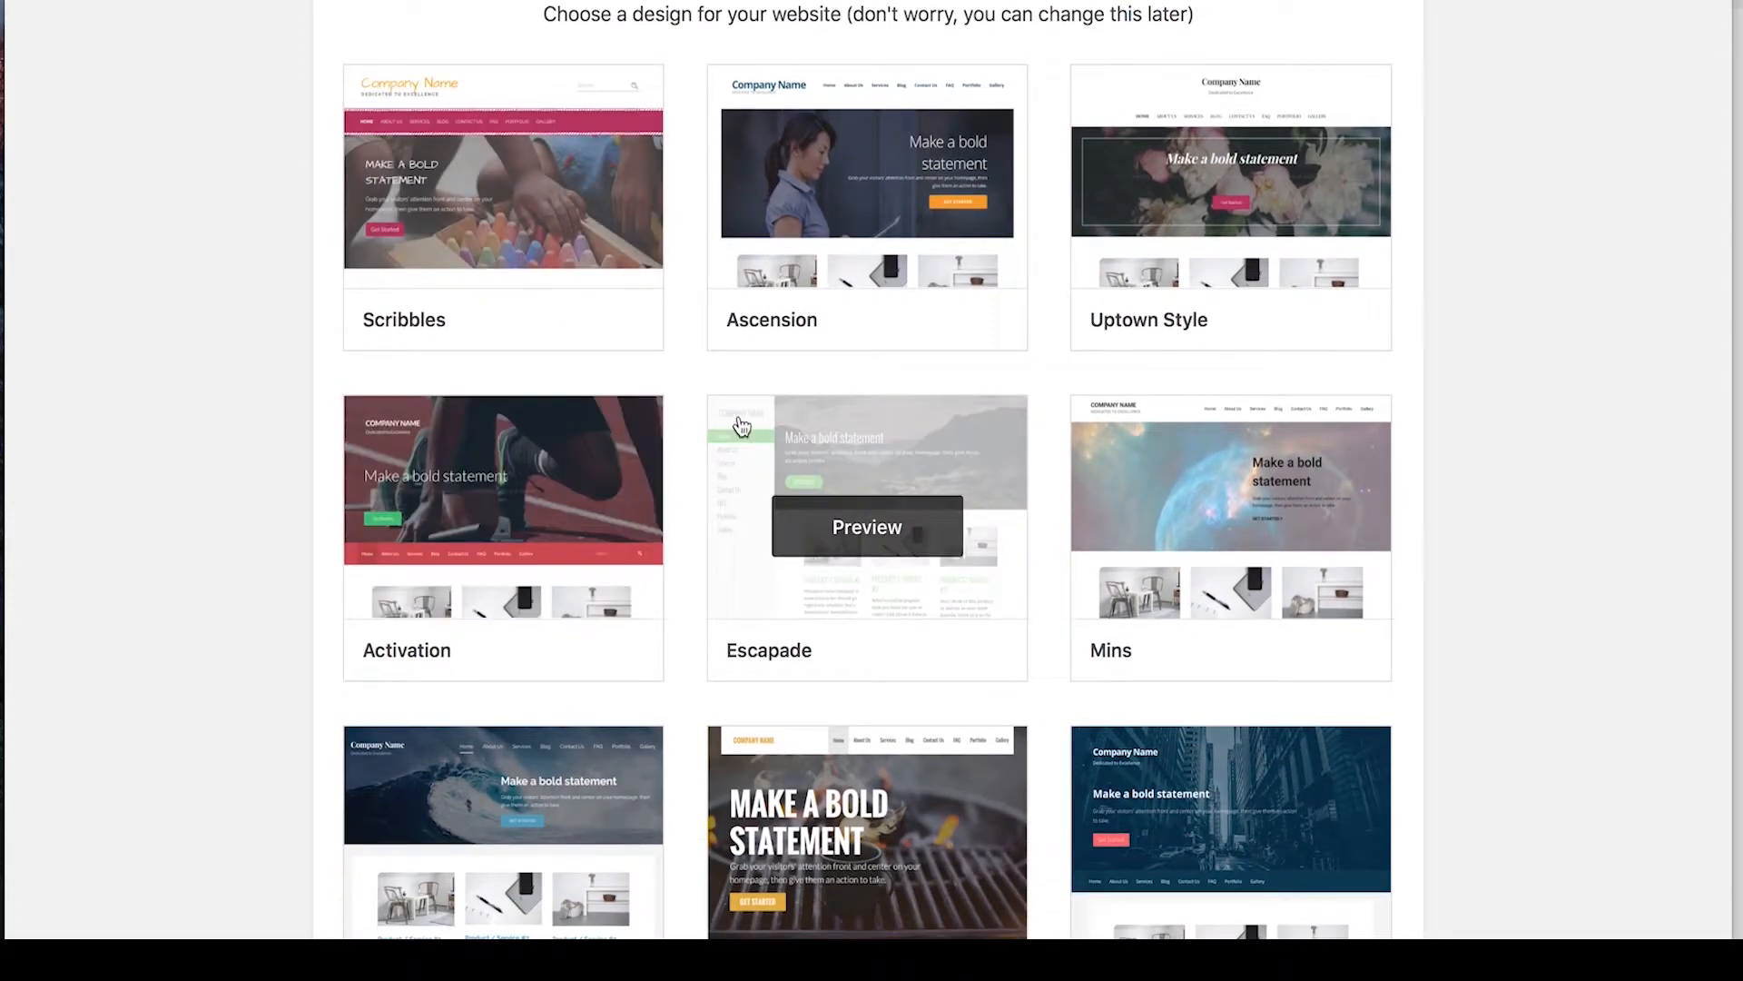
scroll(719, 390, down, 1)
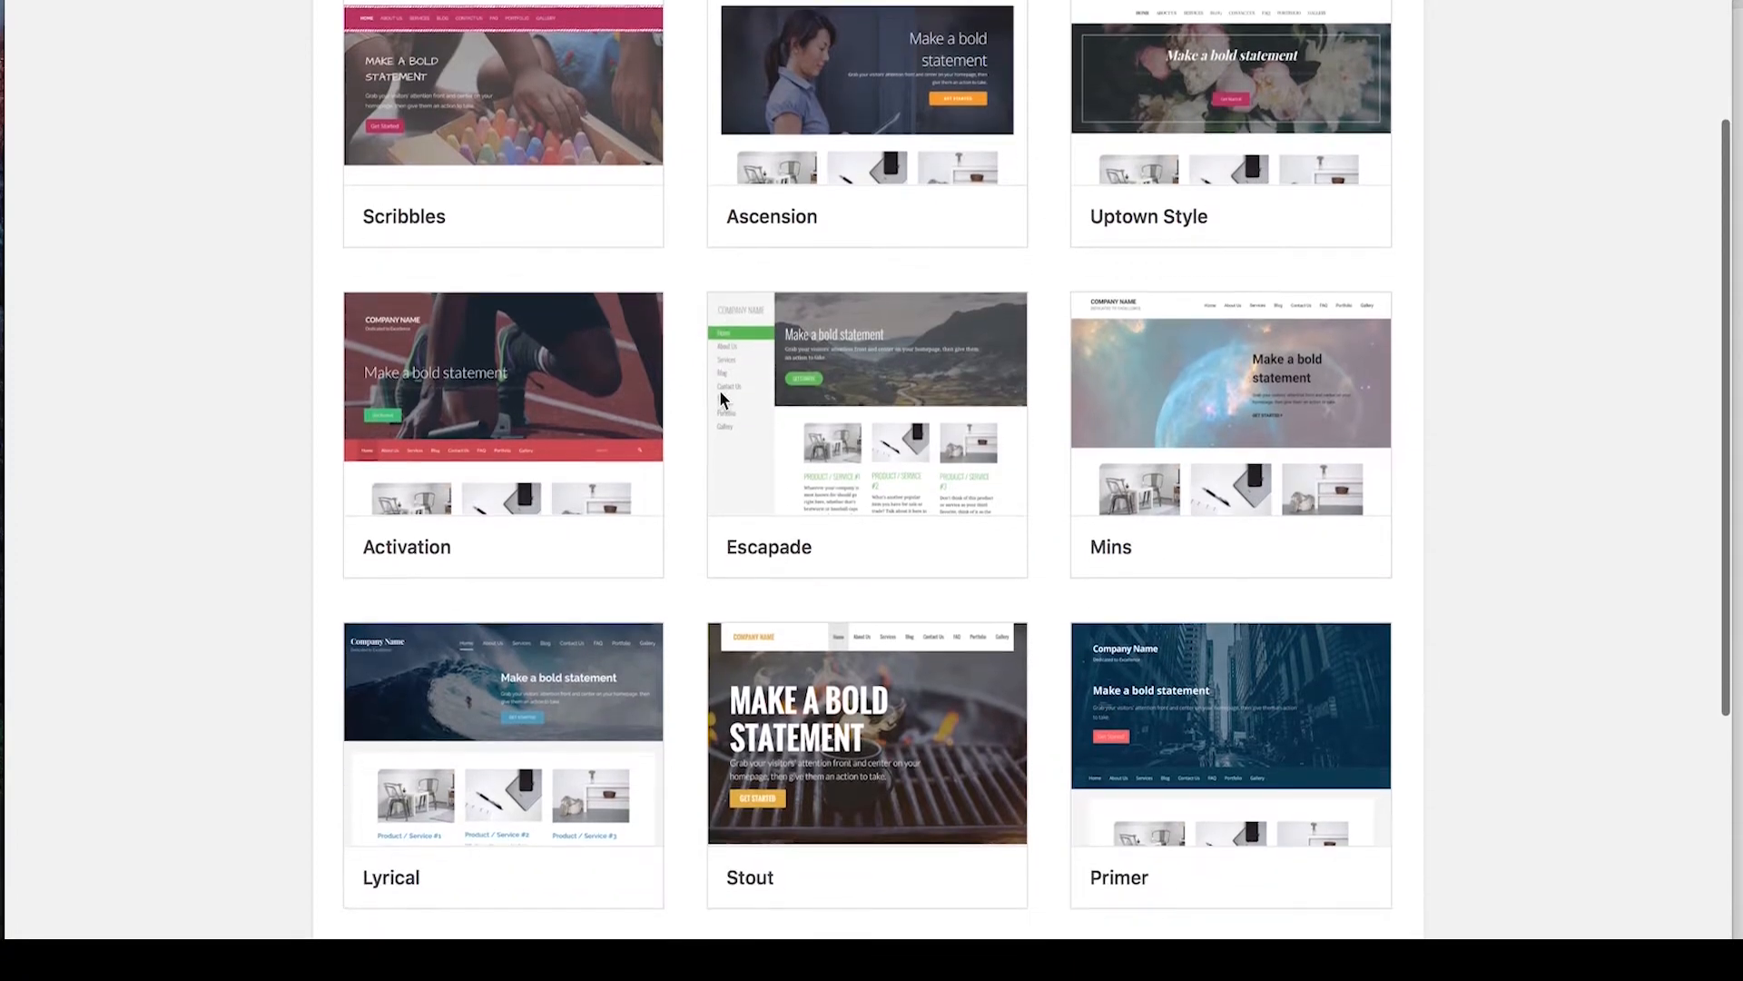
click(523, 127)
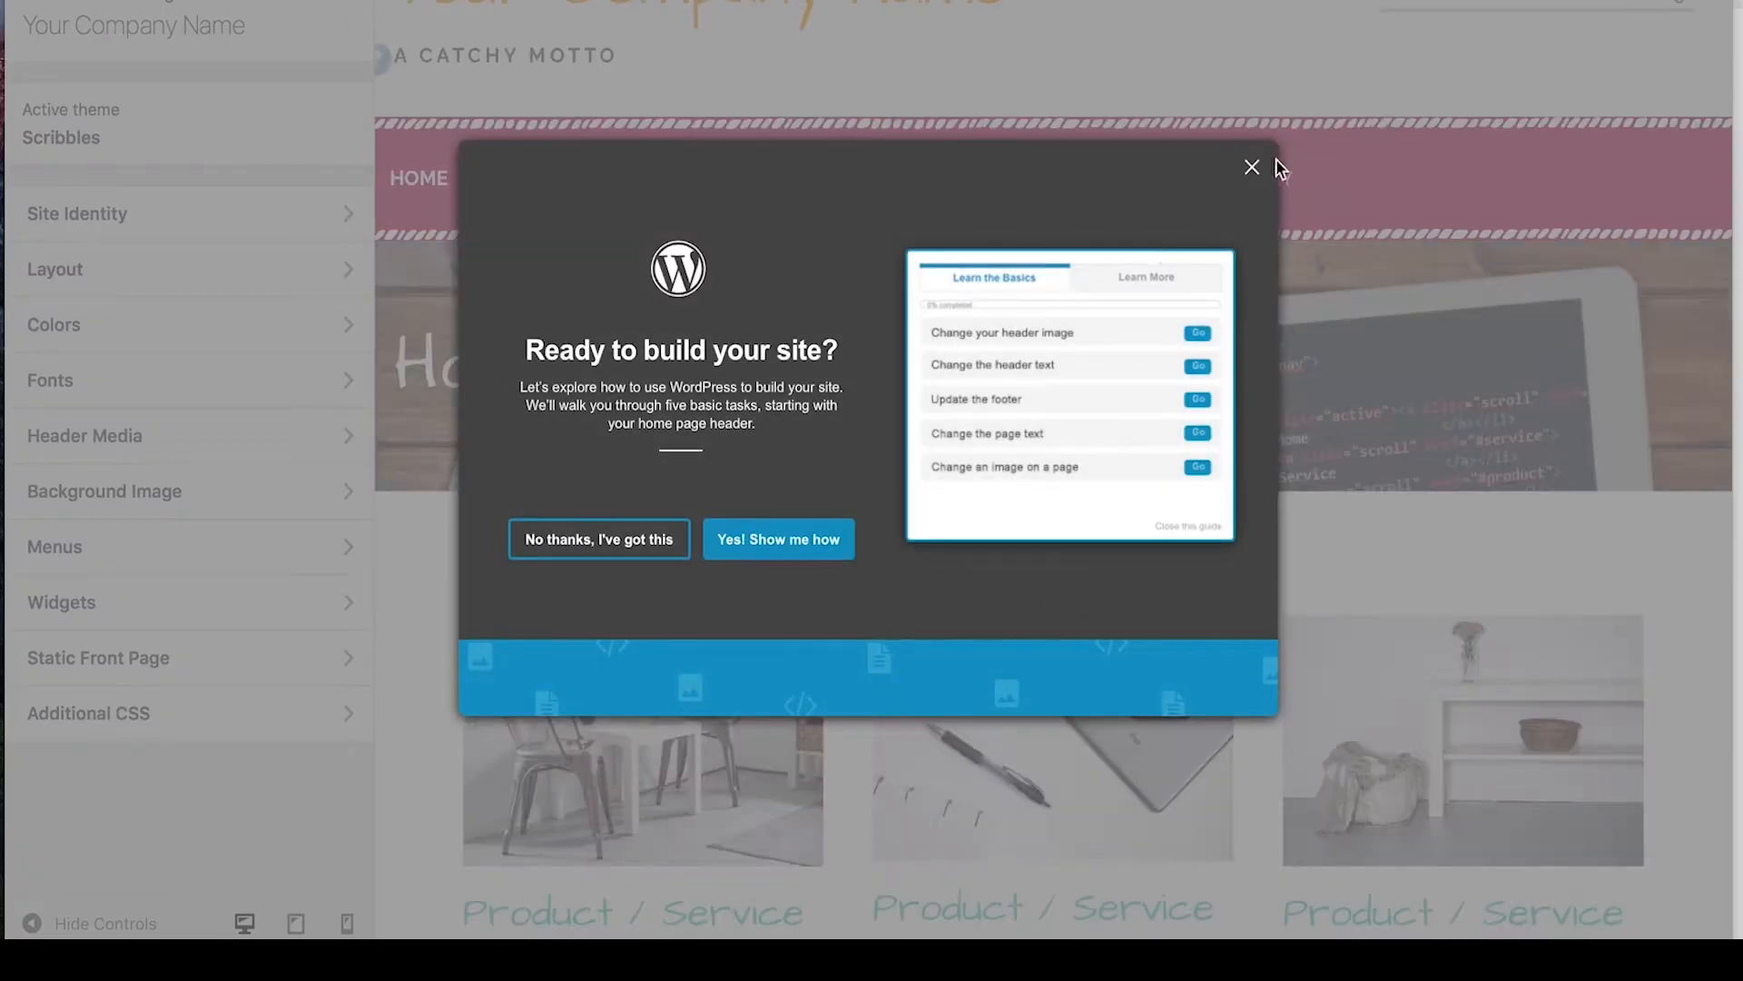
- Dismiss the guided site-building offer and look over the Scribbles home page in the customizer preview
click(1252, 168)
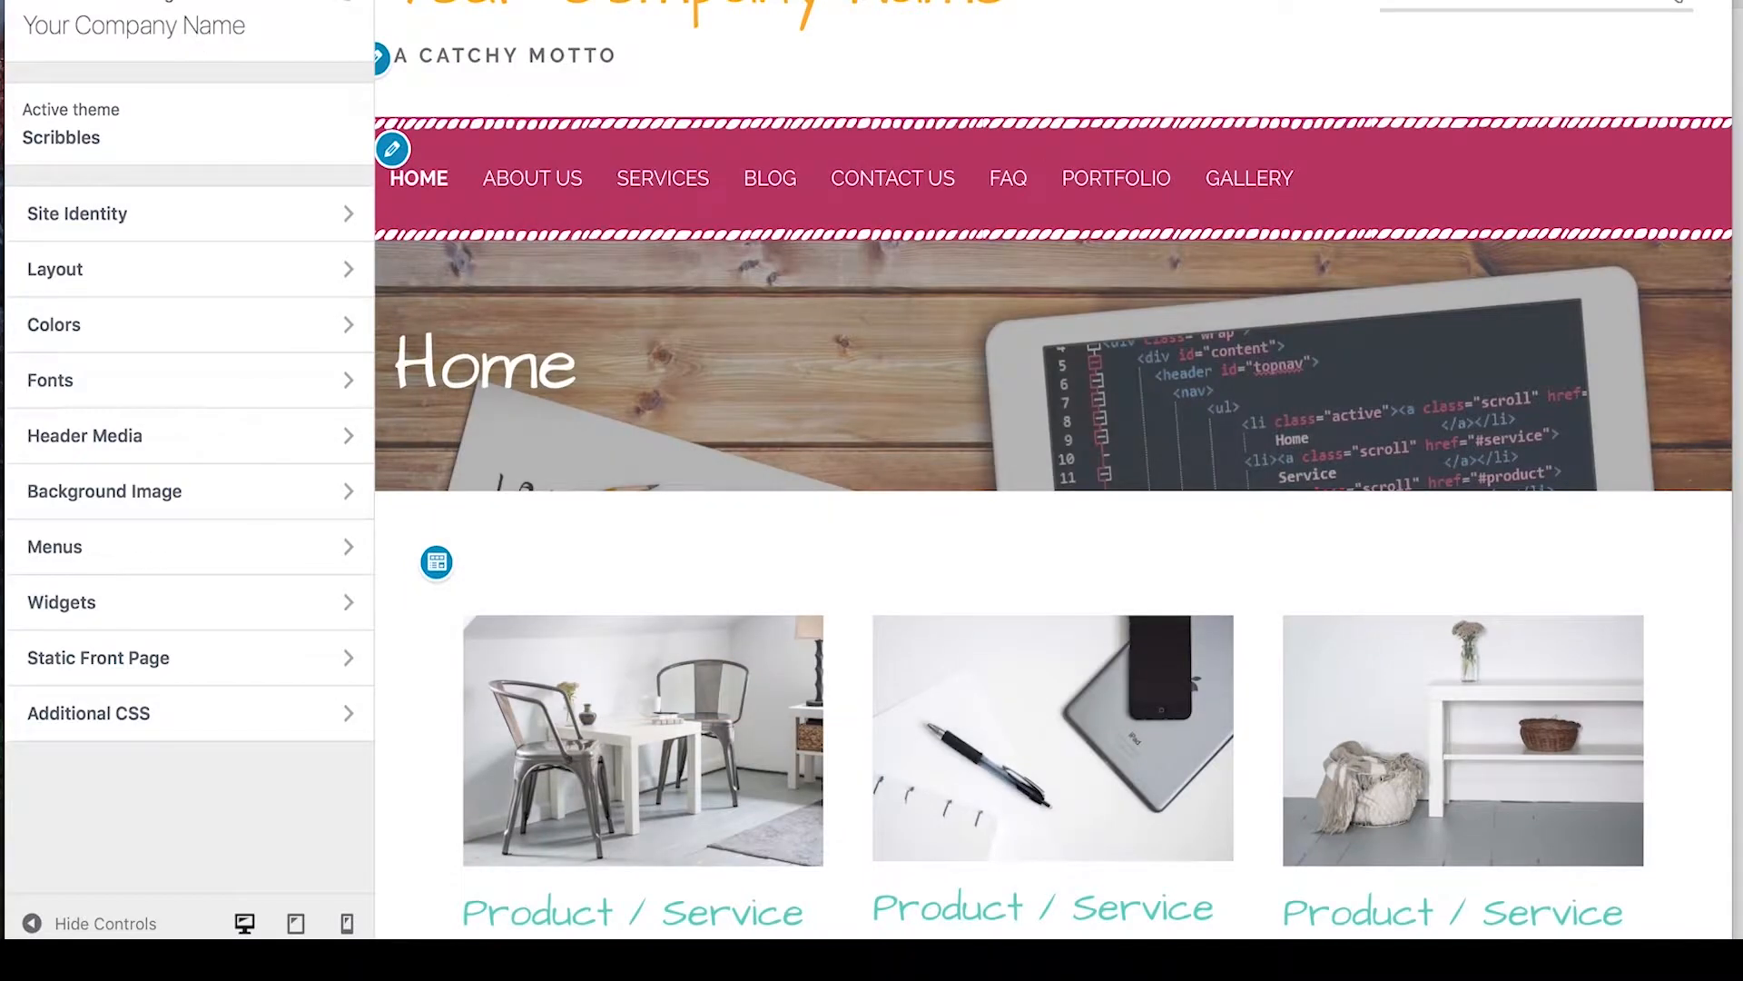
scroll(844, 499, down, 10)
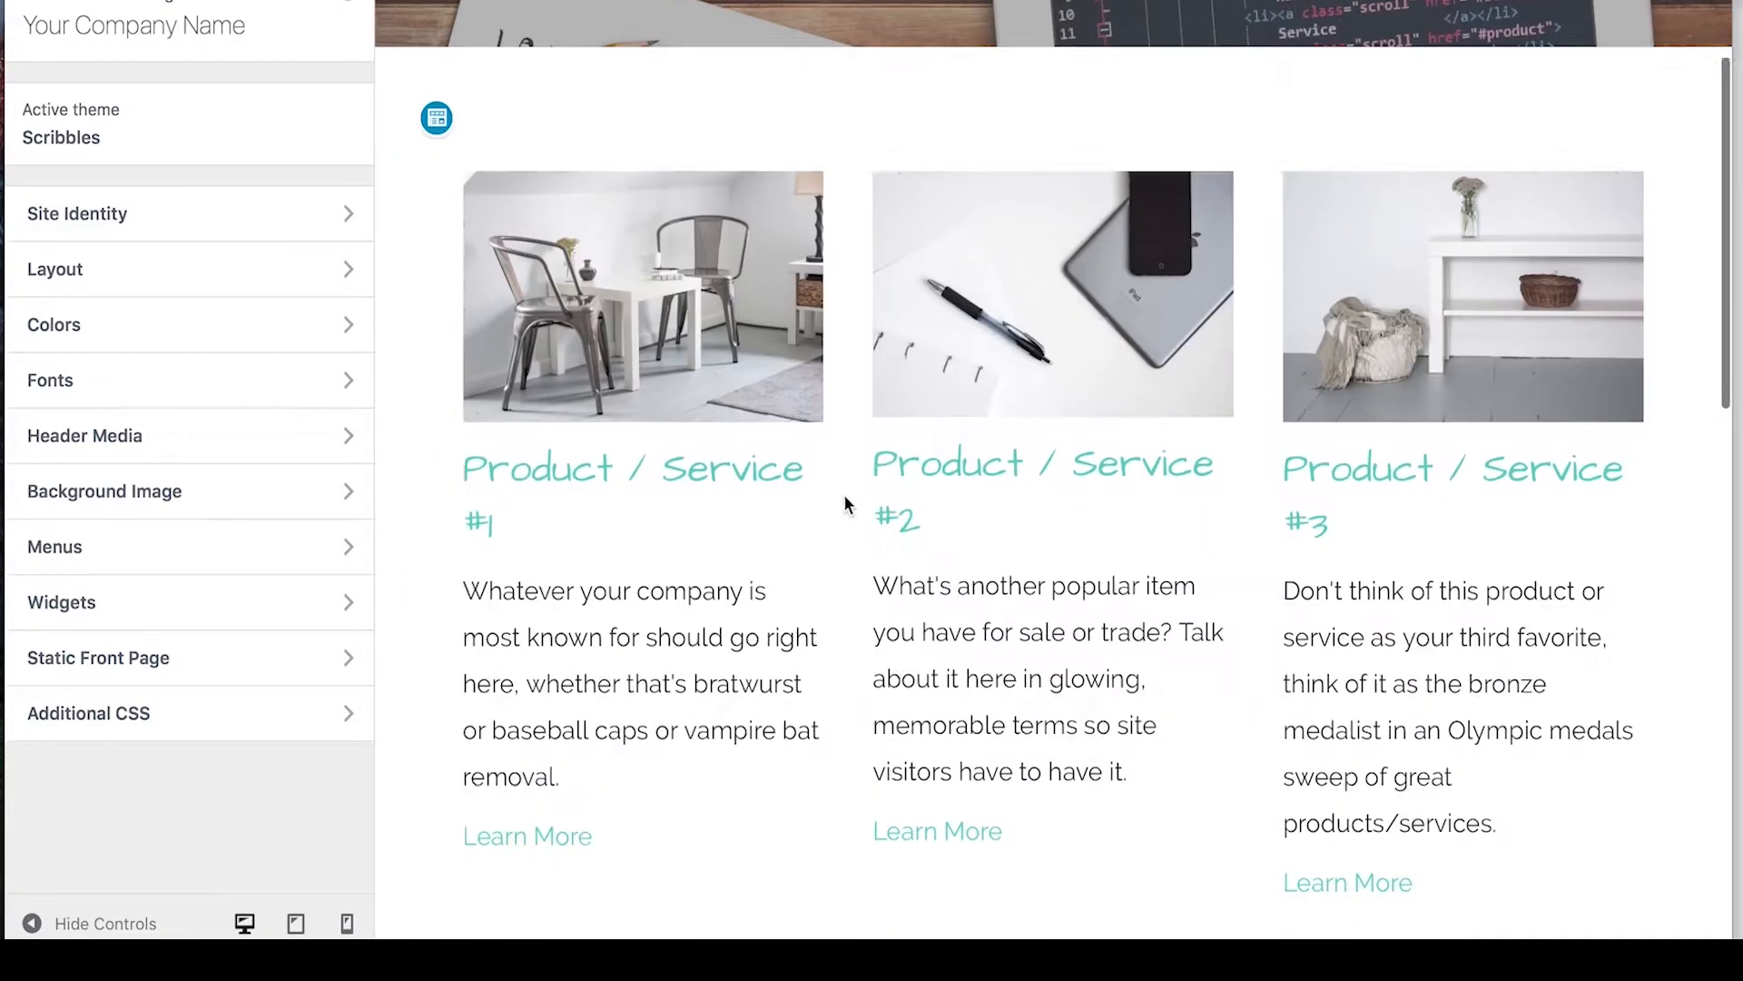
scroll(845, 500, down, 8)
scroll(844, 499, up, 15)
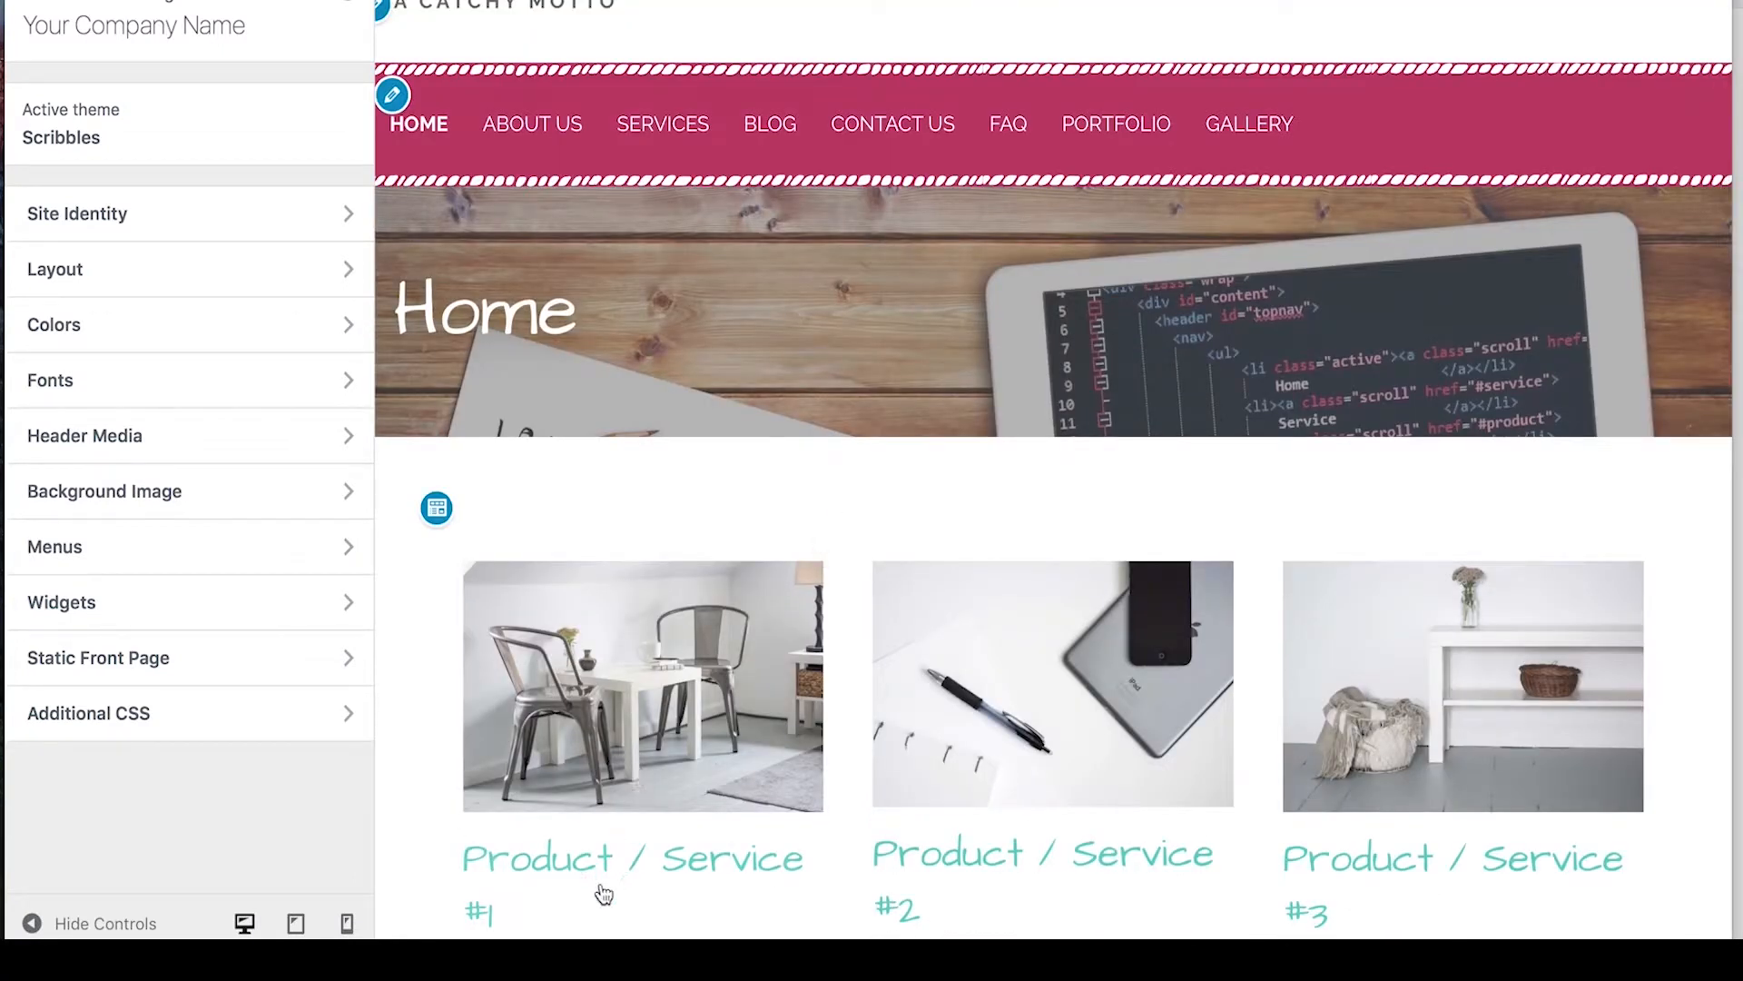
scroll(869, 572, down, 3)
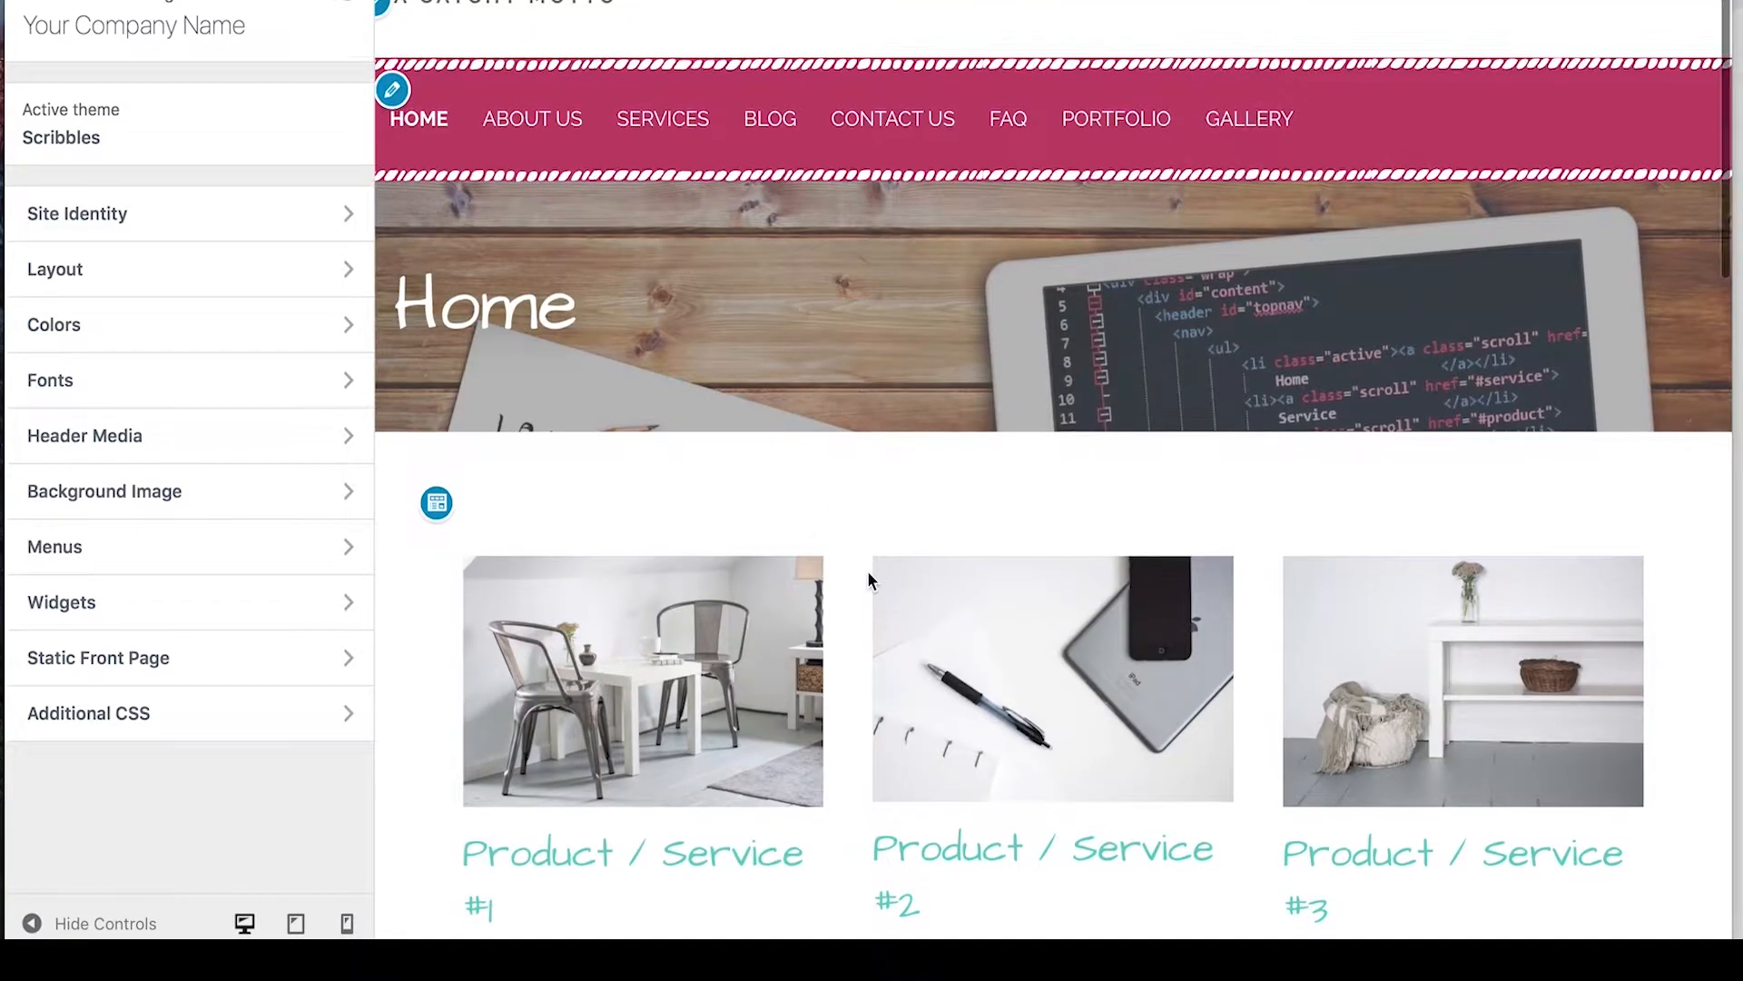
scroll(868, 570, down, 1)
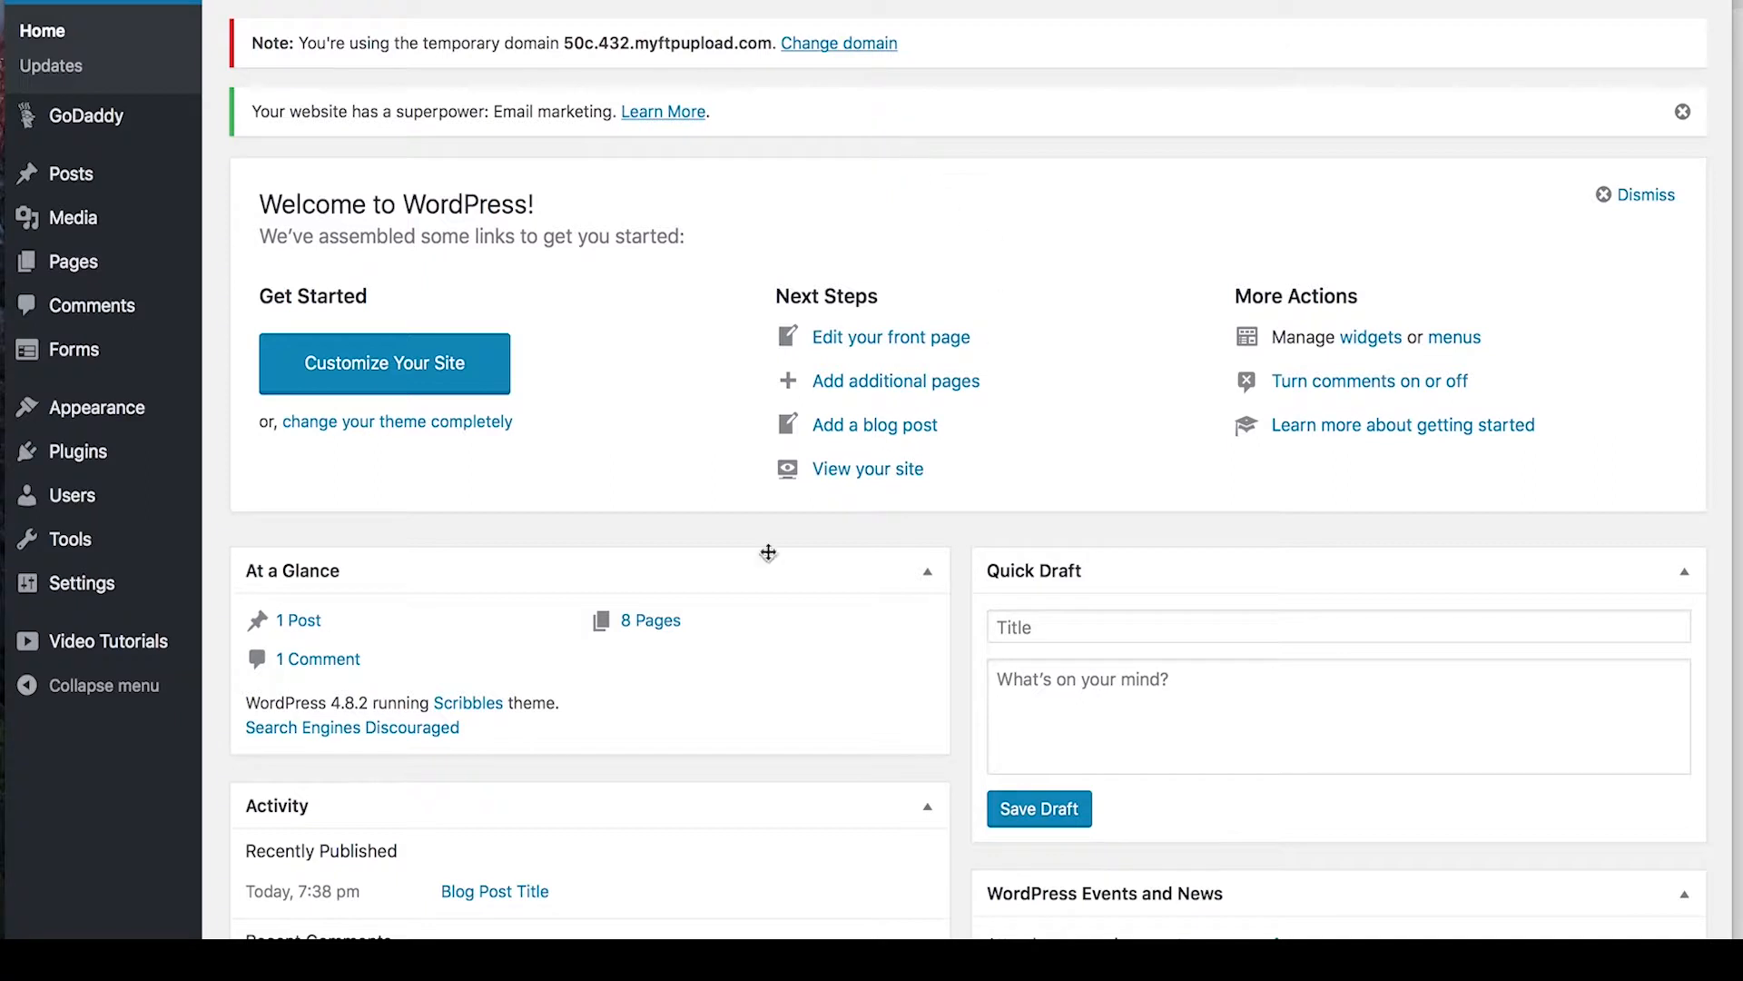
- Look over the WordPress dashboard, then open and review the installed themes
scroll(1148, 443, up, 1)
scroll(1148, 443, down, 1)
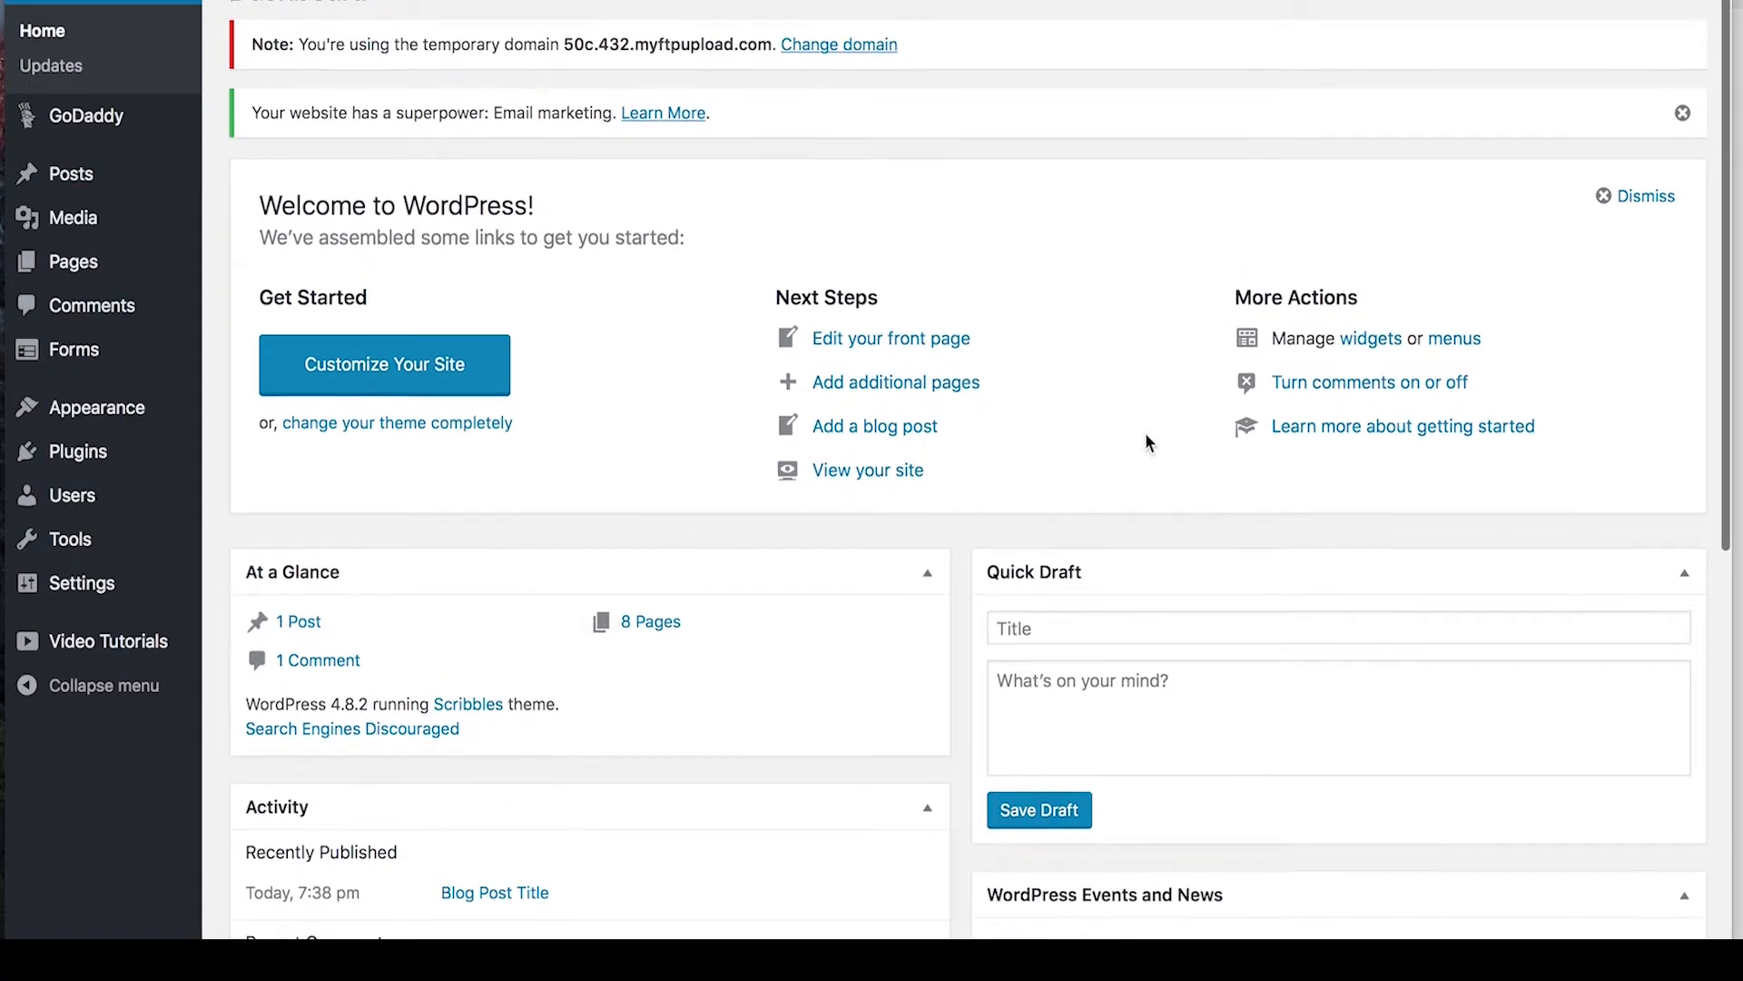
scroll(1146, 442, down, 7)
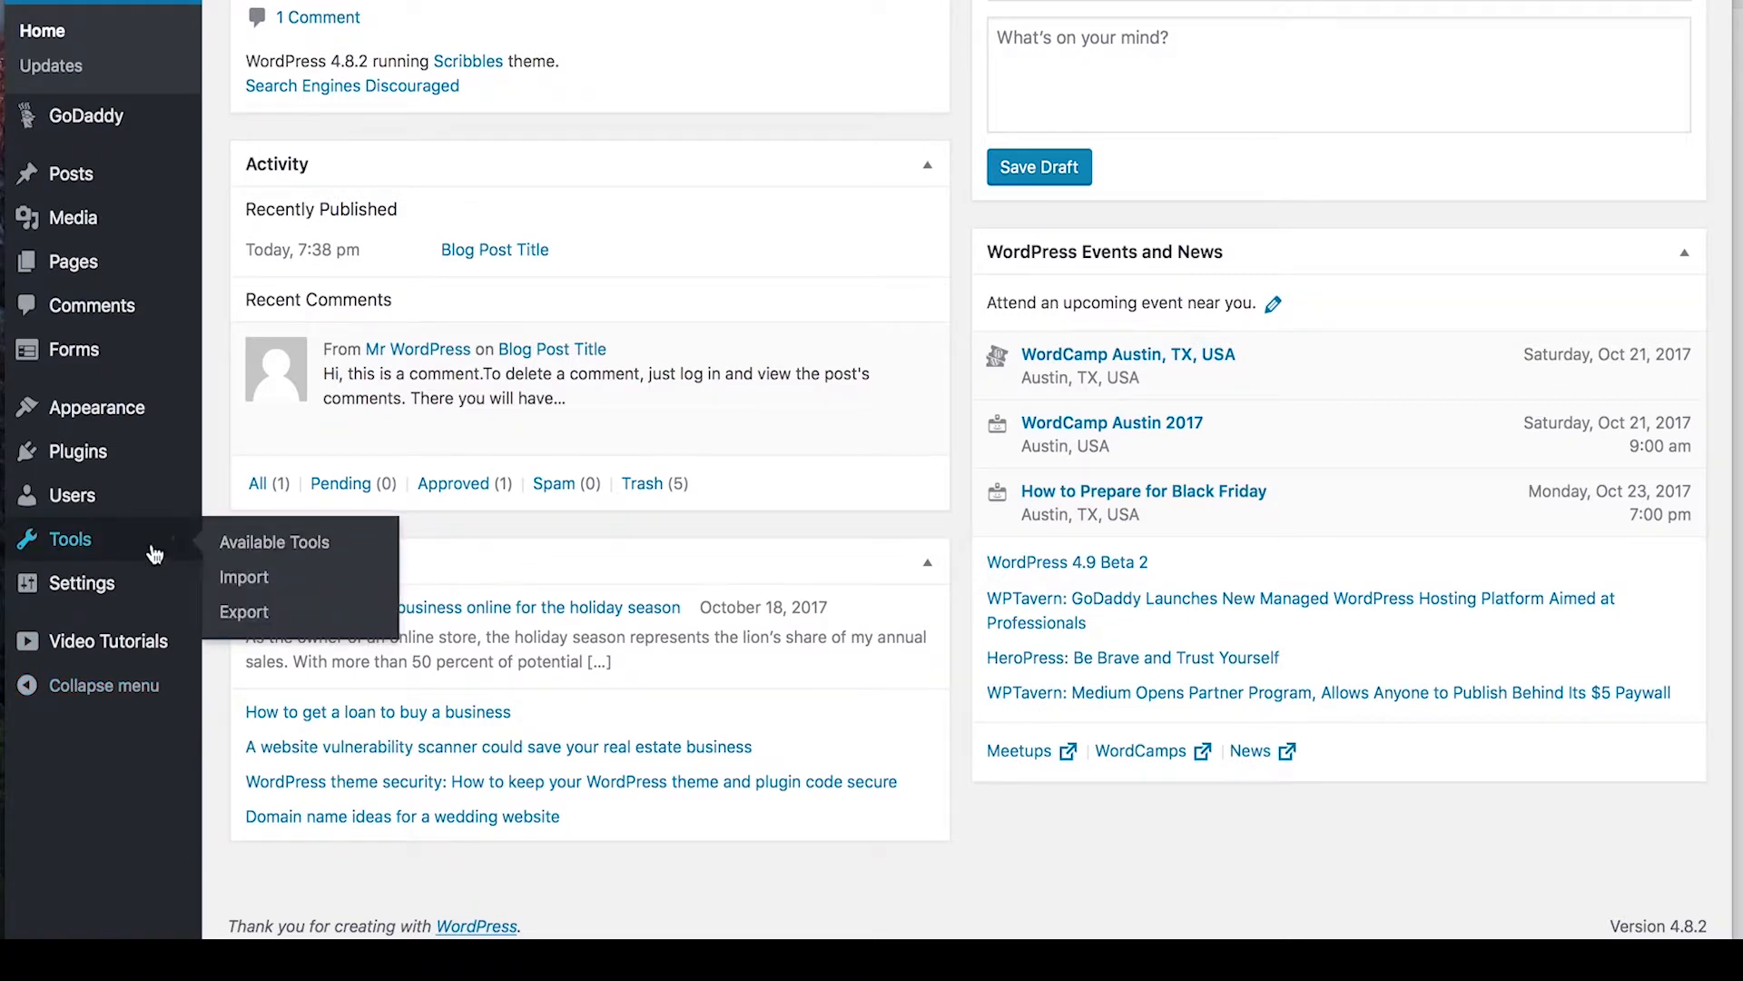
mouse_move(116, 407)
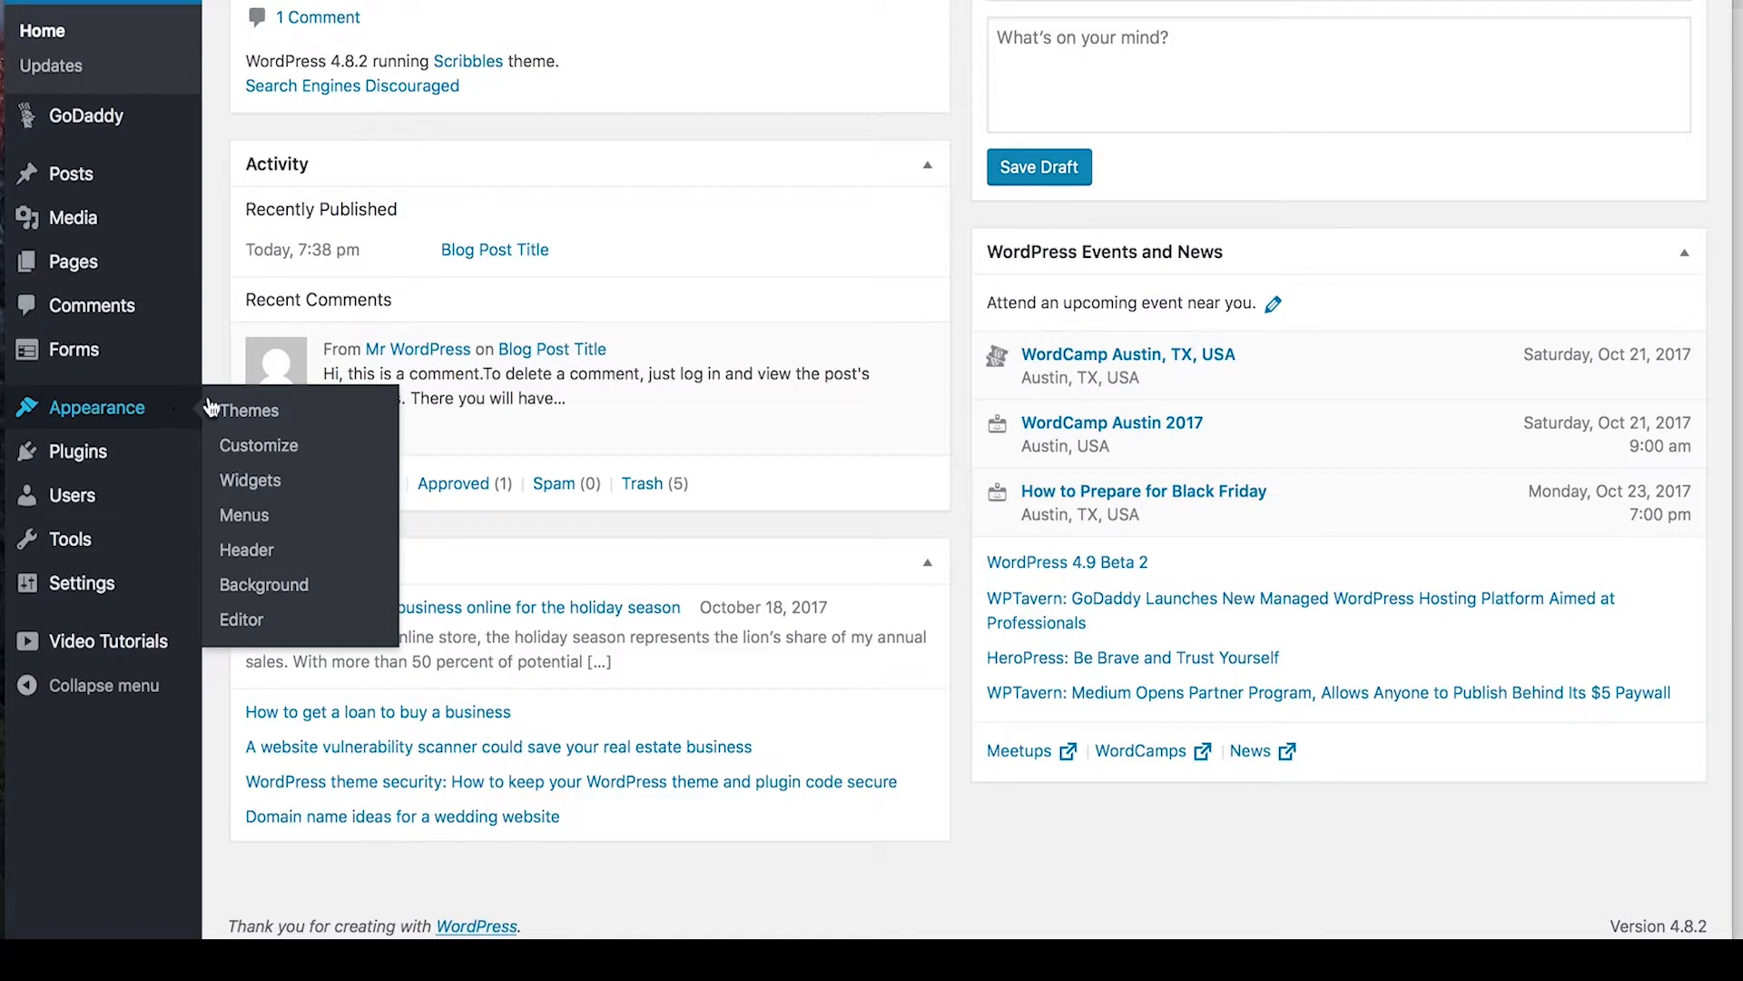
click(254, 413)
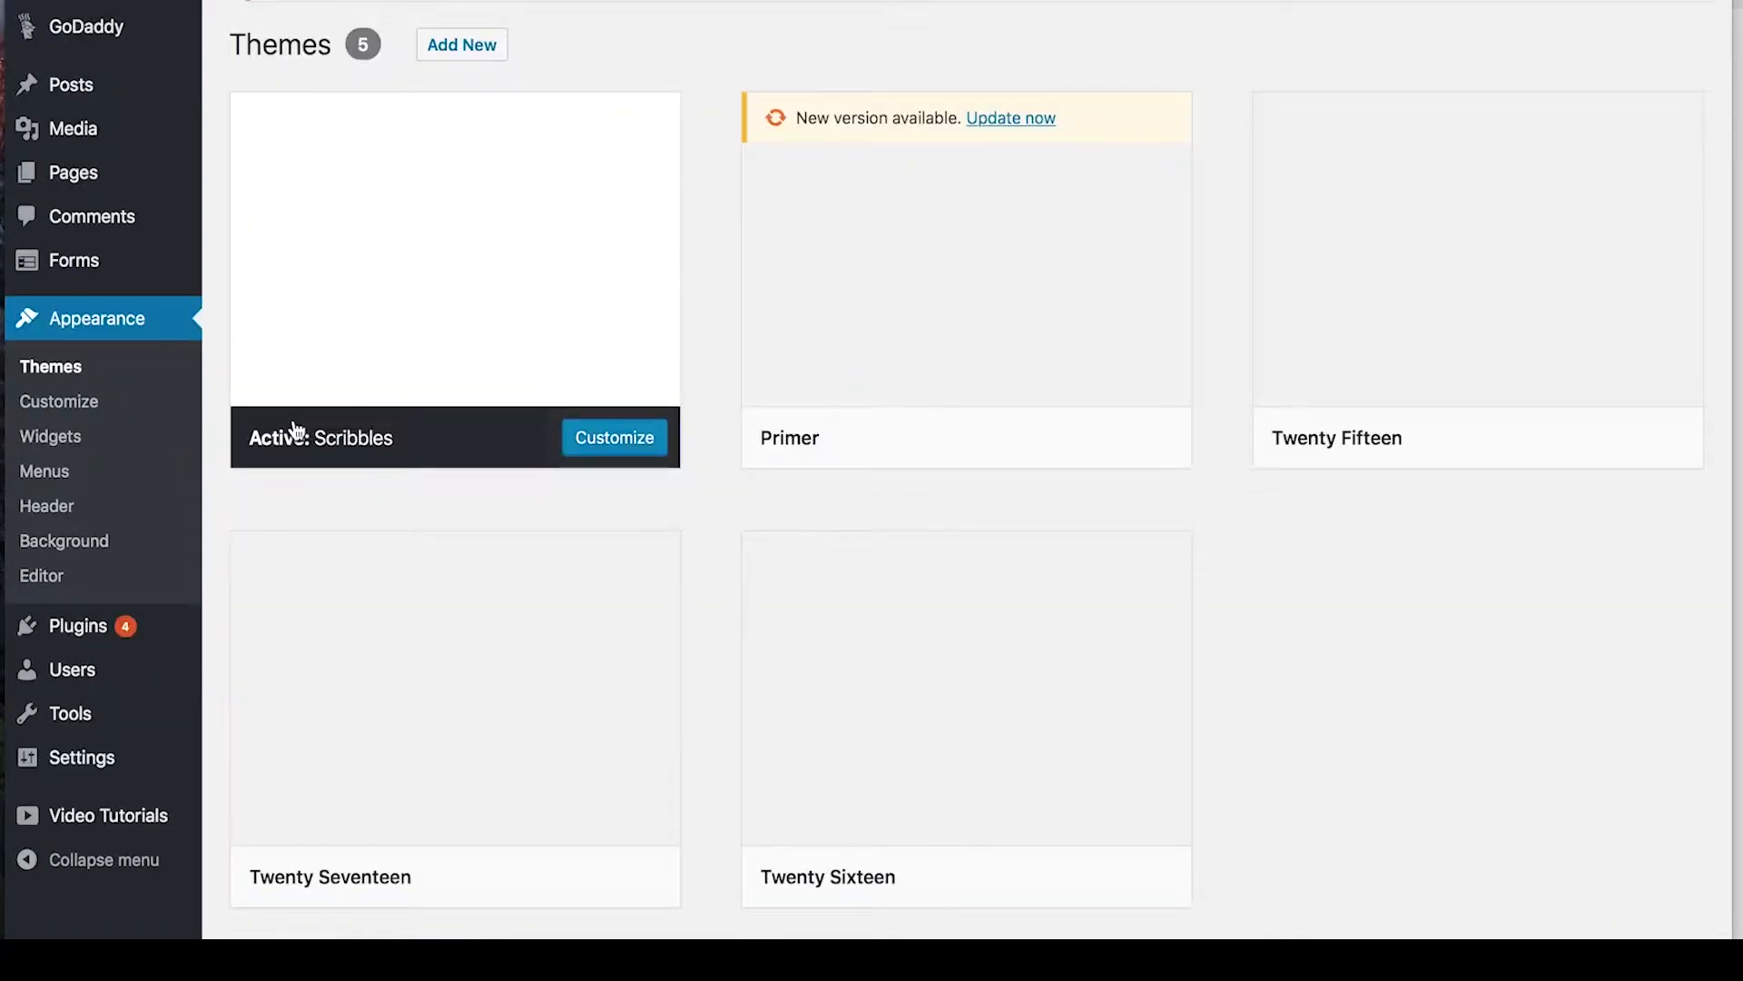
scroll(990, 570, down, 3)
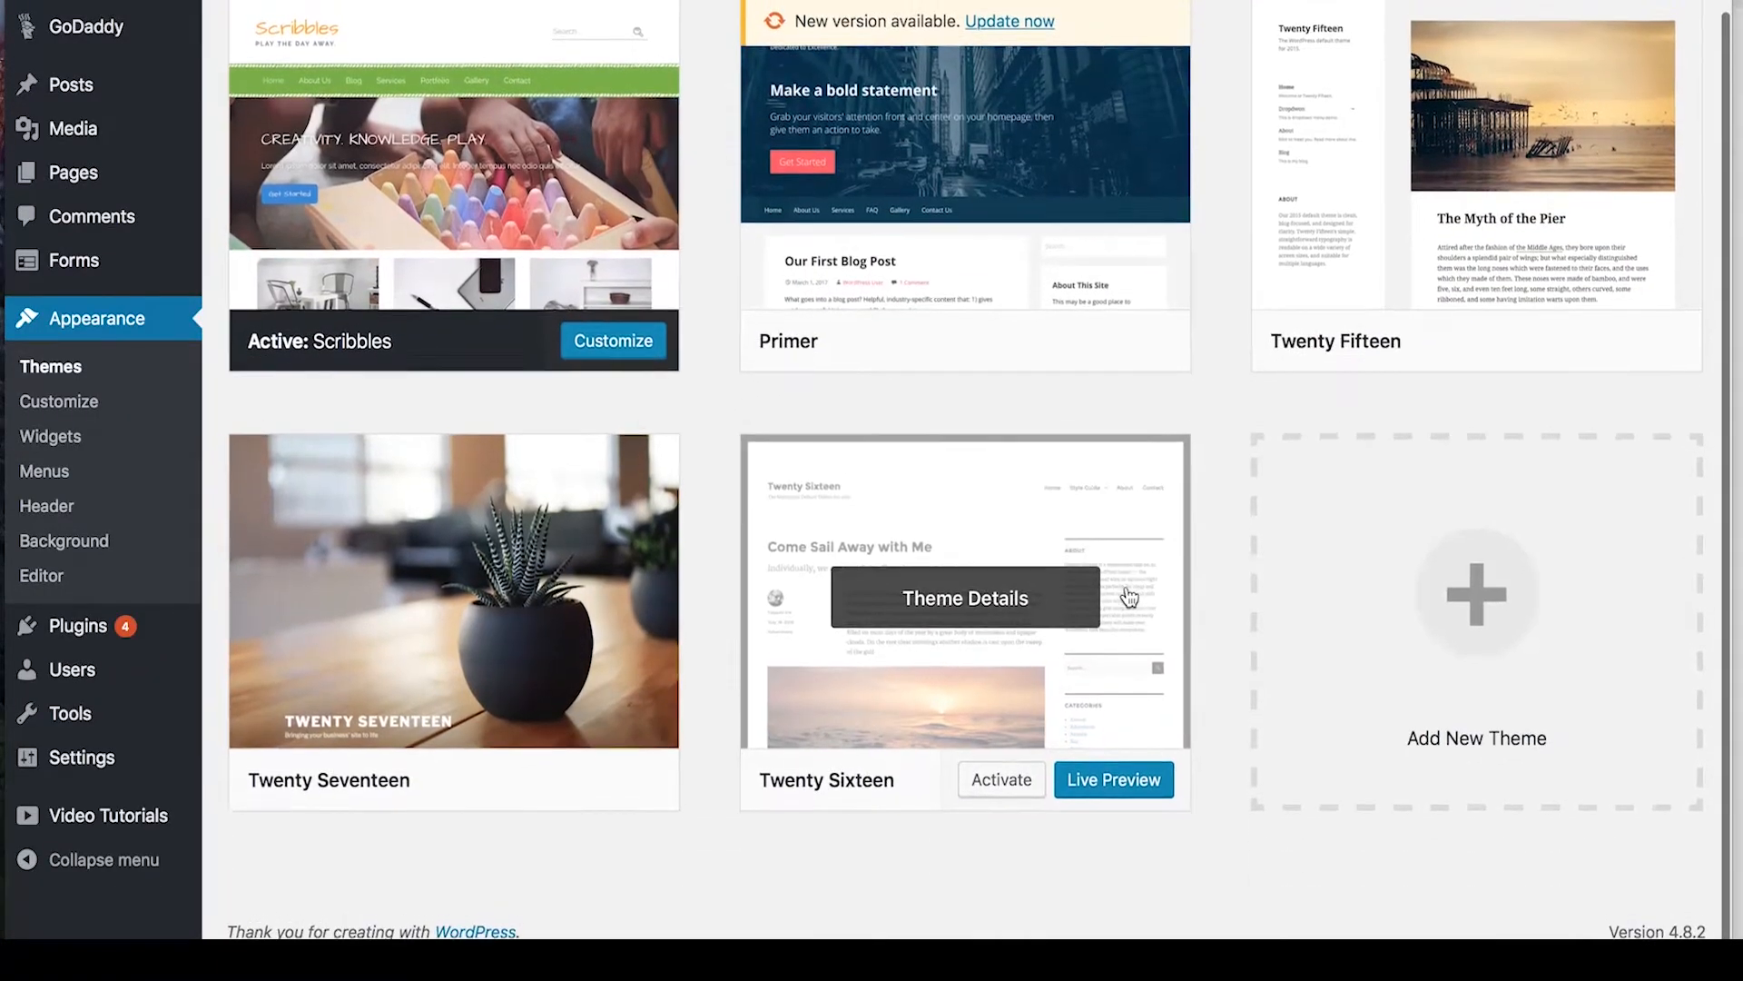
scroll(1126, 586, up, 3)
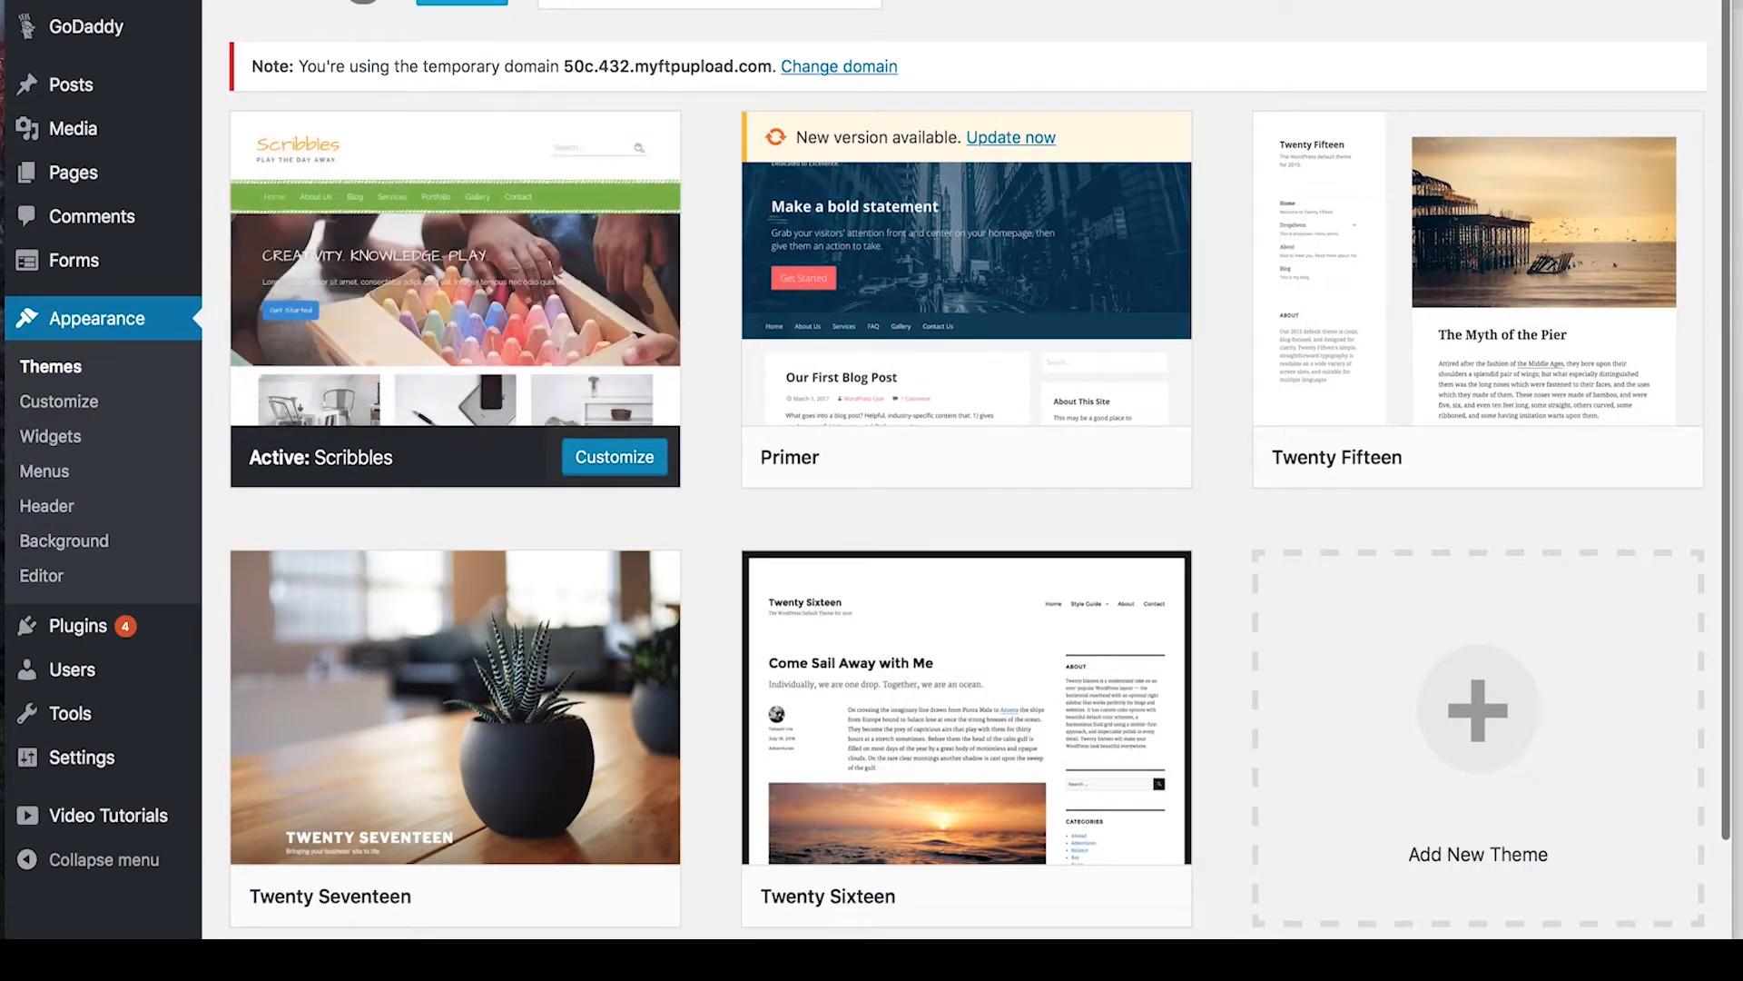
- Open the catalog for adding new themes and browse the themes available to install
click(457, 2)
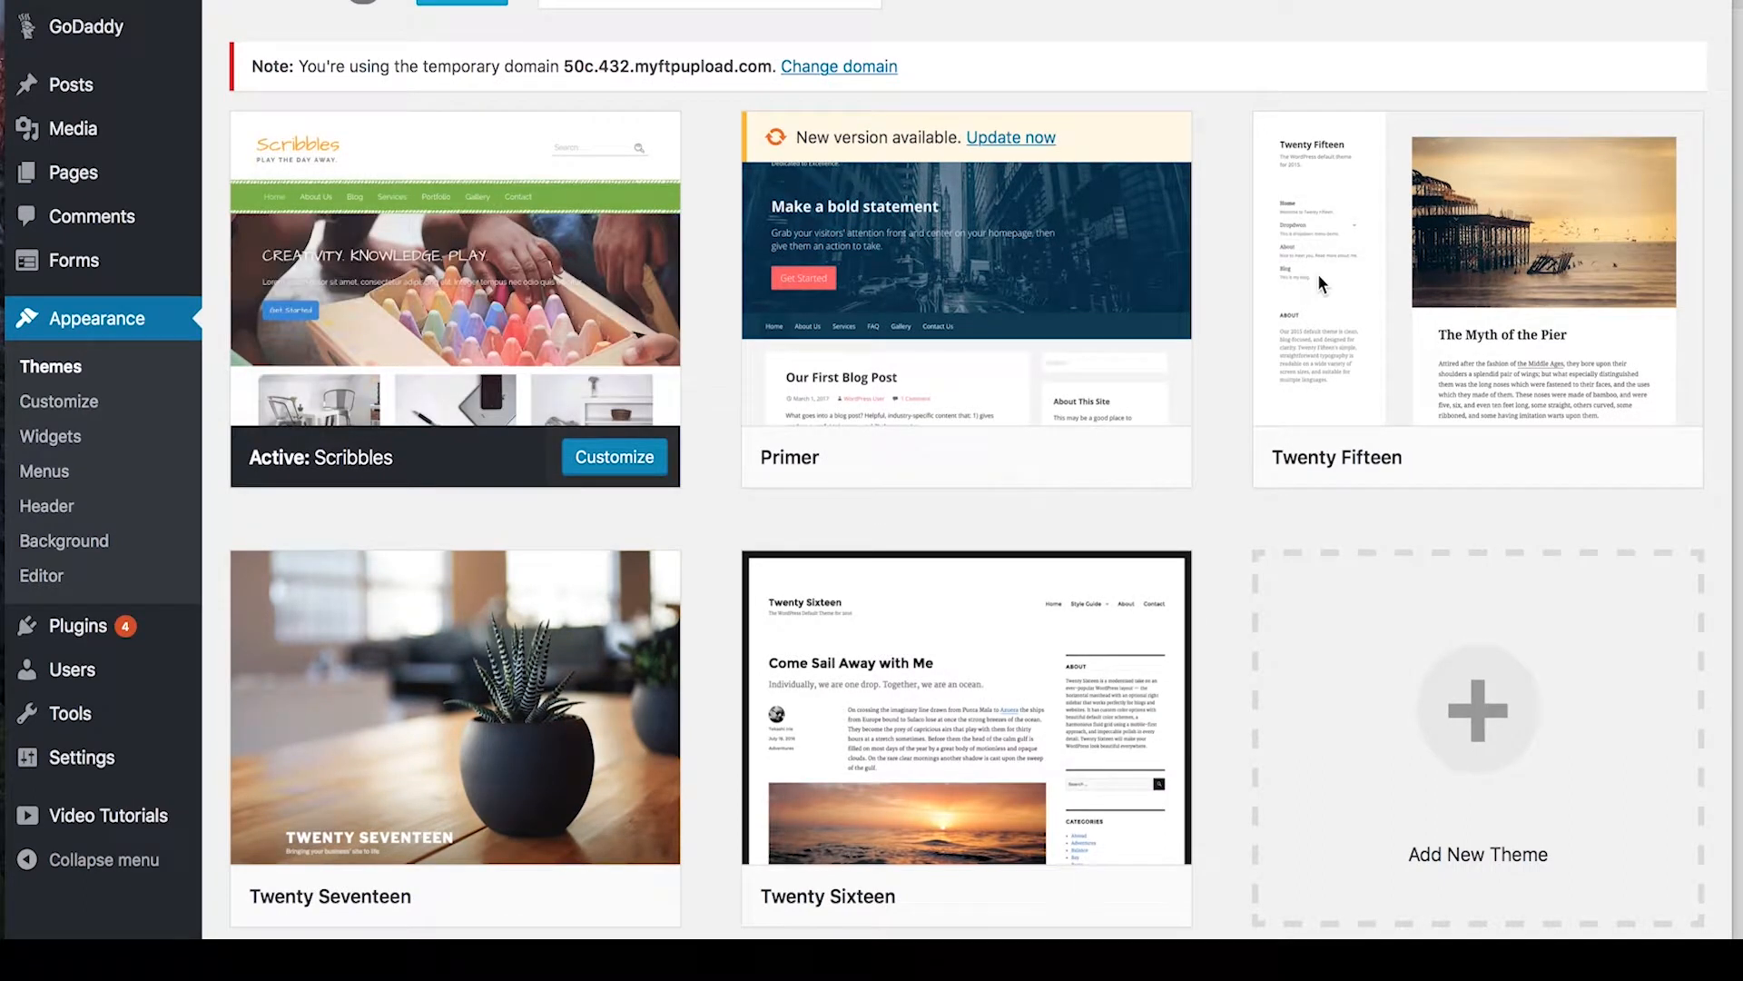
scroll(944, 590, down, 5)
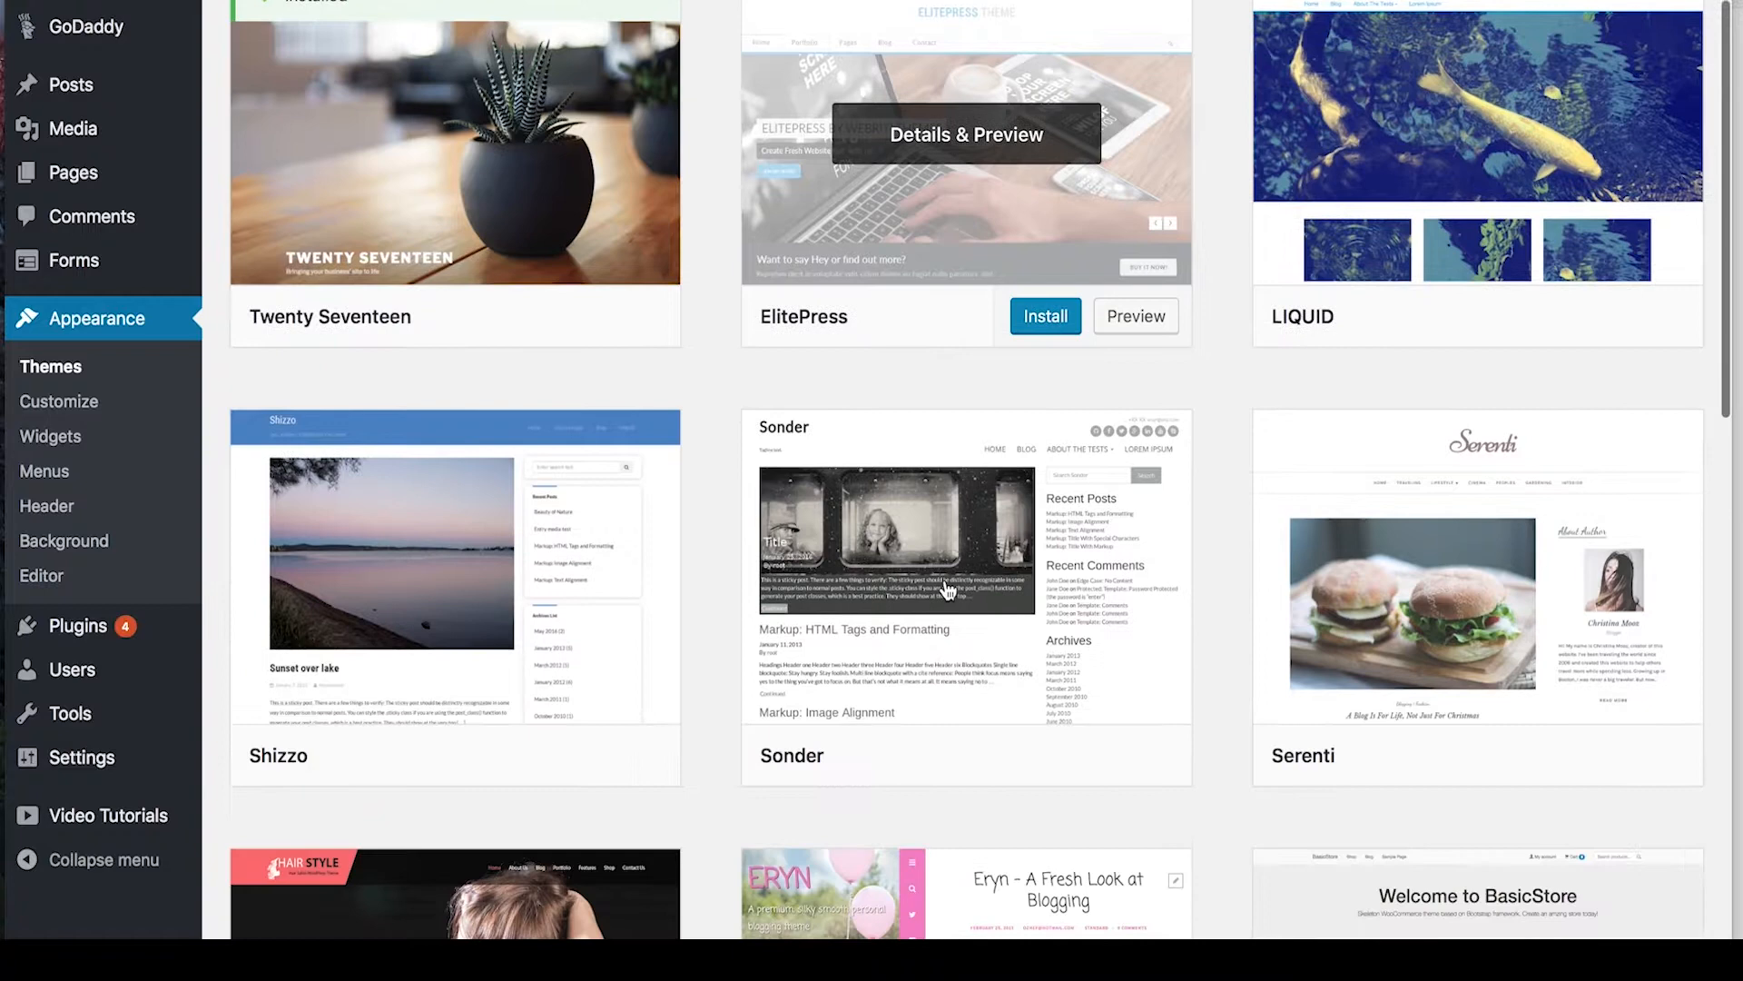
scroll(947, 591, down, 10)
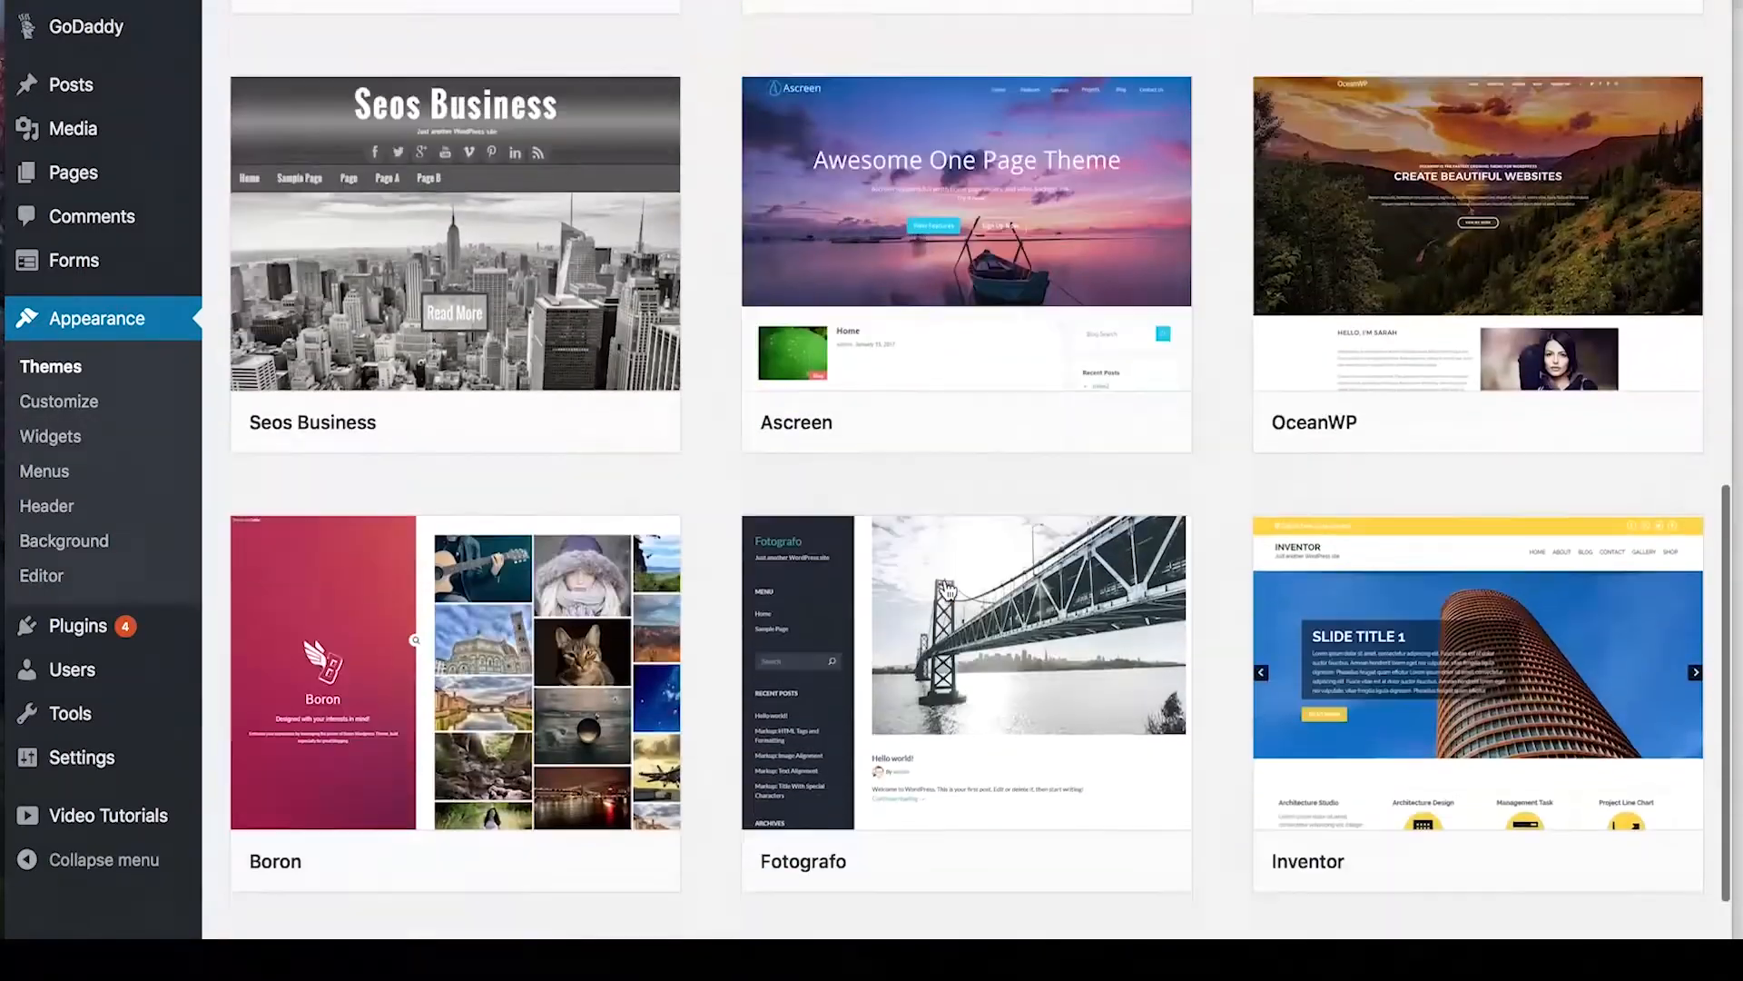
scroll(945, 590, up, 15)
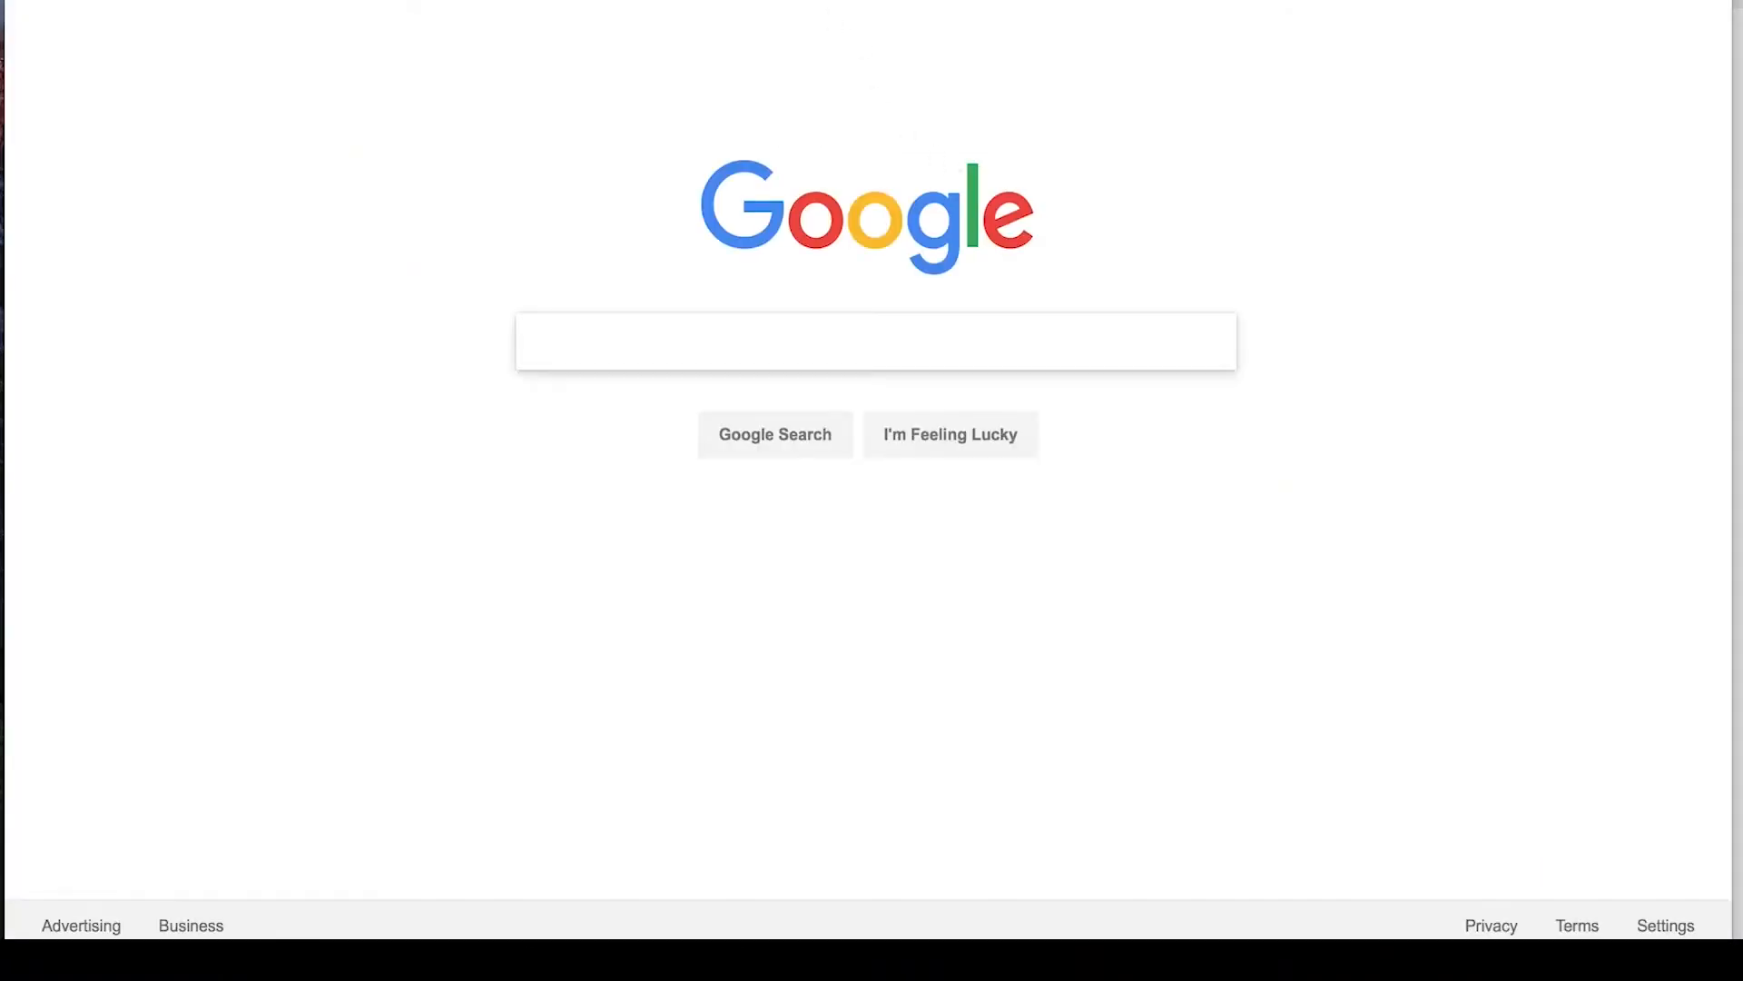
- Switch to the Envato Market site and look over its theme categories and featured templates of the week
click(542, 2)
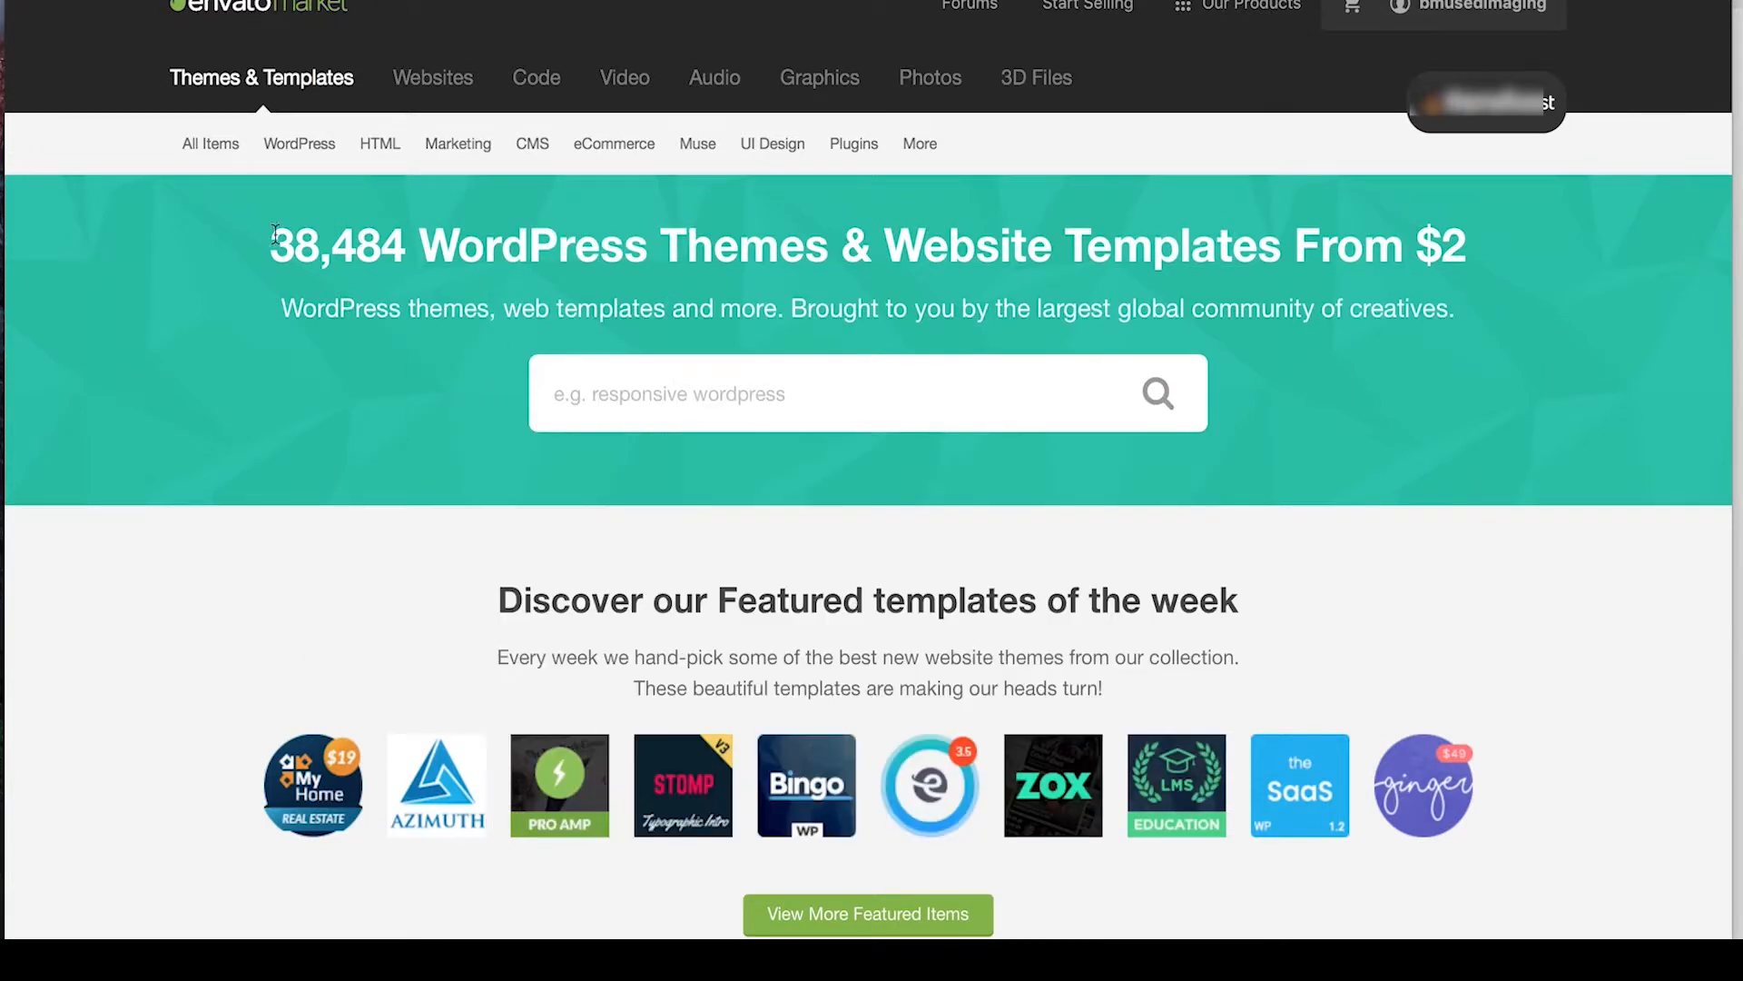
mouse_move(905, 154)
mouse_move(338, 136)
mouse_move(430, 152)
scroll(1067, 171, down, 7)
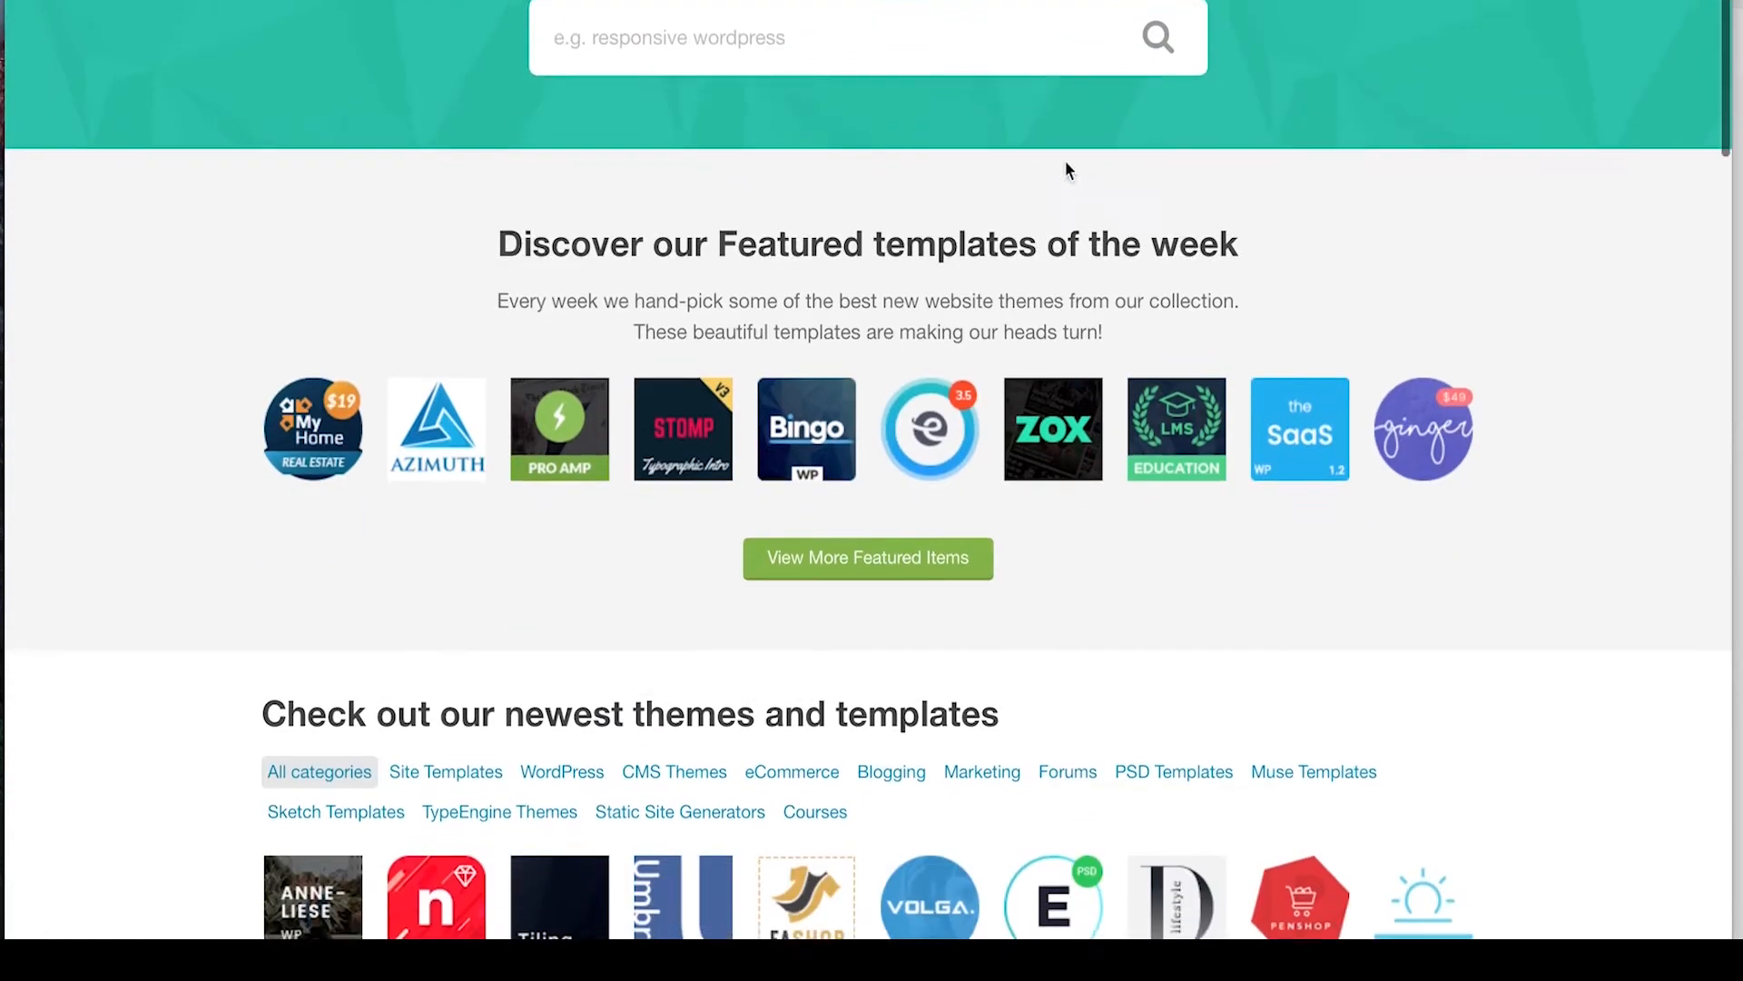
scroll(1037, 414, up, 9)
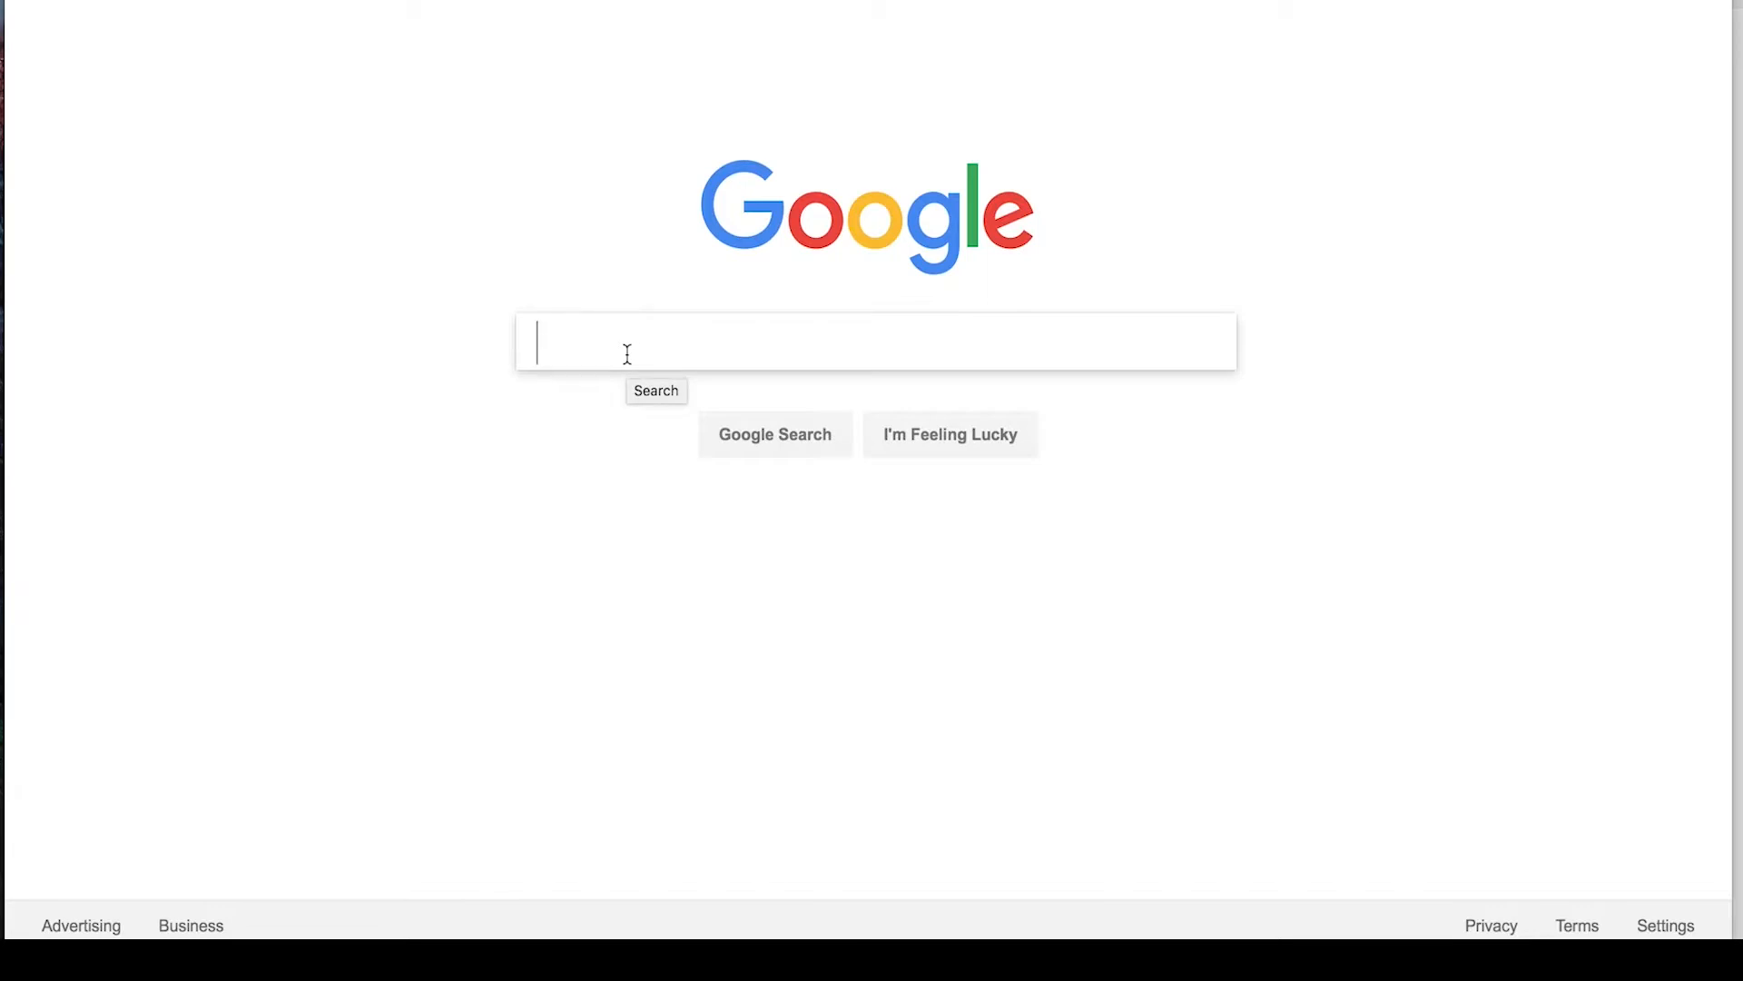
- Search Google for "best wordpress themes 2017 for bands"
text(best )
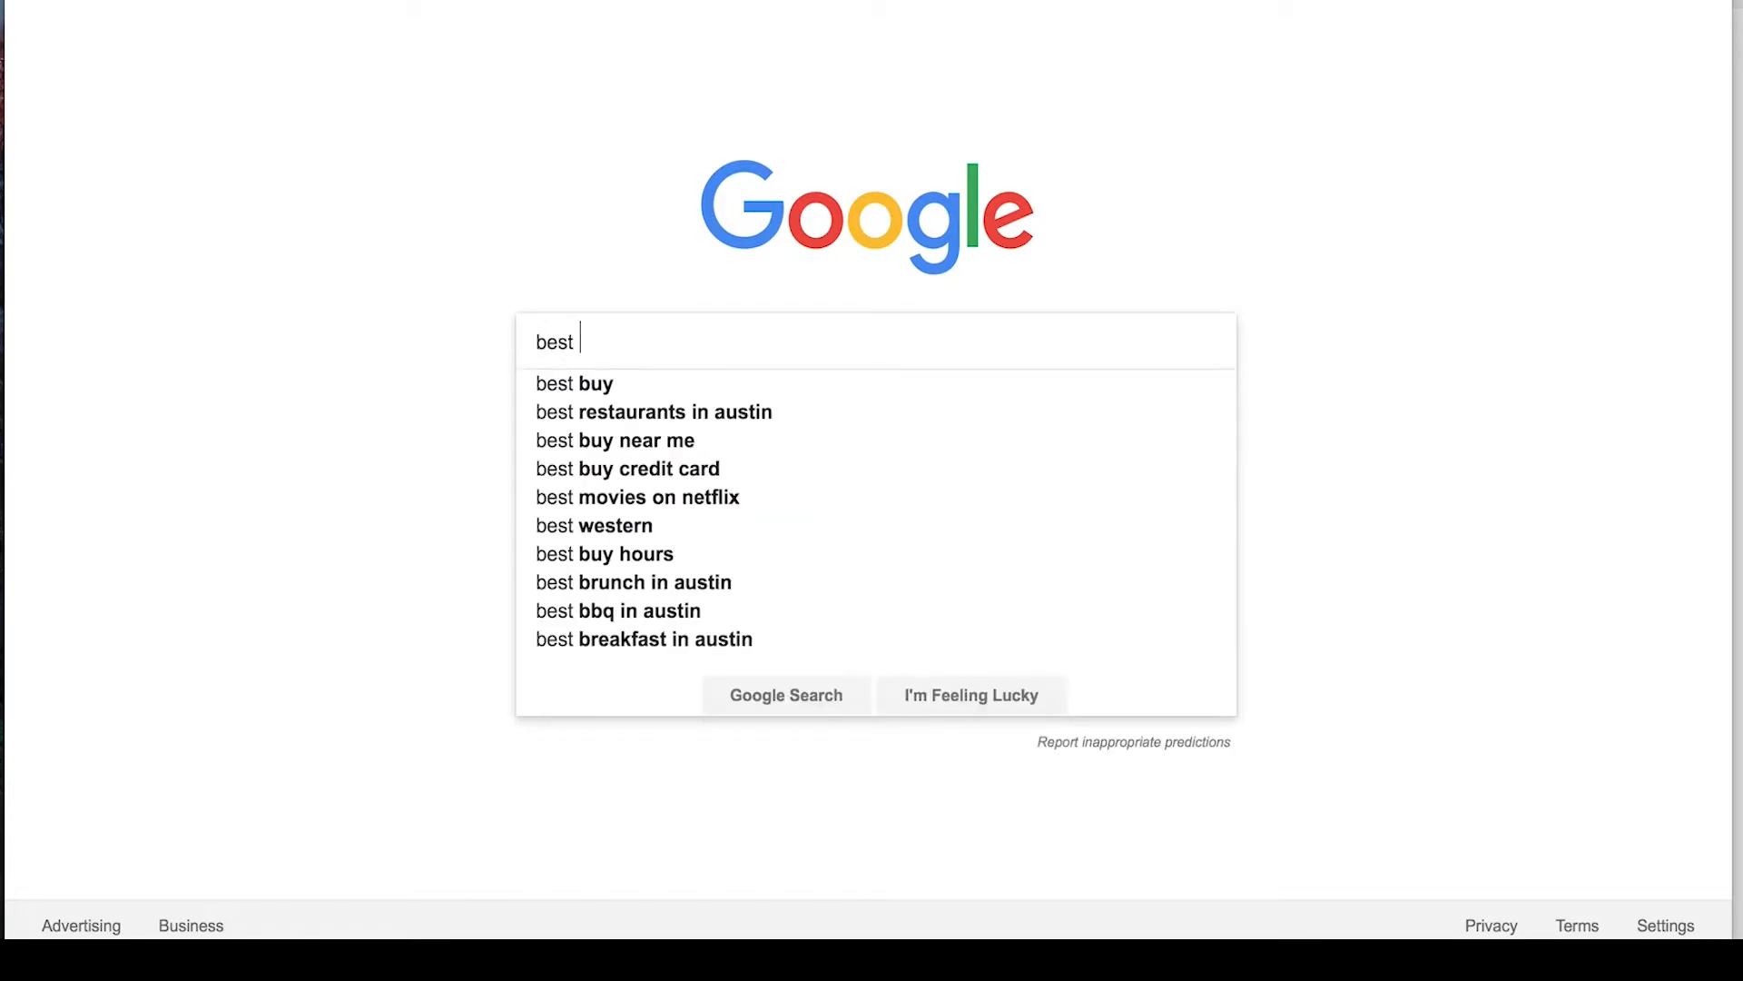
text(wordpress)
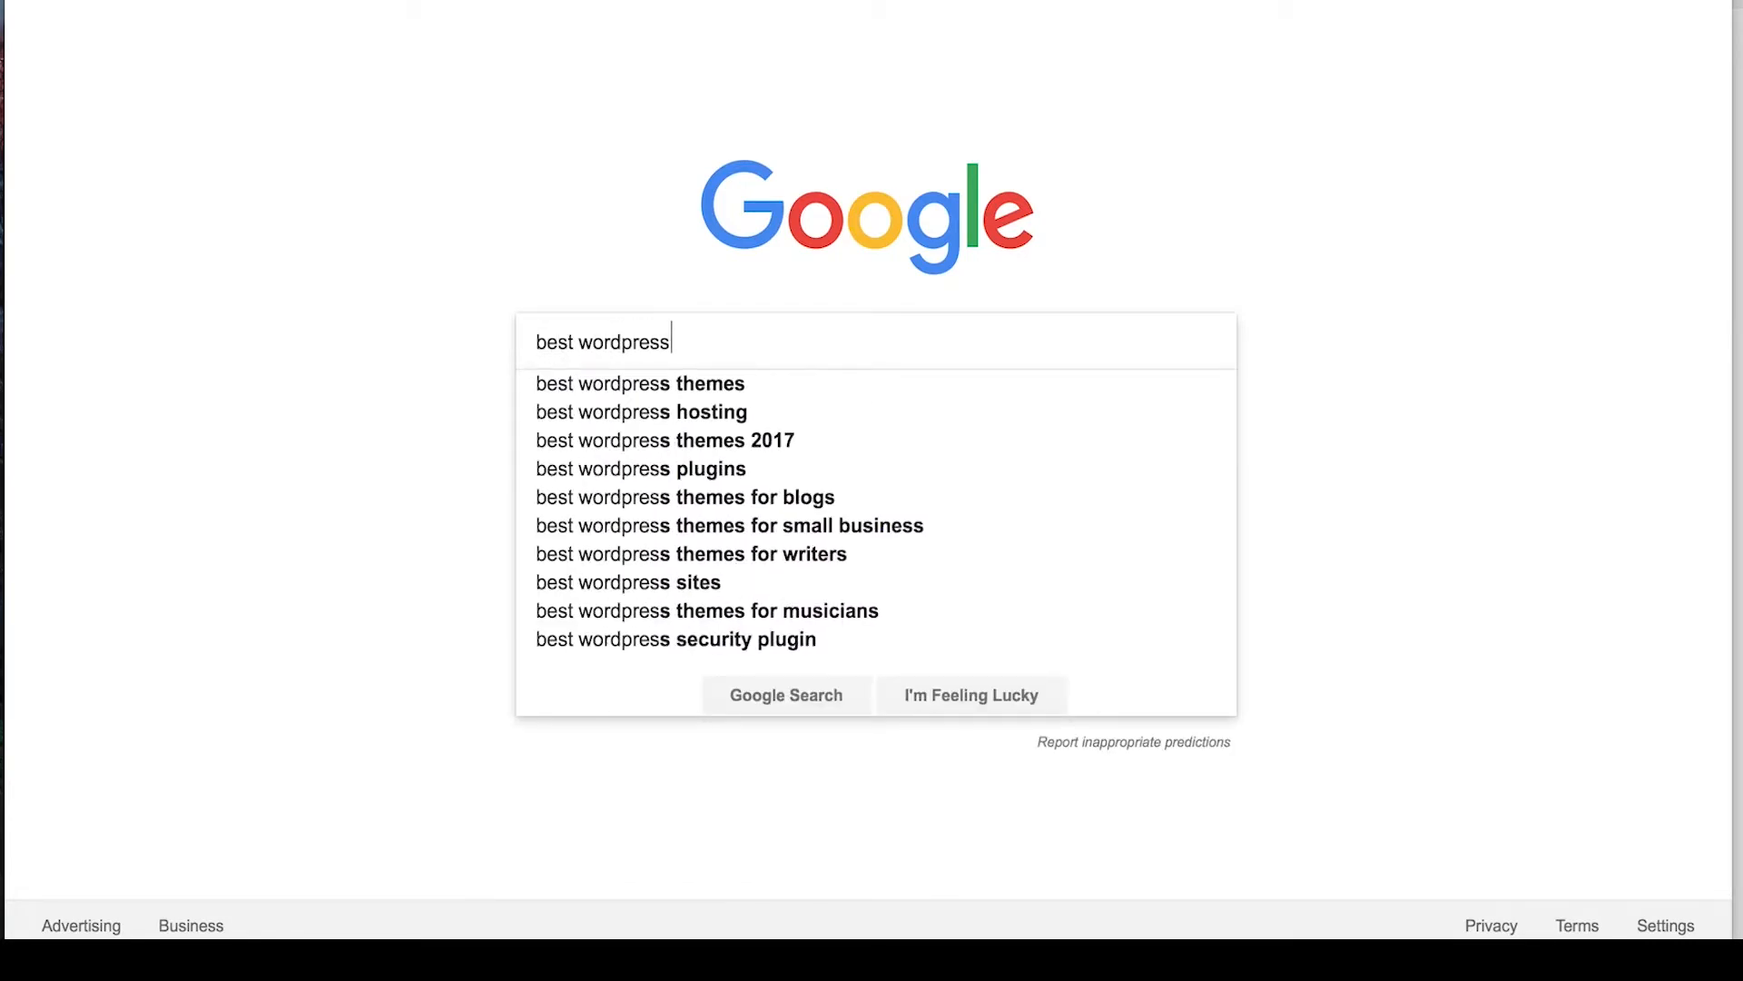
text( themes 2017)
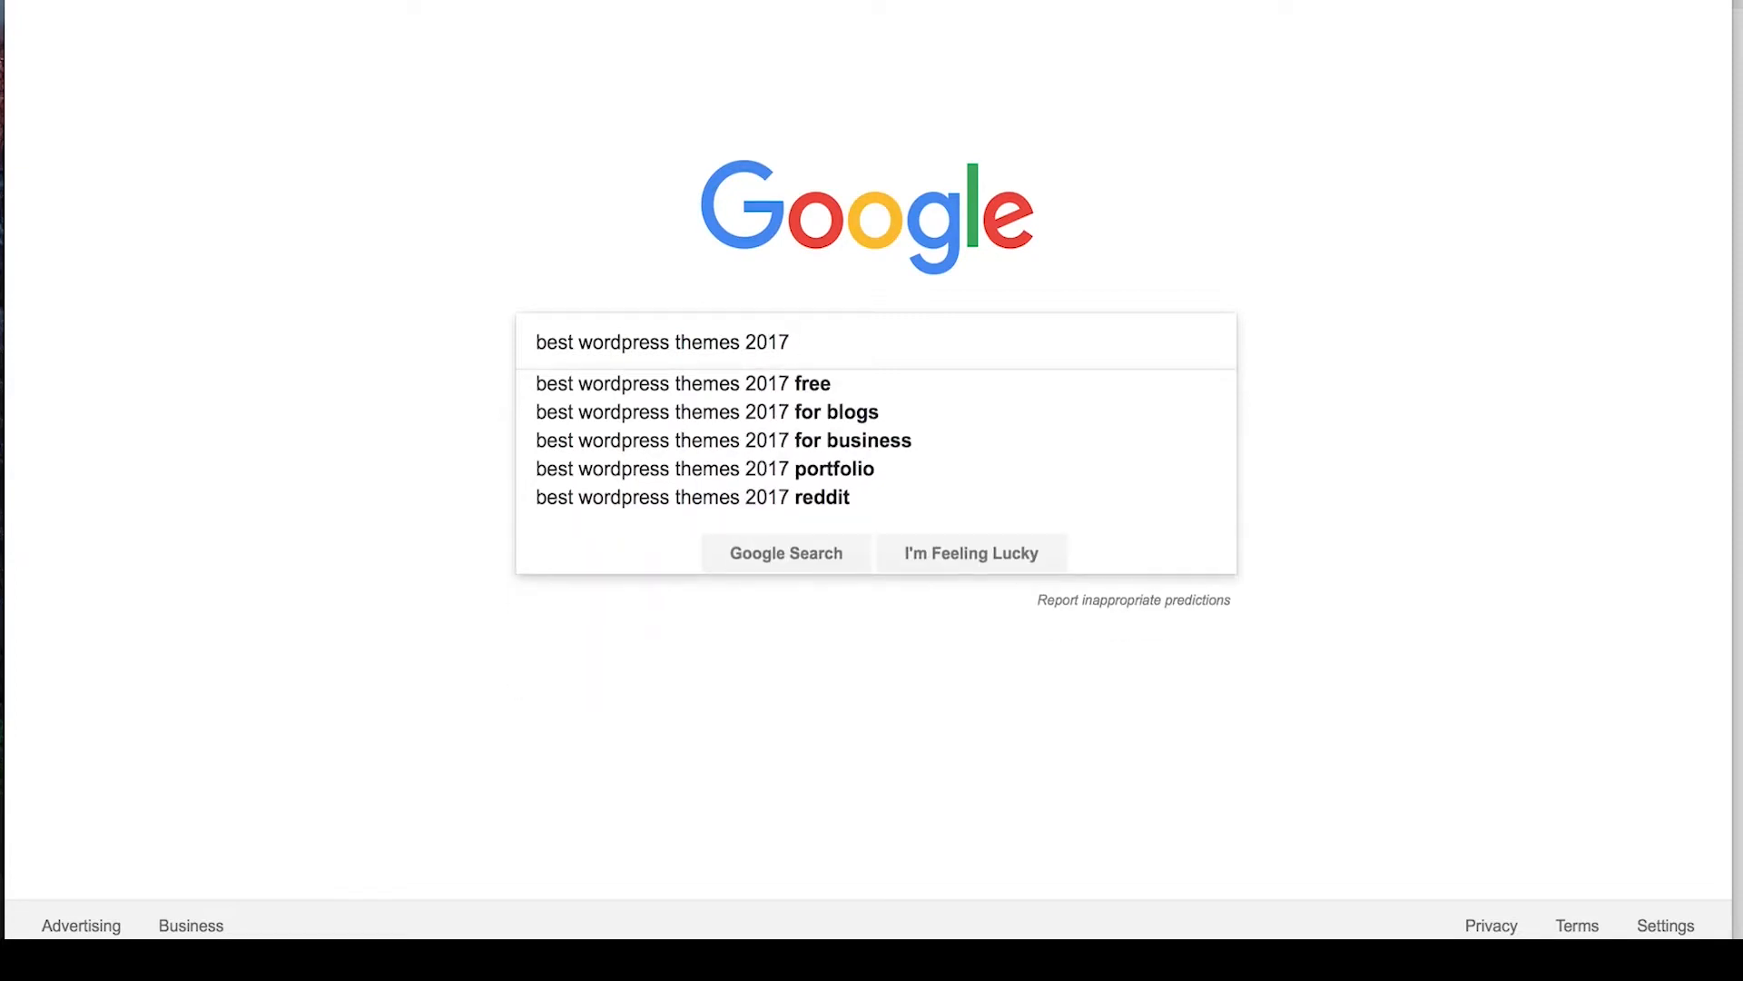
text( for ban)
key(Return)
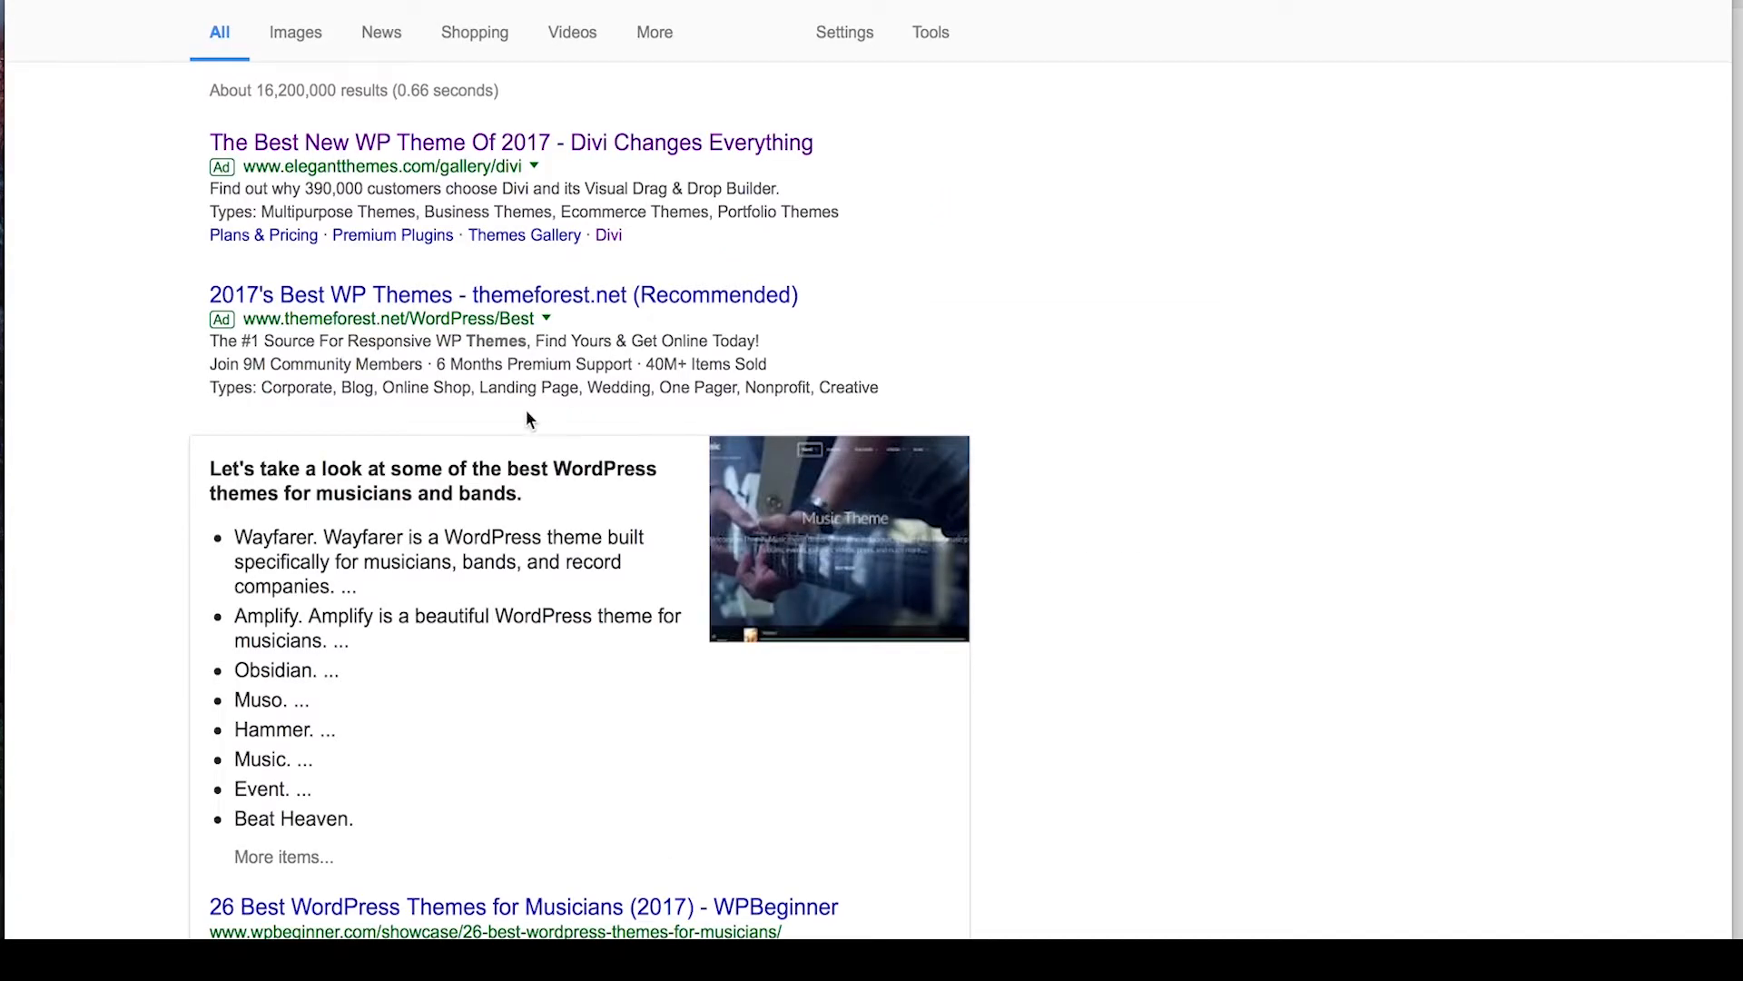
- Look through the search results and open the Colorlib article on the best WordPress themes for musicians
scroll(529, 419, down, 6)
scroll(529, 419, down, 2)
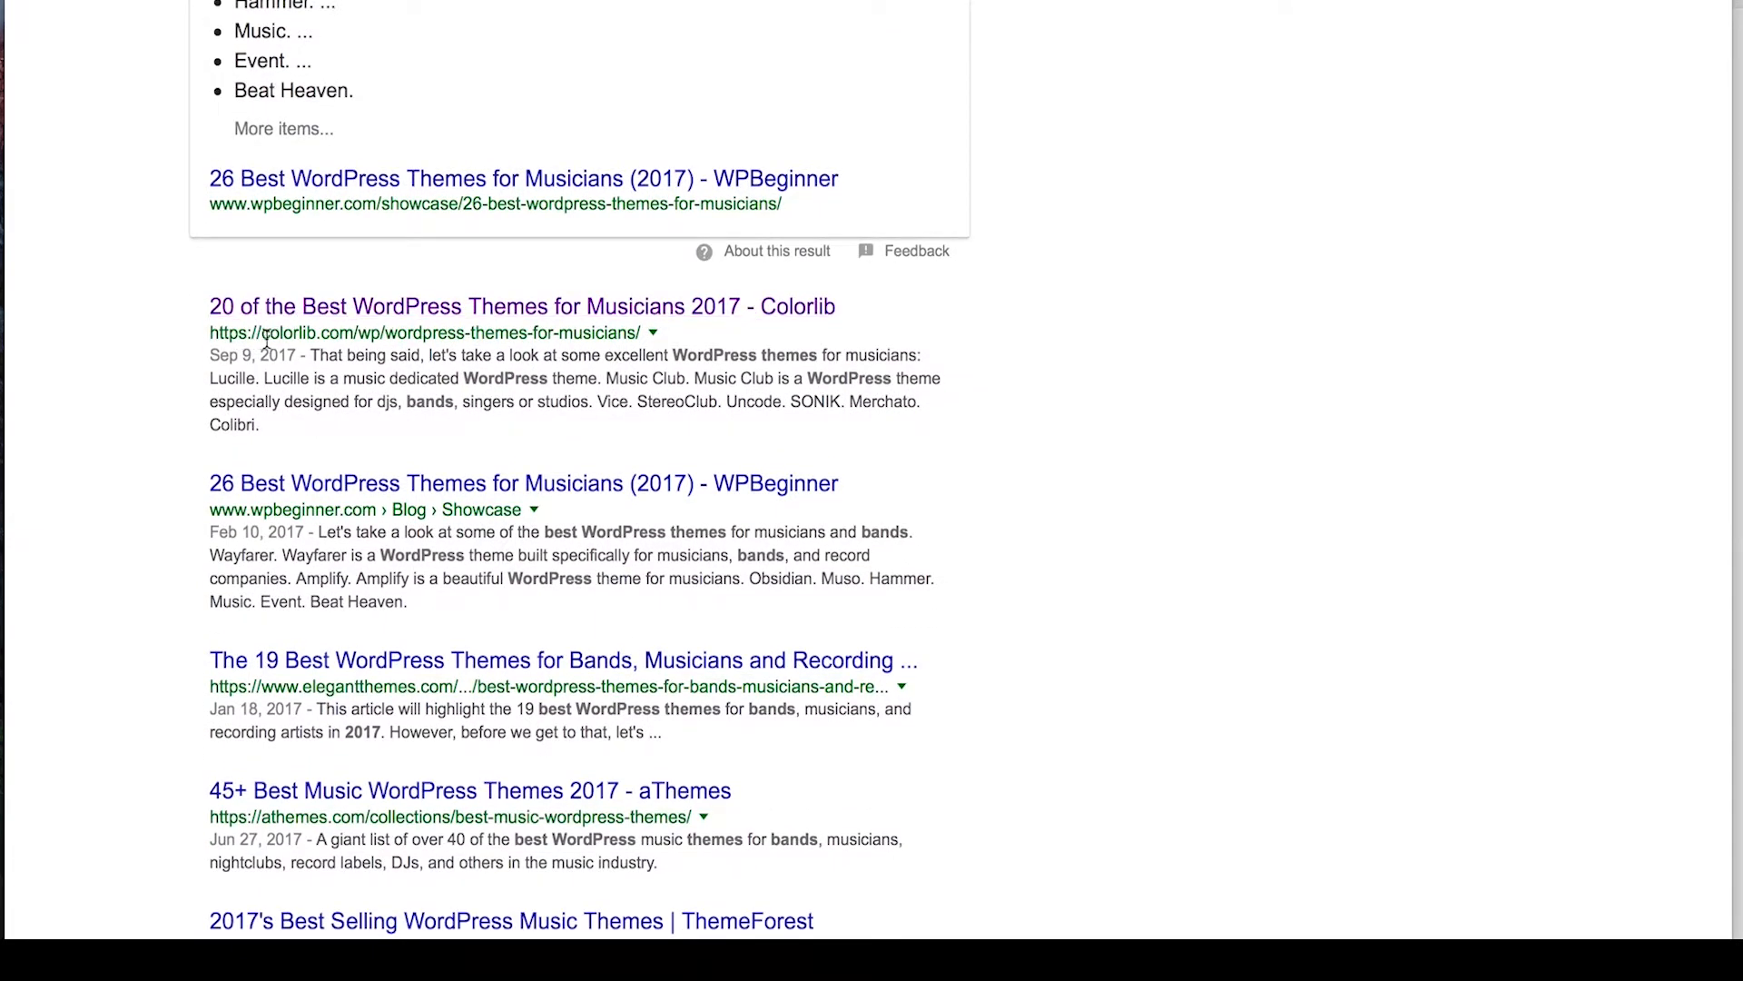
click(306, 309)
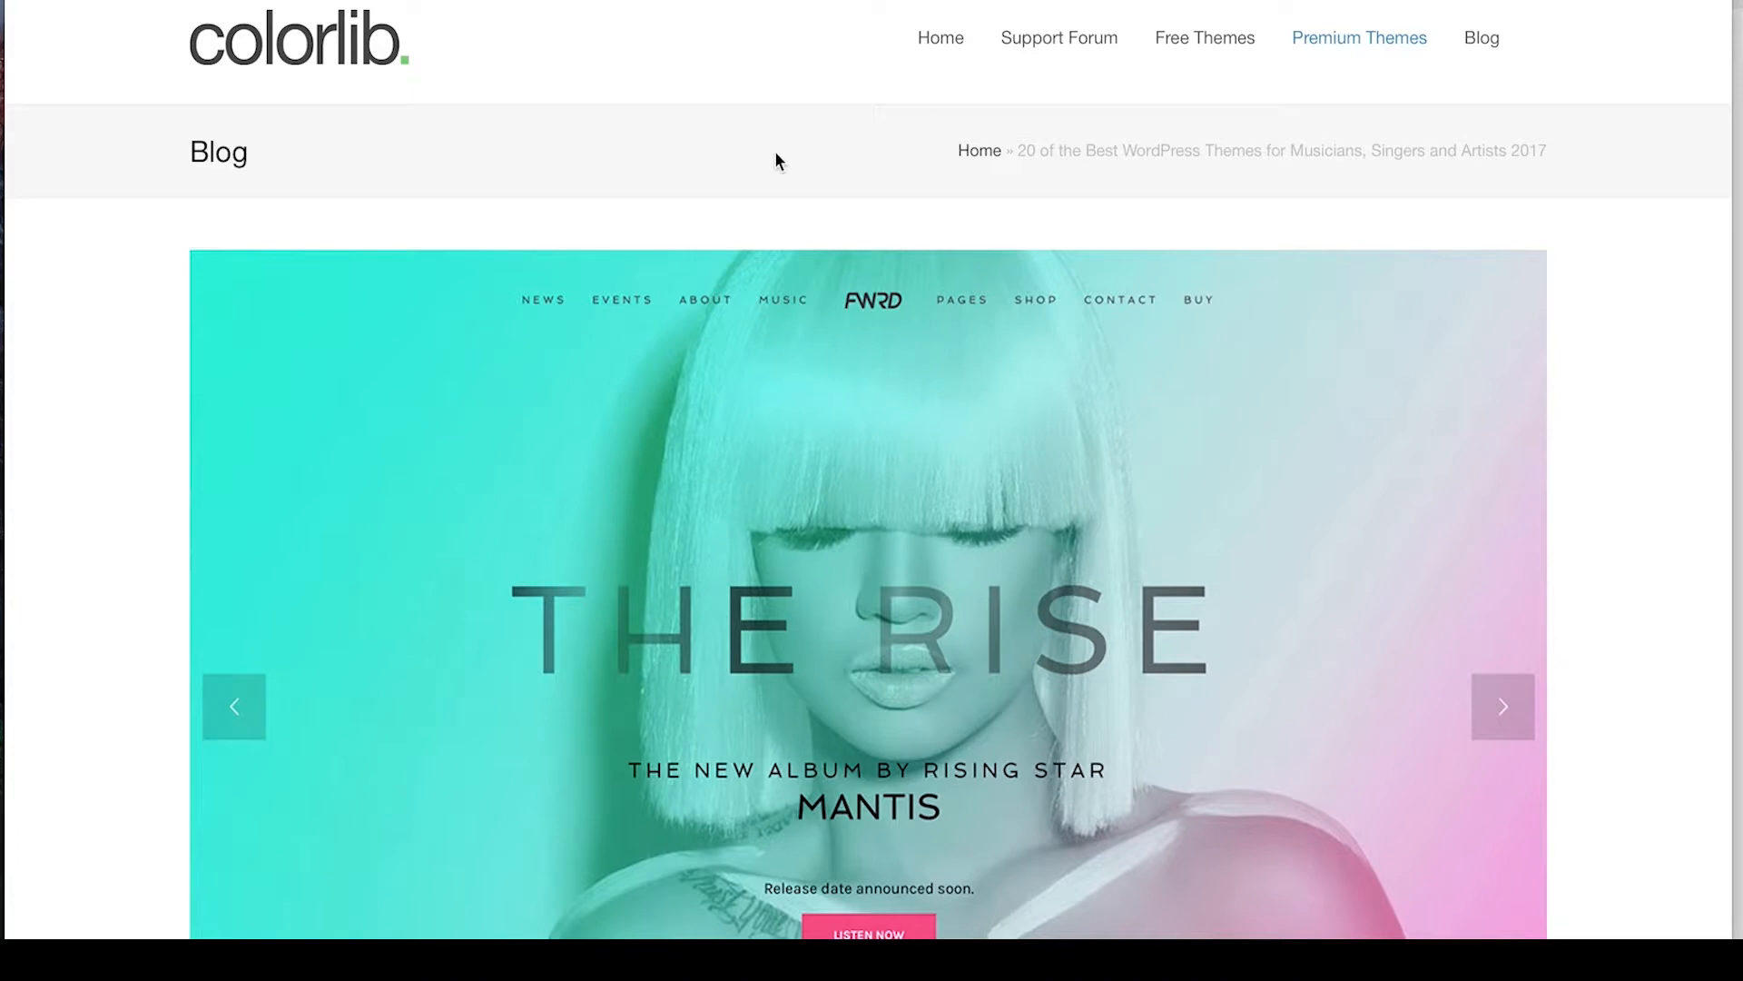
- Examine the Colorlib article's introduction and its first recommended theme, Lucille
scroll(771, 273, down, 2)
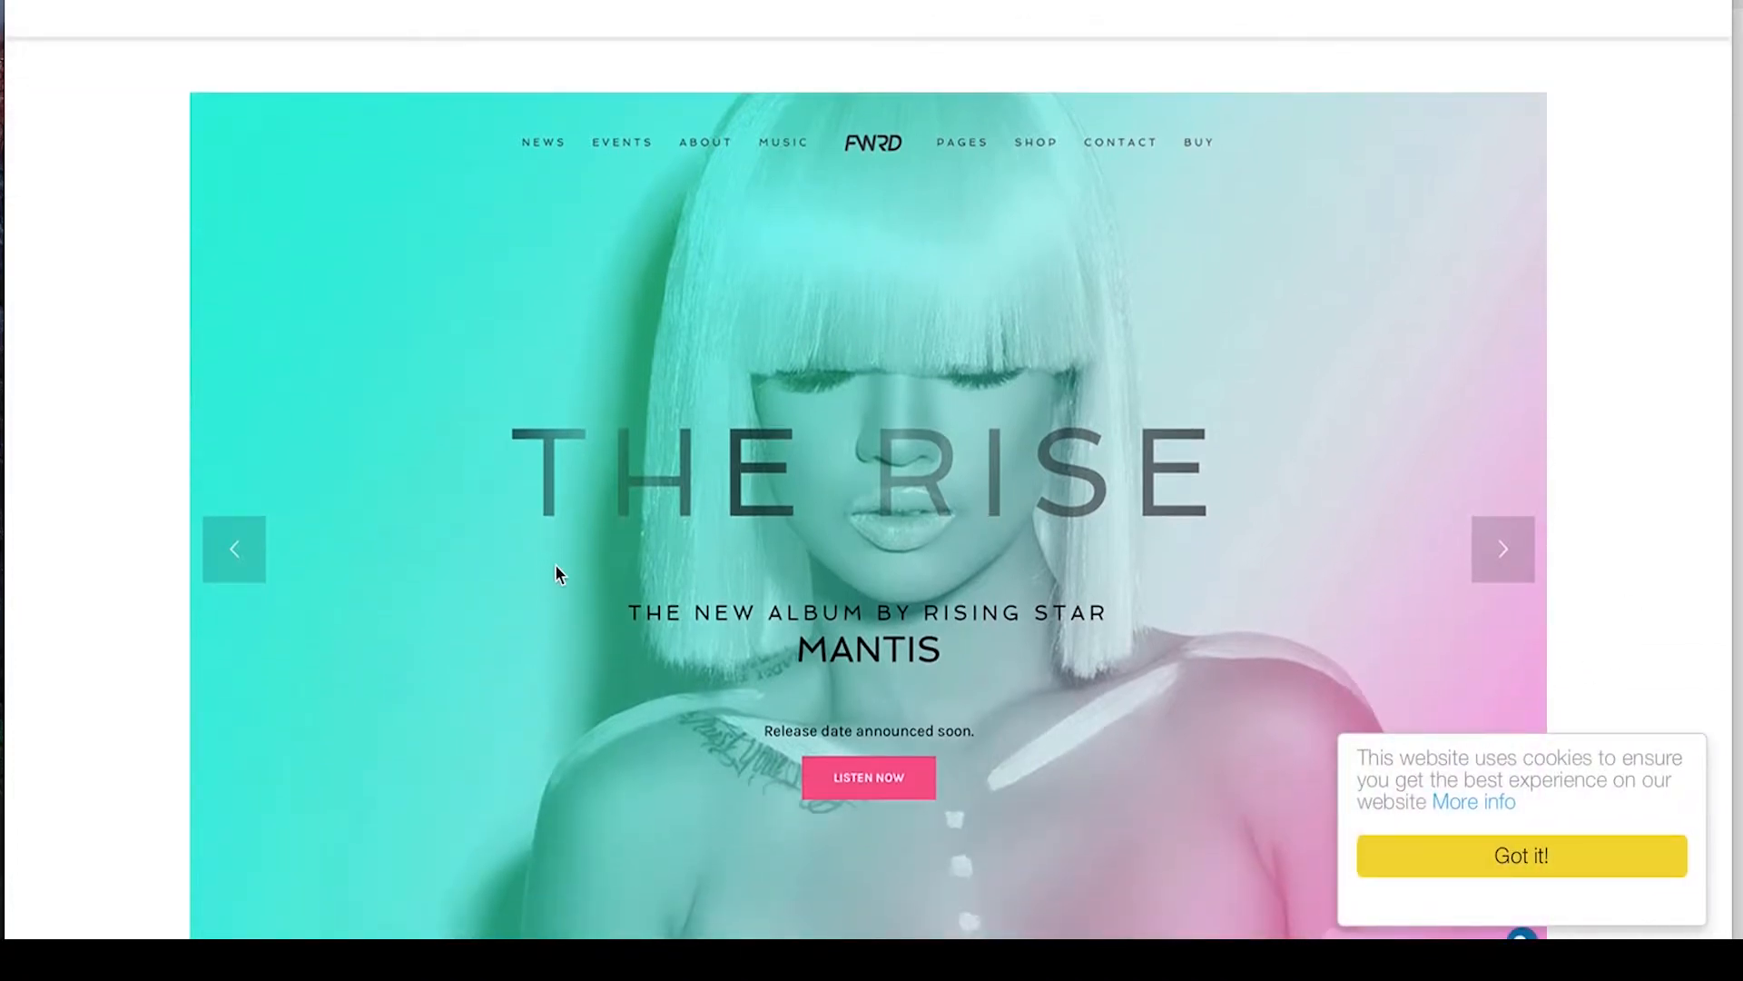
scroll(556, 566, down, 6)
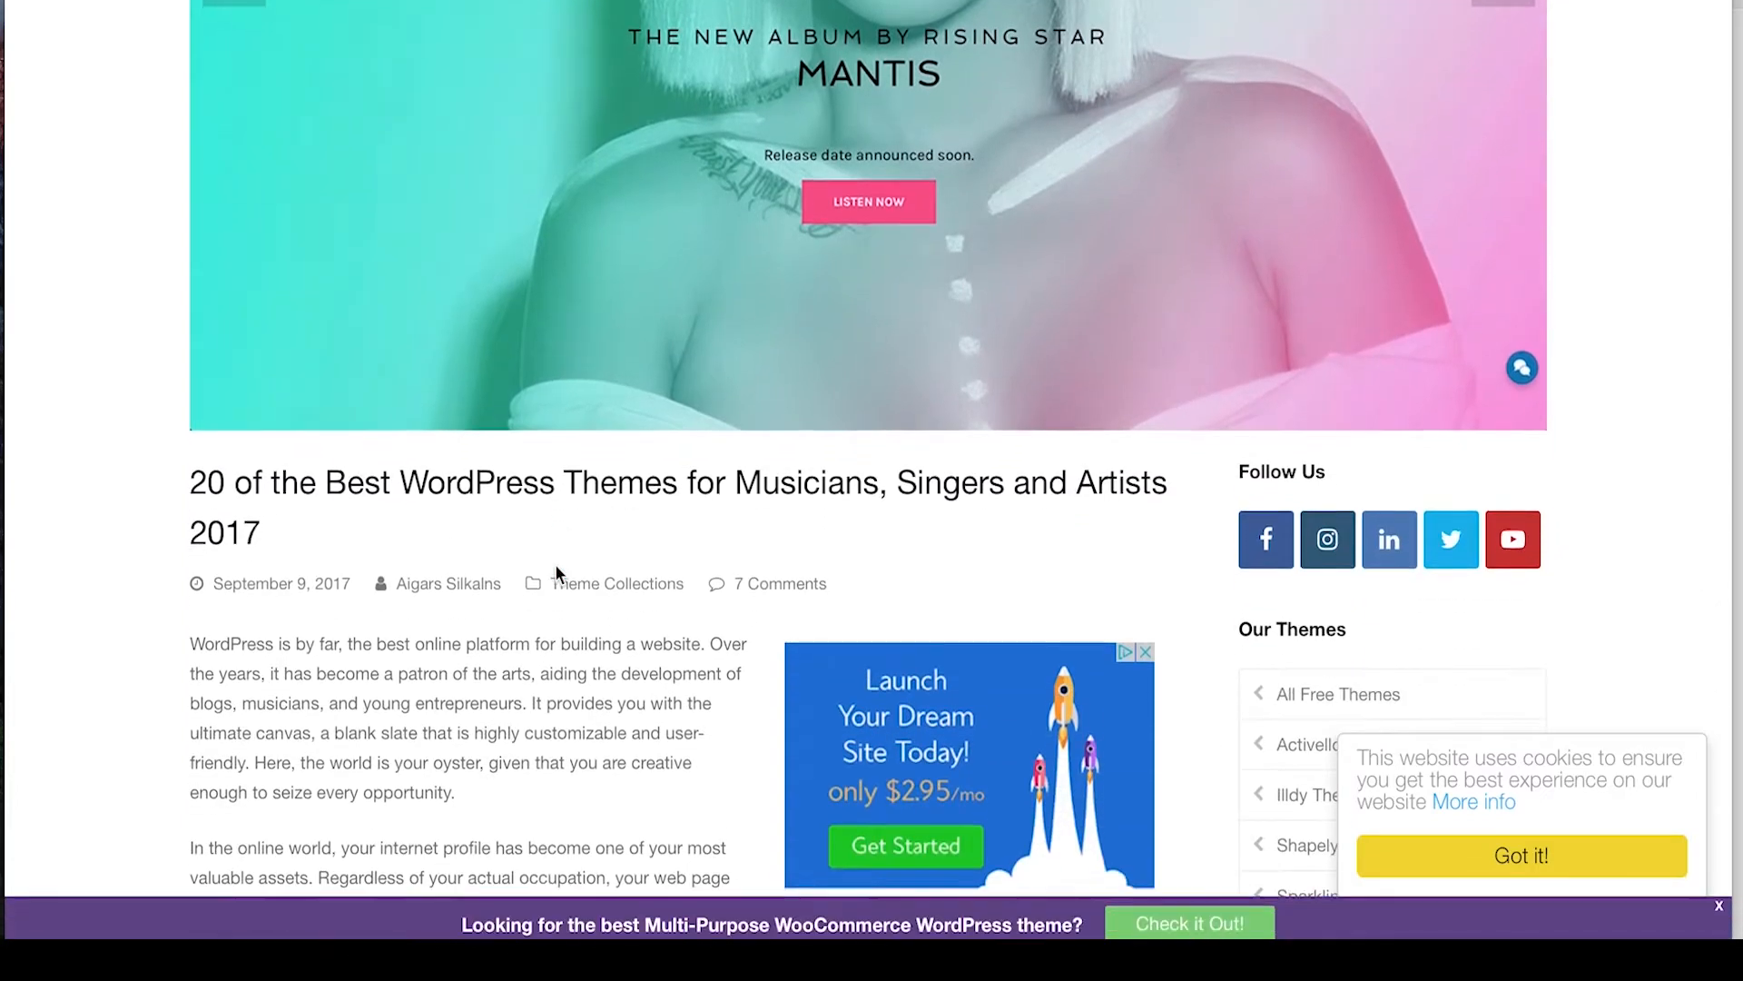
scroll(556, 572, down, 4)
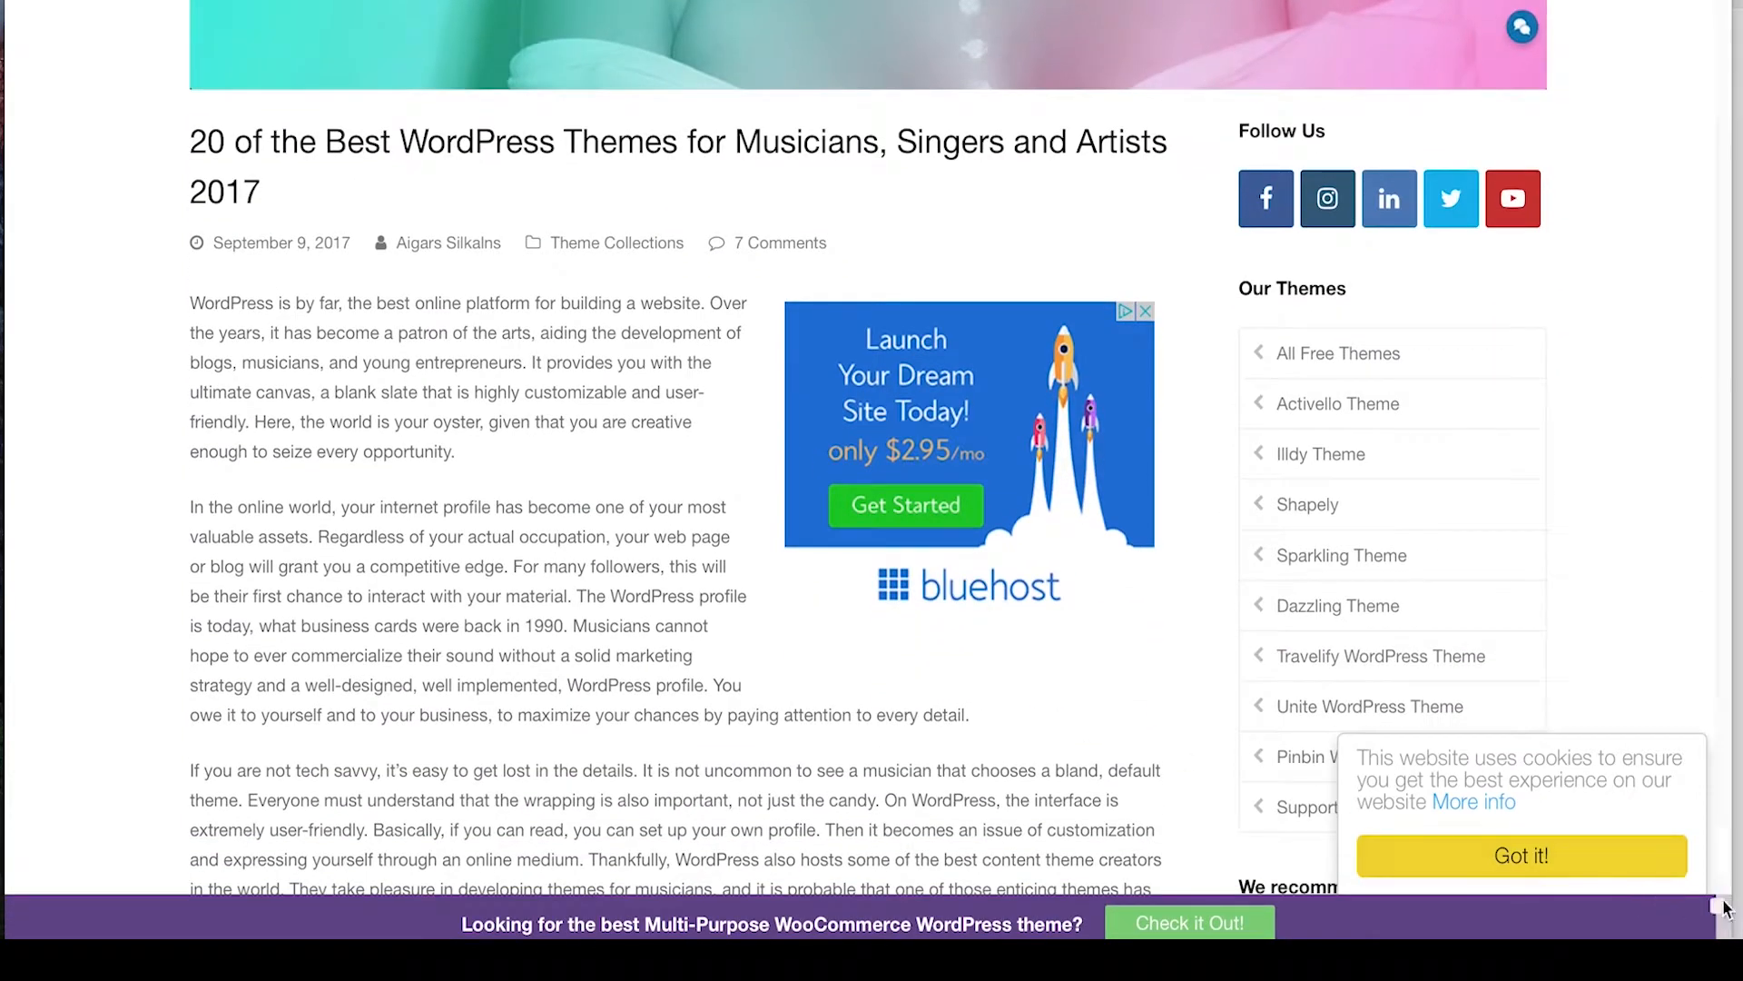
scroll(1716, 912, down, 10)
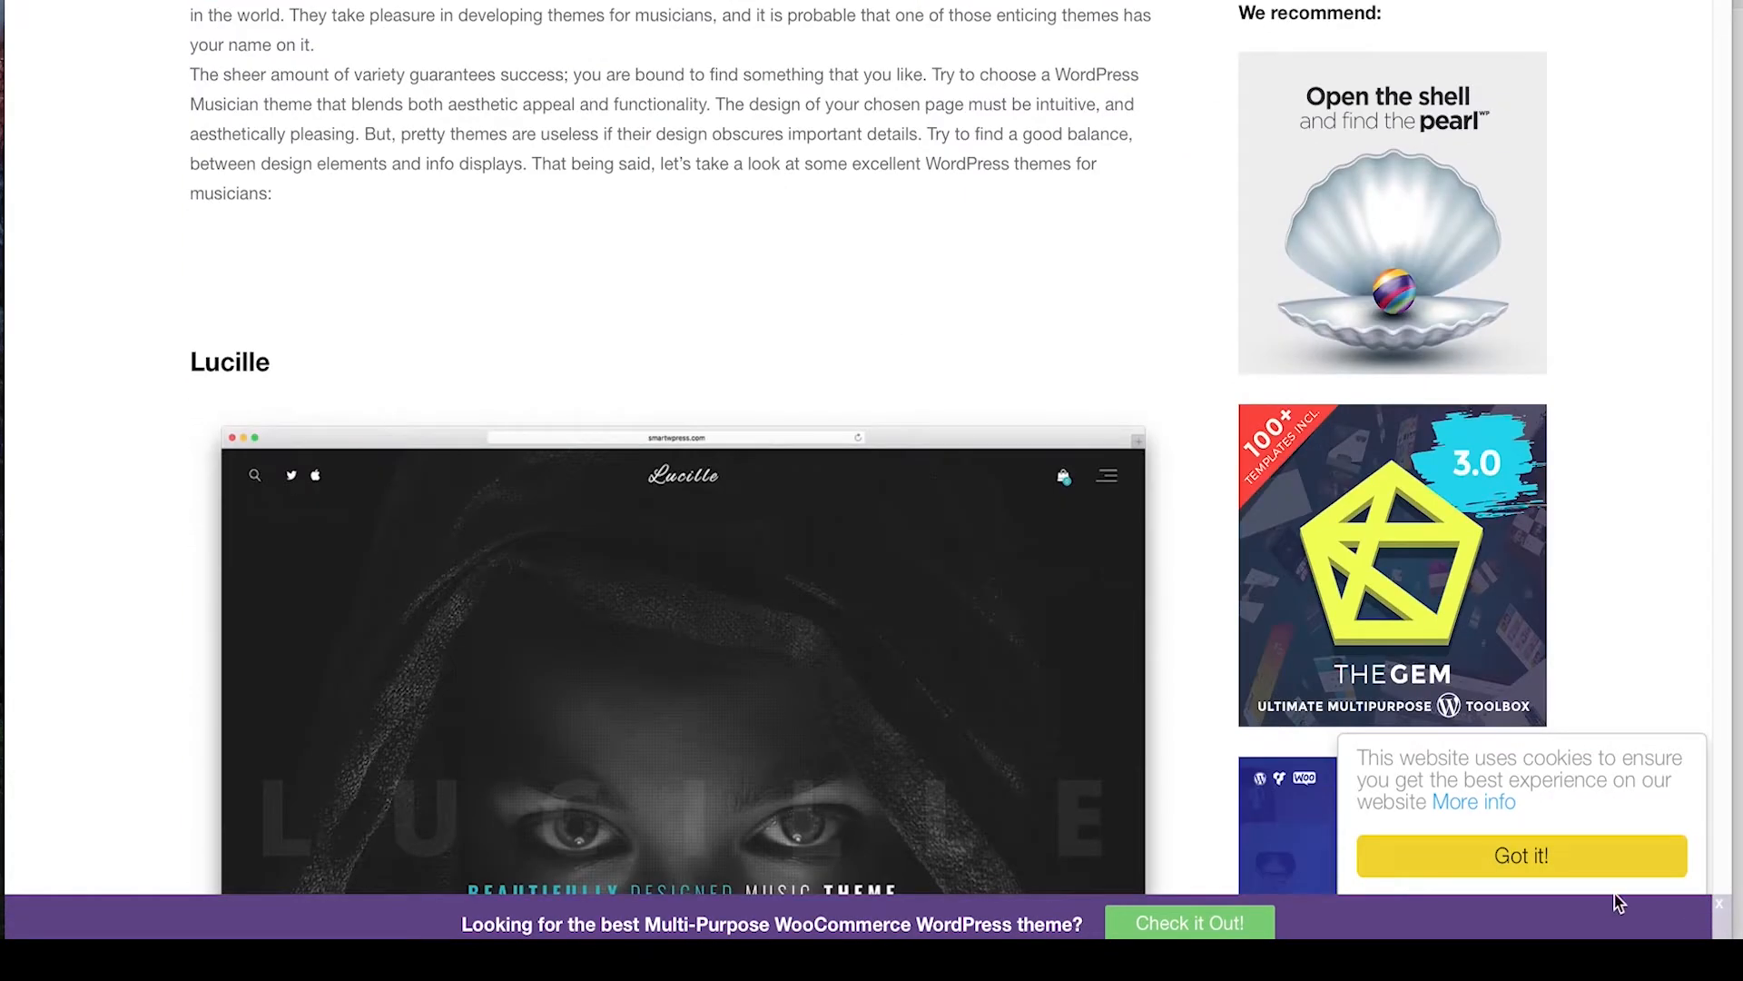
scroll(579, 189, up, 8)
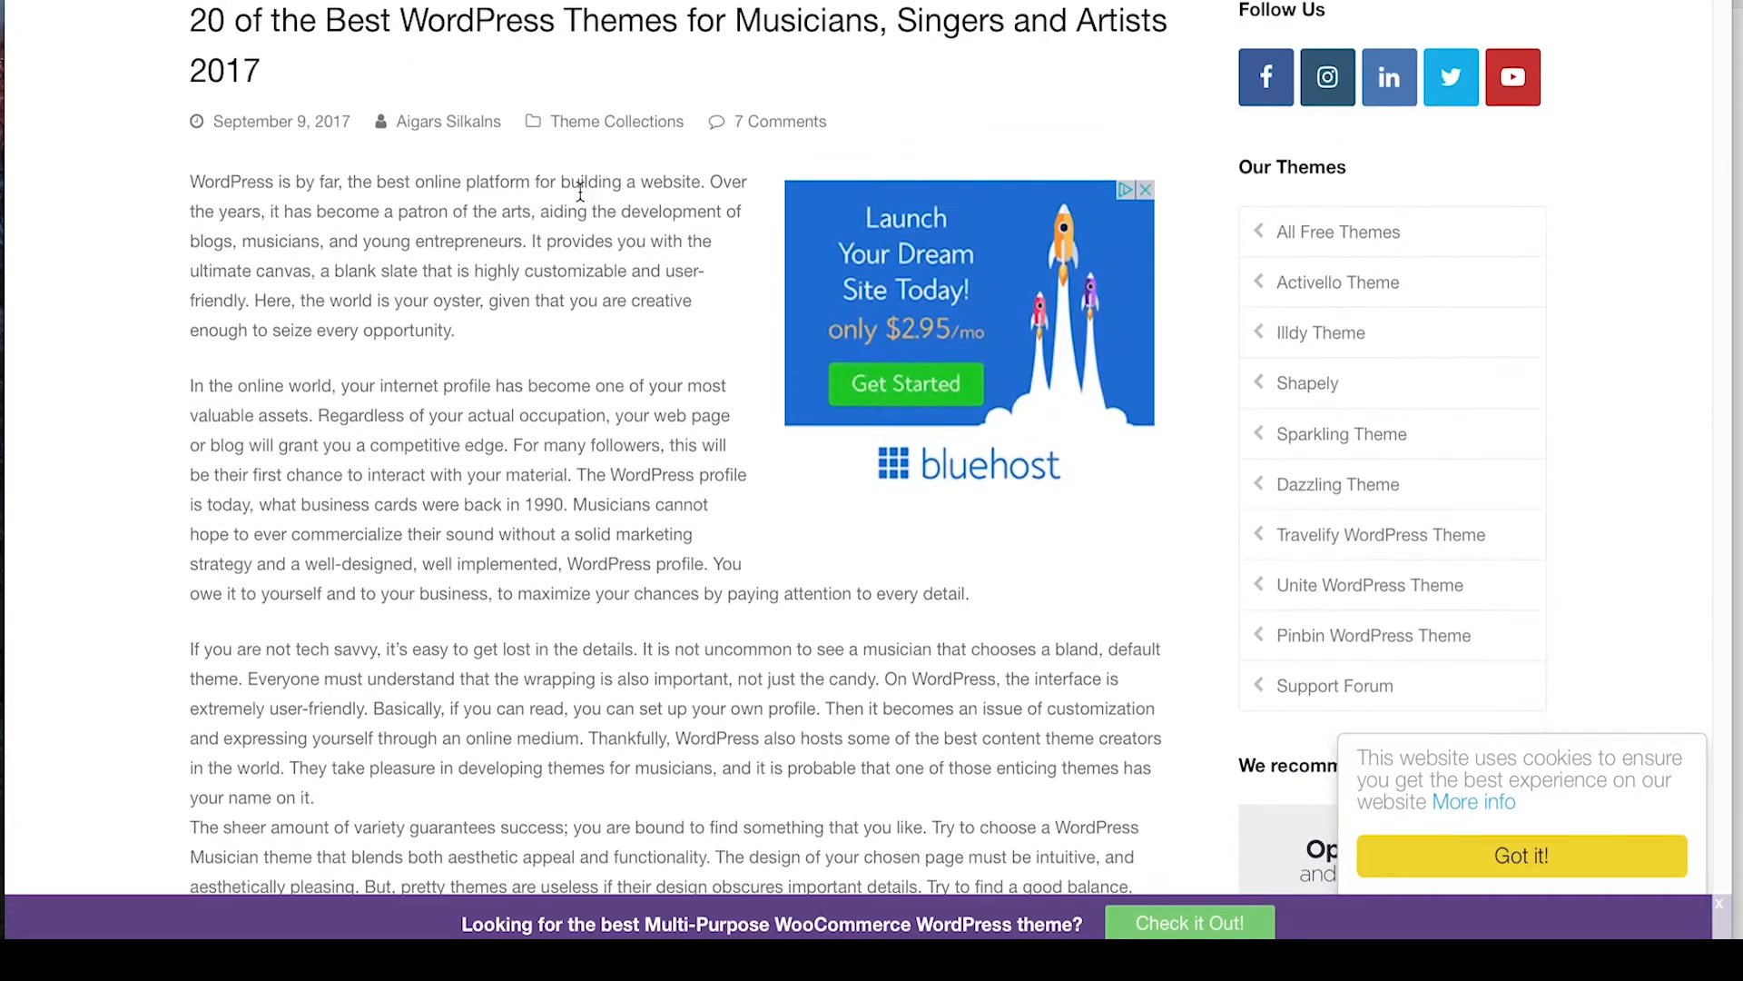
scroll(579, 189, down, 7)
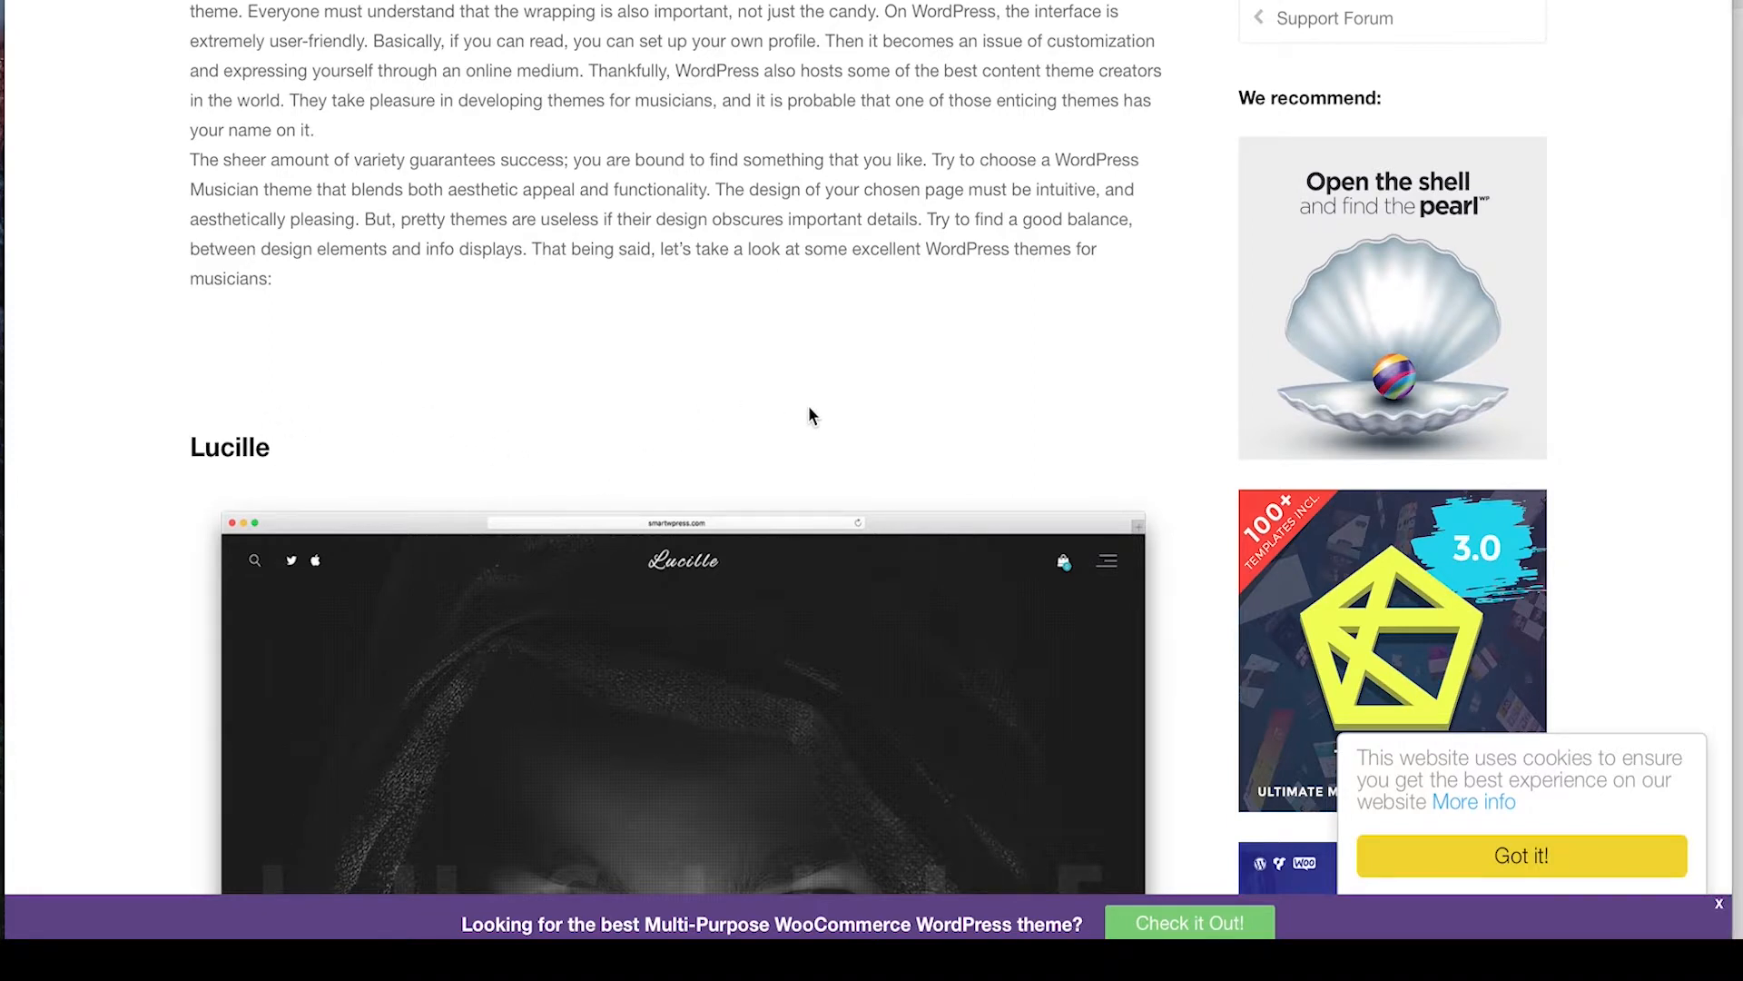
scroll(810, 415, down, 3)
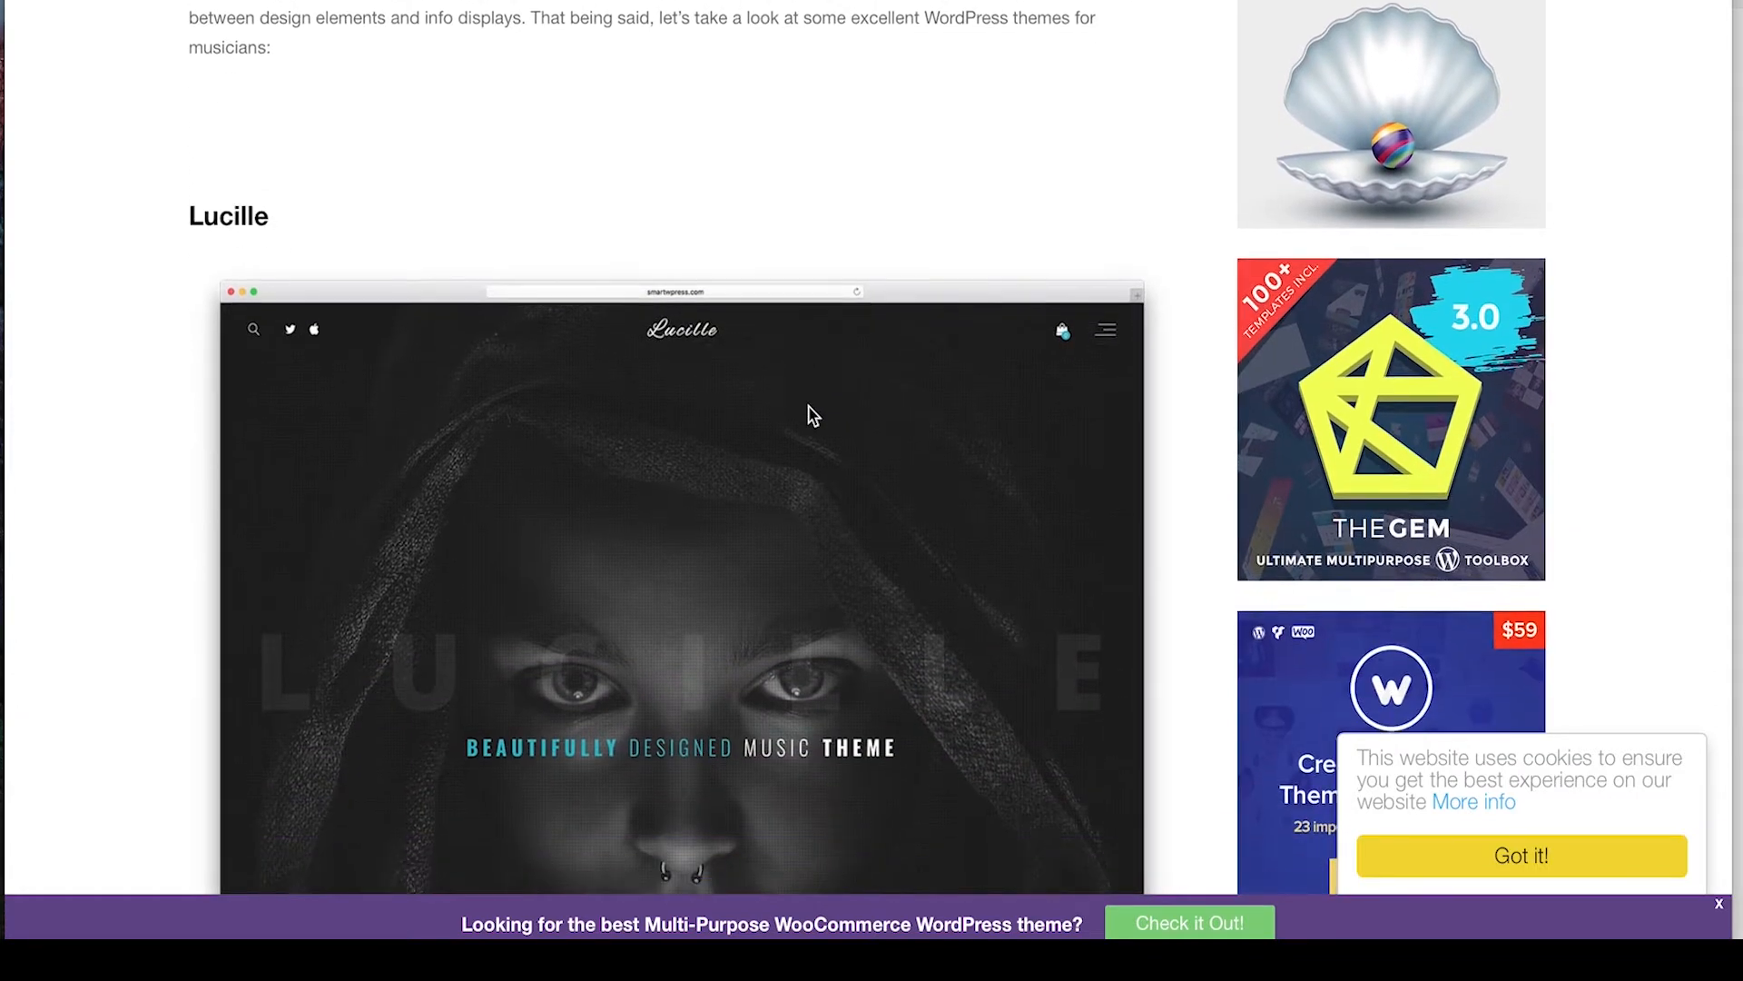
scroll(811, 415, down, 2)
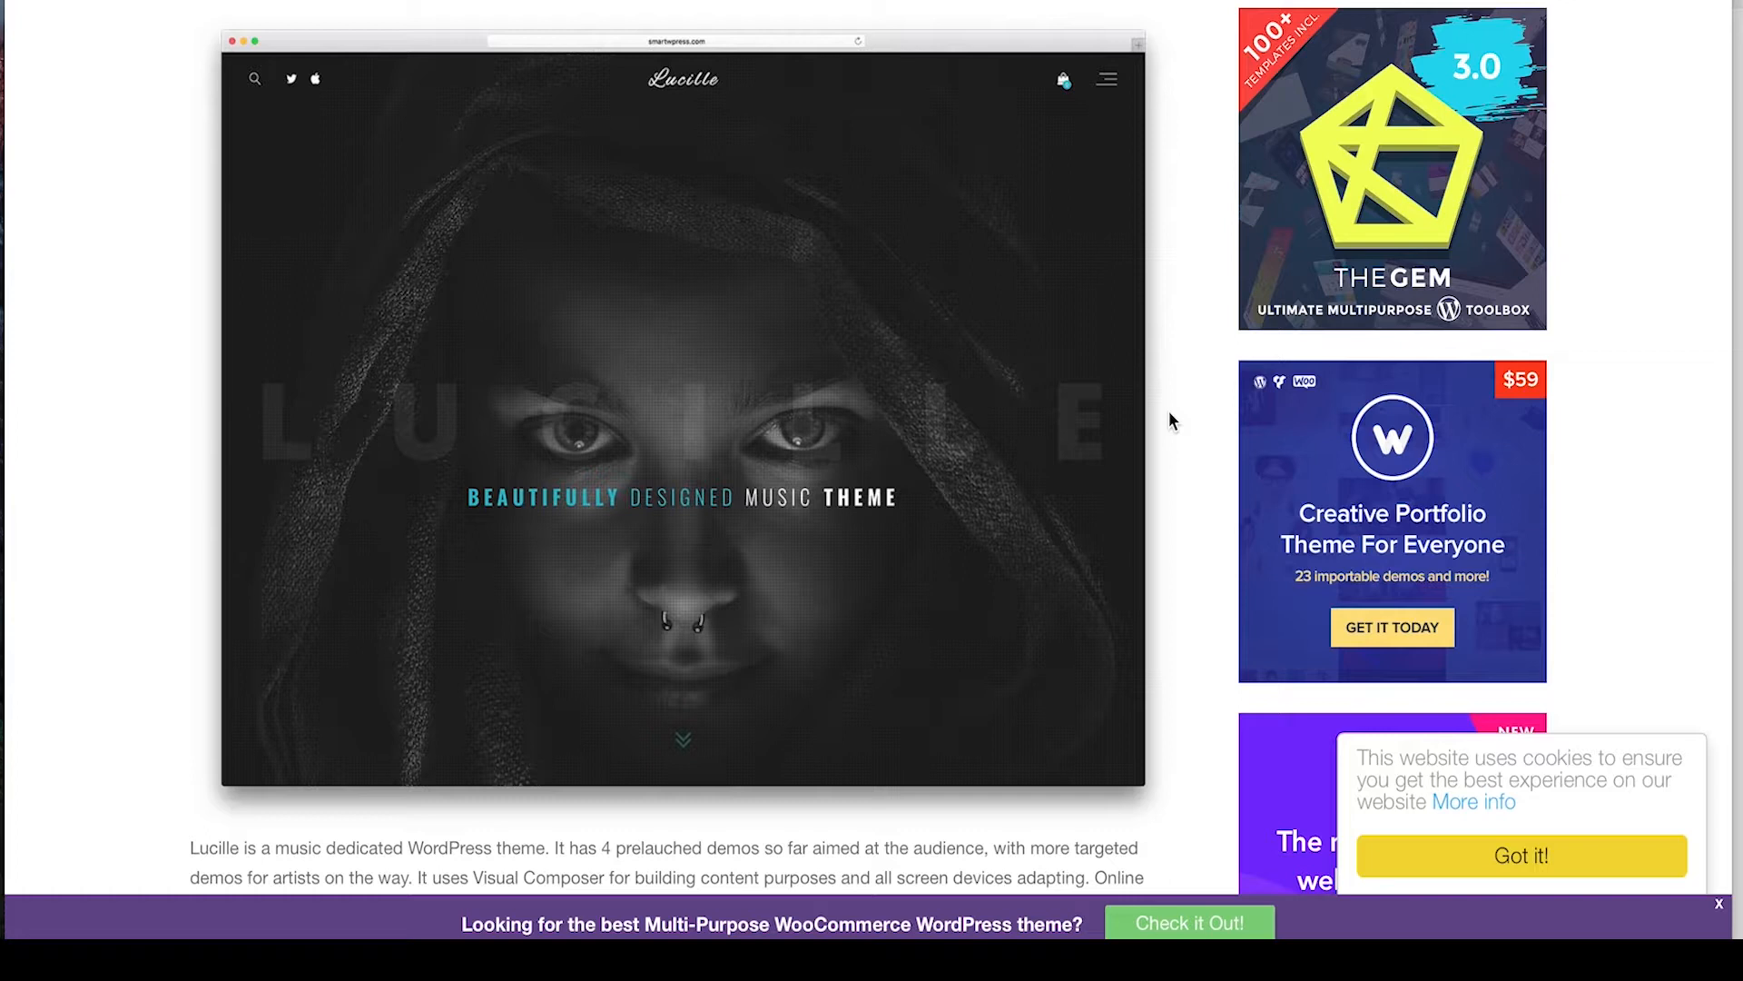
scroll(1169, 412, up, 1)
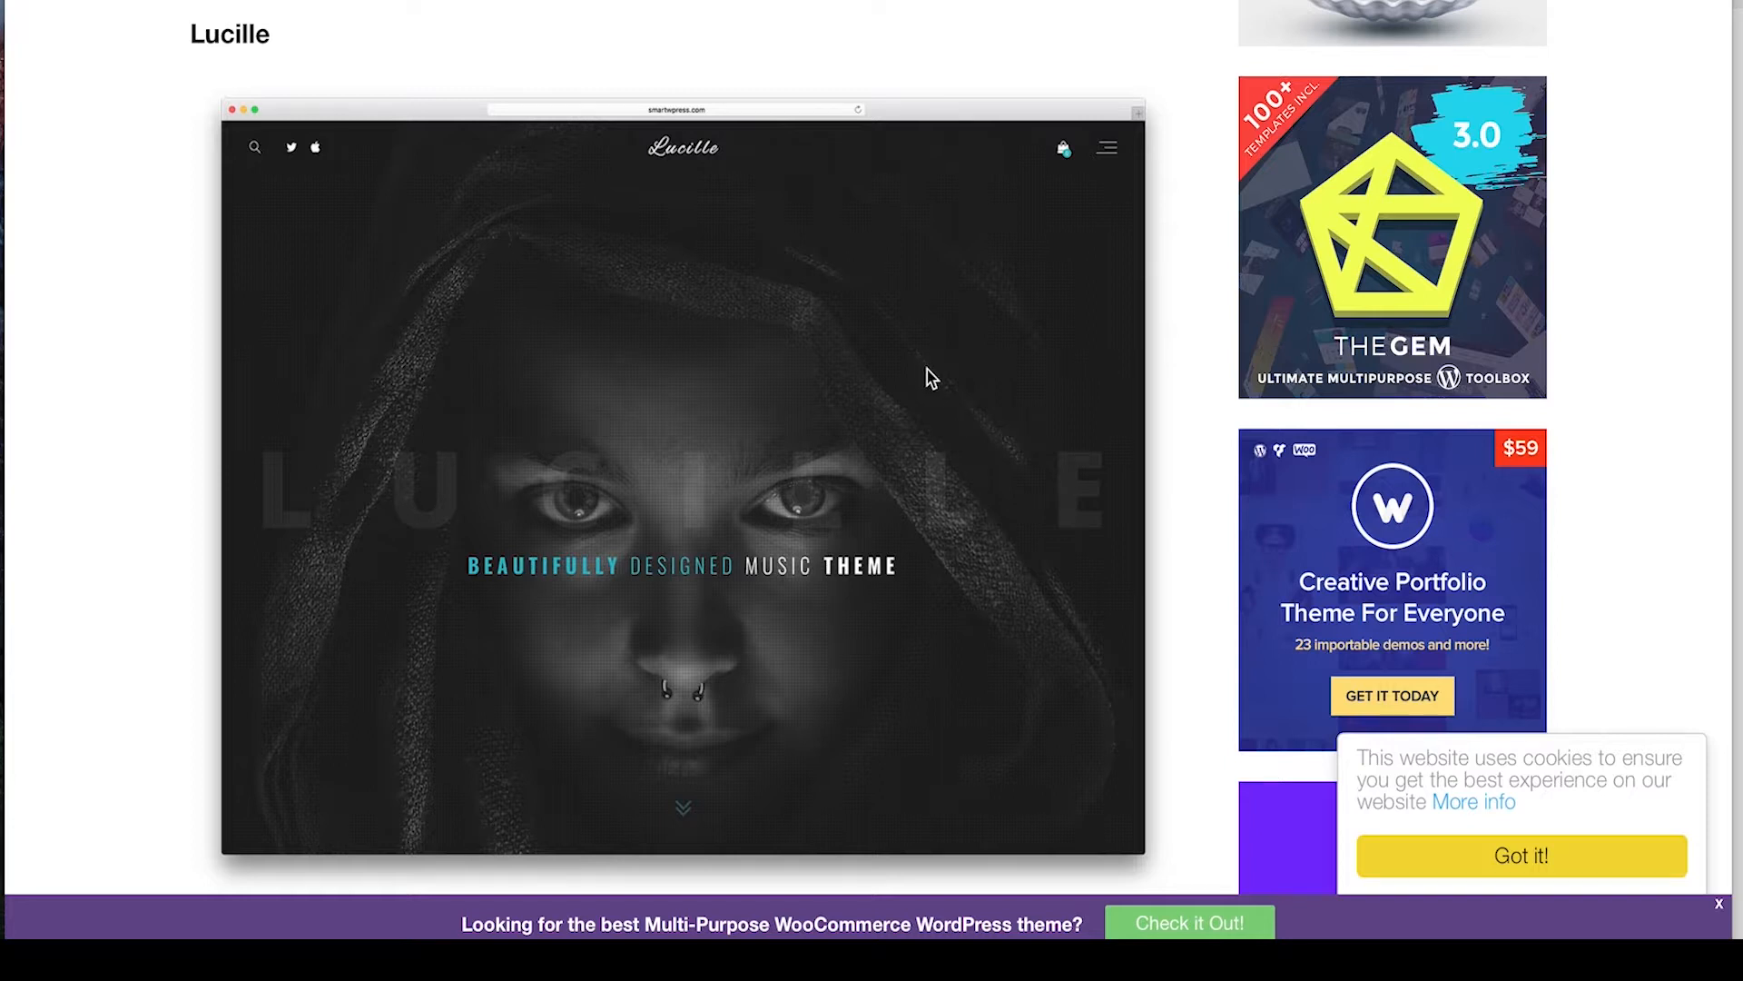
scroll(928, 371, down, 1)
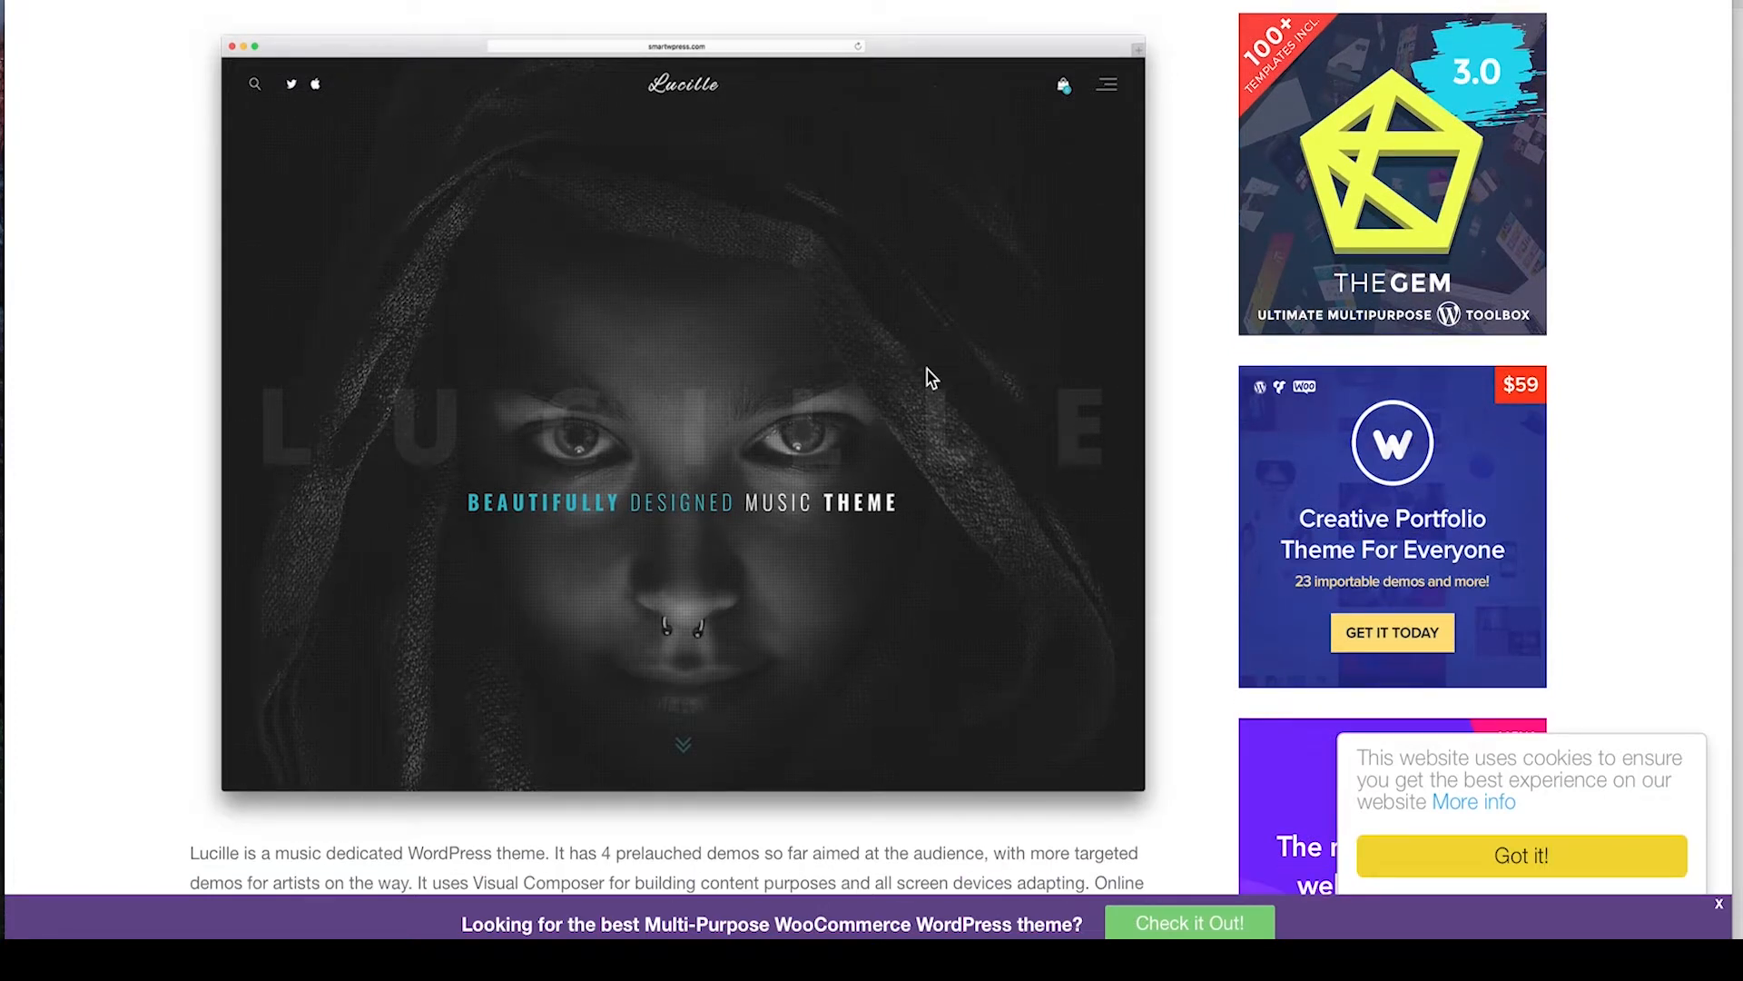
scroll(674, 478, up, 5)
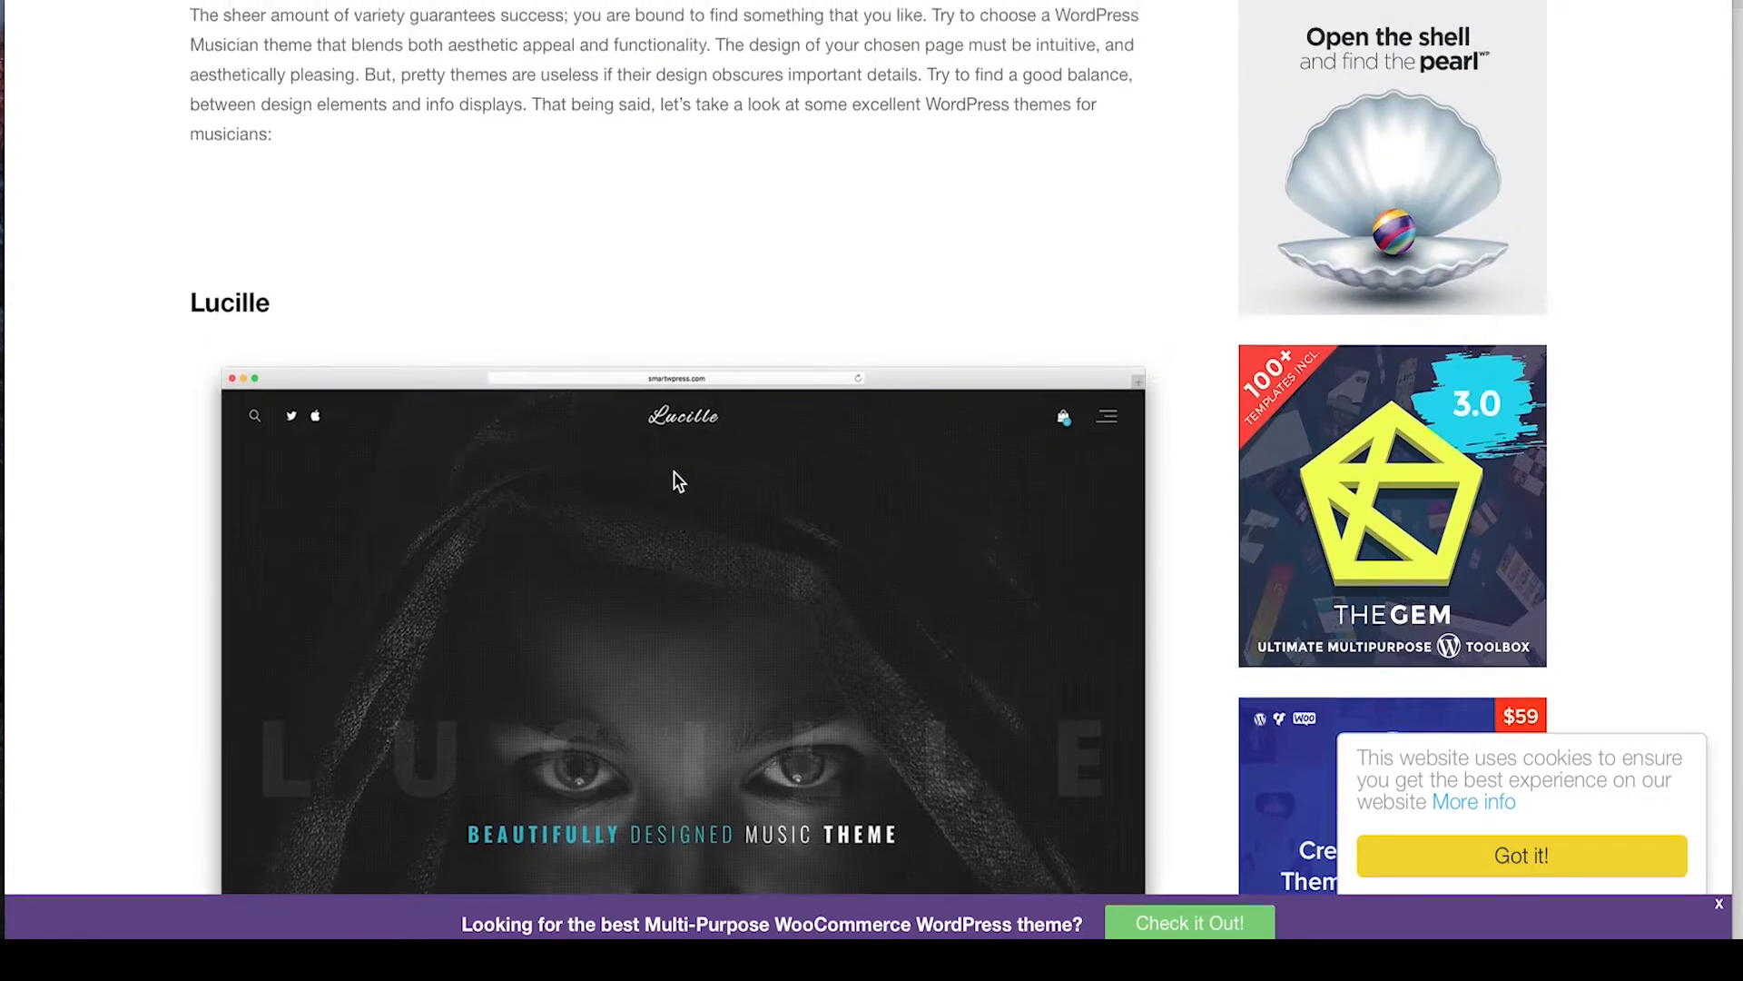
- Look over the Lucille theme's preview and description in the Colorlib article and open its demo
scroll(677, 479, up, 7)
scroll(676, 480, down, 18)
scroll(677, 480, up, 12)
scroll(673, 479, down, 16)
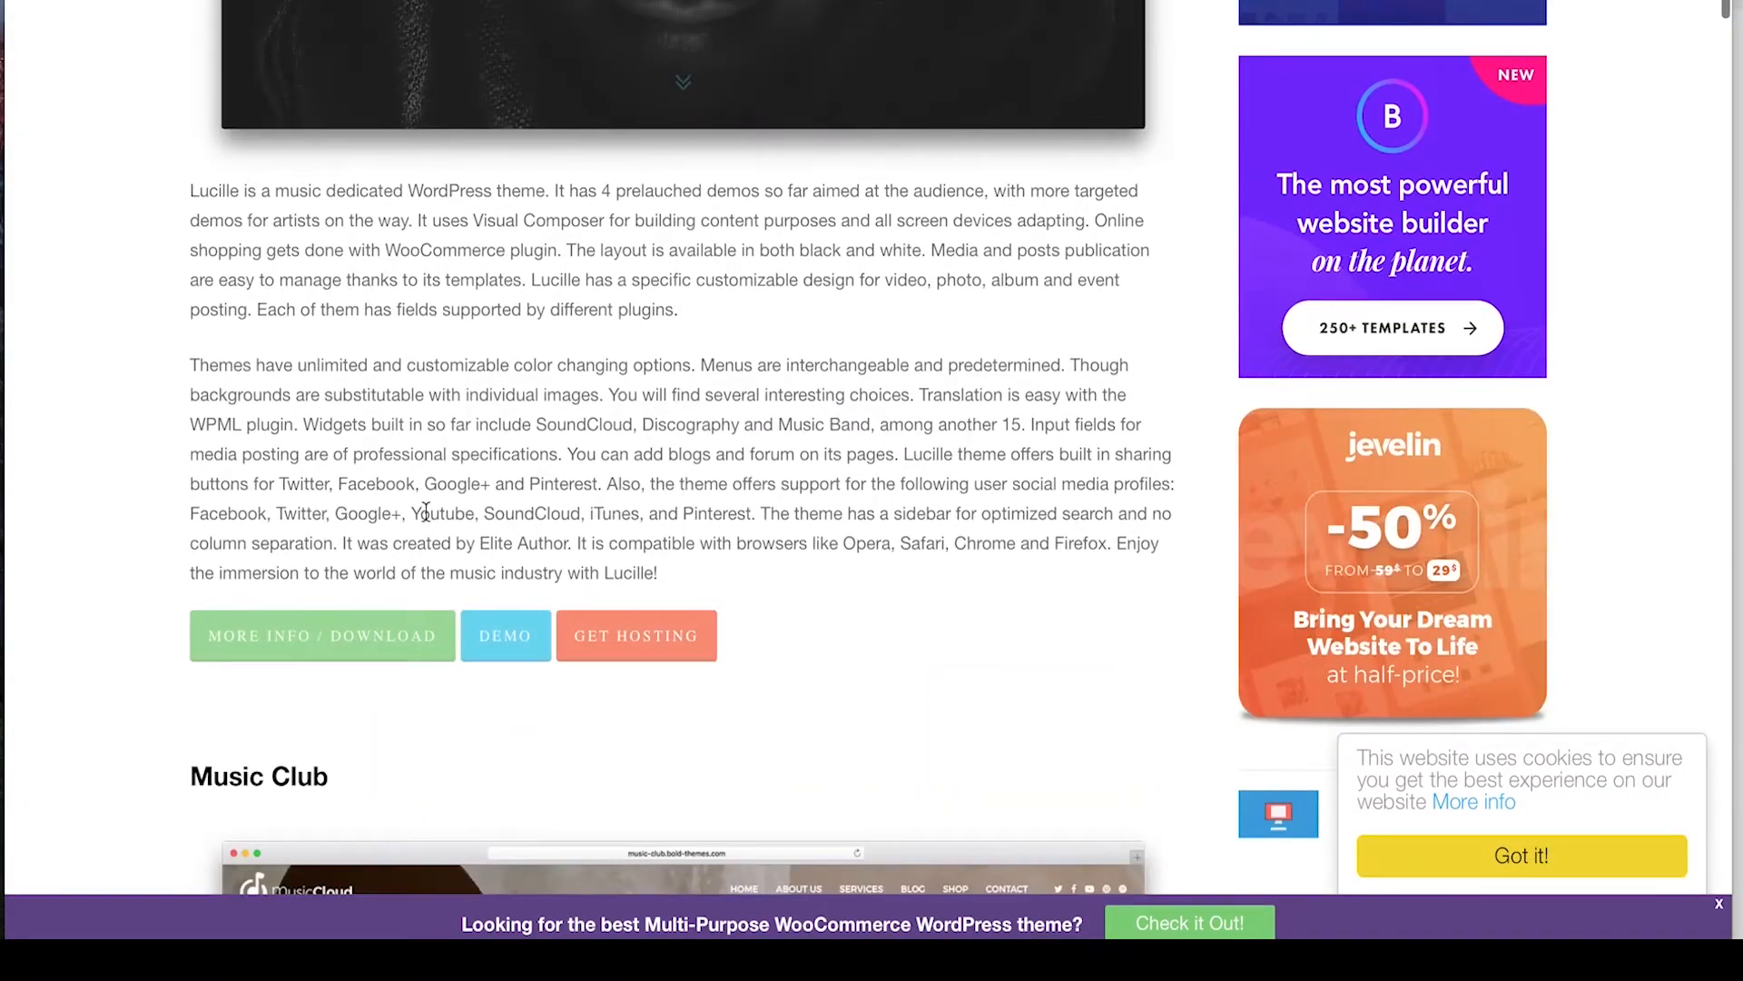
click(505, 634)
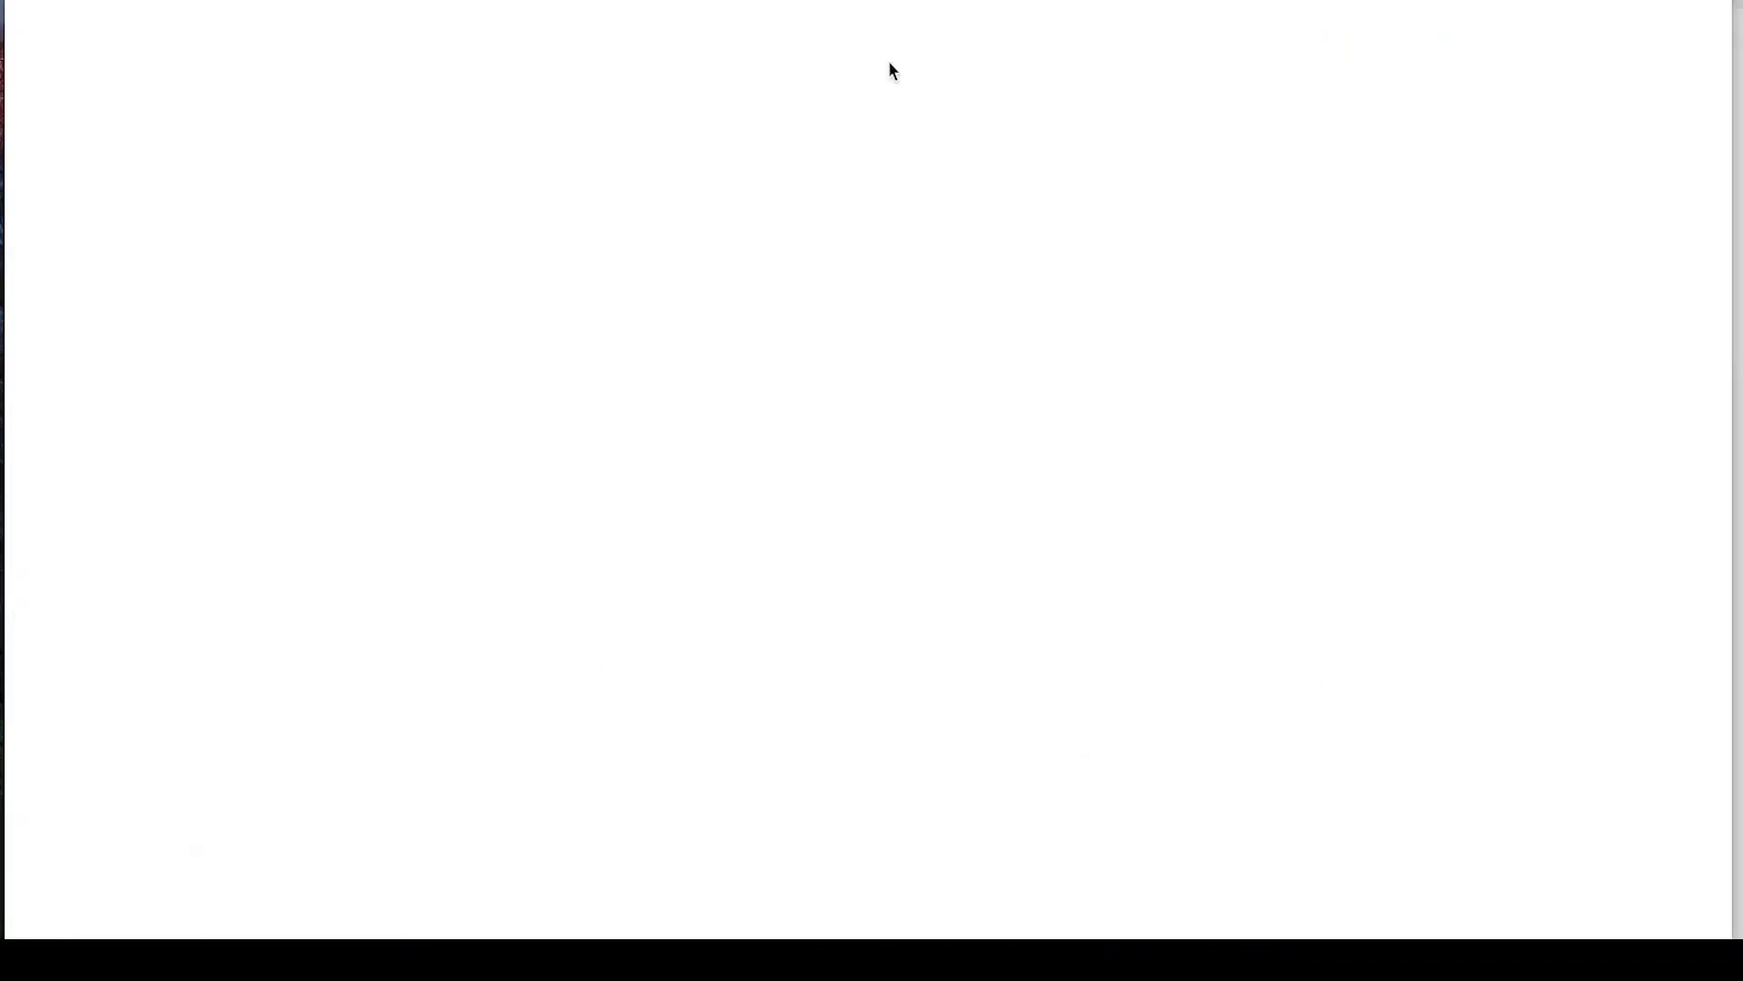
- Look through the Lucille music theme's demo variants and open the Creative demo
scroll(817, 712, down, 5)
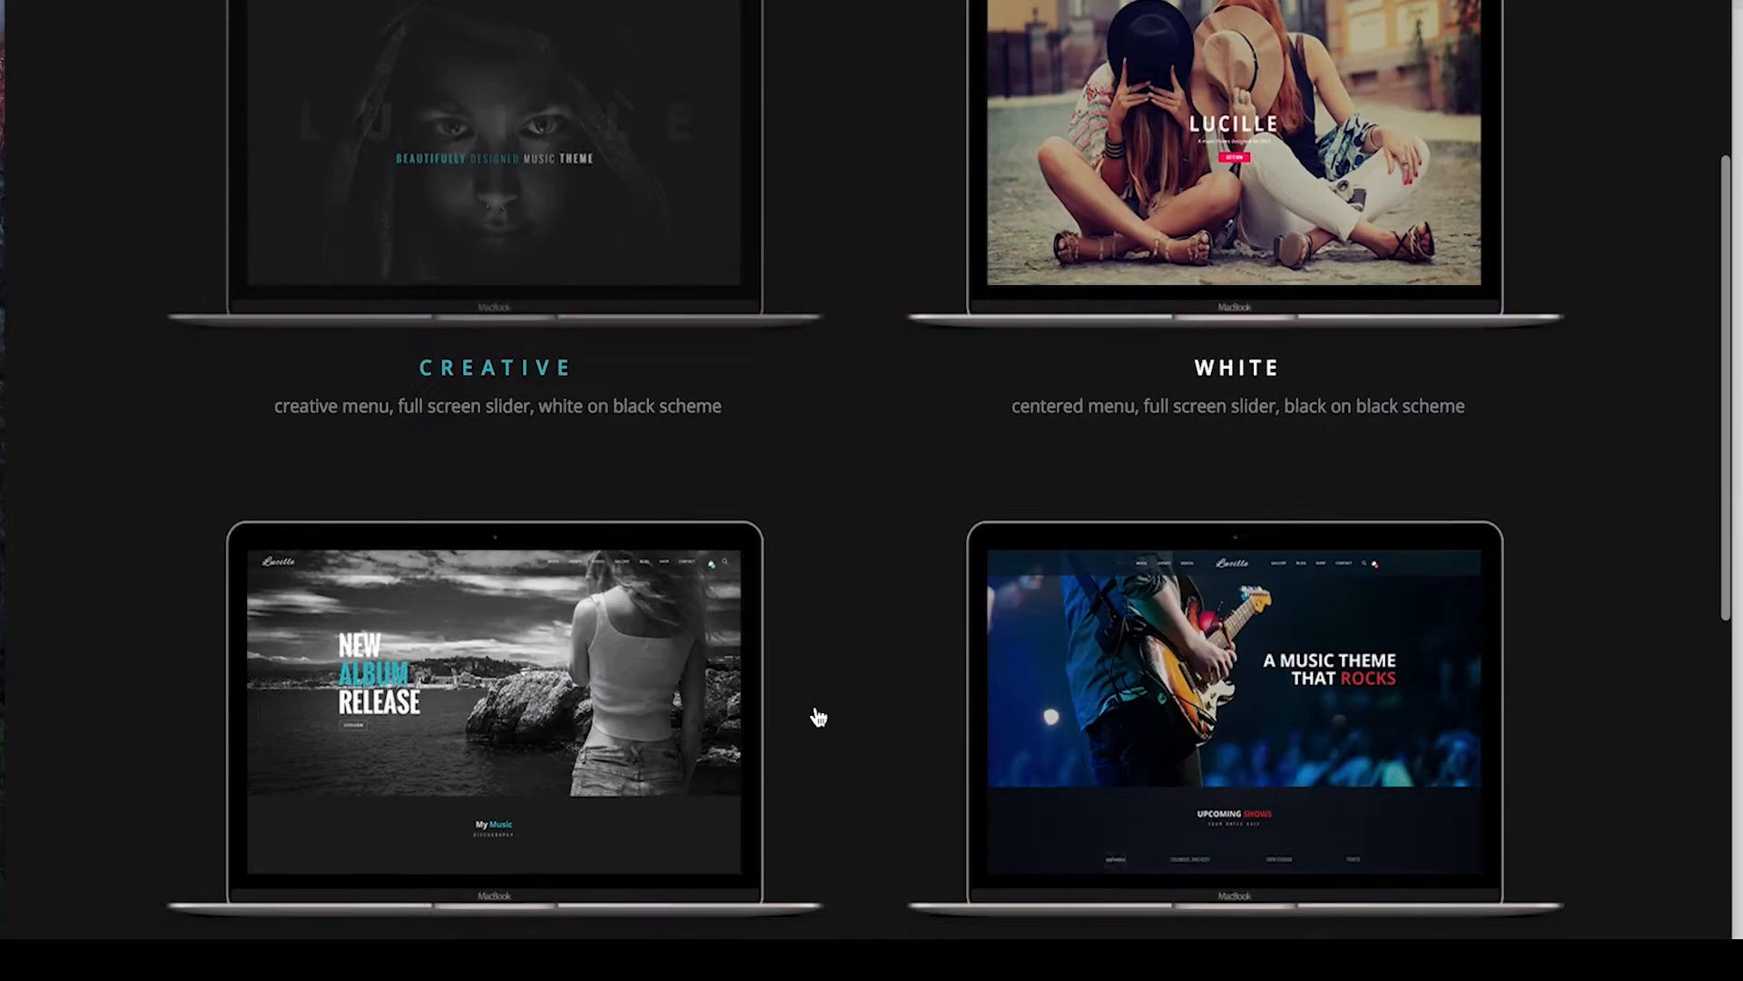
scroll(818, 717, down, 10)
scroll(818, 717, up, 14)
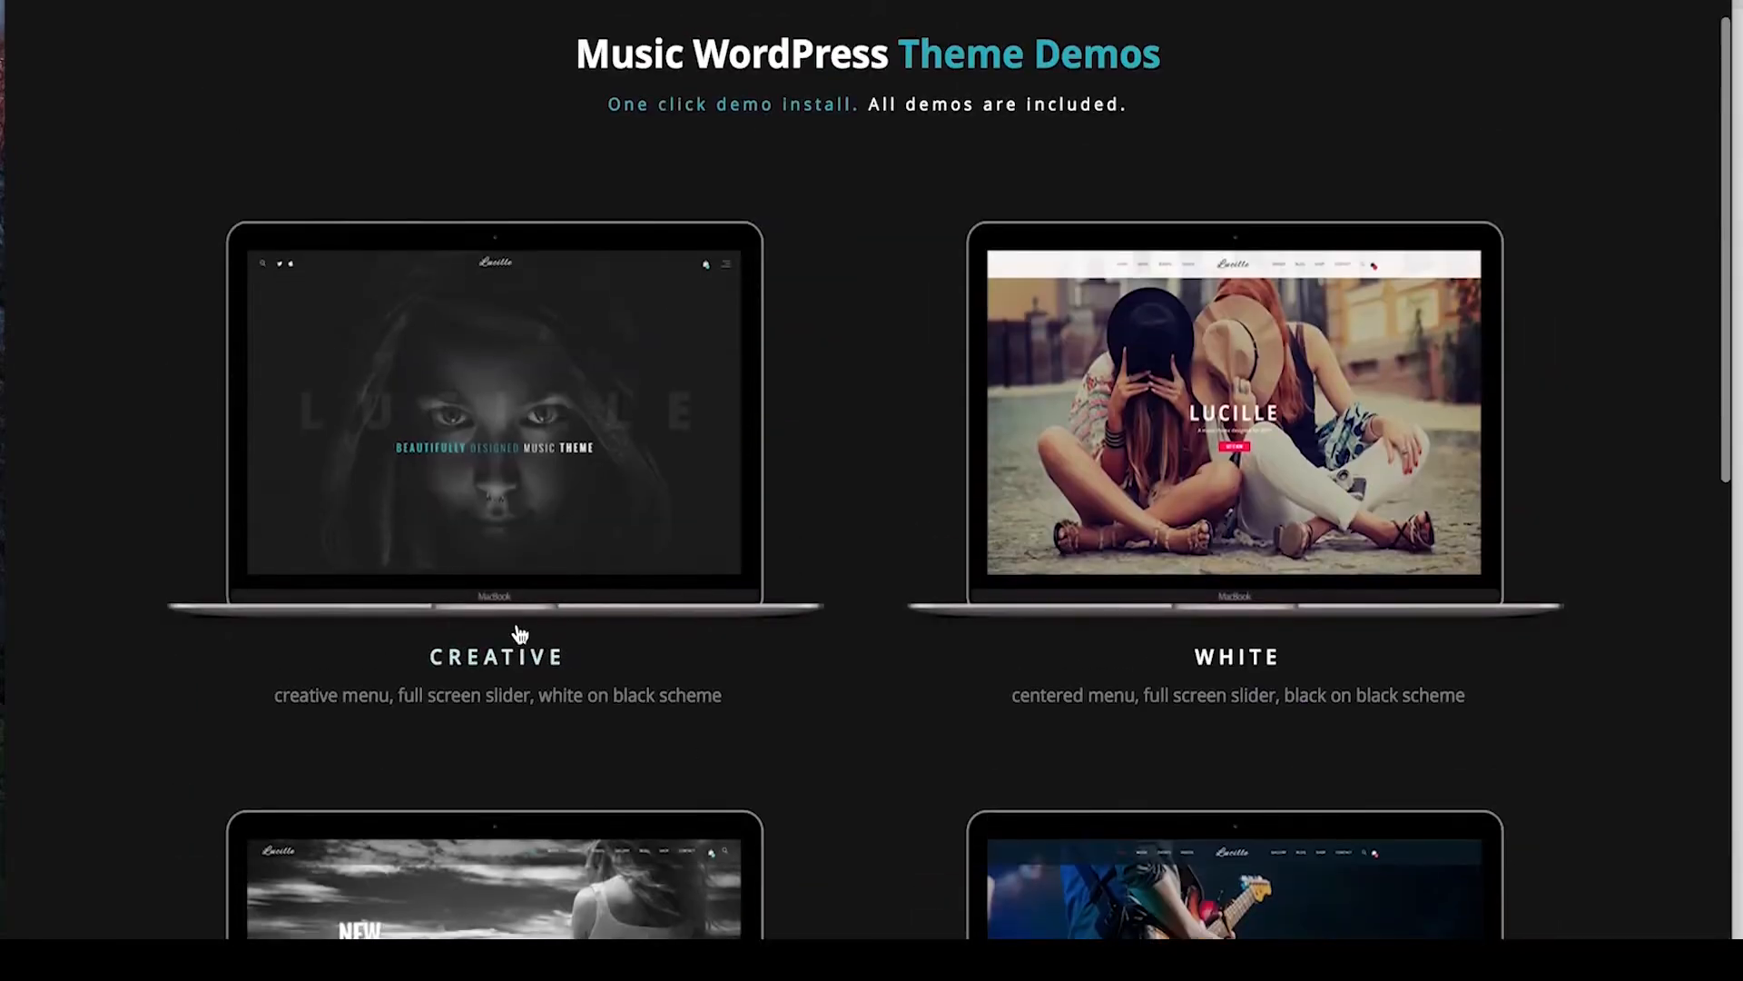
click(475, 439)
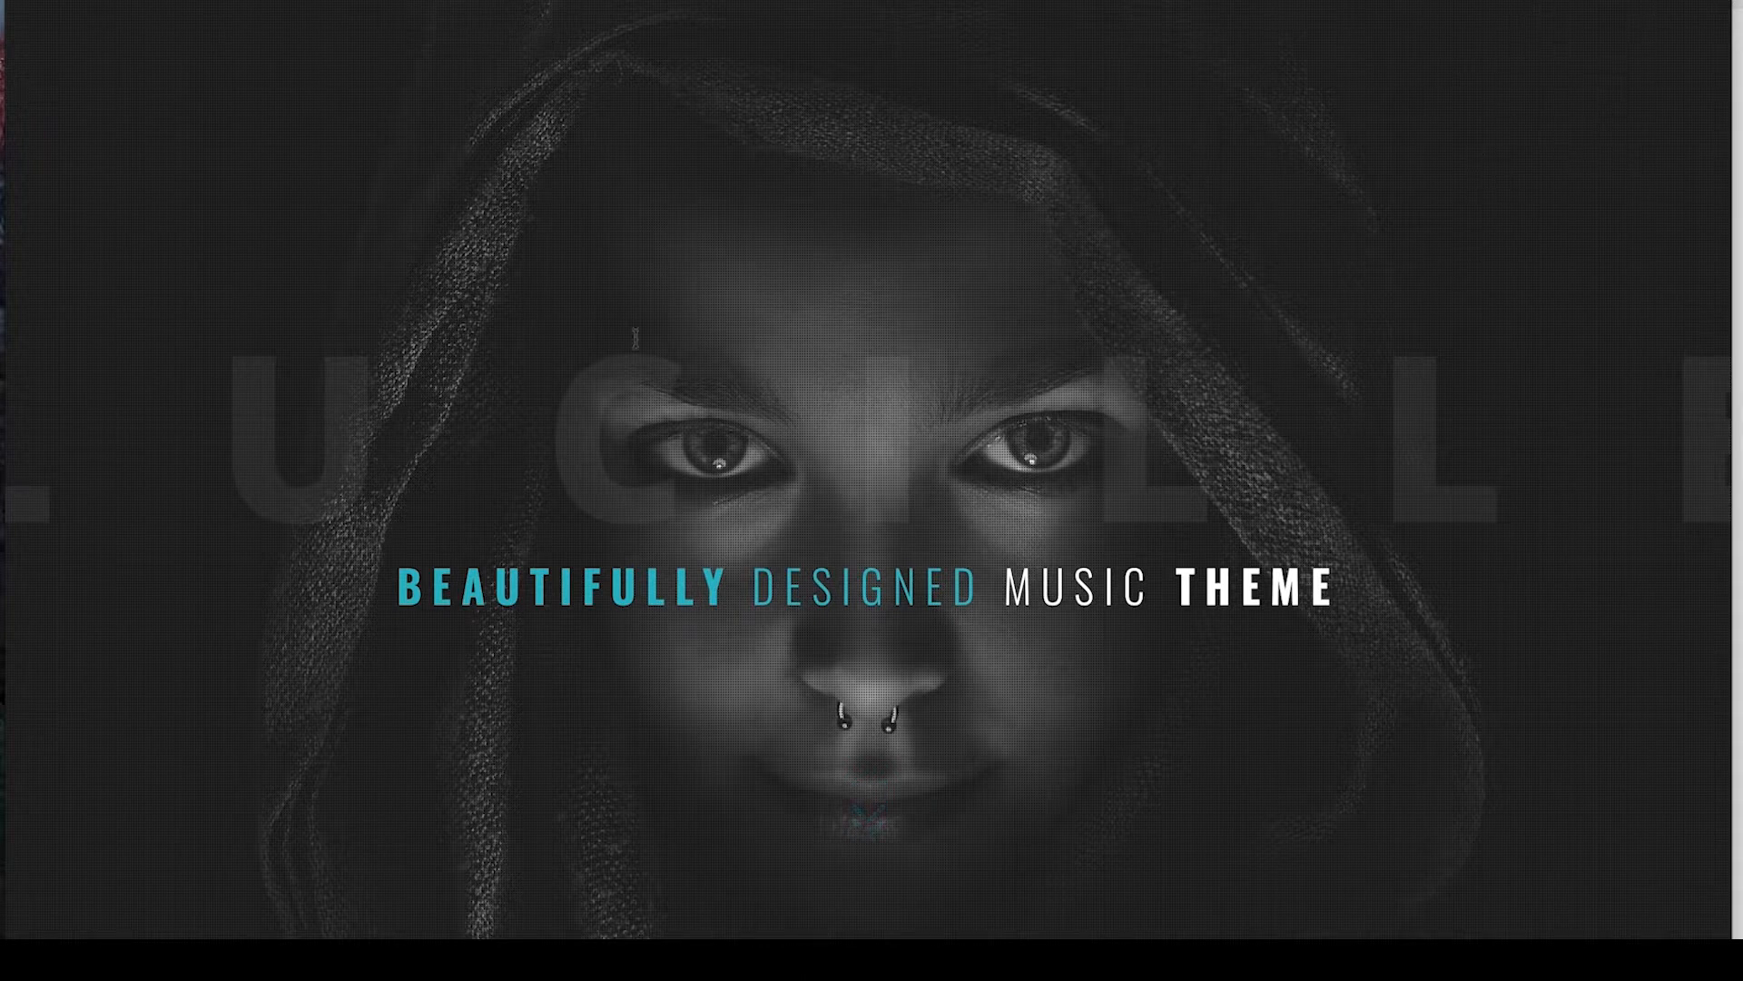
- Examine the Creative demo's full homepage, including the shows, gallery, video, reviews, news and contact form sections
scroll(781, 562, down, 8)
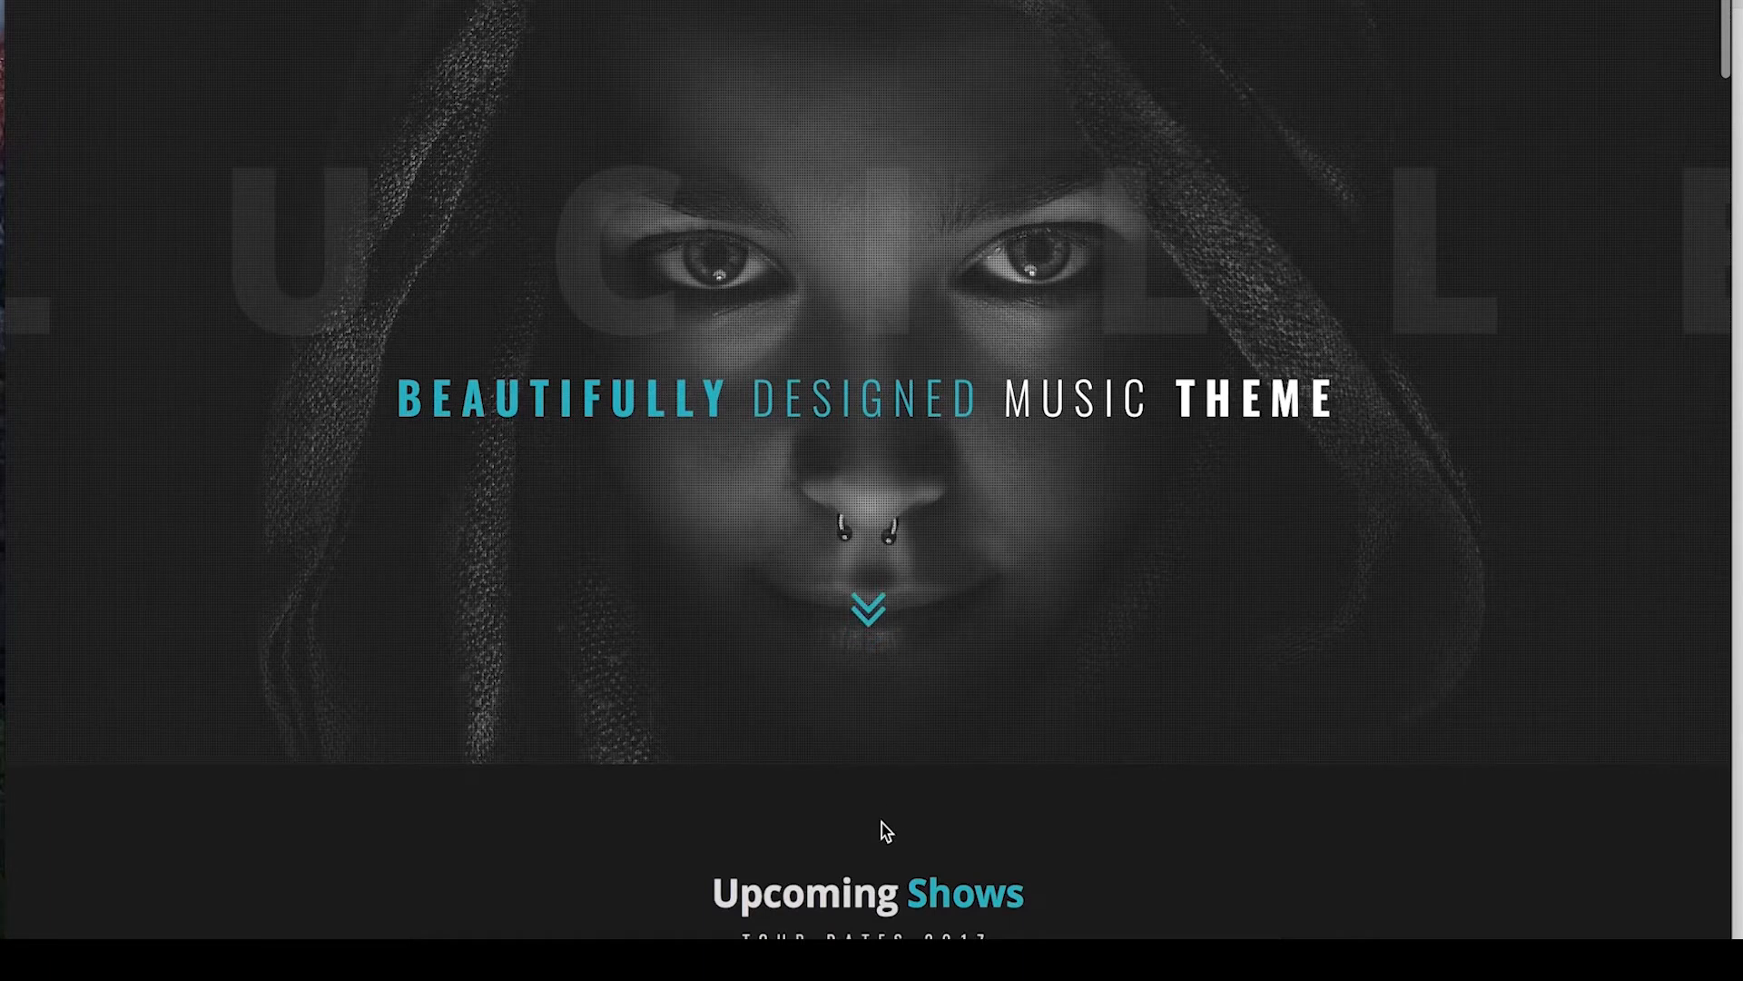
scroll(892, 818, down, 3)
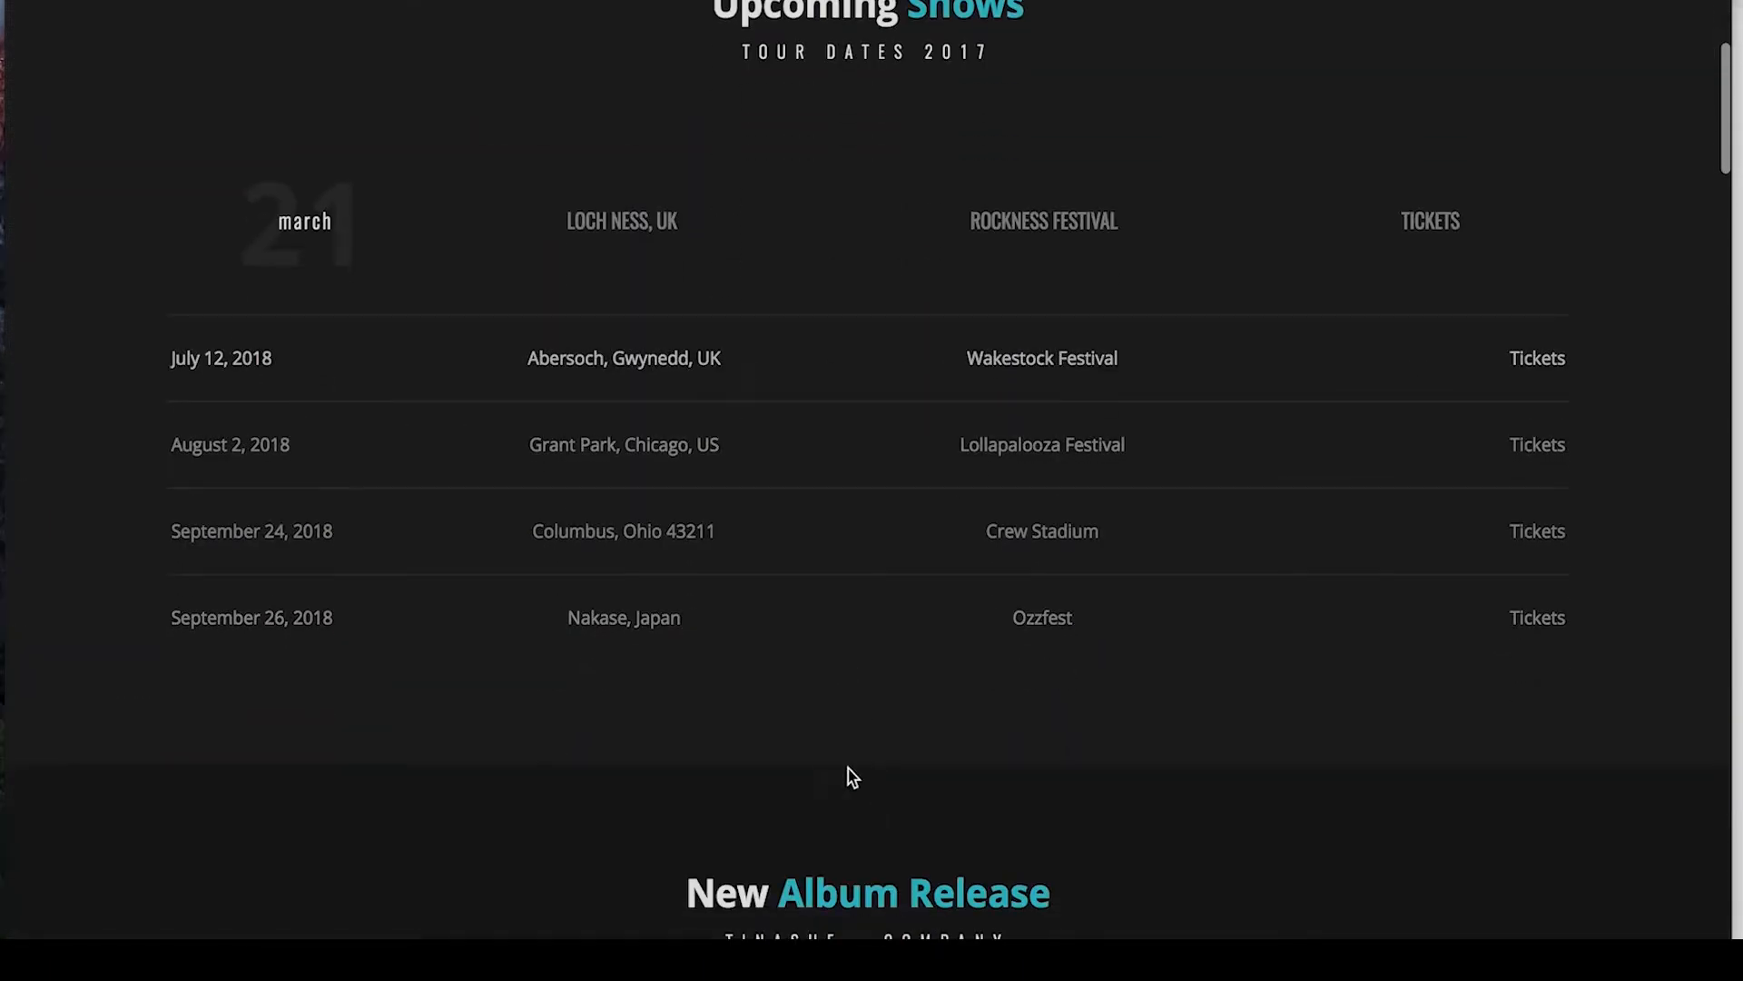
scroll(974, 808, down, 20)
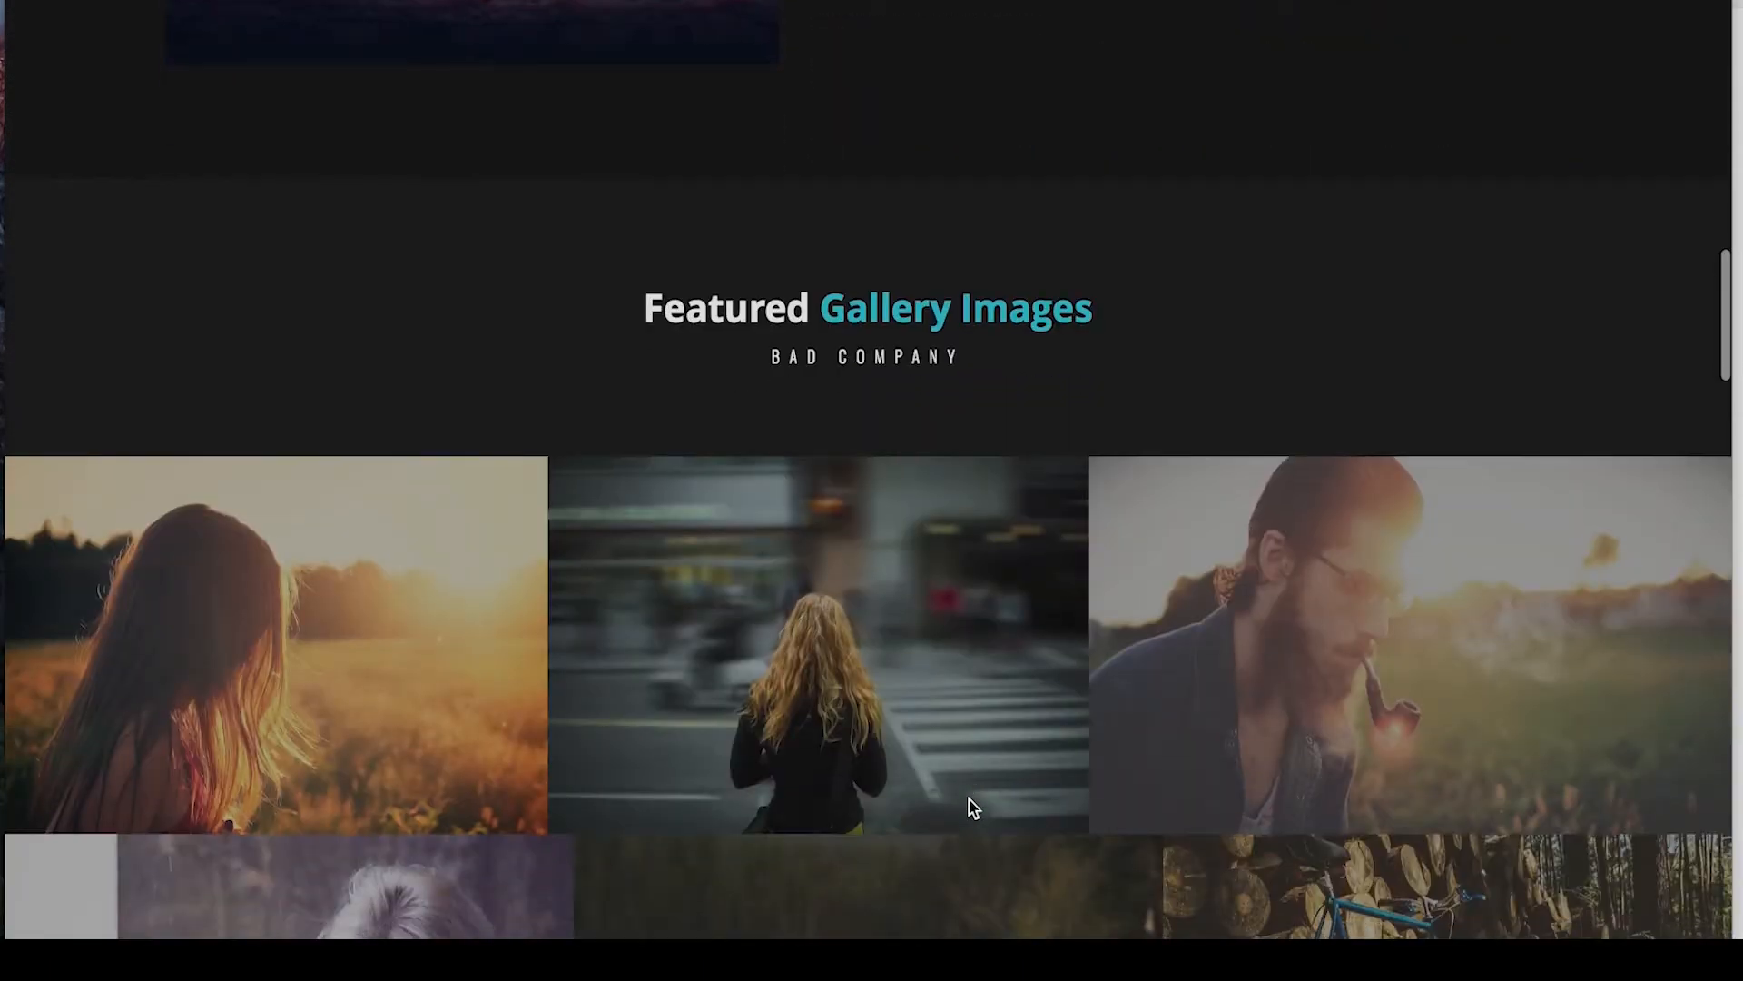
scroll(974, 808, down, 12)
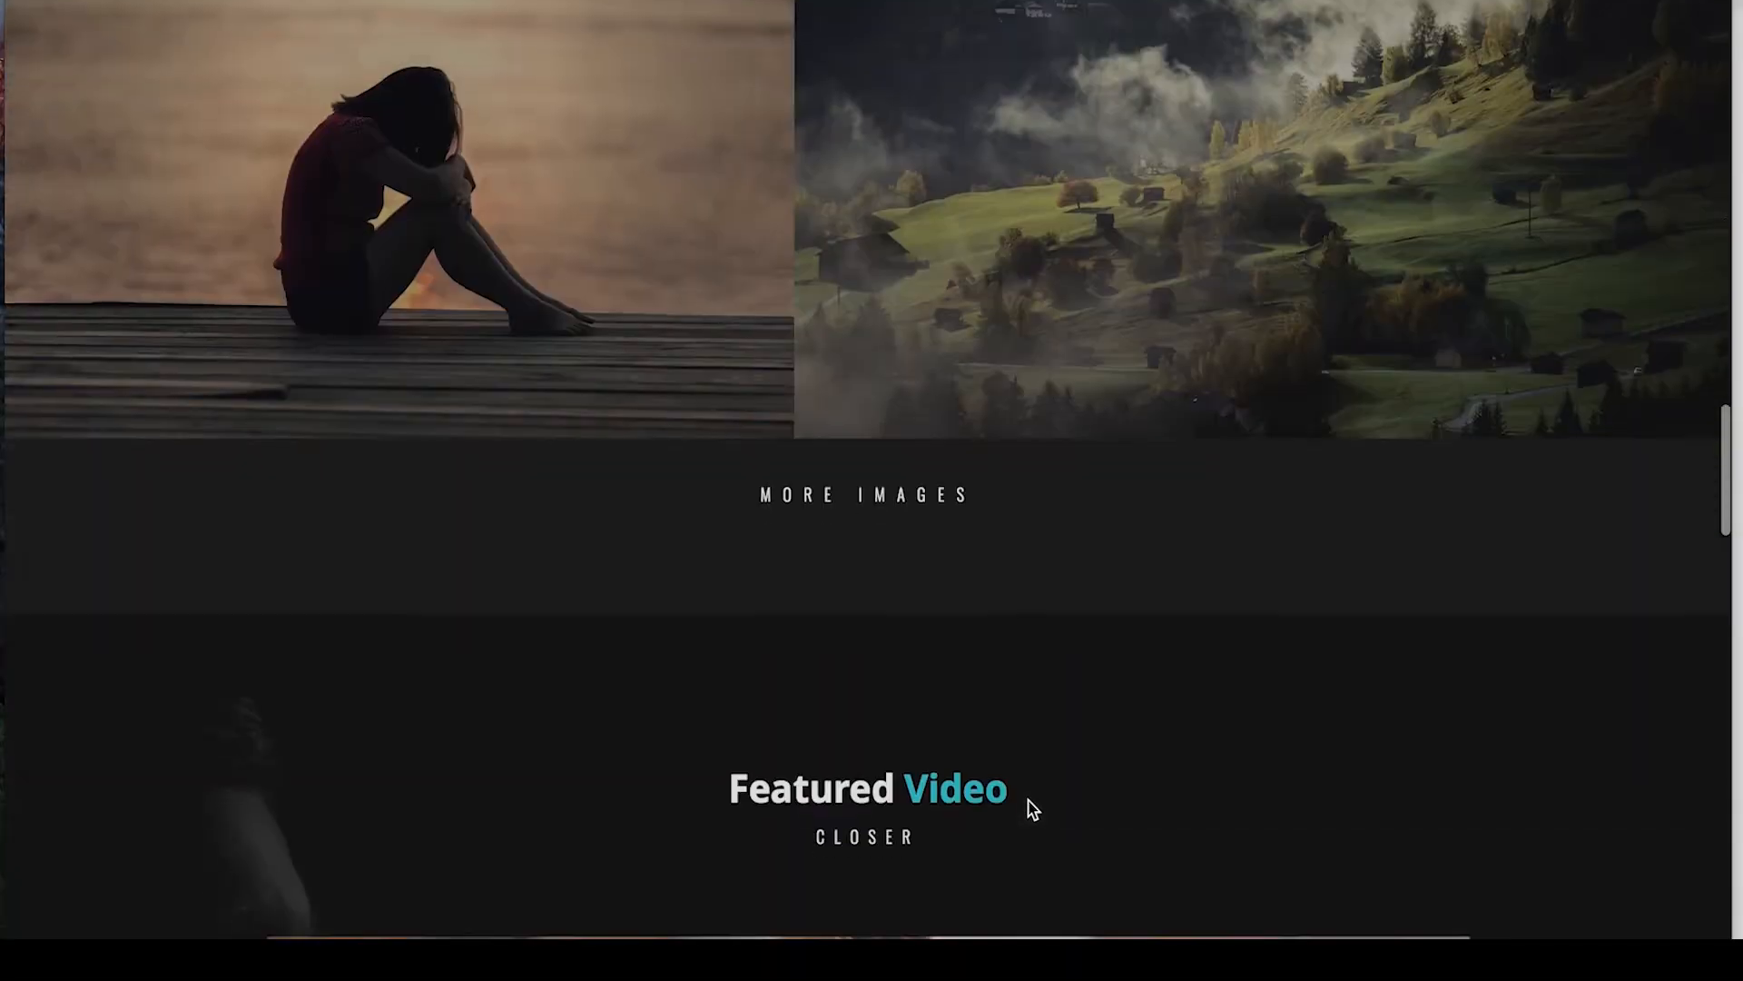
scroll(1029, 802, down, 9)
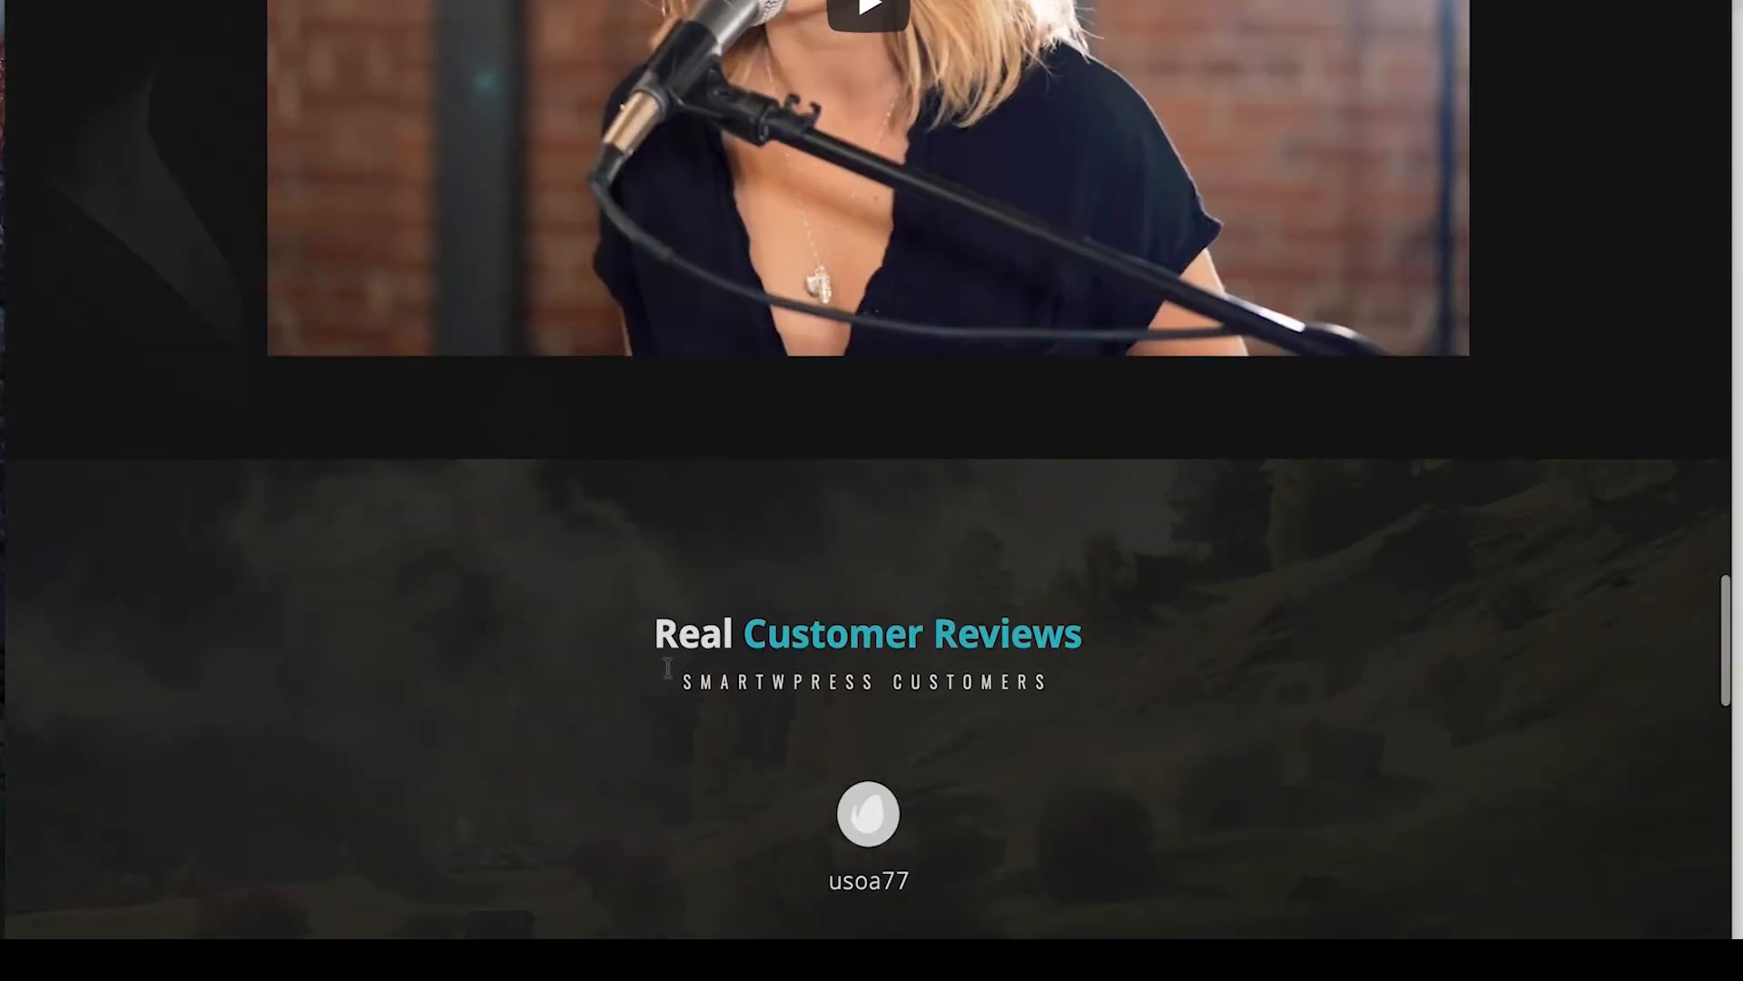
scroll(858, 799, down, 2)
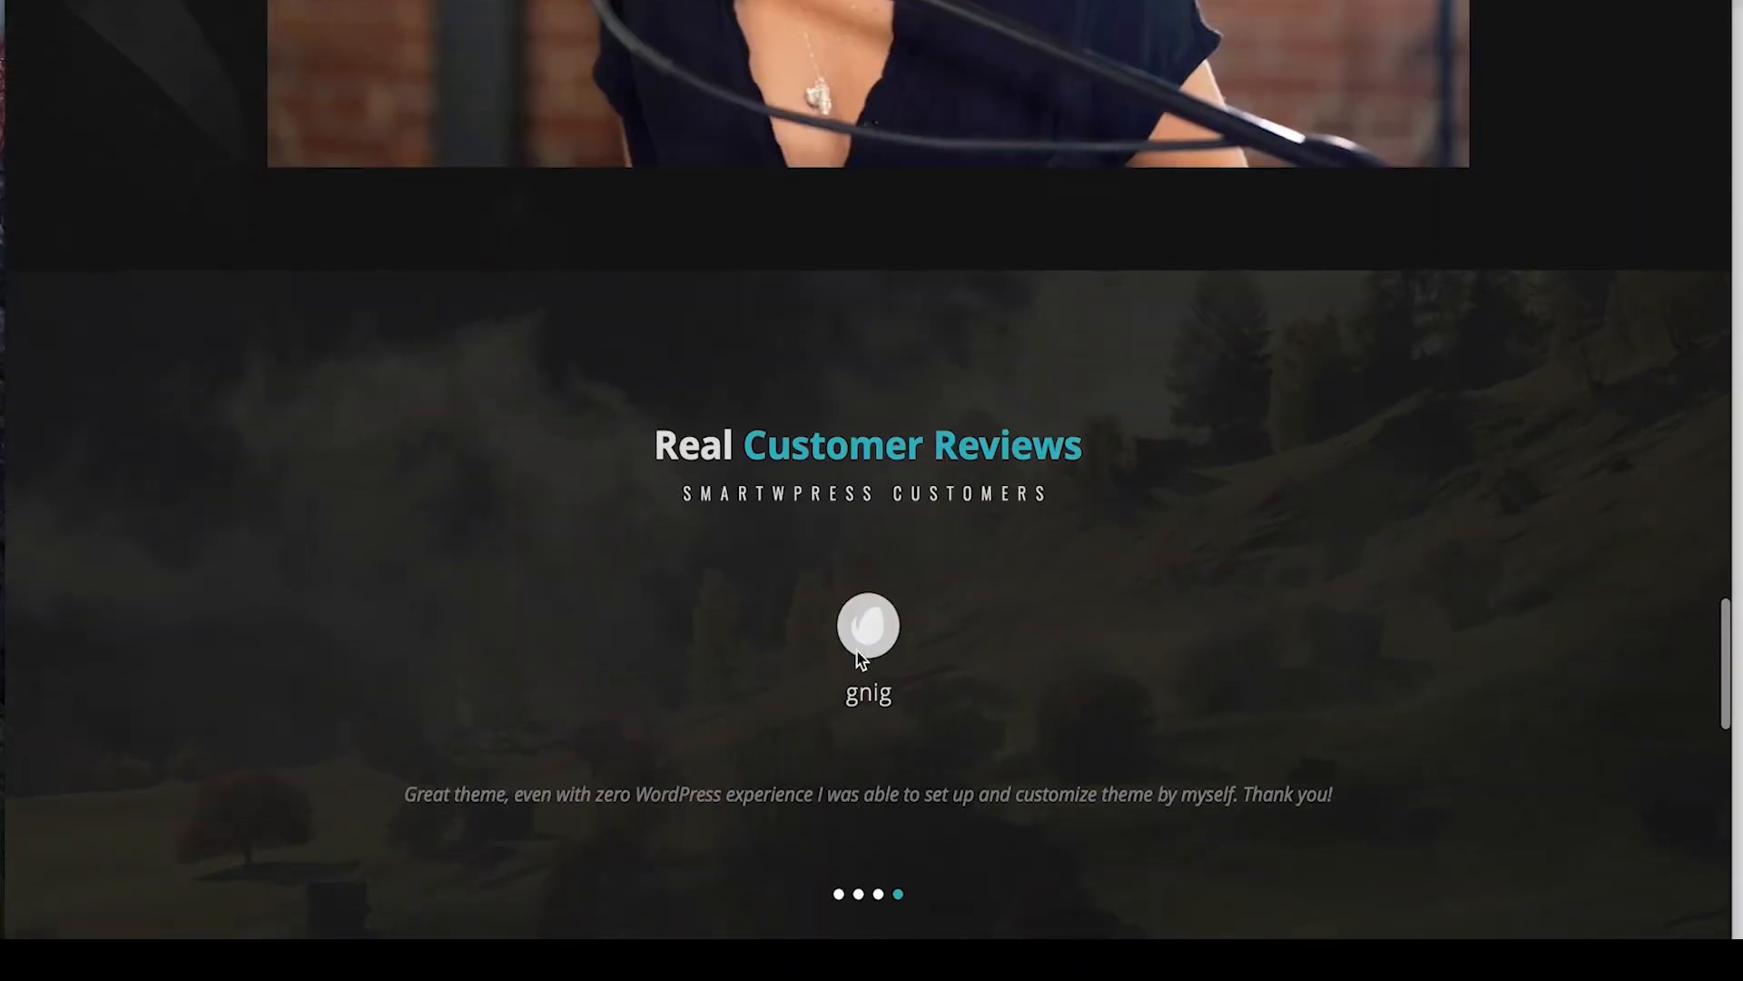
scroll(708, 763, down, 7)
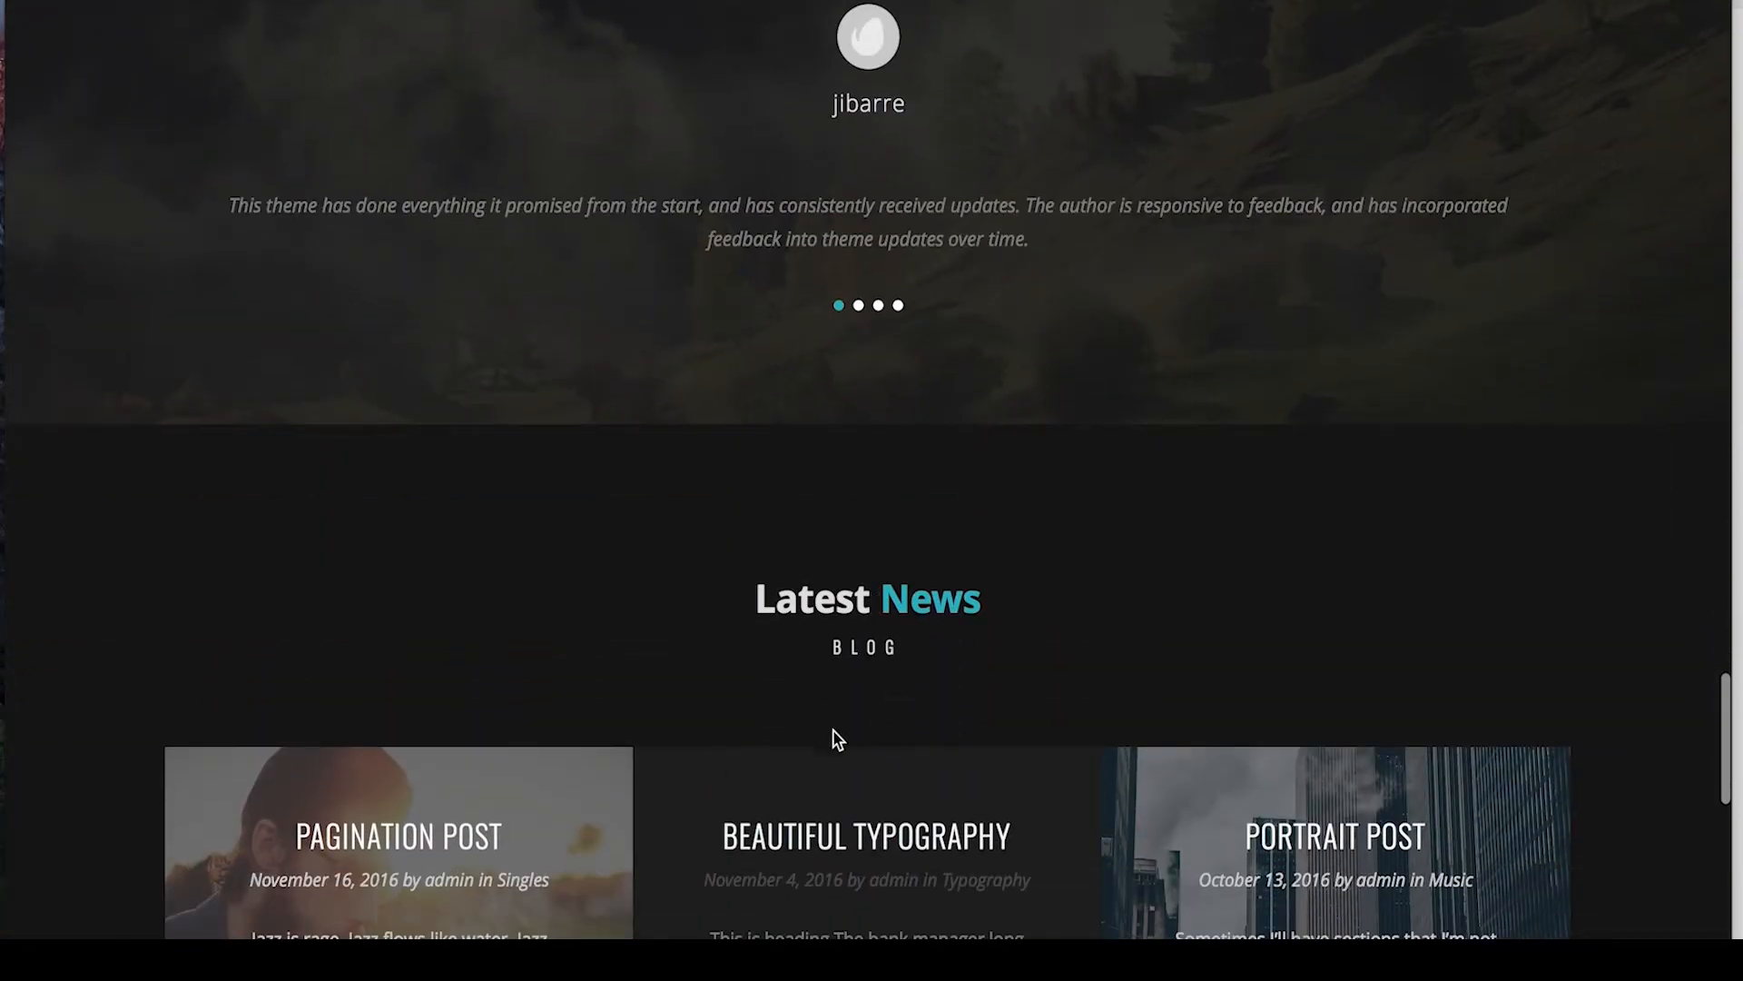
scroll(944, 690, down, 1)
scroll(945, 682, down, 7)
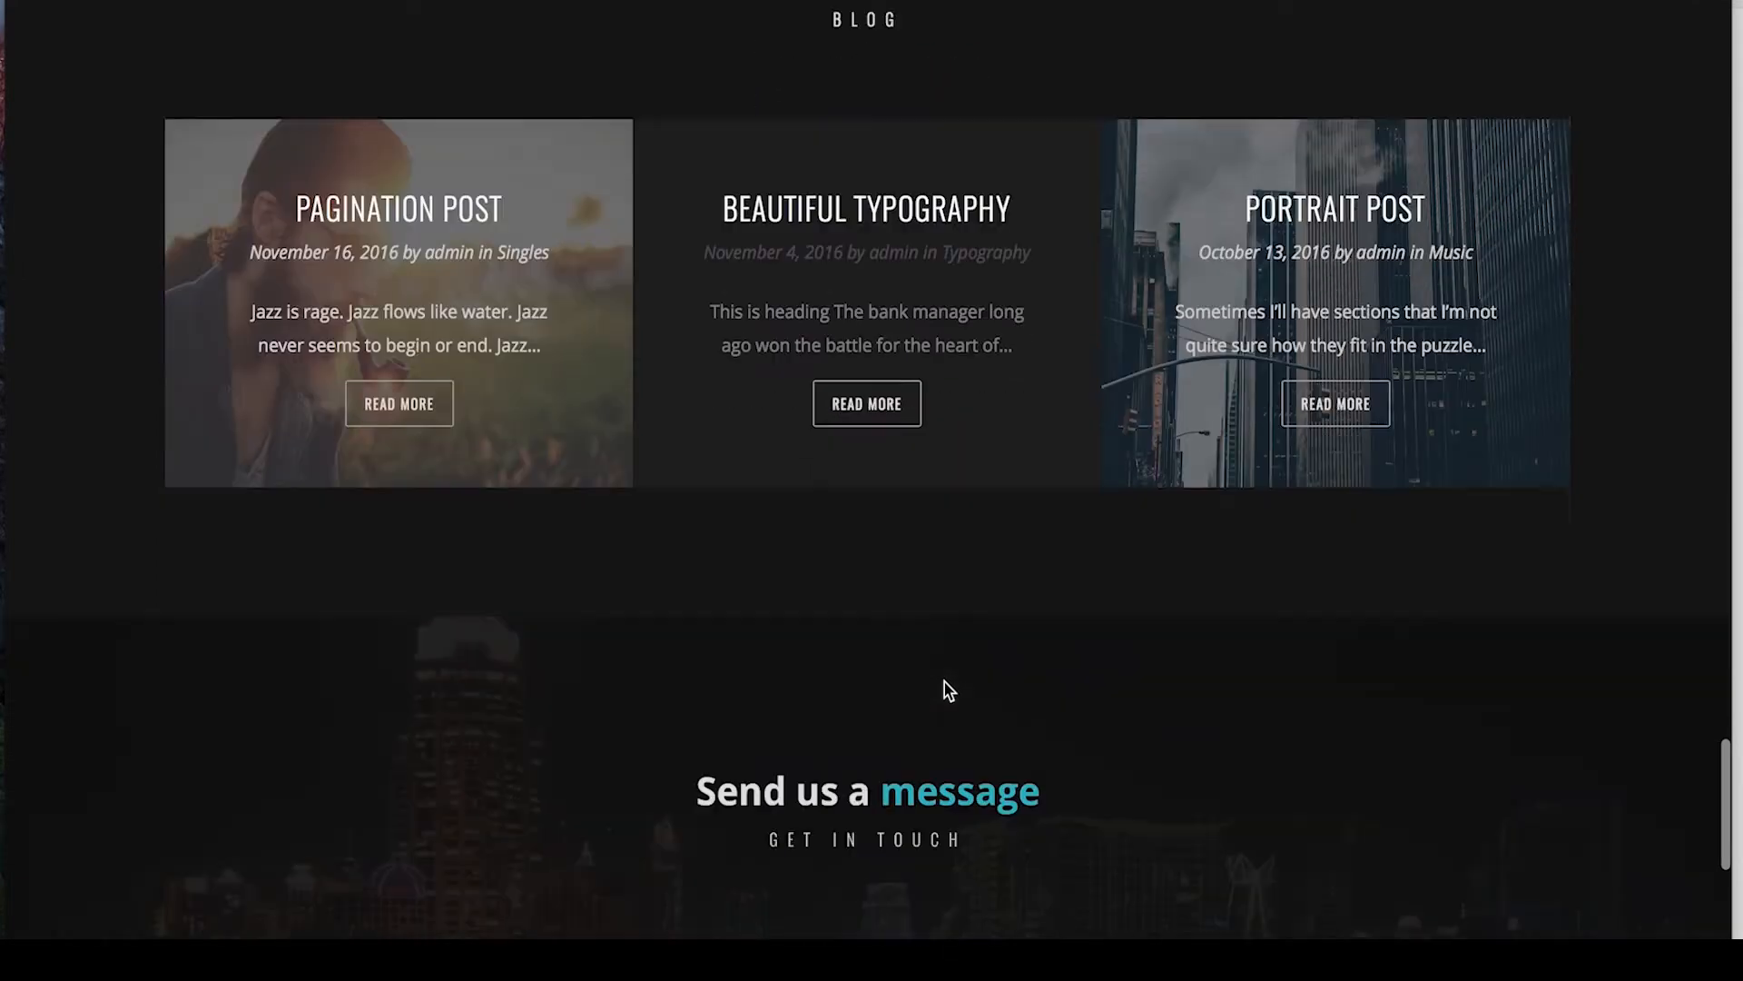
scroll(944, 682, down, 5)
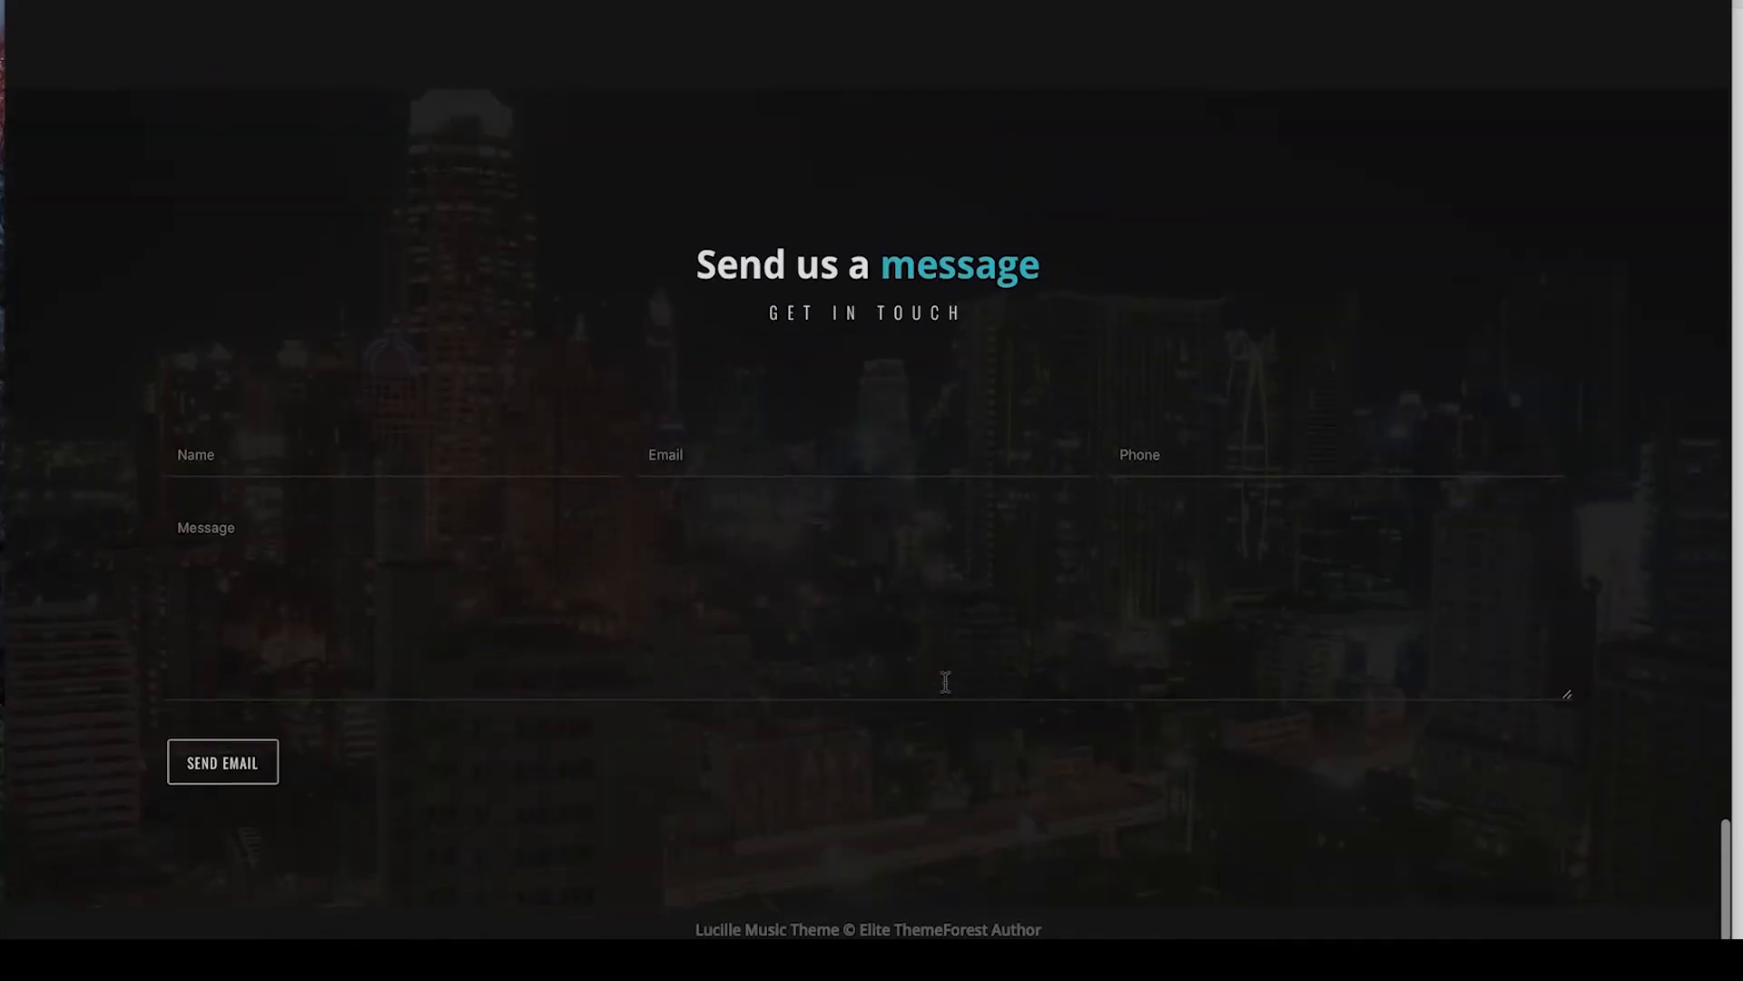
scroll(944, 683, up, 15)
scroll(944, 683, up, 20)
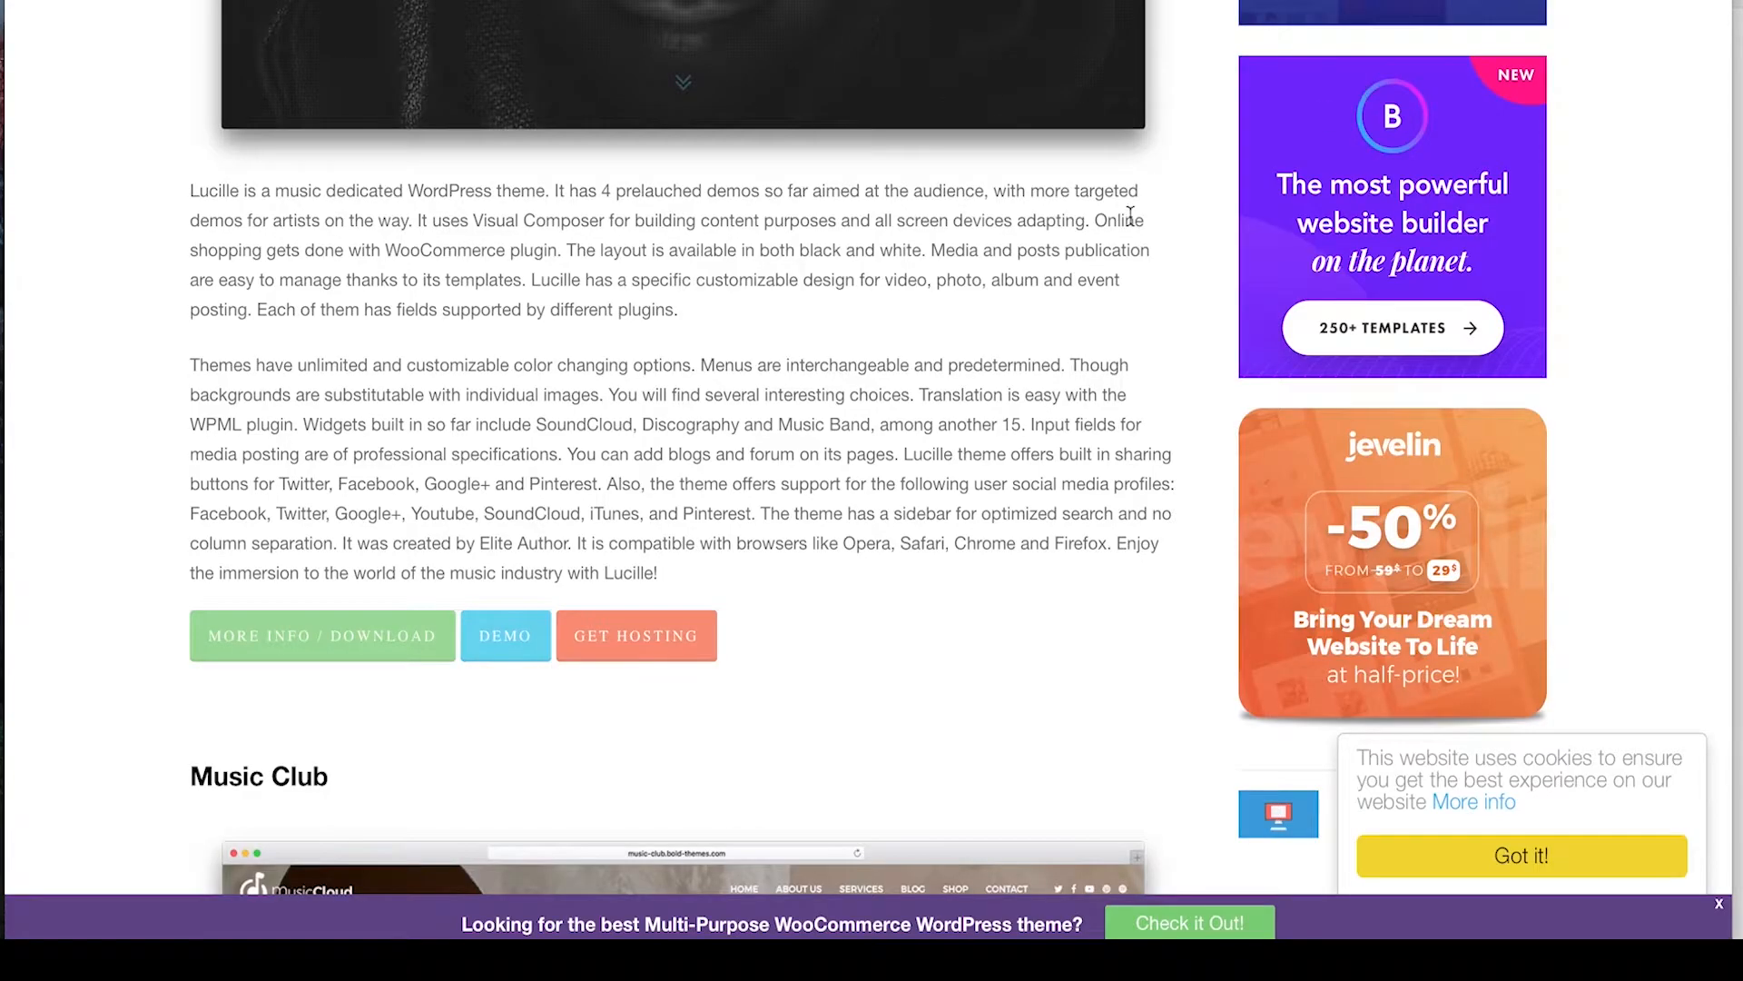
- Switch to the Envato Market site and open the account's page of purchased downloads
scroll(690, 454, up, 8)
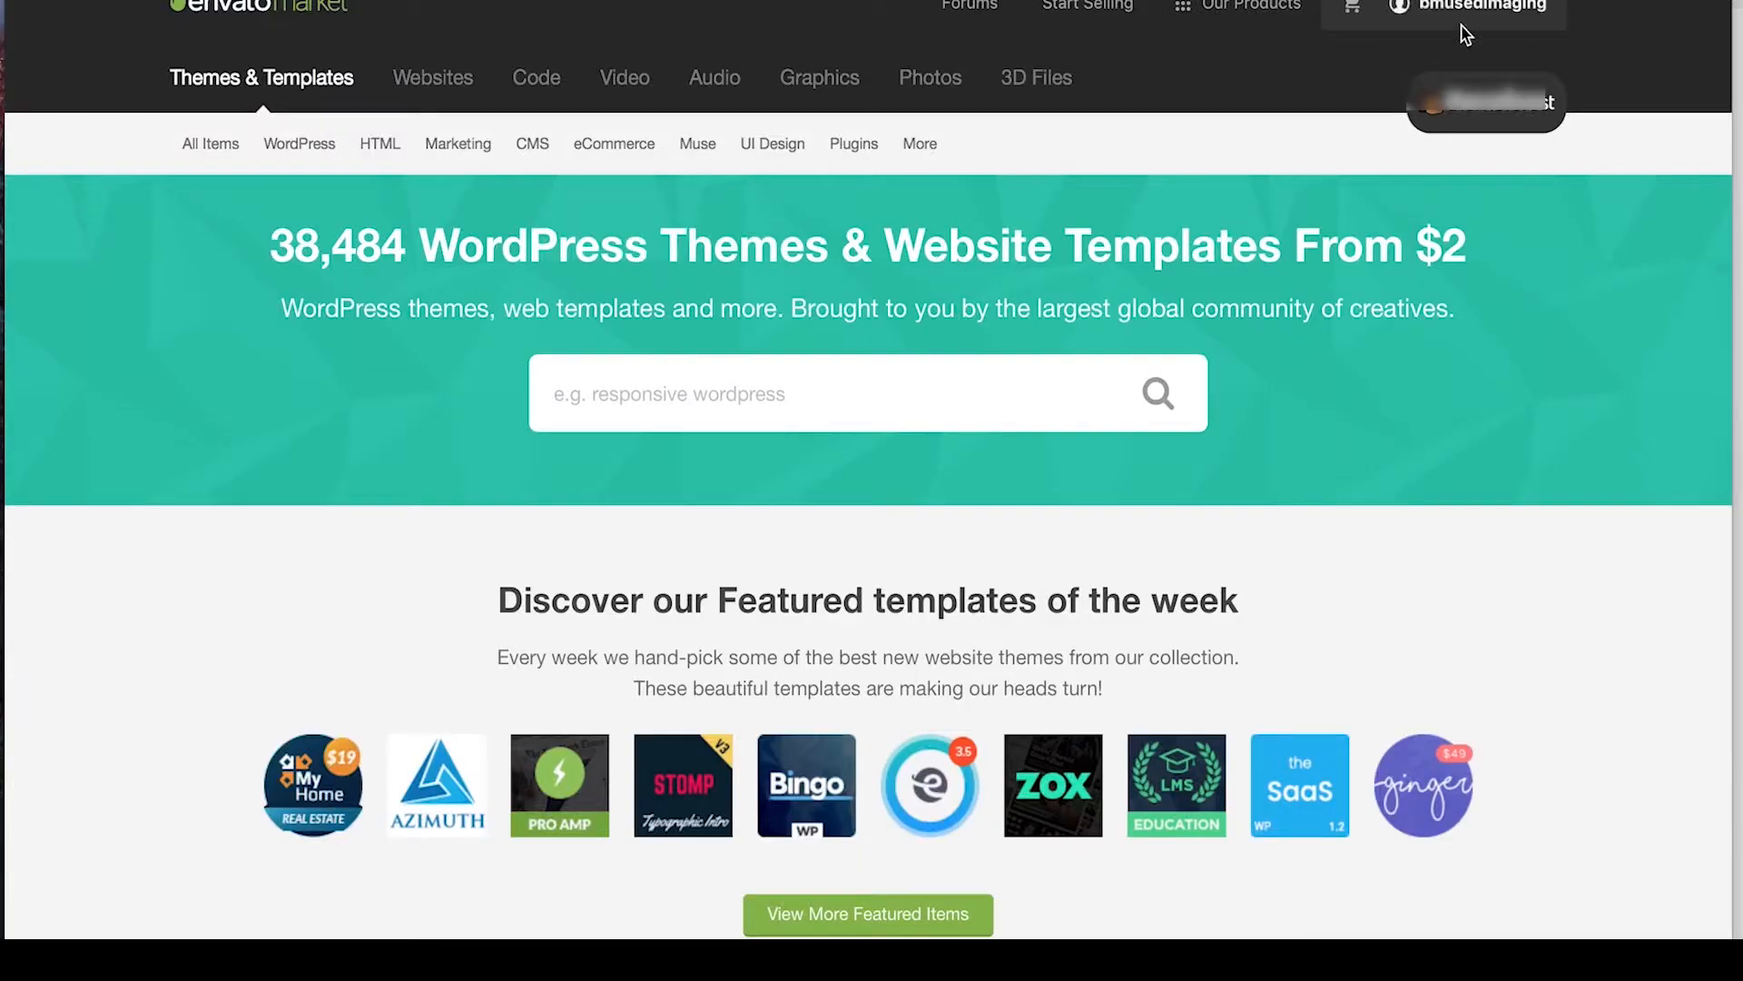
mouse_move(1467, 9)
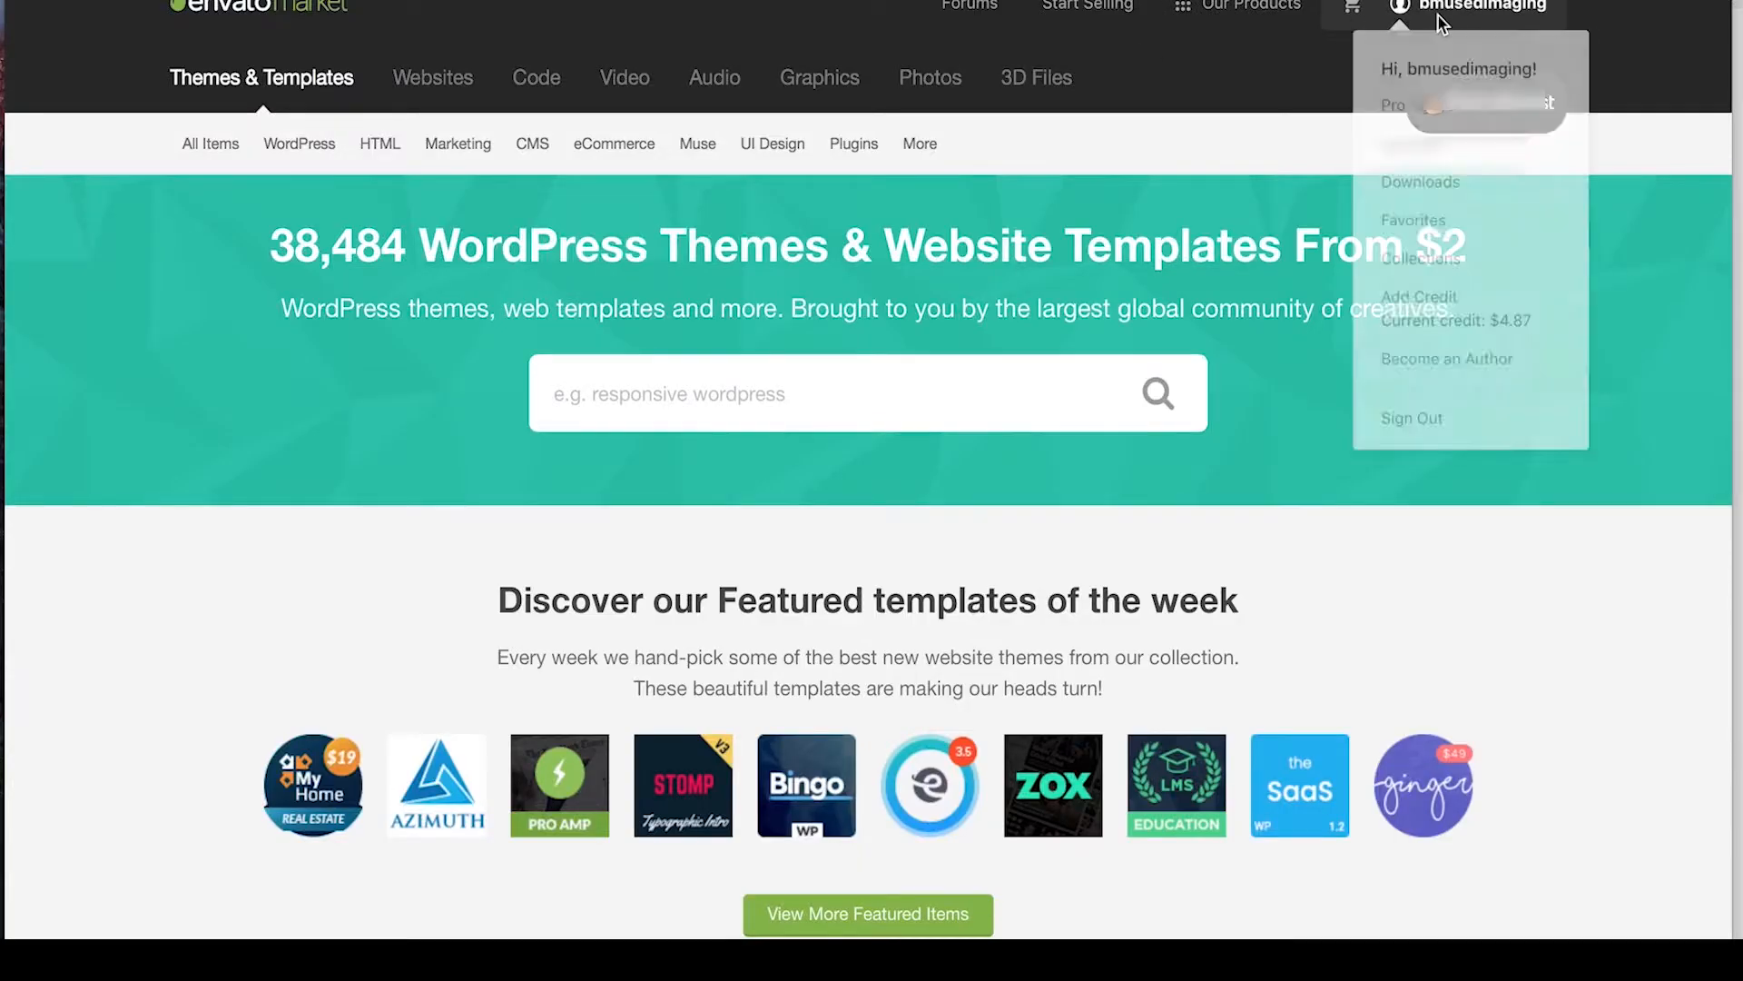
click(1411, 190)
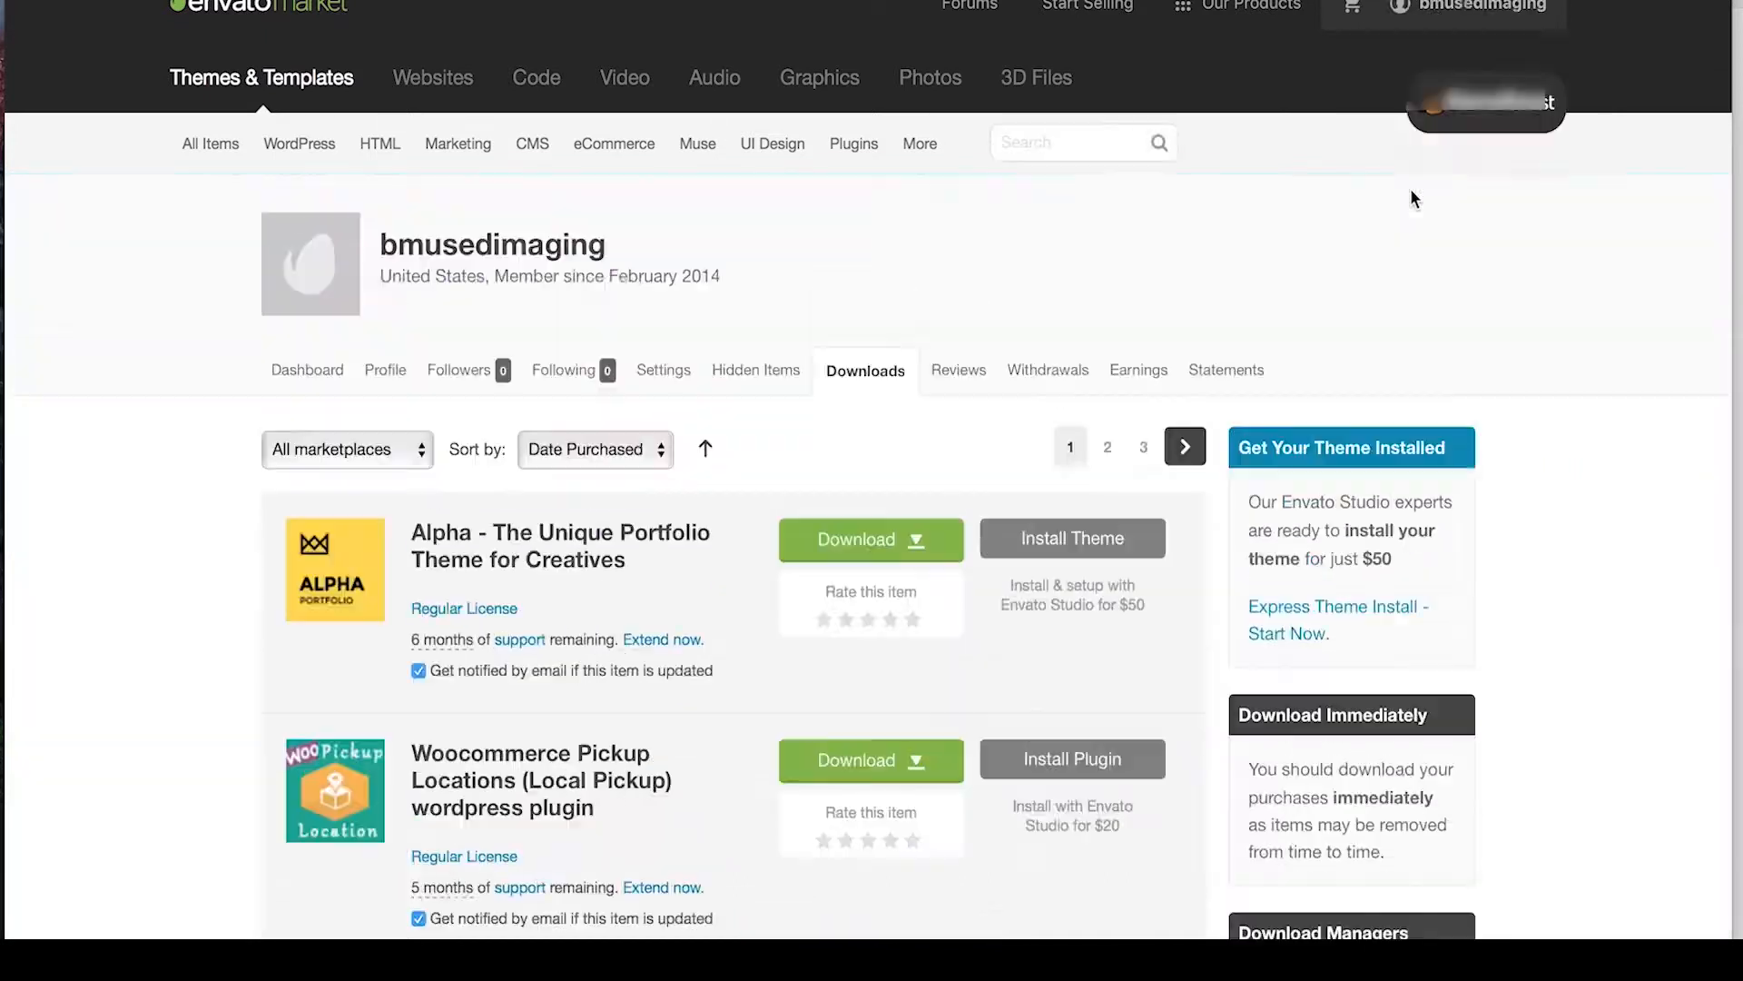
- Look through the purchased themes and plugins, previewing the Lush, FWRD and X themes
scroll(713, 433, down, 8)
scroll(713, 433, down, 20)
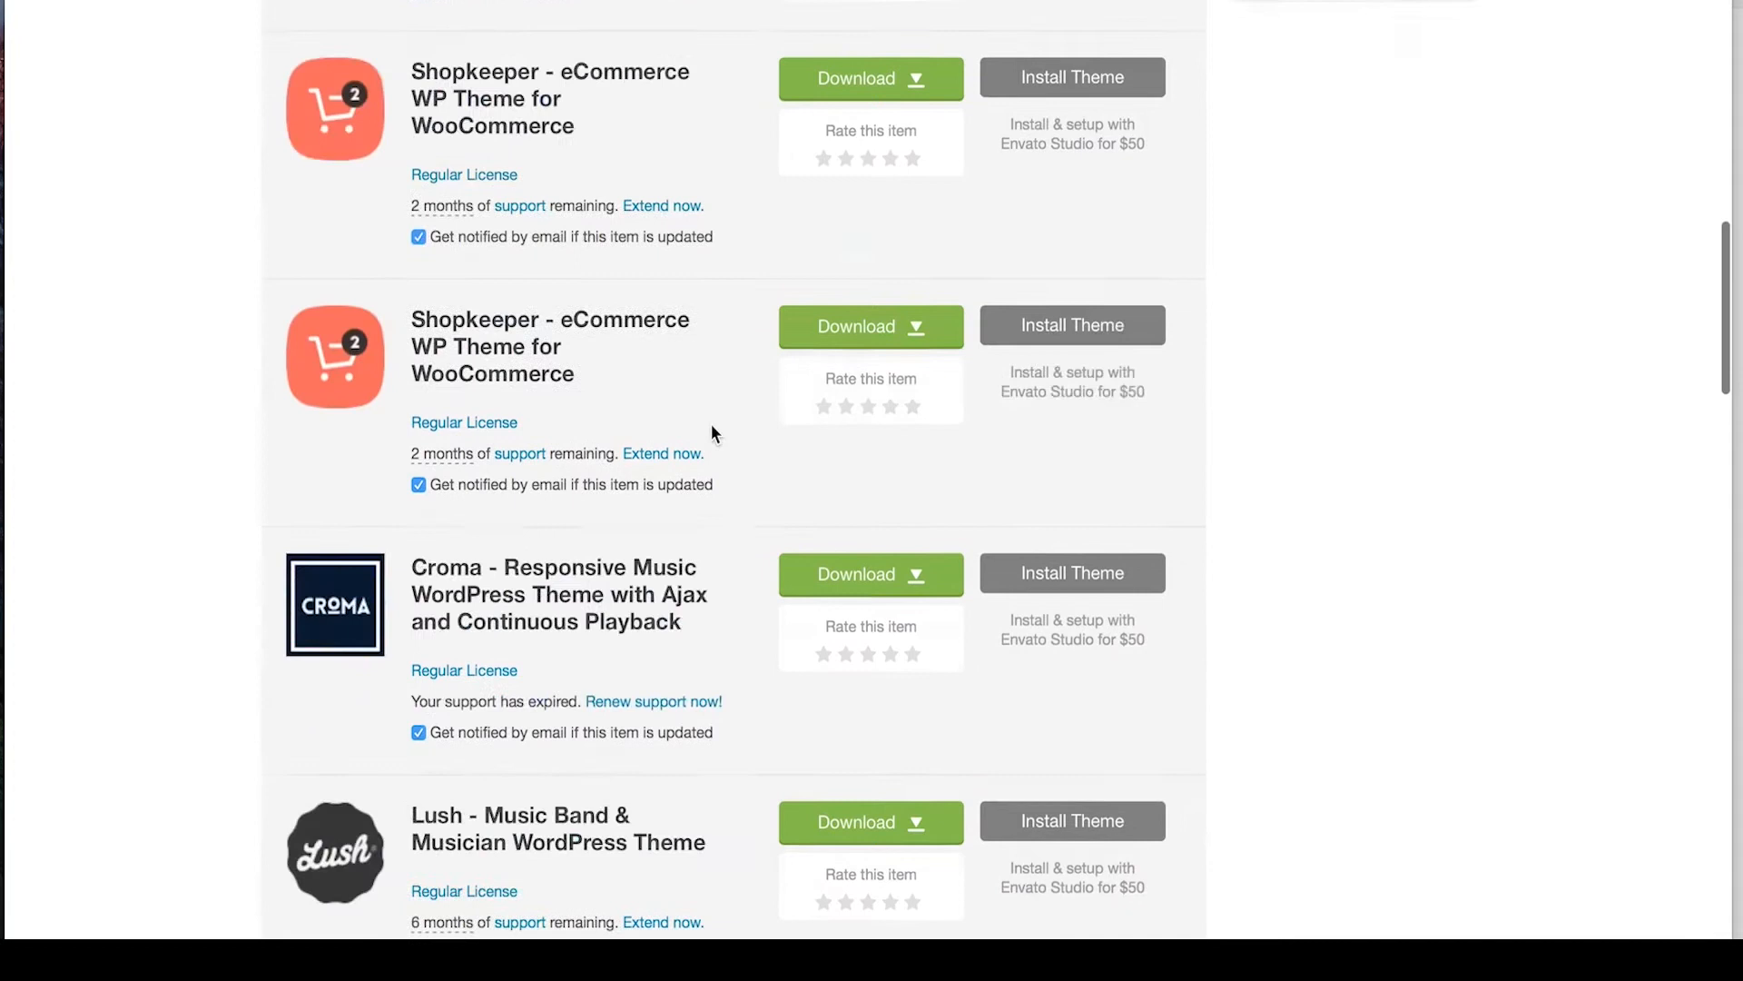
scroll(713, 433, up, 20)
scroll(713, 433, down, 12)
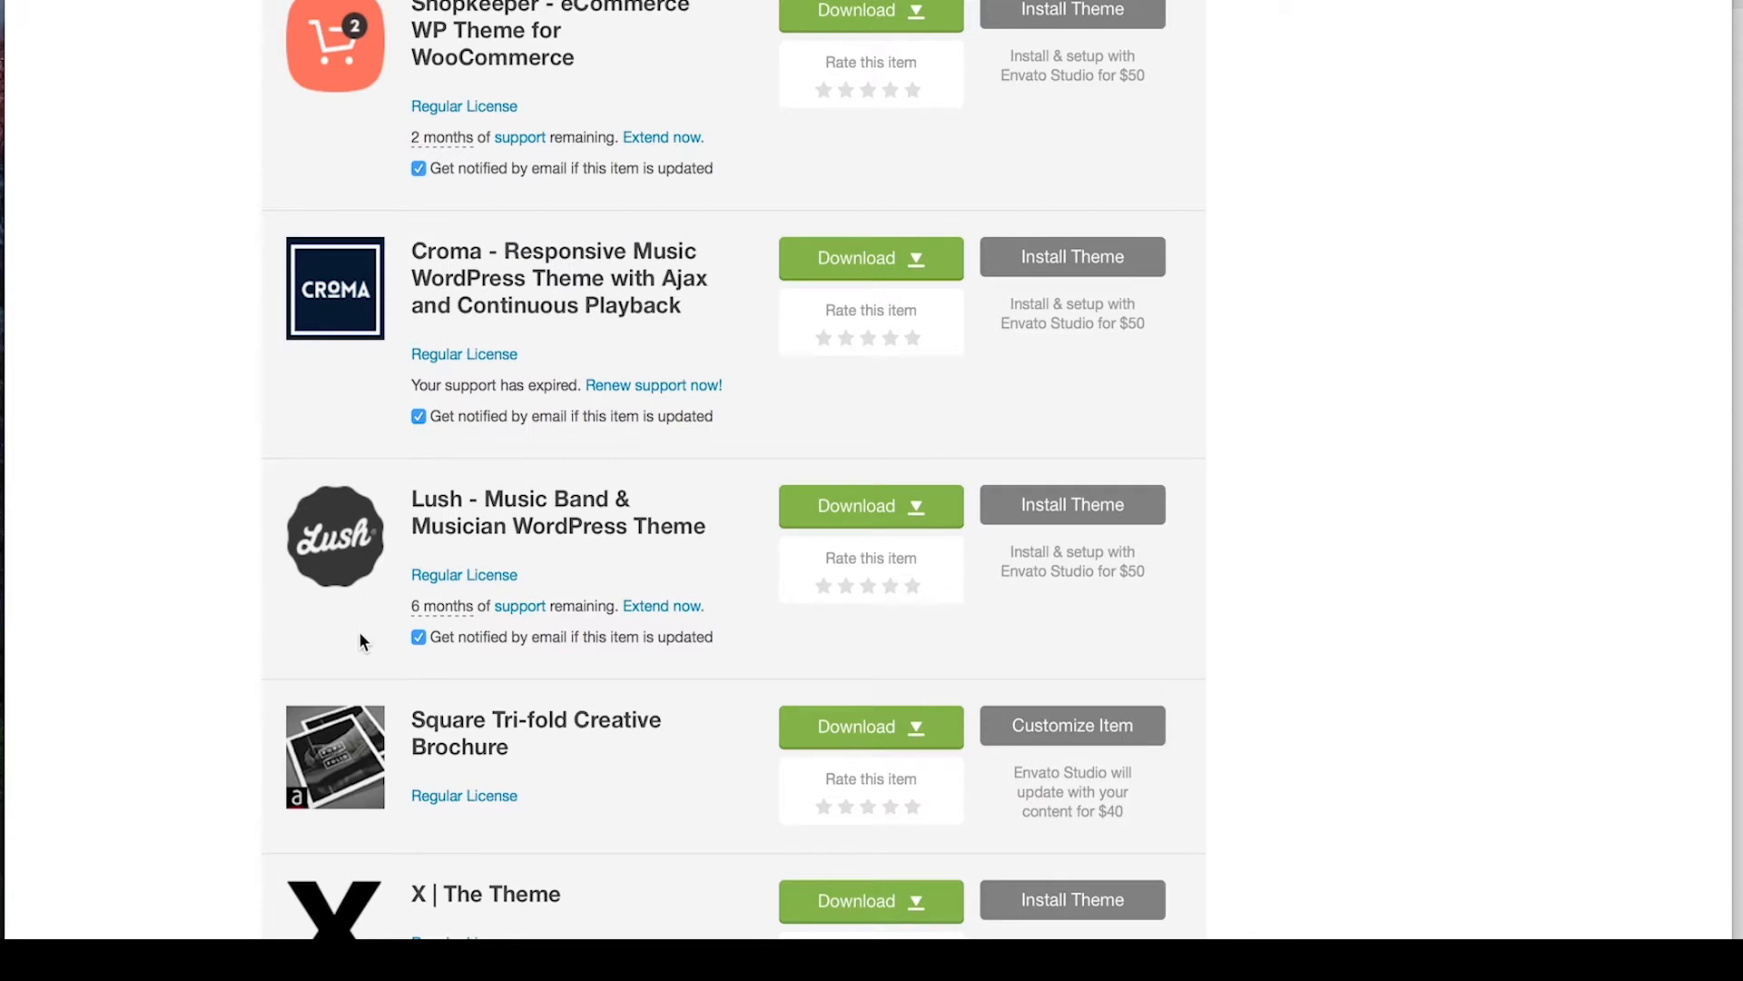
mouse_move(328, 584)
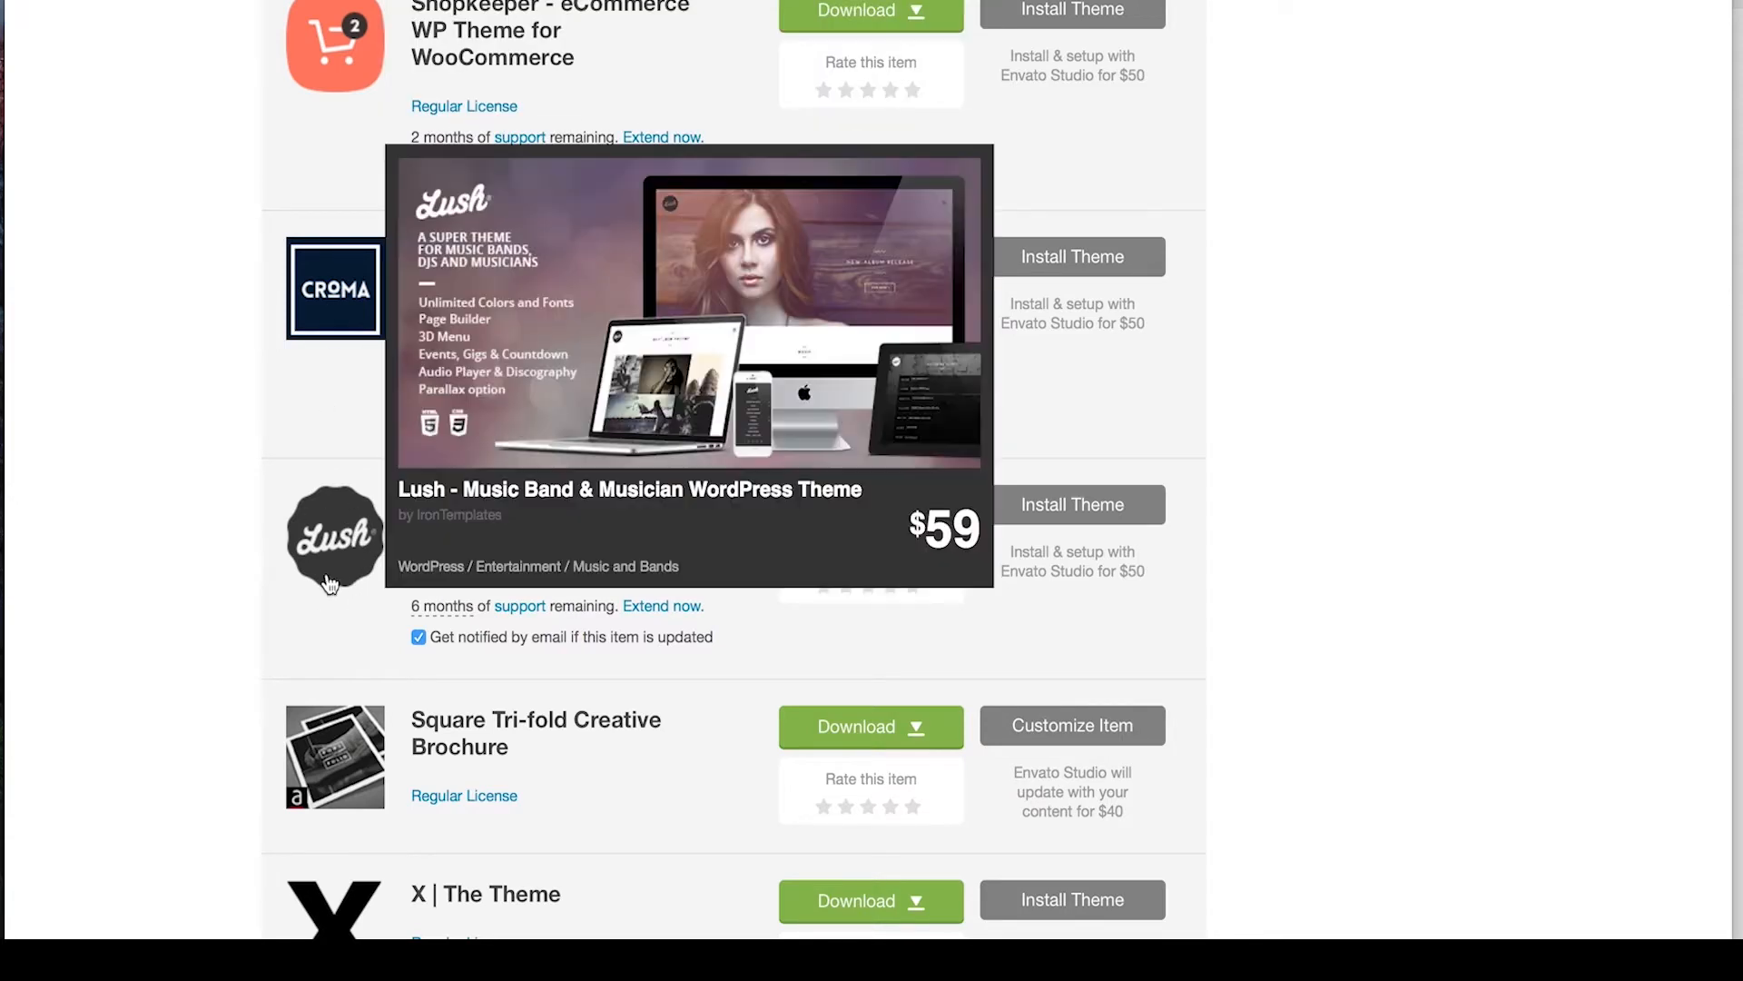
scroll(242, 696, down, 10)
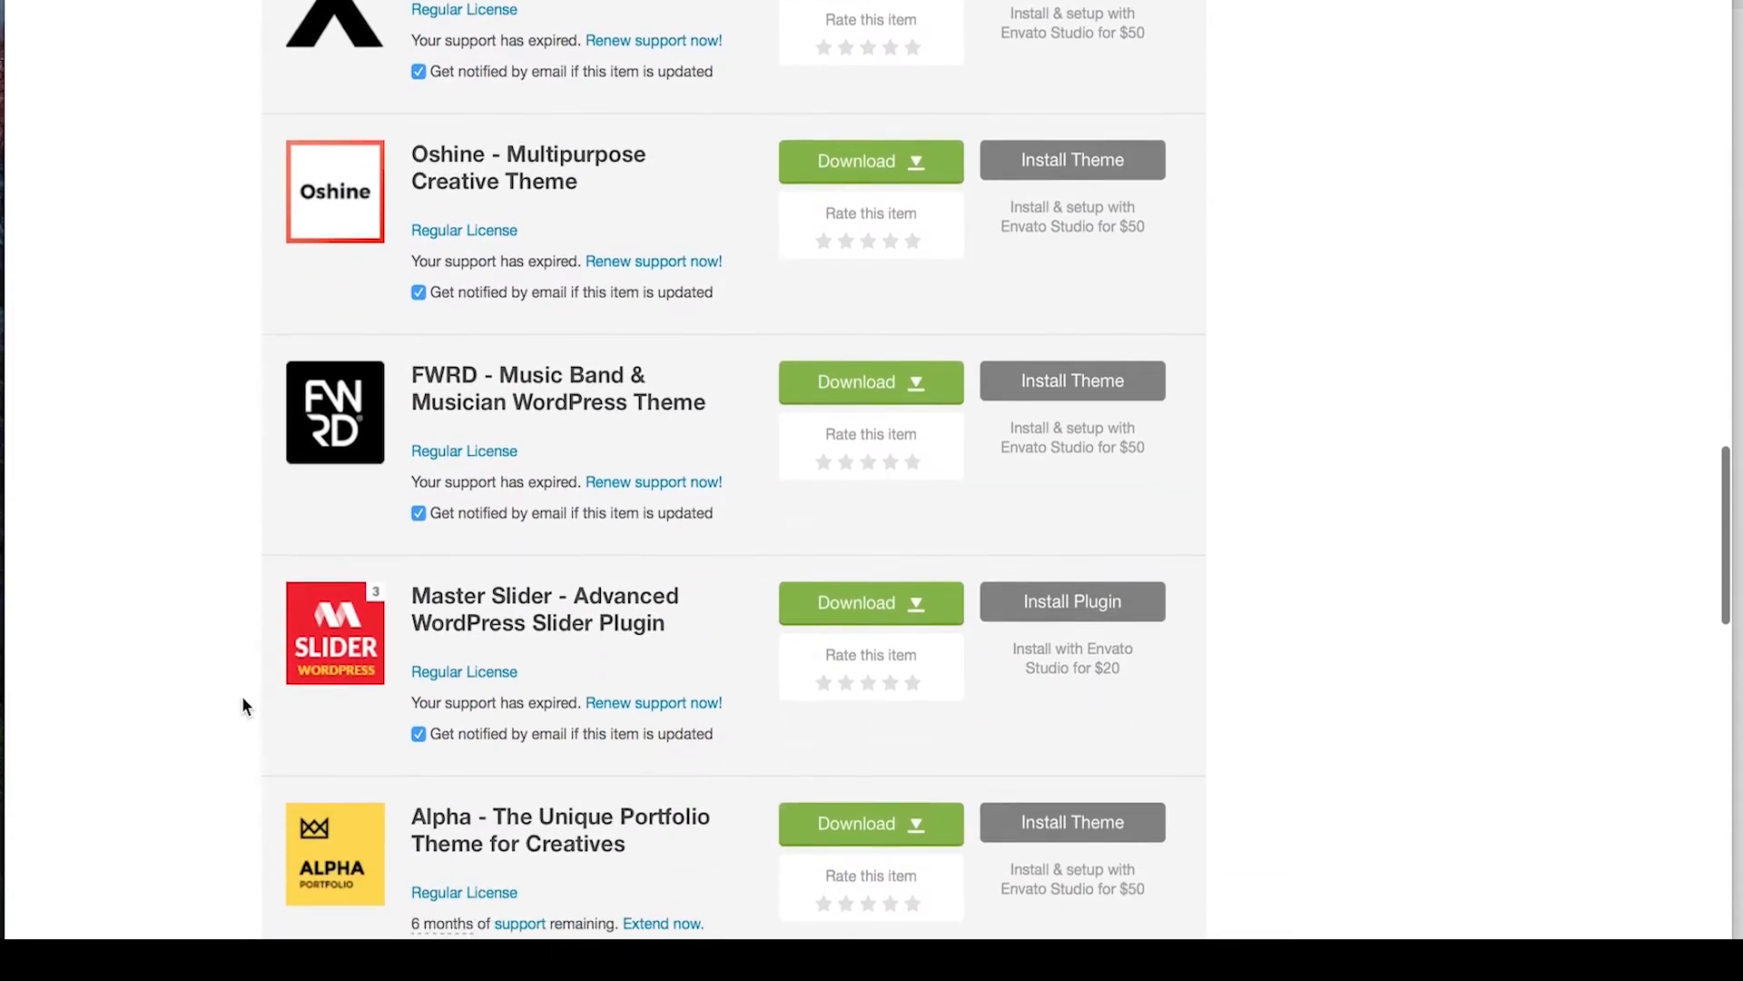
mouse_move(360, 399)
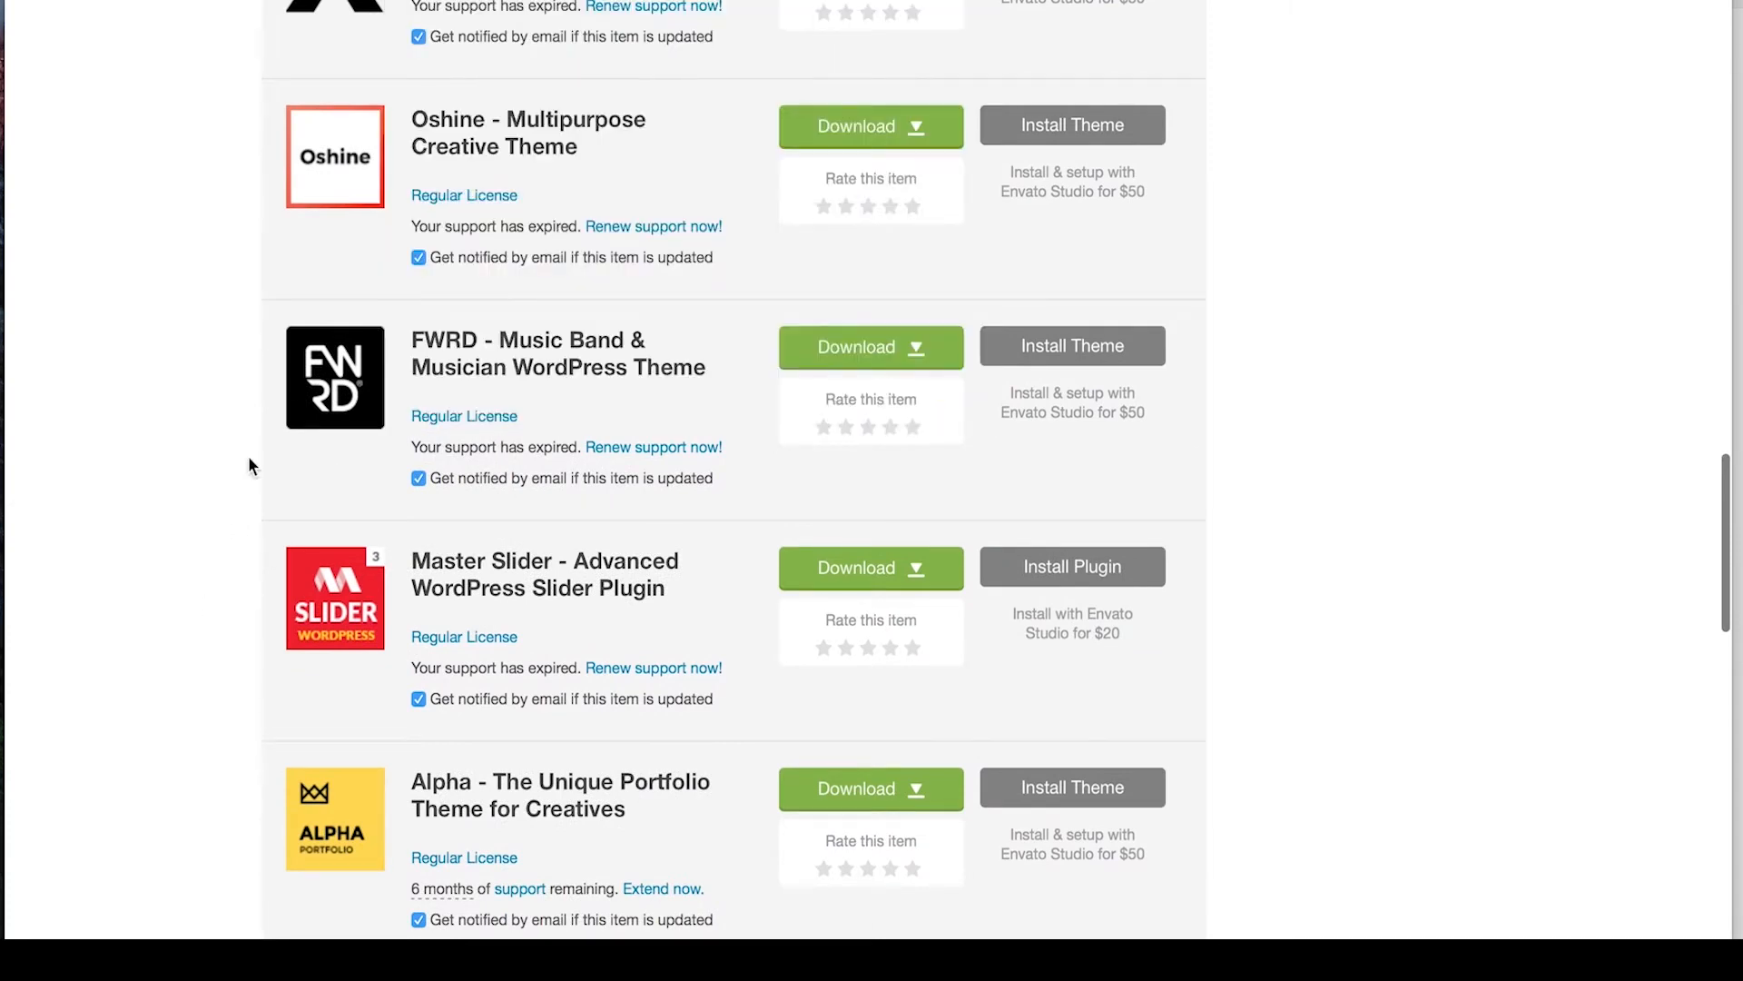
scroll(248, 463, down, 5)
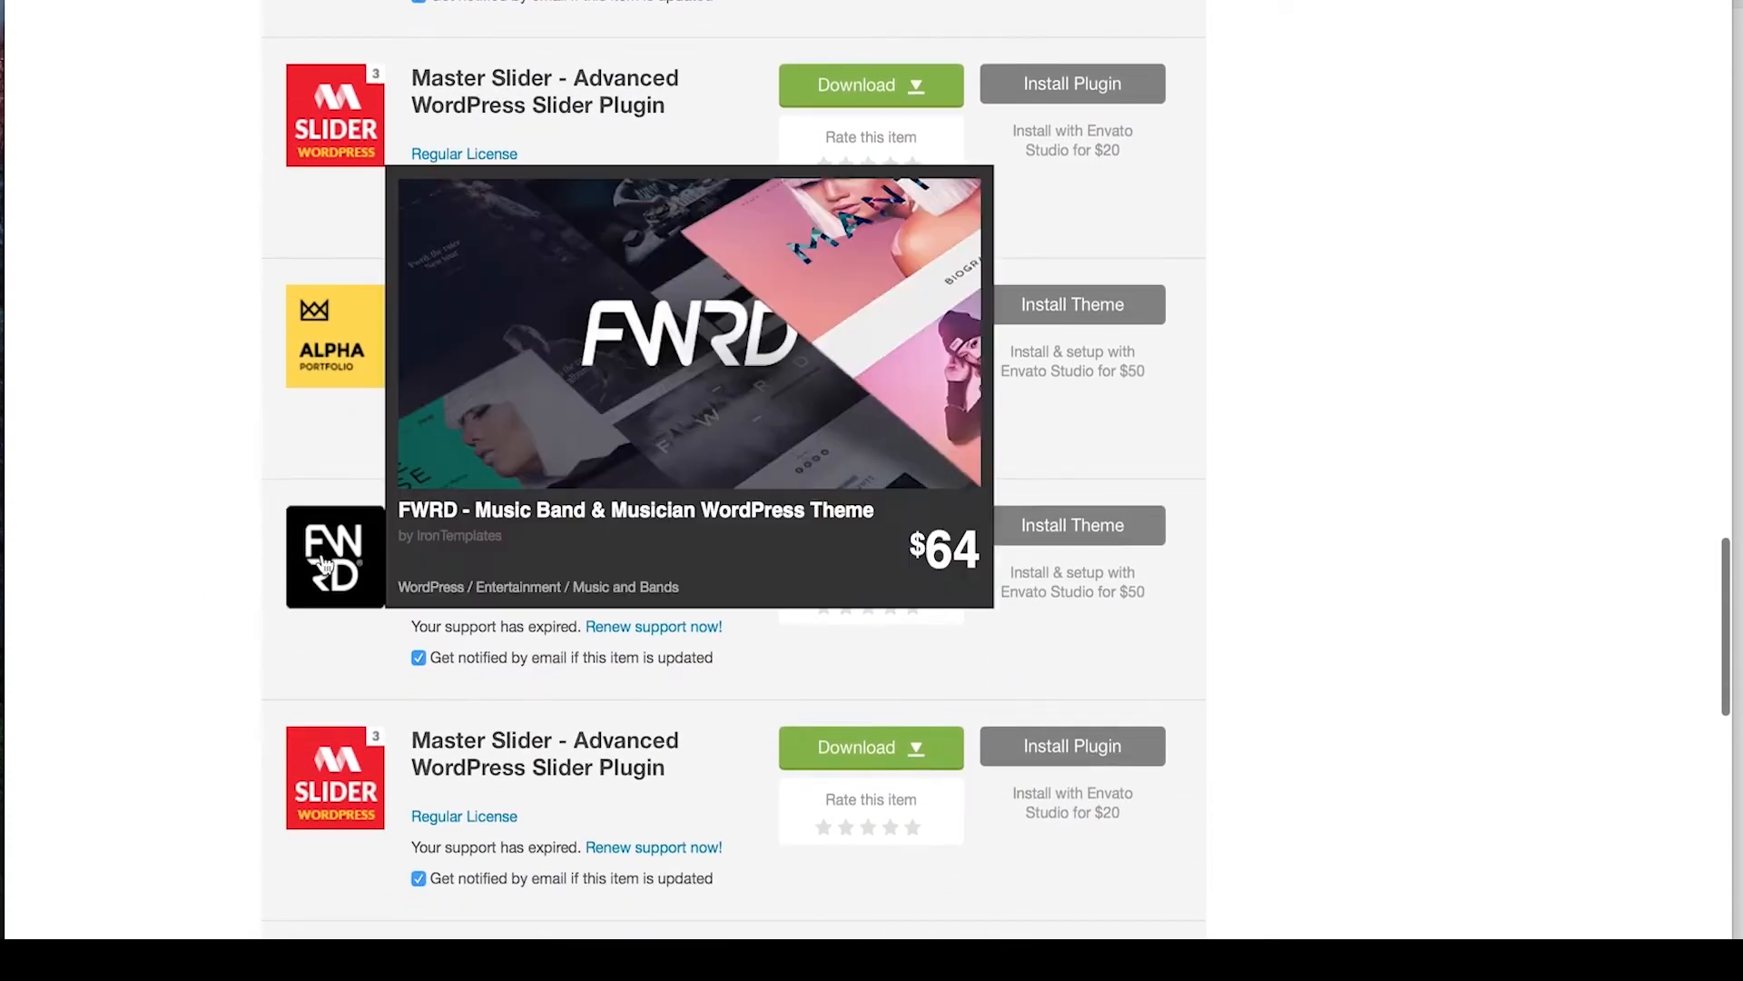
scroll(143, 491, up, 5)
scroll(140, 490, up, 2)
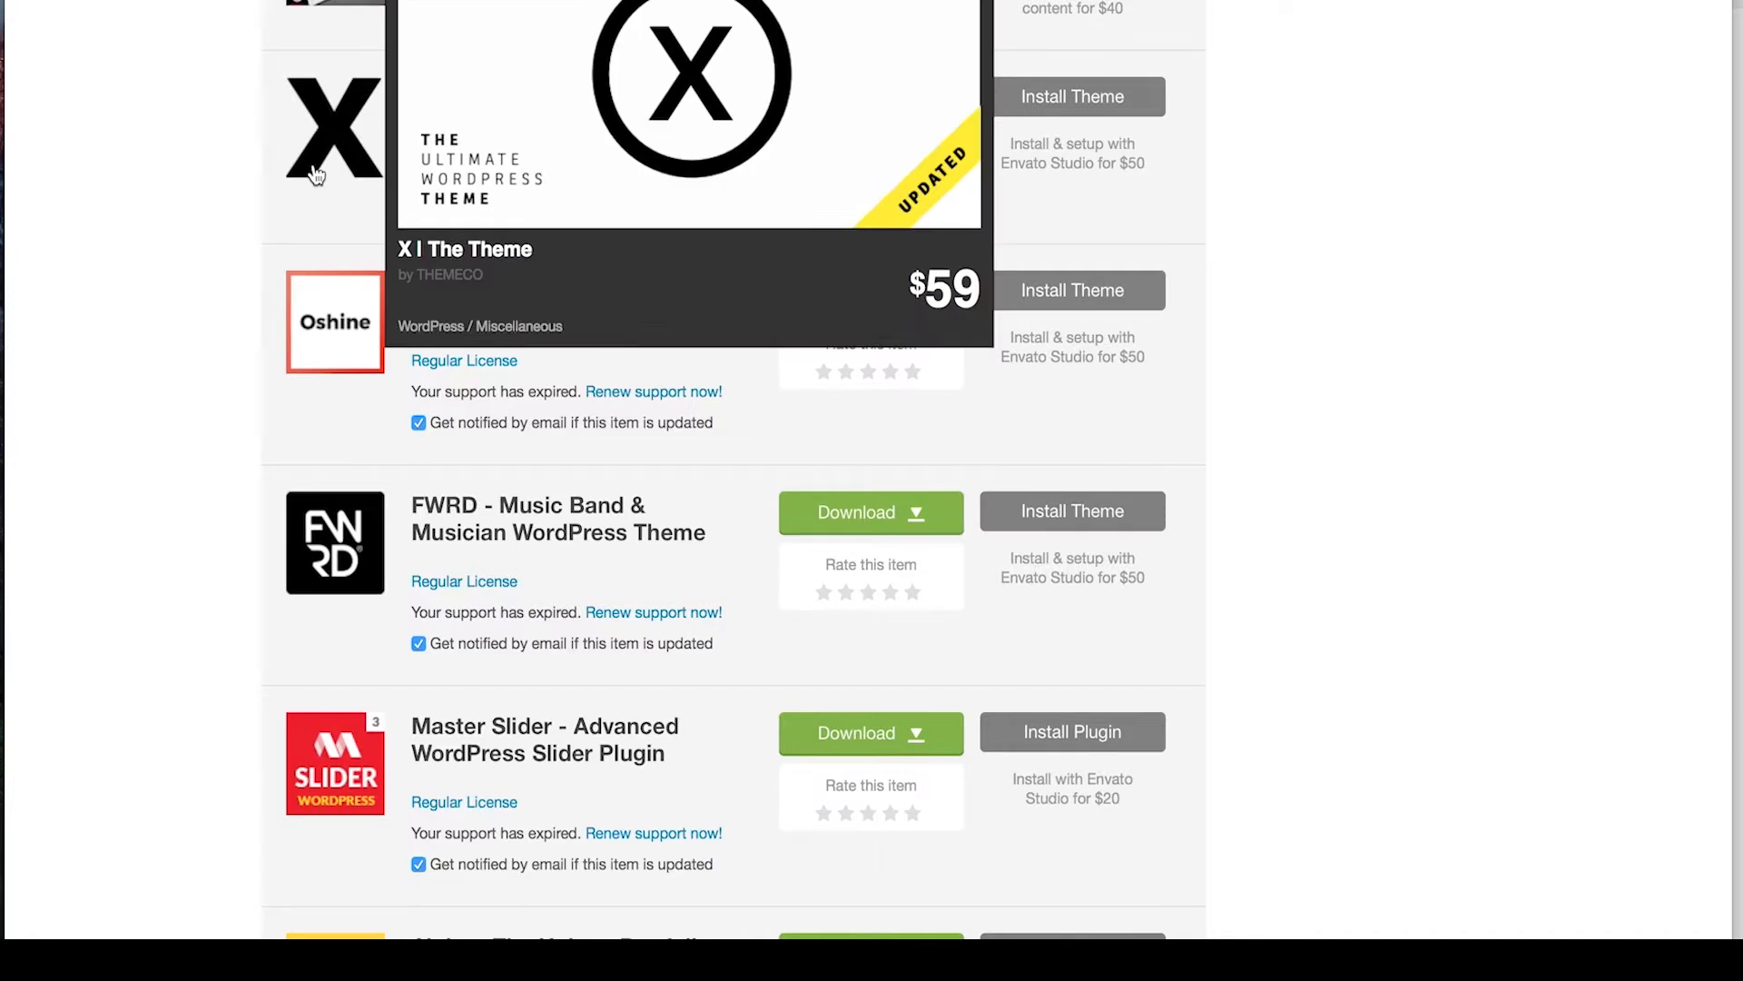
- Download all files and documentation for the purchased Croma responsive music WordPress theme
scroll(314, 171, up, 5)
scroll(200, 199, up, 2)
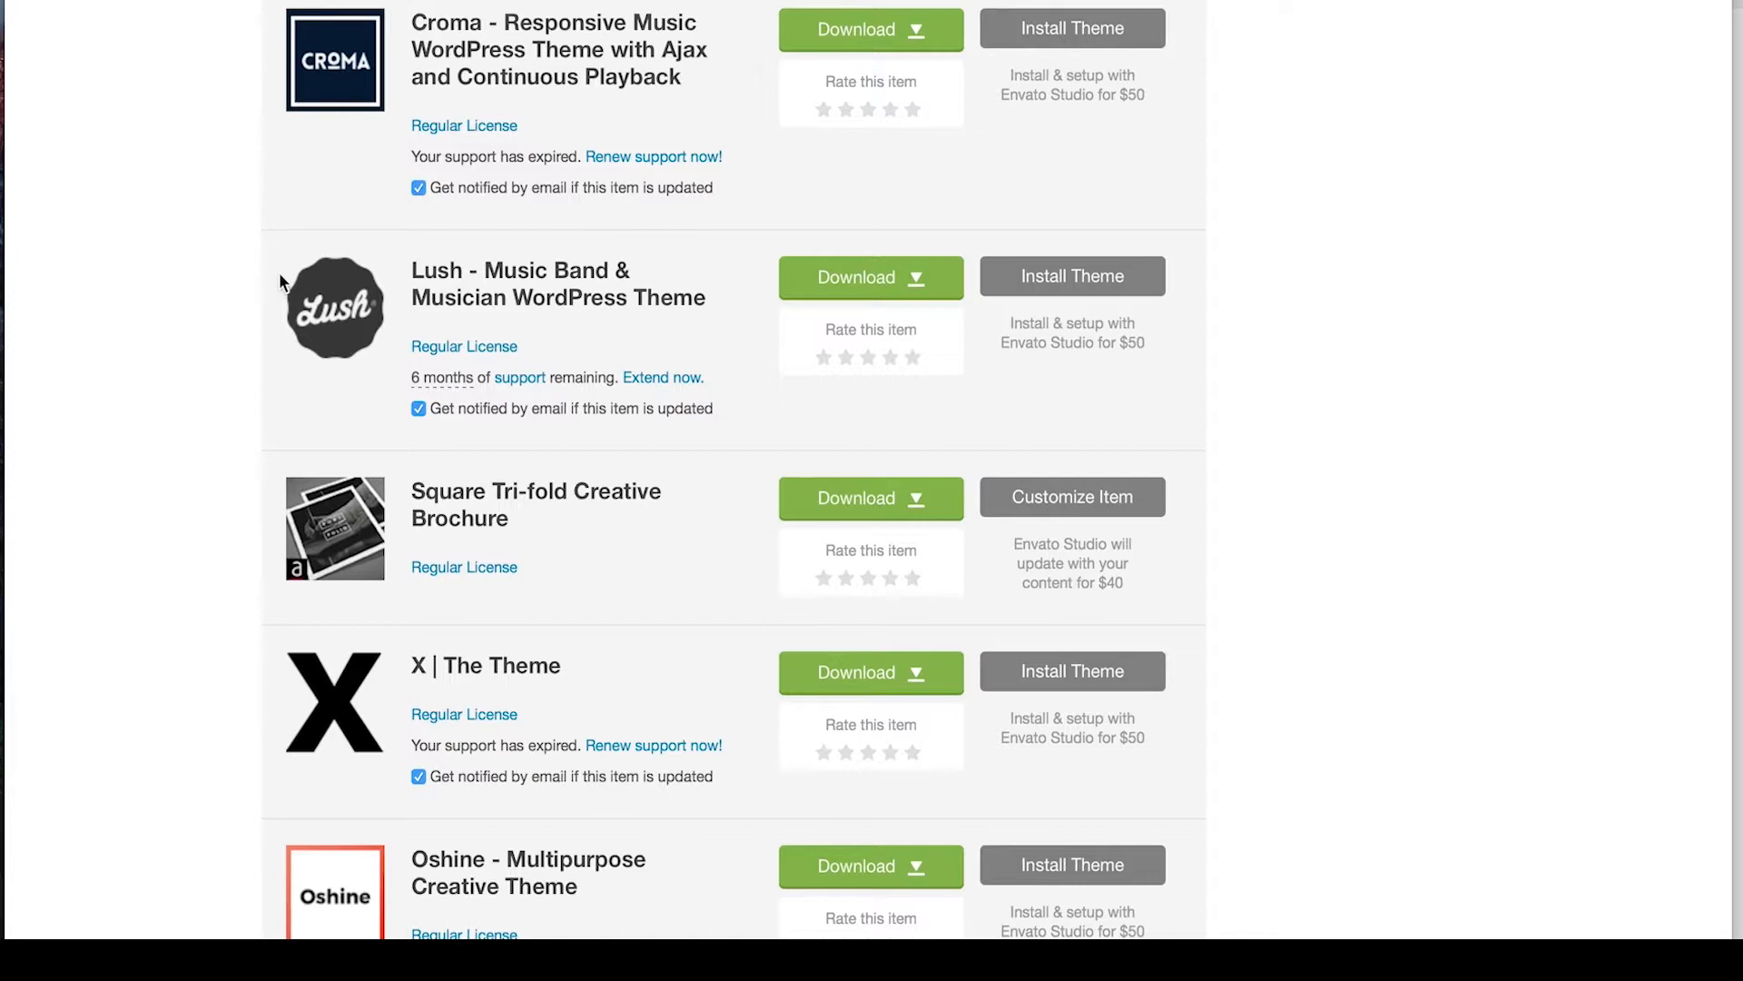
click(914, 34)
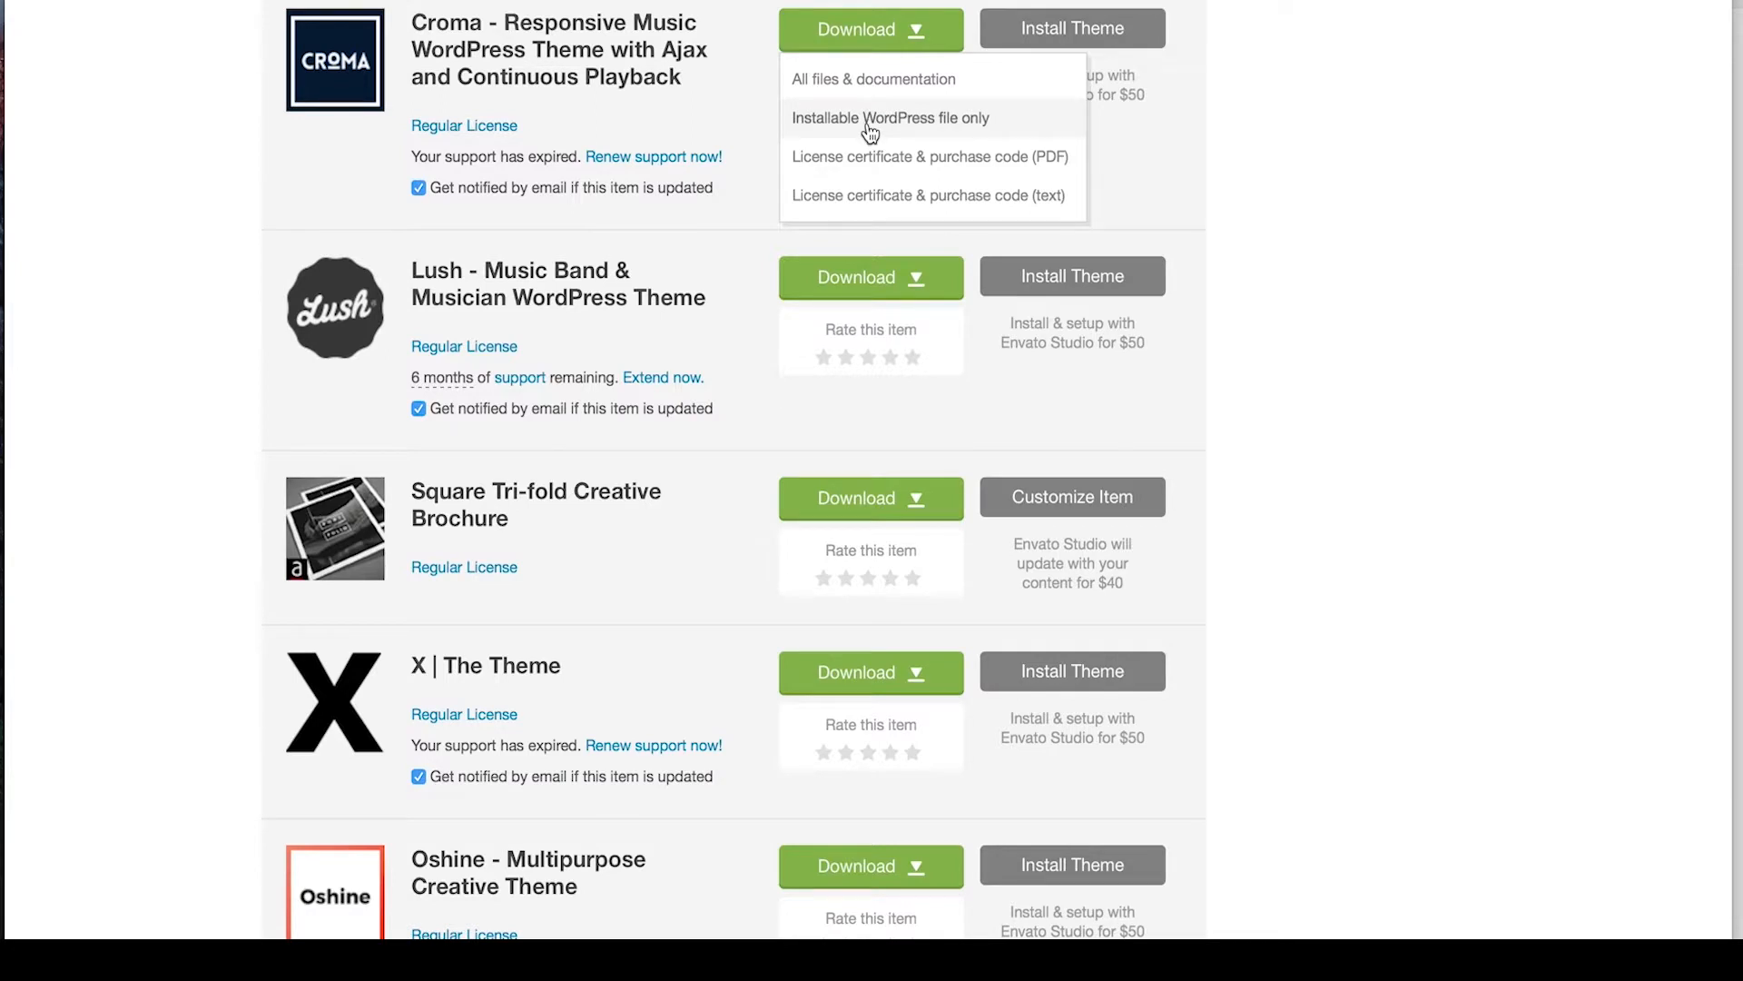
click(868, 78)
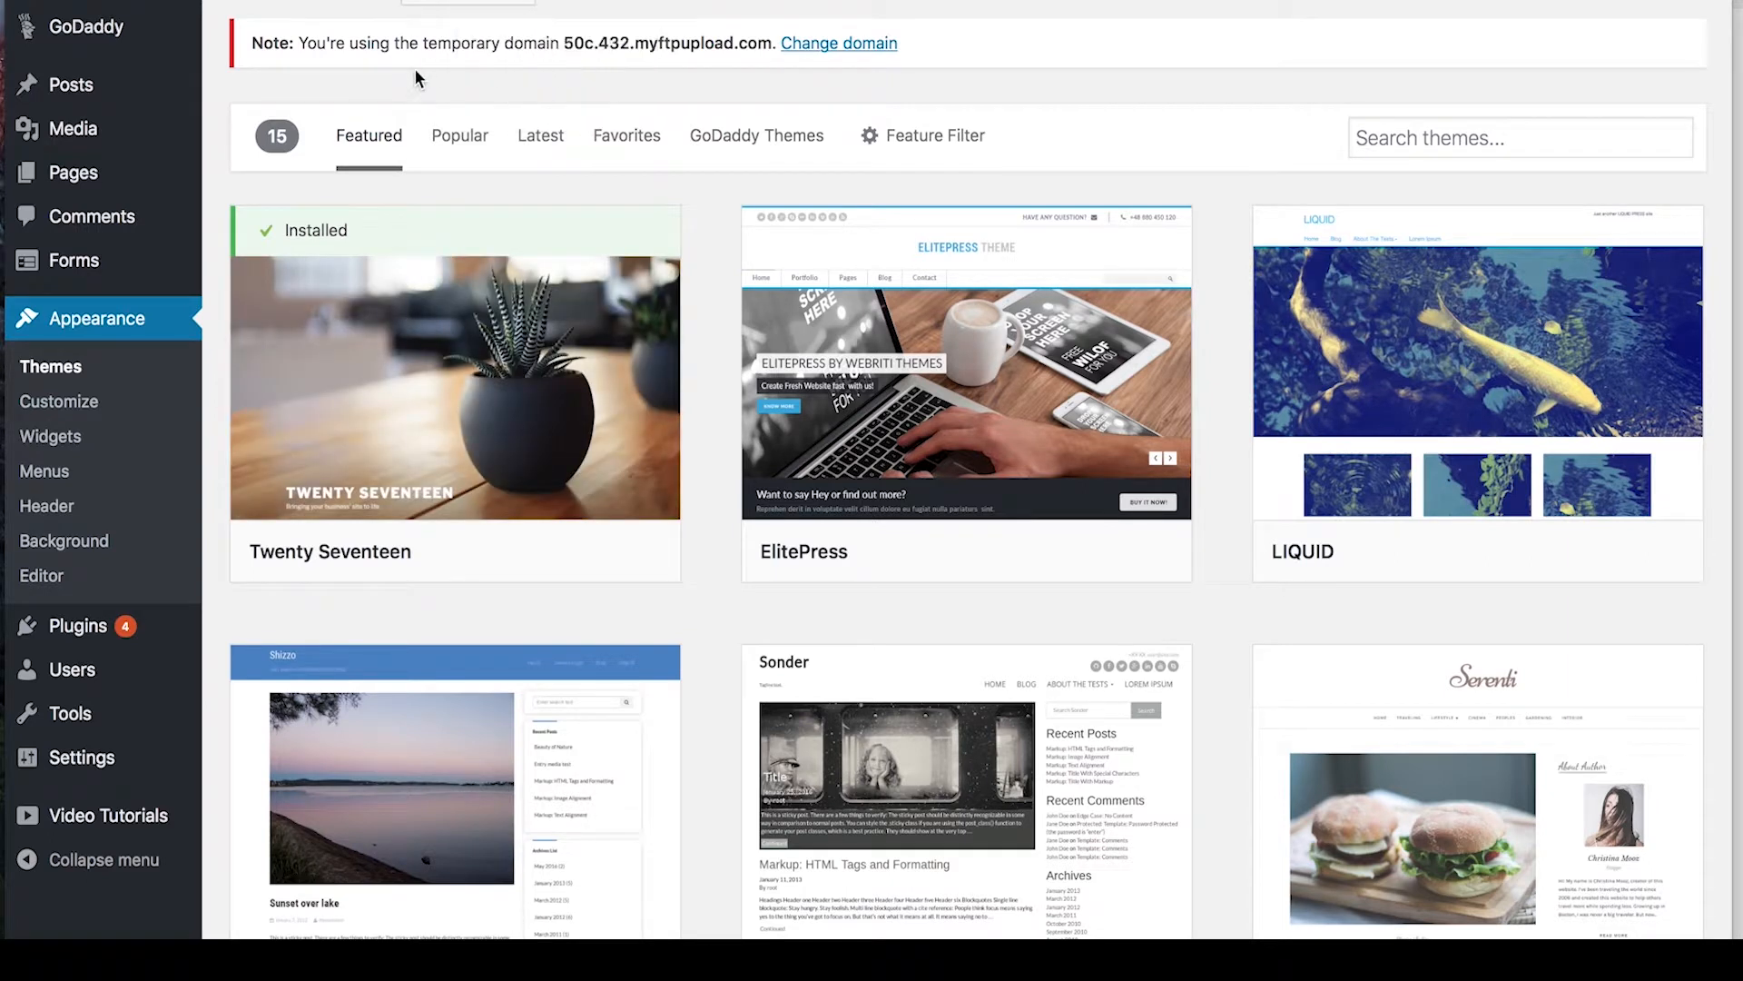
- In the WordPress theme upload form, choose croma.zip from the Theme folder of the downloaded ThemeForest Croma package
click(504, 4)
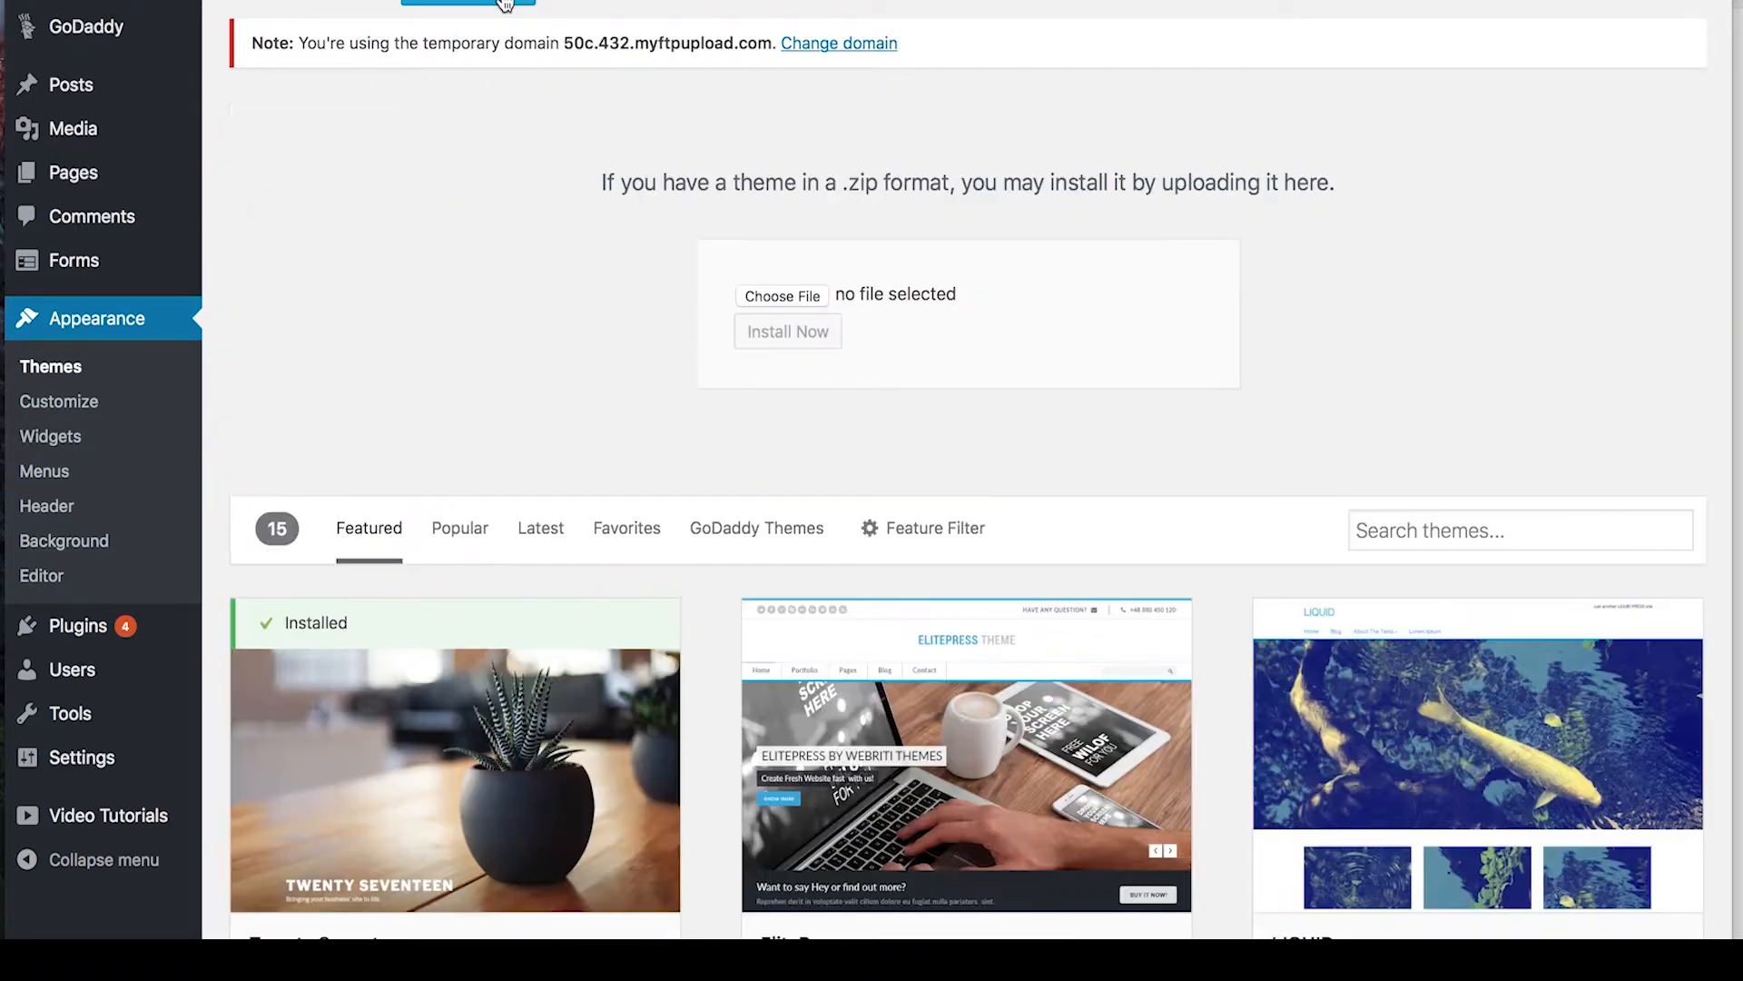
click(771, 296)
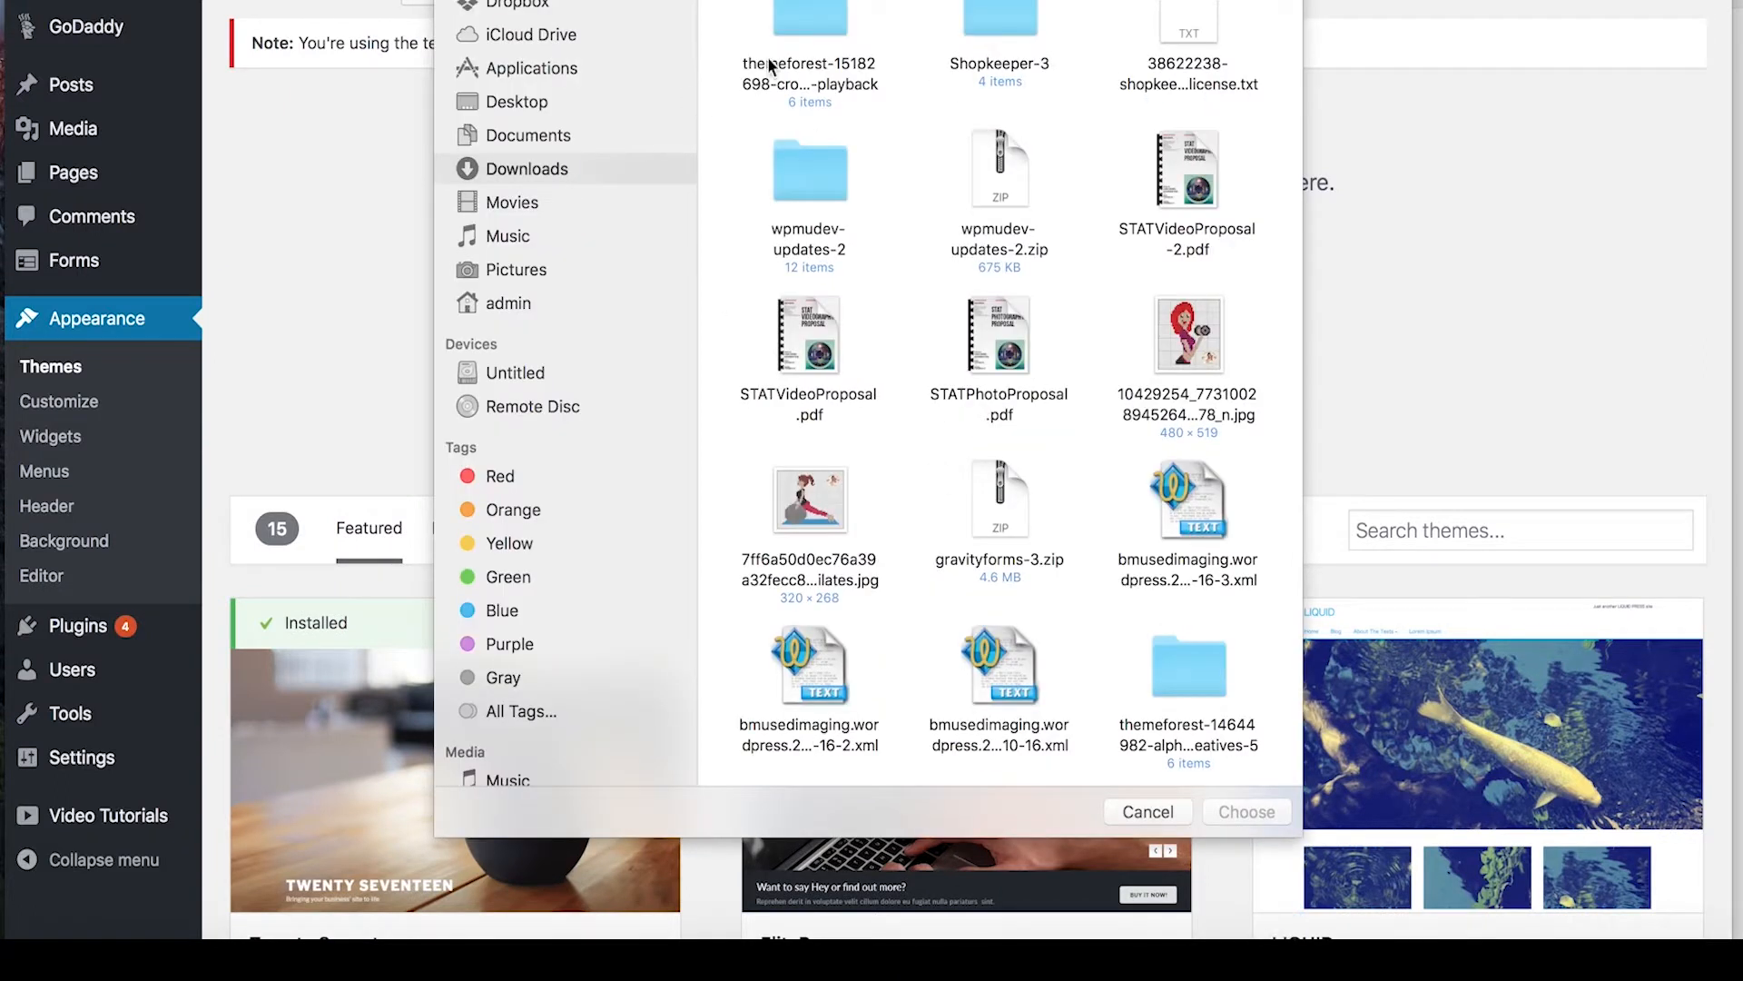
double_click(813, 11)
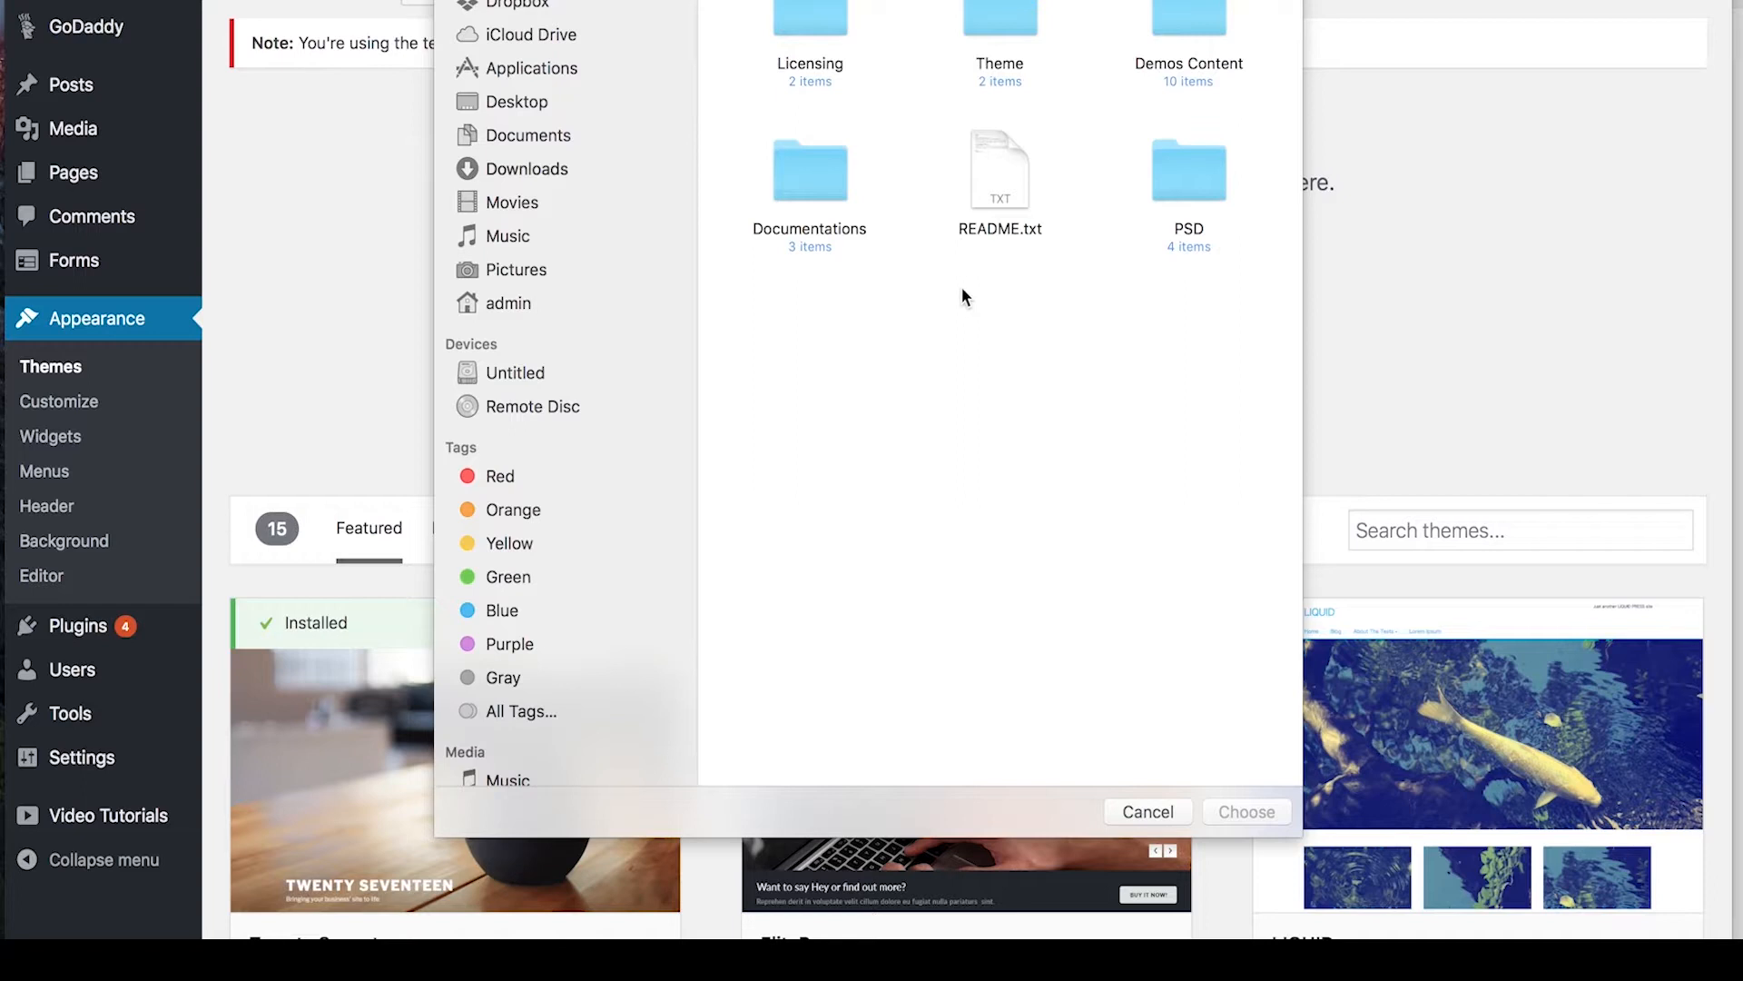
double_click(1002, 20)
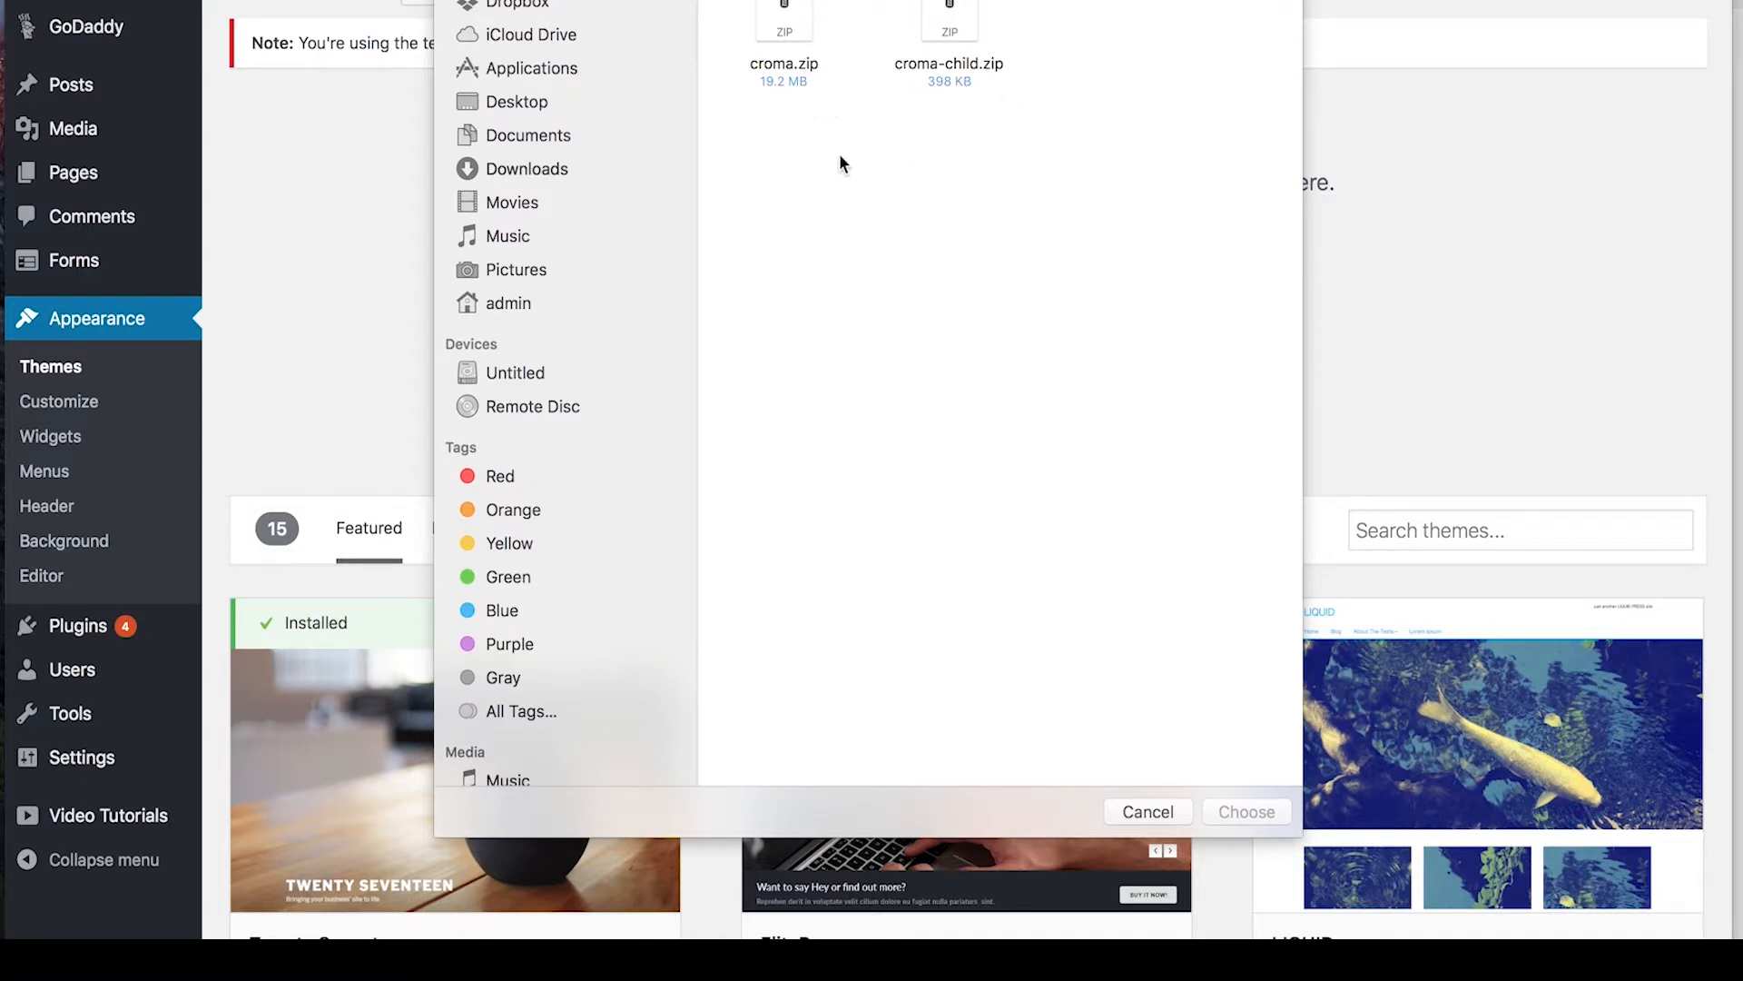
click(790, 36)
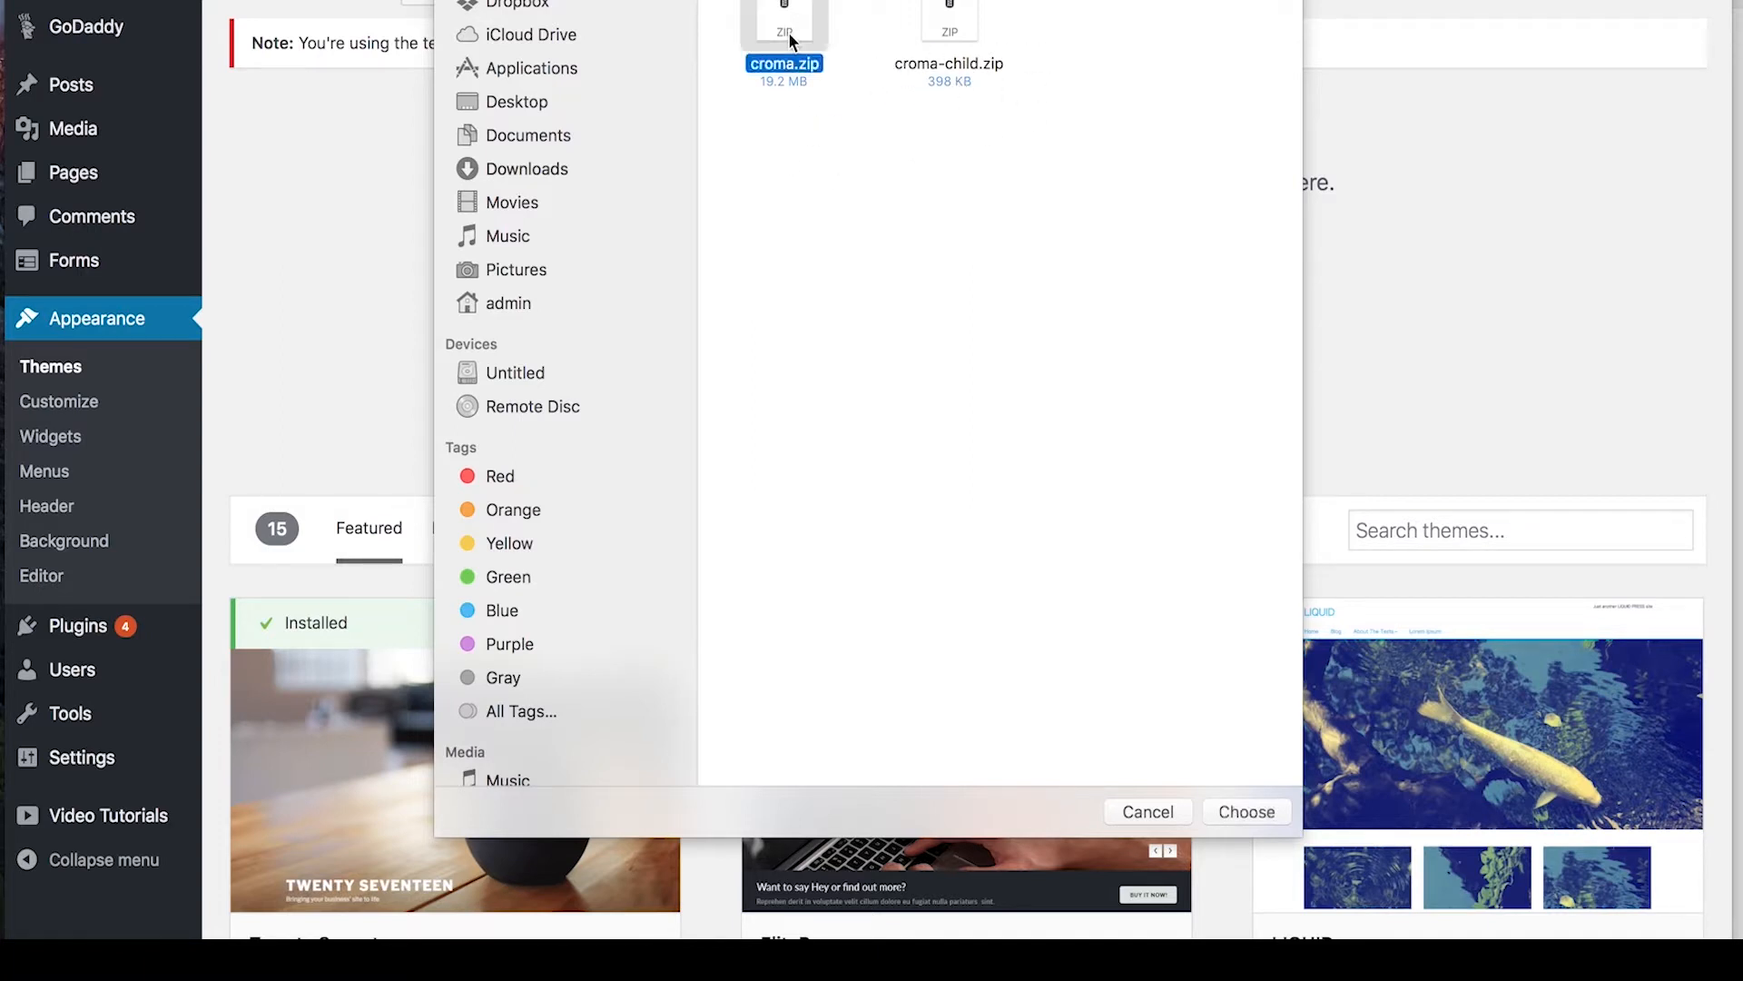
click(1246, 810)
- Install the chosen Croma theme file on the WordPress site and activate the theme
click(808, 338)
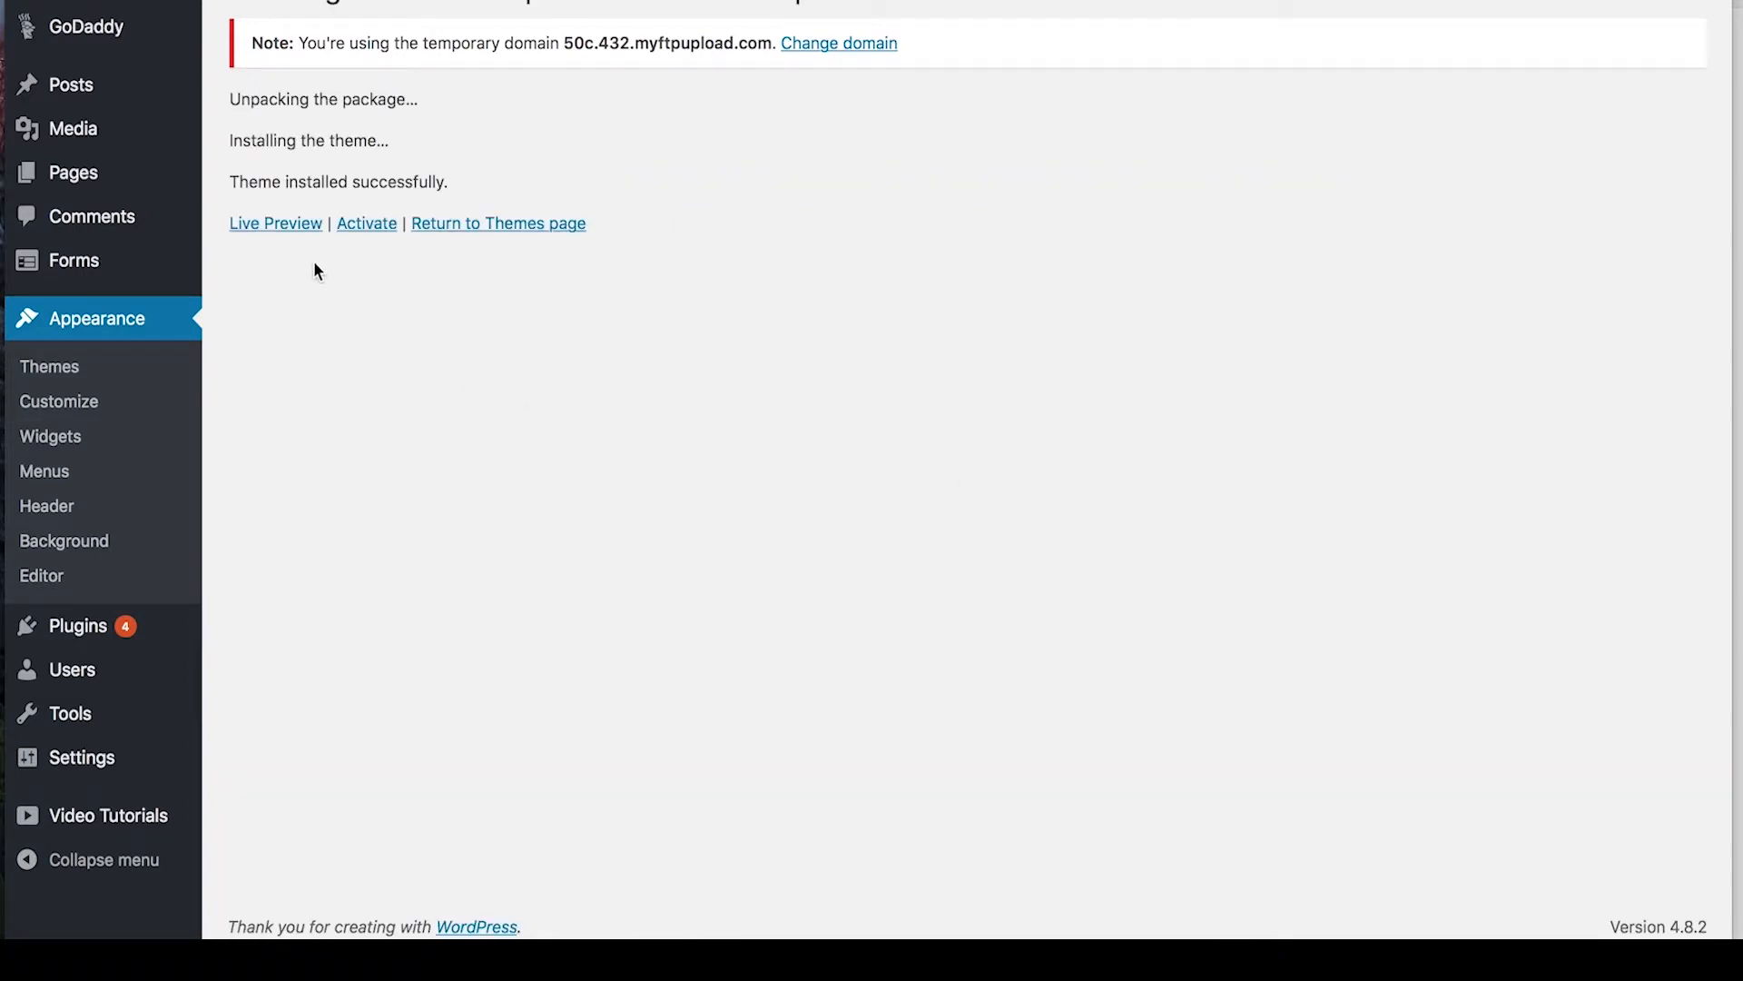
click(361, 225)
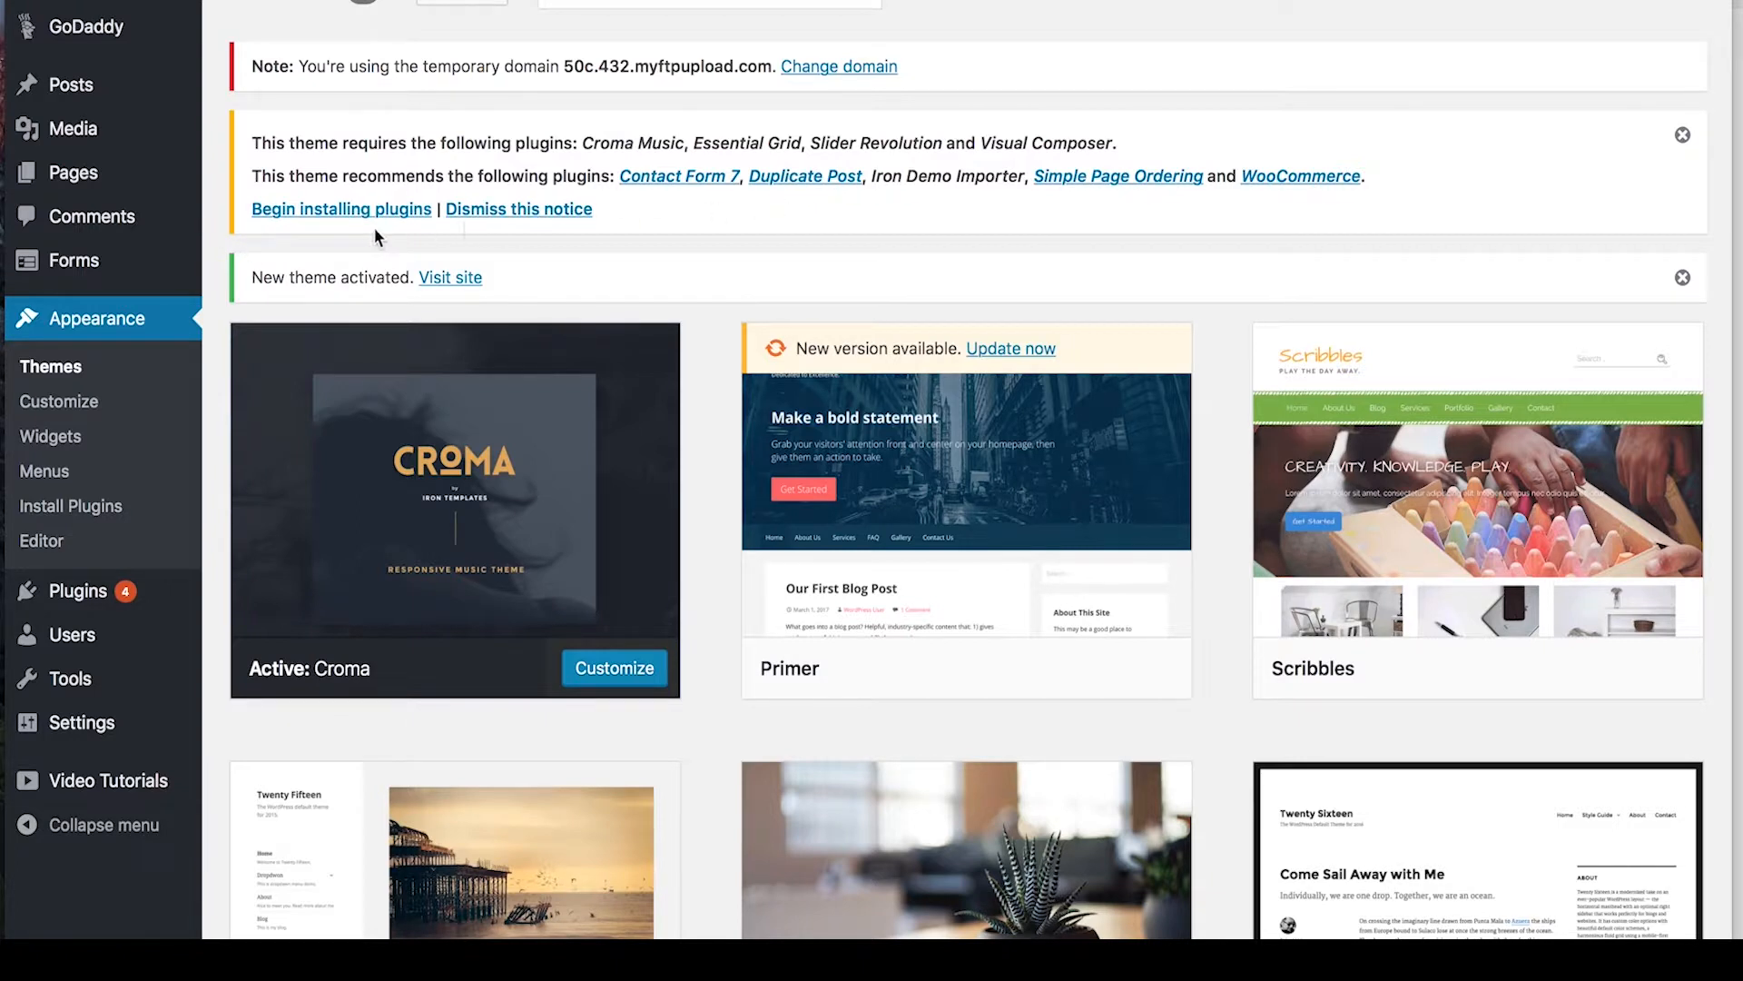
- Bulk-install all the required and recommended plugins for the Croma theme, from Croma Music through WooCommerce
click(355, 210)
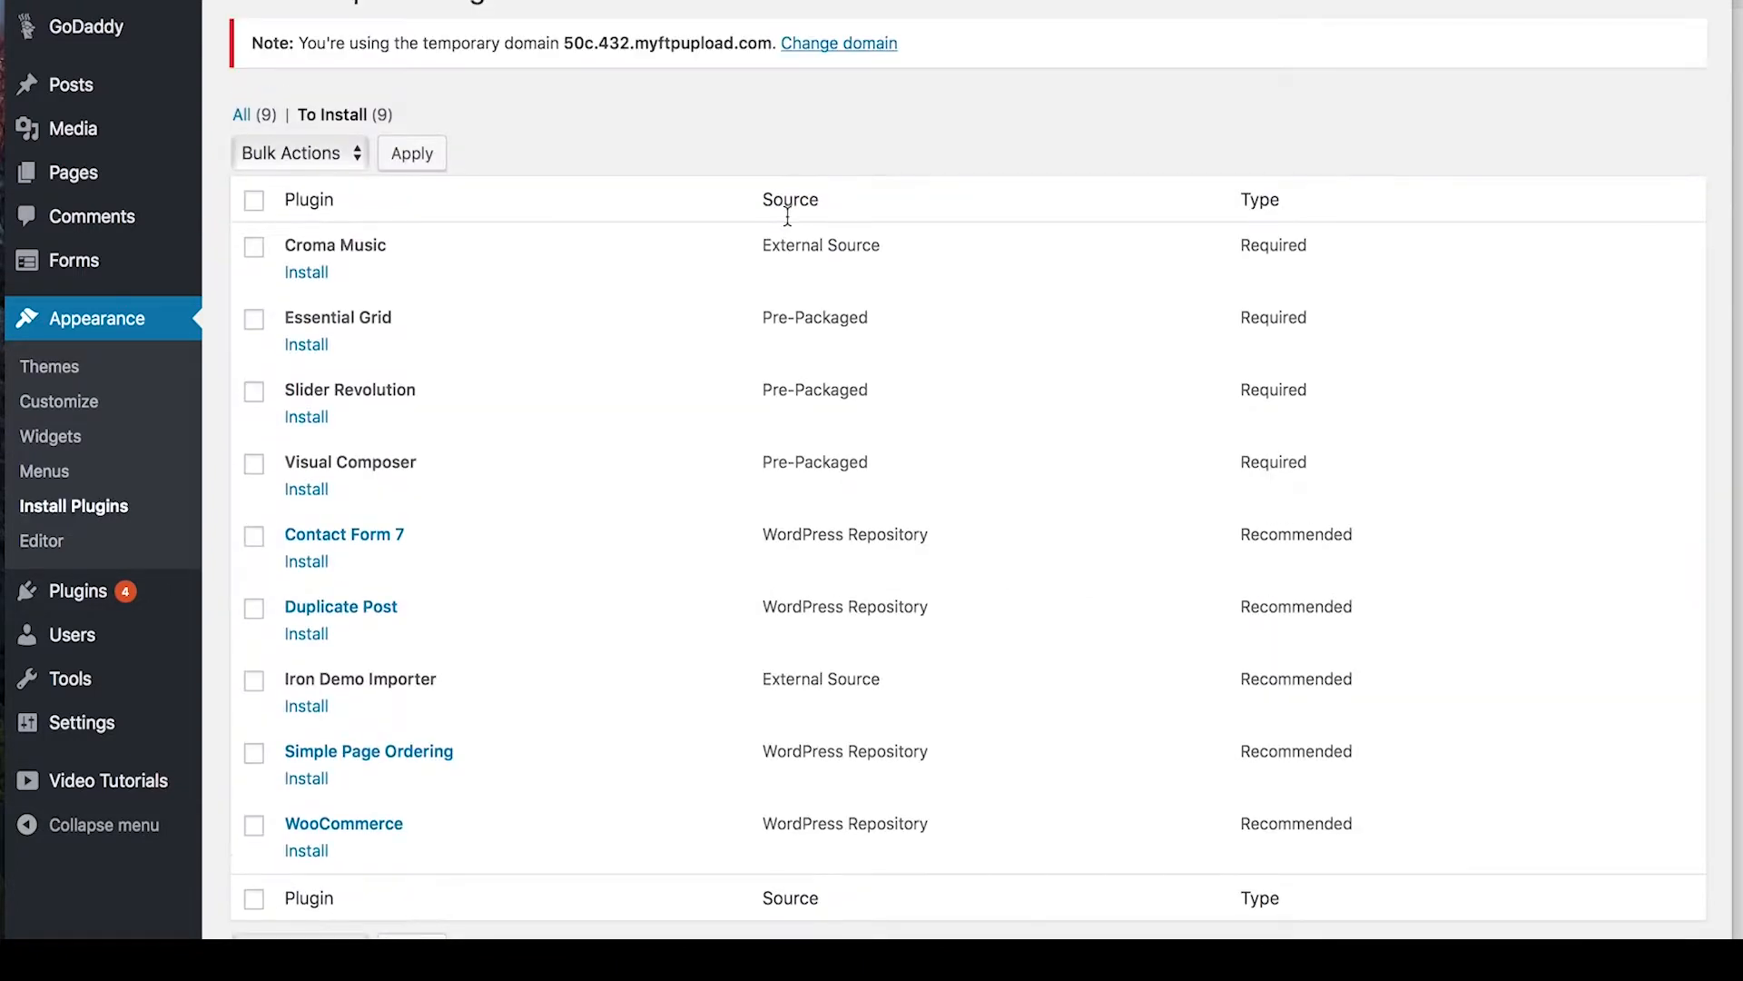
click(253, 202)
click(307, 165)
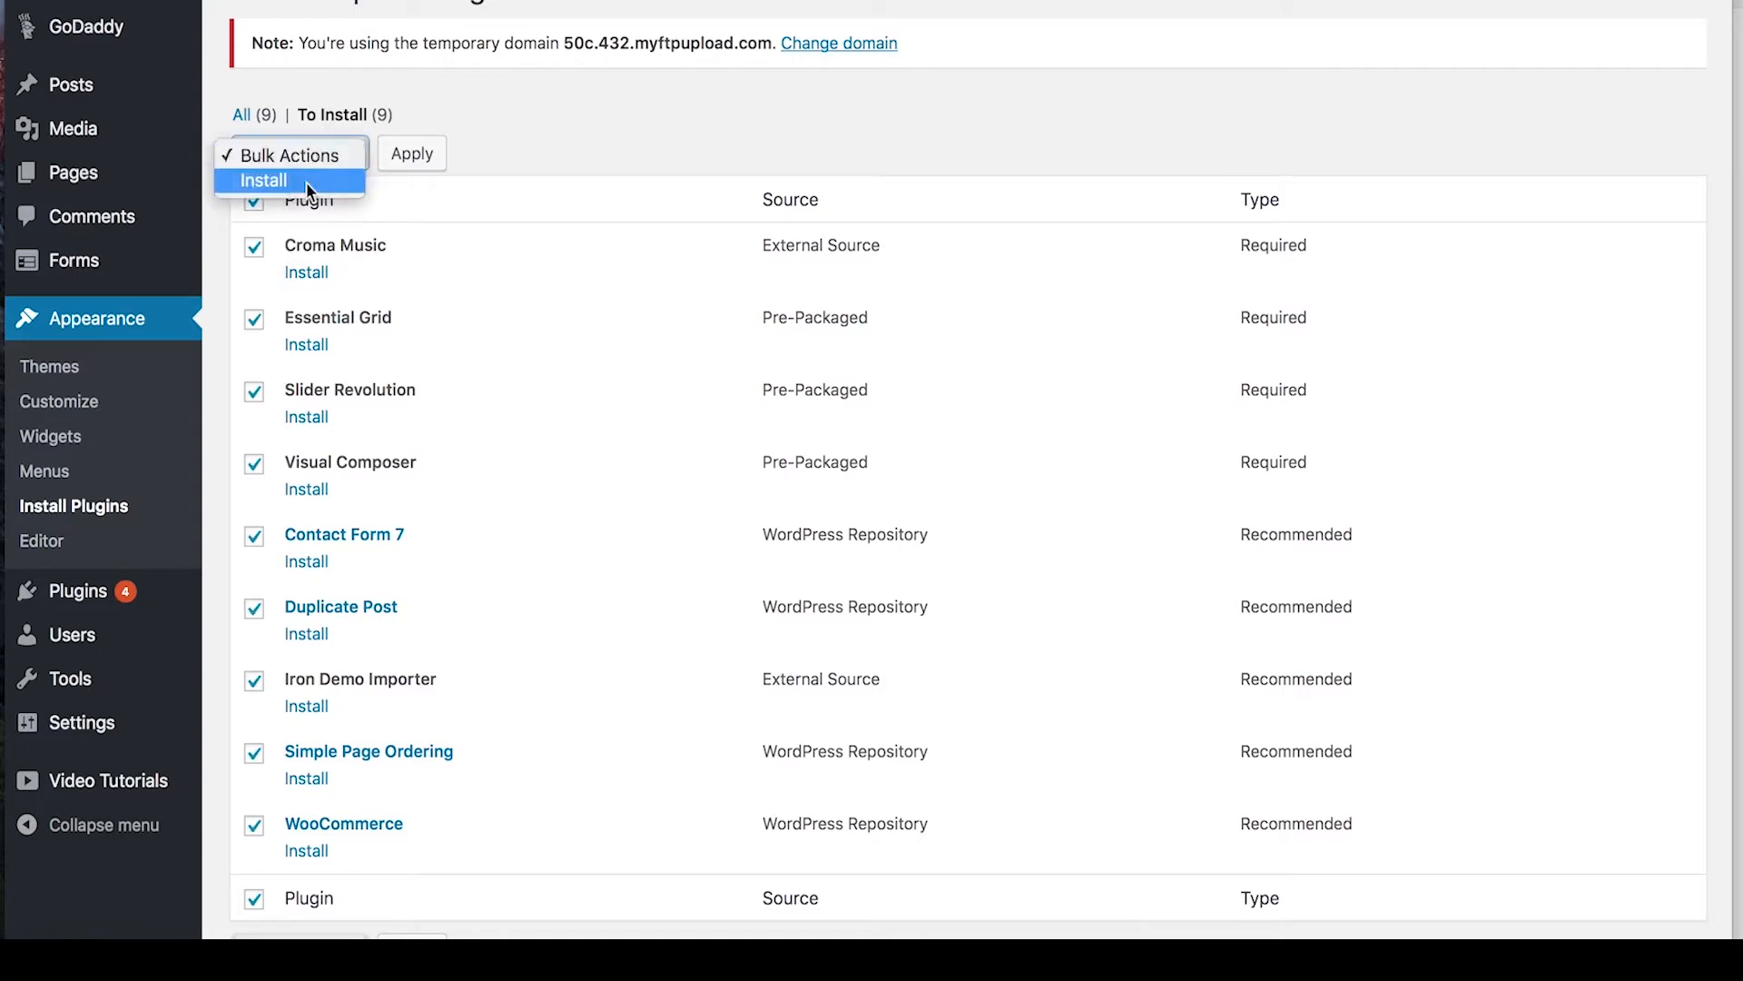
click(307, 182)
click(255, 318)
click(255, 318)
click(414, 160)
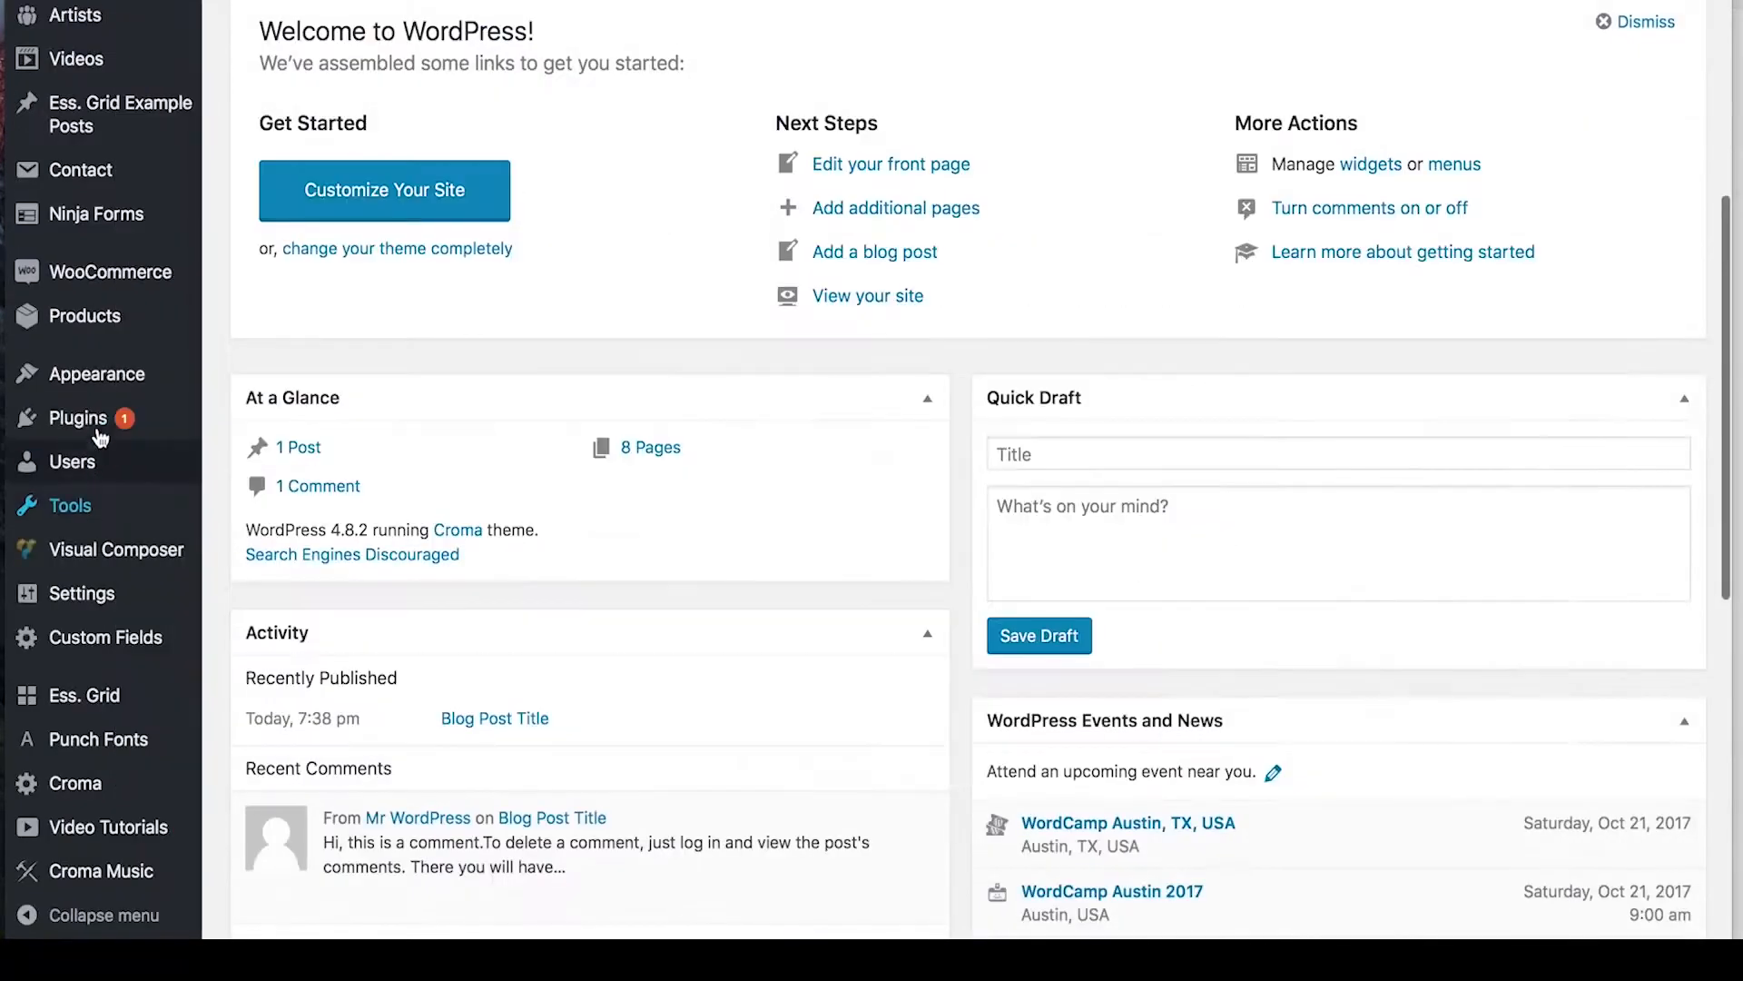
- Find Slider Revolution among the site's installed plugins and activate it
click(100, 423)
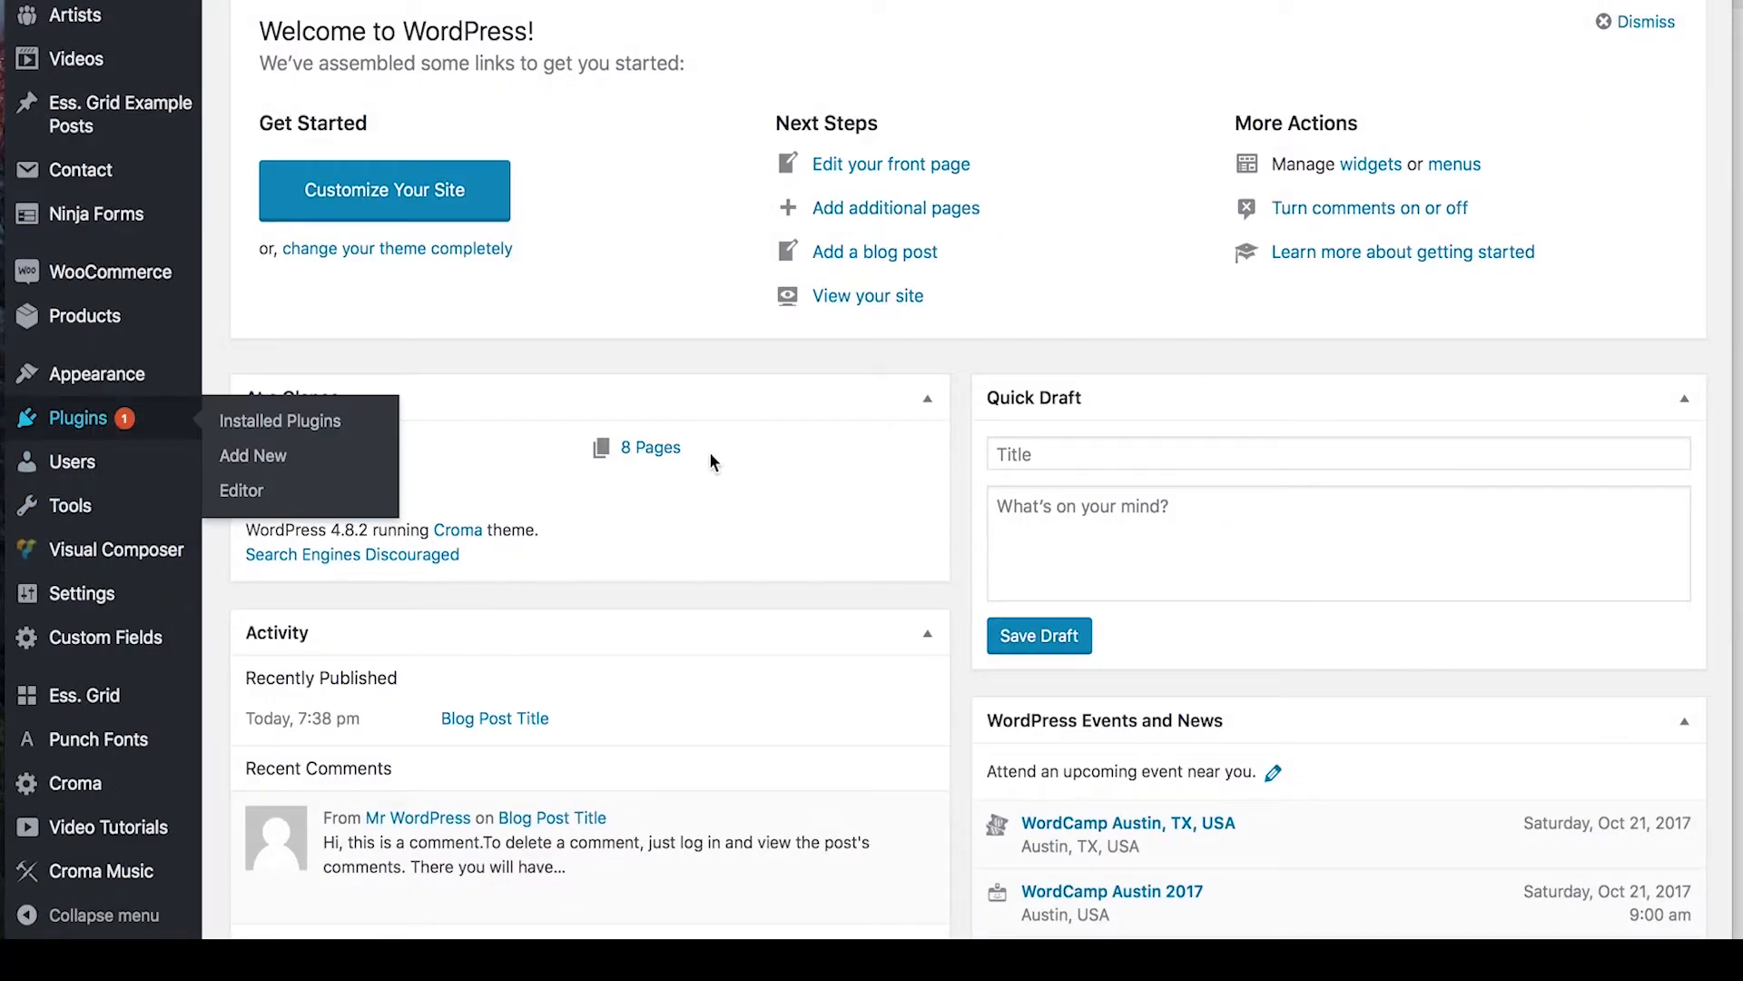
scroll(712, 461, down, 5)
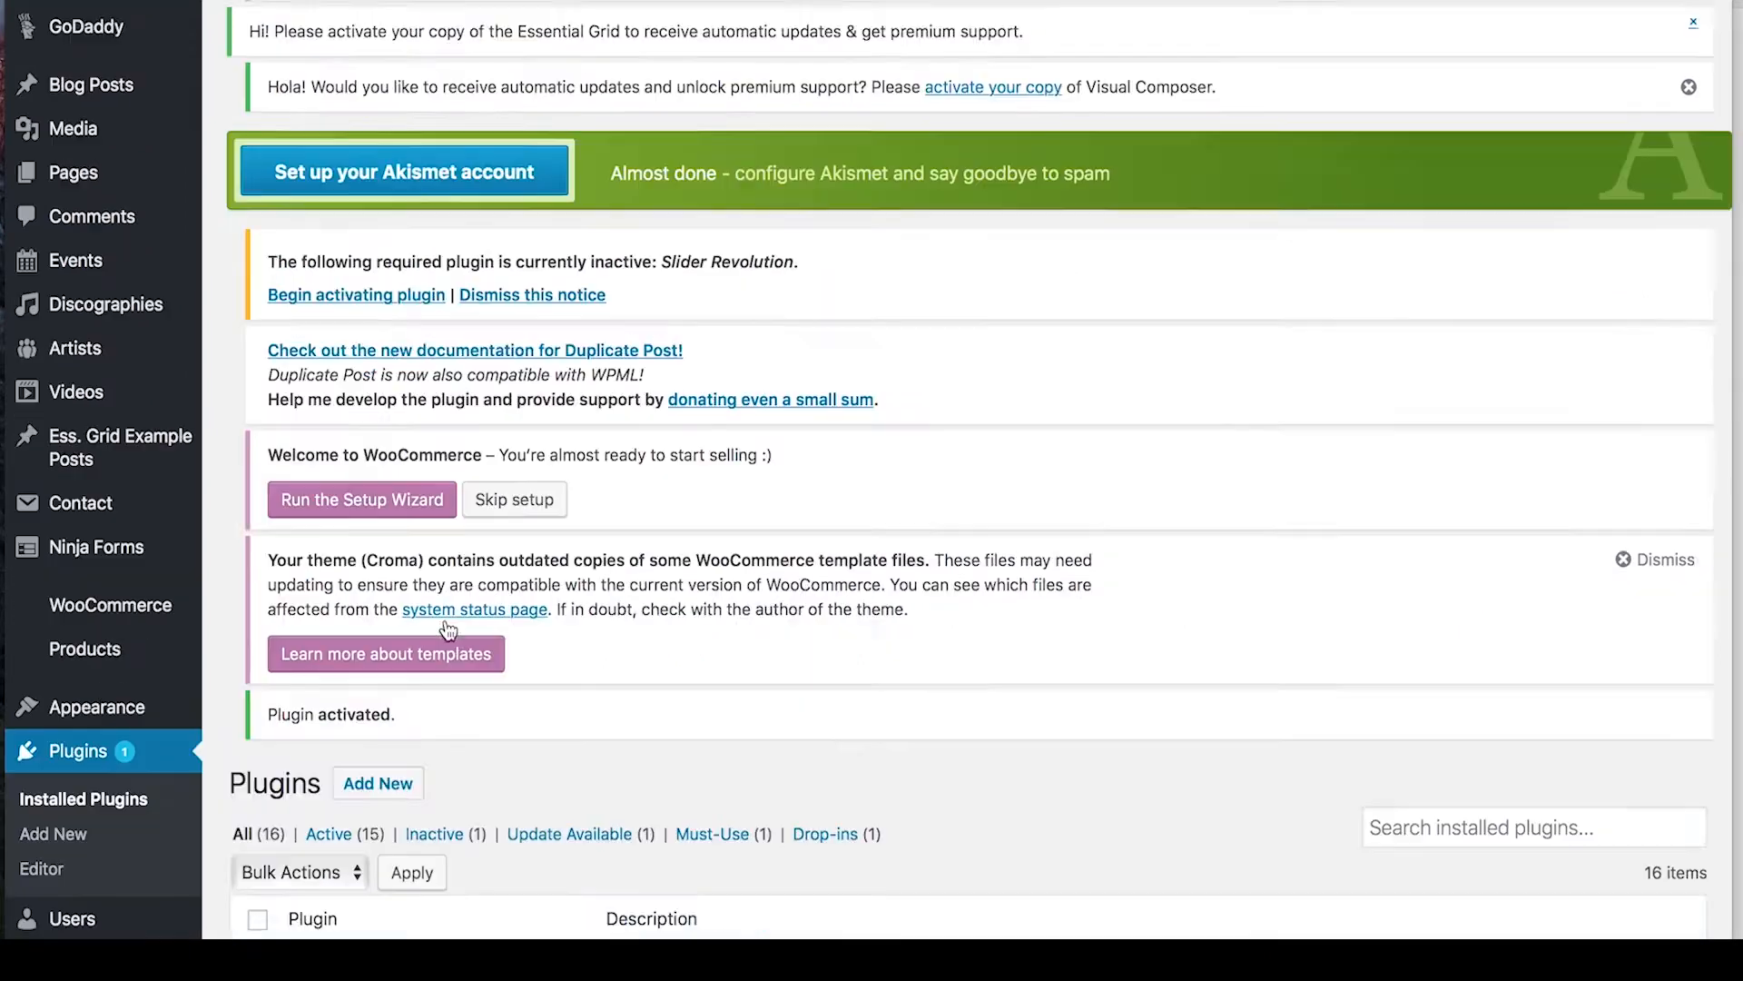
scroll(595, 777, down, 10)
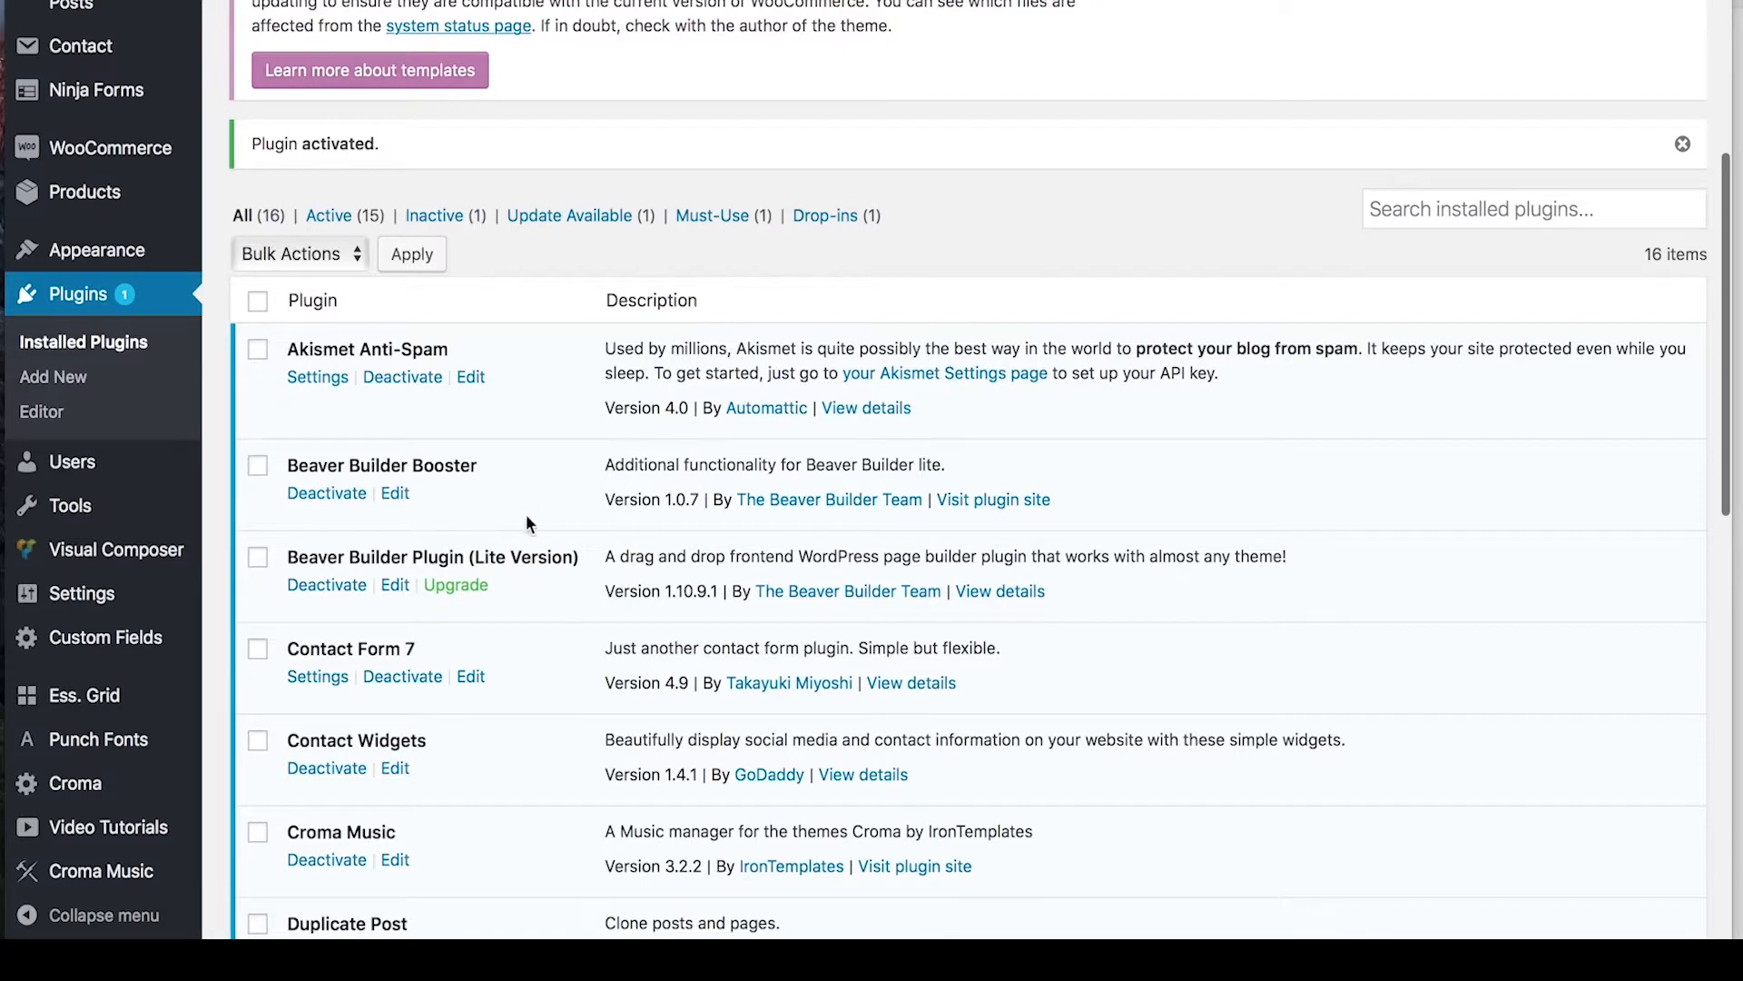
scroll(613, 617, down, 3)
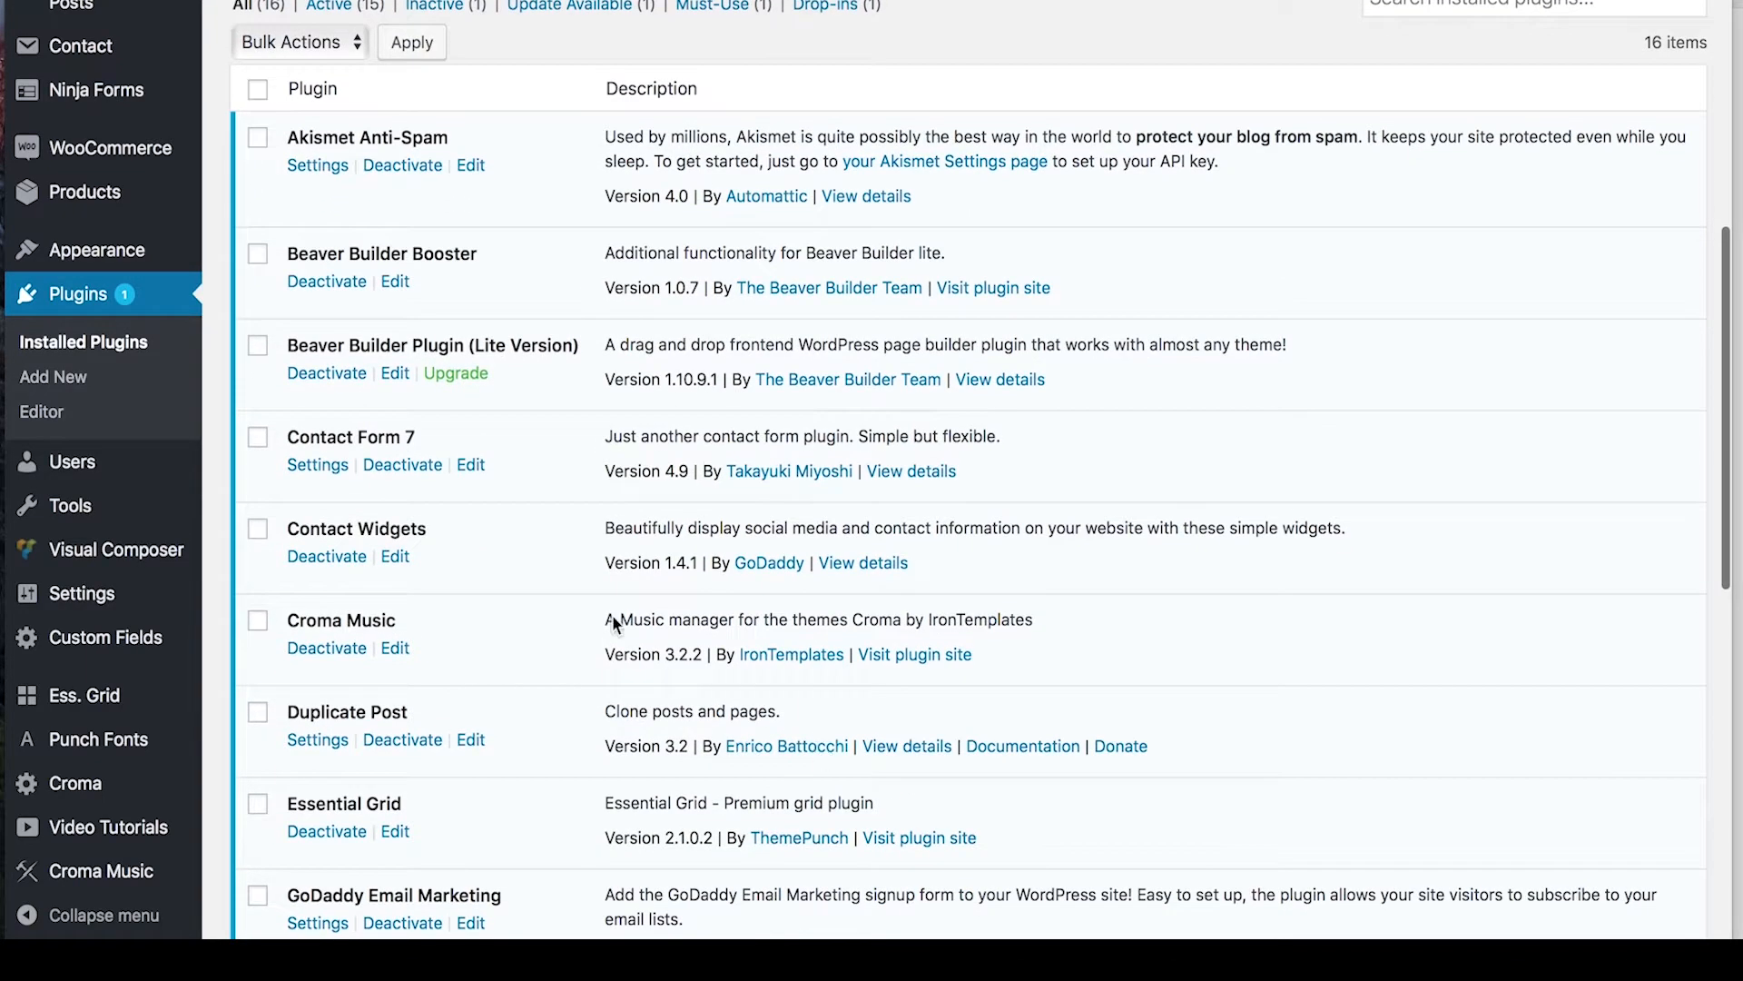
scroll(575, 535, down, 8)
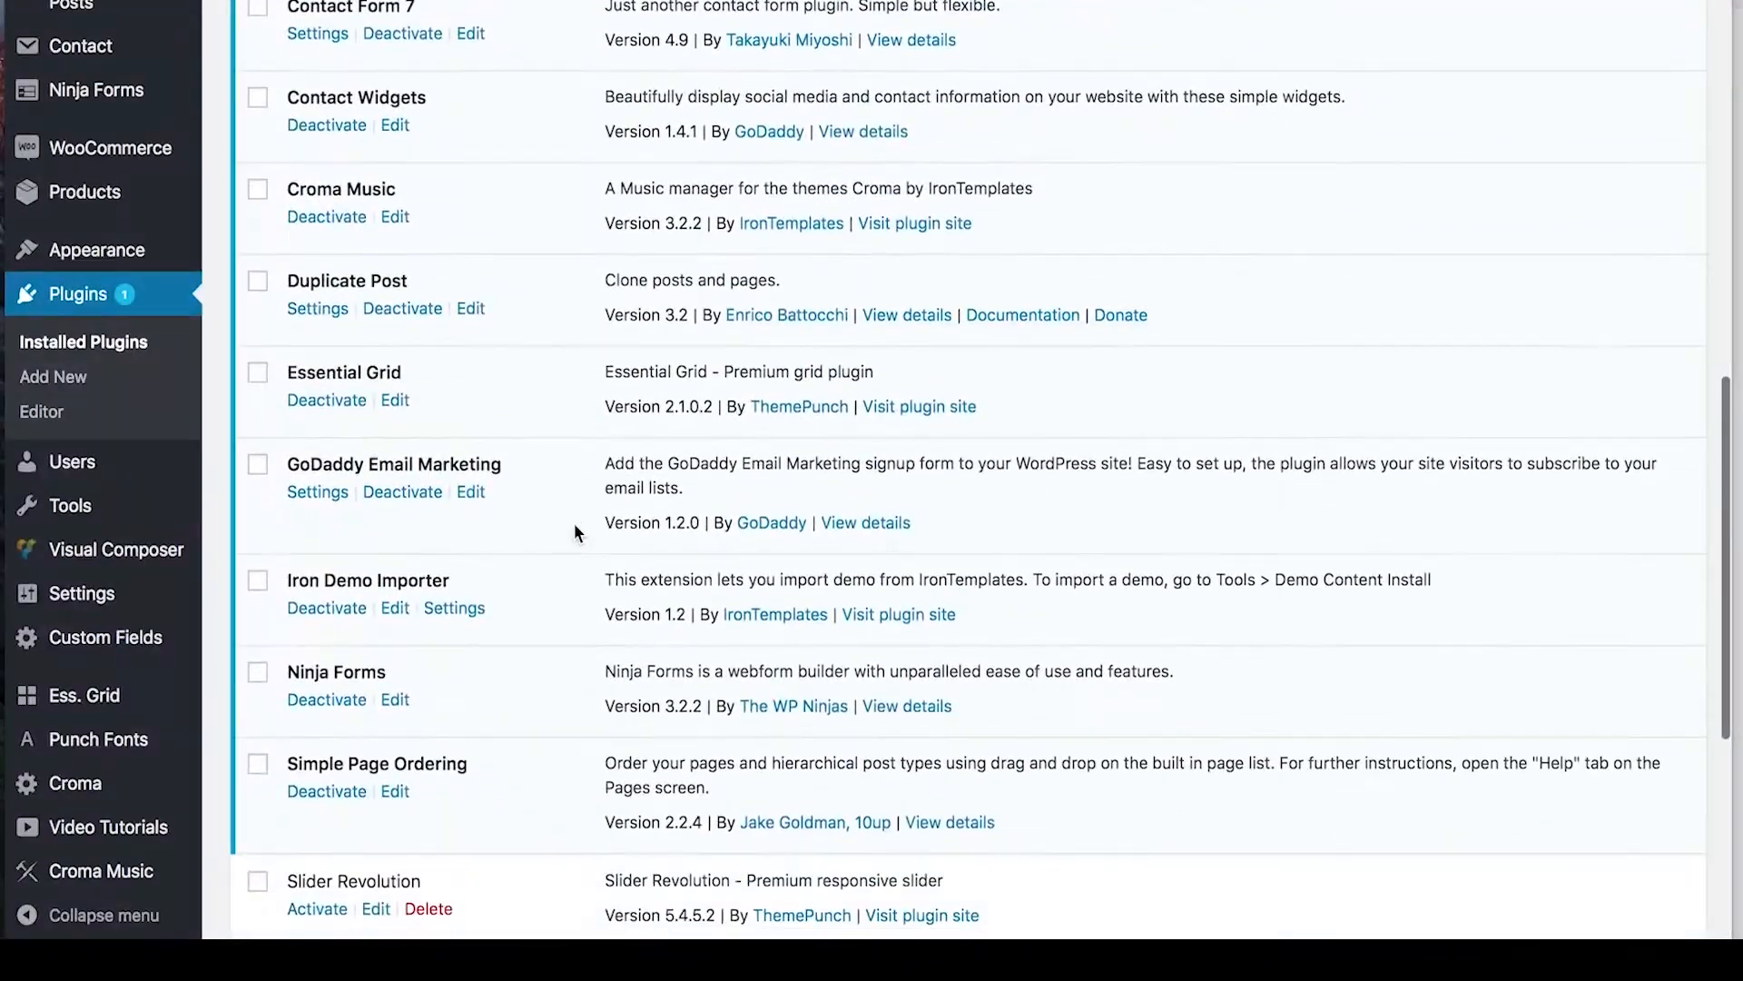
scroll(574, 527, down, 1)
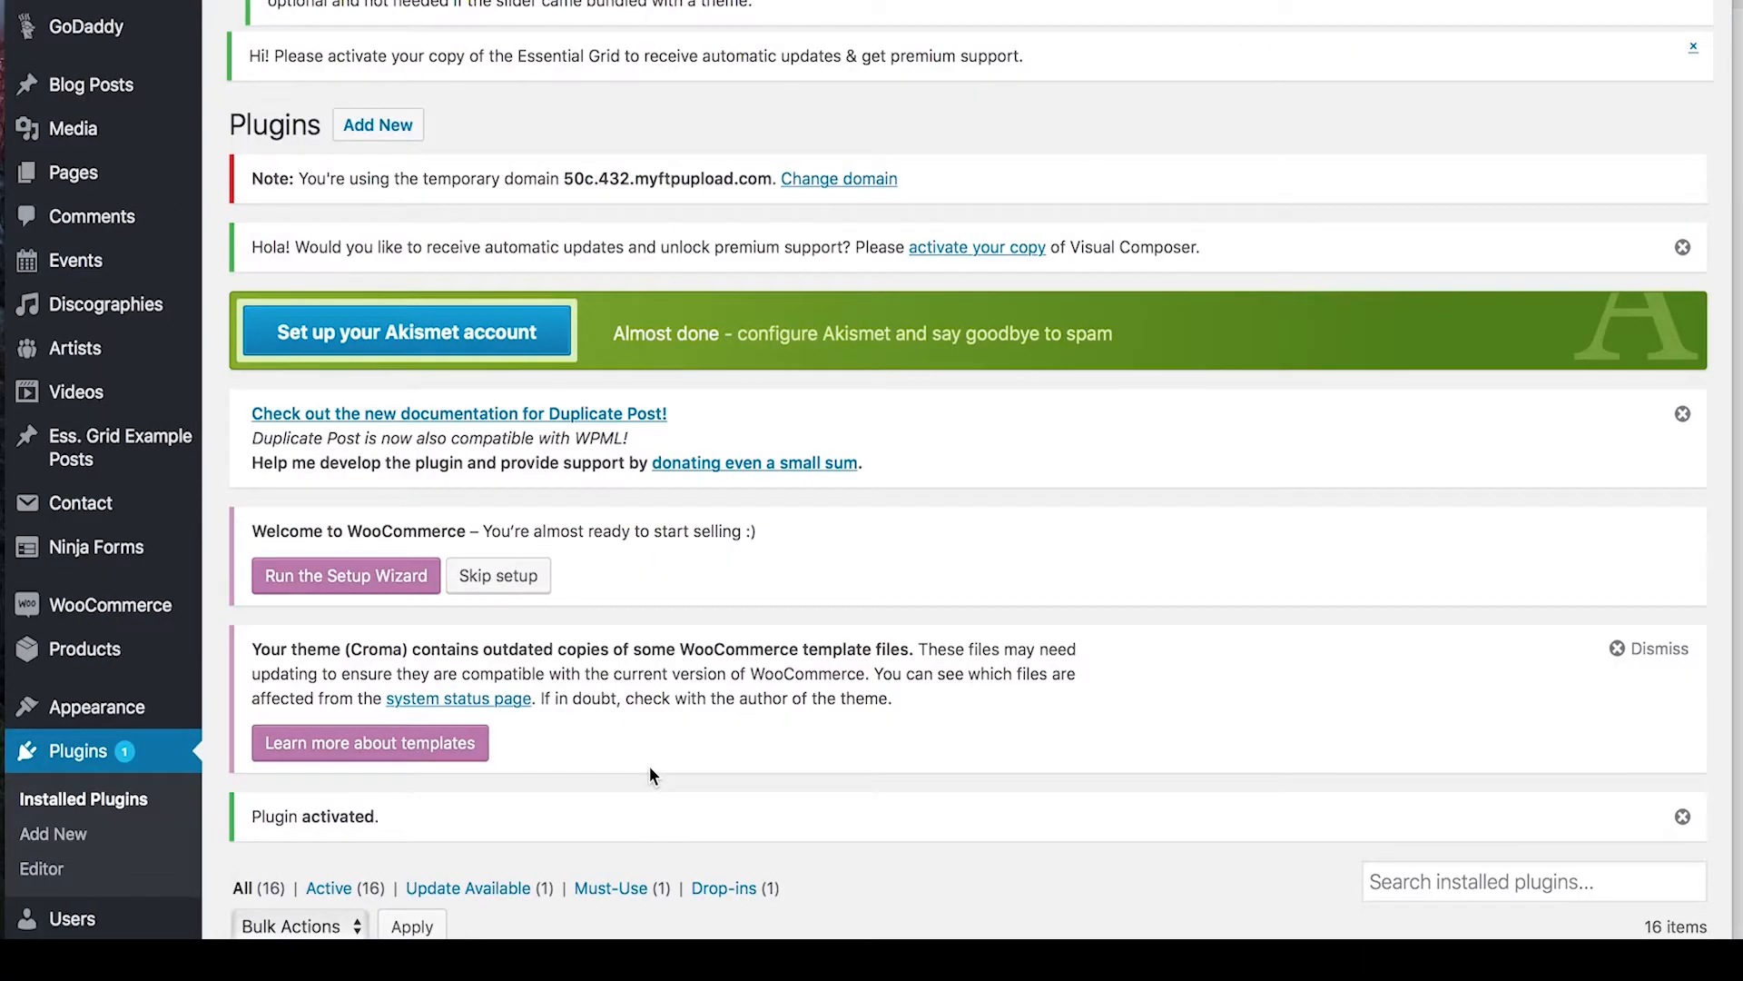
- Review the full list of installed plugins to check which ones are active, then view the site's front end
scroll(672, 758, down, 1)
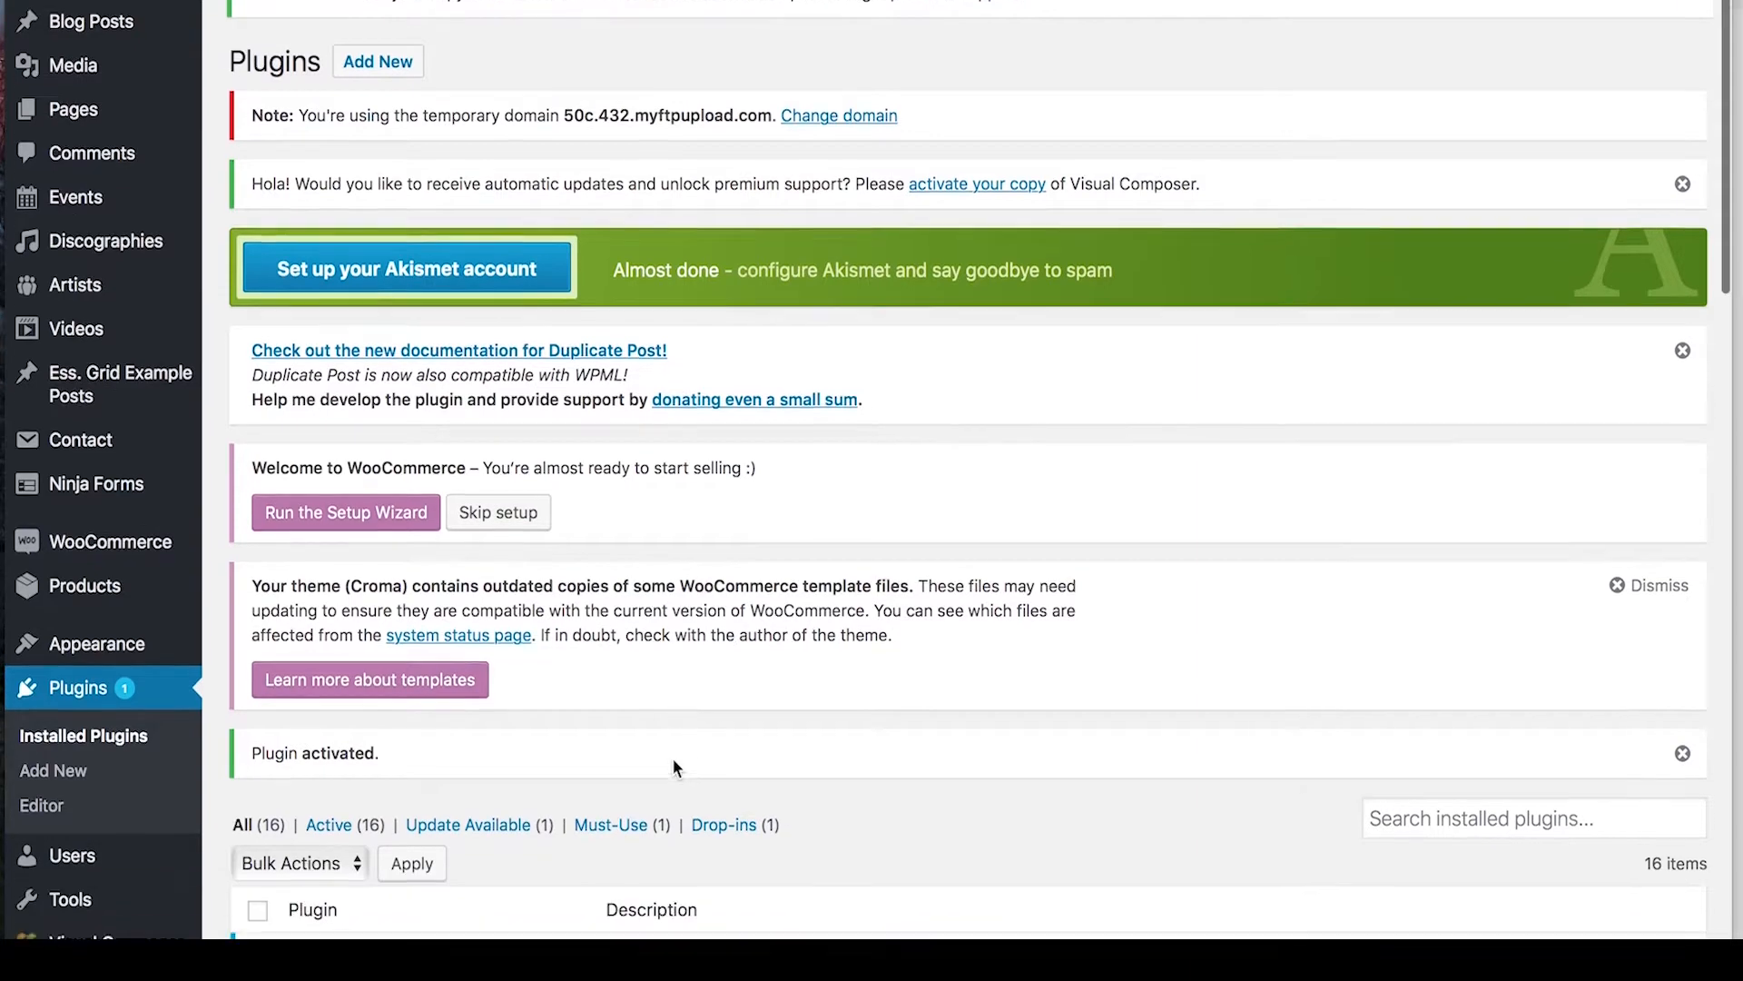
scroll(672, 757, down, 8)
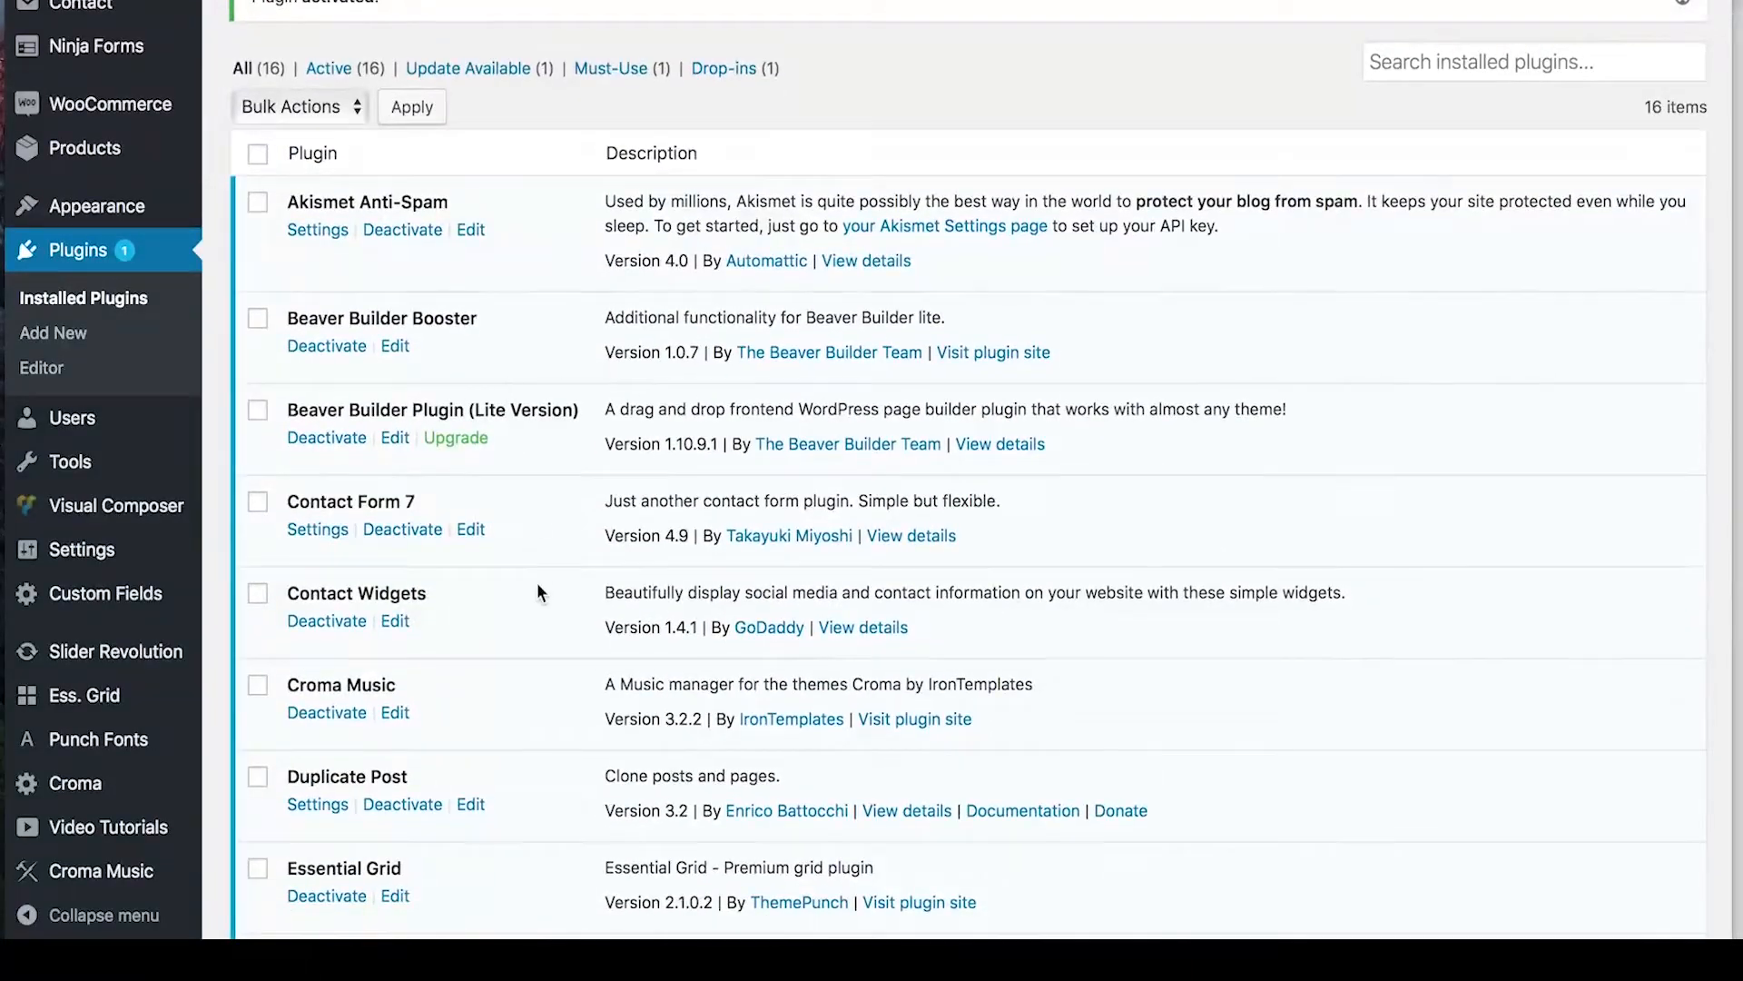
scroll(538, 590, down, 12)
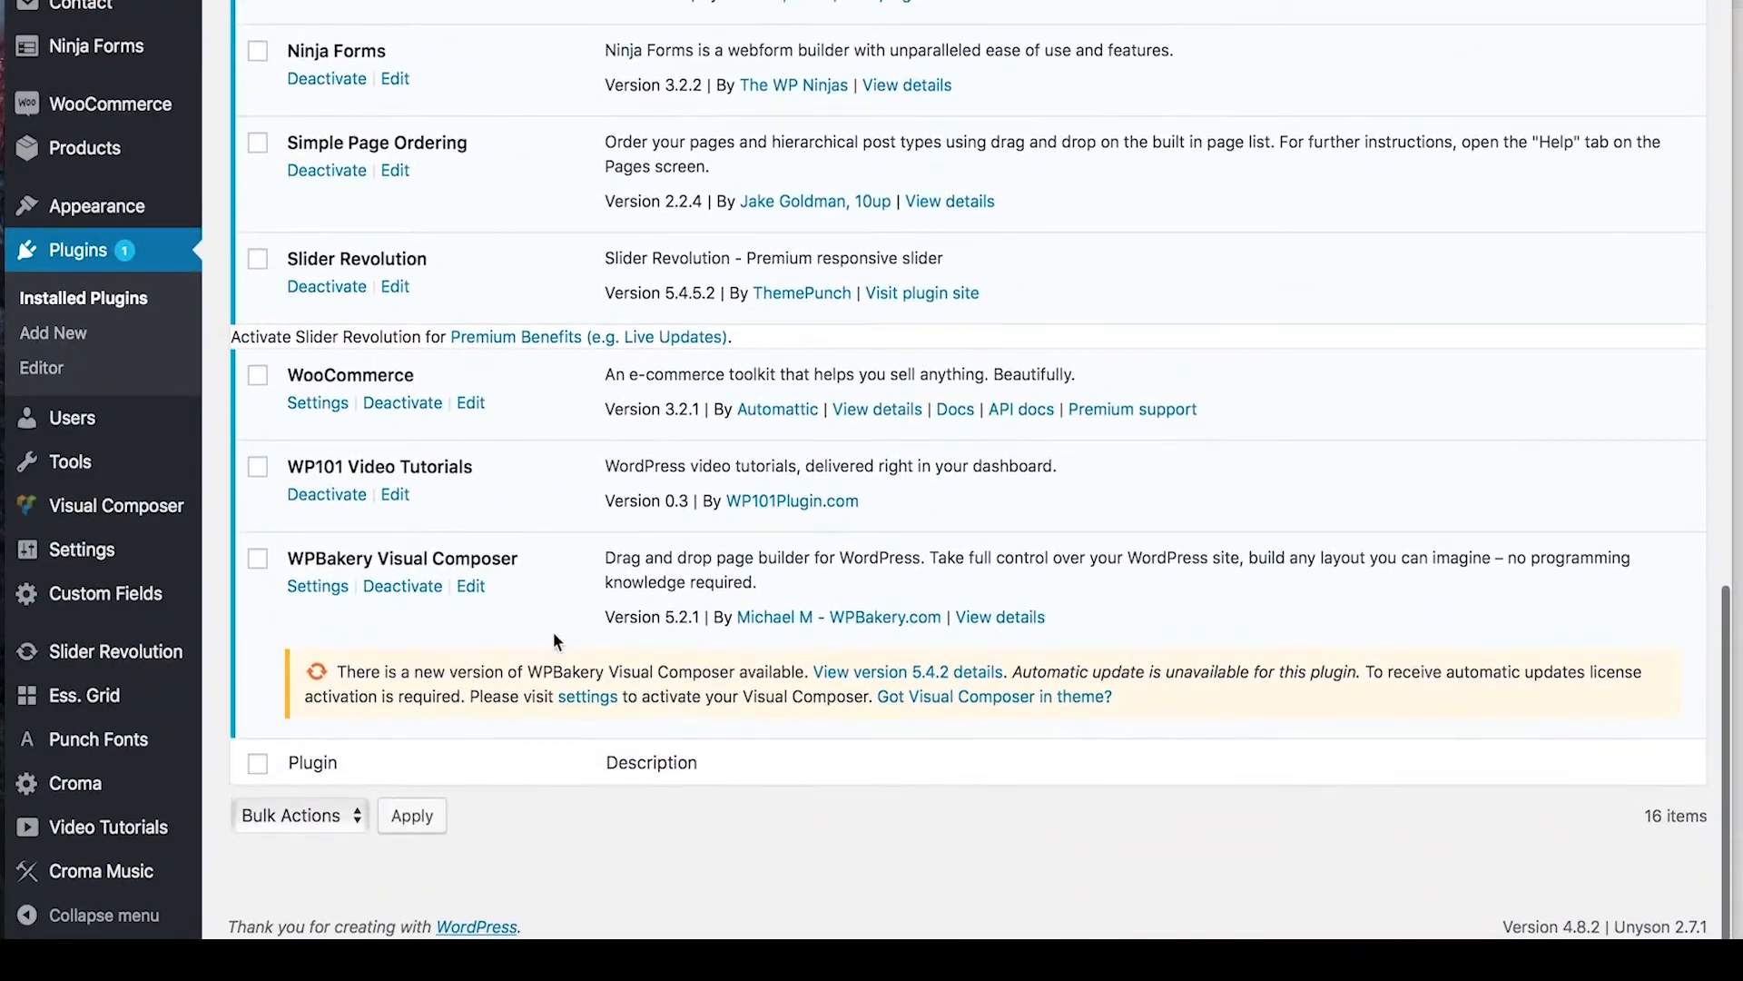
scroll(660, 571, up, 1)
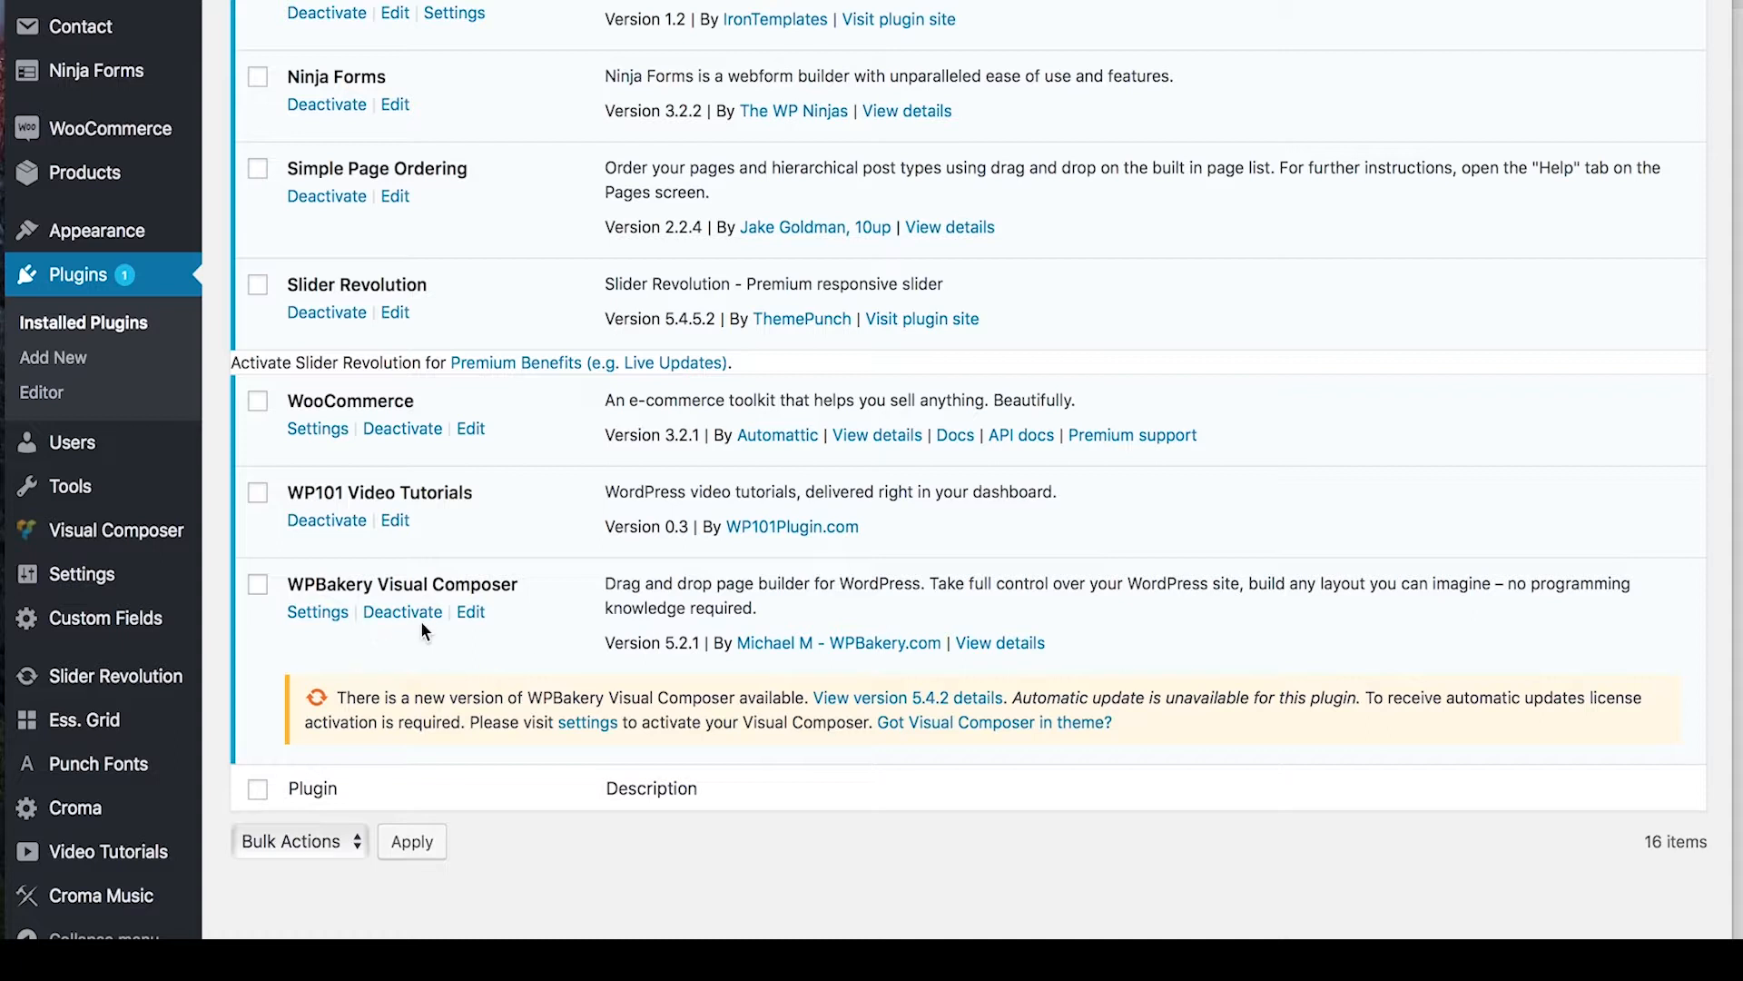
scroll(422, 626, up, 3)
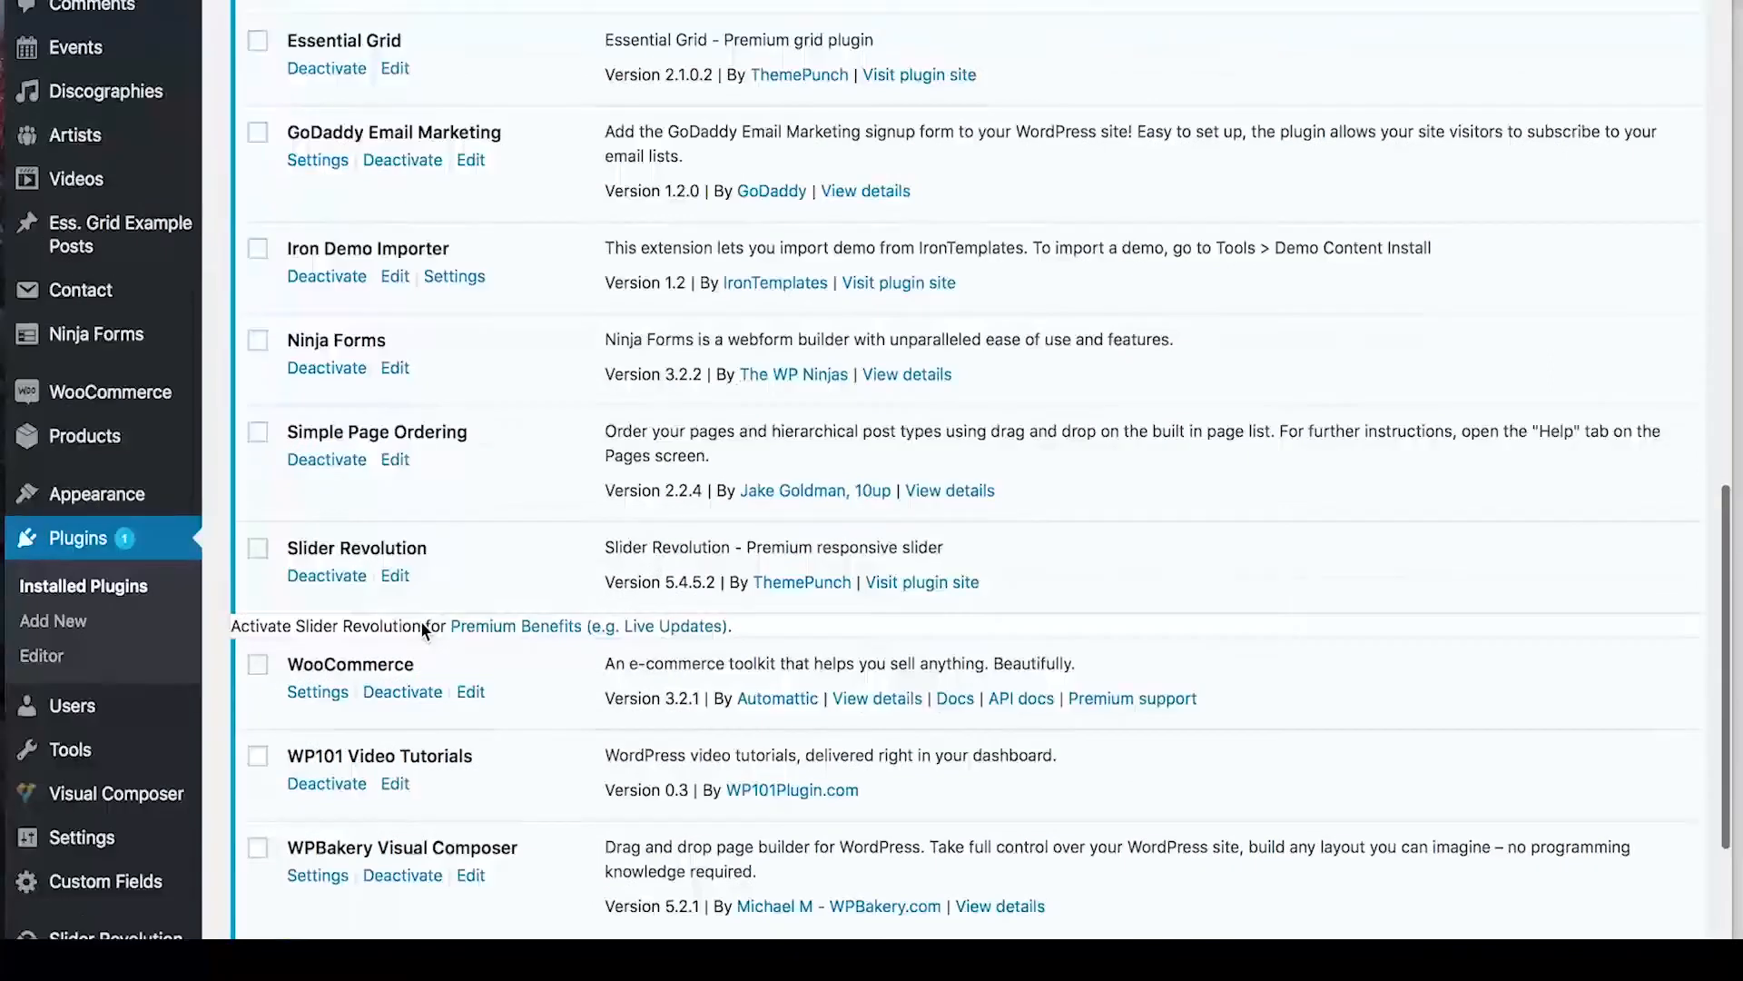
scroll(421, 627, up, 15)
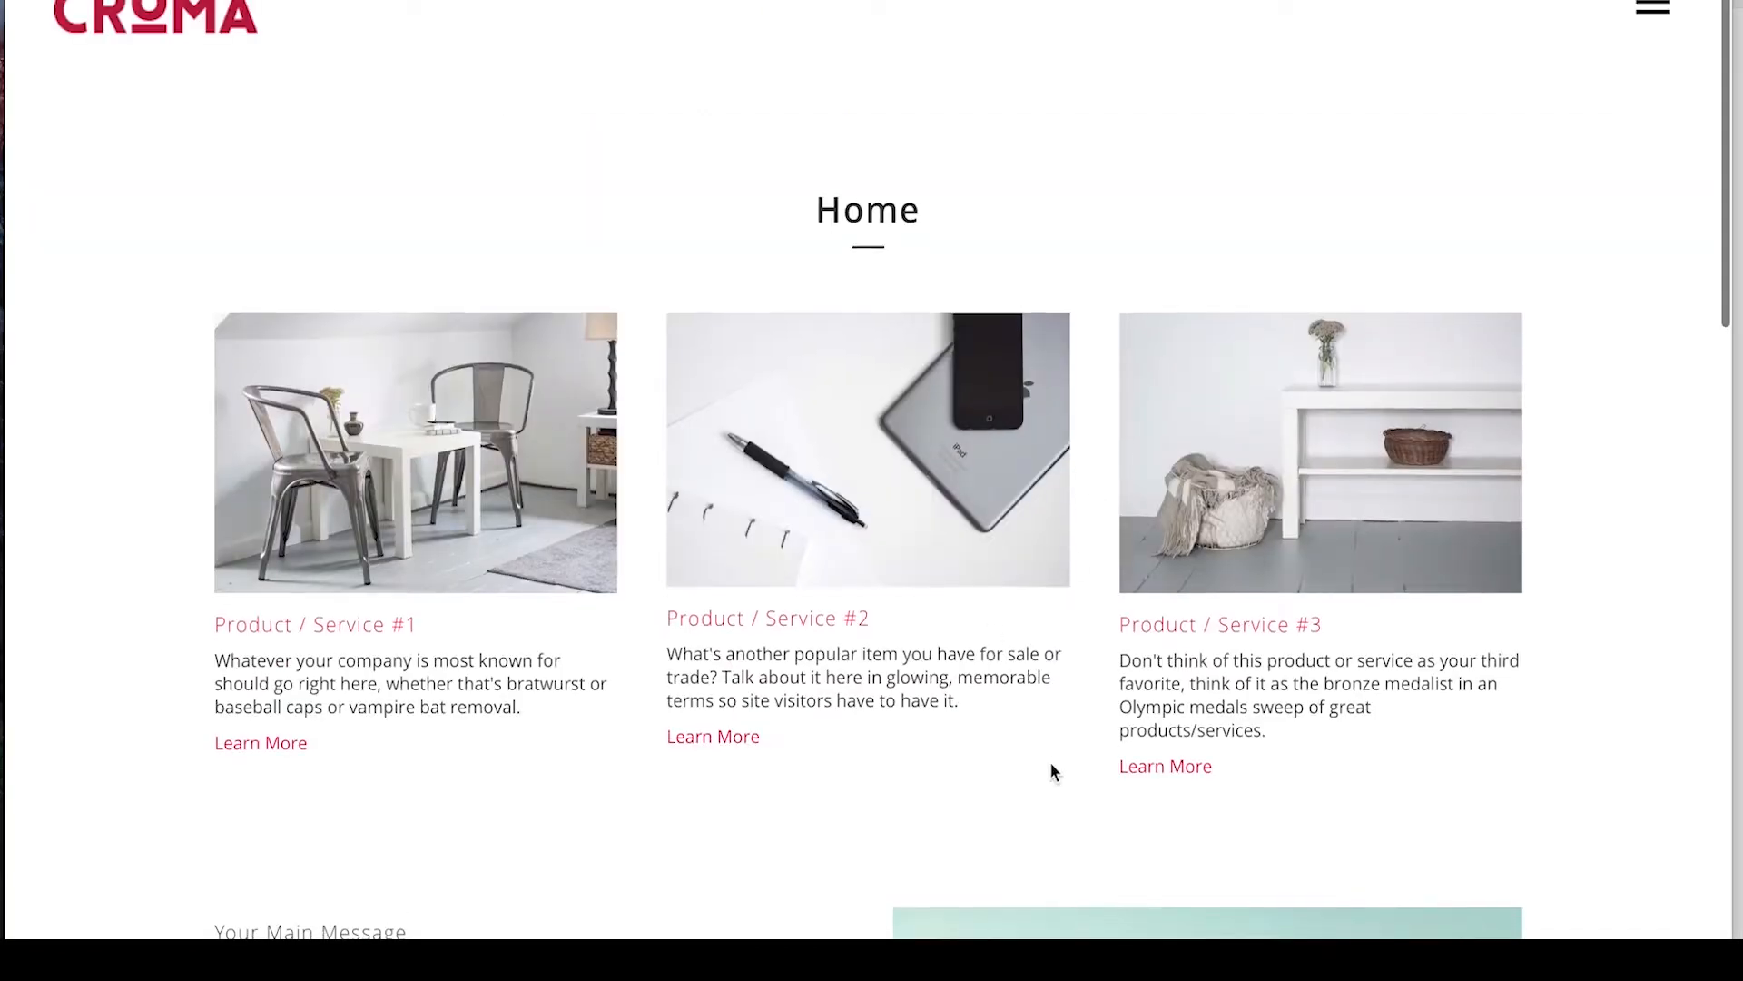
- Look over the site's home page from heading to footer to examine how the default content appears in the Croma theme
scroll(1049, 770, down, 10)
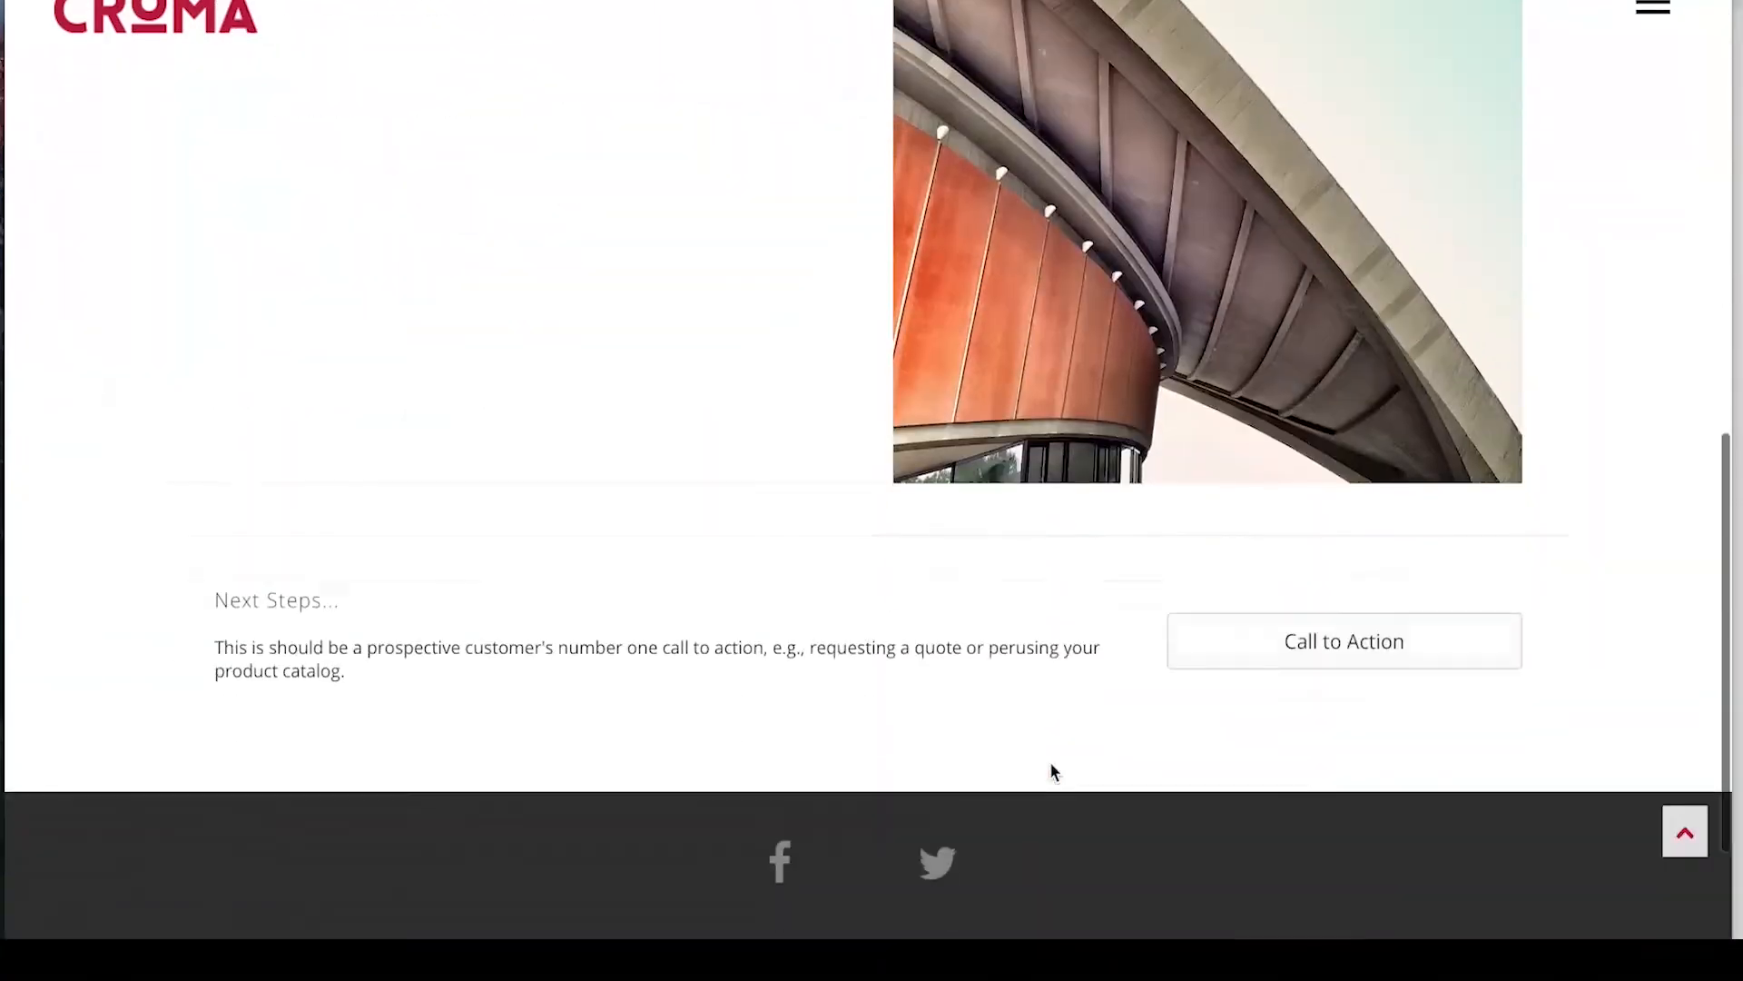
scroll(1050, 770, down, 3)
scroll(1050, 770, up, 12)
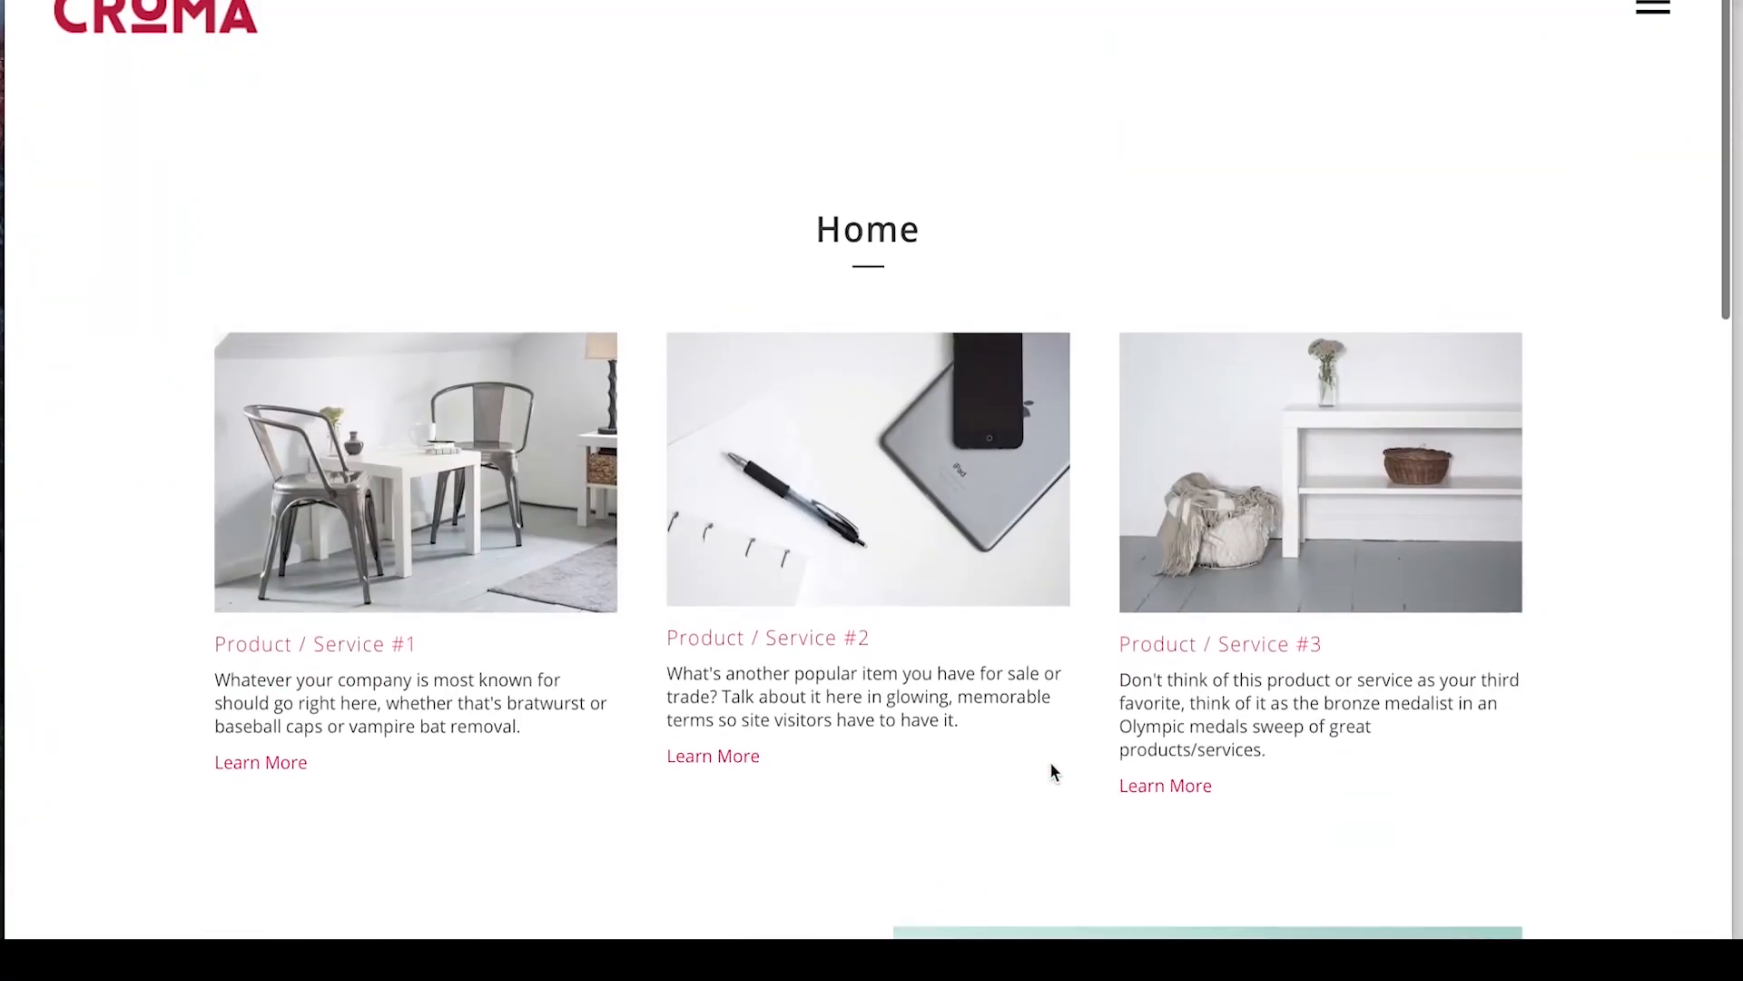
scroll(1050, 767, down, 10)
scroll(1050, 767, up, 10)
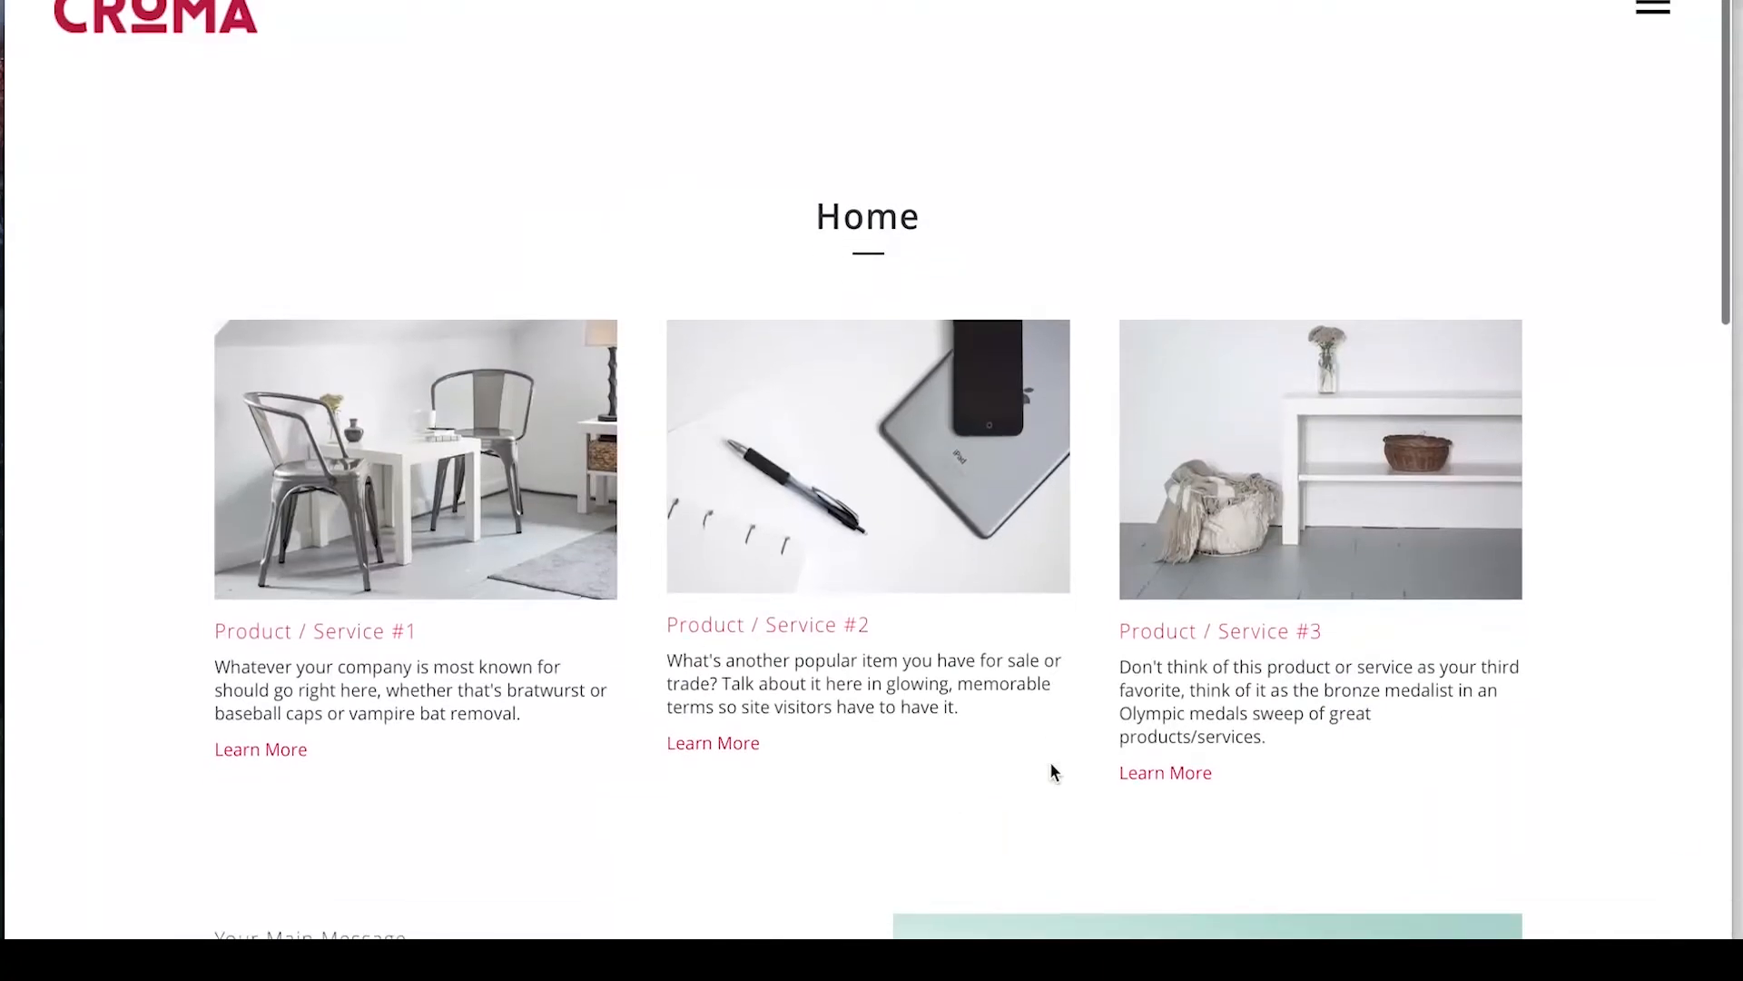
scroll(700, 596, down, 10)
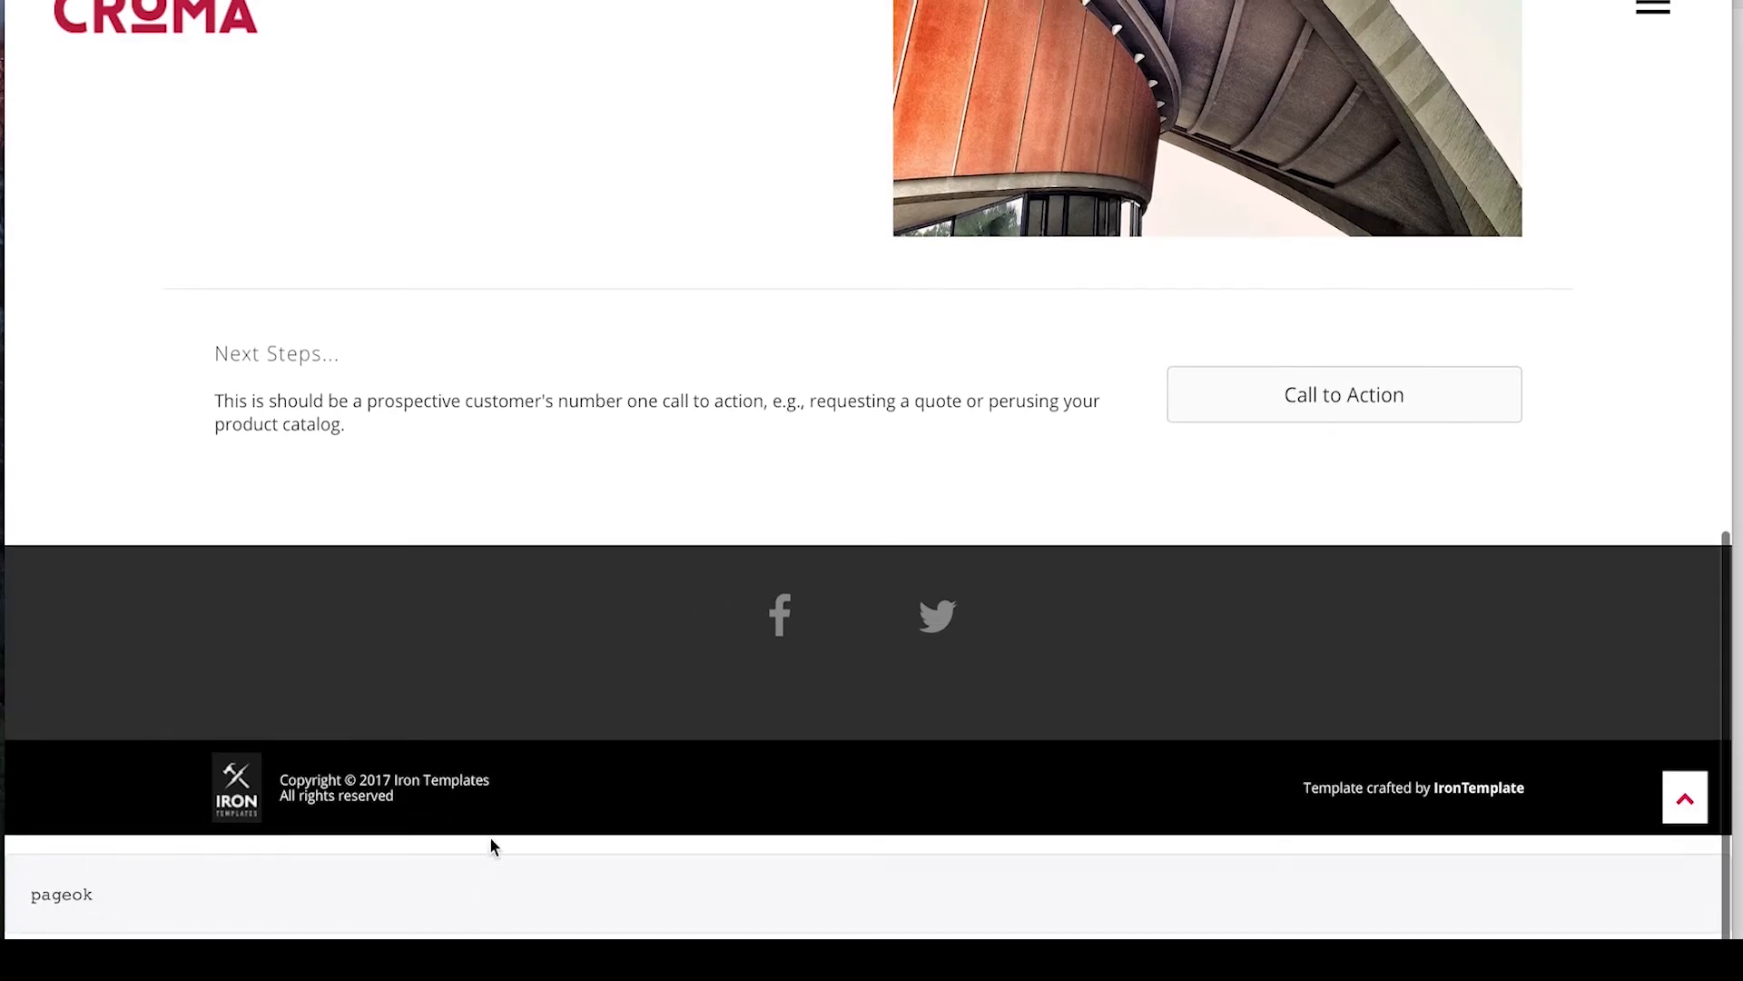
scroll(490, 835, up, 10)
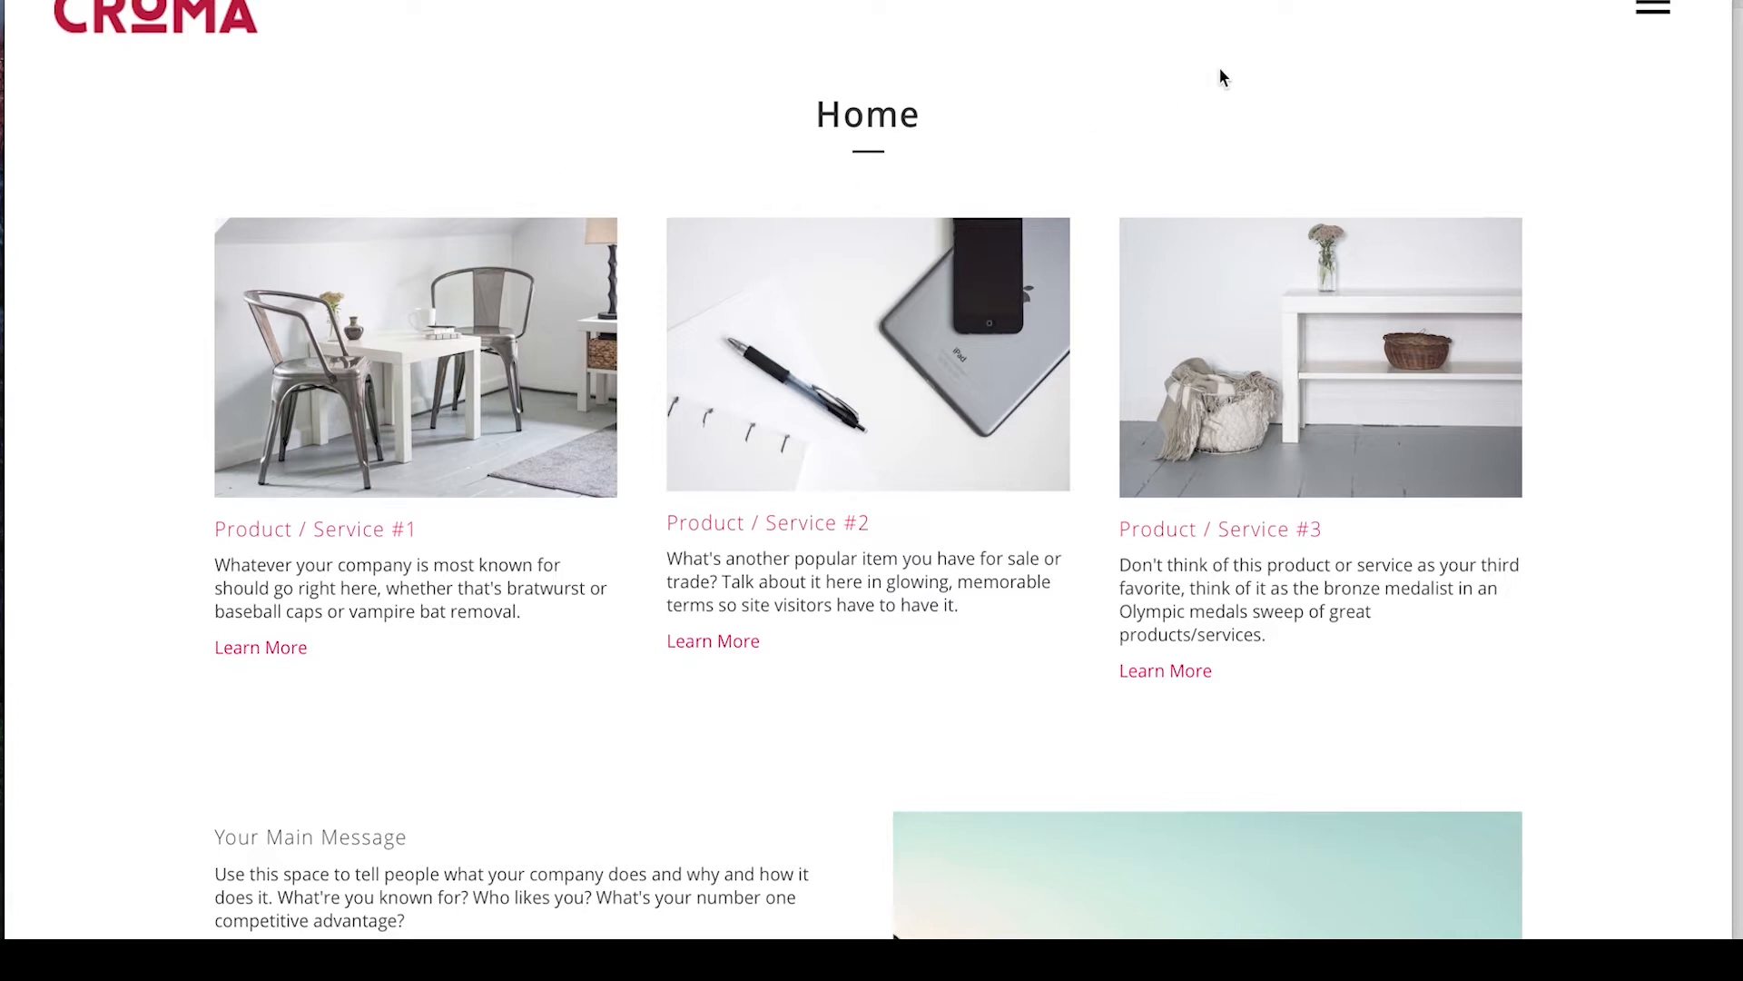
- Return to the WordPress dashboard, check the Croma Music and Croma entries, and open the Croma Options page
mouse_move(109, 0)
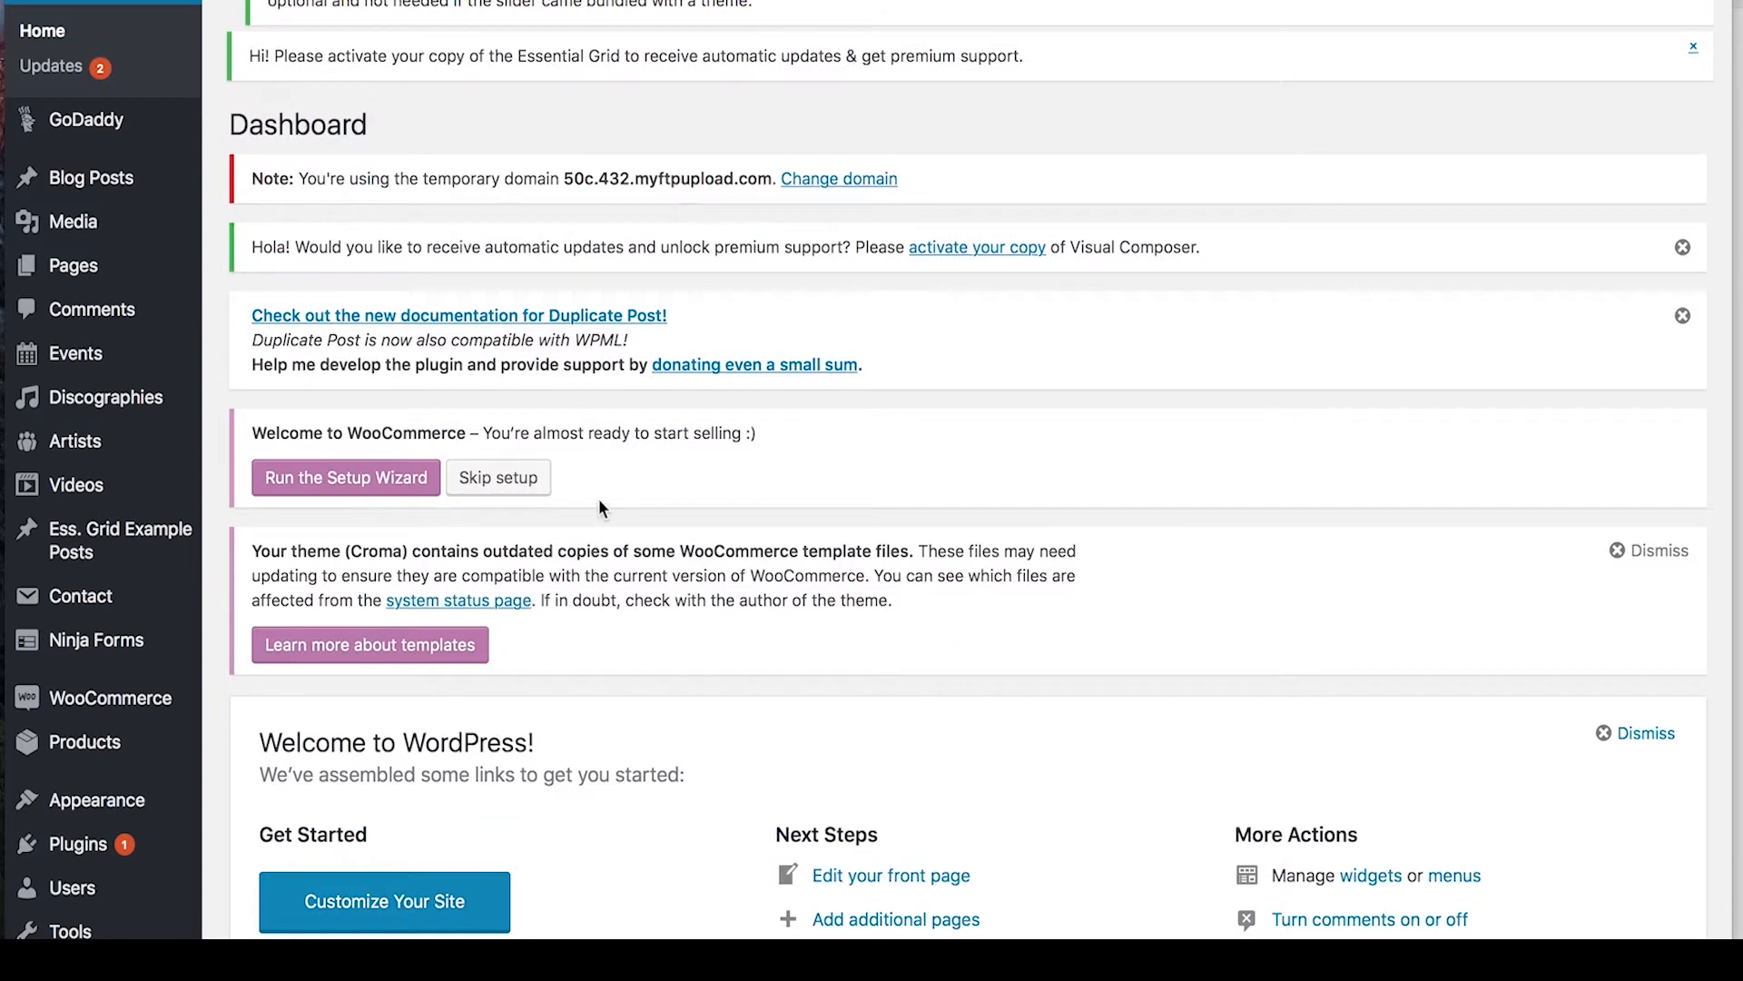
mouse_move(95, 764)
scroll(95, 764, down, 5)
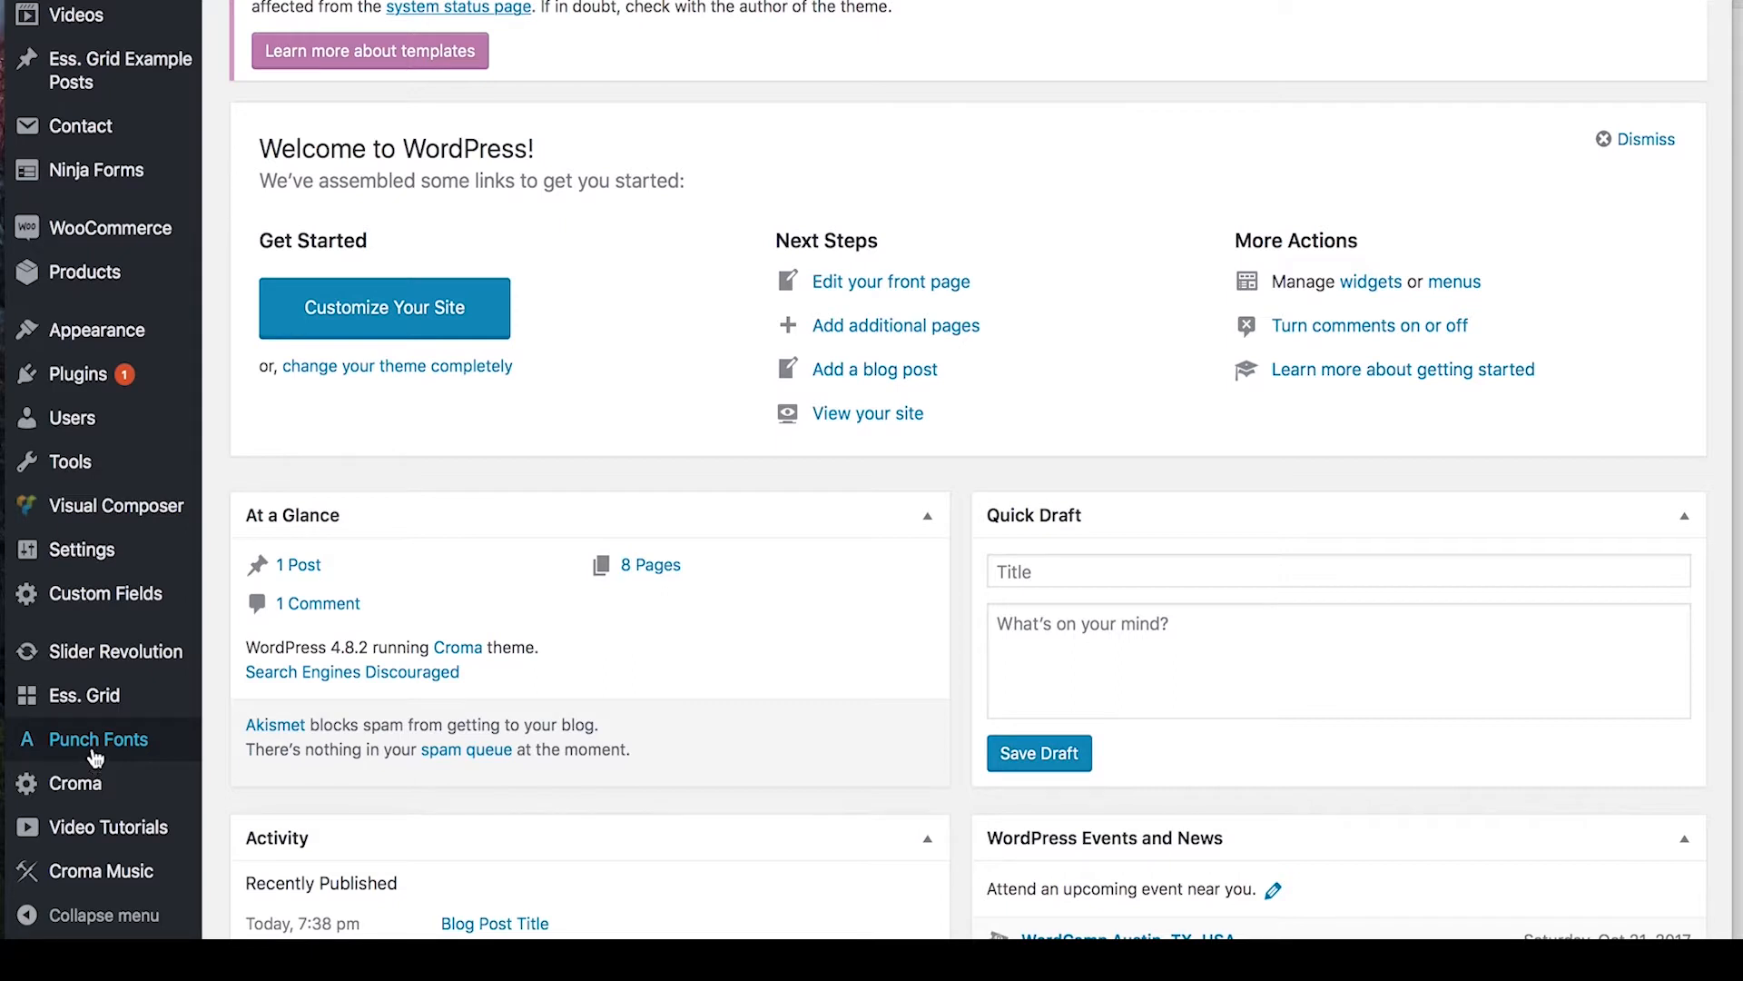
mouse_move(61, 885)
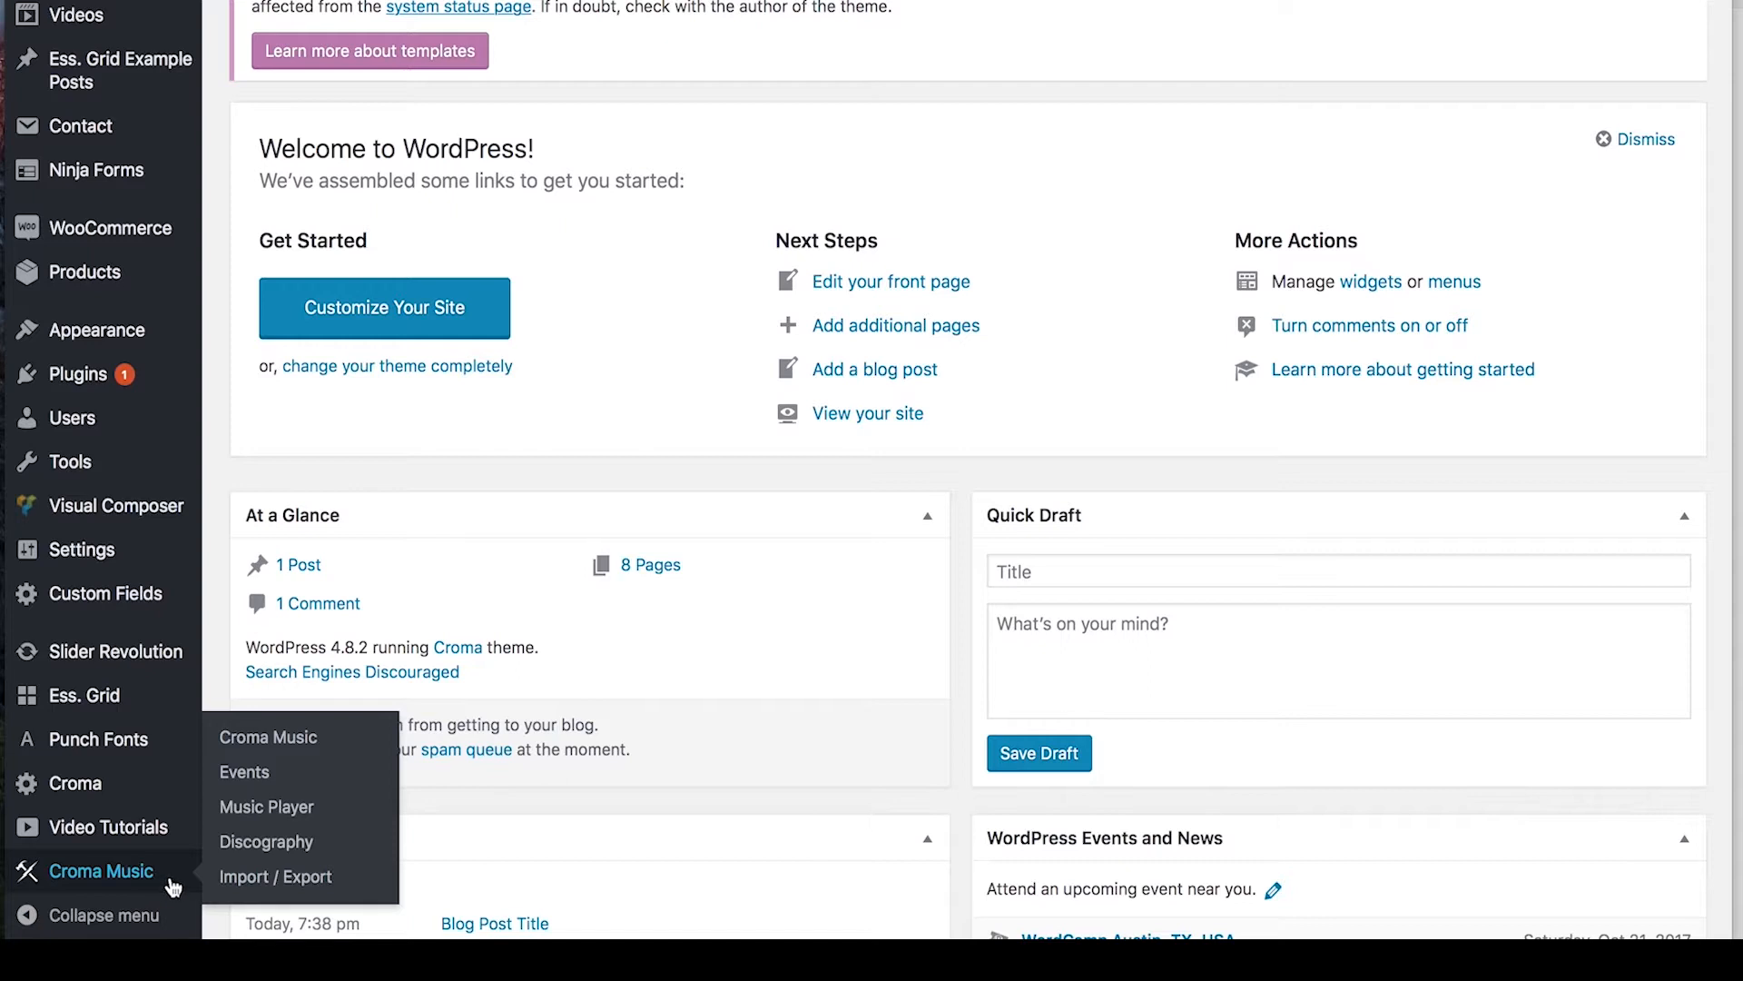
mouse_move(30, 799)
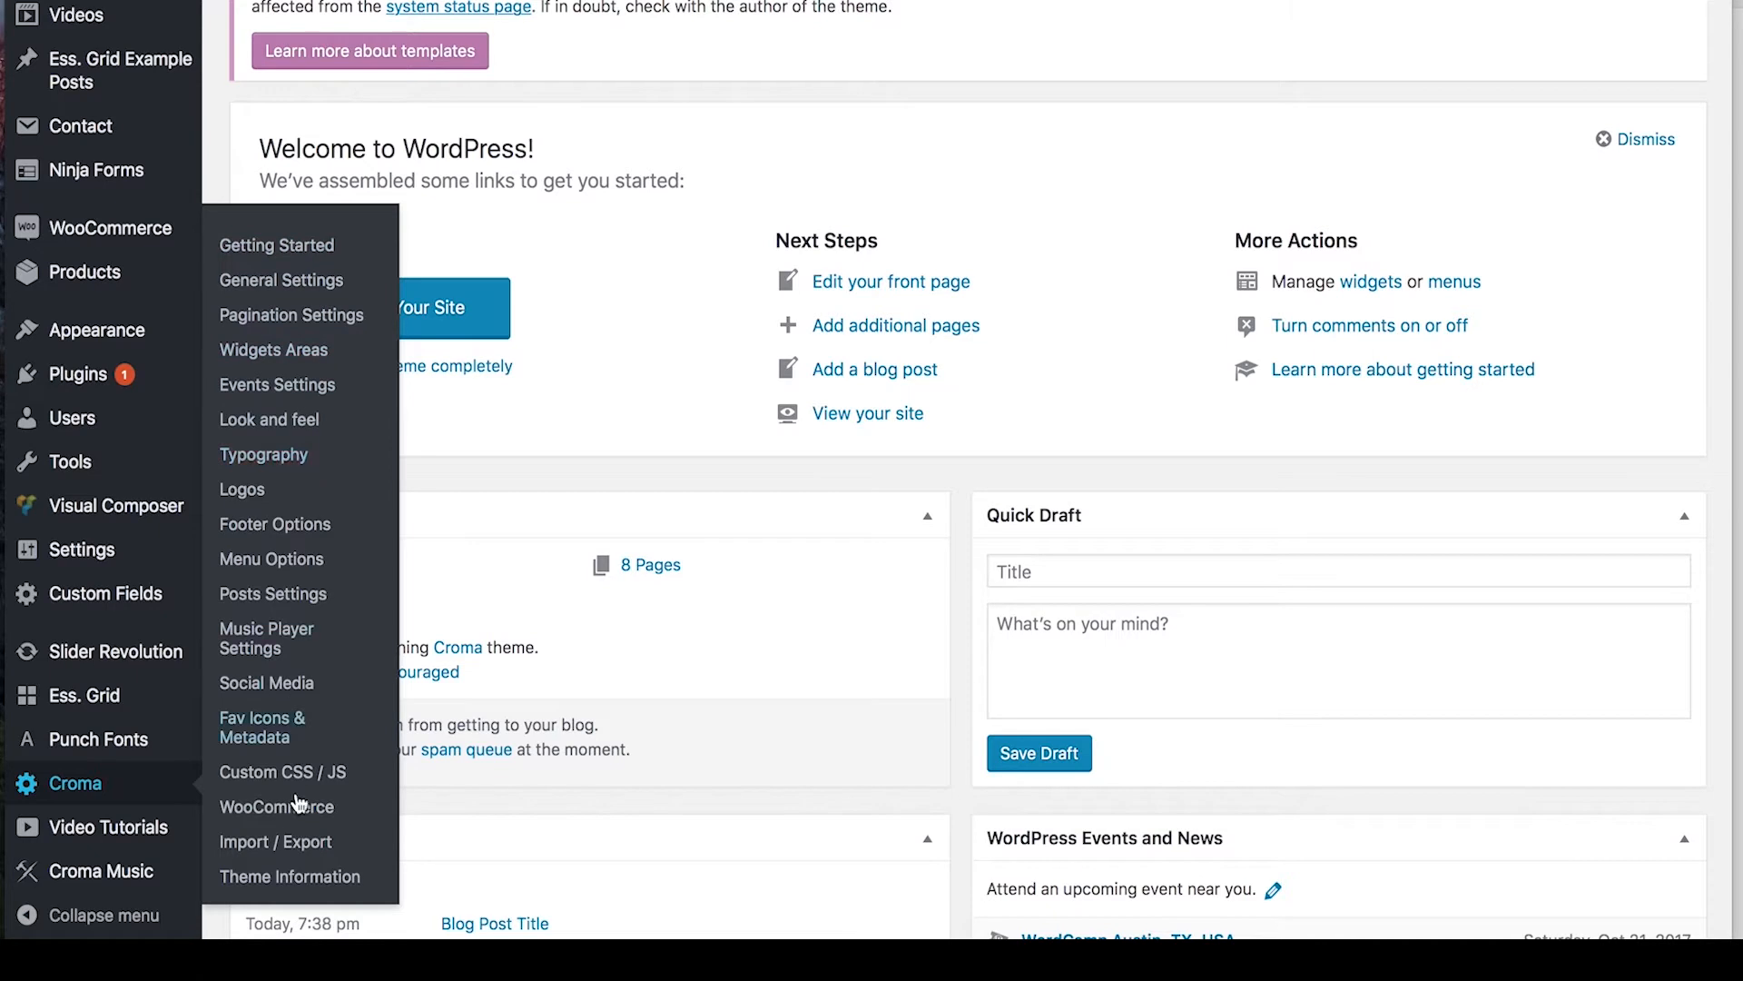
mouse_move(107, 794)
mouse_move(136, 338)
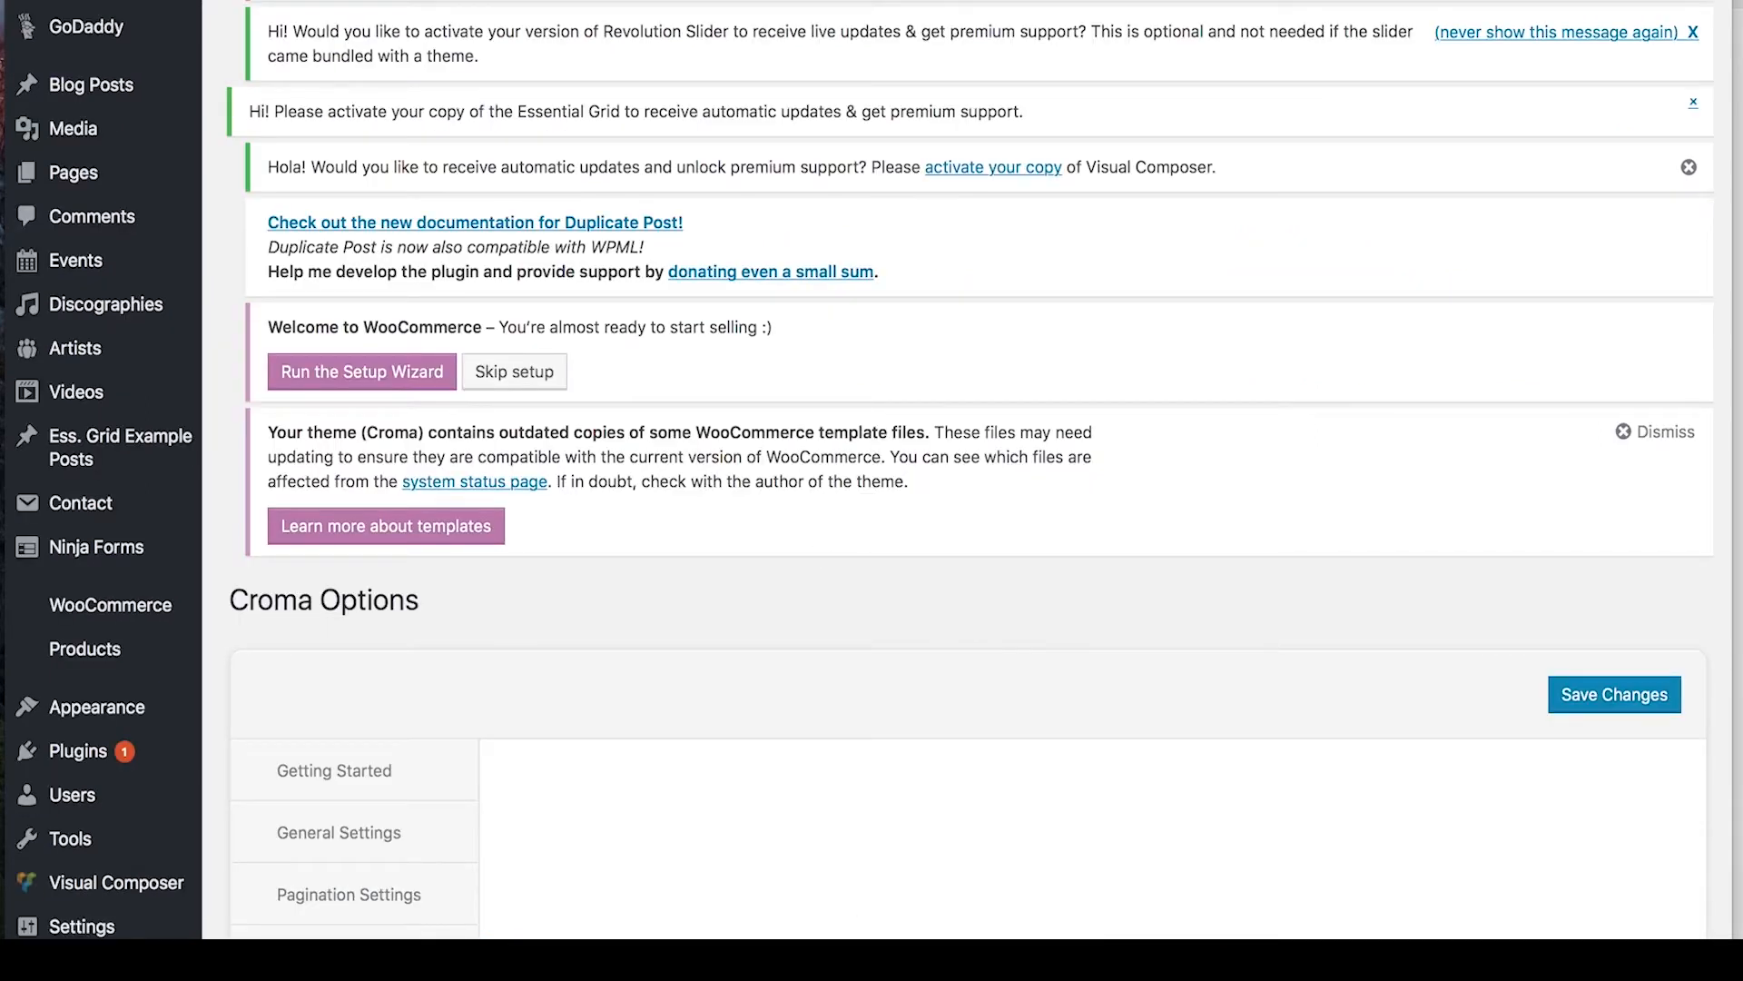
- Open the Croma guide from the downloaded package's Documentations folder and look through the online CROMA Documentation articles
click(1281, 918)
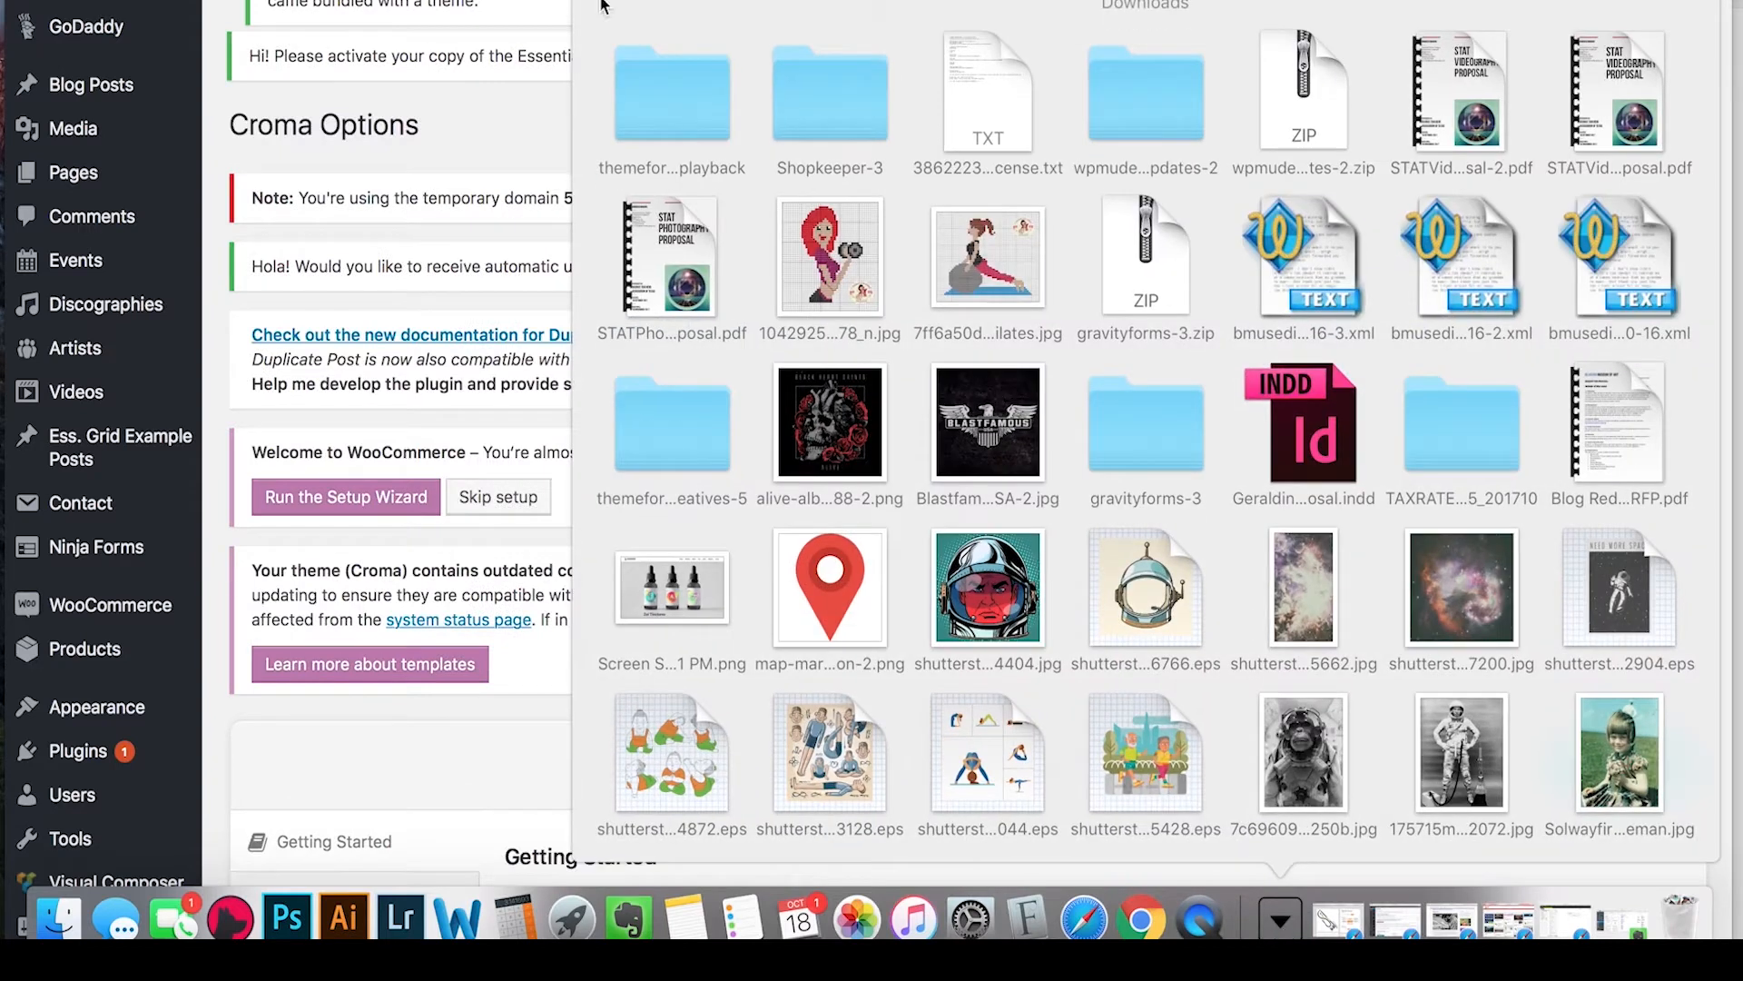
click(658, 103)
click(1217, 581)
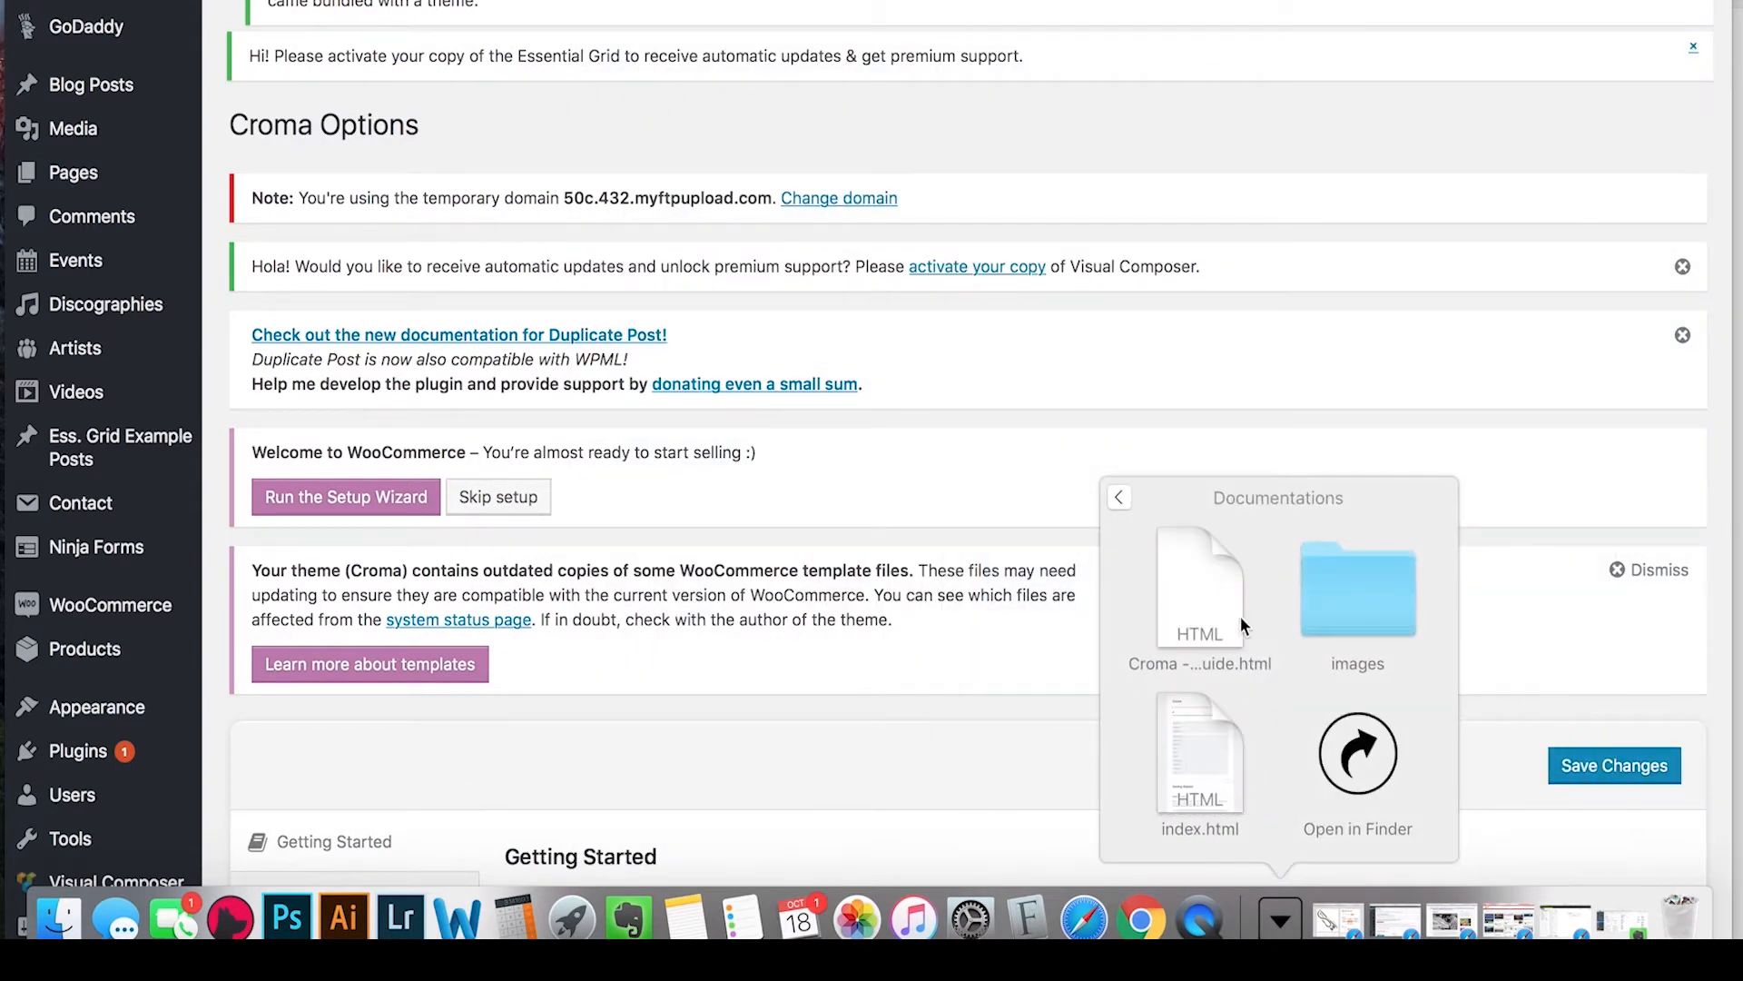
click(1205, 590)
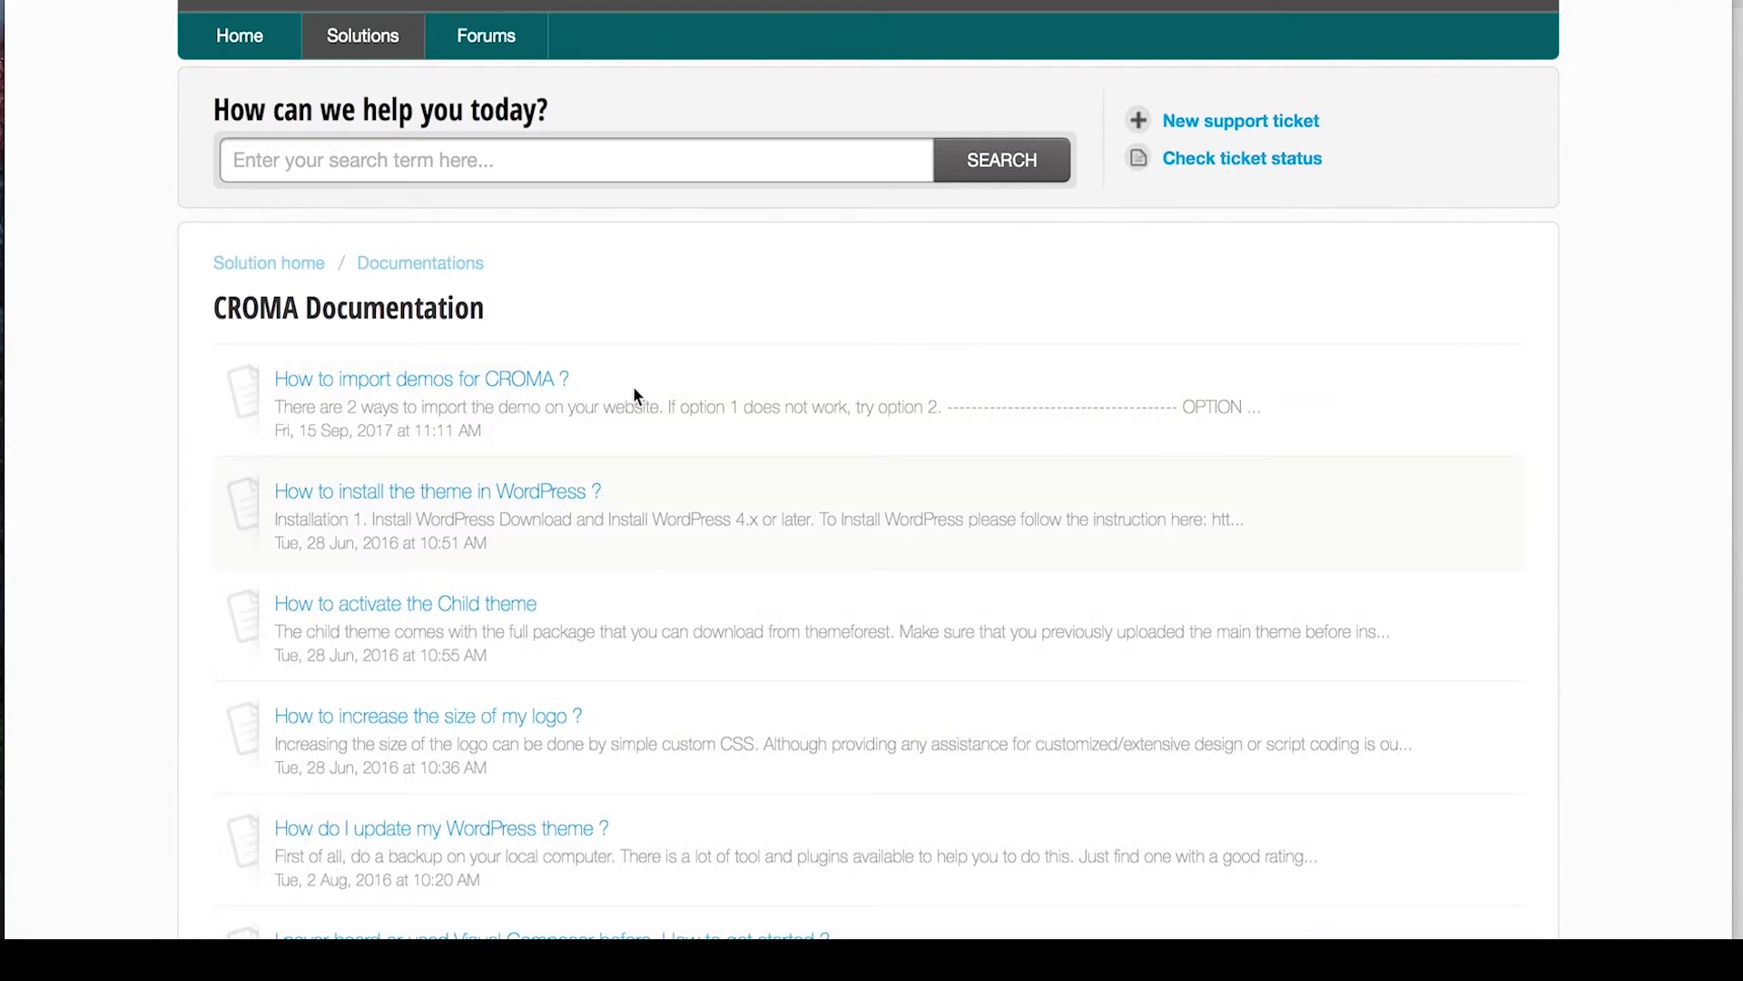
scroll(694, 618, down, 8)
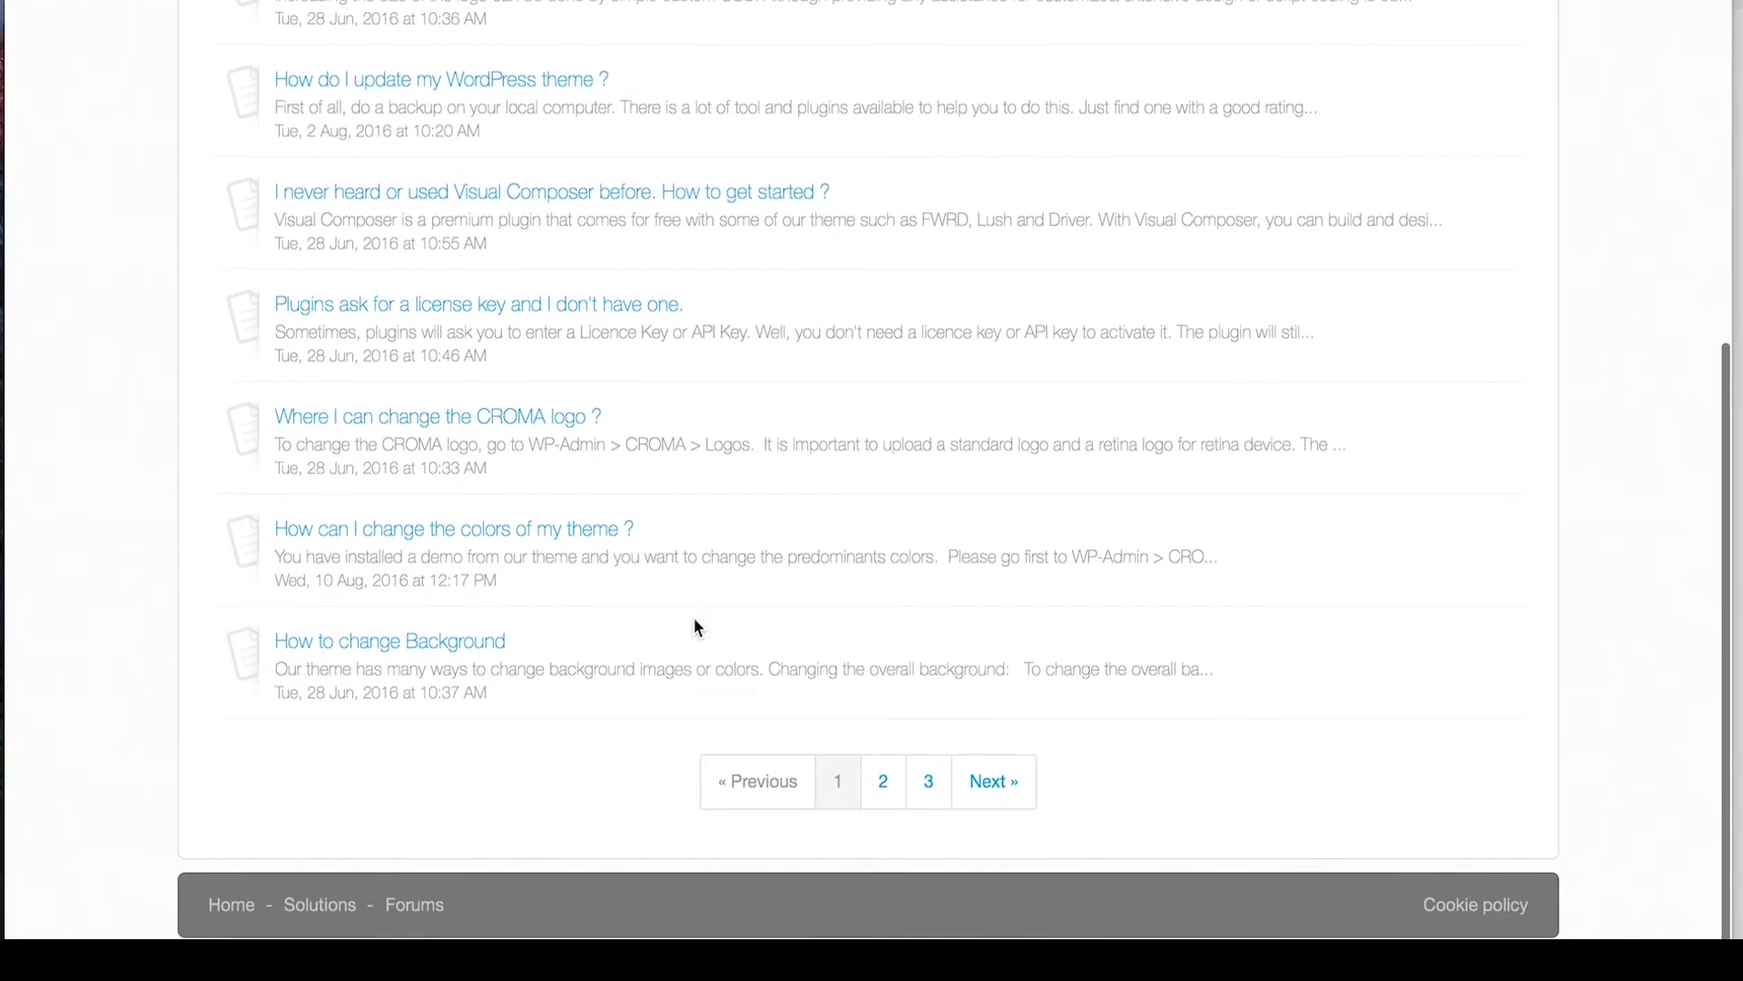
scroll(695, 618, up, 9)
scroll(410, 177, down, 1)
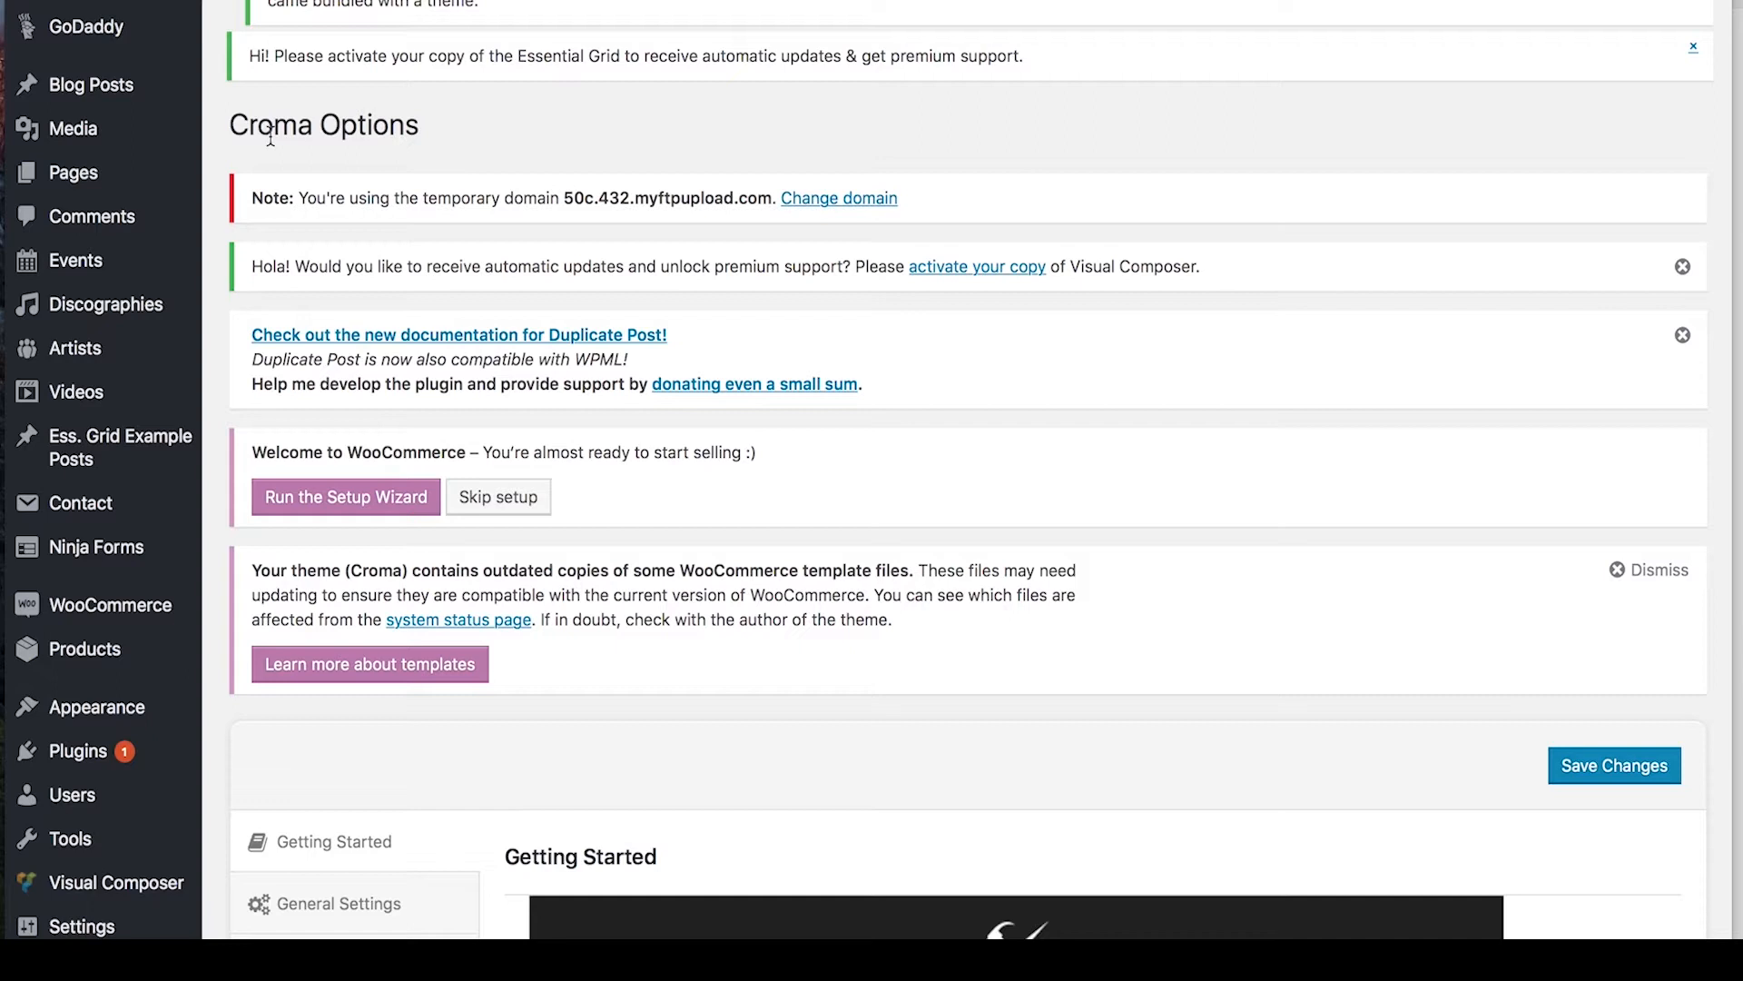
- Look through the Getting Started information and the available settings sections of the Croma Options page
scroll(416, 221, down, 6)
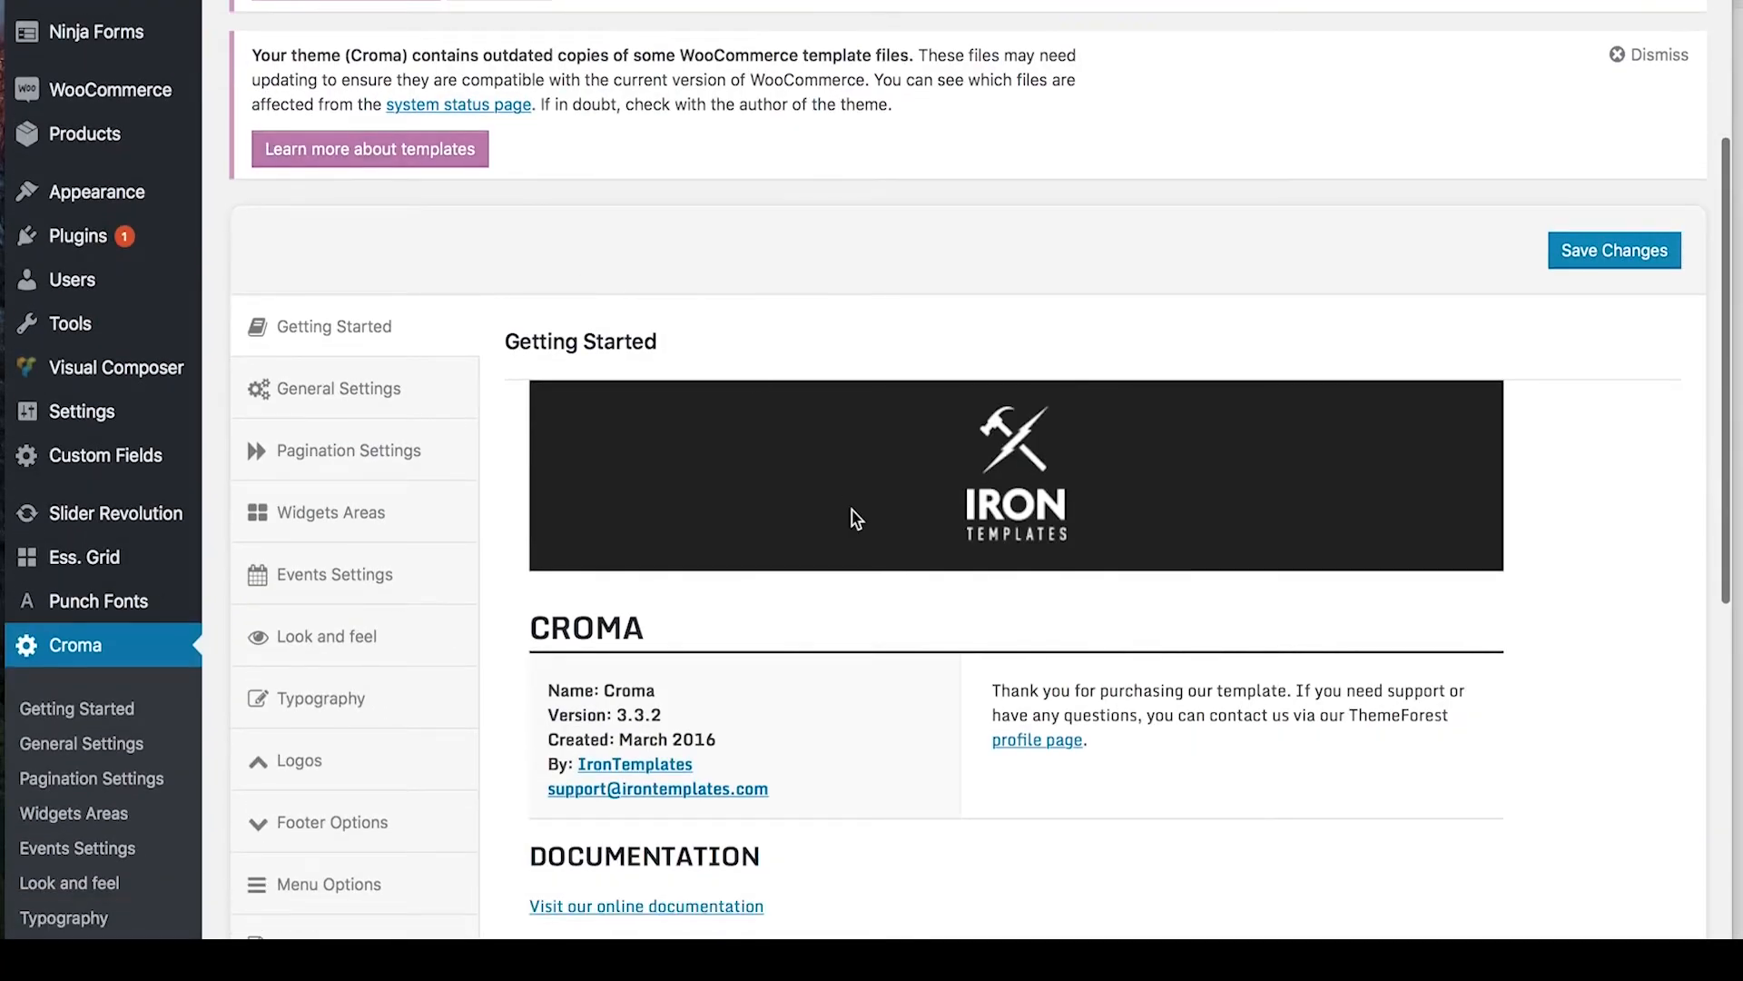
scroll(852, 512, down, 4)
scroll(851, 517, down, 3)
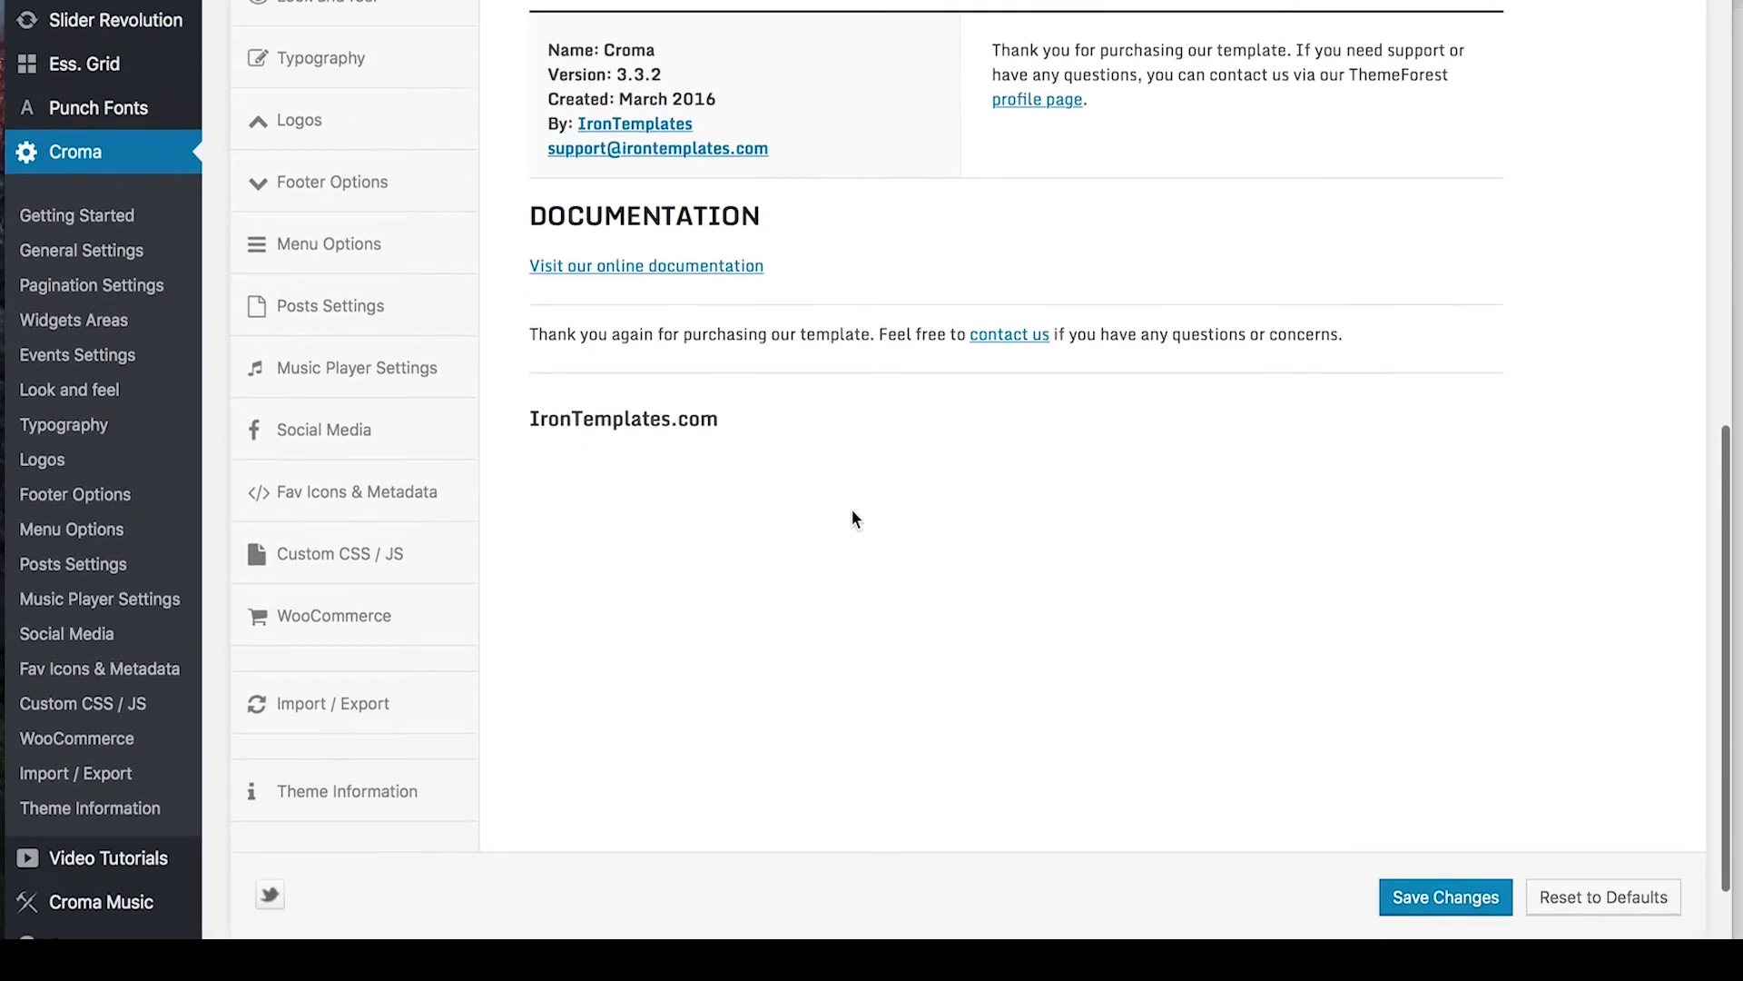
scroll(897, 538, up, 5)
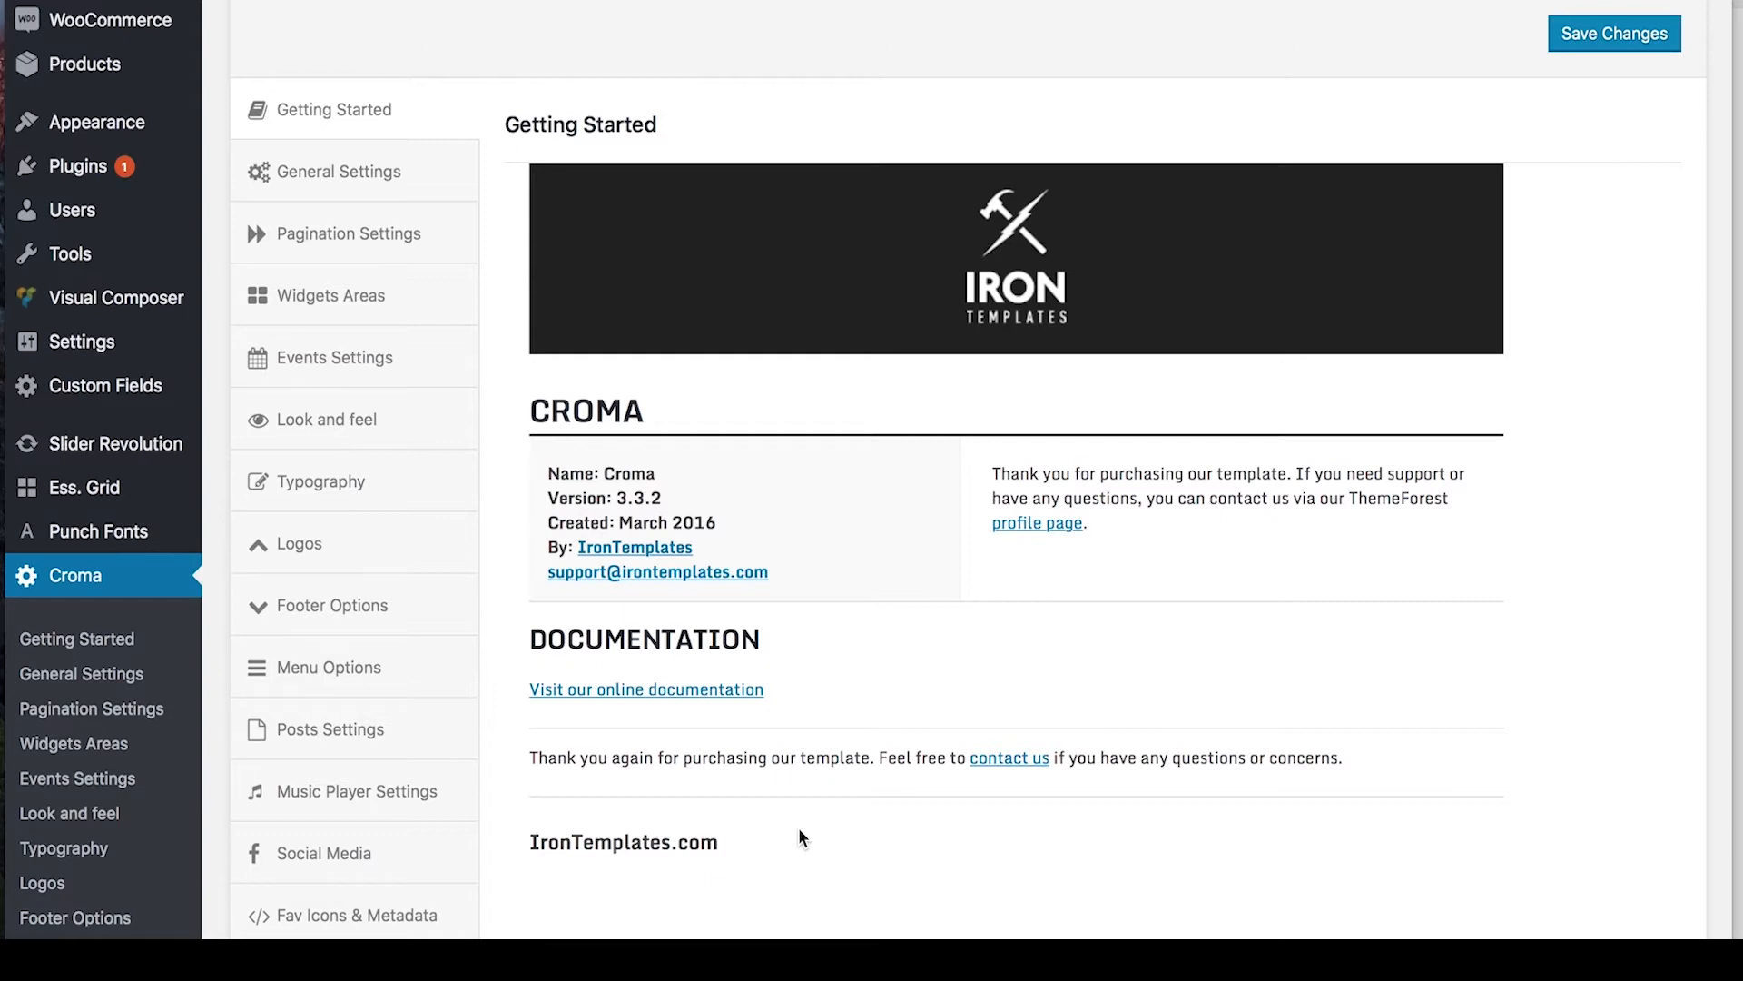
scroll(799, 836, down, 2)
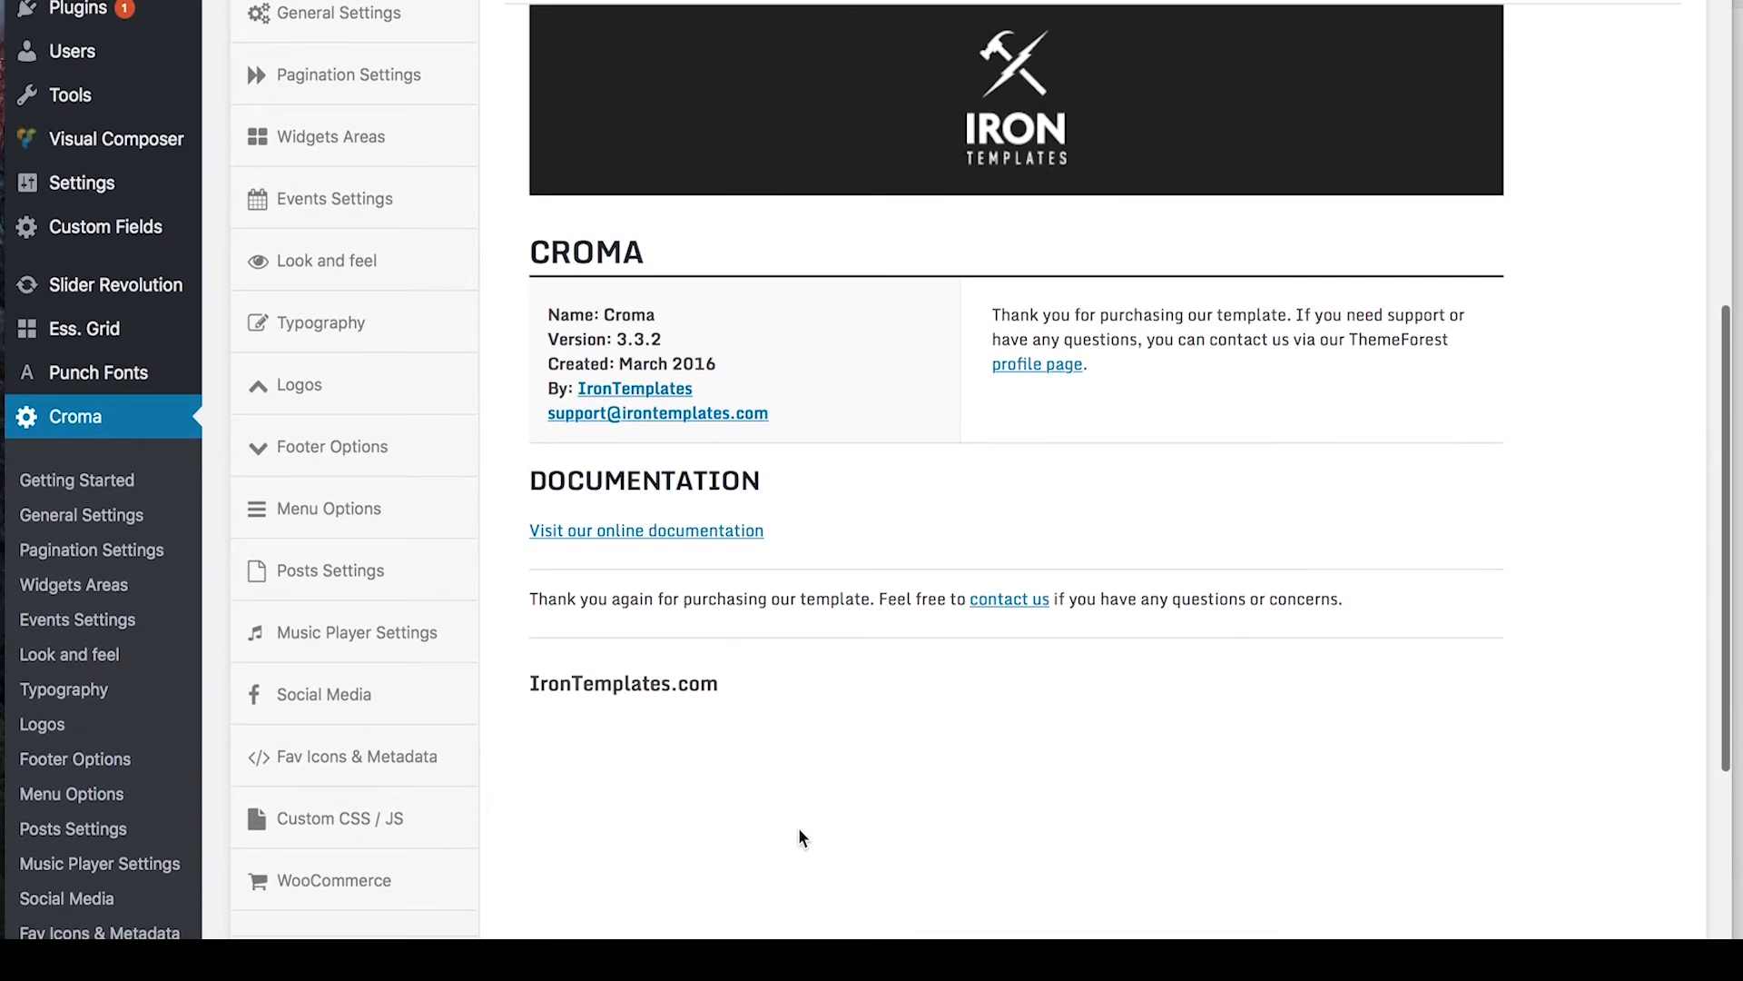
scroll(645, 767, up, 1)
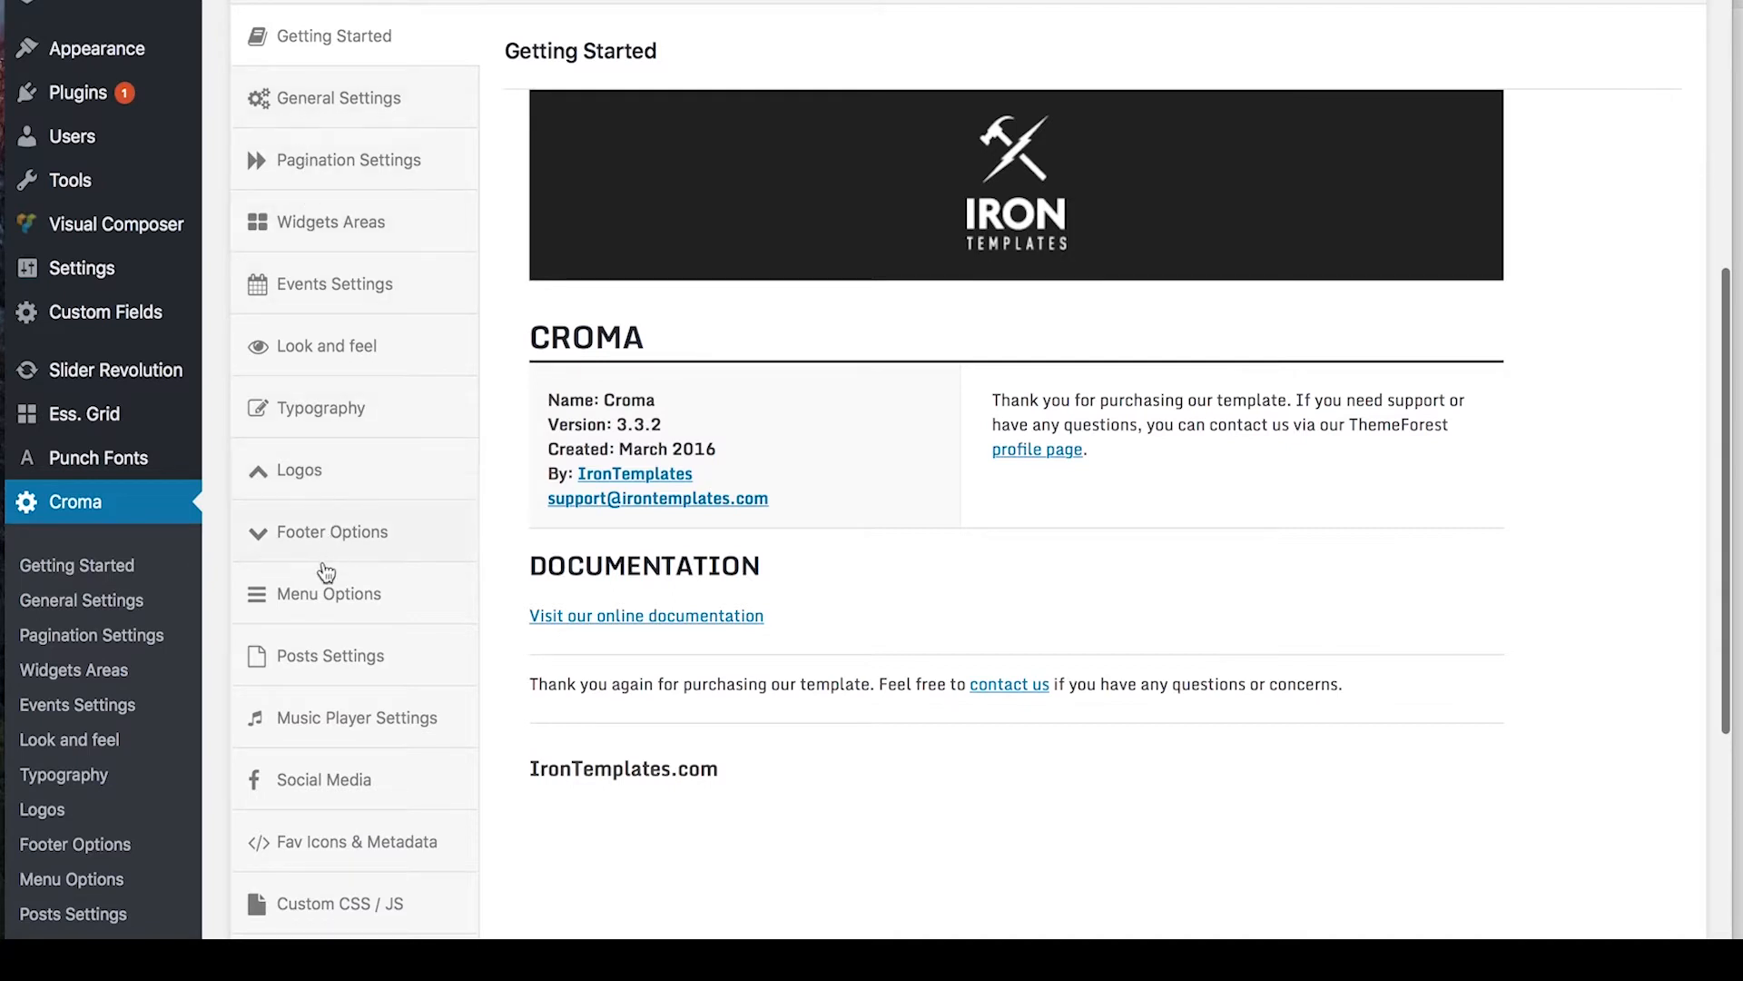
- Open the Import / Export section of the Croma Options and examine its import and export choices
scroll(352, 759, down, 5)
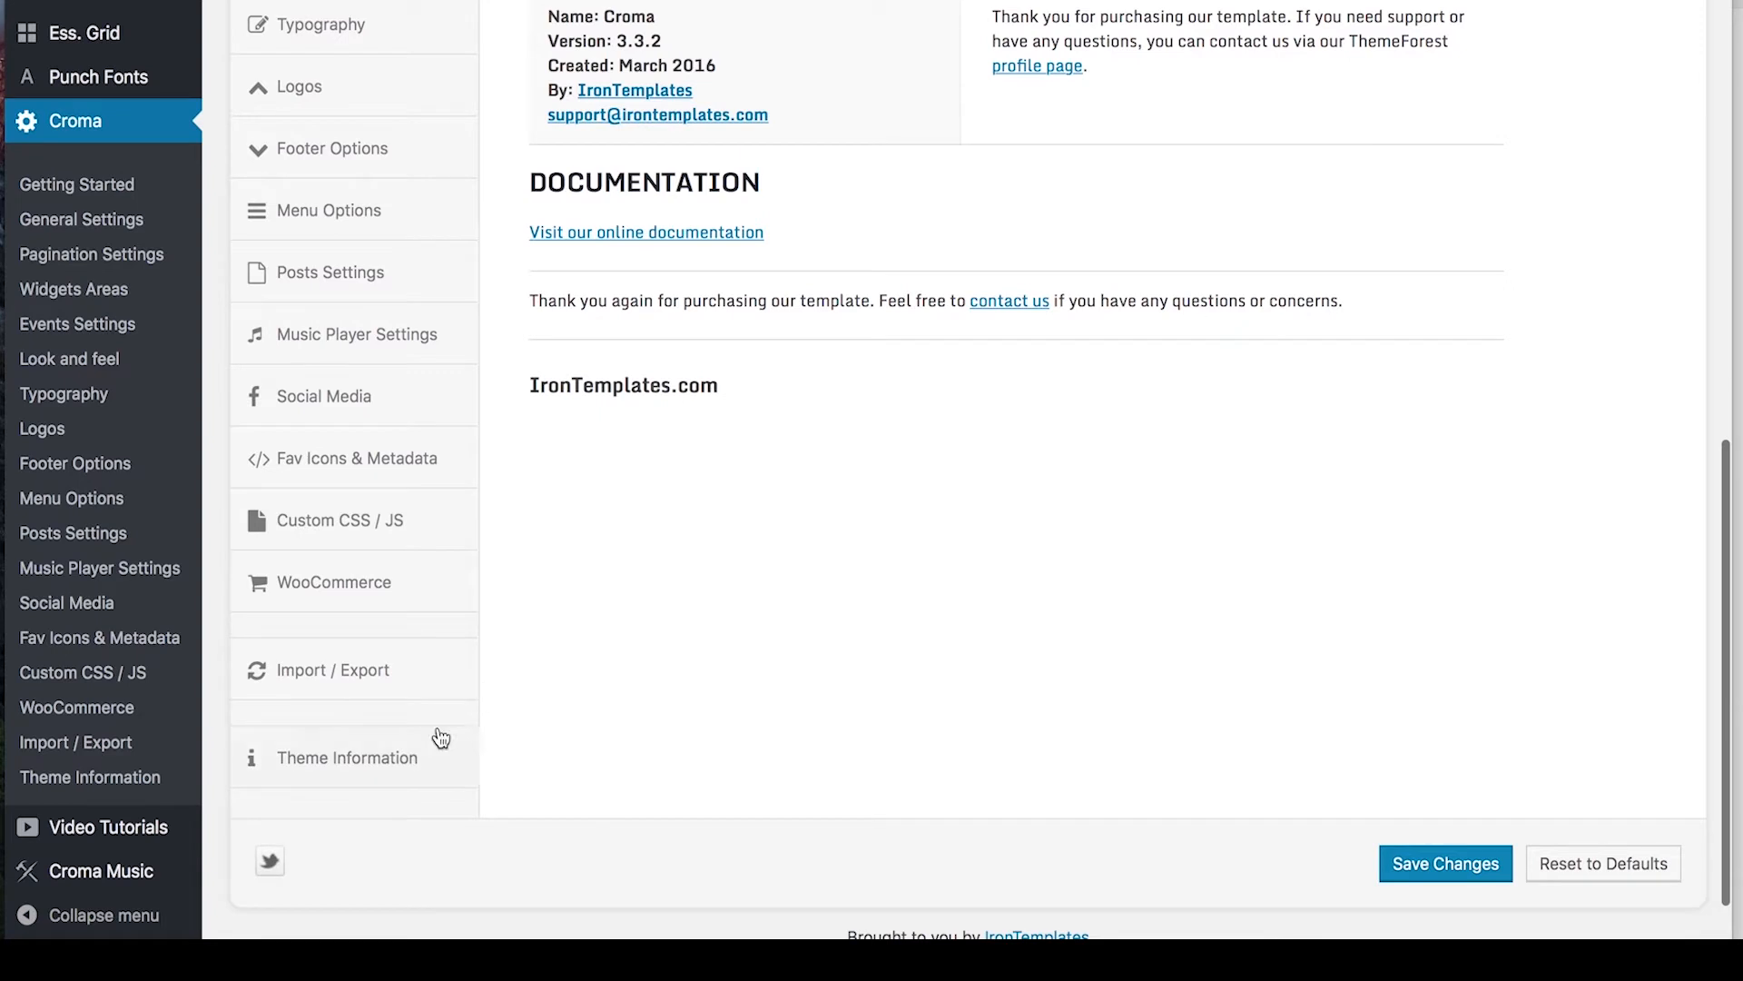
click(360, 674)
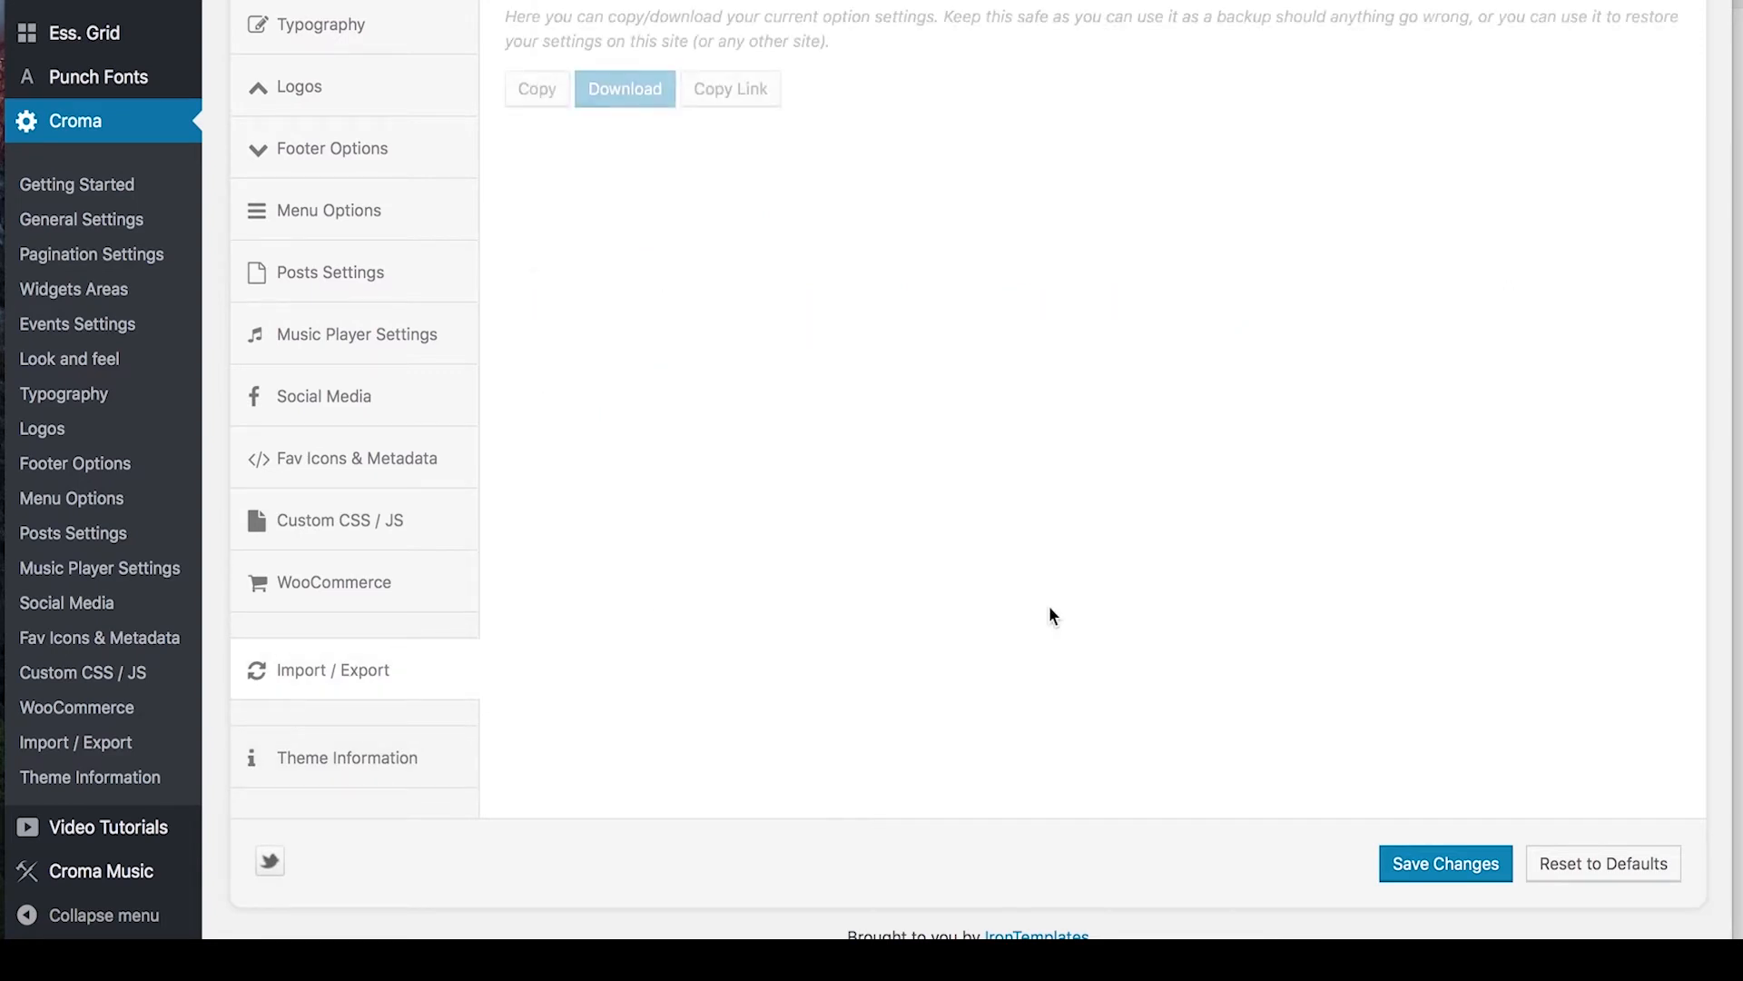
scroll(935, 408, up, 3)
scroll(933, 409, up, 3)
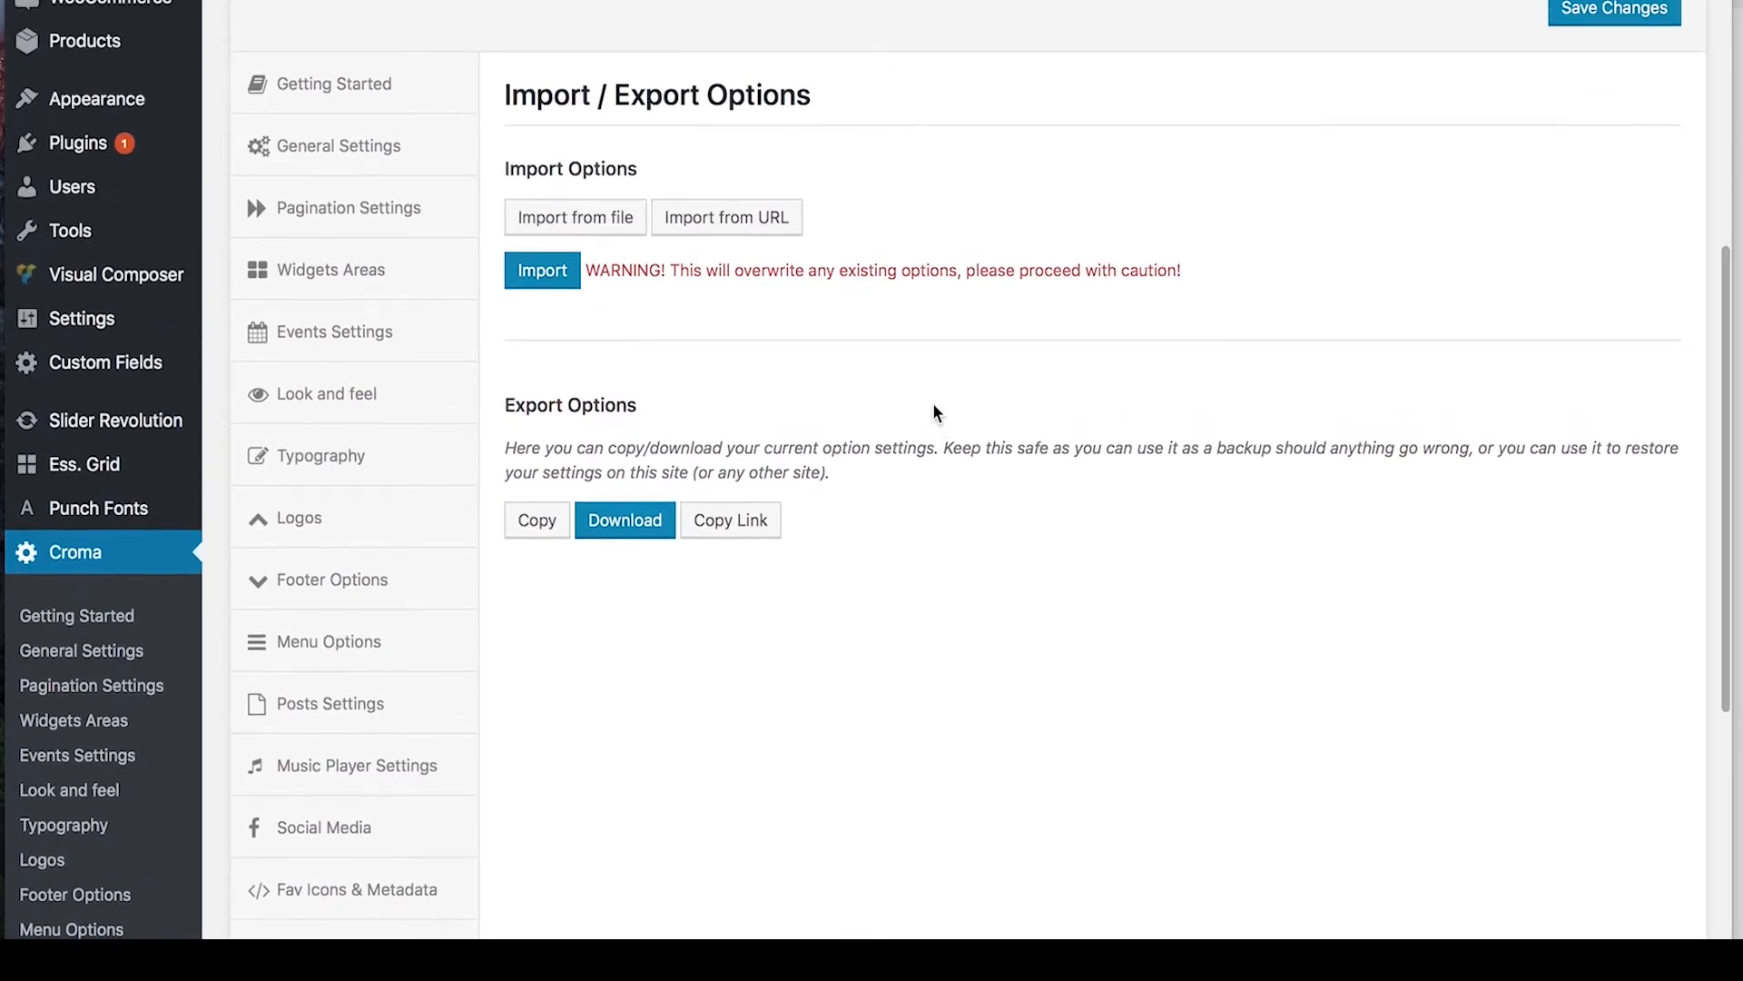
scroll(933, 409, down, 9)
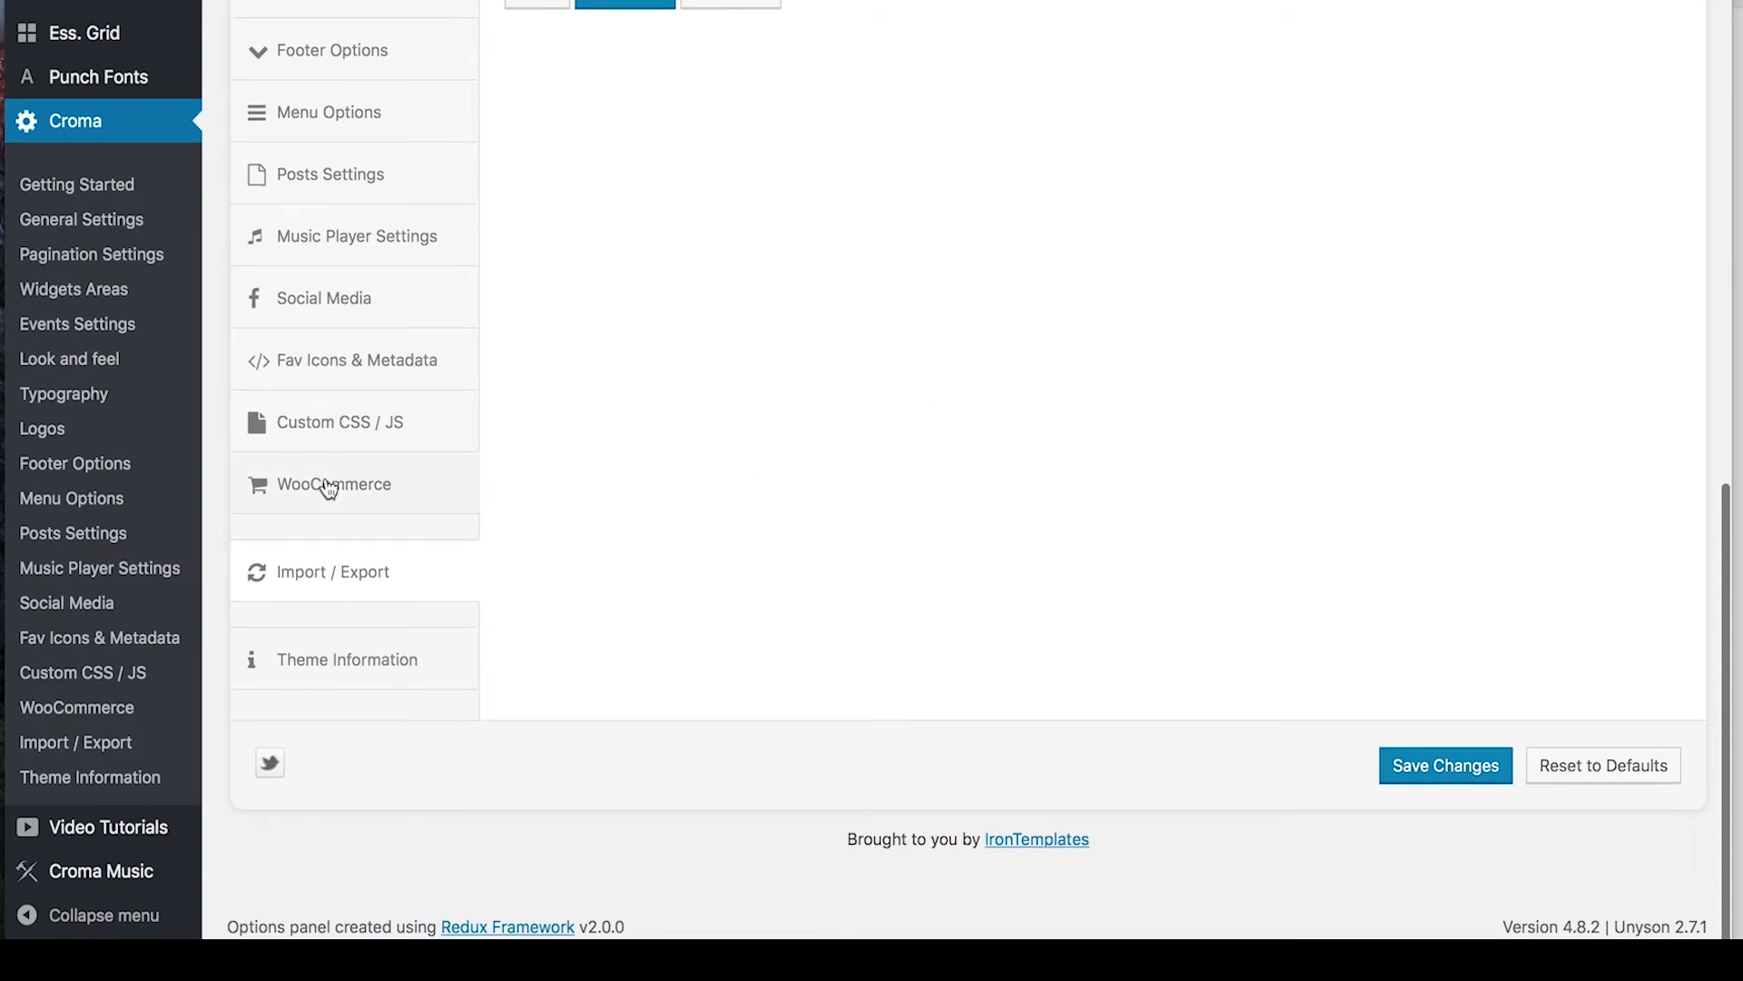
- Return to the Getting Started section, open the linked online documentation for a brief look, and close it again
scroll(327, 490, up, 5)
scroll(329, 488, up, 3)
click(304, 207)
scroll(992, 724, down, 3)
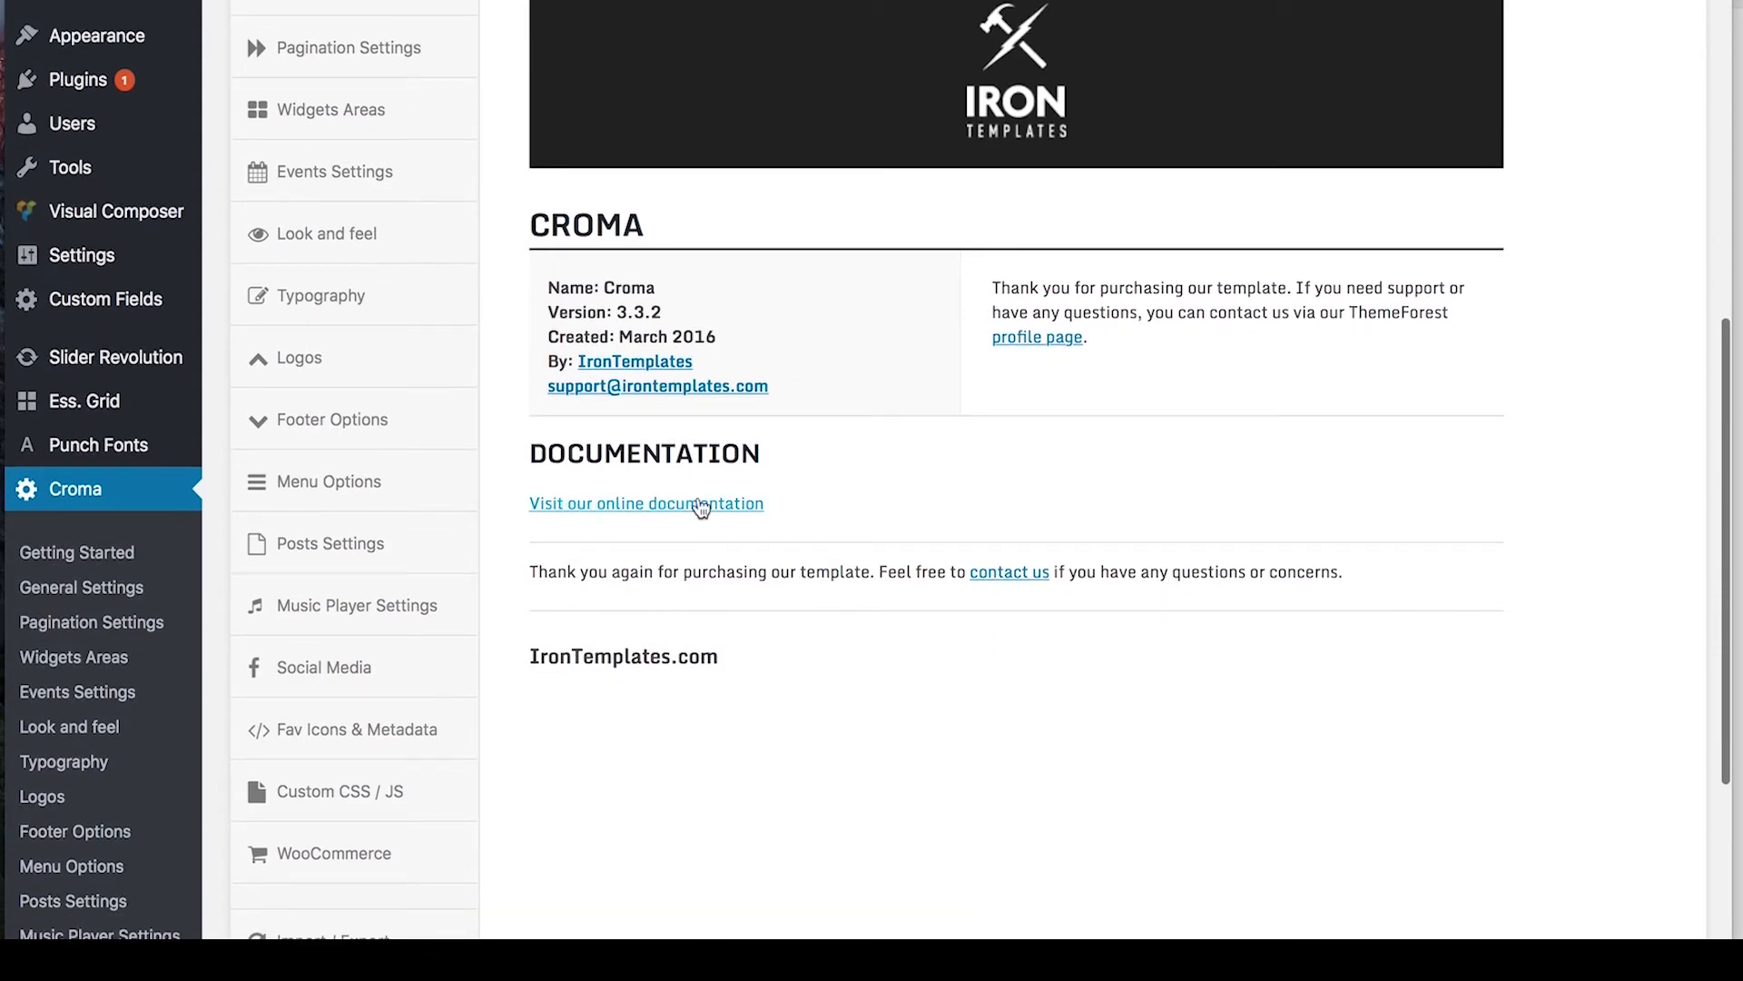
click(665, 505)
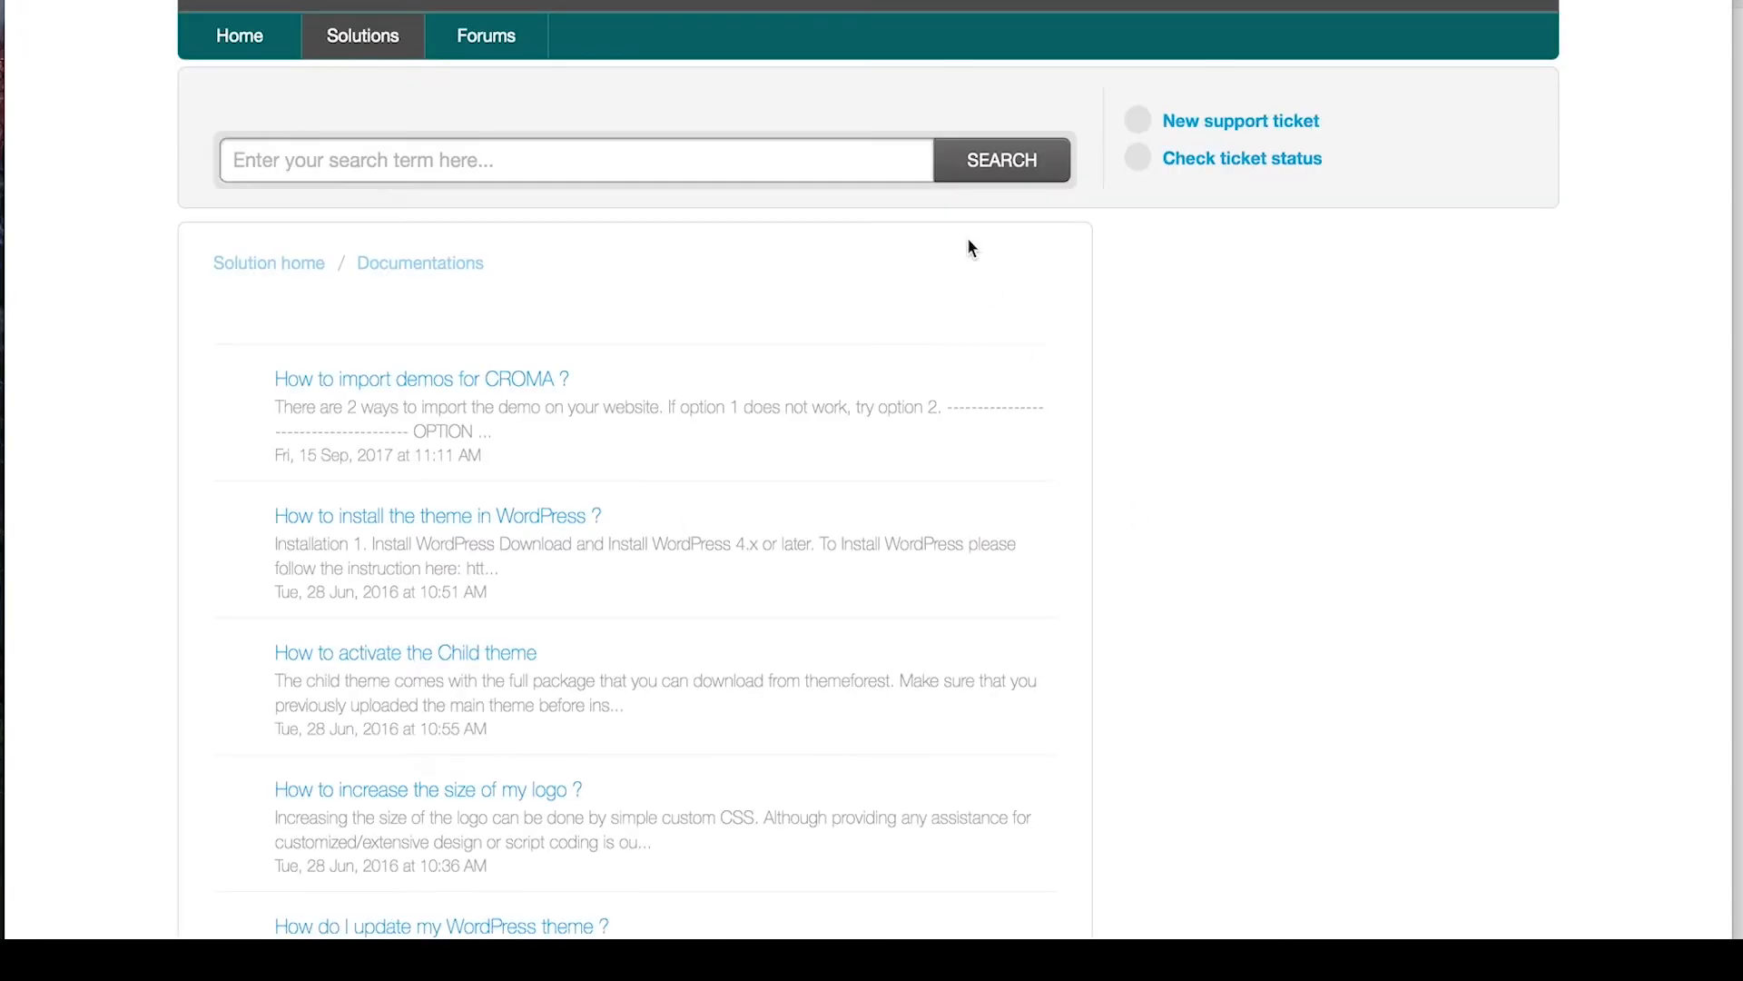
key(ctrl+w)
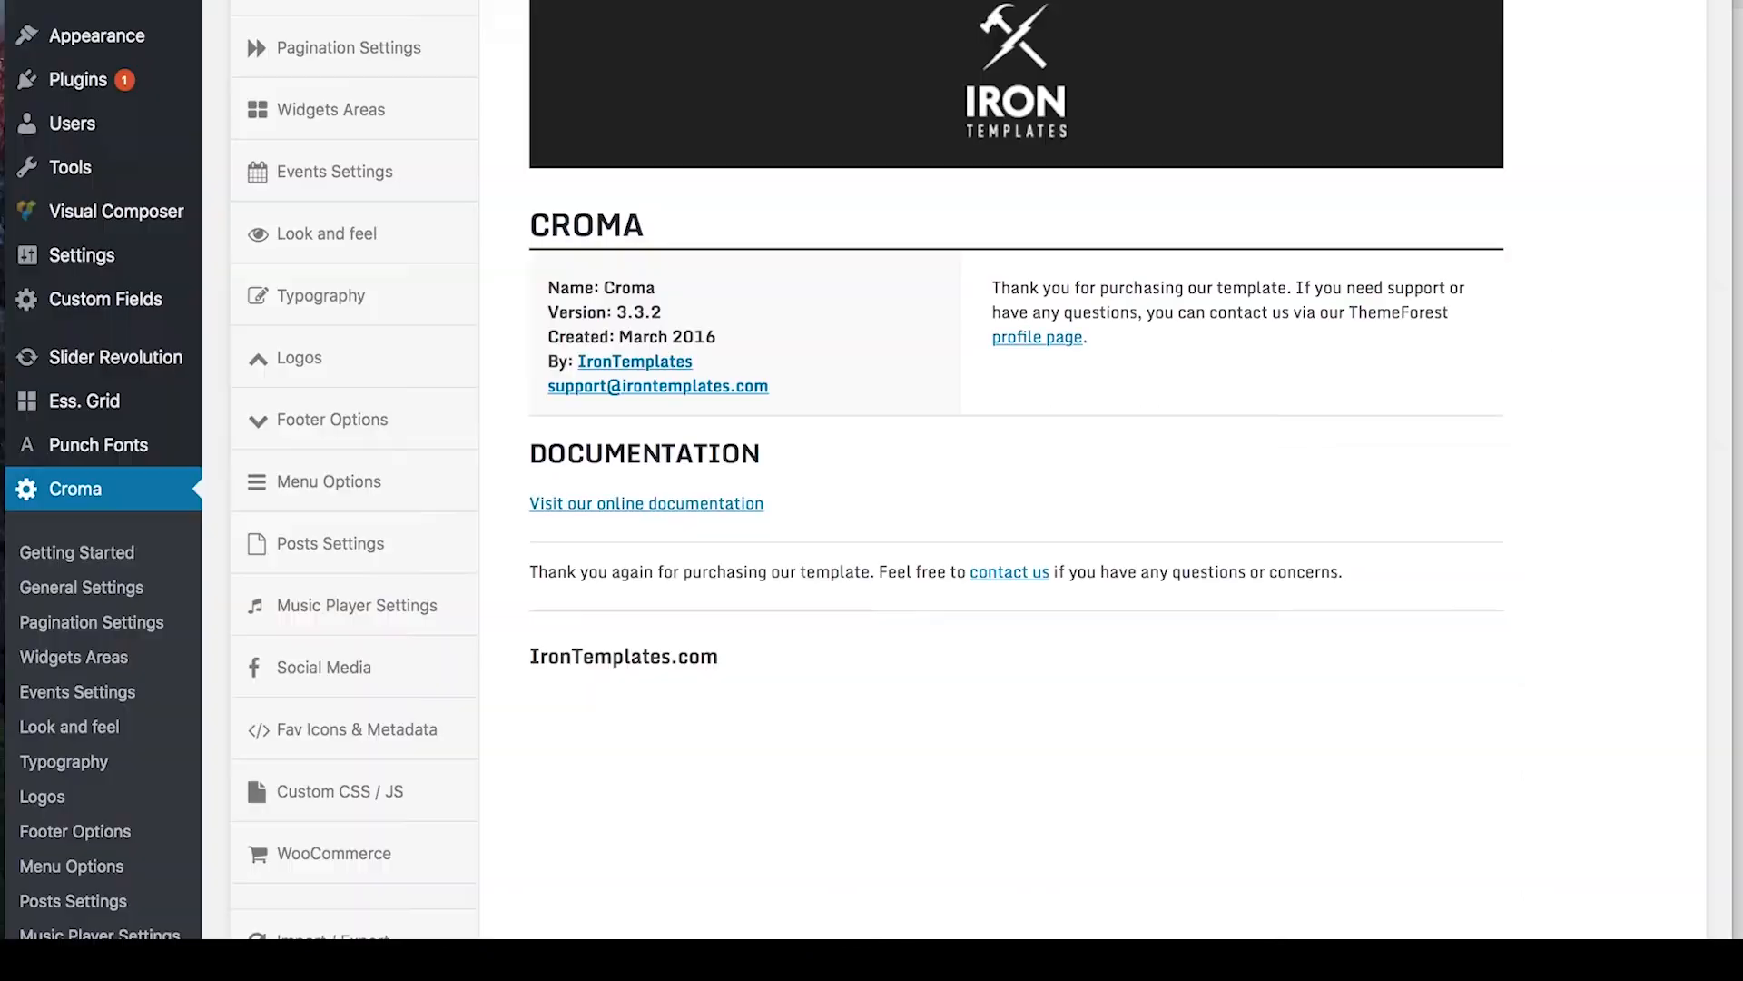
- Check the Music Player Settings section and the remaining section names of the Croma Options
scroll(353, 718, up, 3)
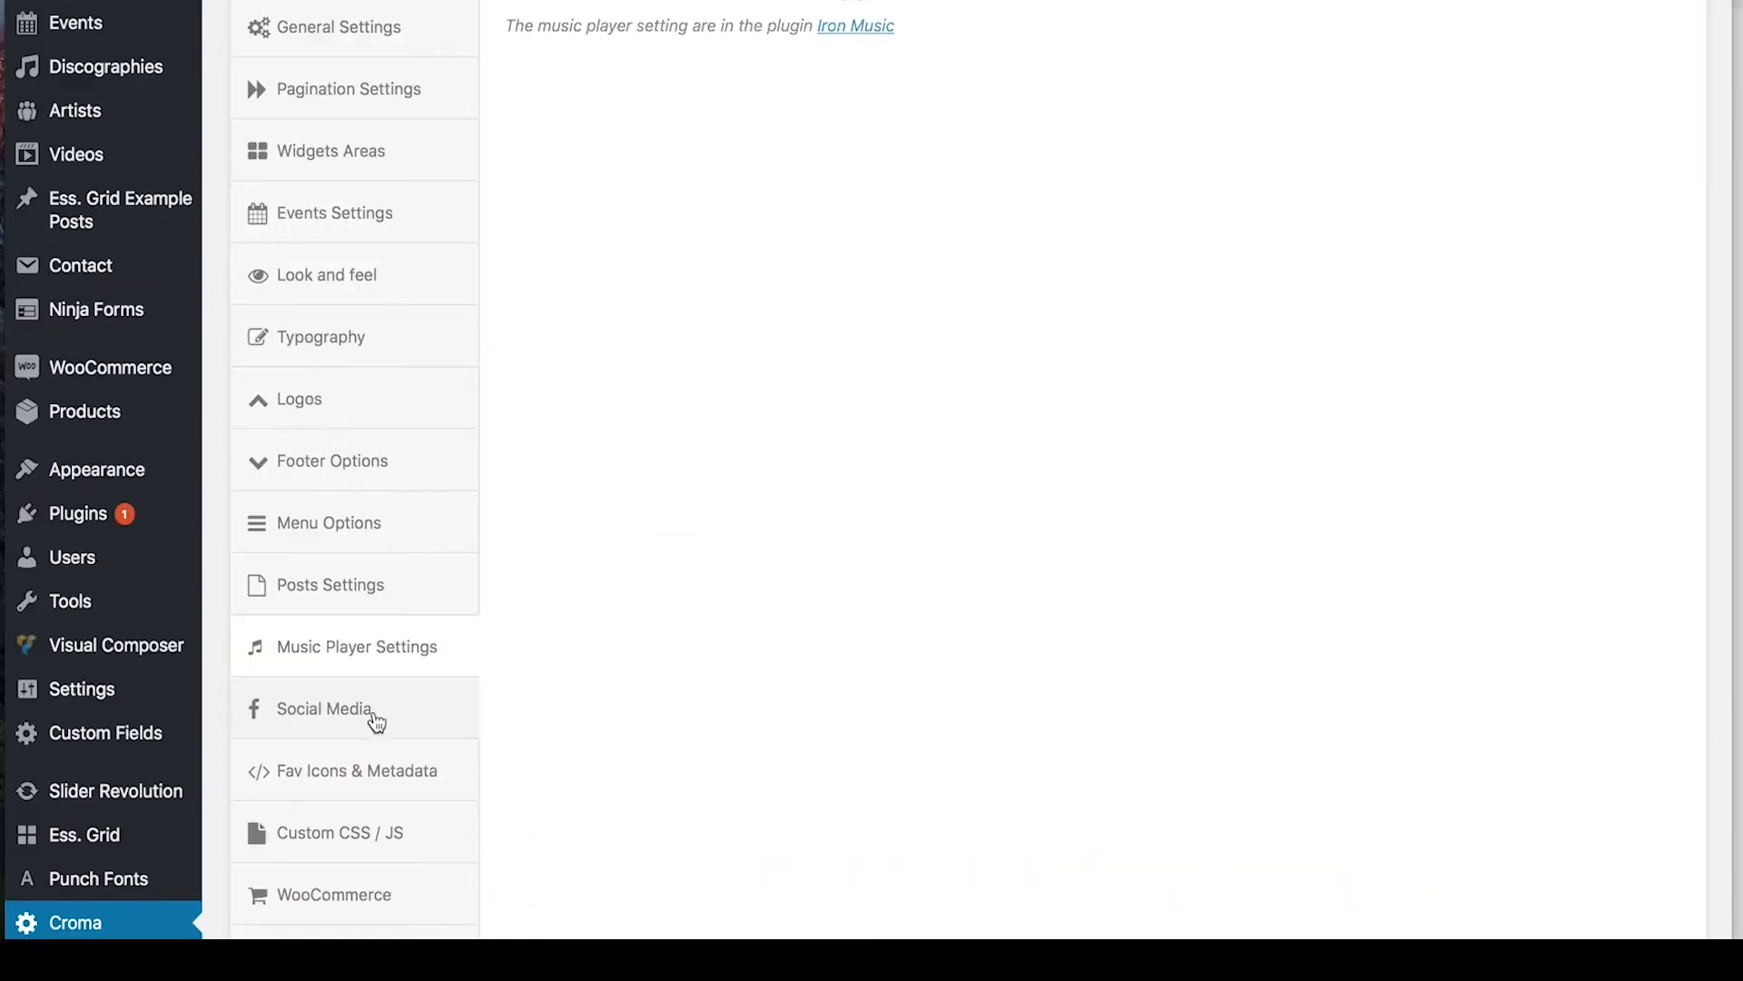
scroll(377, 721, down, 5)
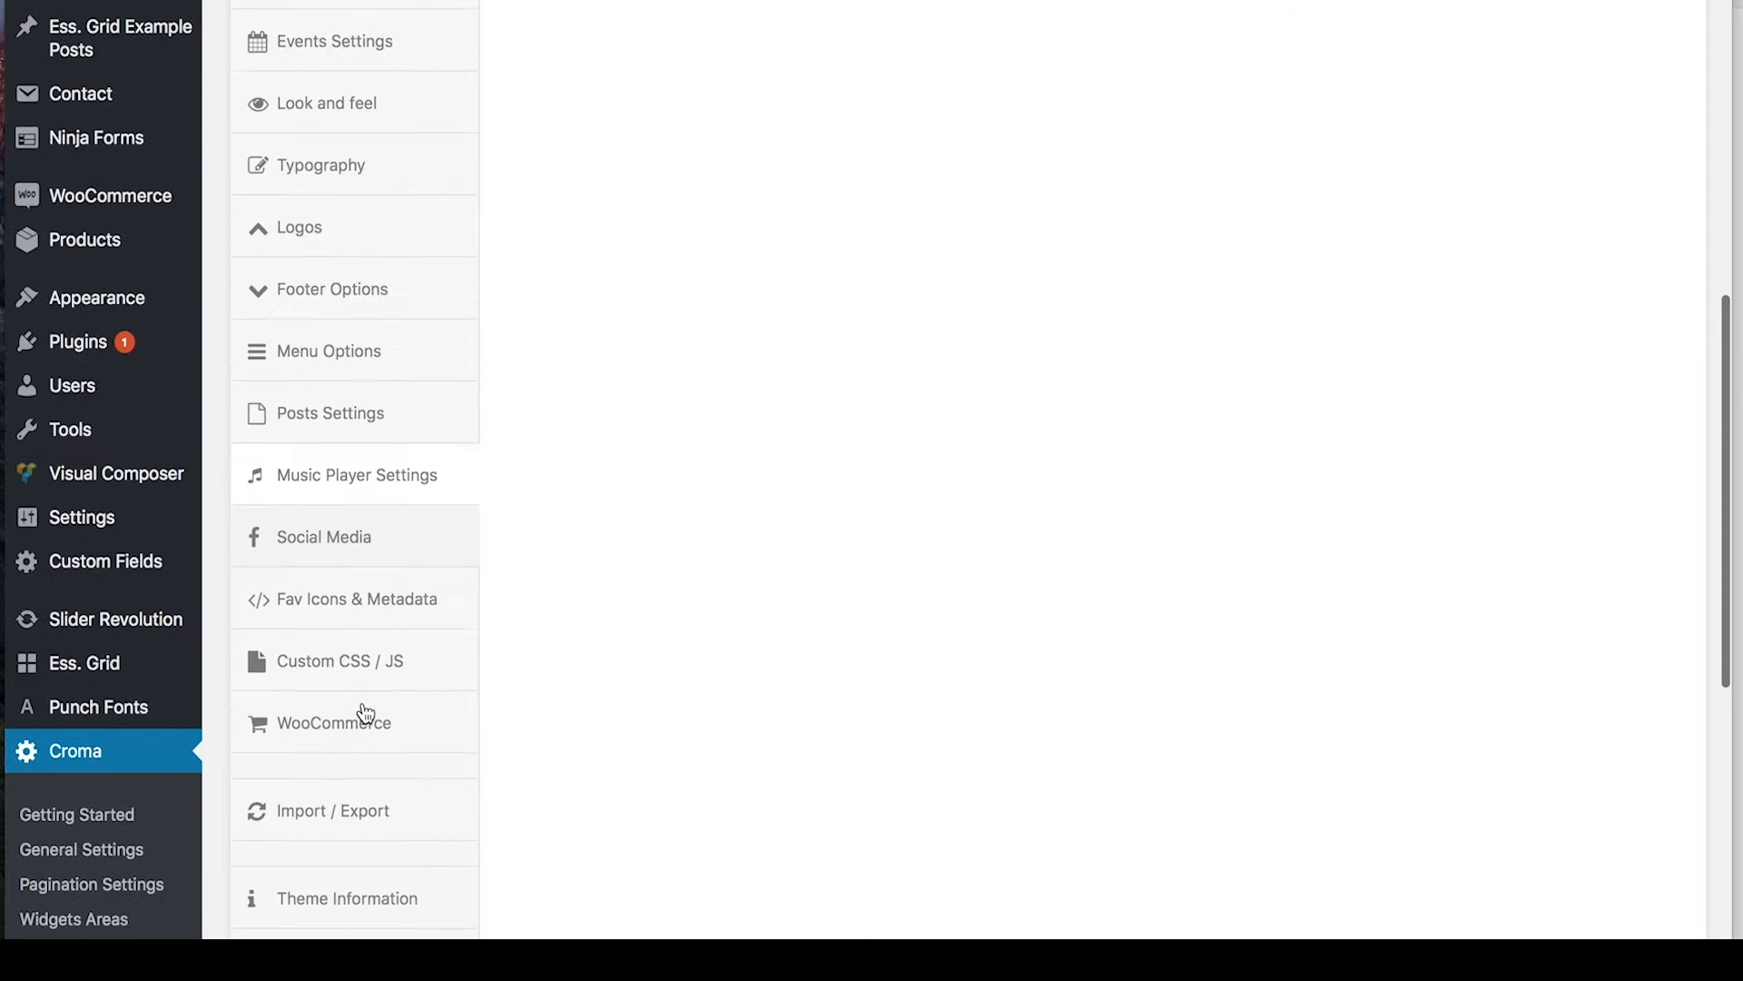
scroll(144, 692, up, 3)
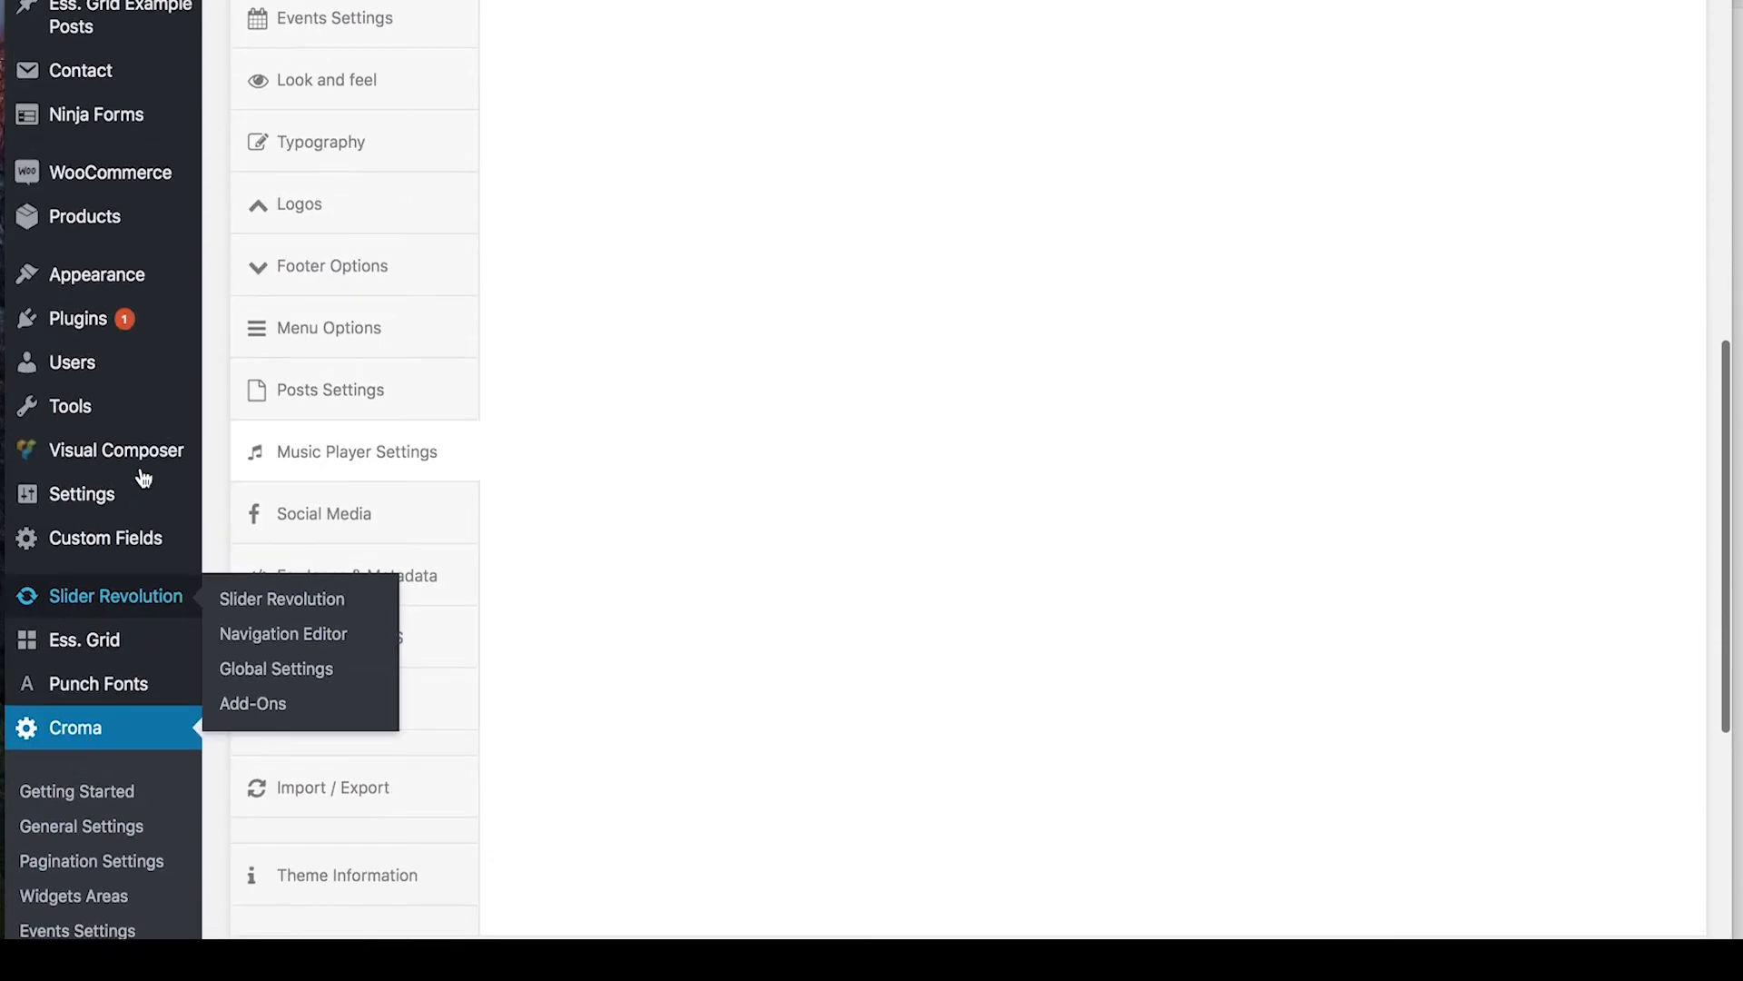
- Open the installed plugins list, find Iron Demo Importer, and open its settings to reach the Demo Content Install page
mouse_move(89, 401)
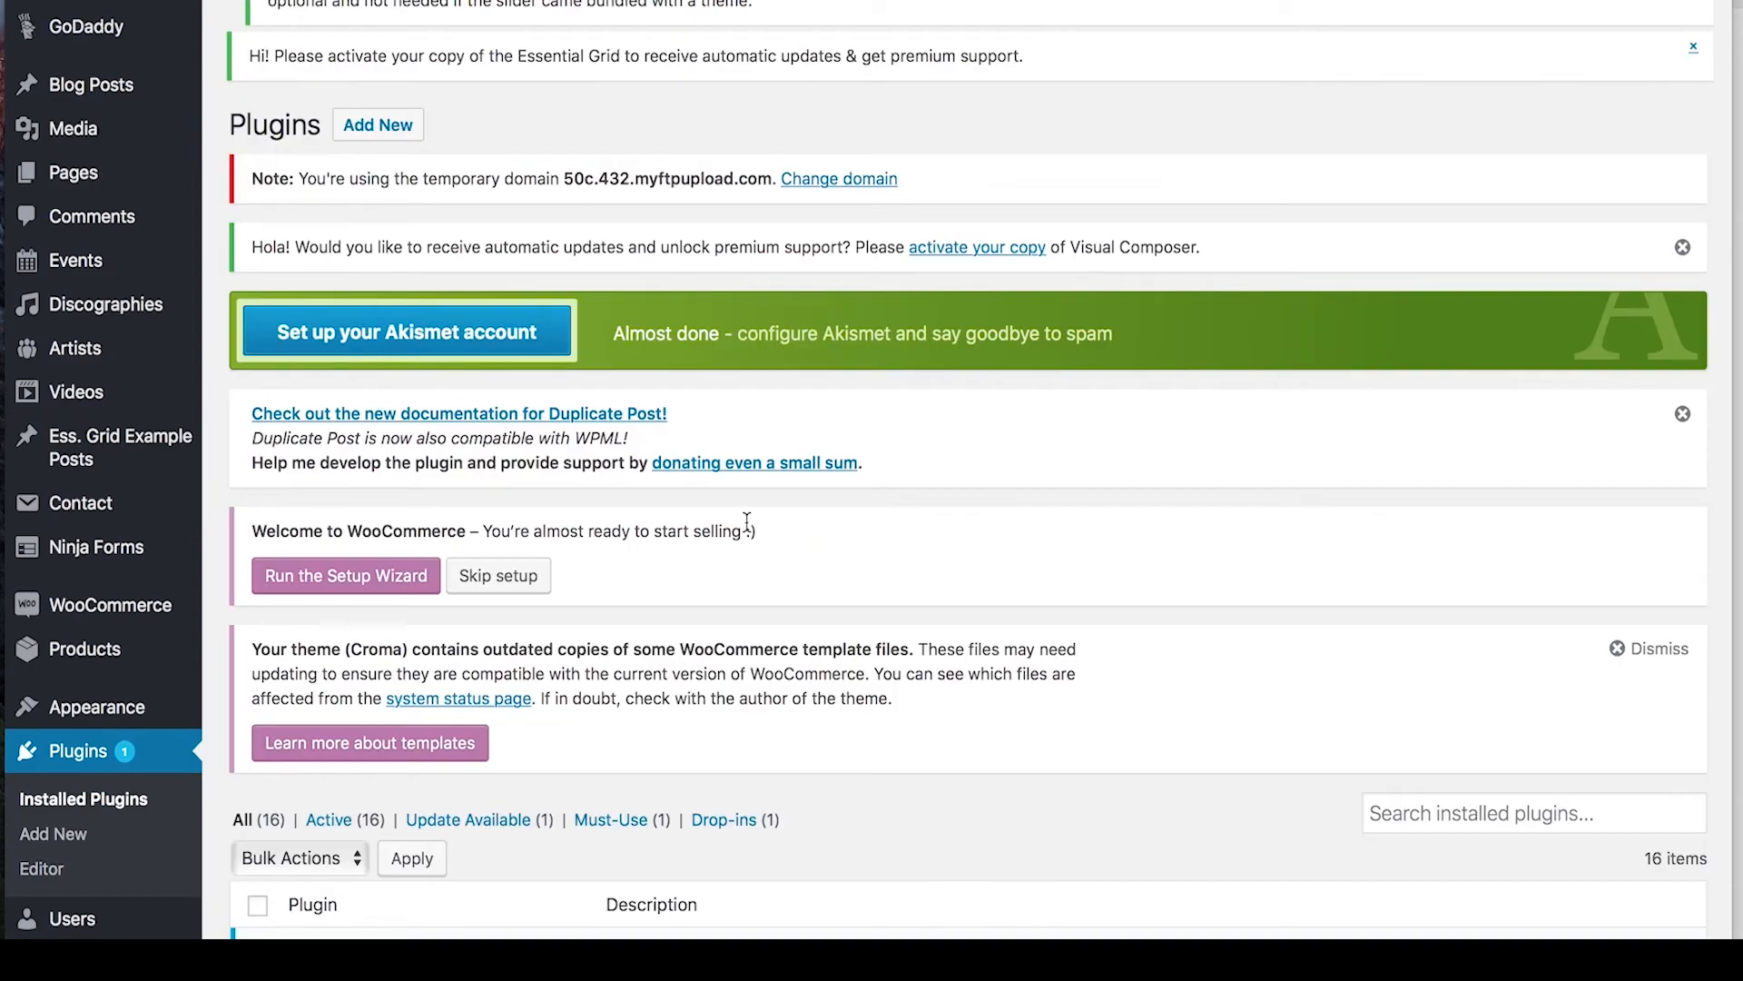
scroll(735, 490, down, 6)
scroll(746, 527, down, 5)
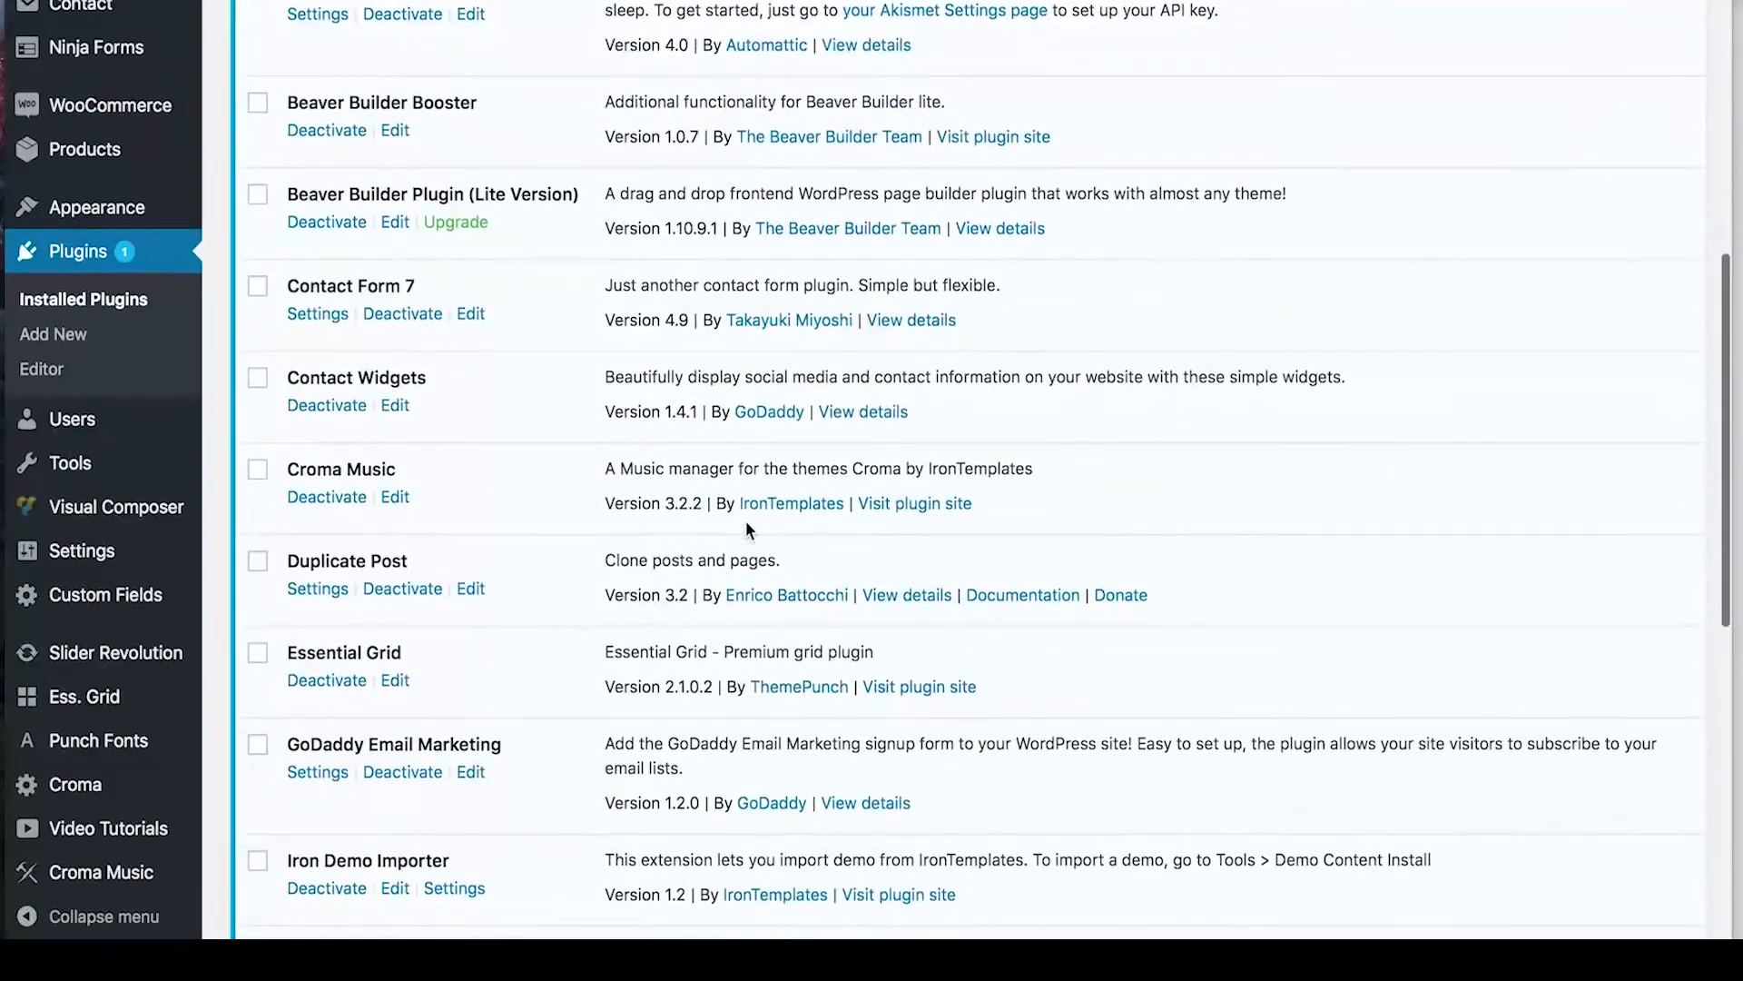
scroll(746, 526, down, 4)
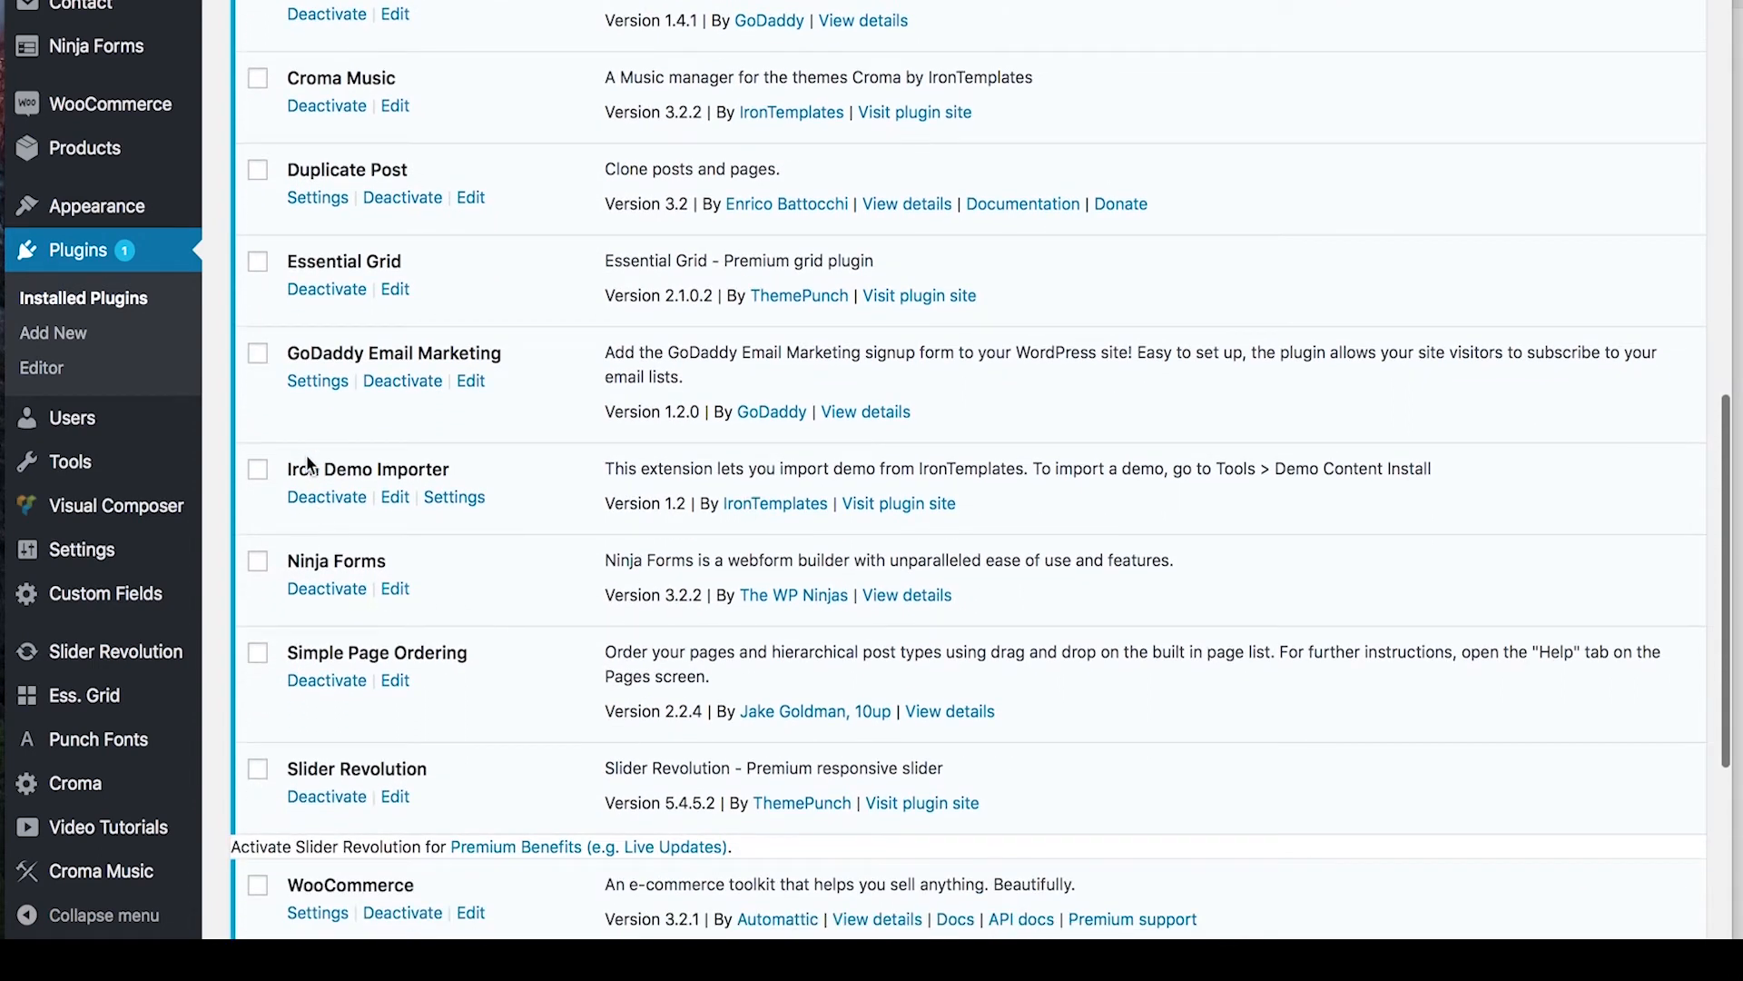
click(461, 500)
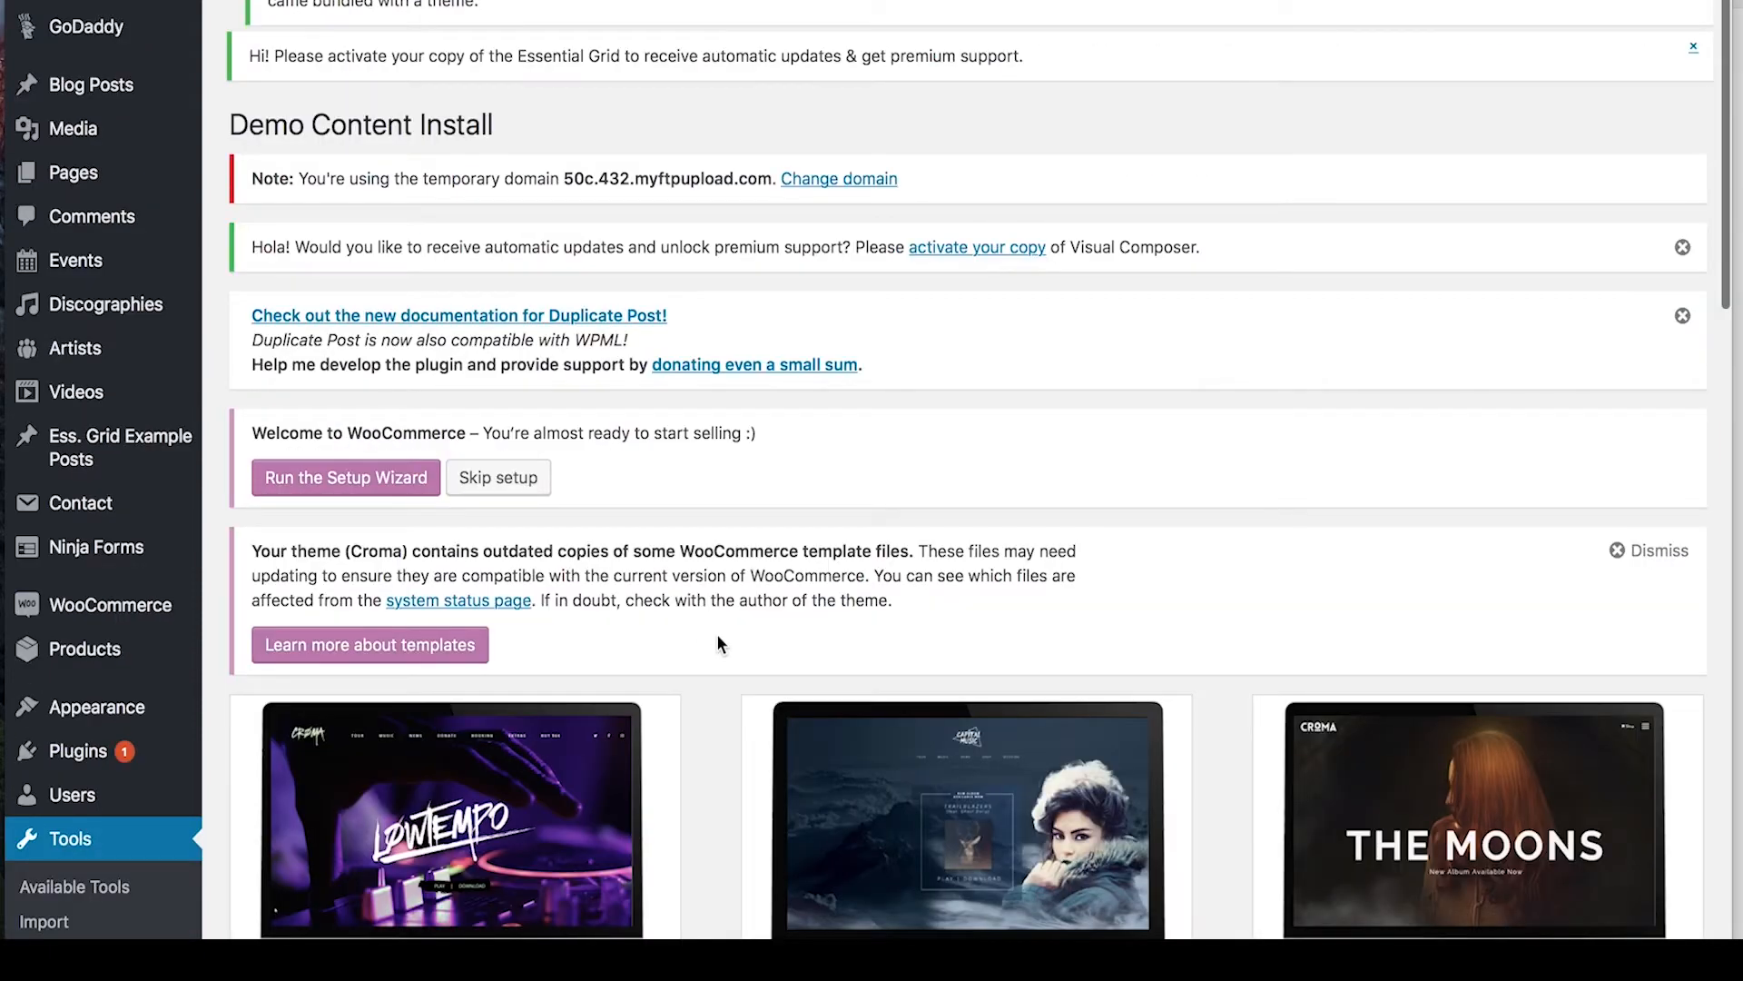
- Look through the Croma demos offered on the Demo Content Install page, from Lowtempo to Nika
scroll(717, 634, down, 5)
scroll(716, 636, down, 4)
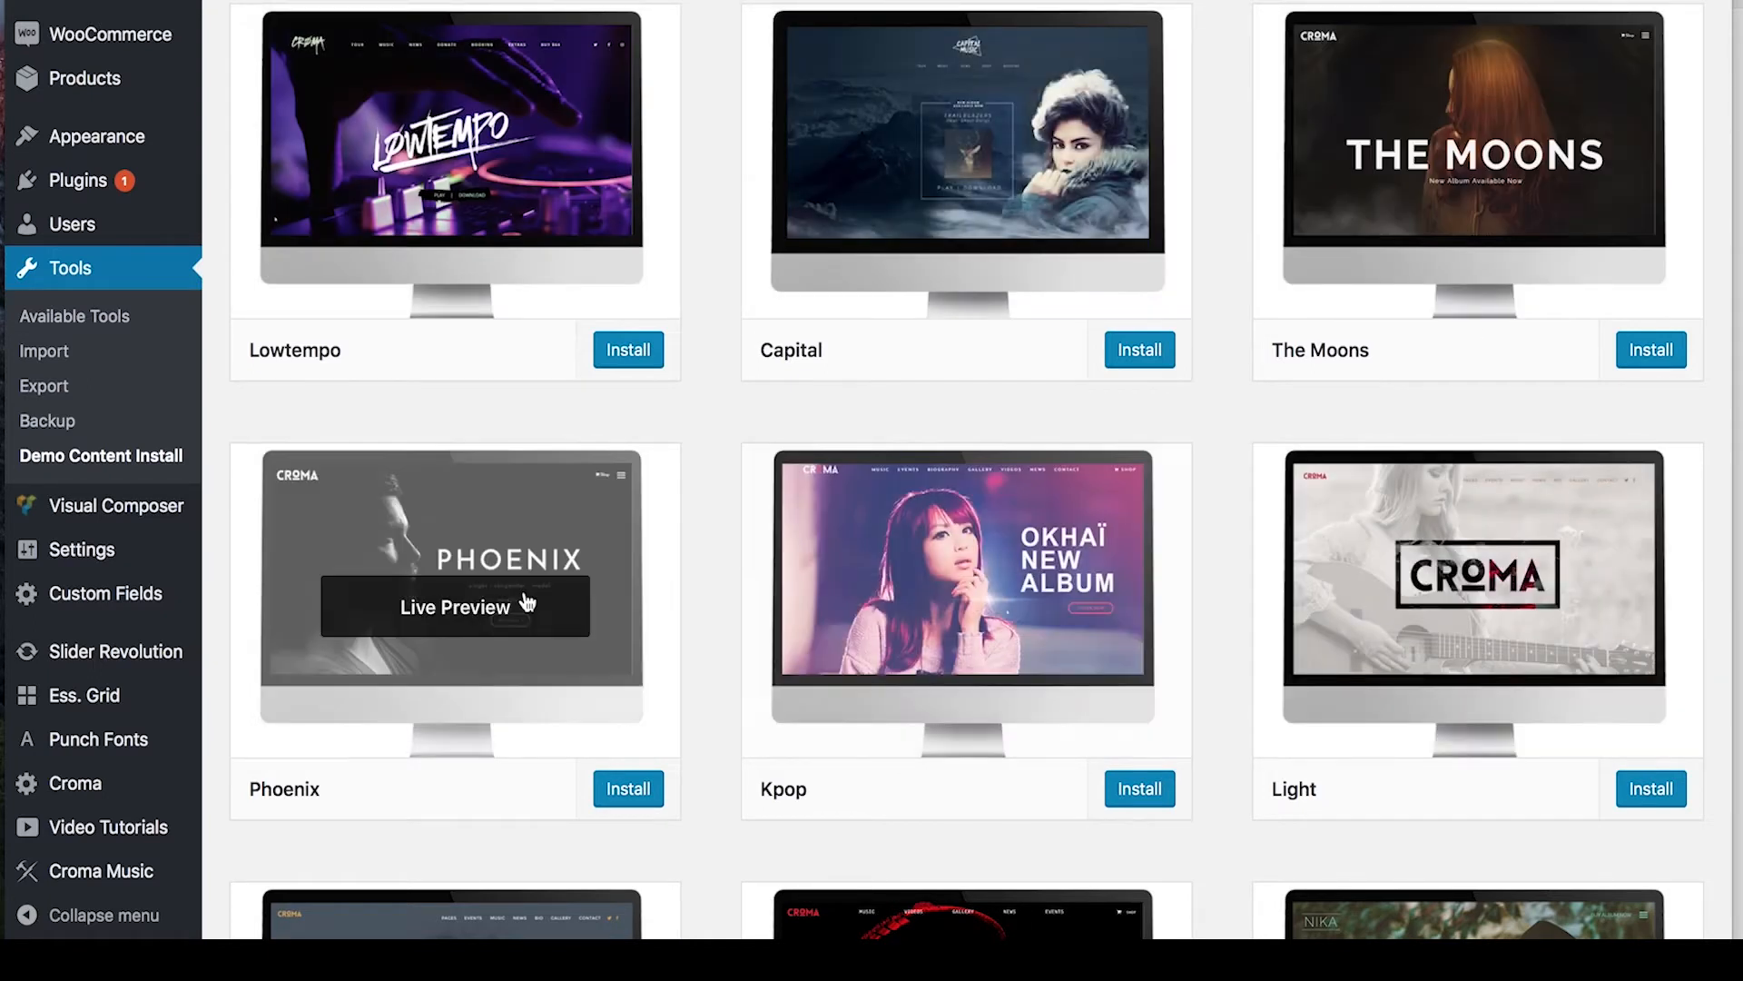
scroll(494, 597, down, 5)
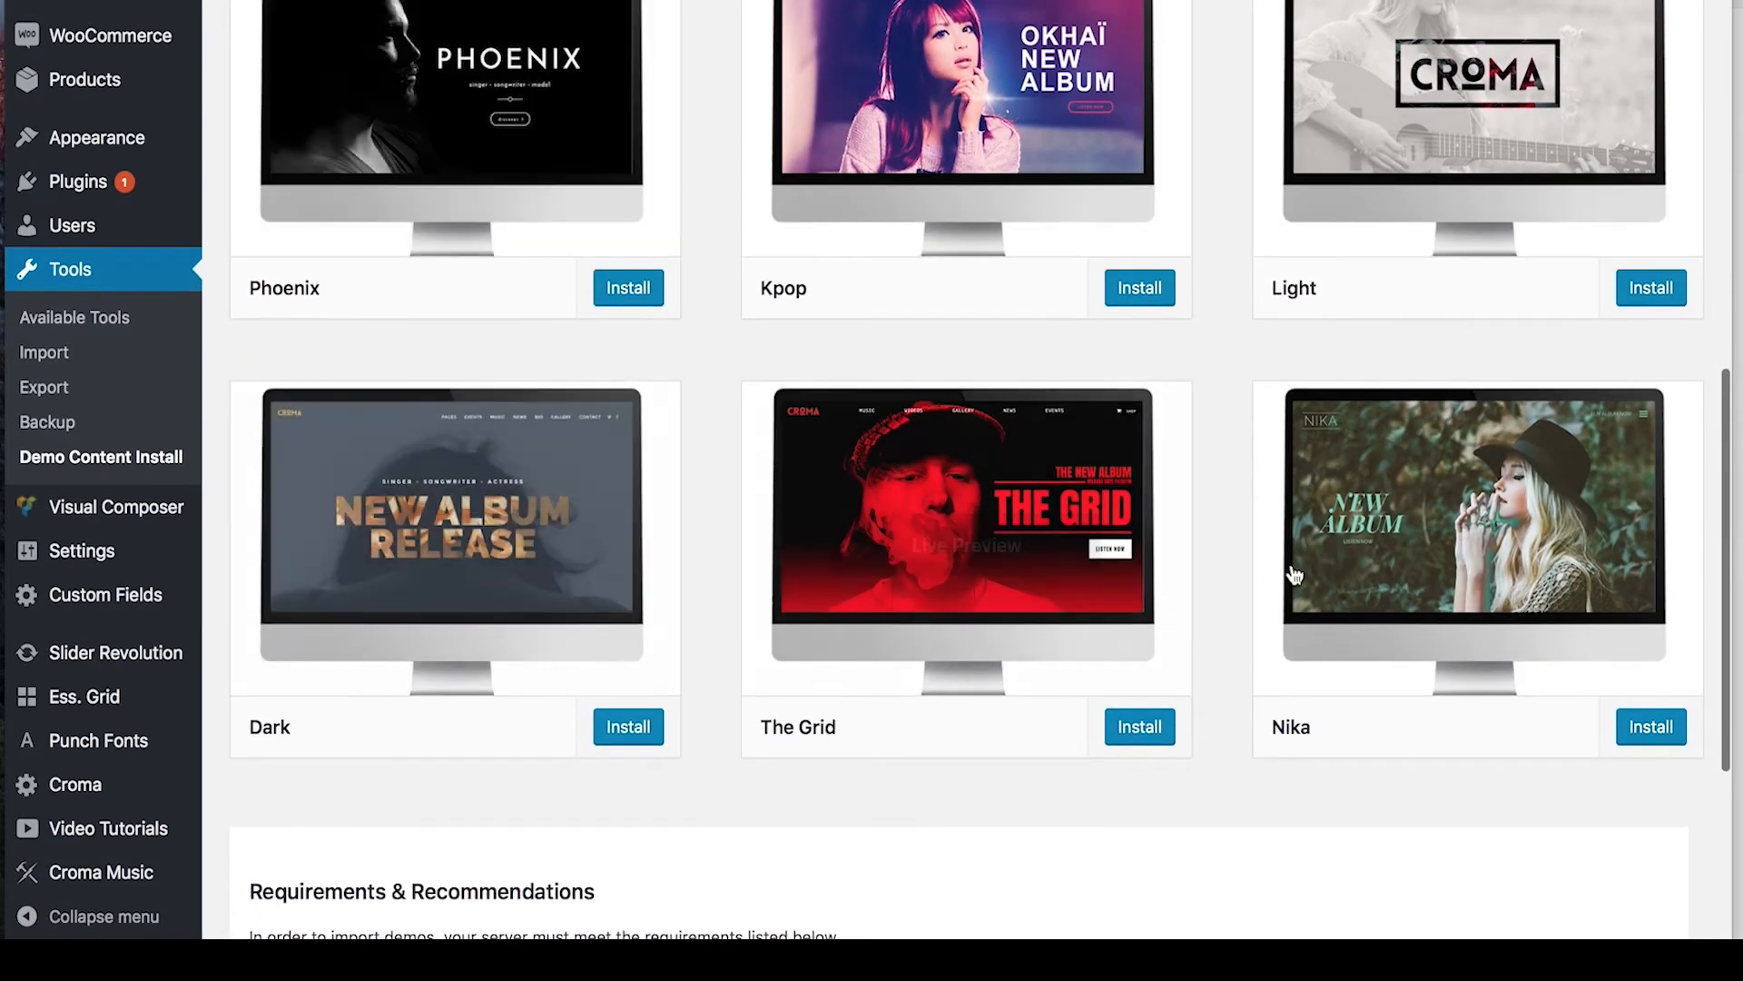
scroll(1020, 304, up, 6)
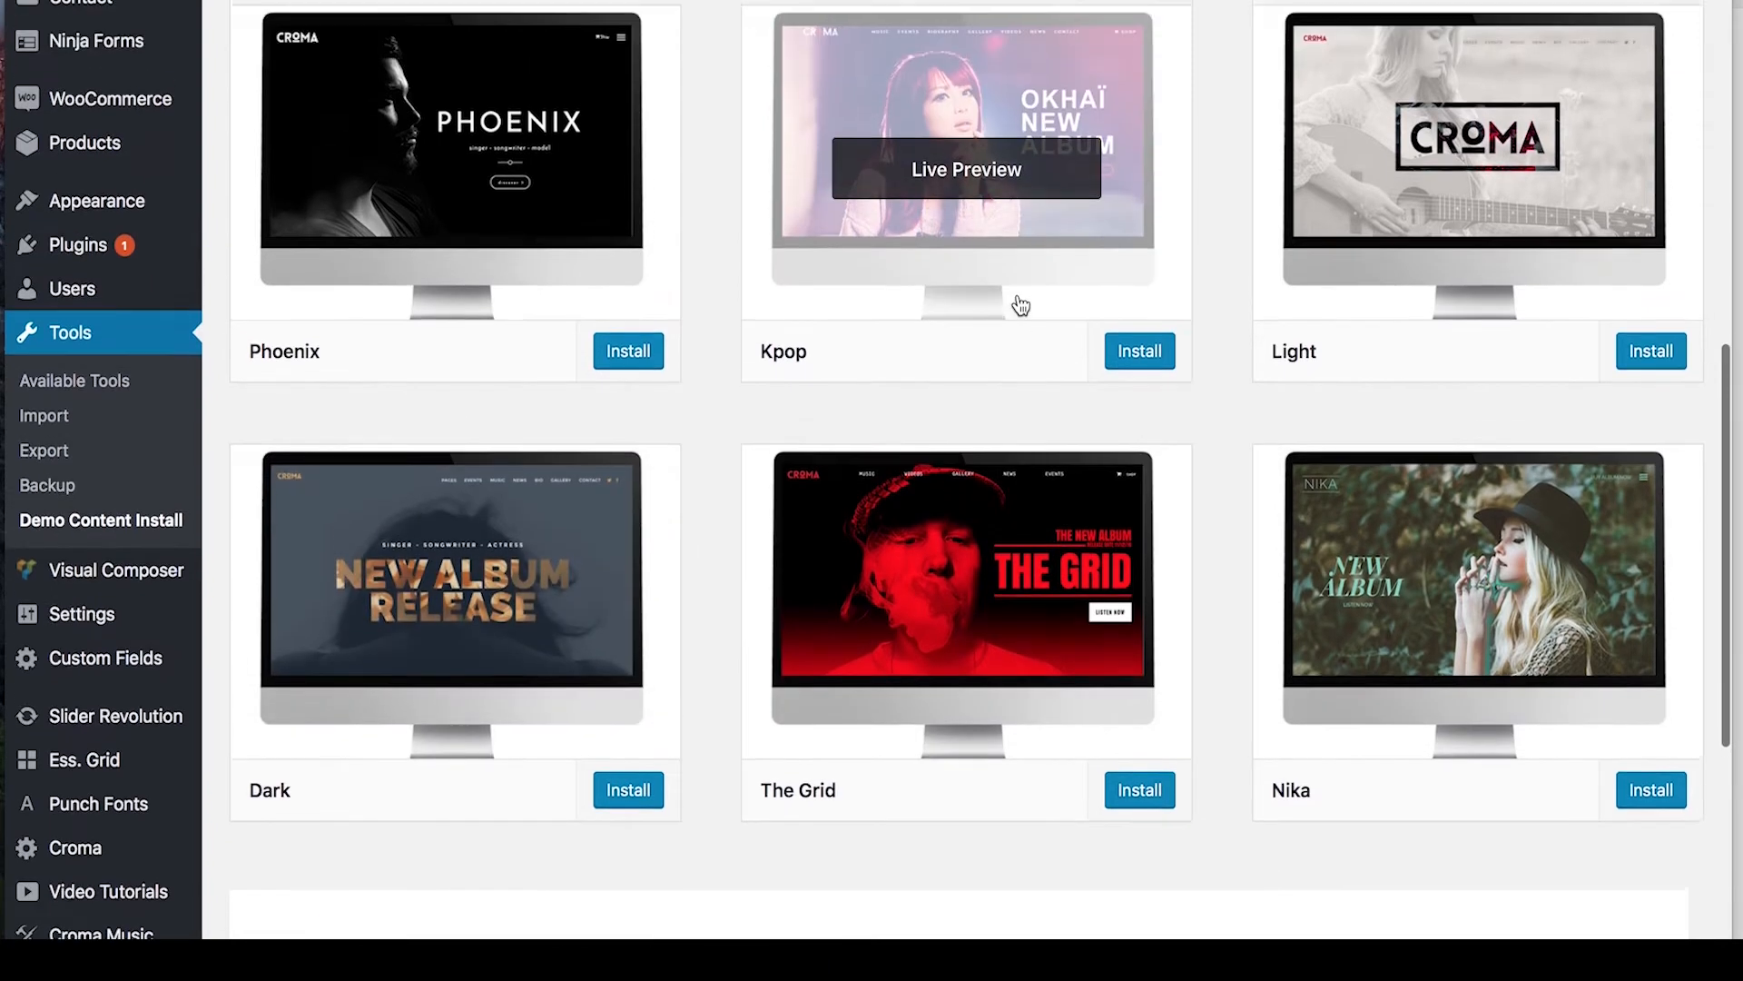
scroll(1019, 304, up, 3)
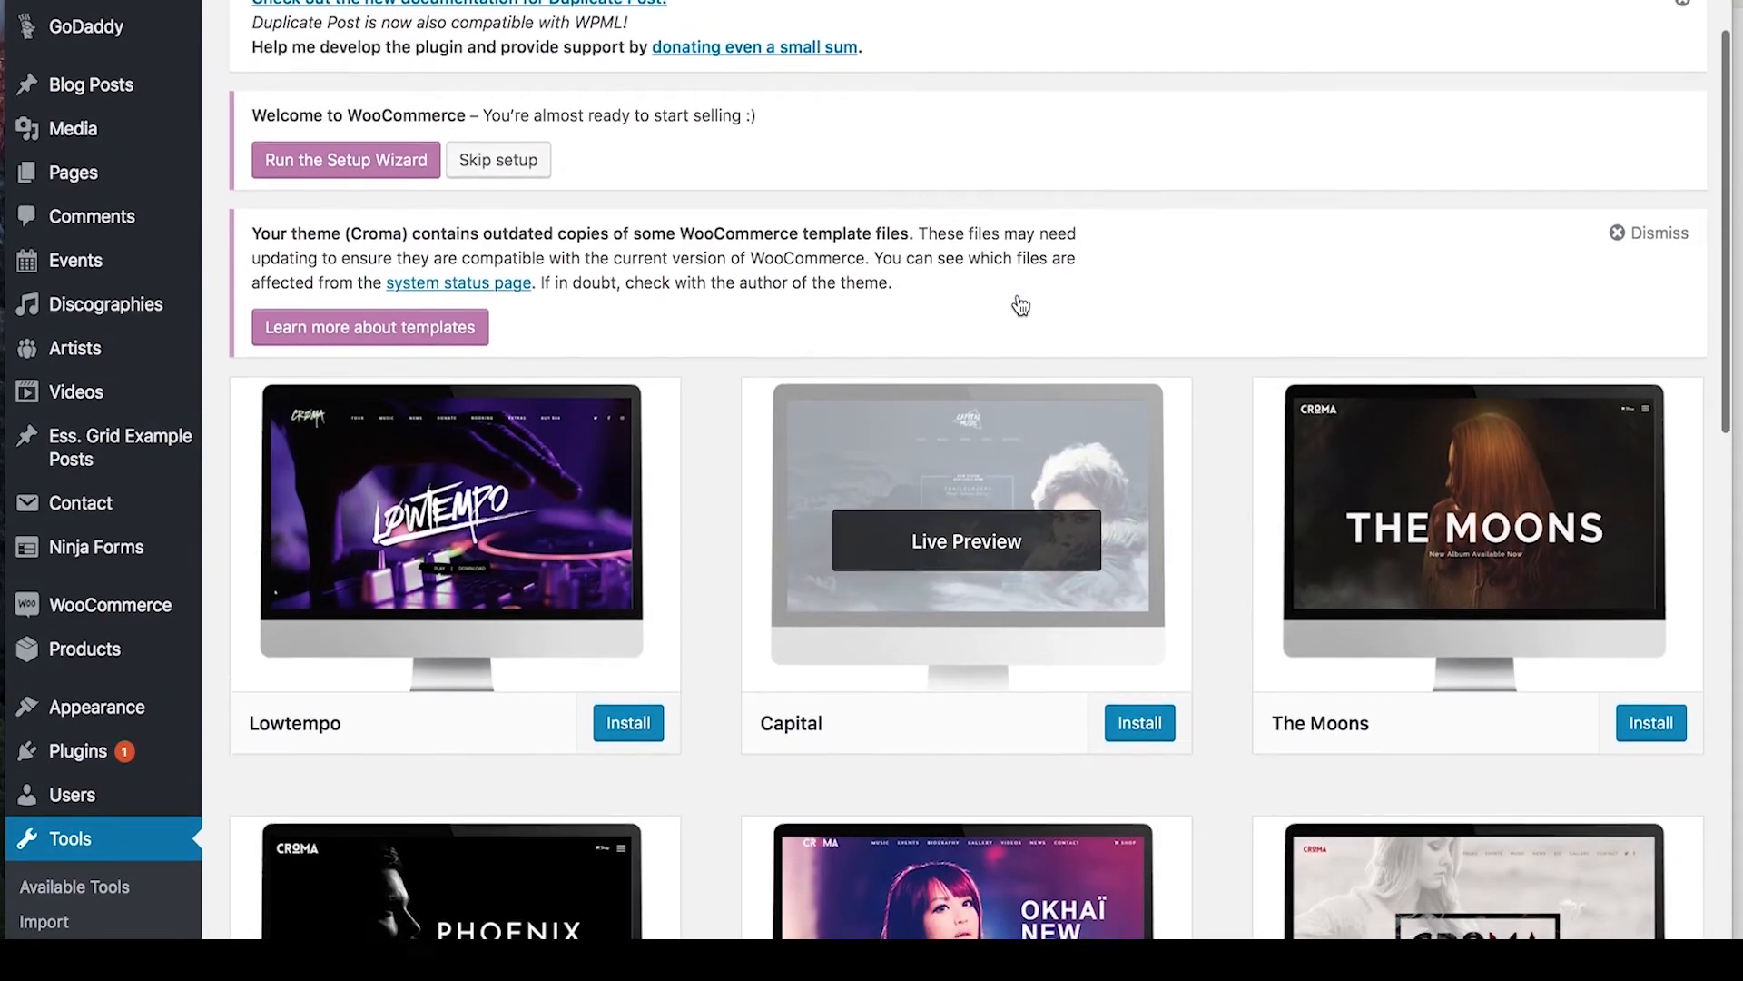
scroll(1019, 304, down, 3)
mouse_move(1118, 712)
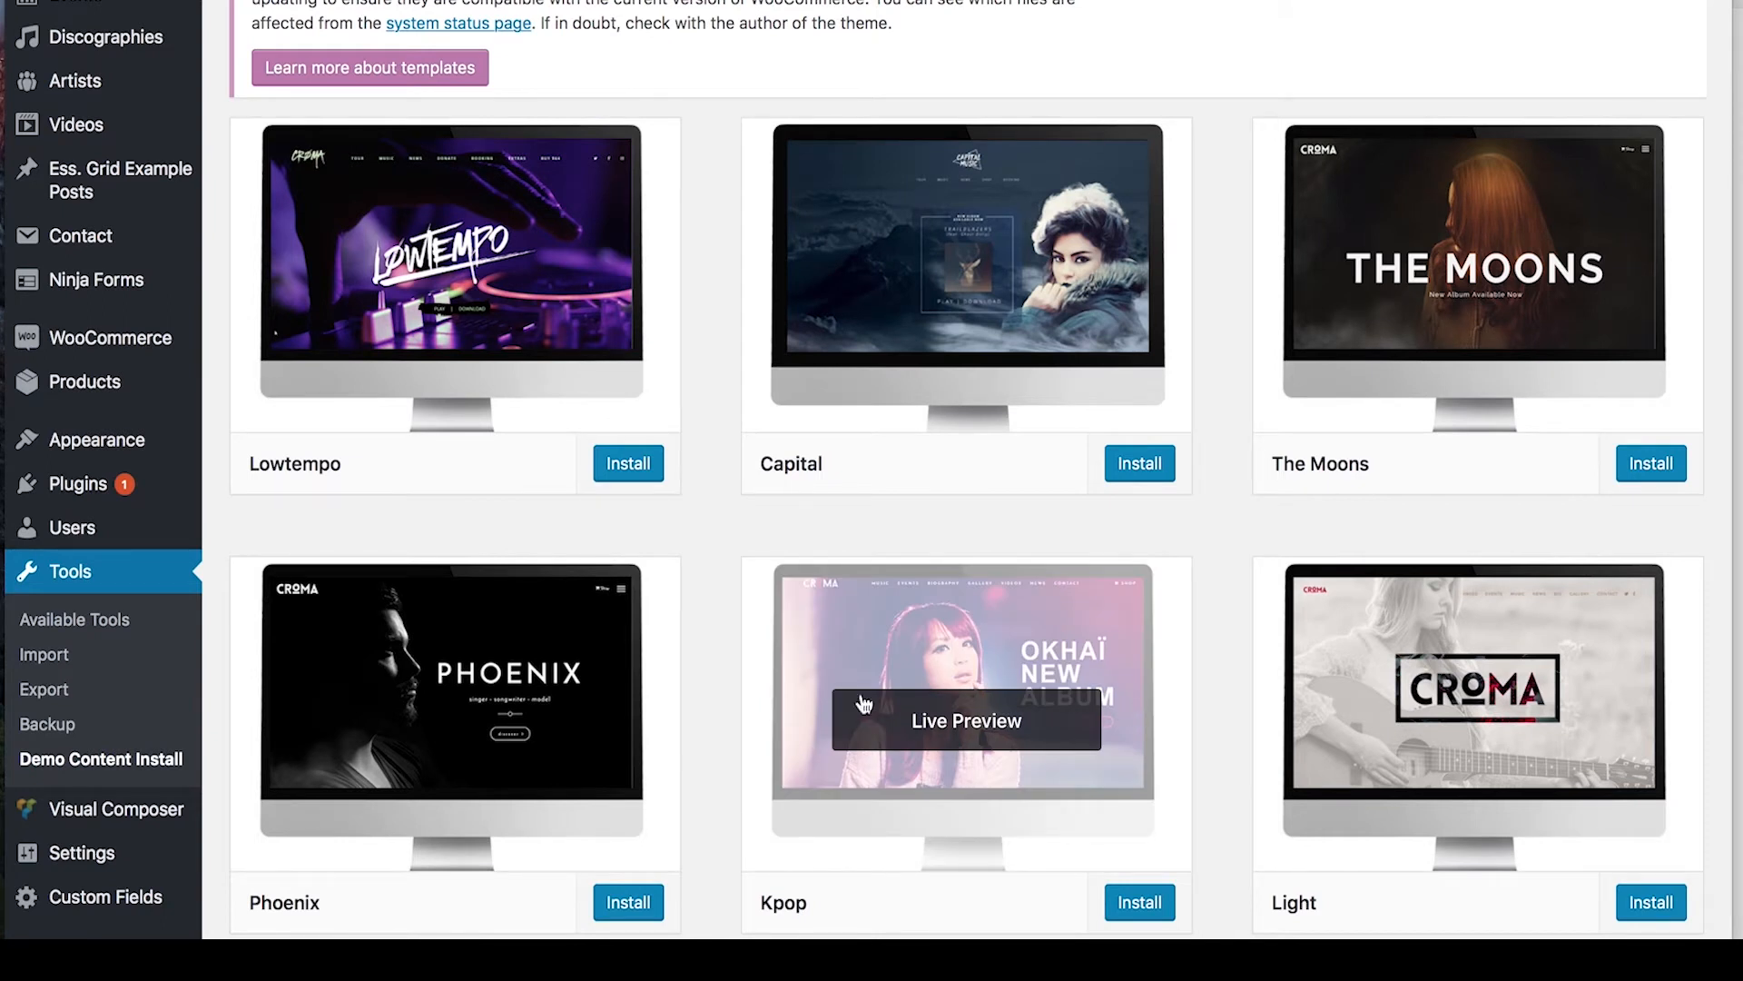
- Install the Phoenix demo content and accept the replacement of the site's current content
scroll(445, 727, down, 4)
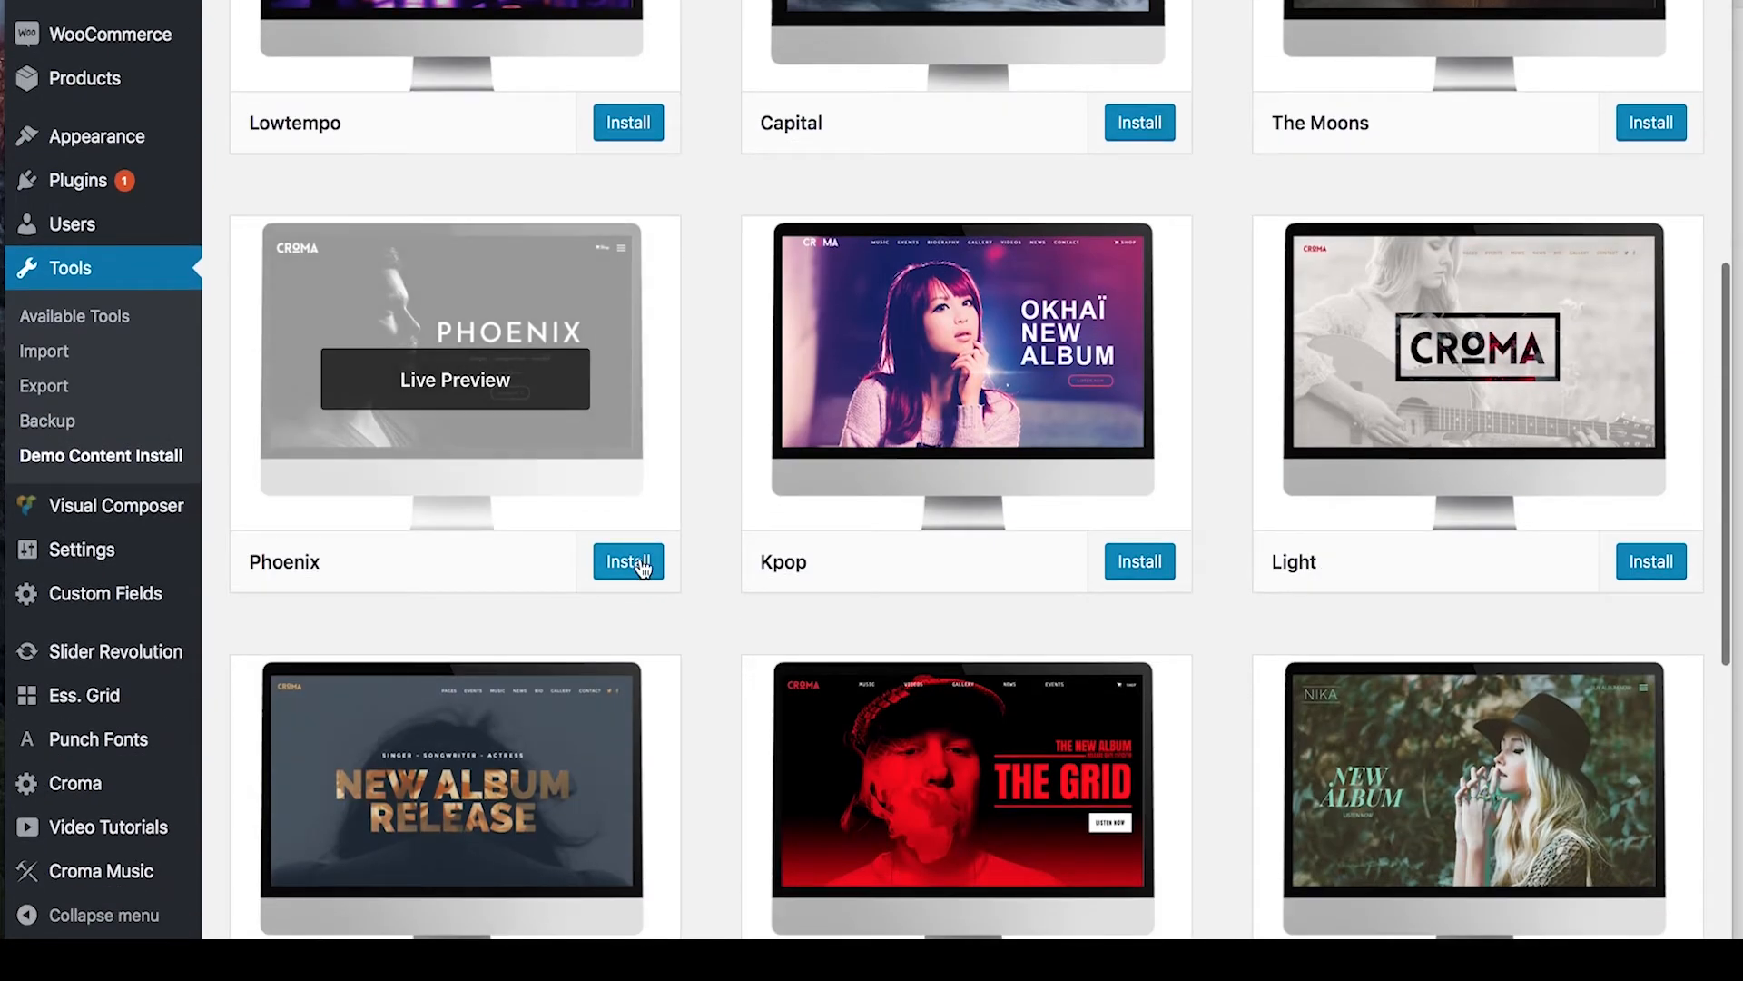
click(639, 565)
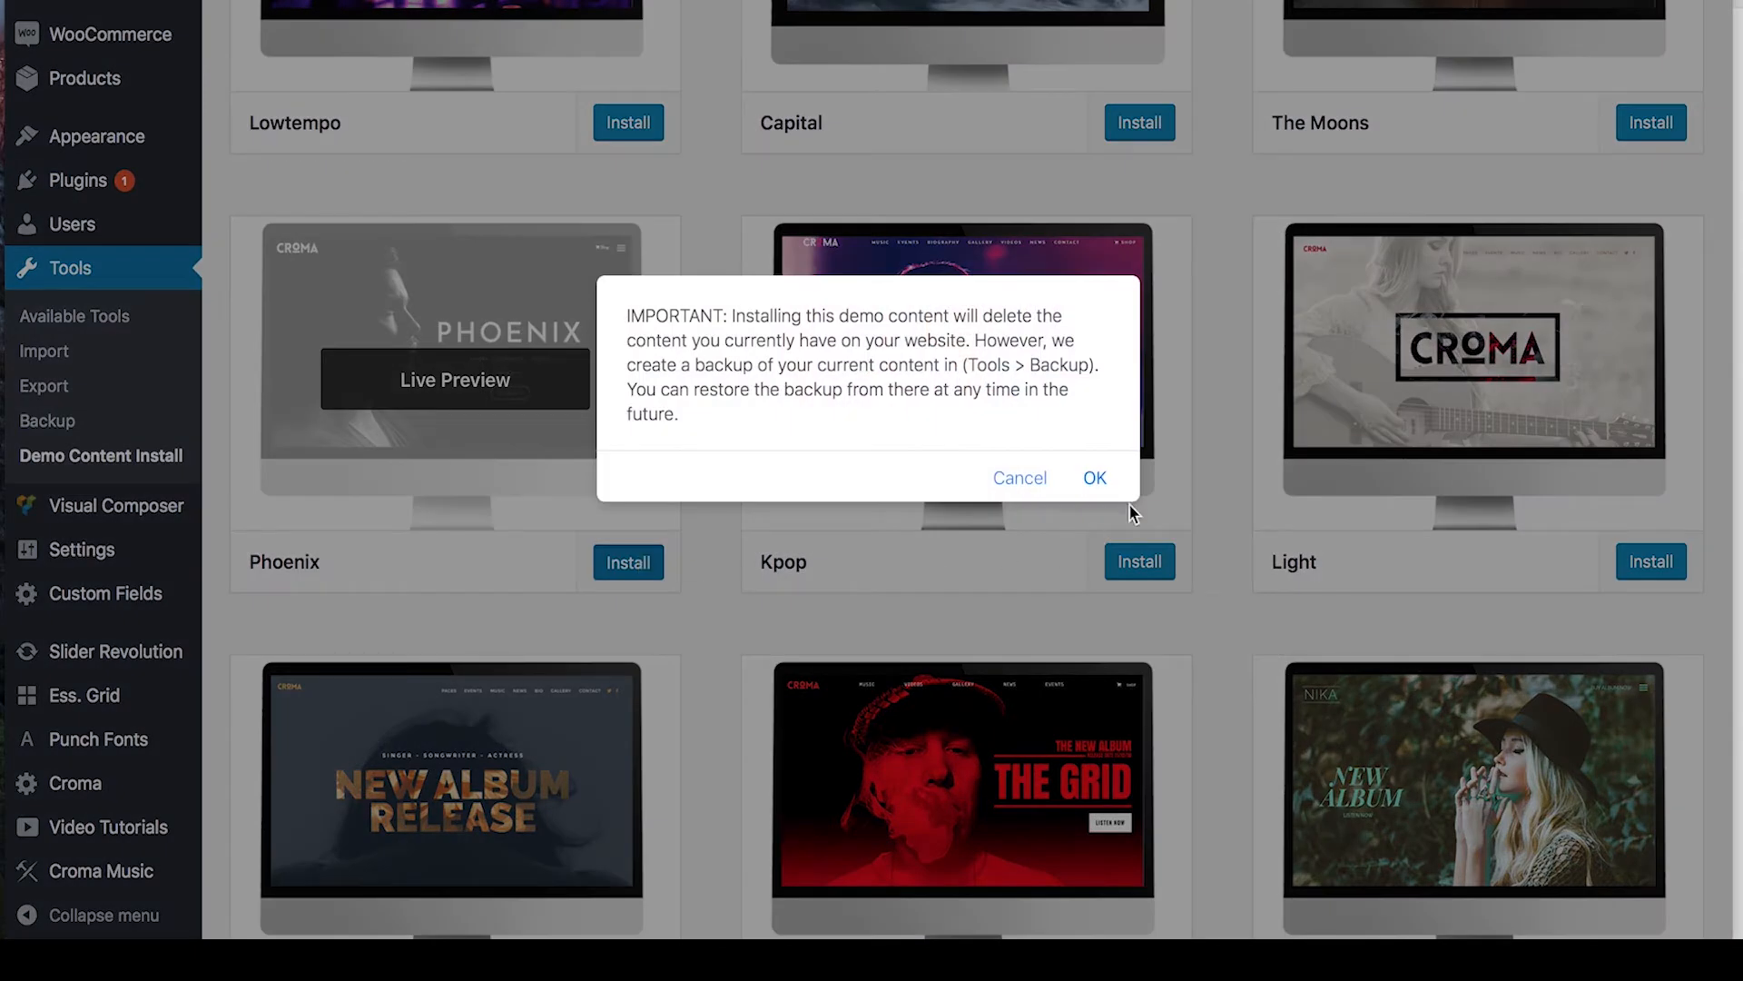
click(1095, 480)
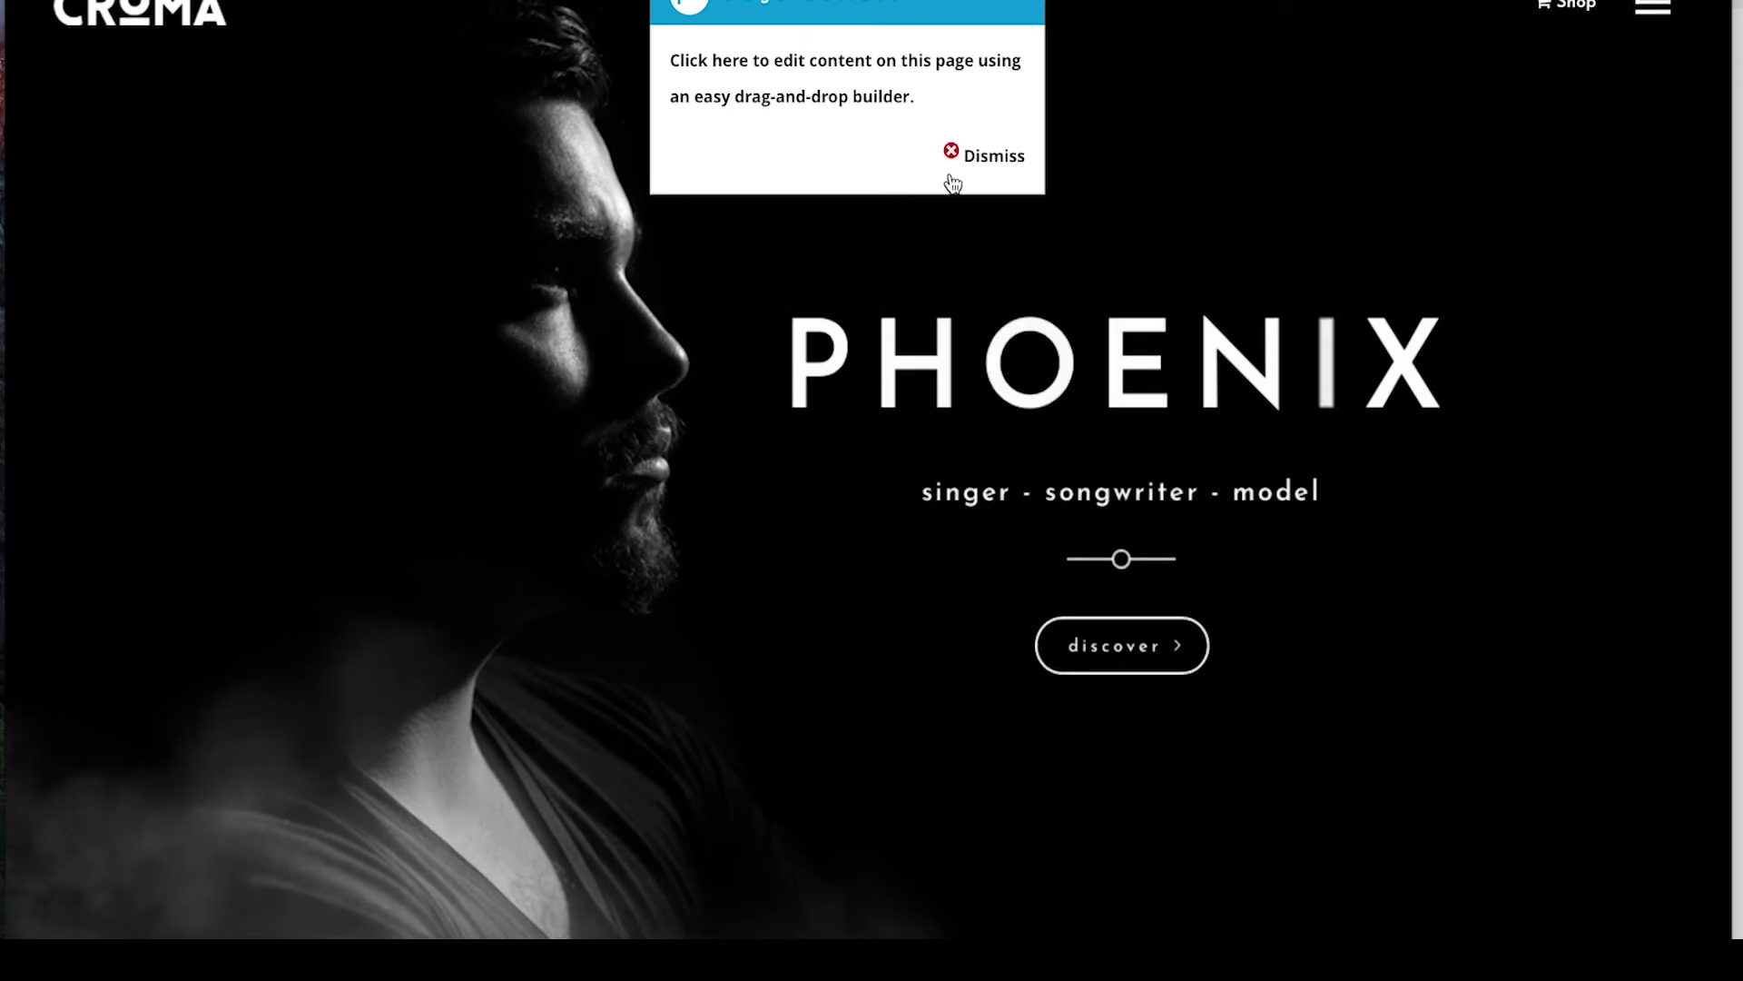
- Dismiss the page builder hint on the Phoenix home page and look through its sections down to the footer
click(977, 173)
scroll(763, 631, down, 3)
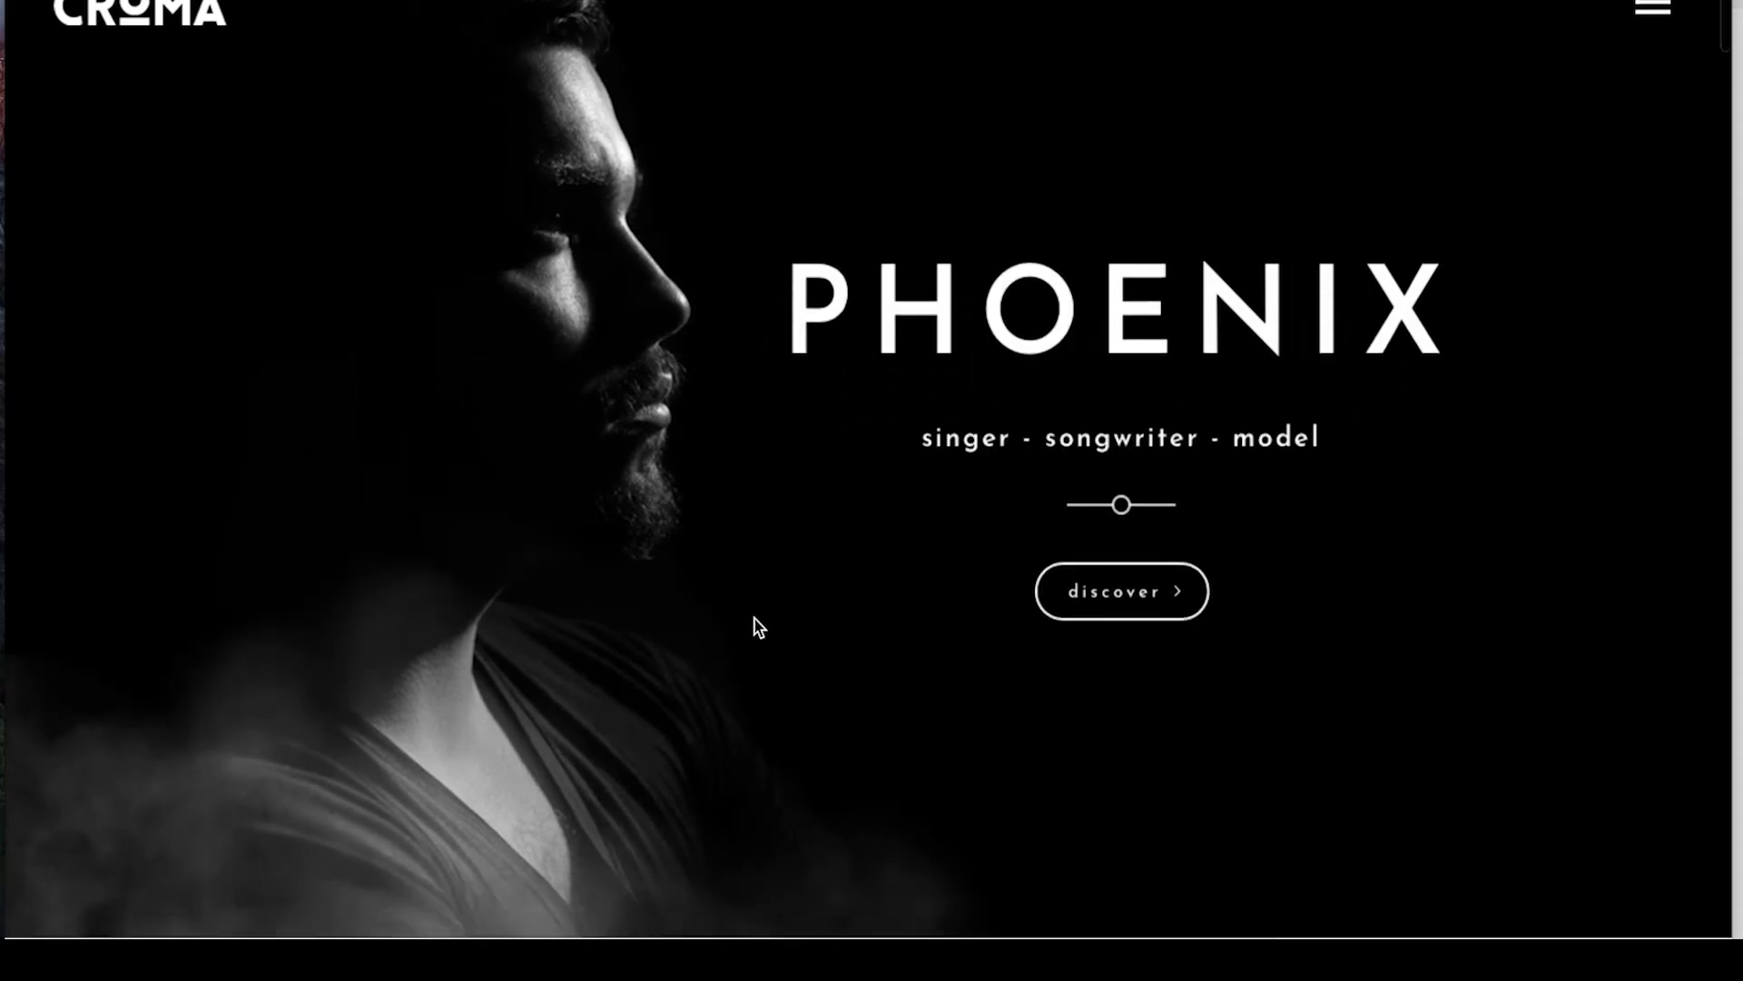
scroll(757, 621, down, 10)
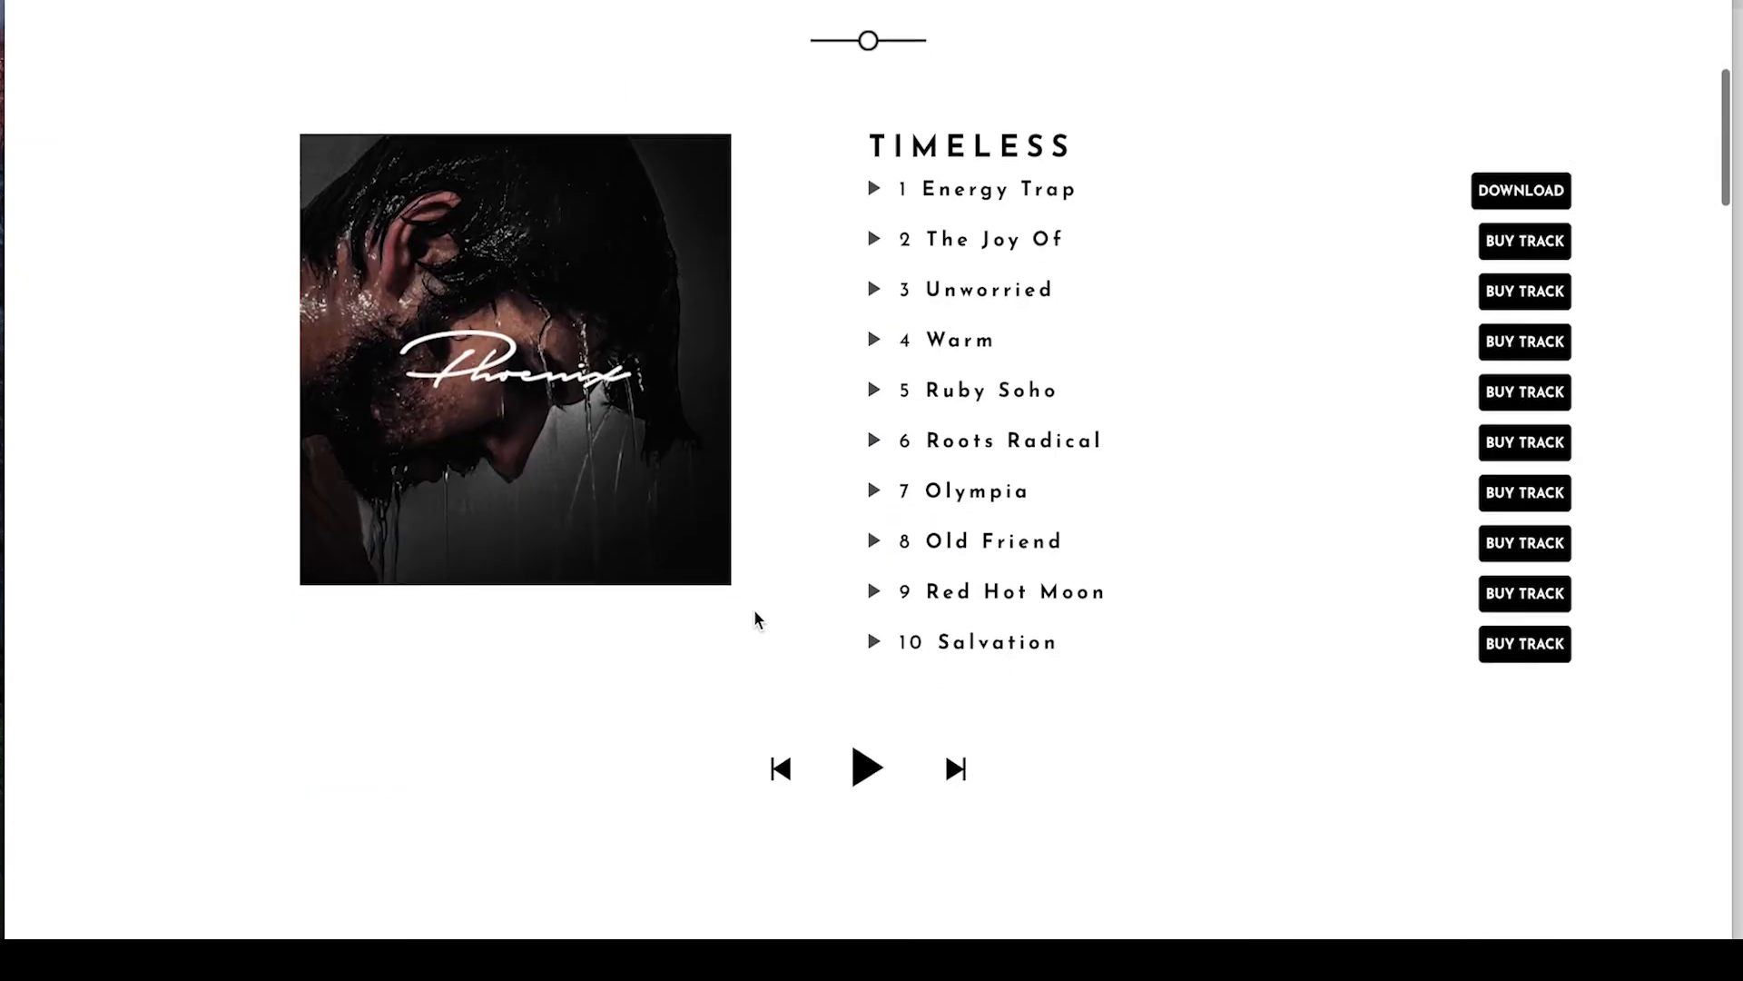
scroll(756, 620, down, 10)
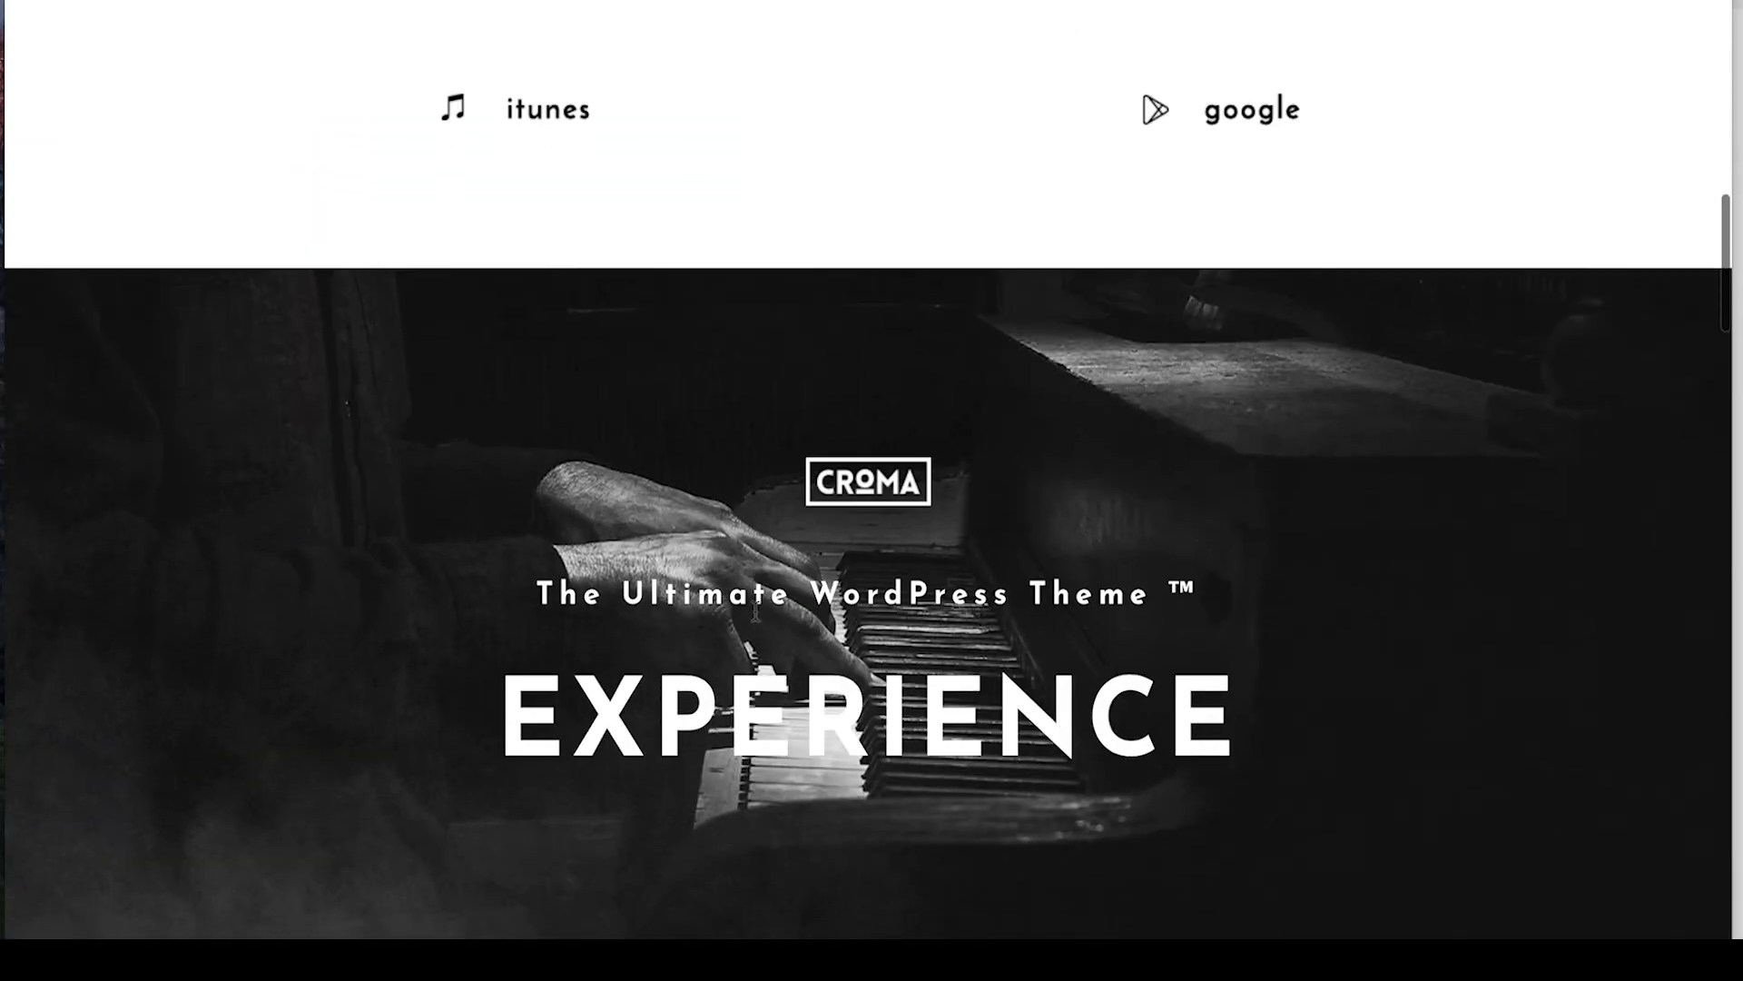
scroll(755, 610, down, 20)
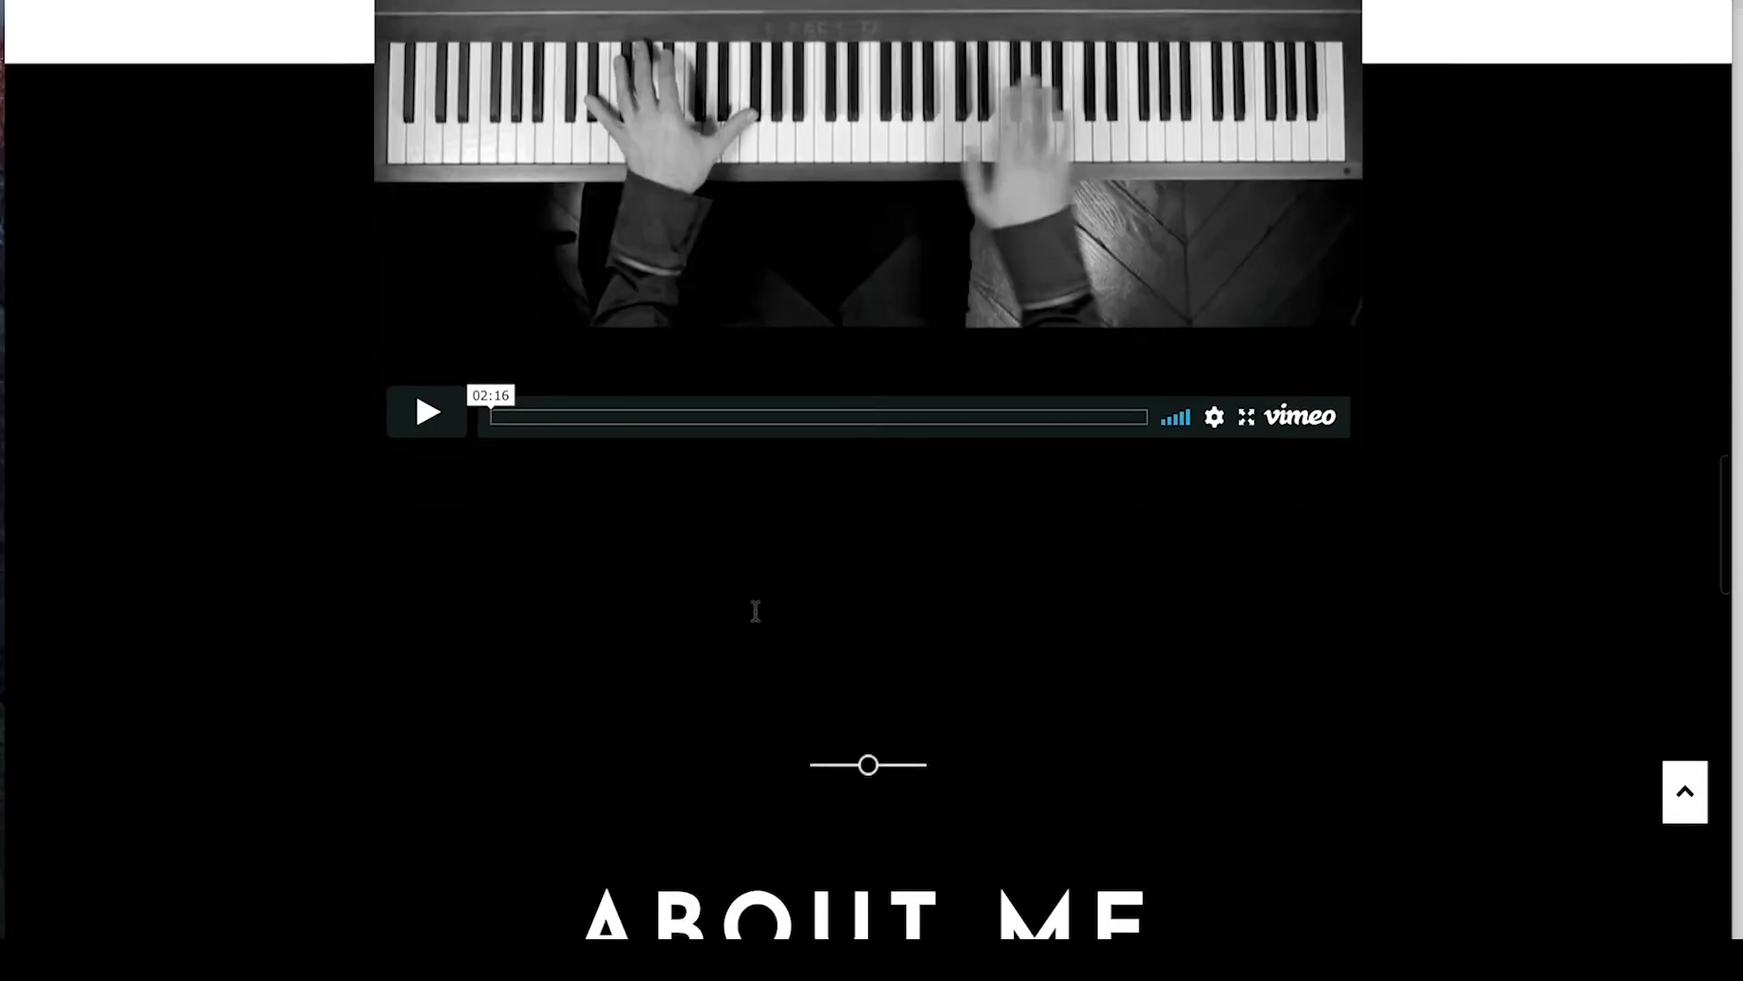
scroll(755, 610, down, 10)
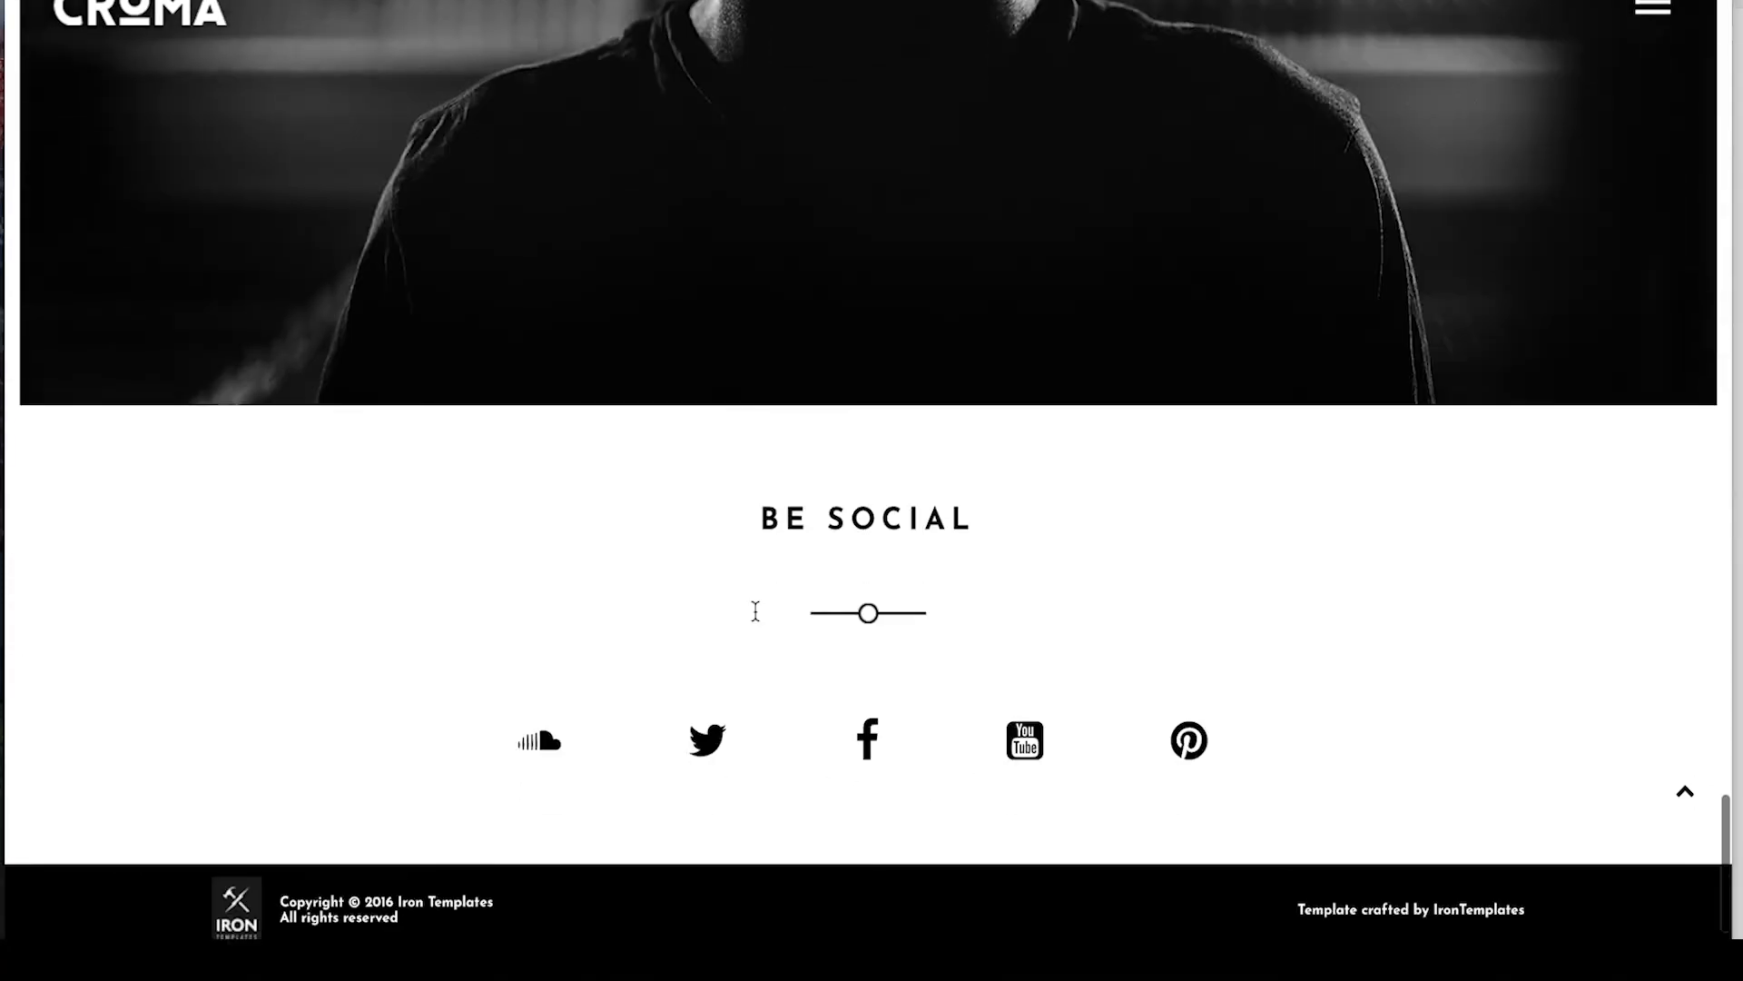
scroll(755, 610, up, 10)
scroll(1593, 172, down, 2)
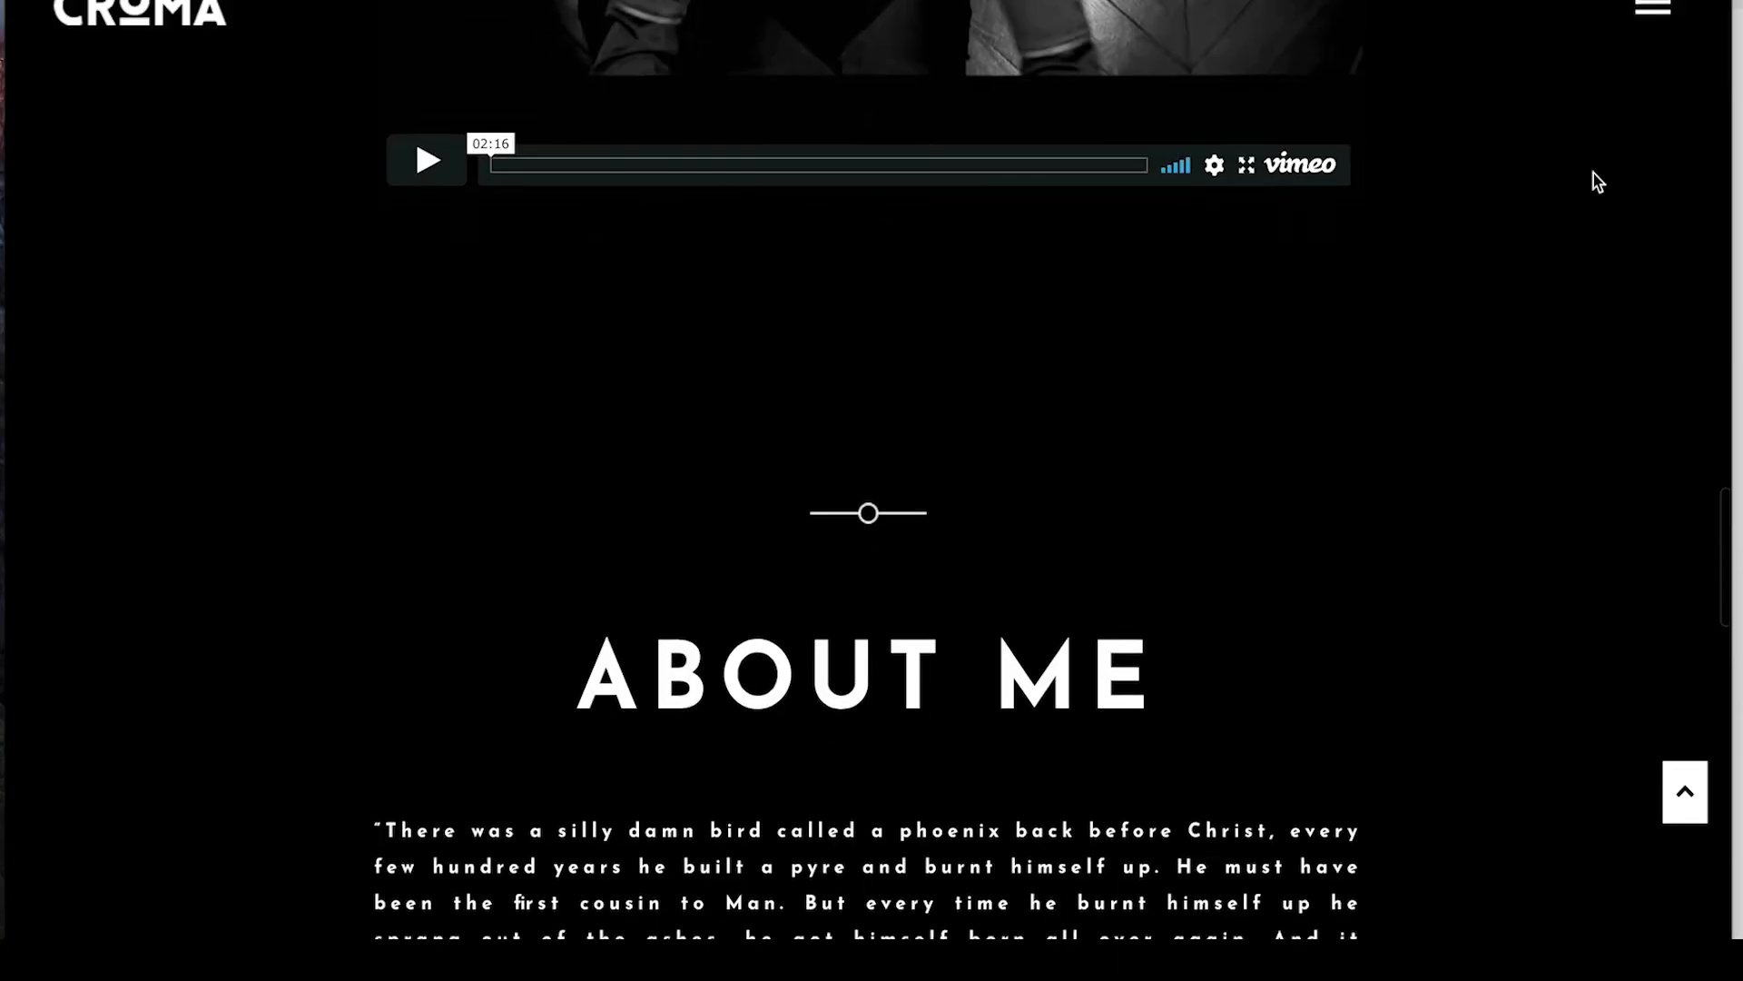
- Open the Music - Grid page from the site's navigation and look through it
click(1671, 9)
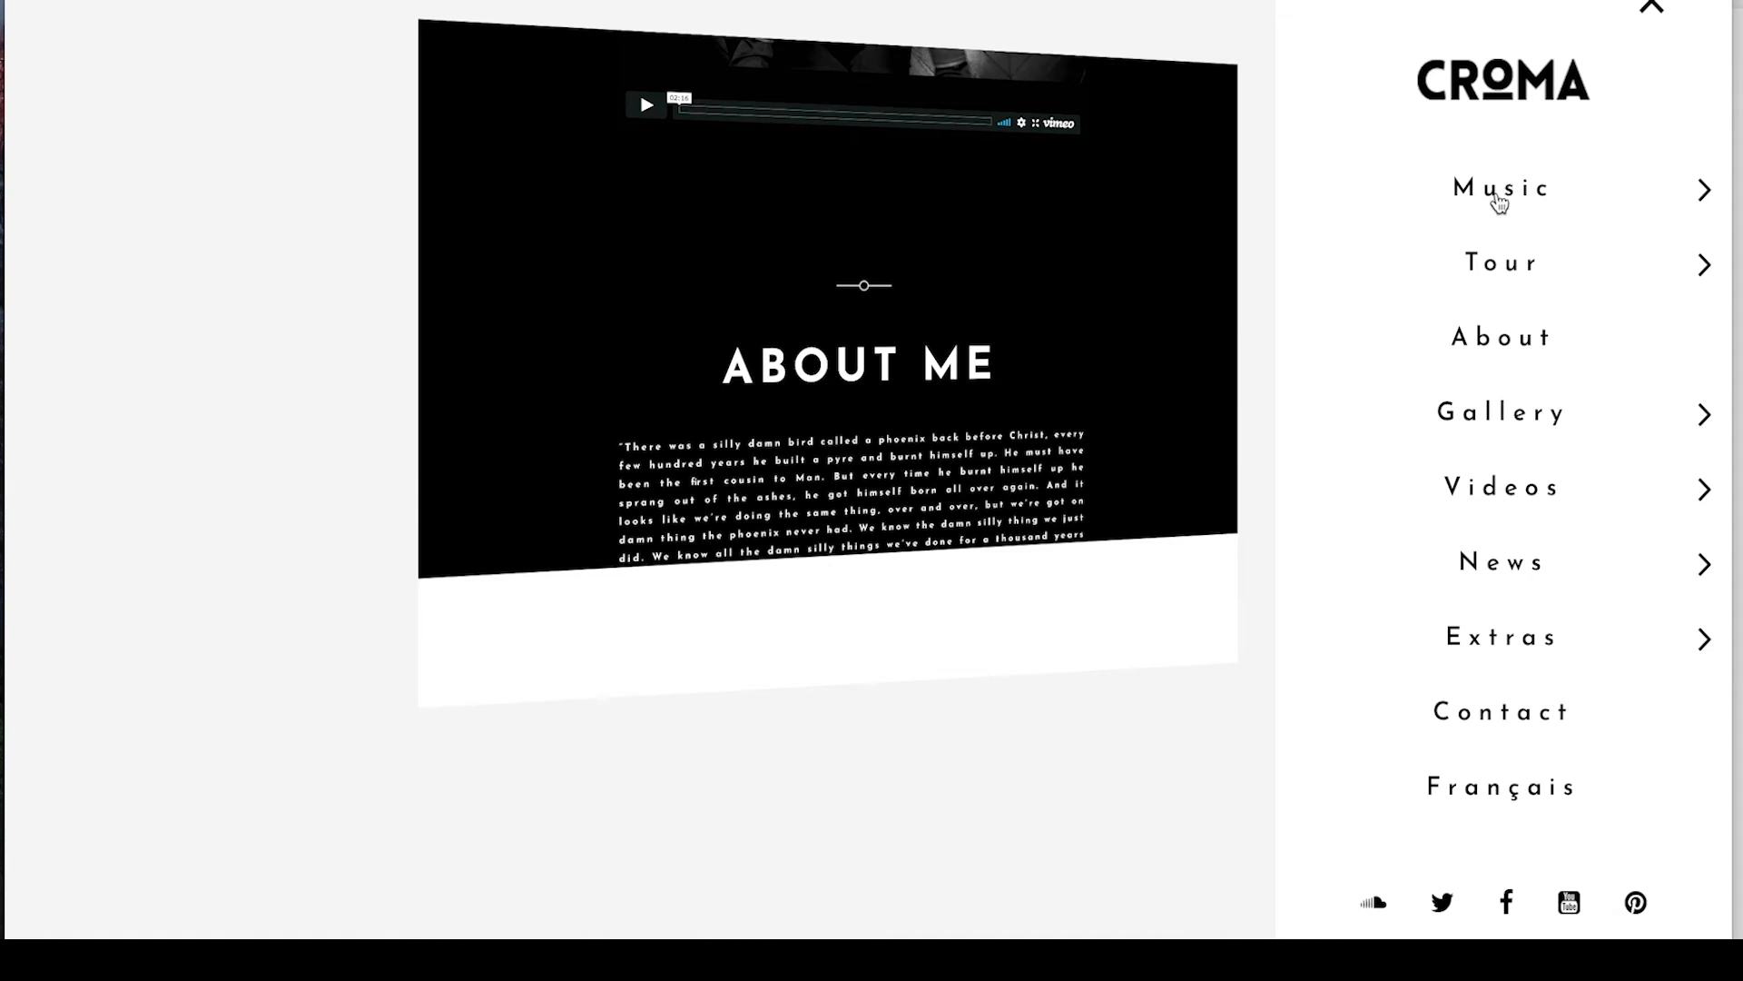
click(1498, 195)
click(1425, 313)
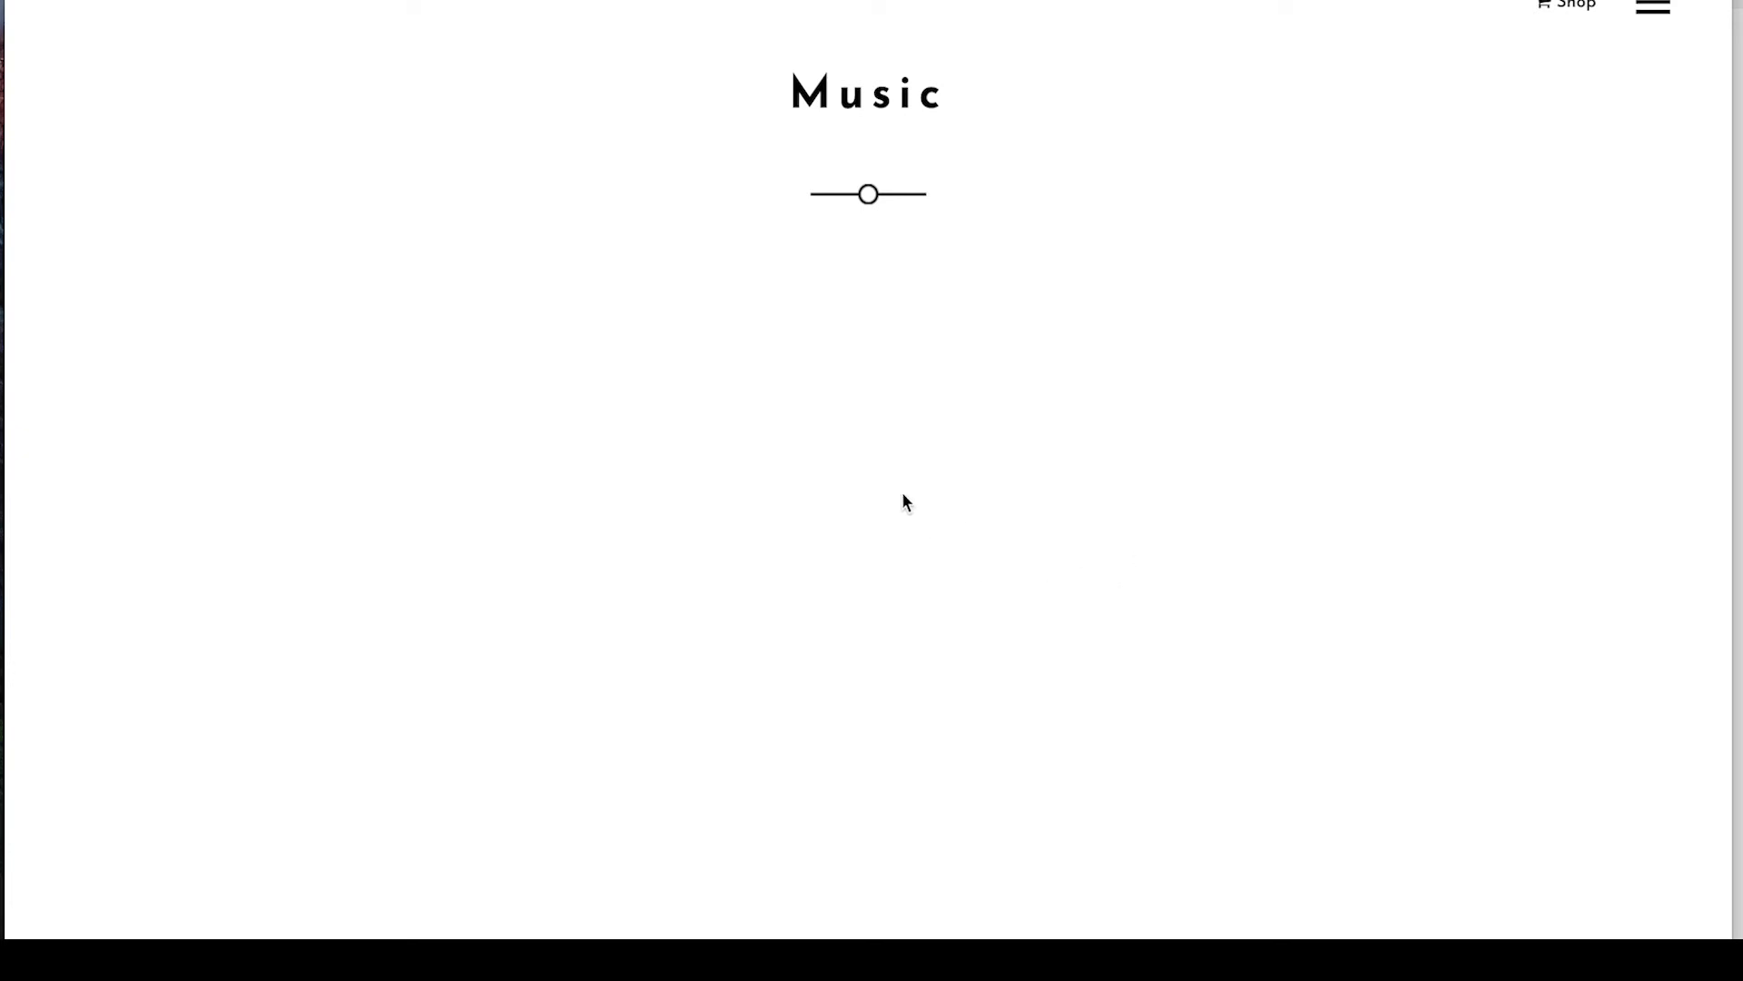
scroll(901, 492, down, 18)
scroll(902, 492, up, 18)
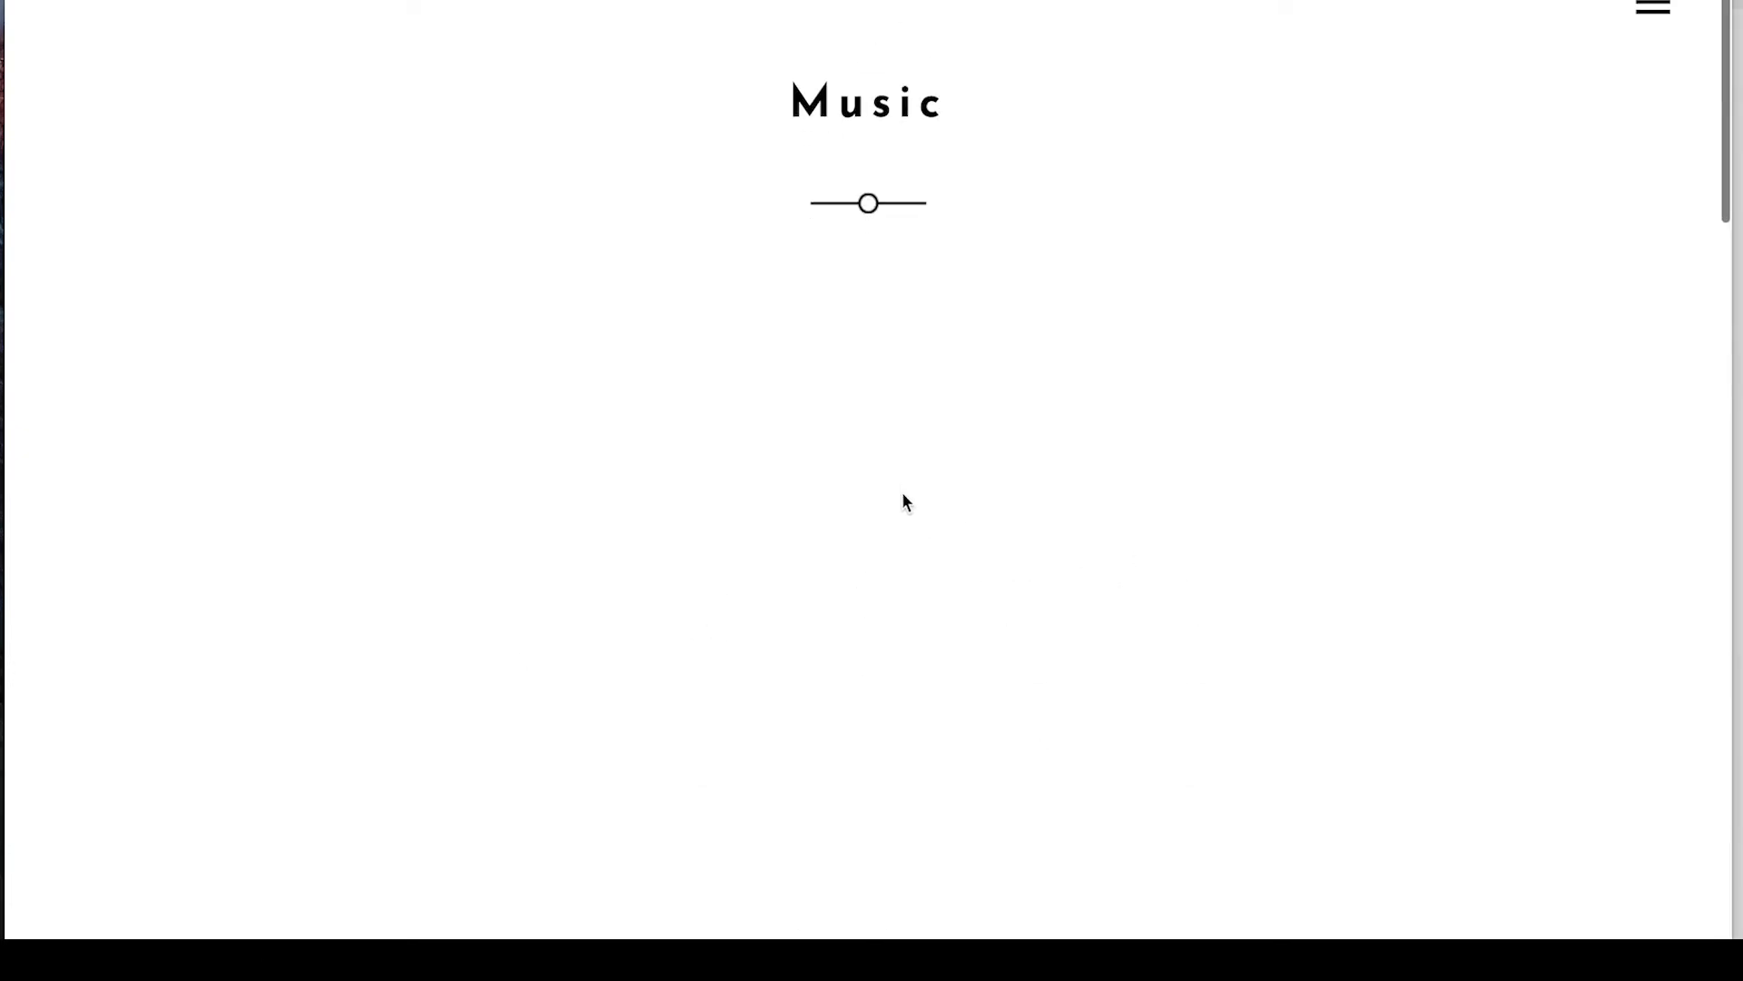
- Open the Music - List page from the site's navigation and look through its albums and tracks
click(1649, 13)
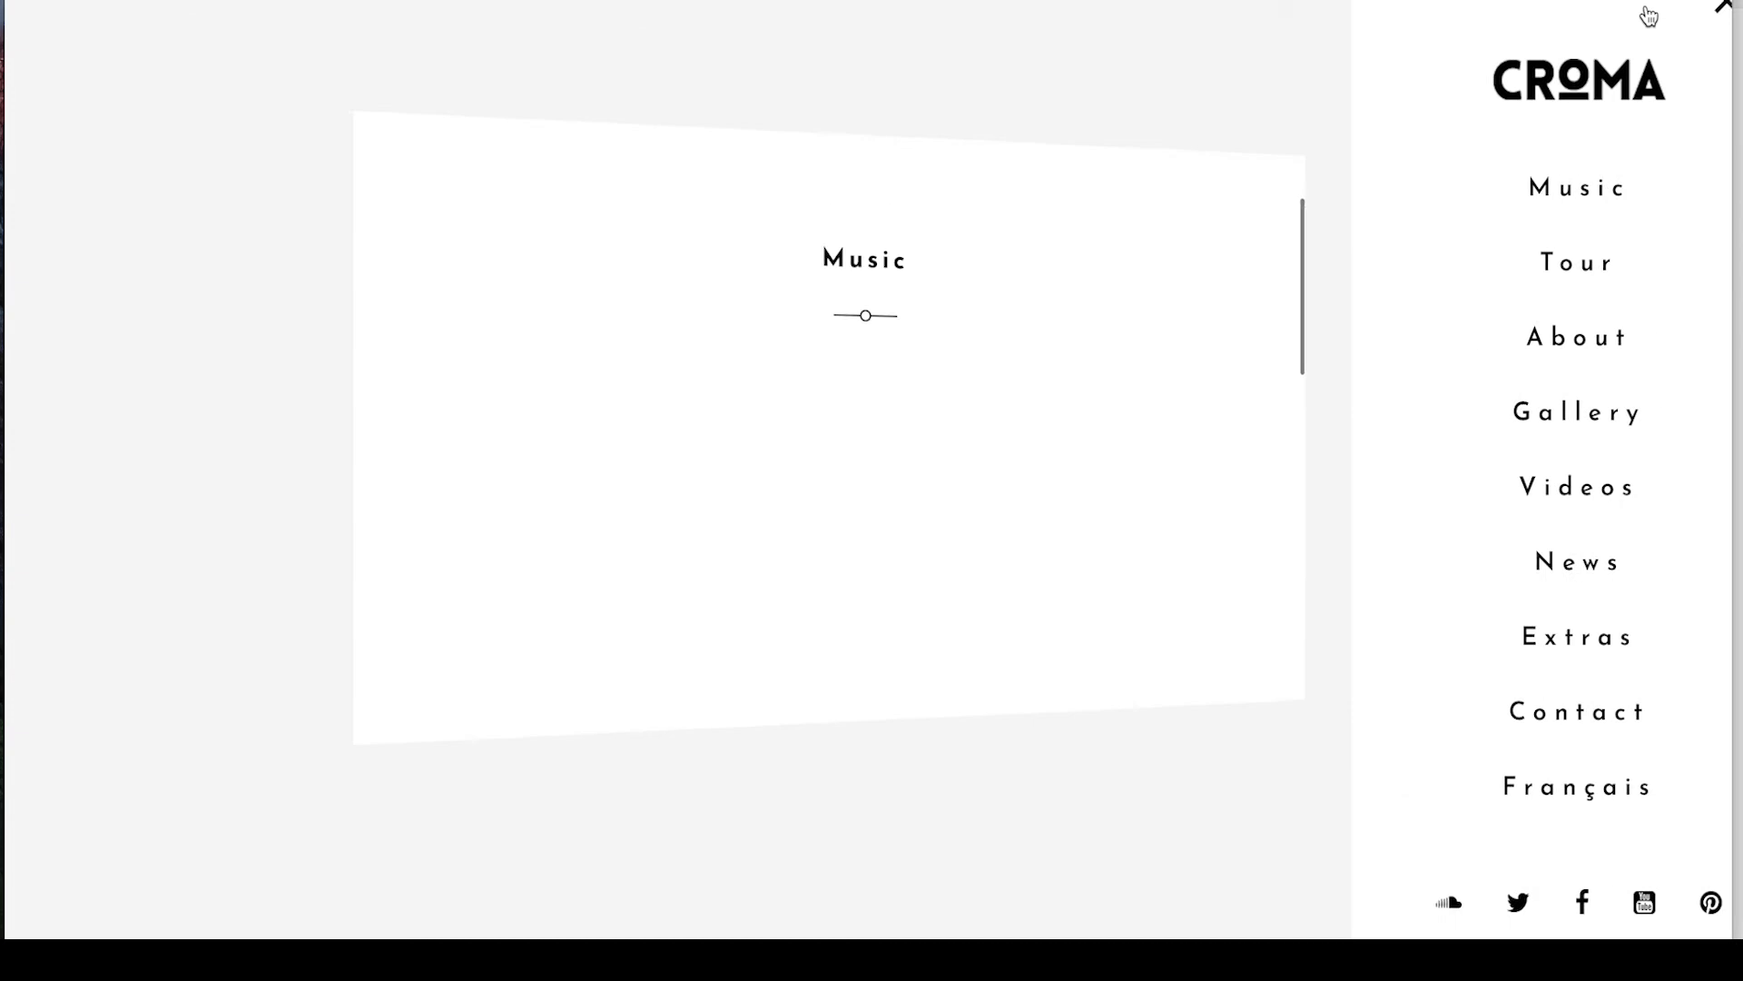
click(1523, 200)
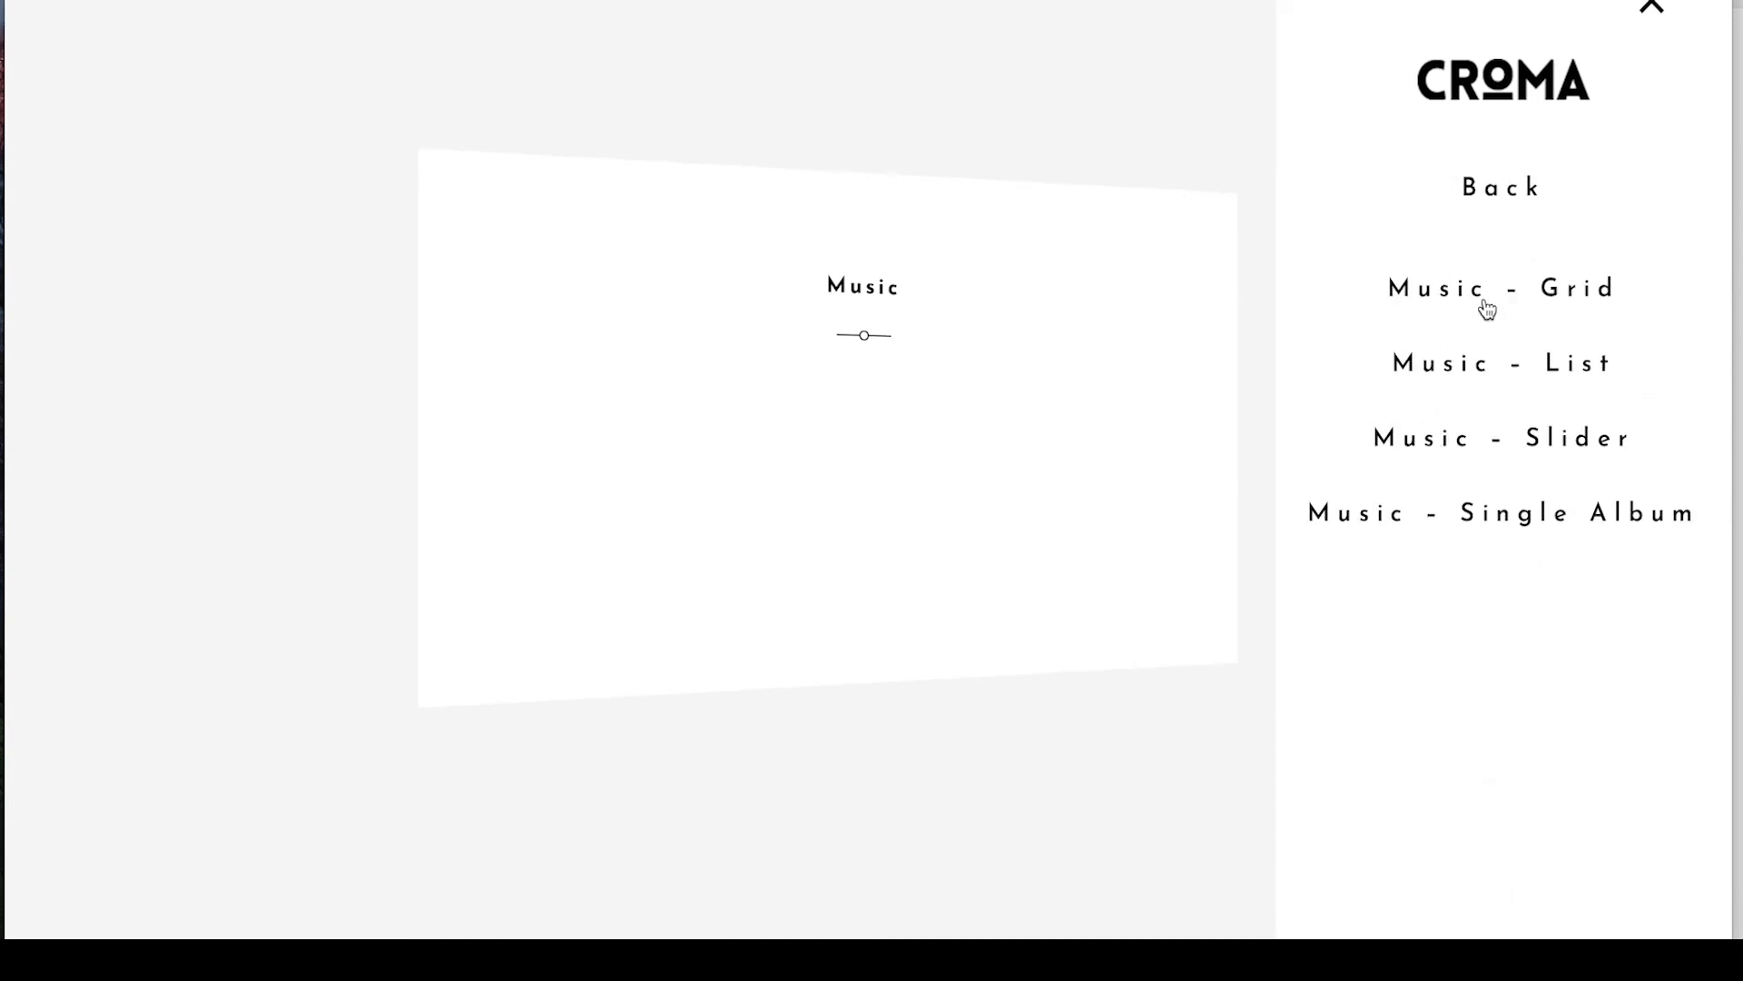
click(1471, 368)
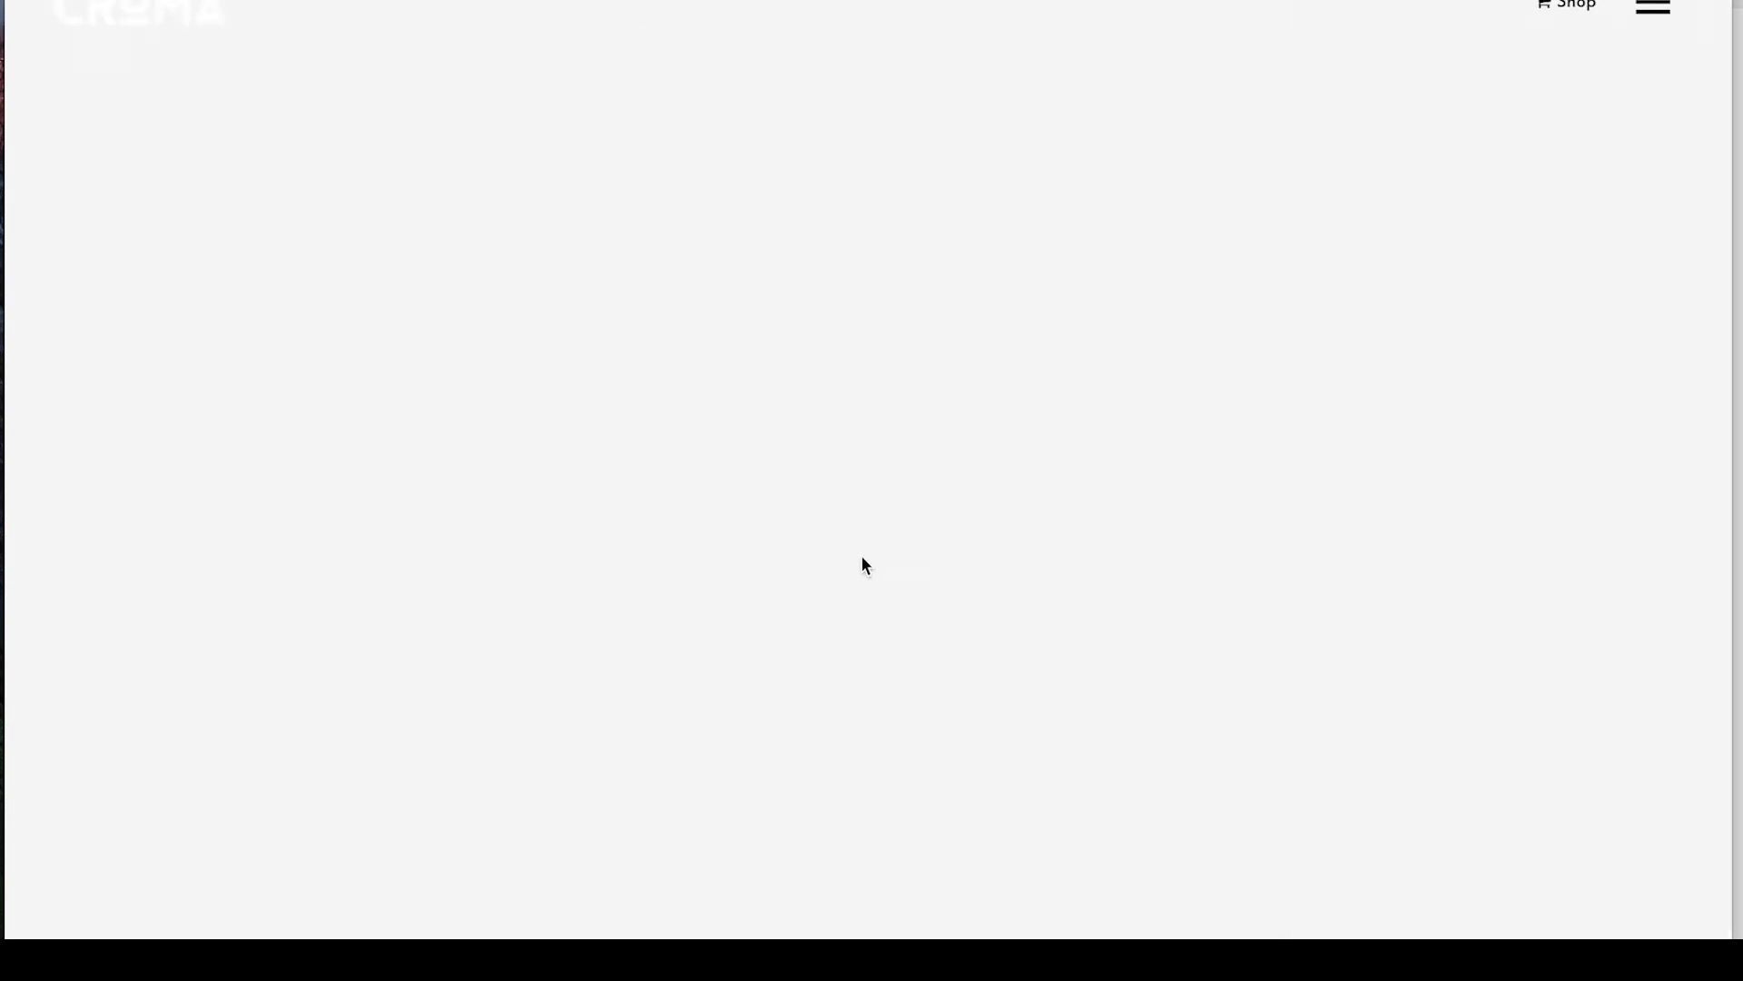
scroll(826, 709, down, 15)
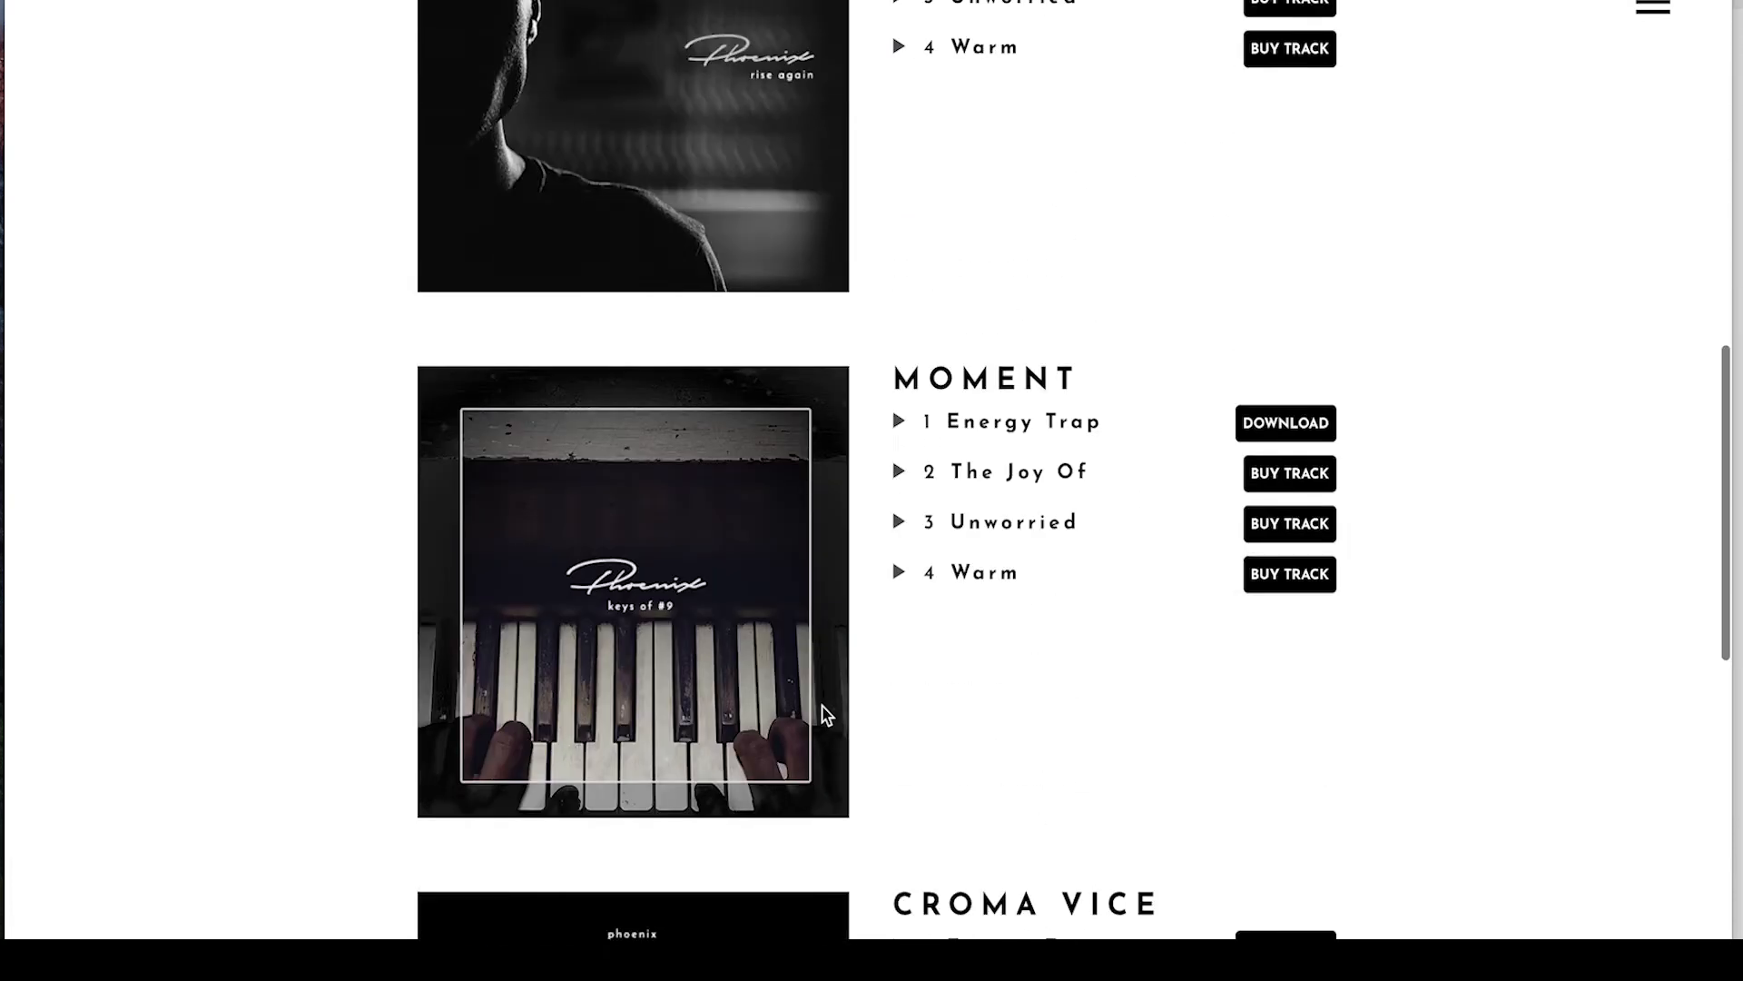
- Open the Tour - Grid page from the site's navigation and look through its event poster
scroll(826, 715, down, 5)
scroll(826, 714, up, 20)
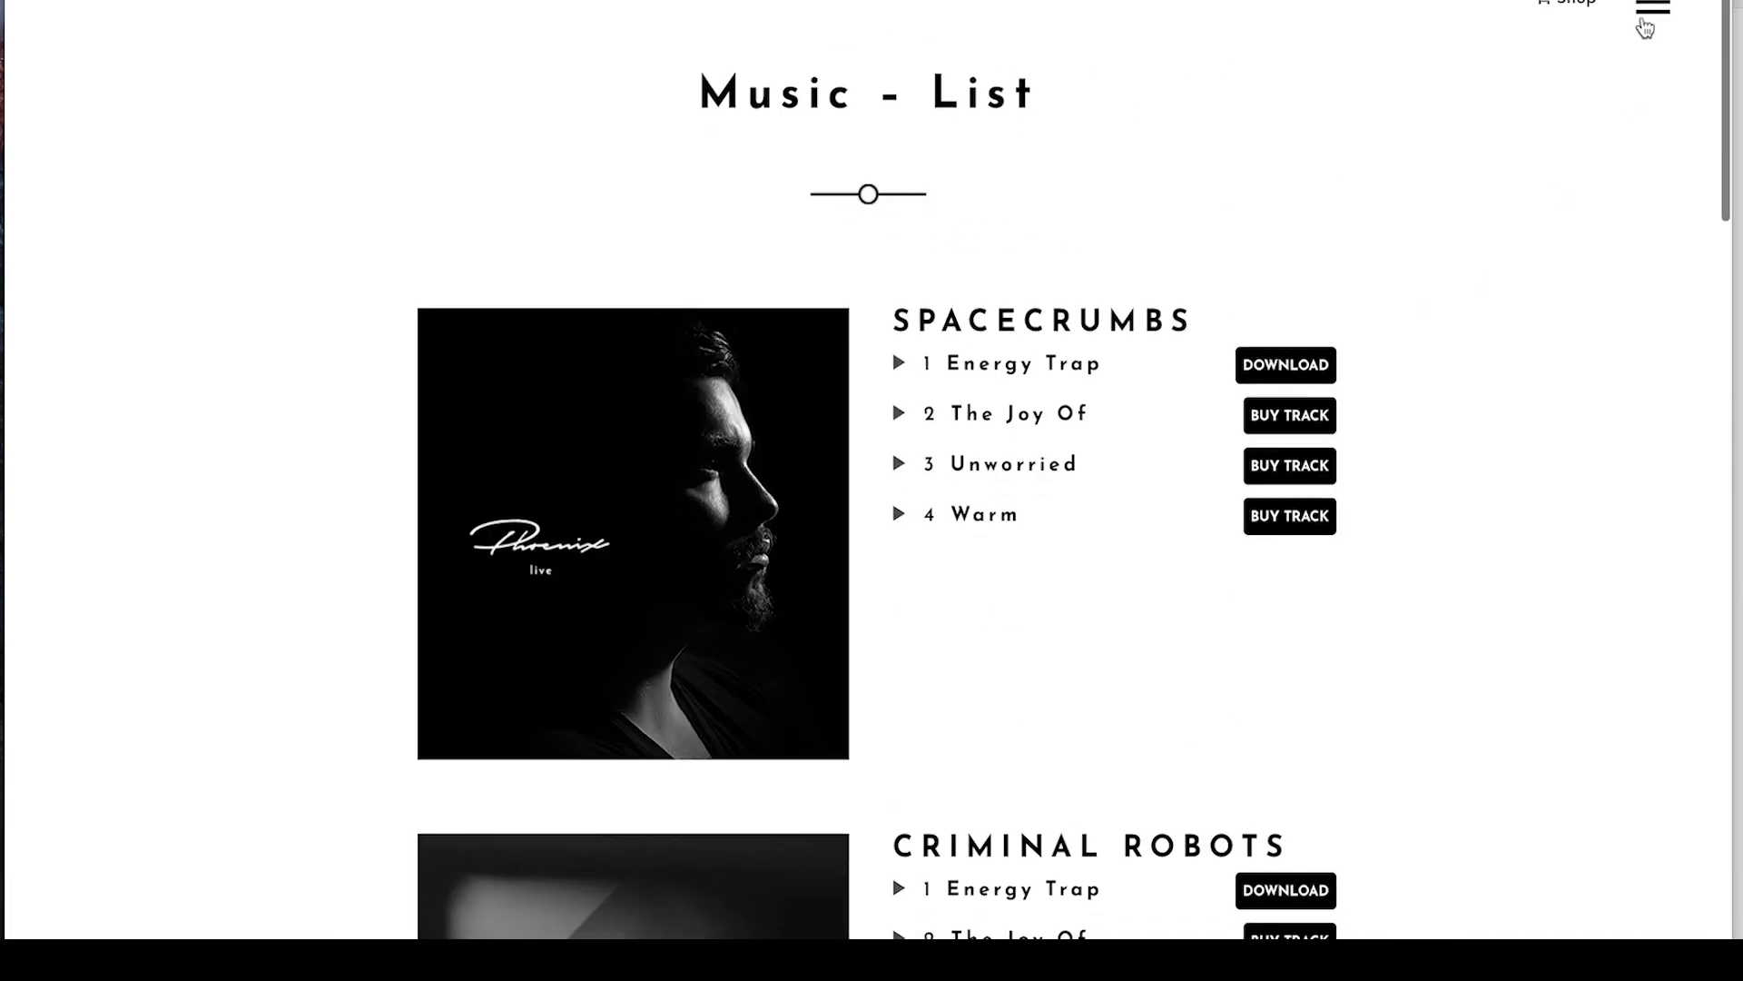
click(1646, 22)
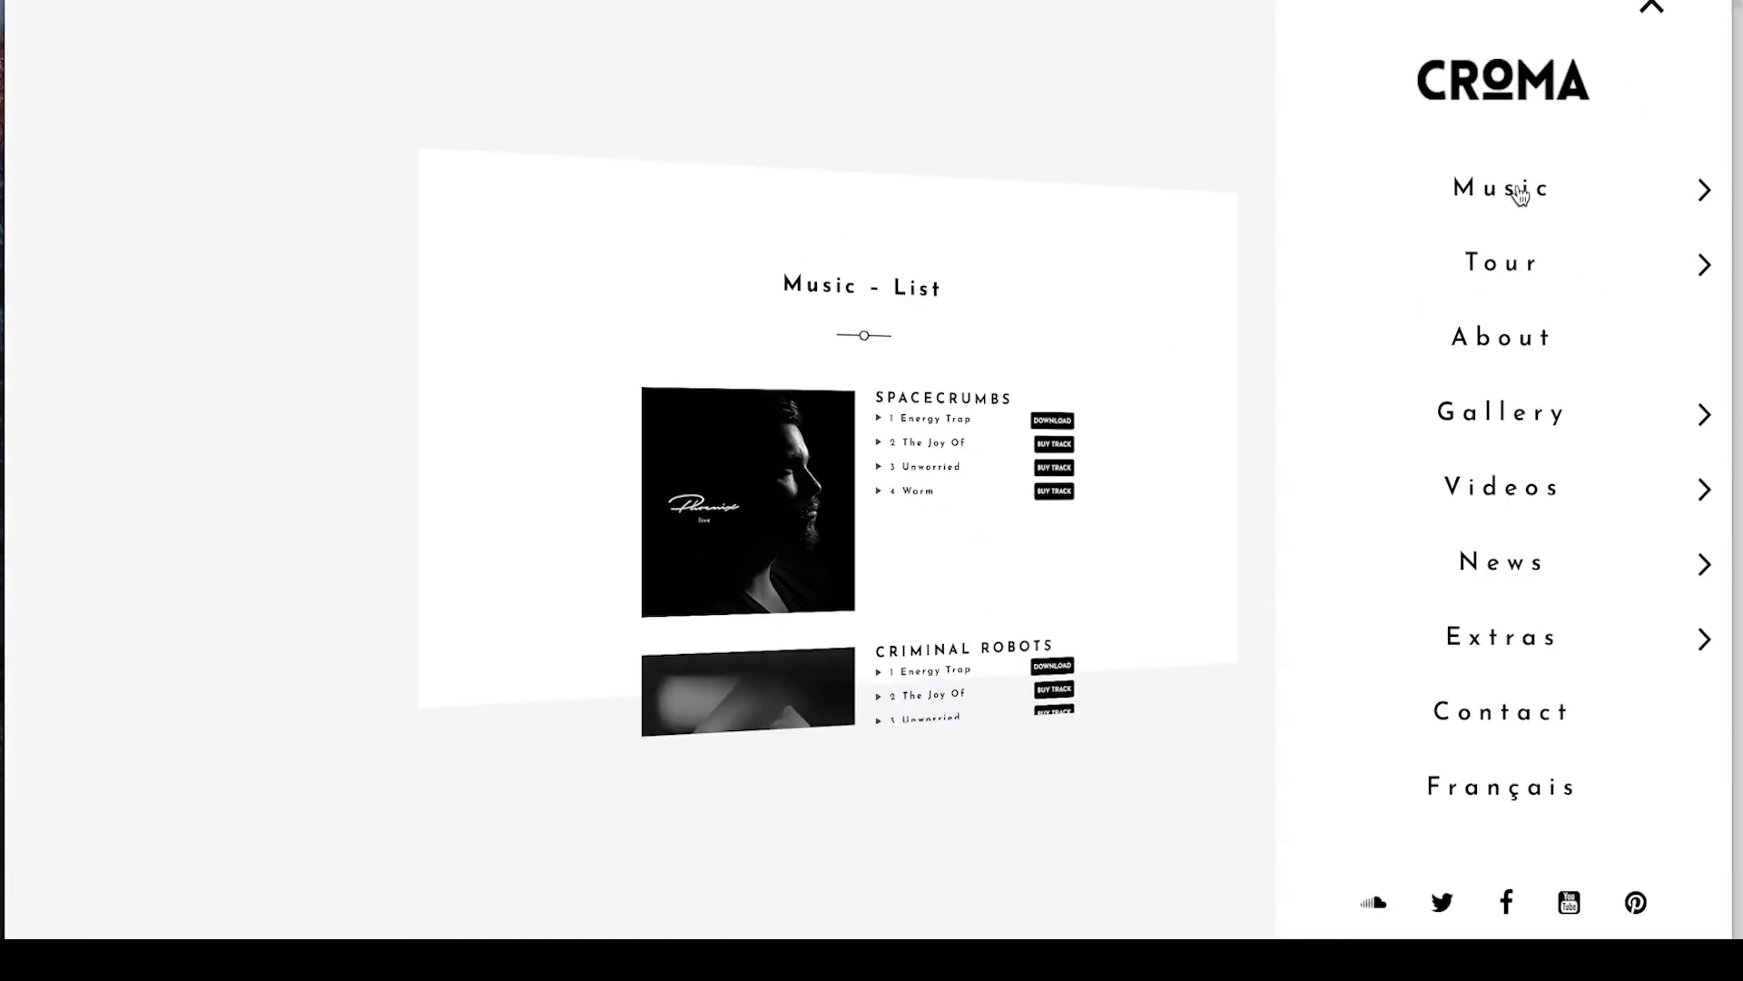
click(1504, 264)
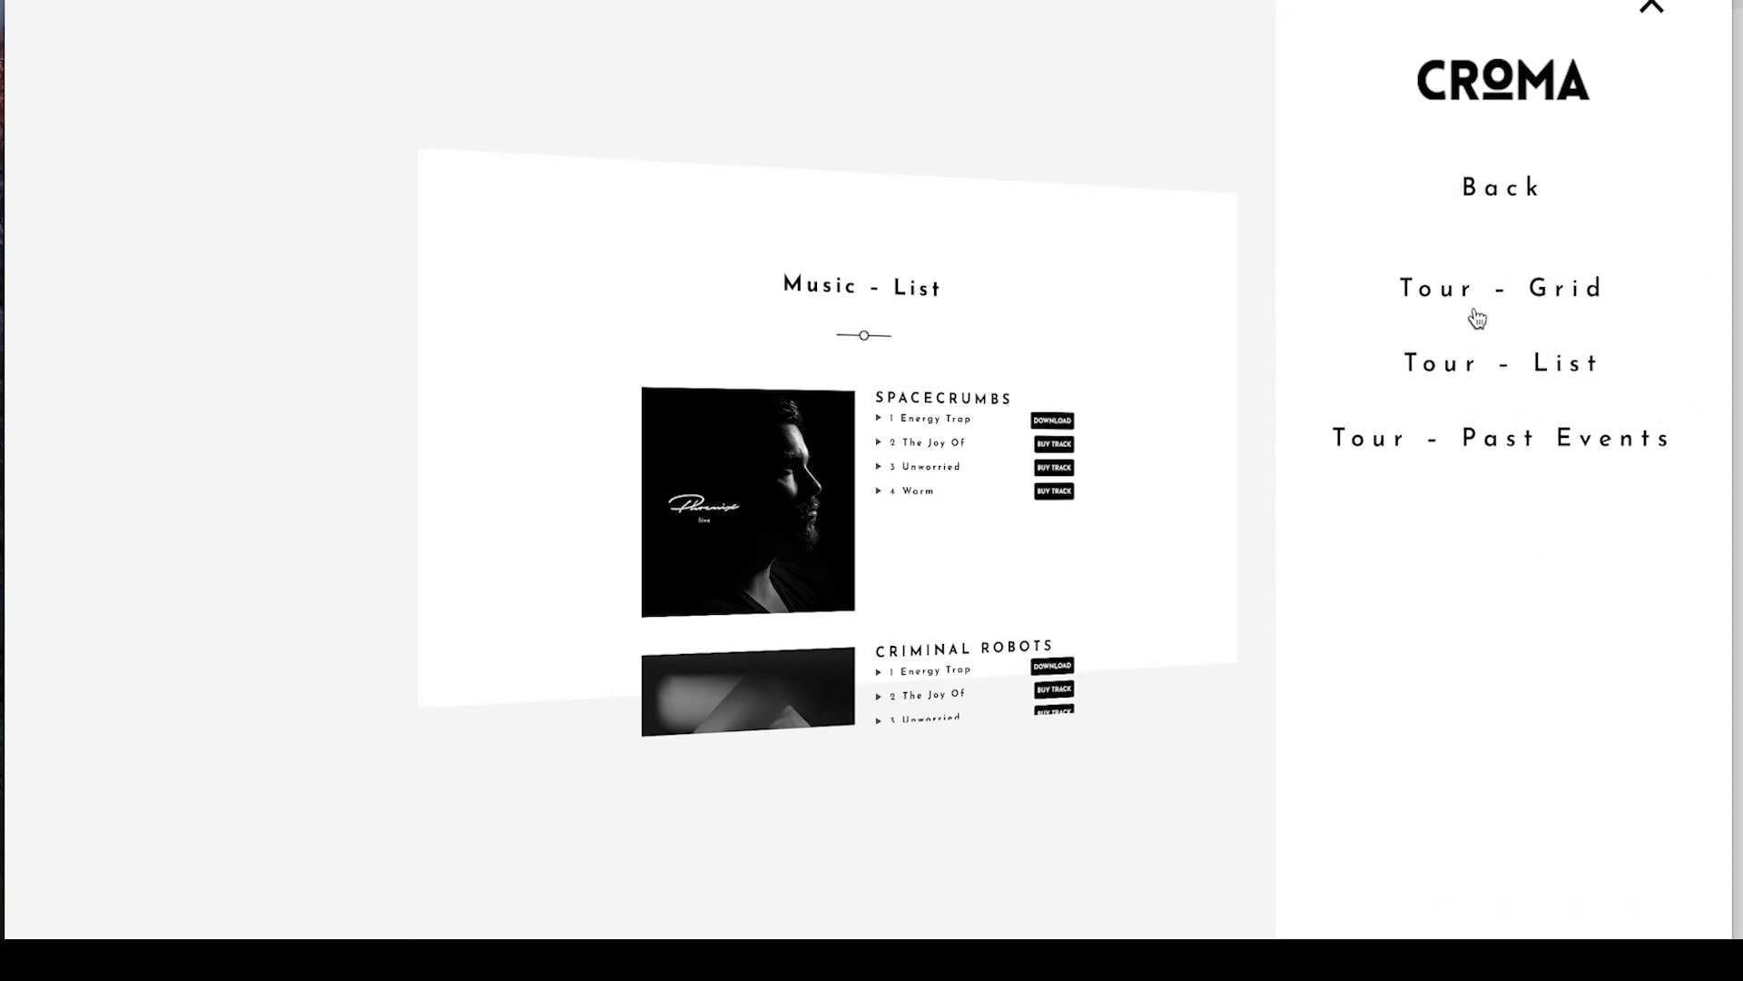
click(1506, 306)
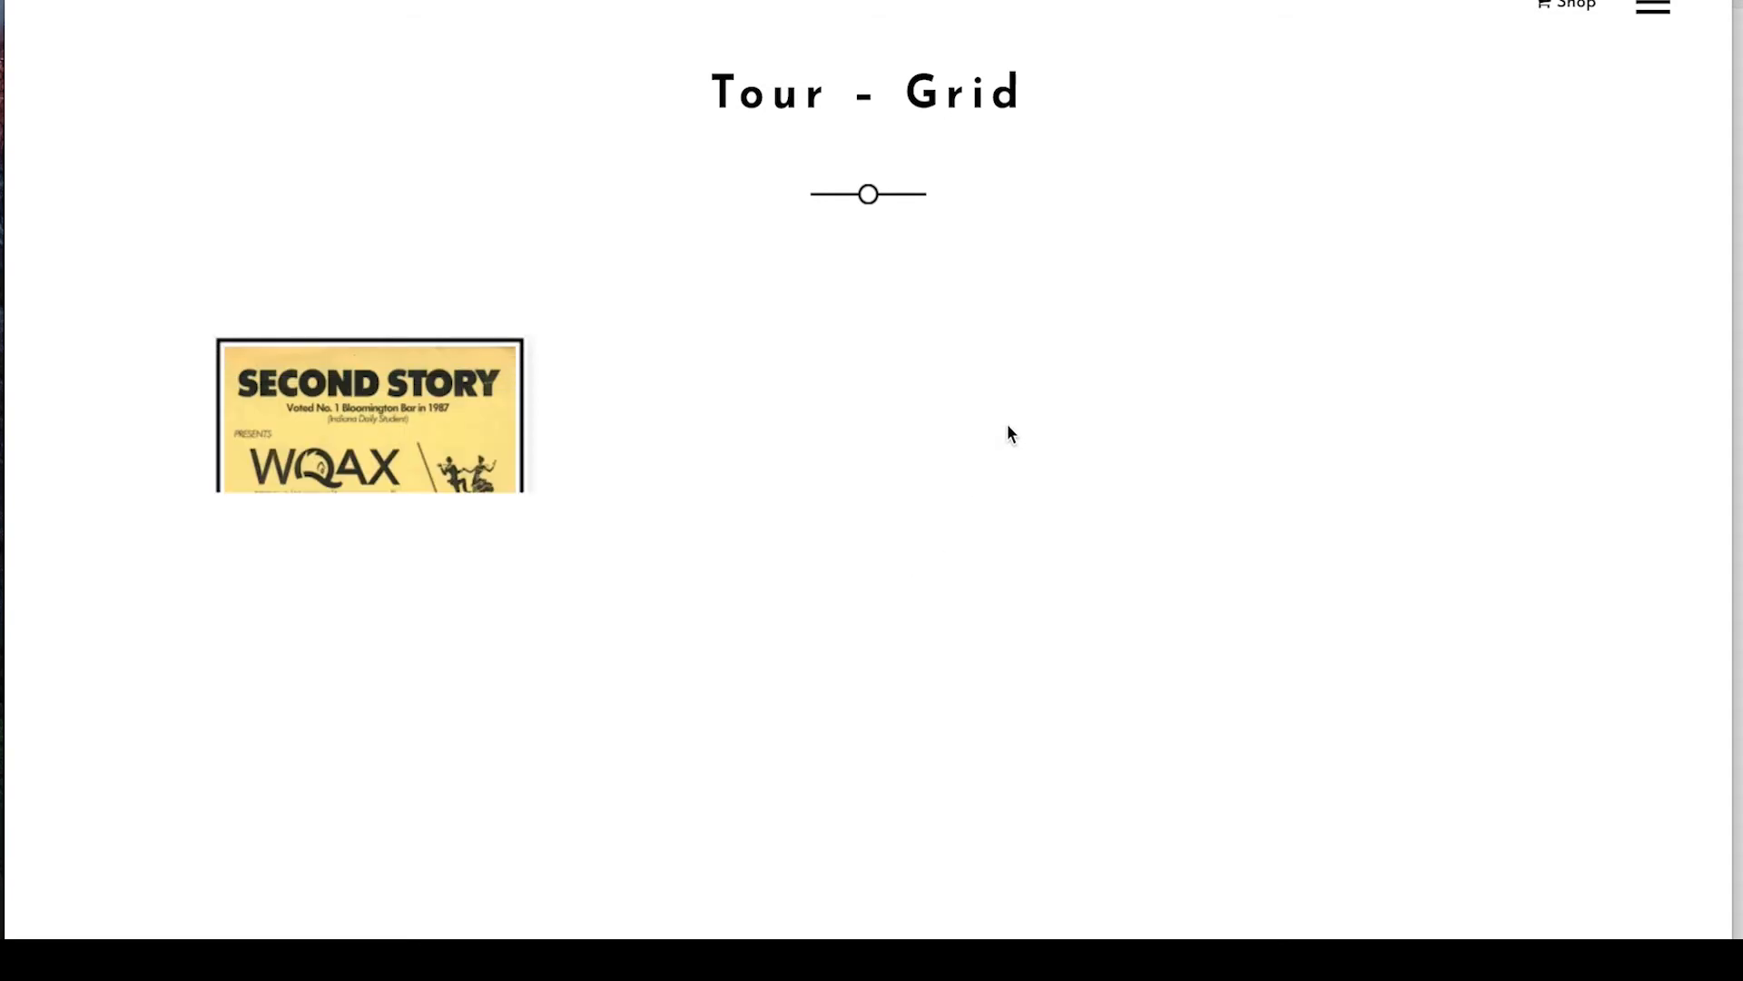
scroll(724, 648, down, 5)
scroll(724, 648, up, 5)
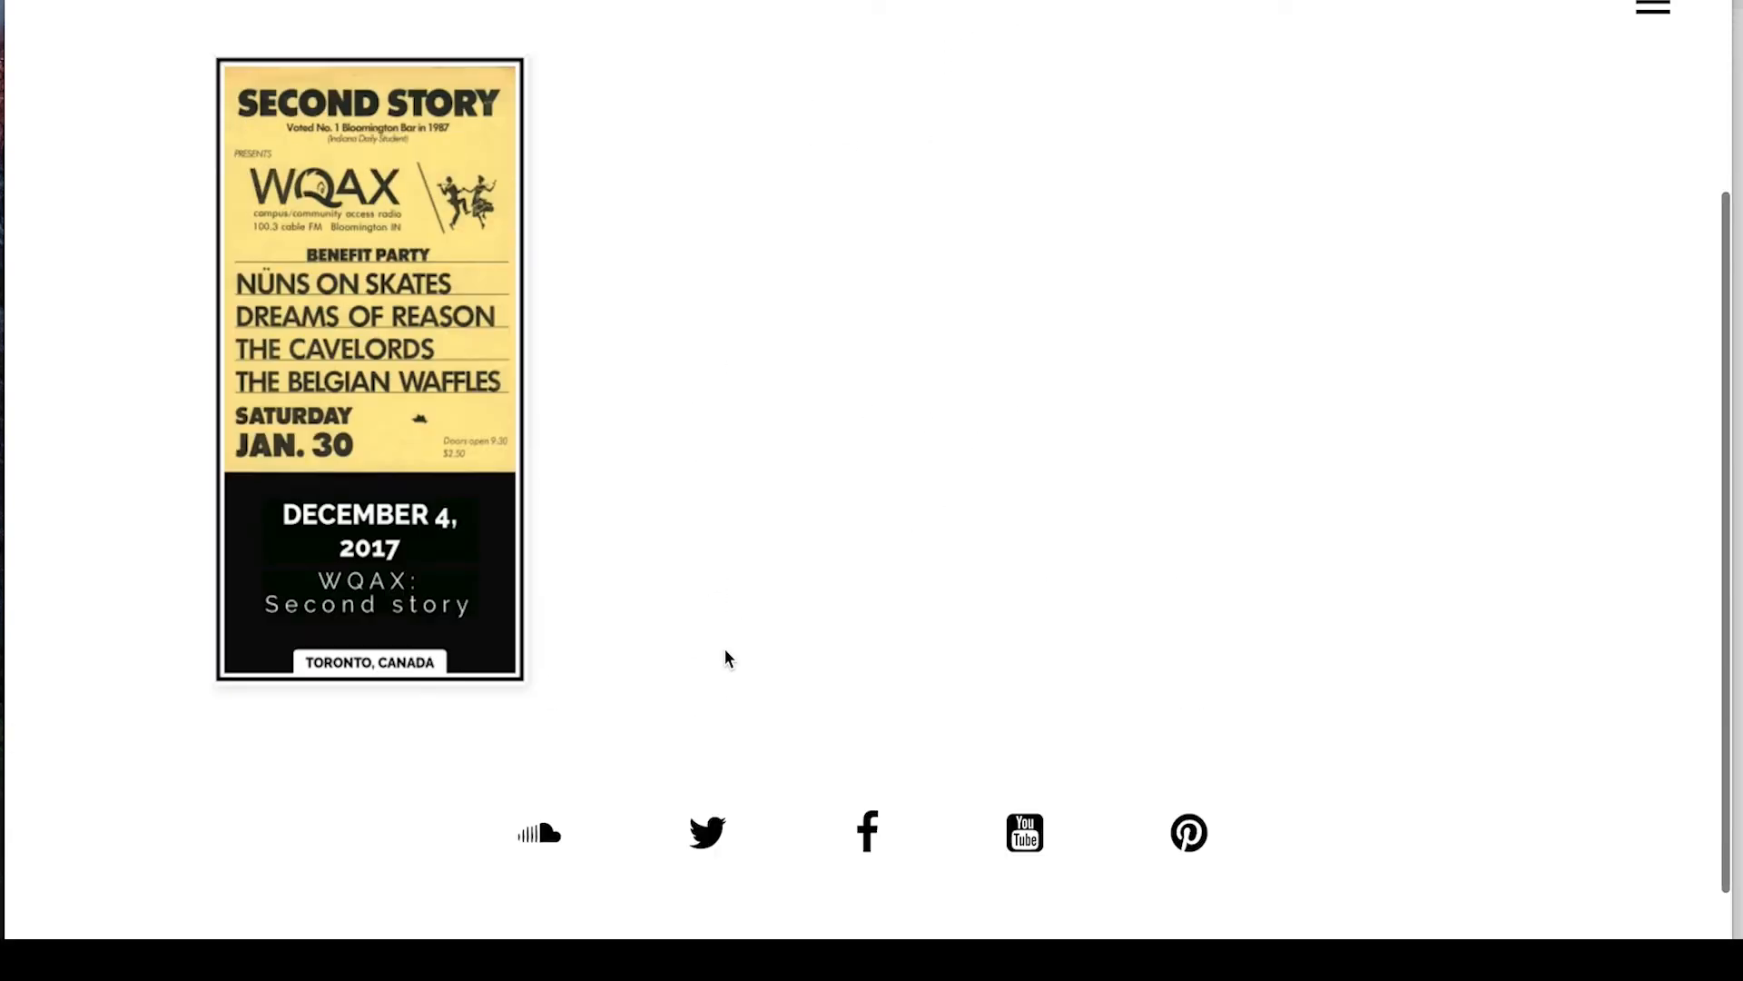
scroll(974, 157, up, 2)
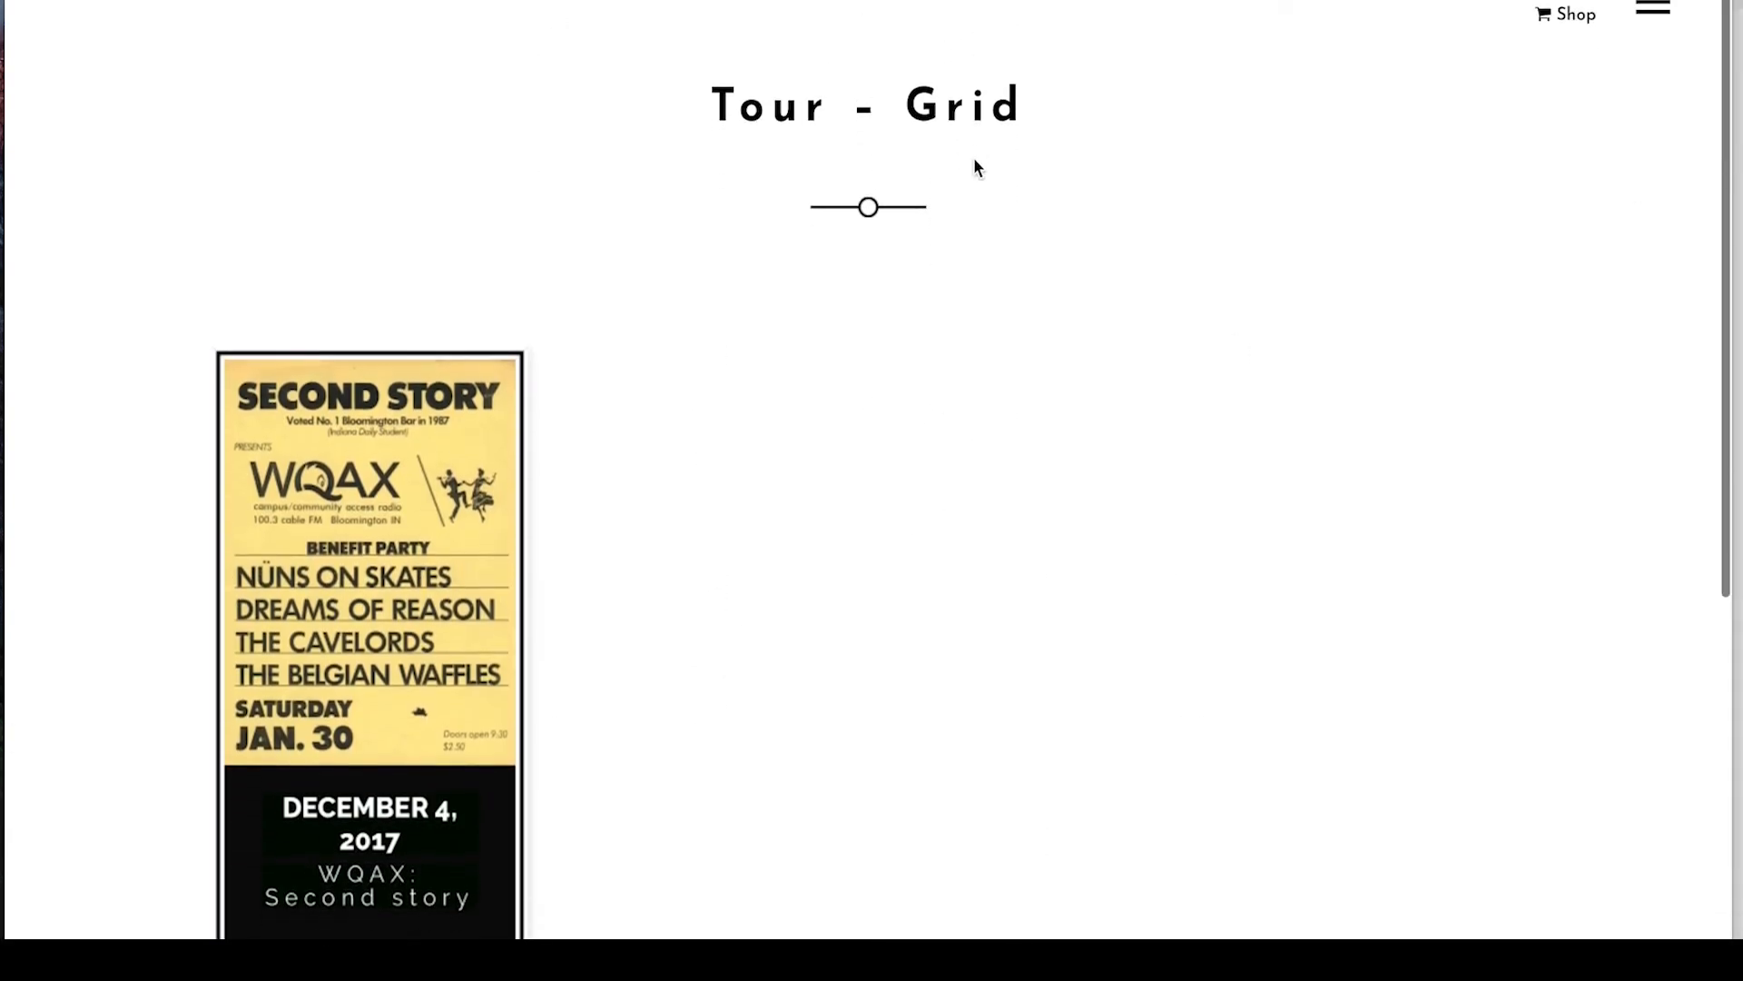
- Return to the Phoenix home page and look again through its hero, new album, video and quote sections
click(1656, 11)
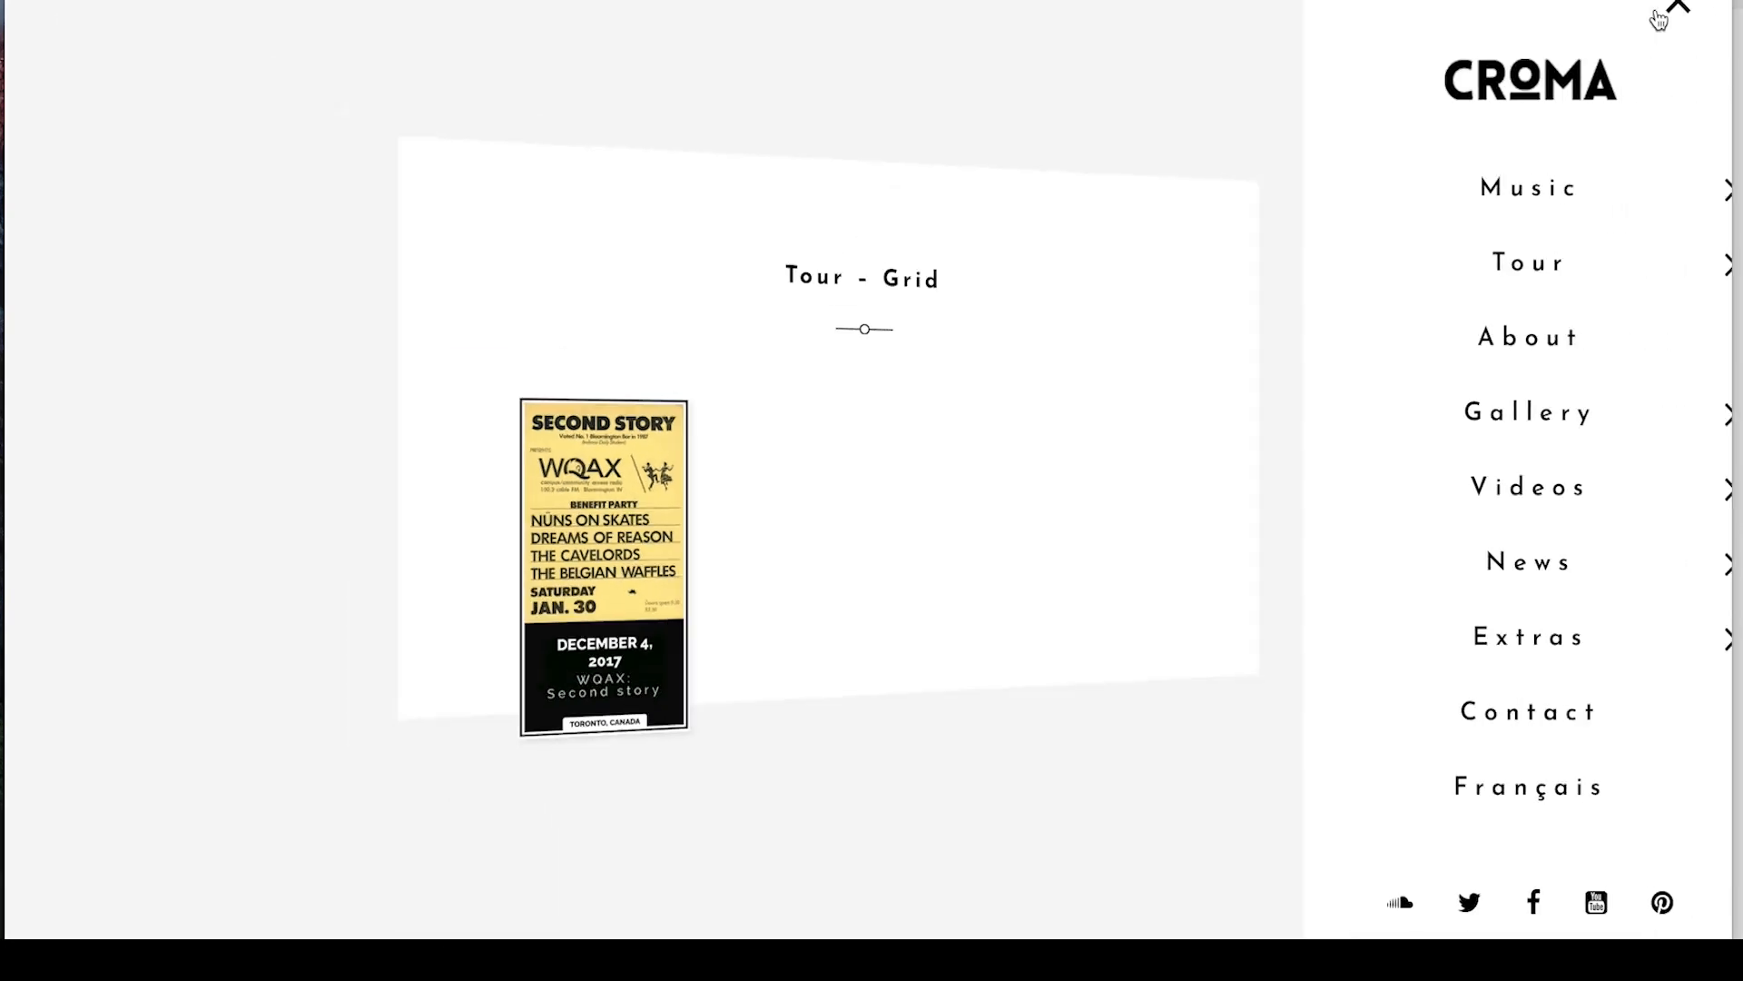
click(1498, 78)
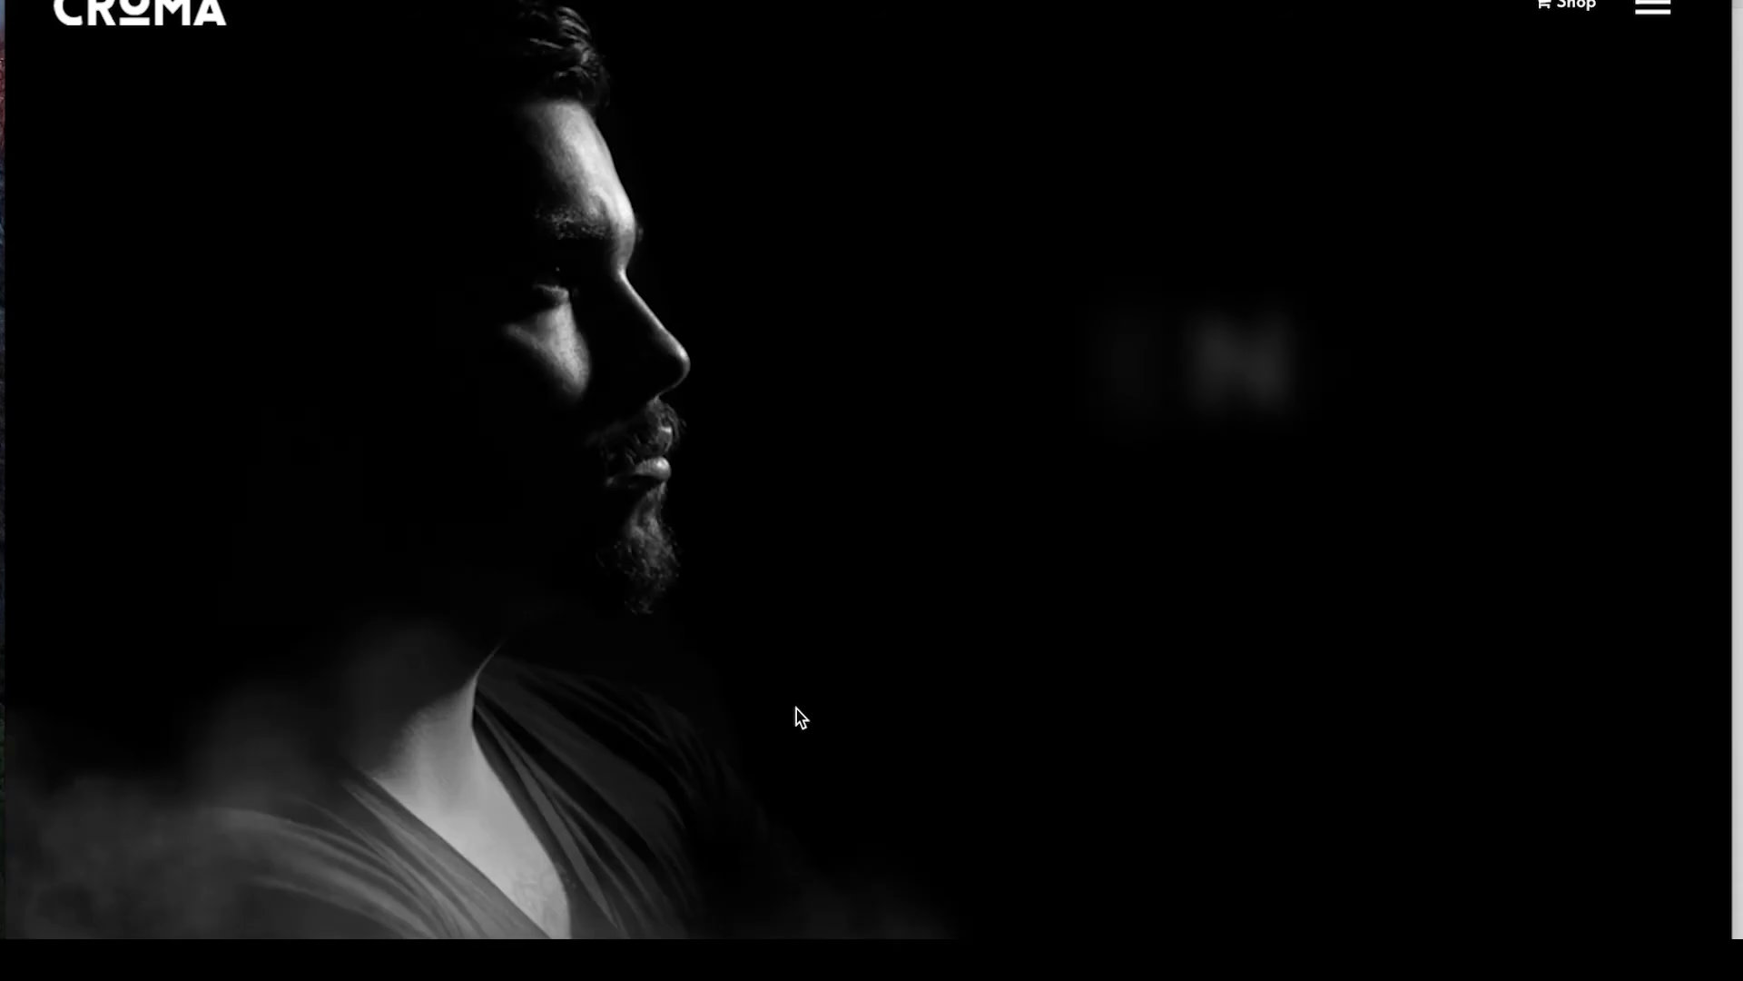
scroll(795, 706, down, 1)
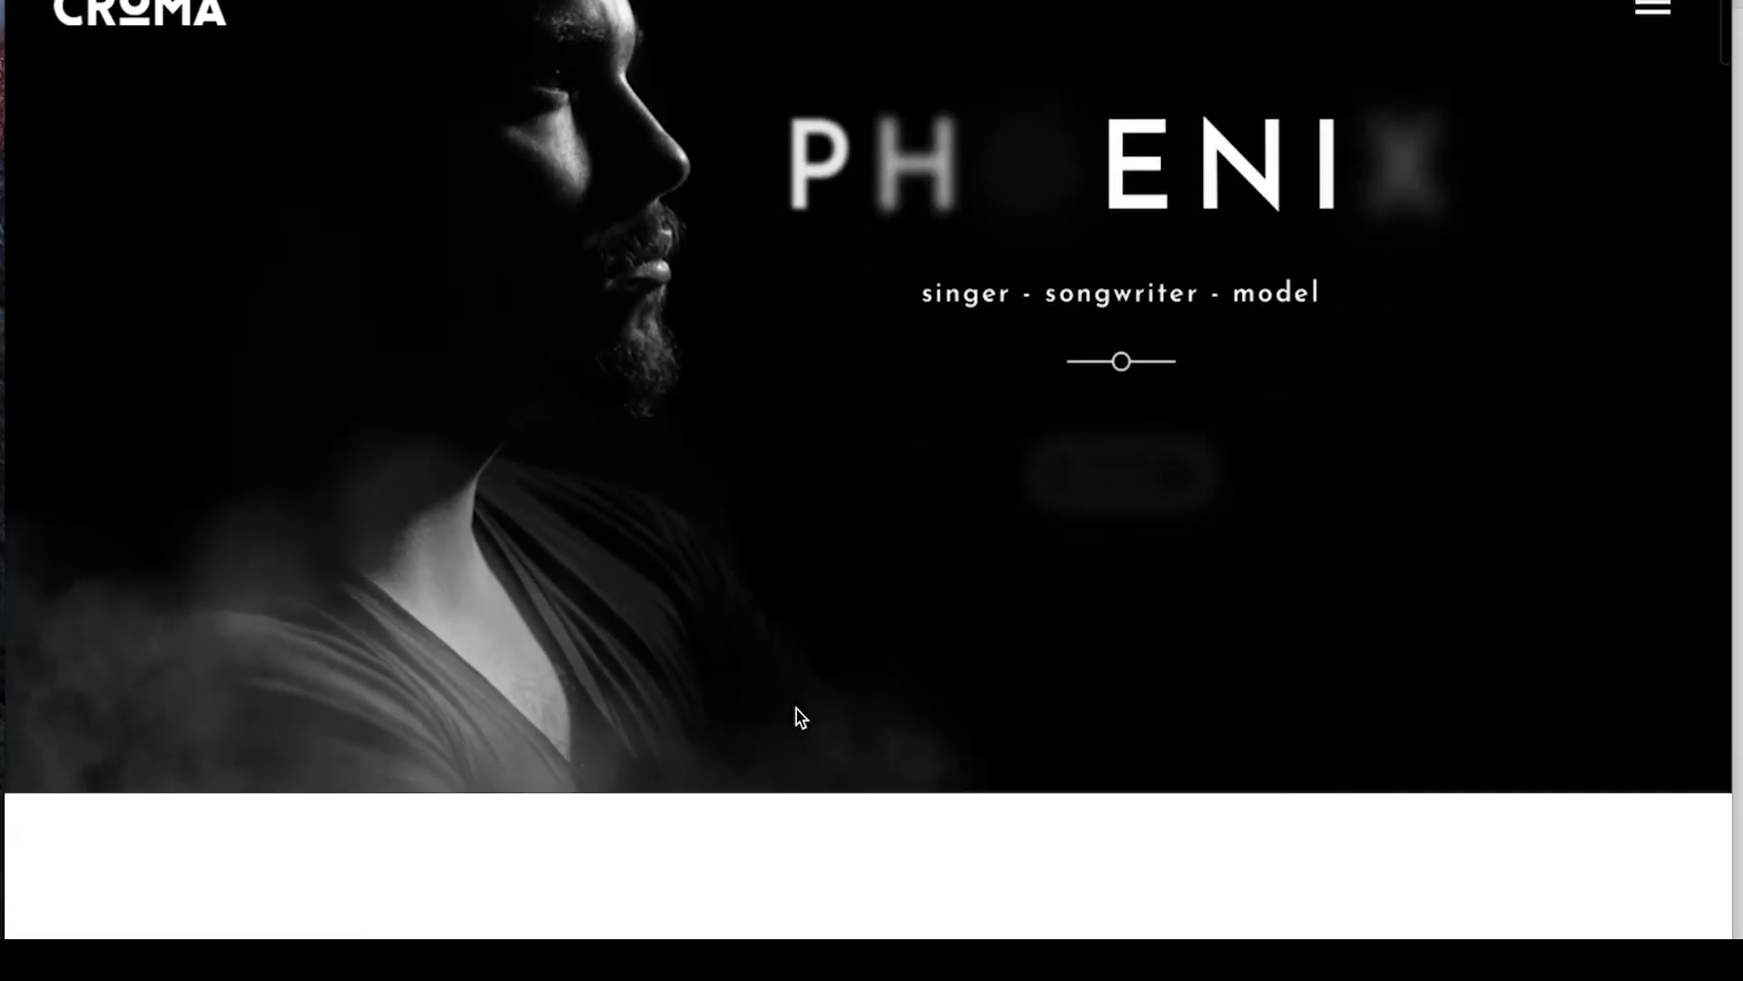
scroll(799, 717, down, 2)
scroll(798, 710, down, 20)
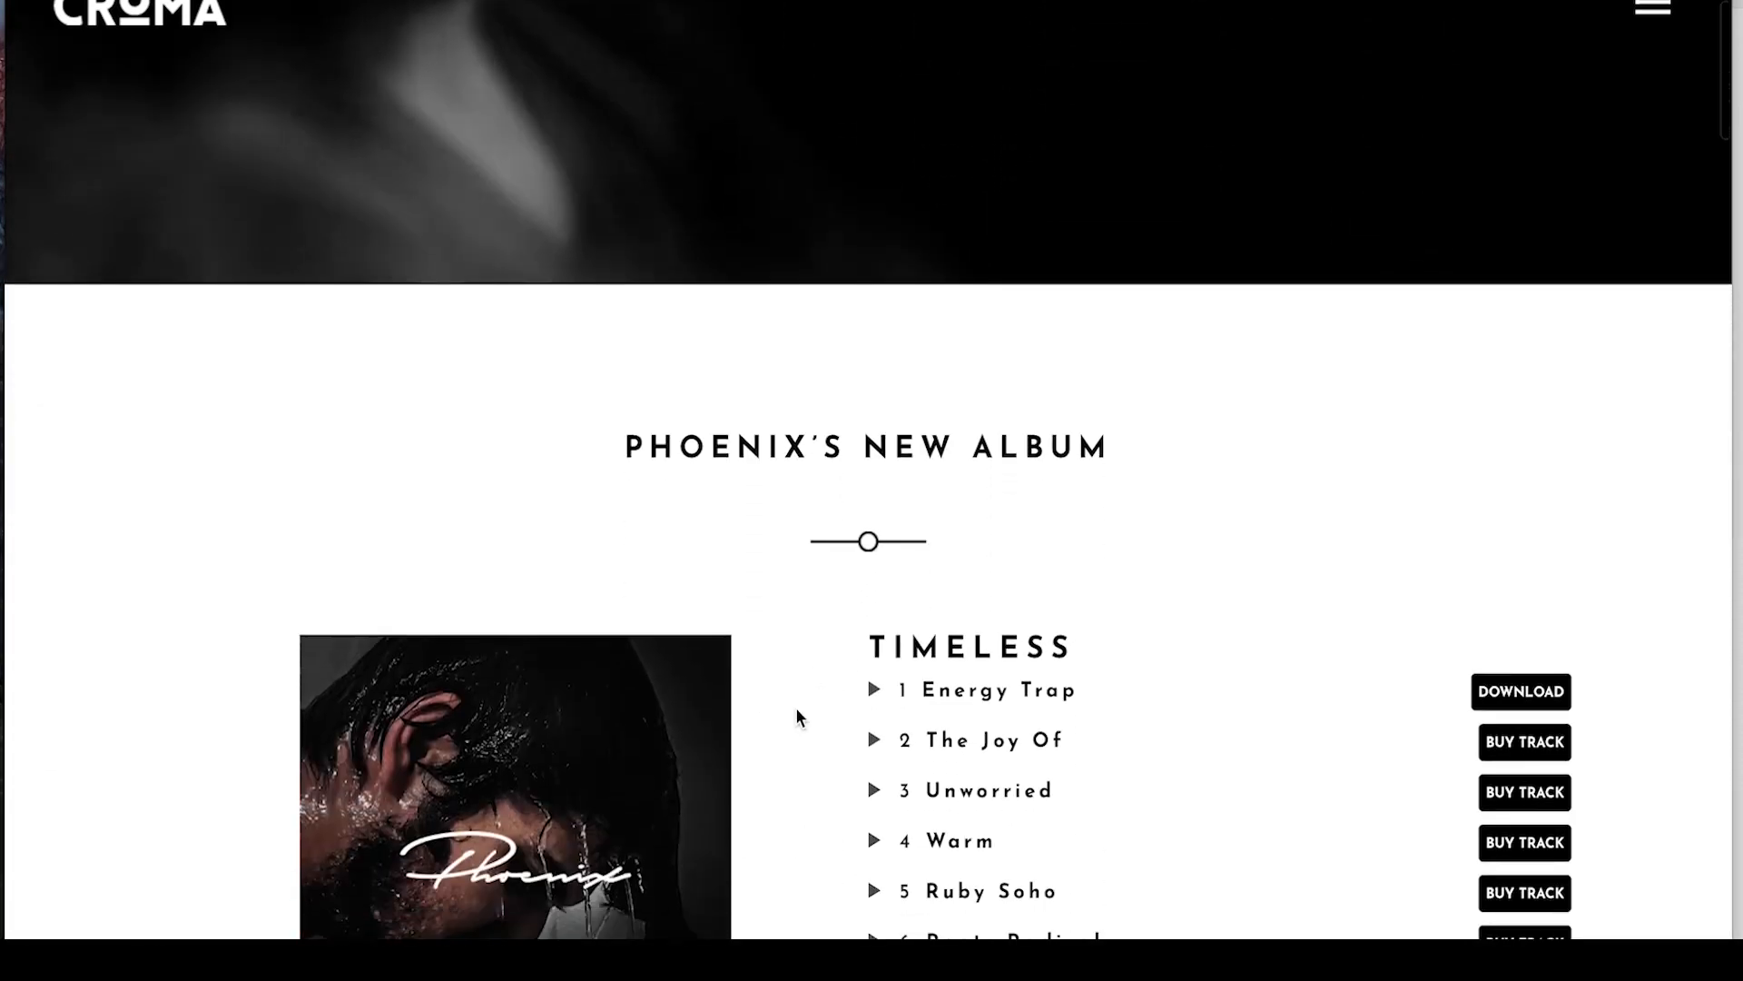
scroll(797, 717, down, 15)
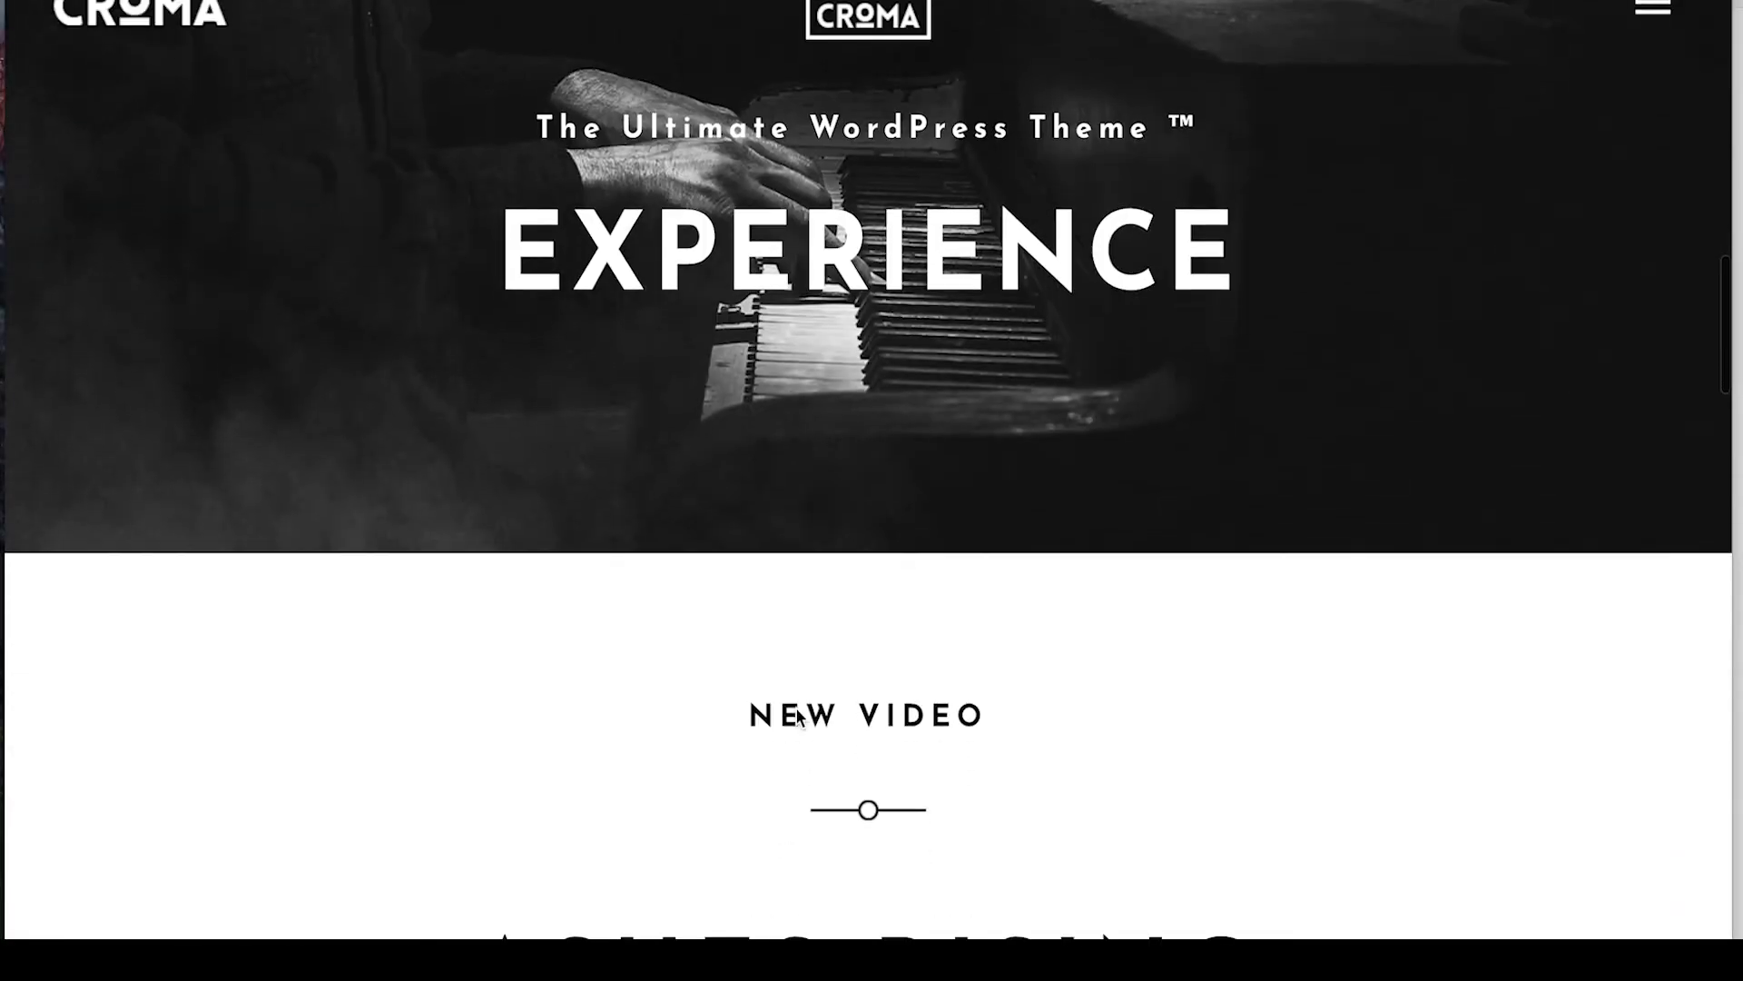
scroll(797, 717, down, 15)
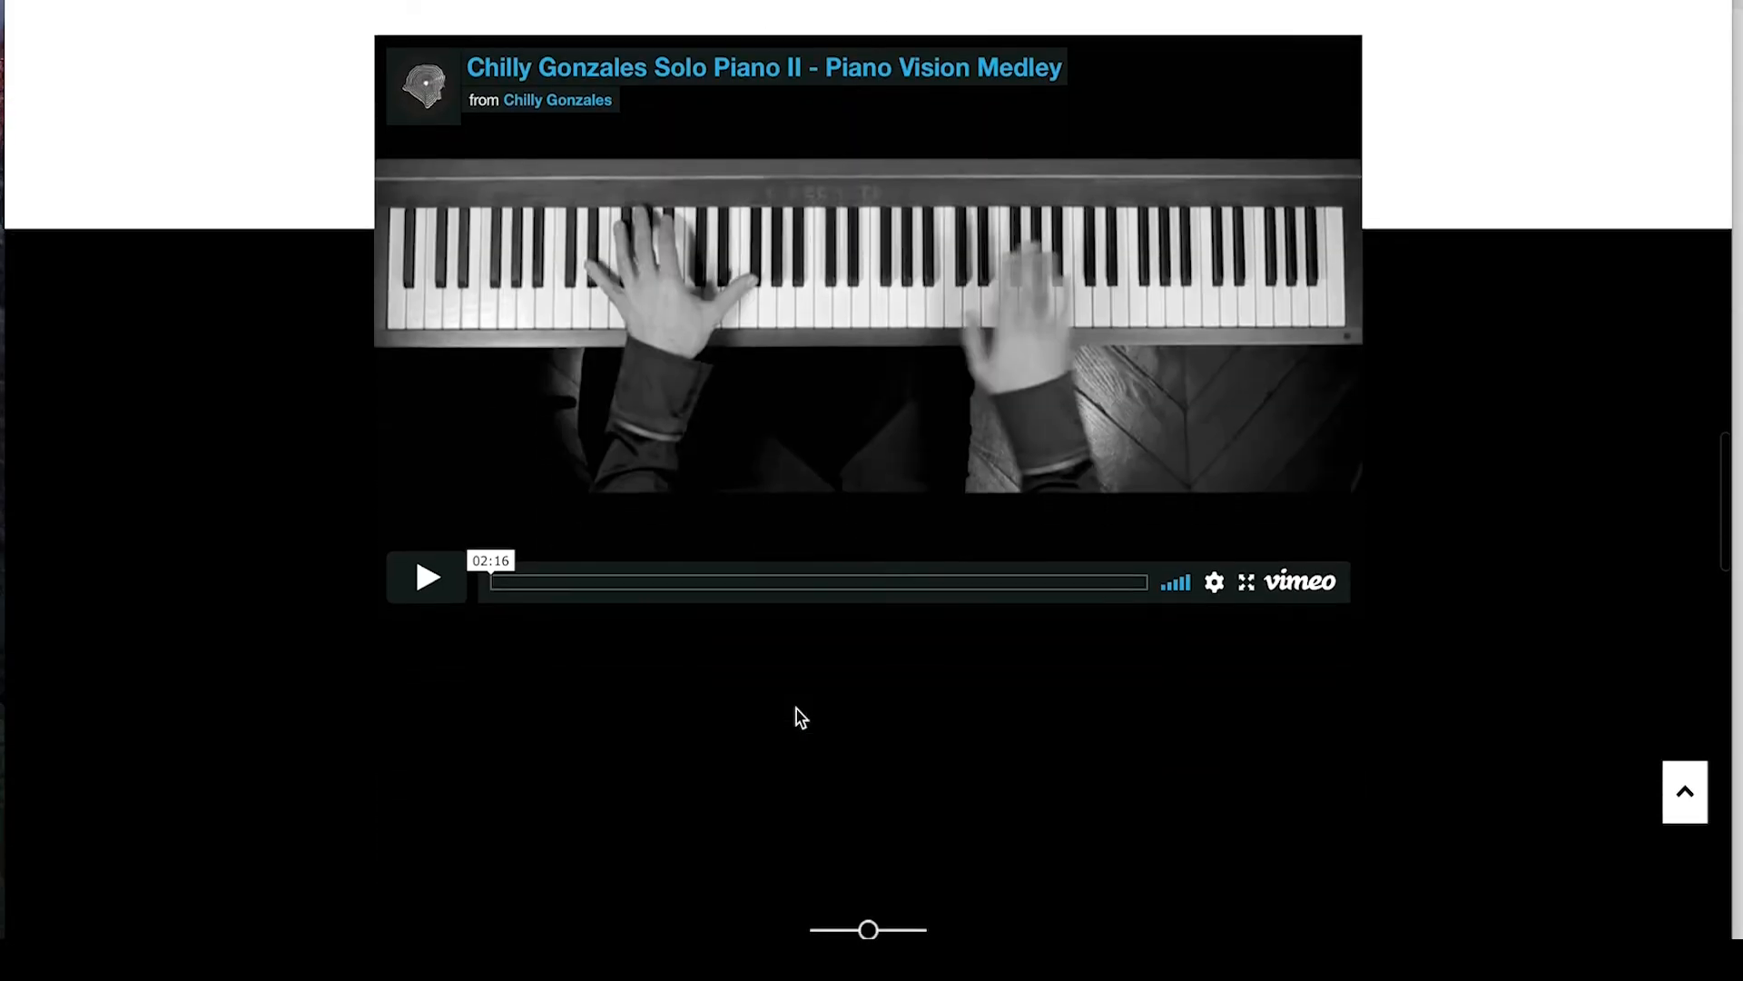
scroll(799, 717, down, 15)
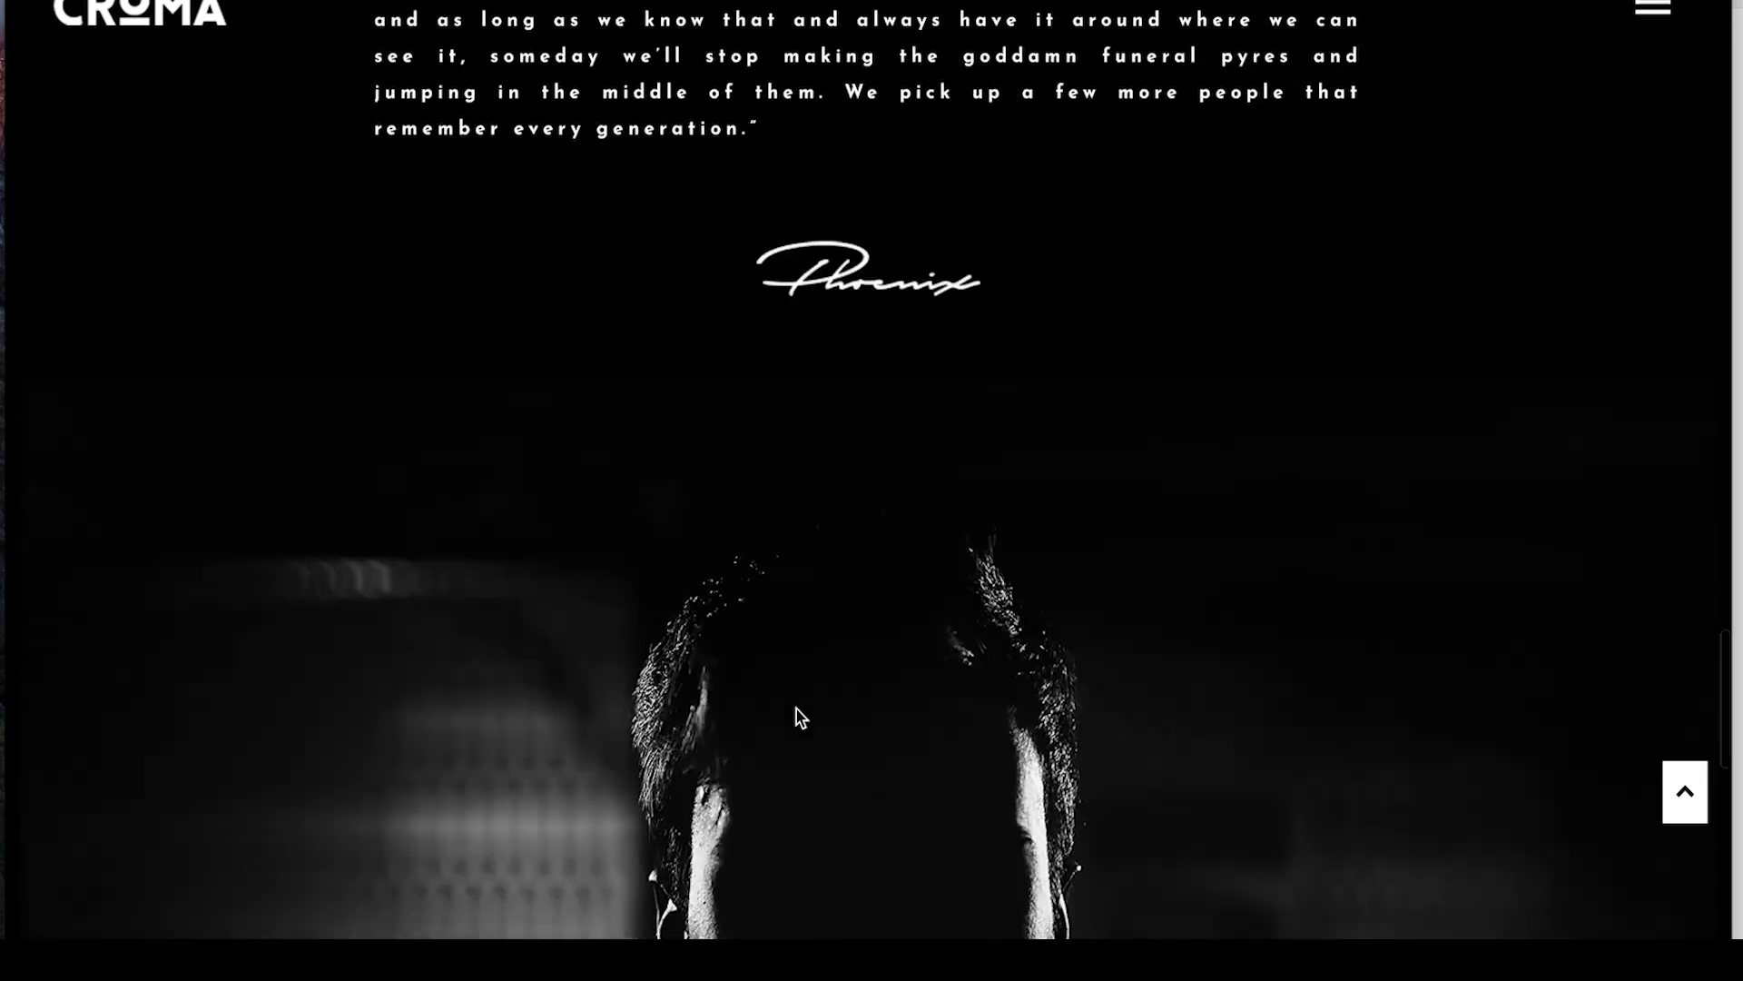
scroll(798, 717, up, 20)
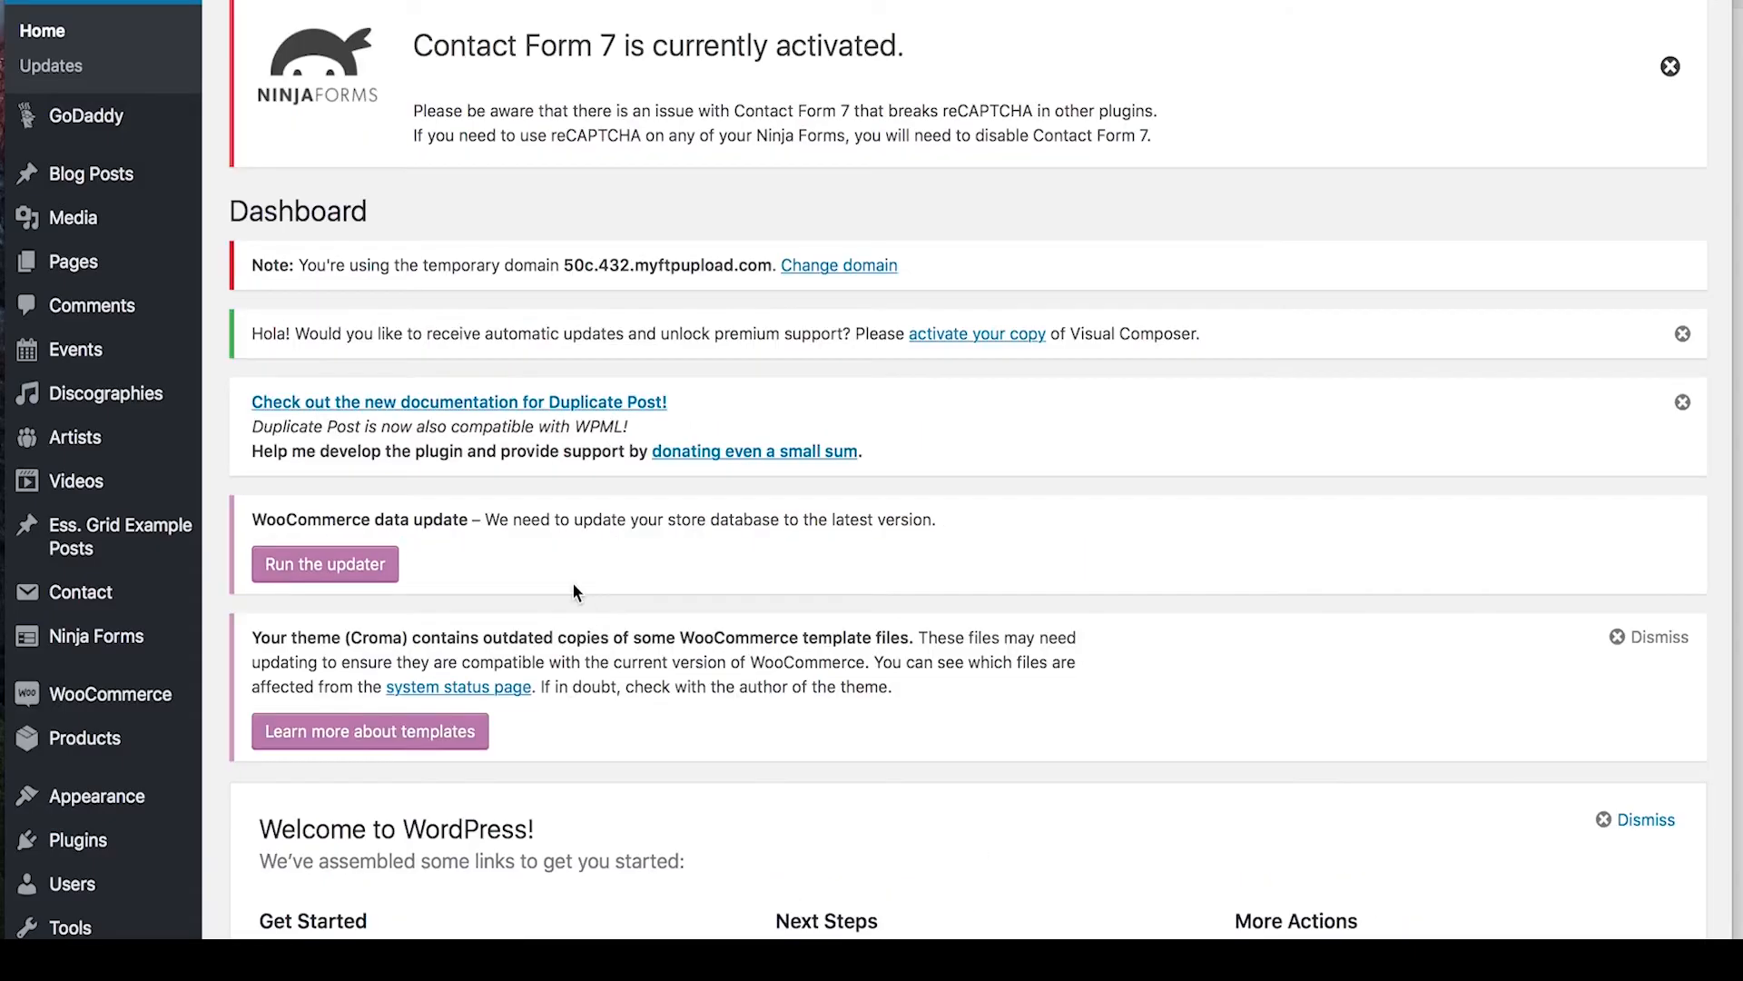
- Look over the WordPress dashboard, open the Croma theme options and review the available settings sections from Getting Started to Theme Information
scroll(573, 590, down, 10)
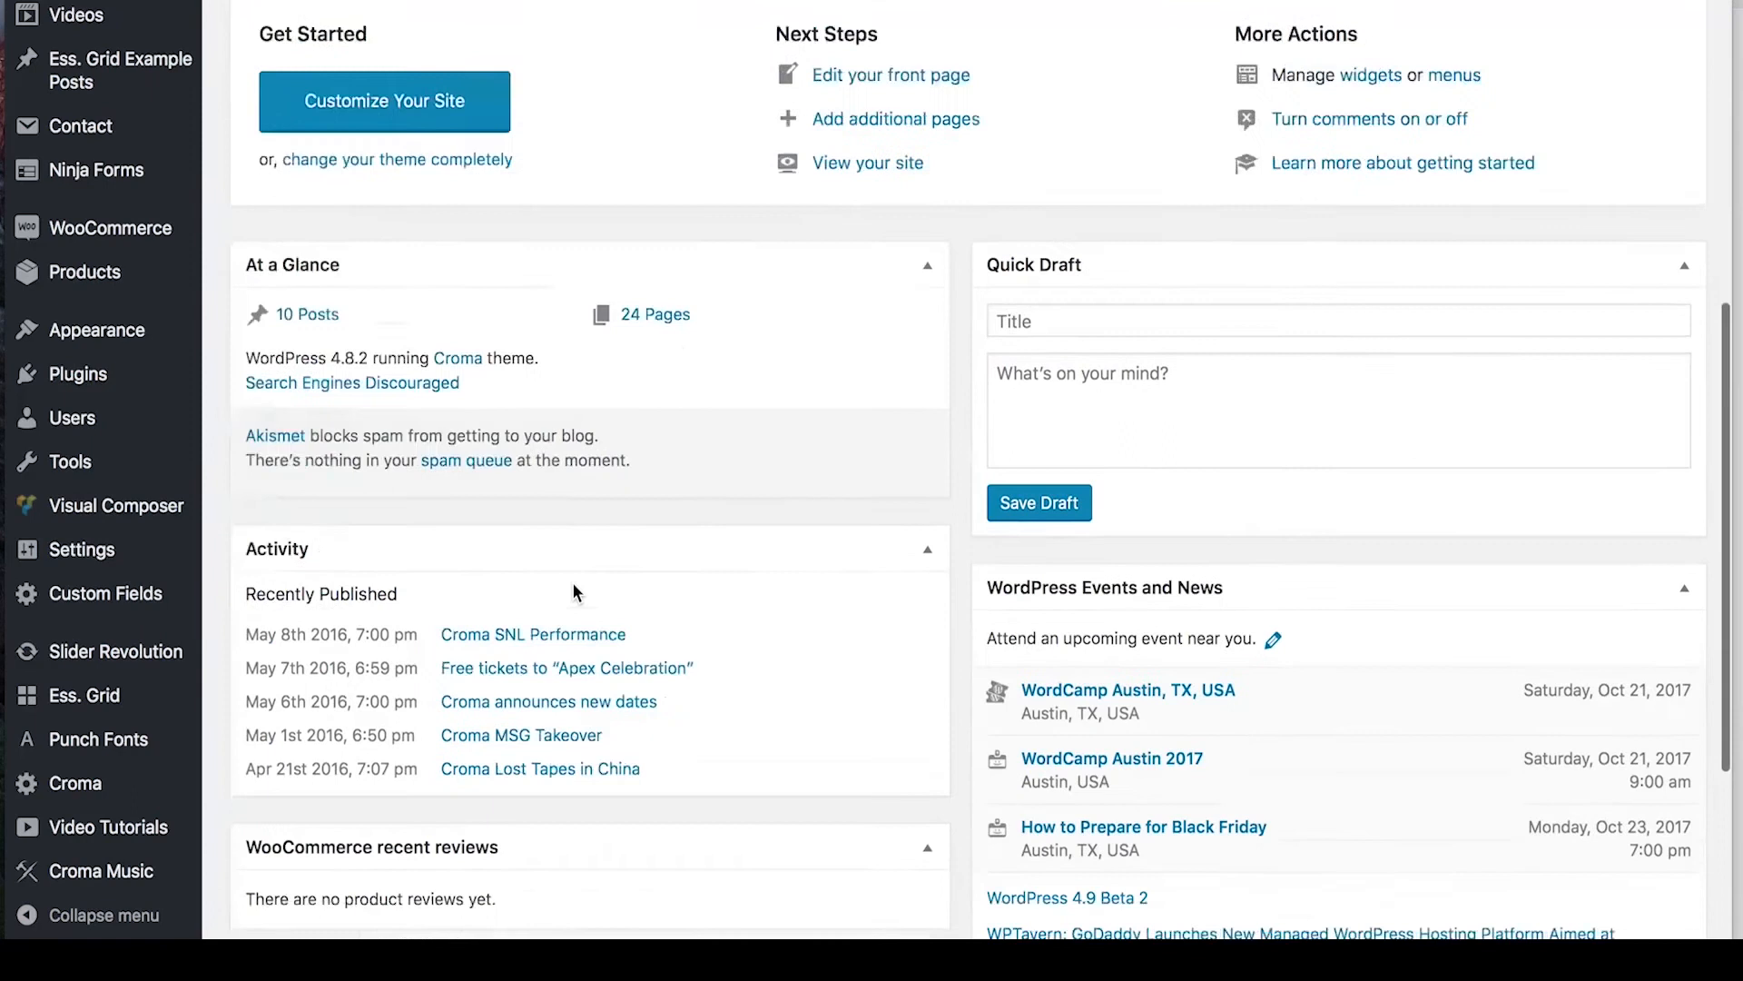
scroll(572, 590, down, 5)
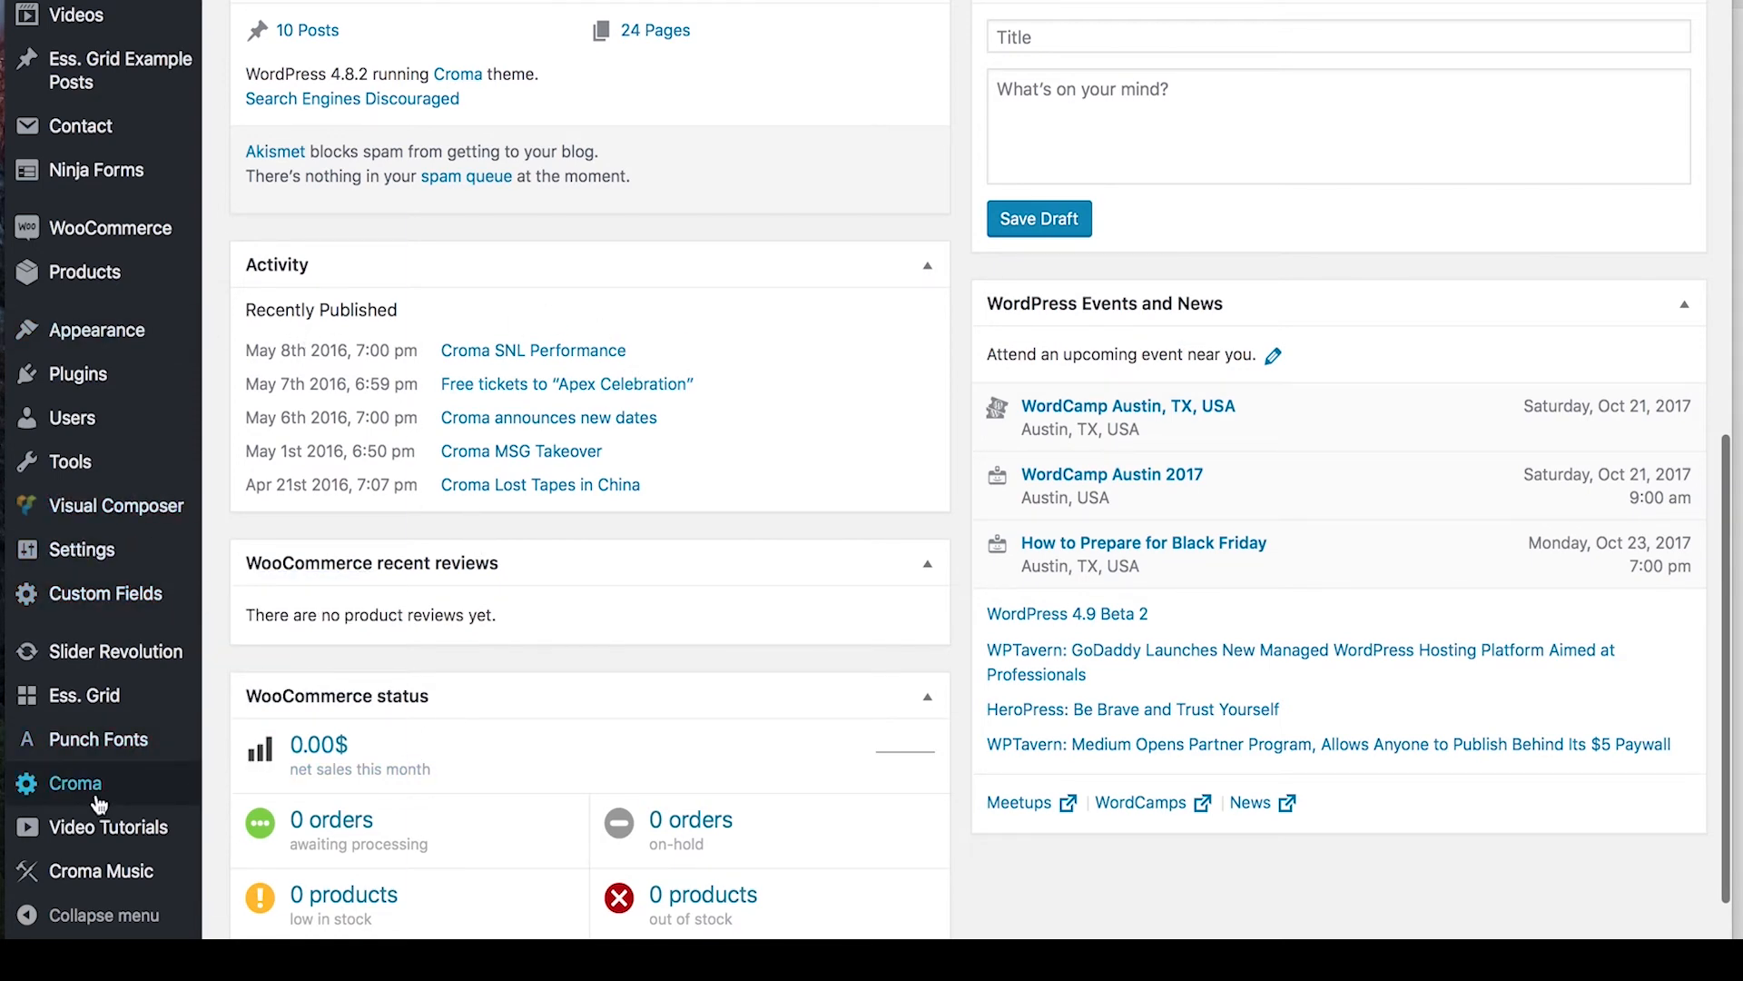
mouse_move(103, 797)
click(233, 243)
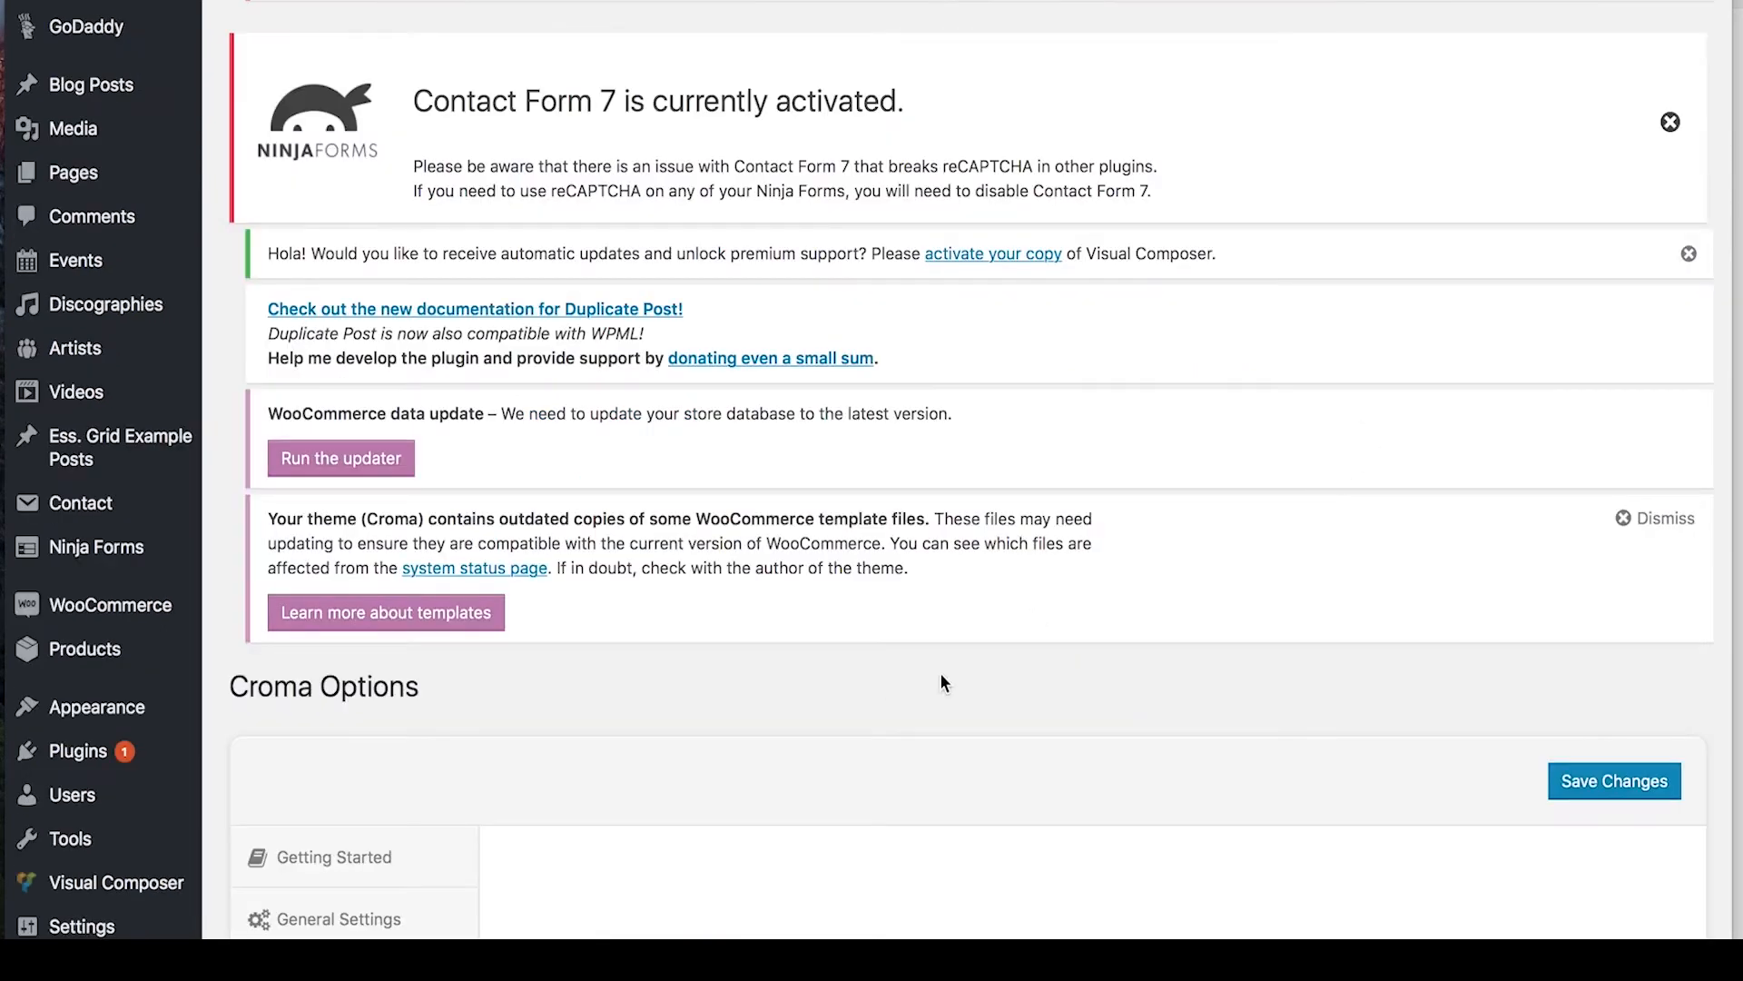
scroll(941, 677, down, 6)
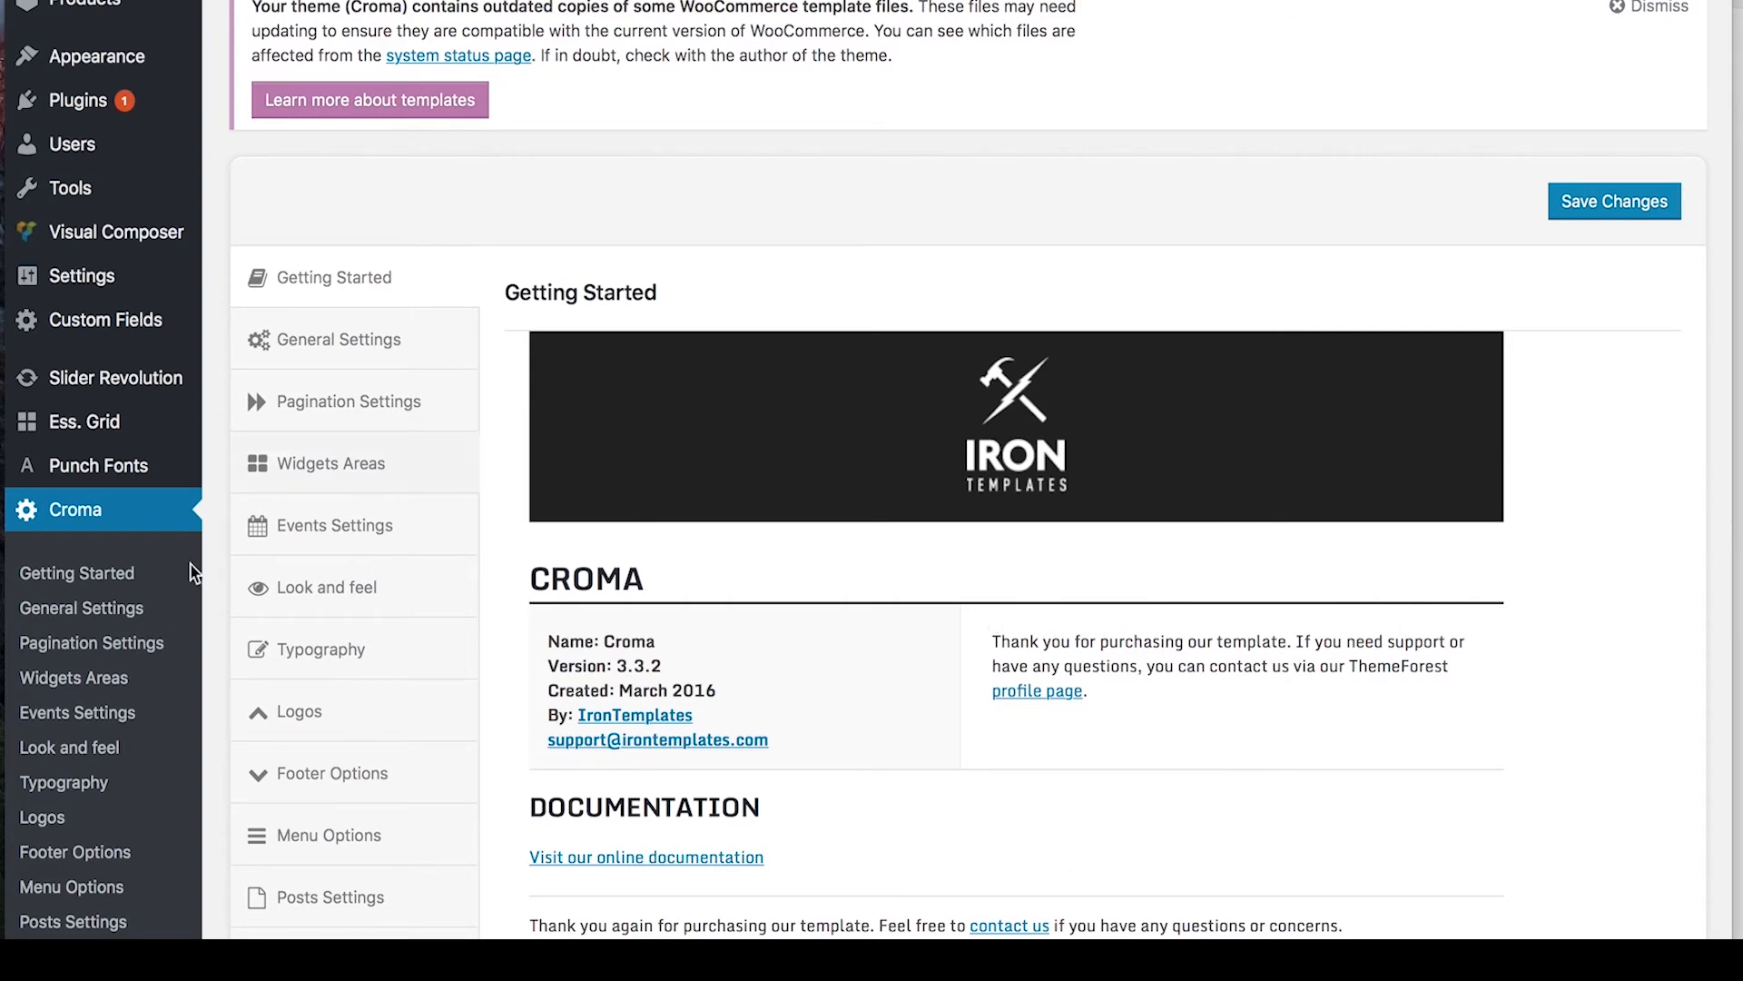
scroll(71, 608, down, 2)
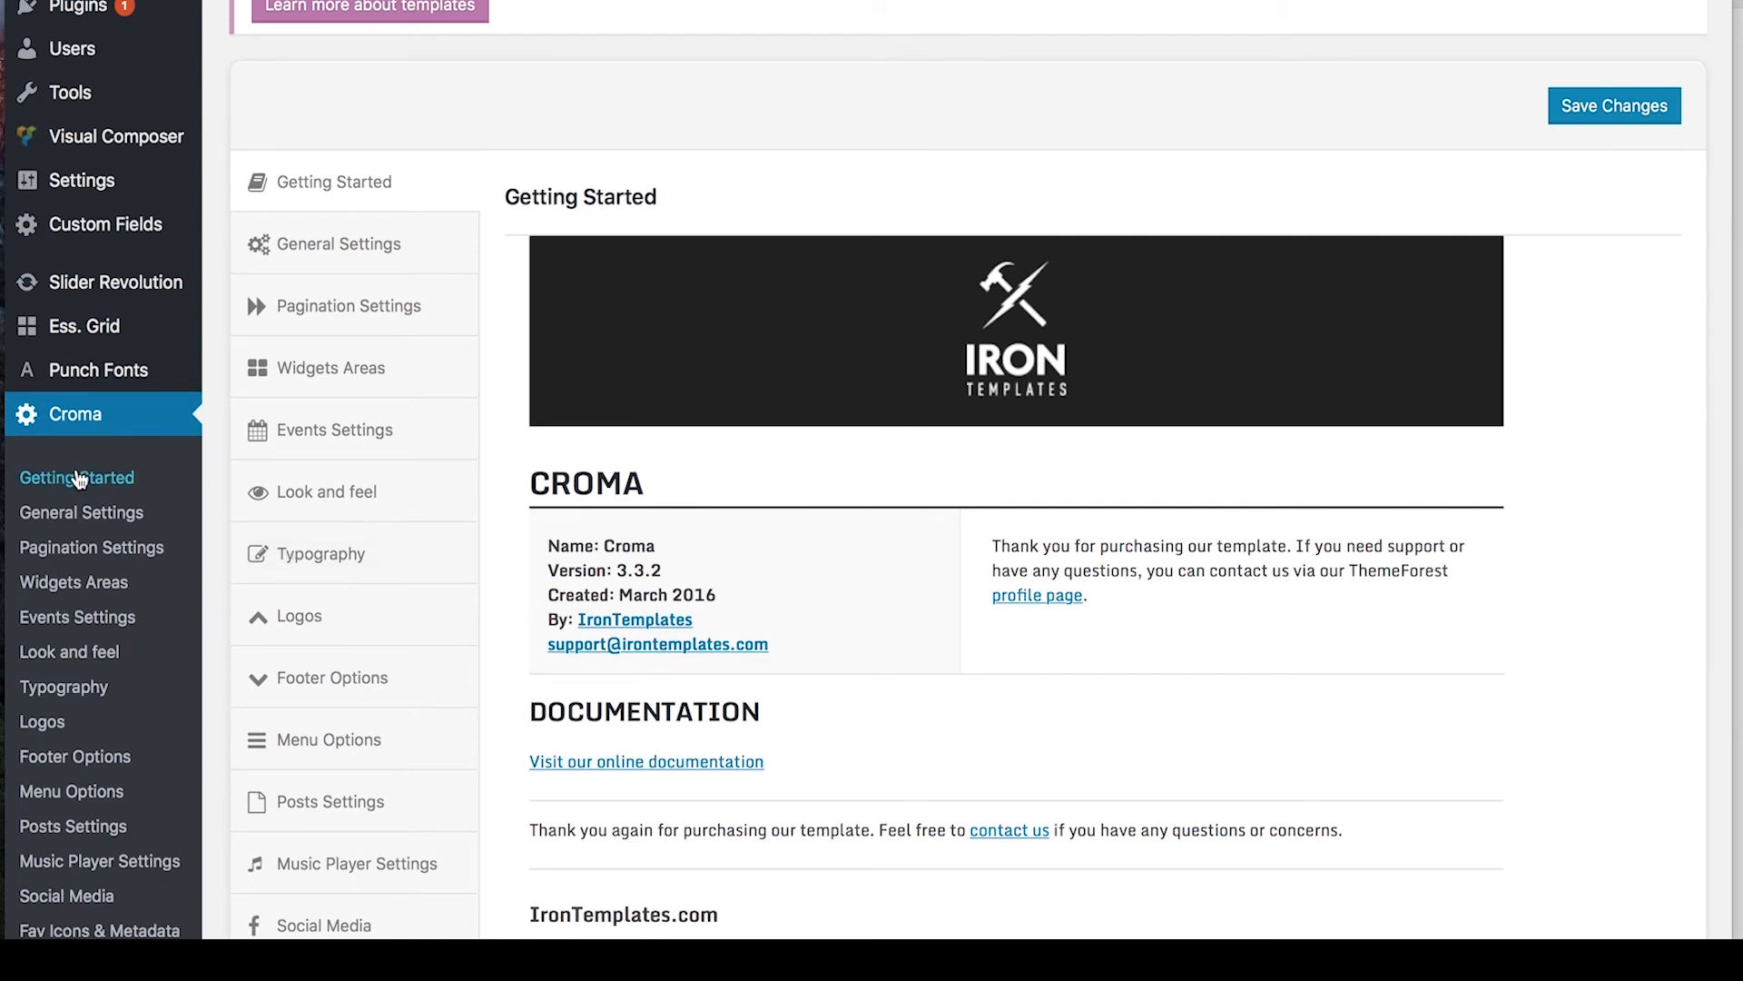
scroll(148, 552, down, 2)
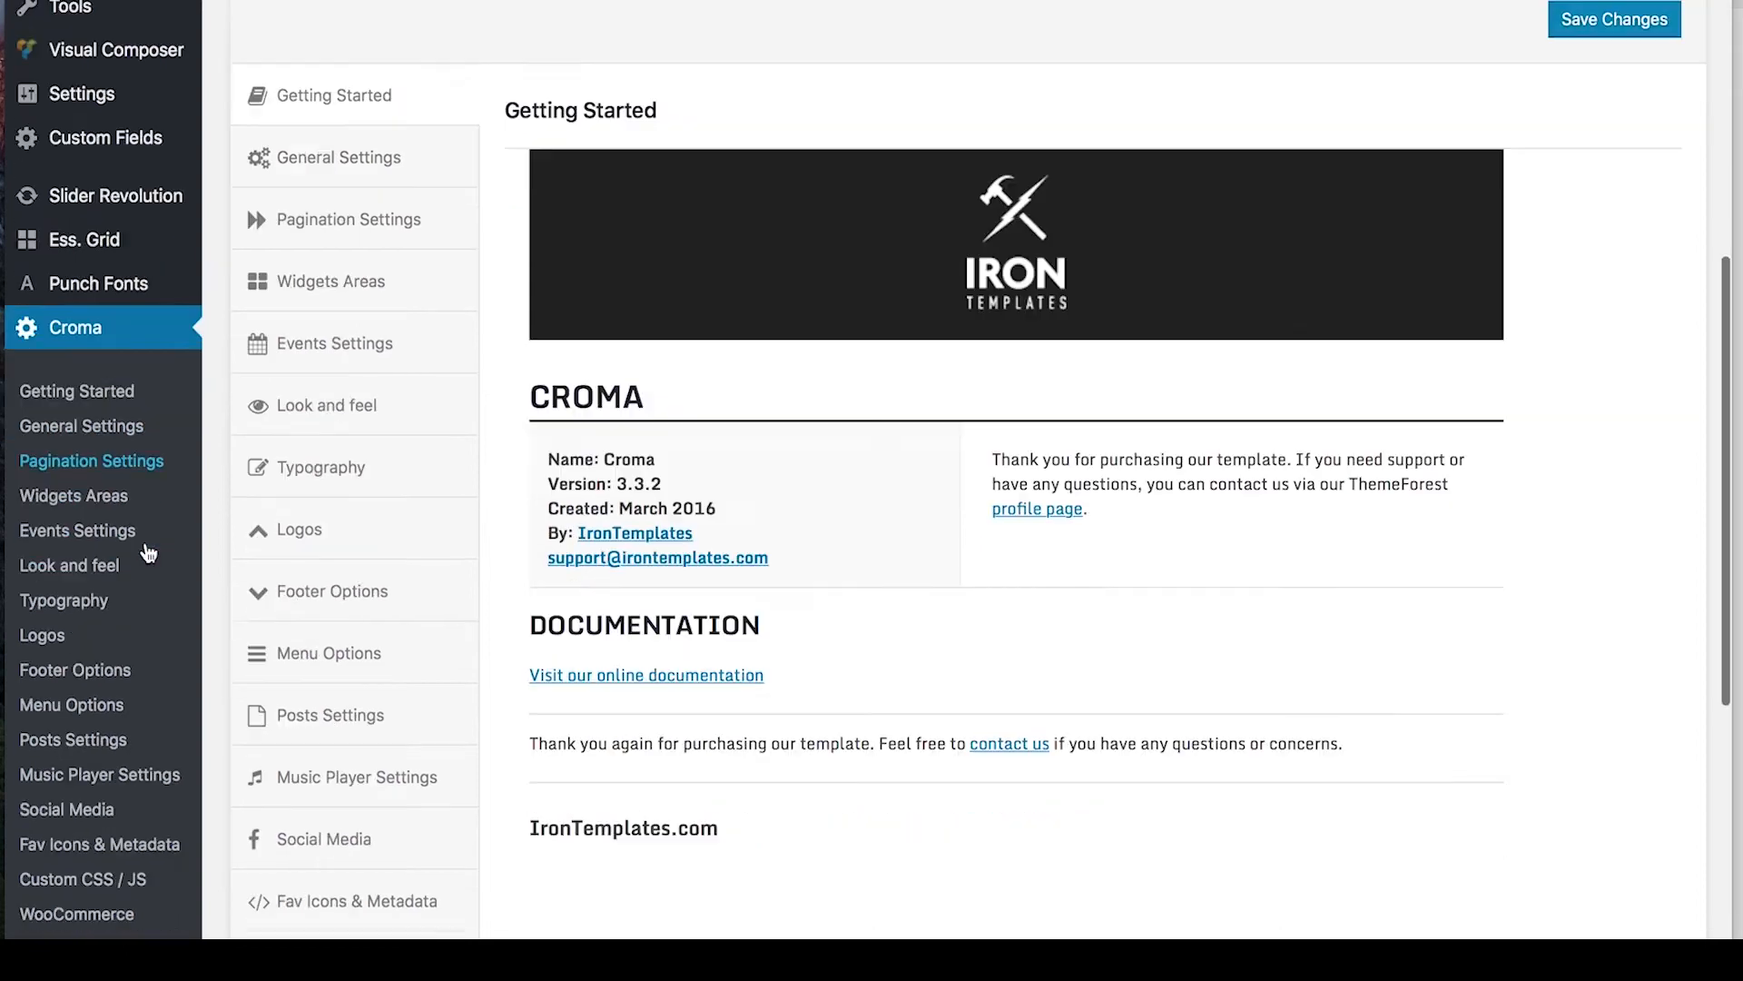
scroll(148, 552, down, 6)
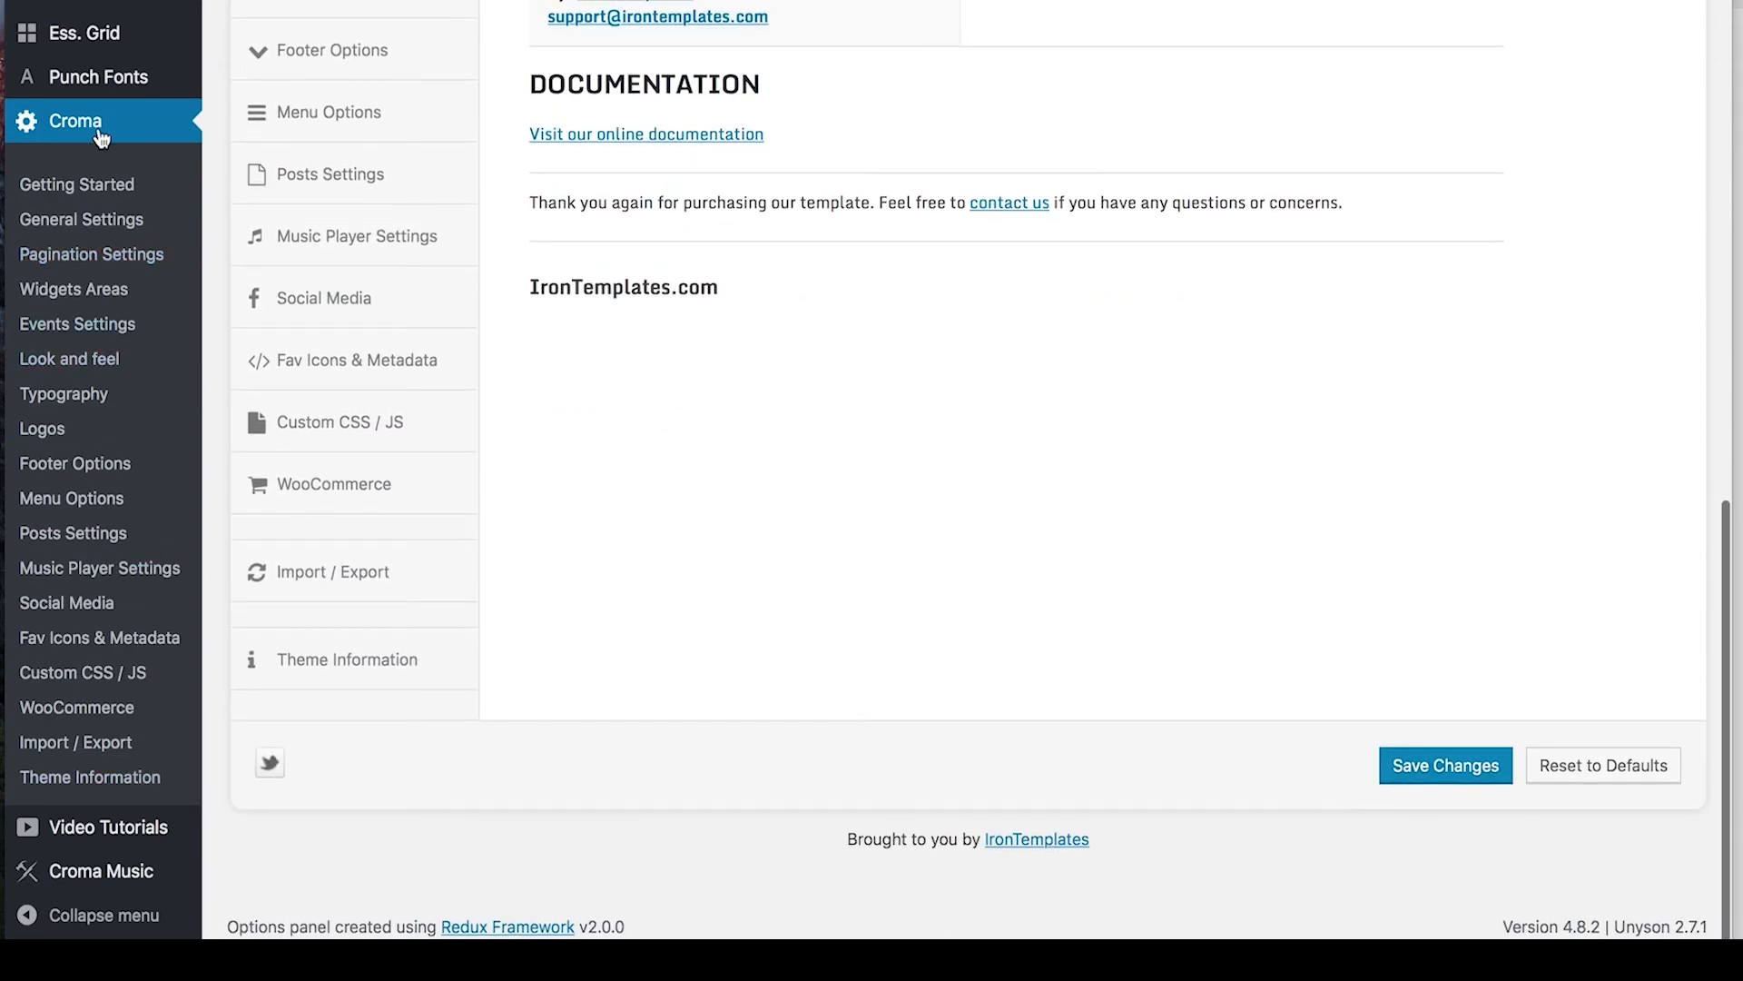
click(154, 363)
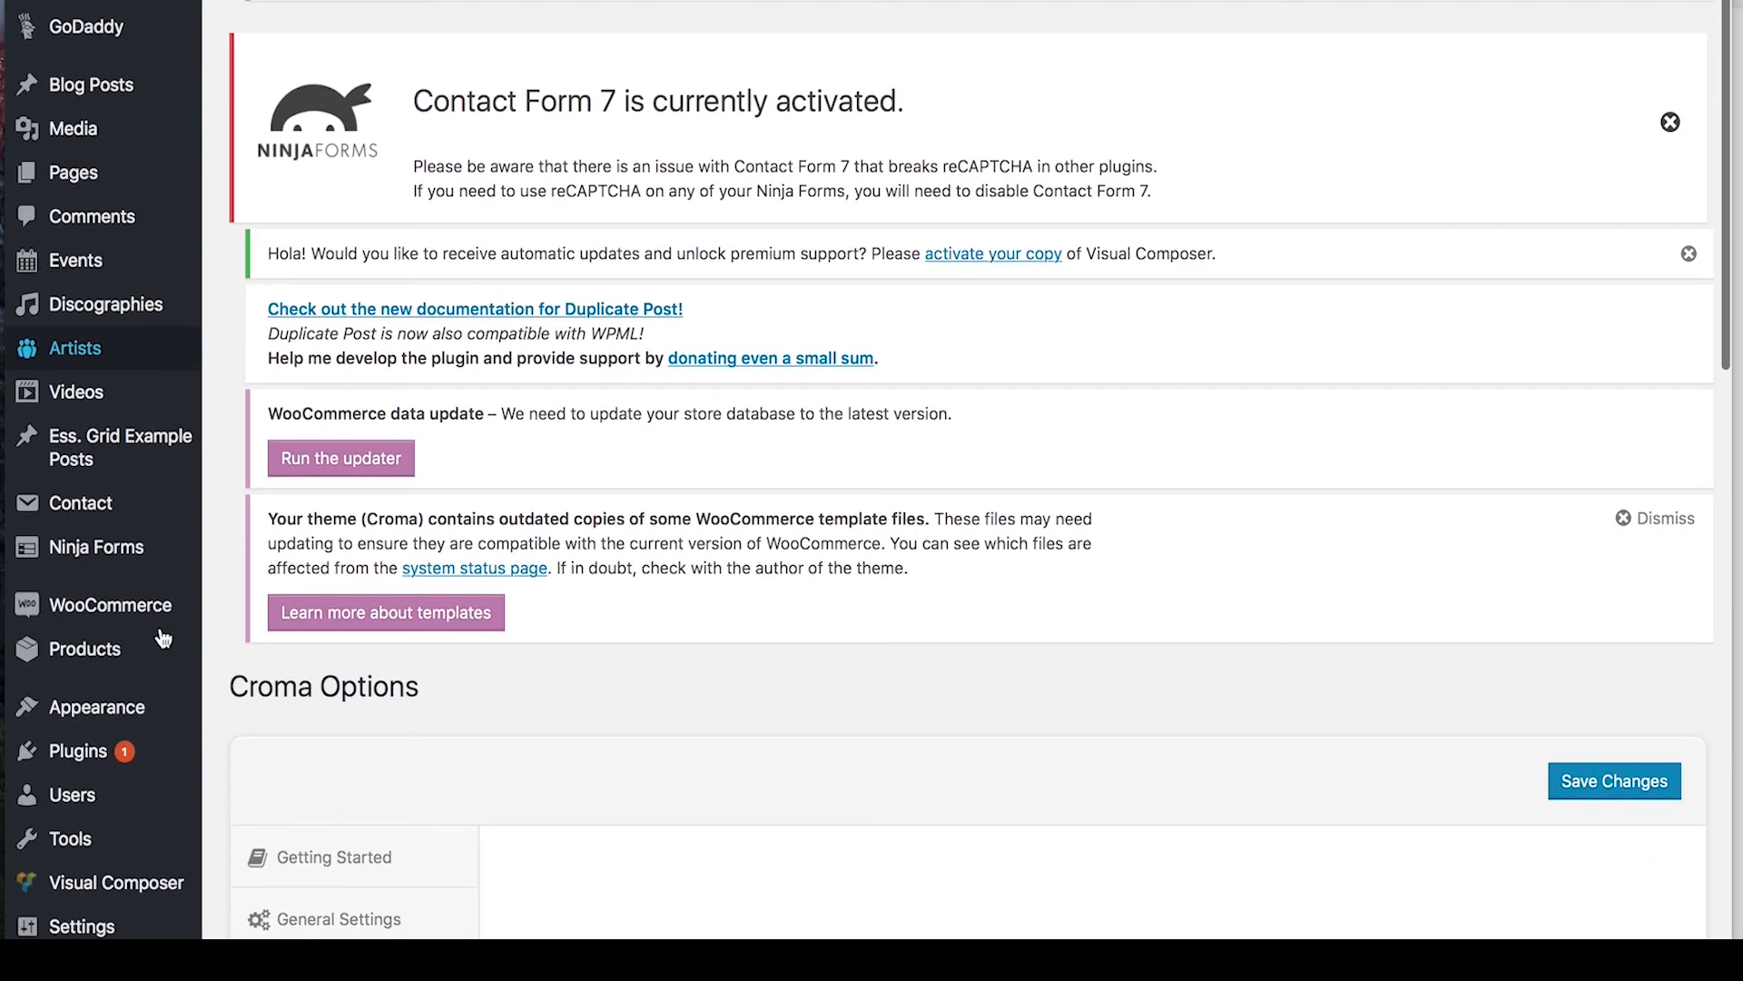
- Install the WordPress importer from the site's import tools and open its import page
scroll(164, 638, down, 4)
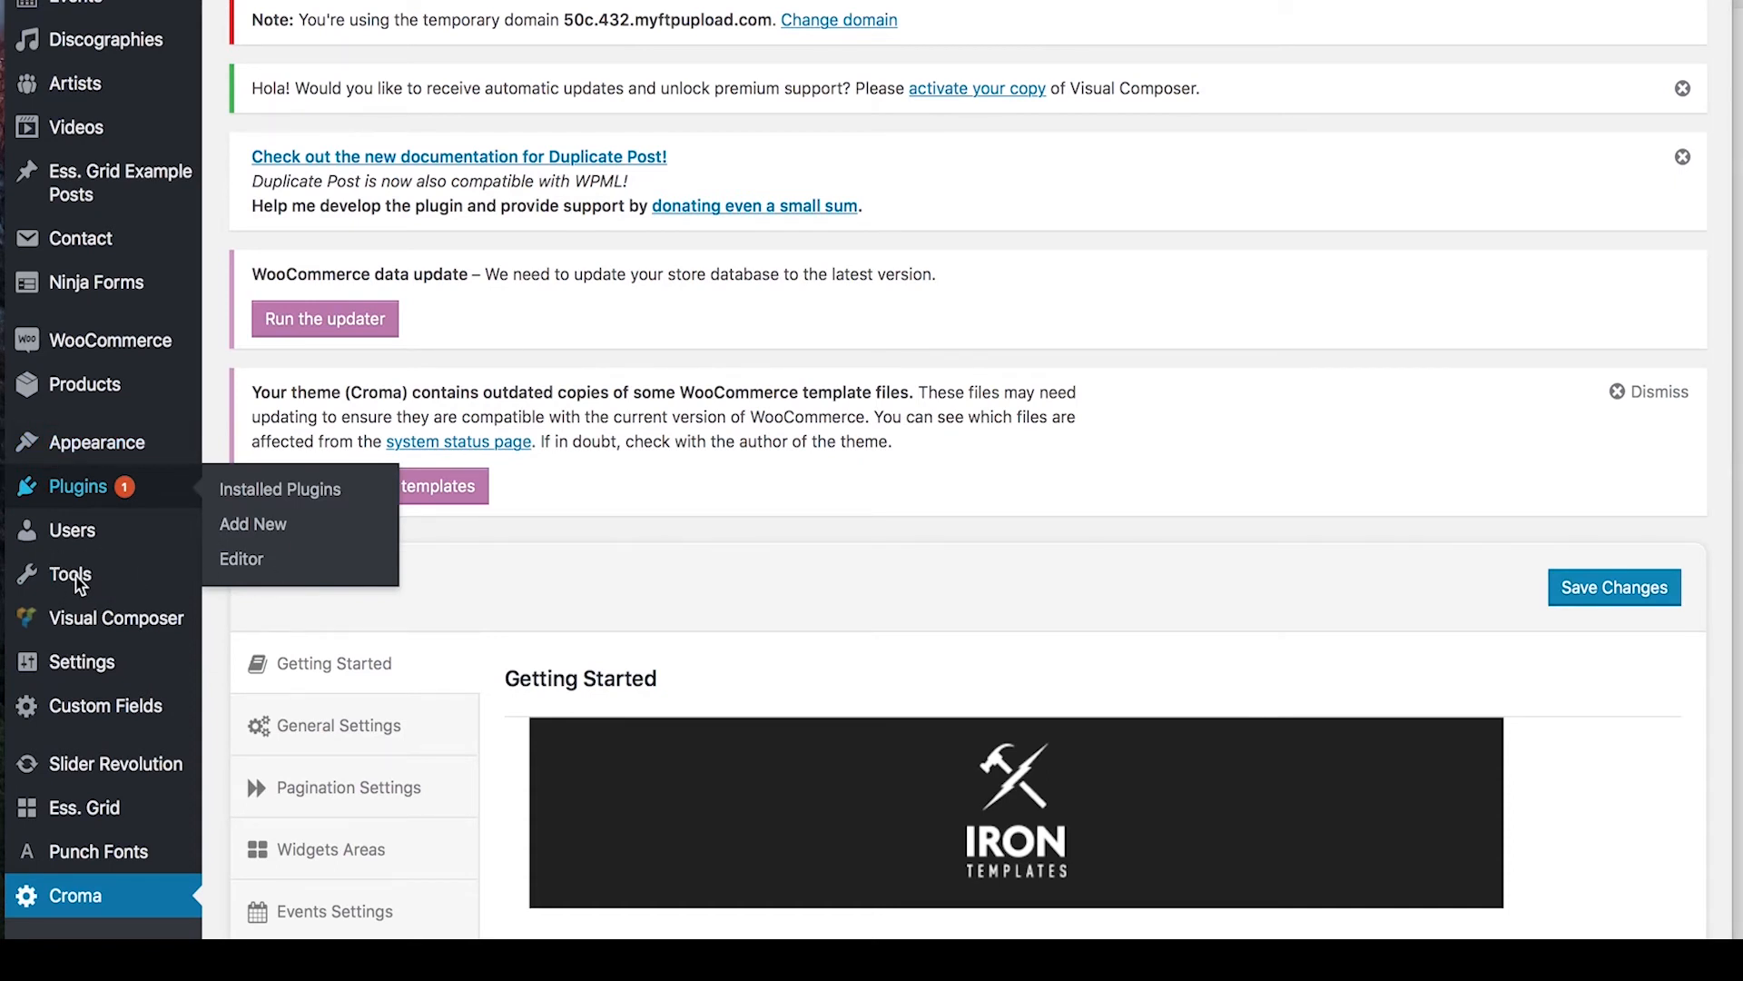
scroll(79, 563, down, 5)
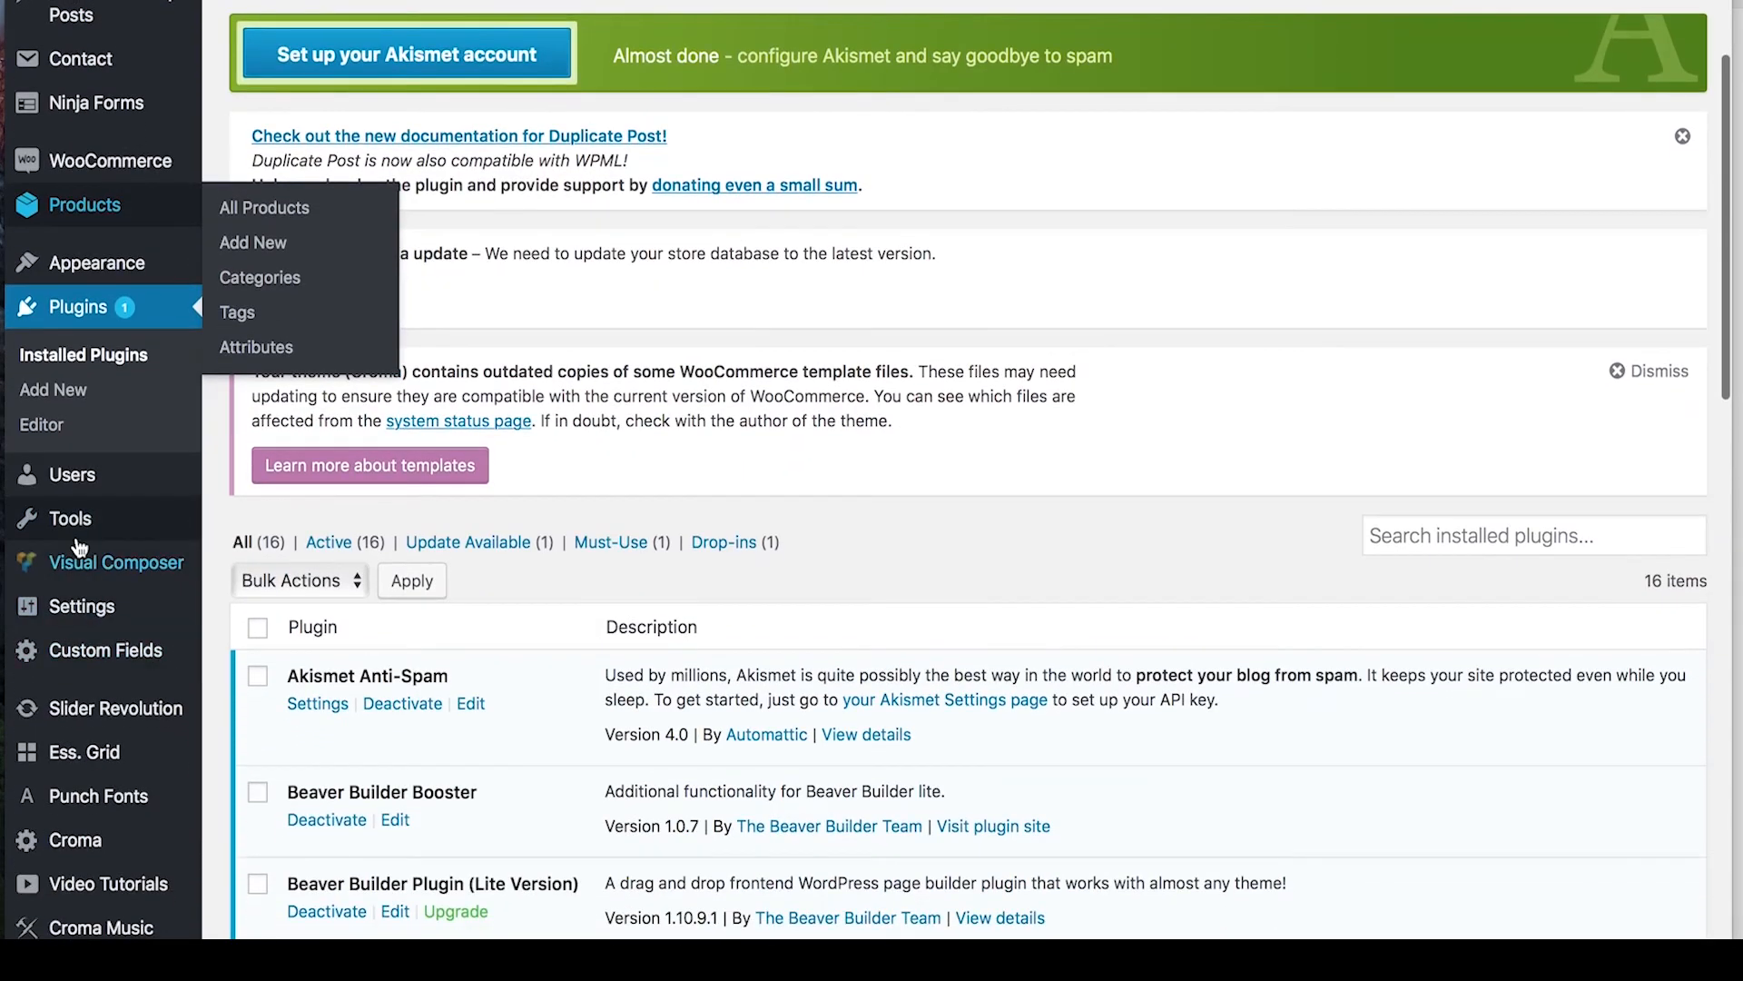
mouse_move(80, 528)
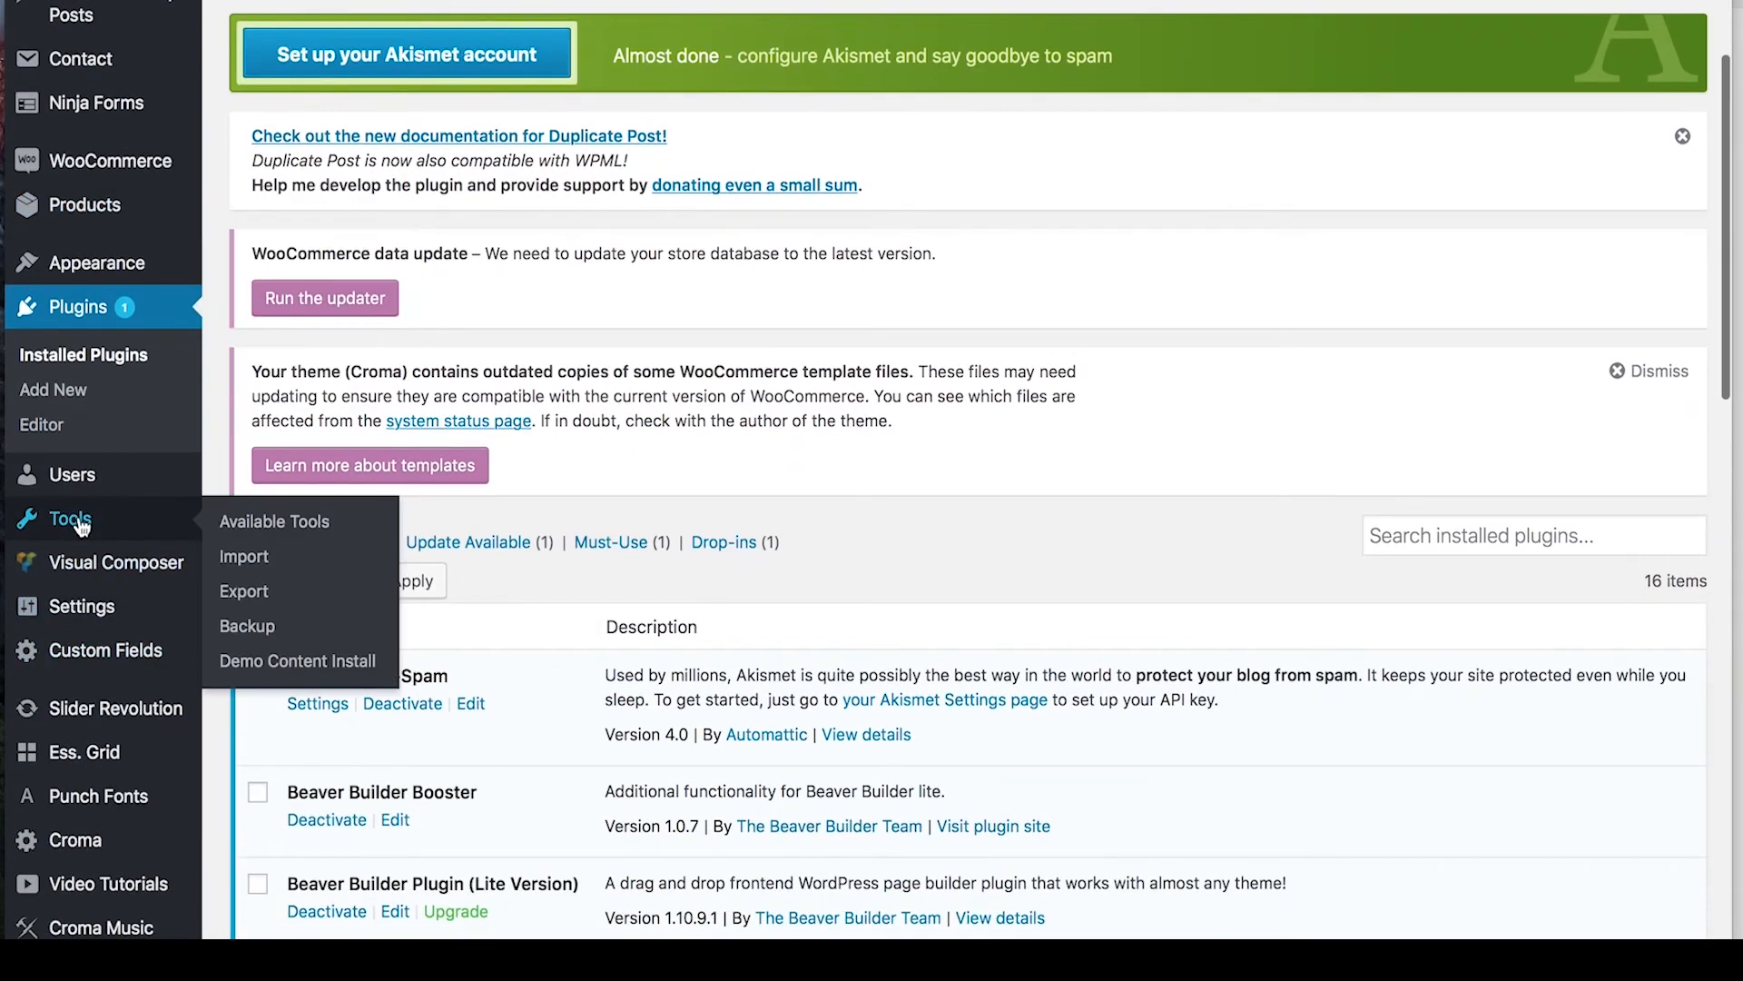
click(261, 550)
scroll(529, 642, down, 10)
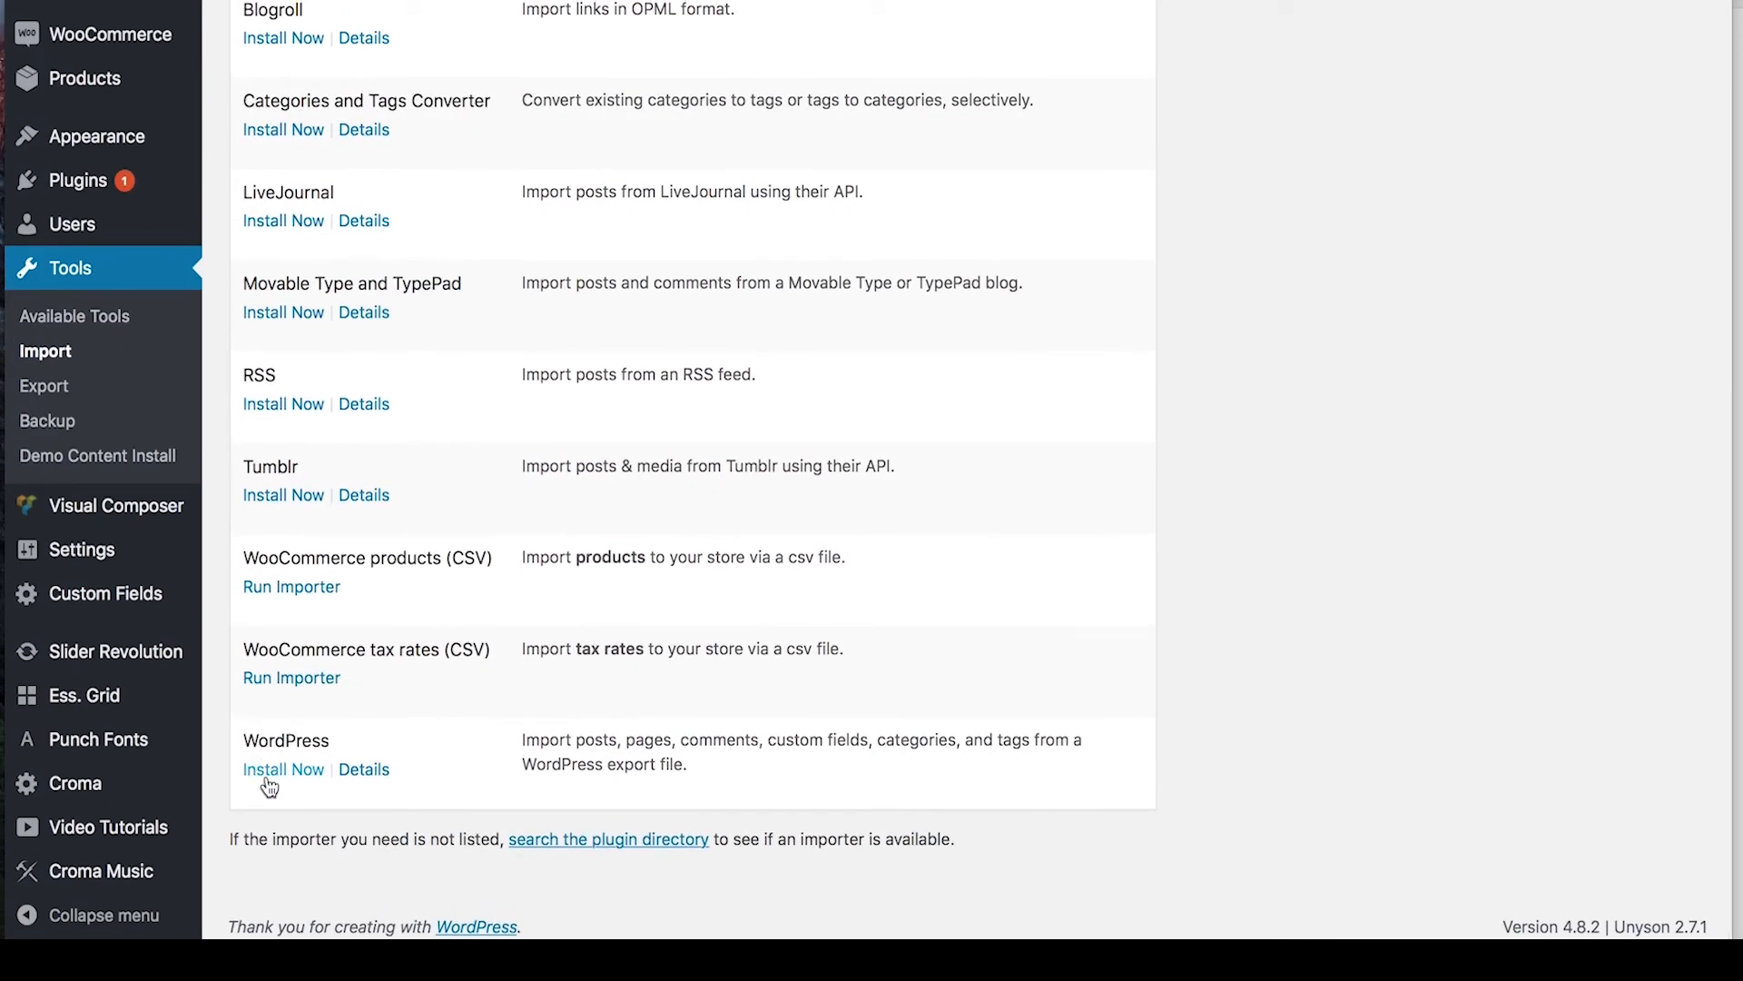
click(270, 782)
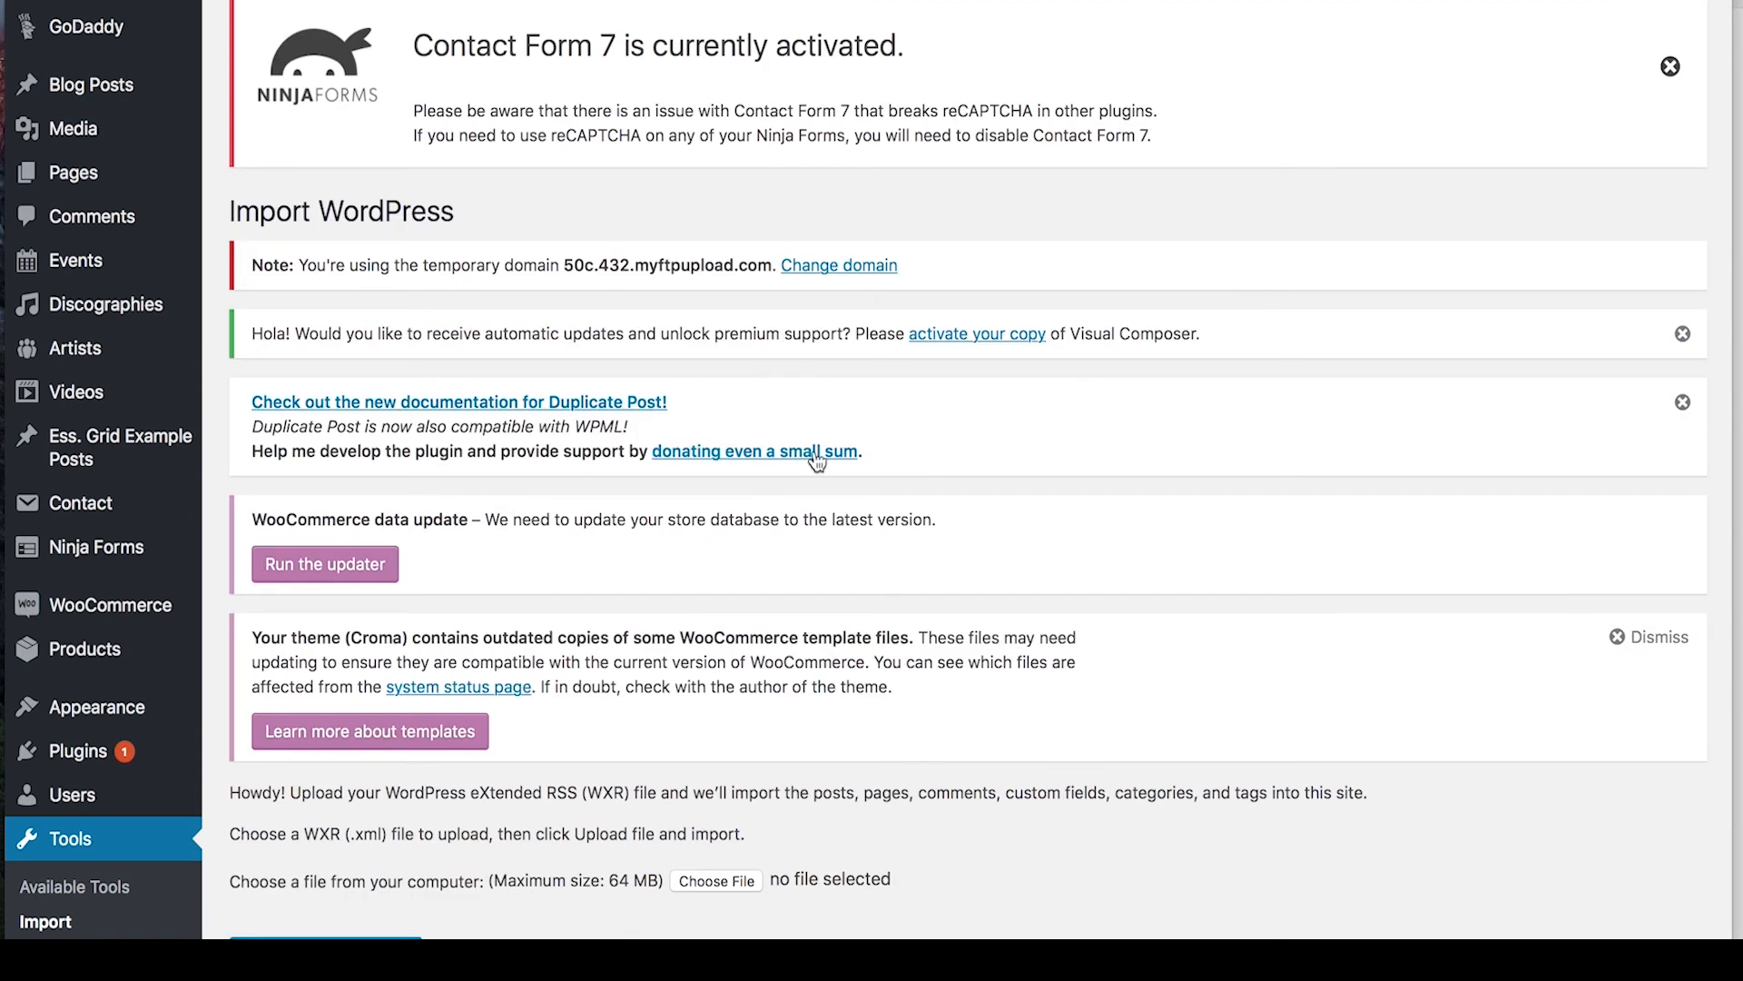
- Browse the theme package's Demos Content folder for The Moons demo's croma-themoons.xml file, and dismiss the file chooser without uploading
scroll(847, 555, down, 4)
scroll(847, 556, down, 2)
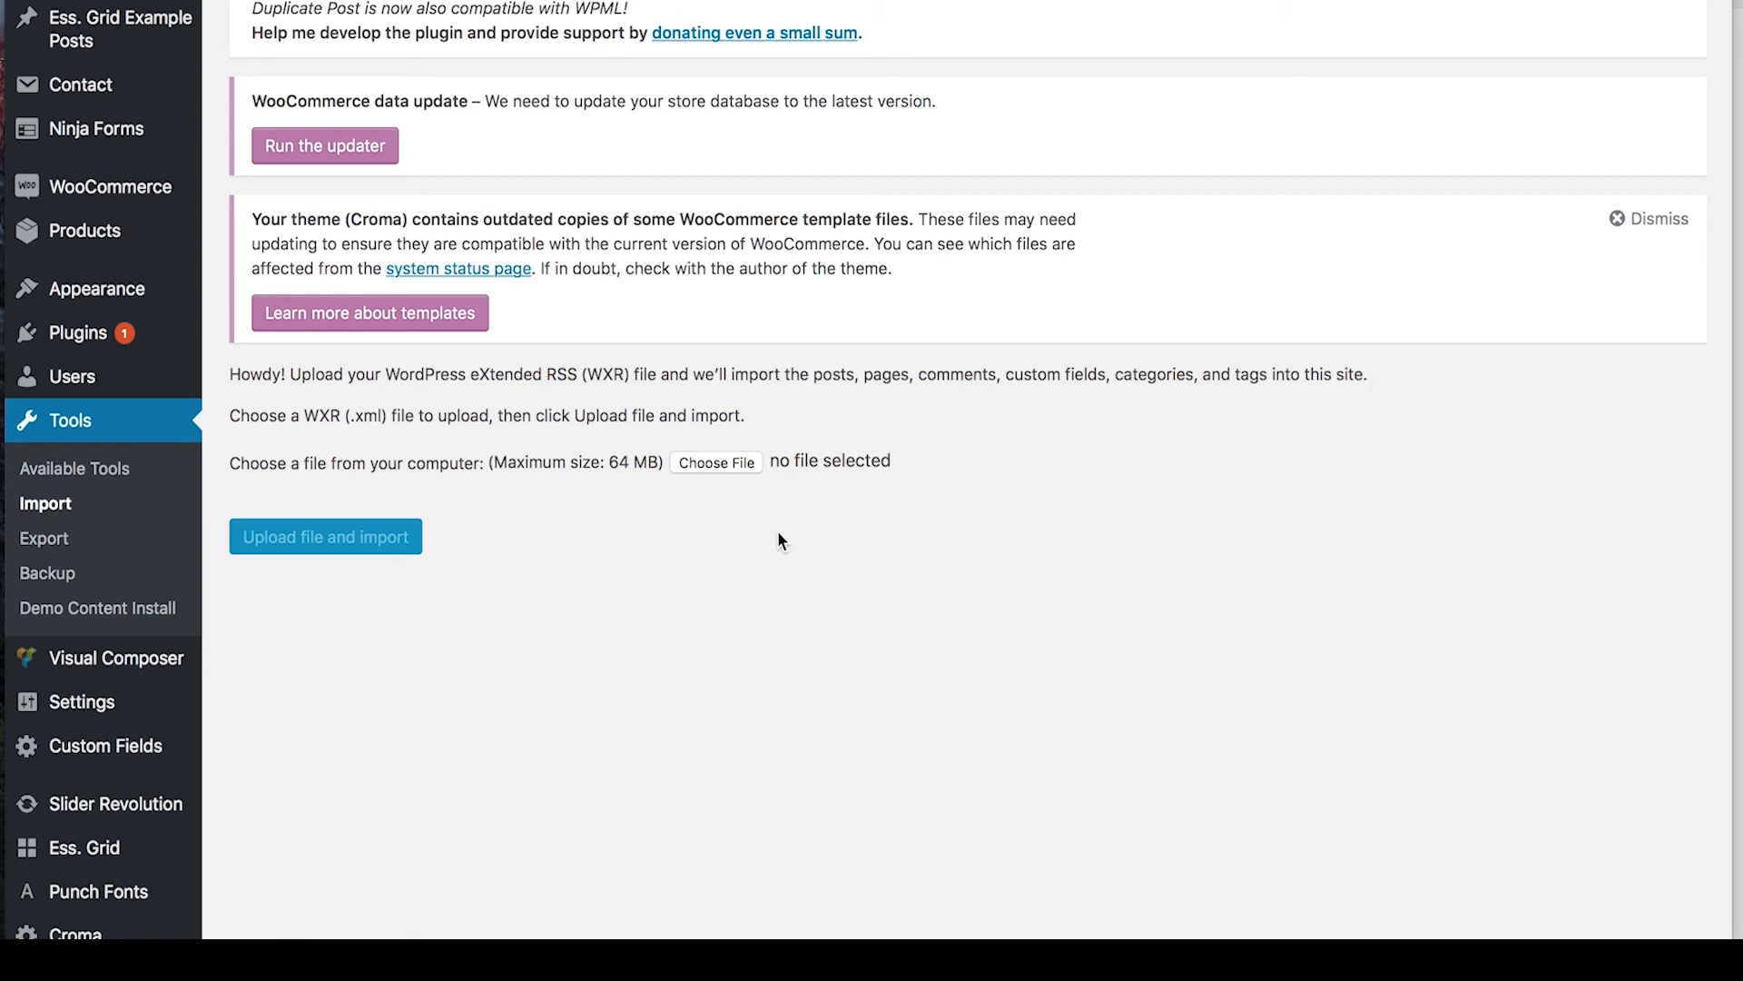
click(724, 463)
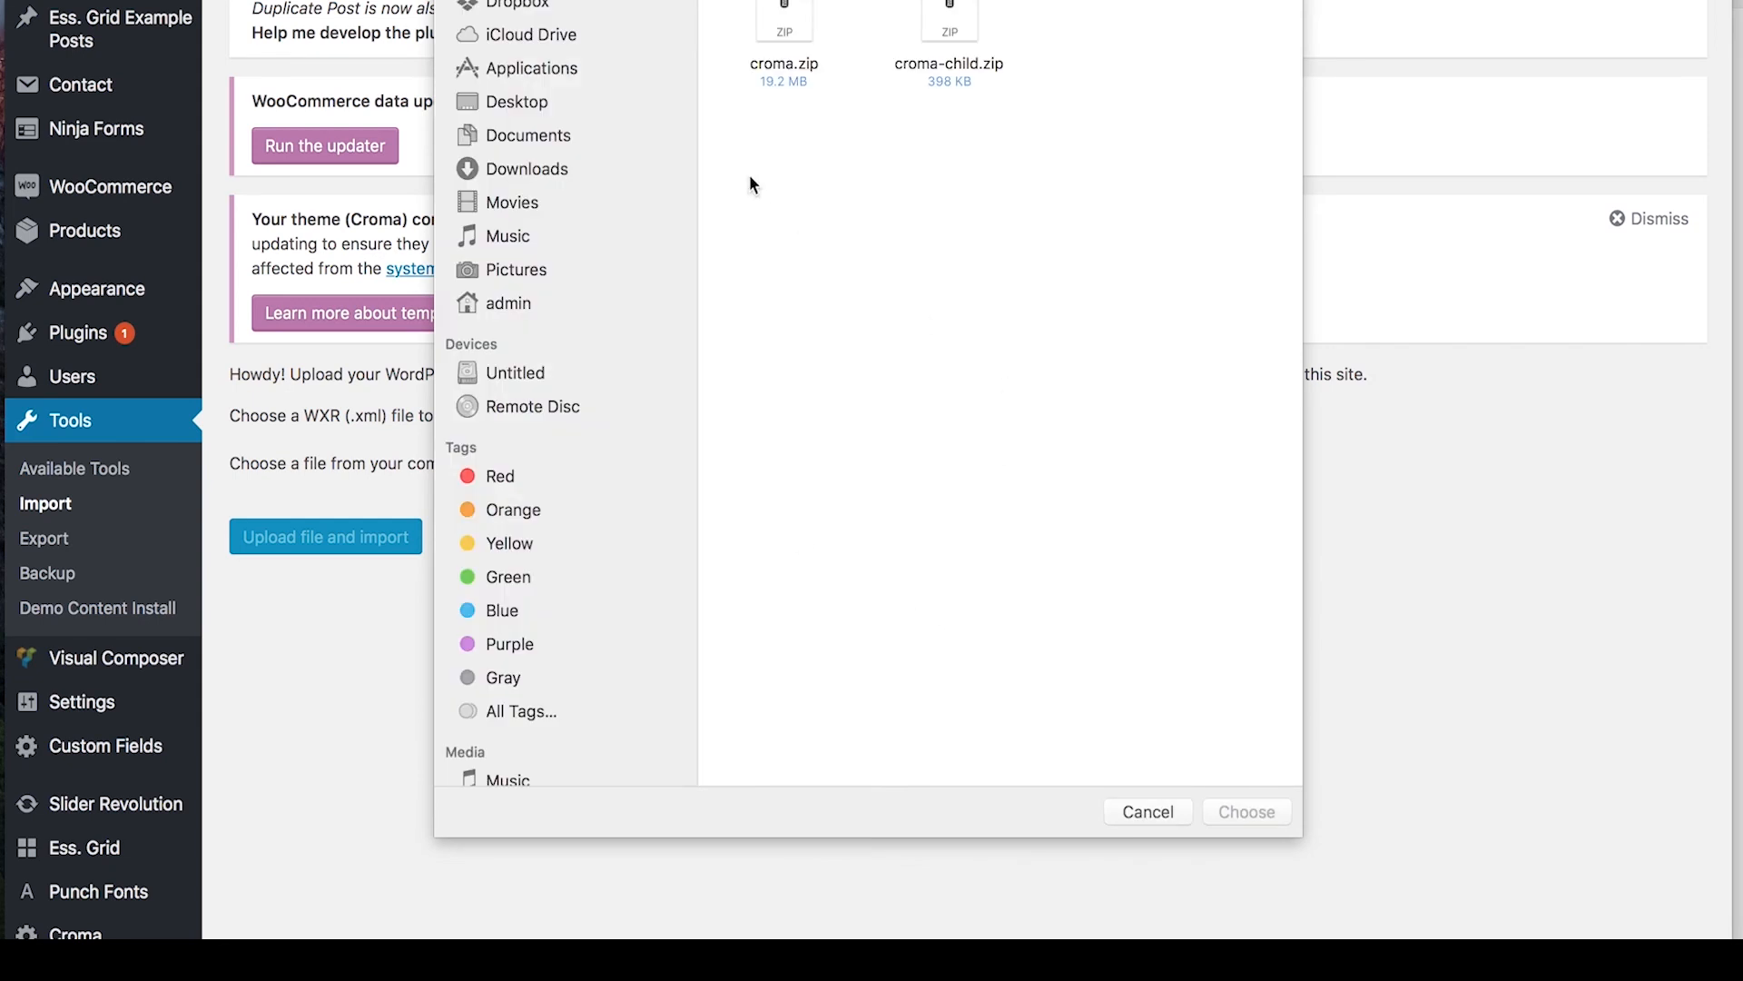
click(908, 2)
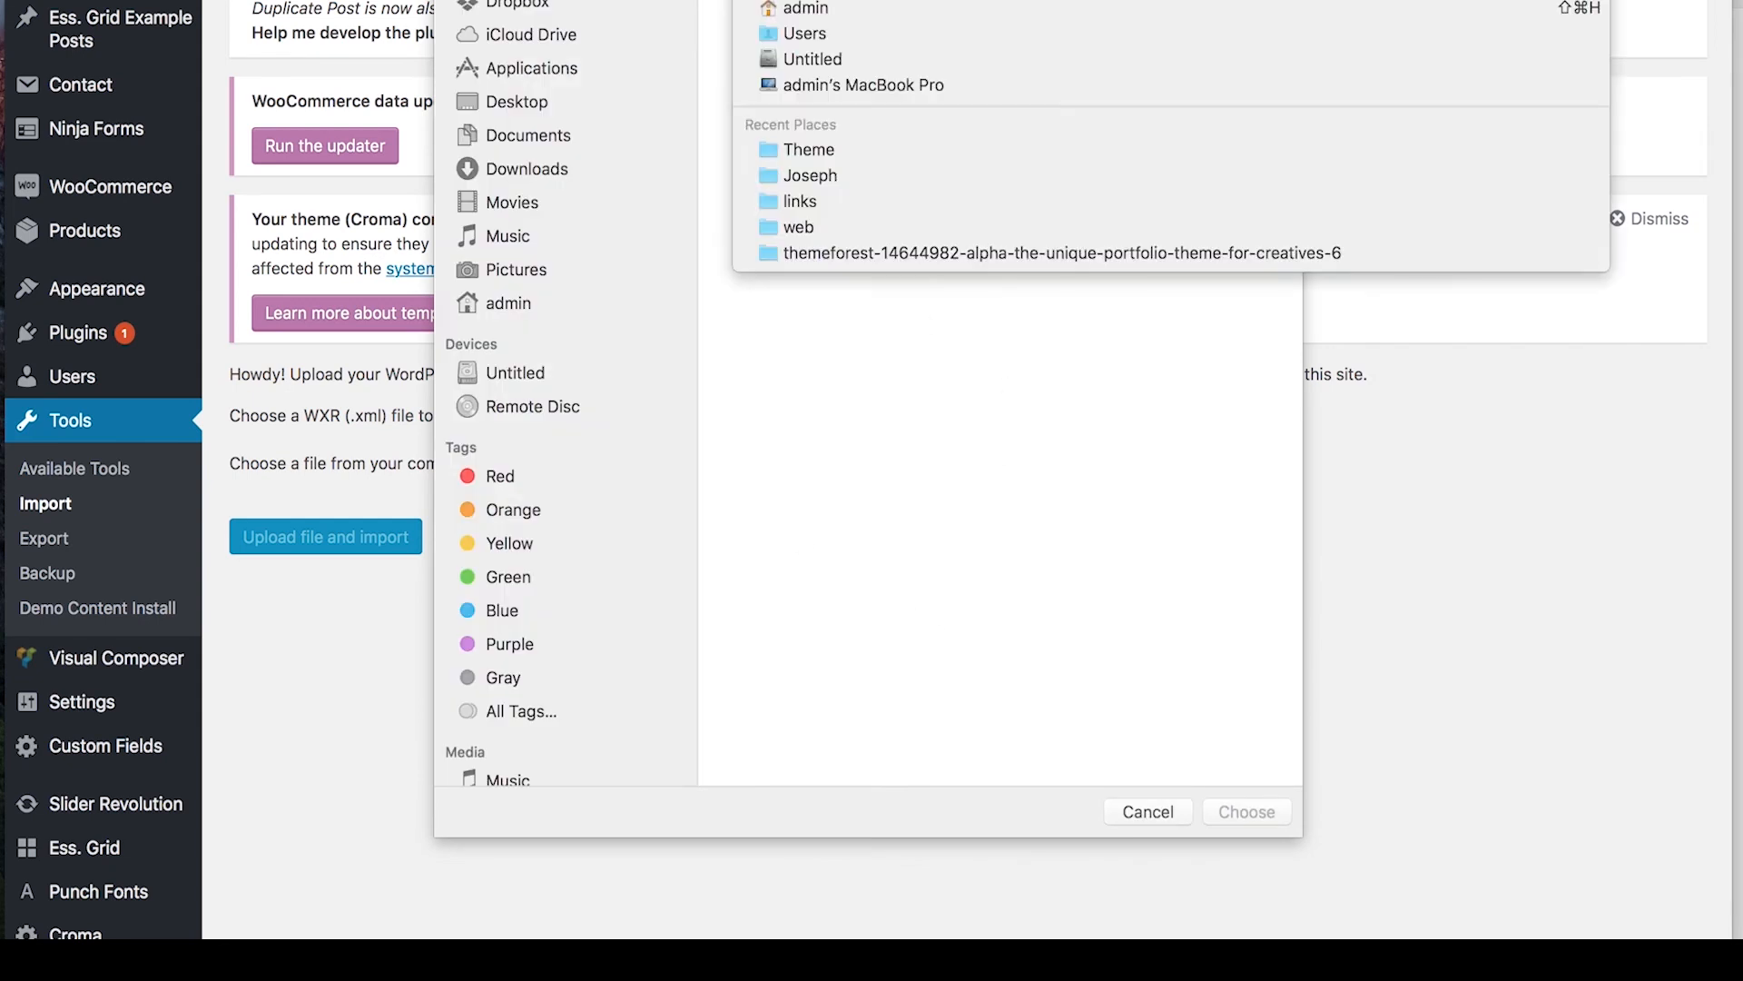
click(1005, 252)
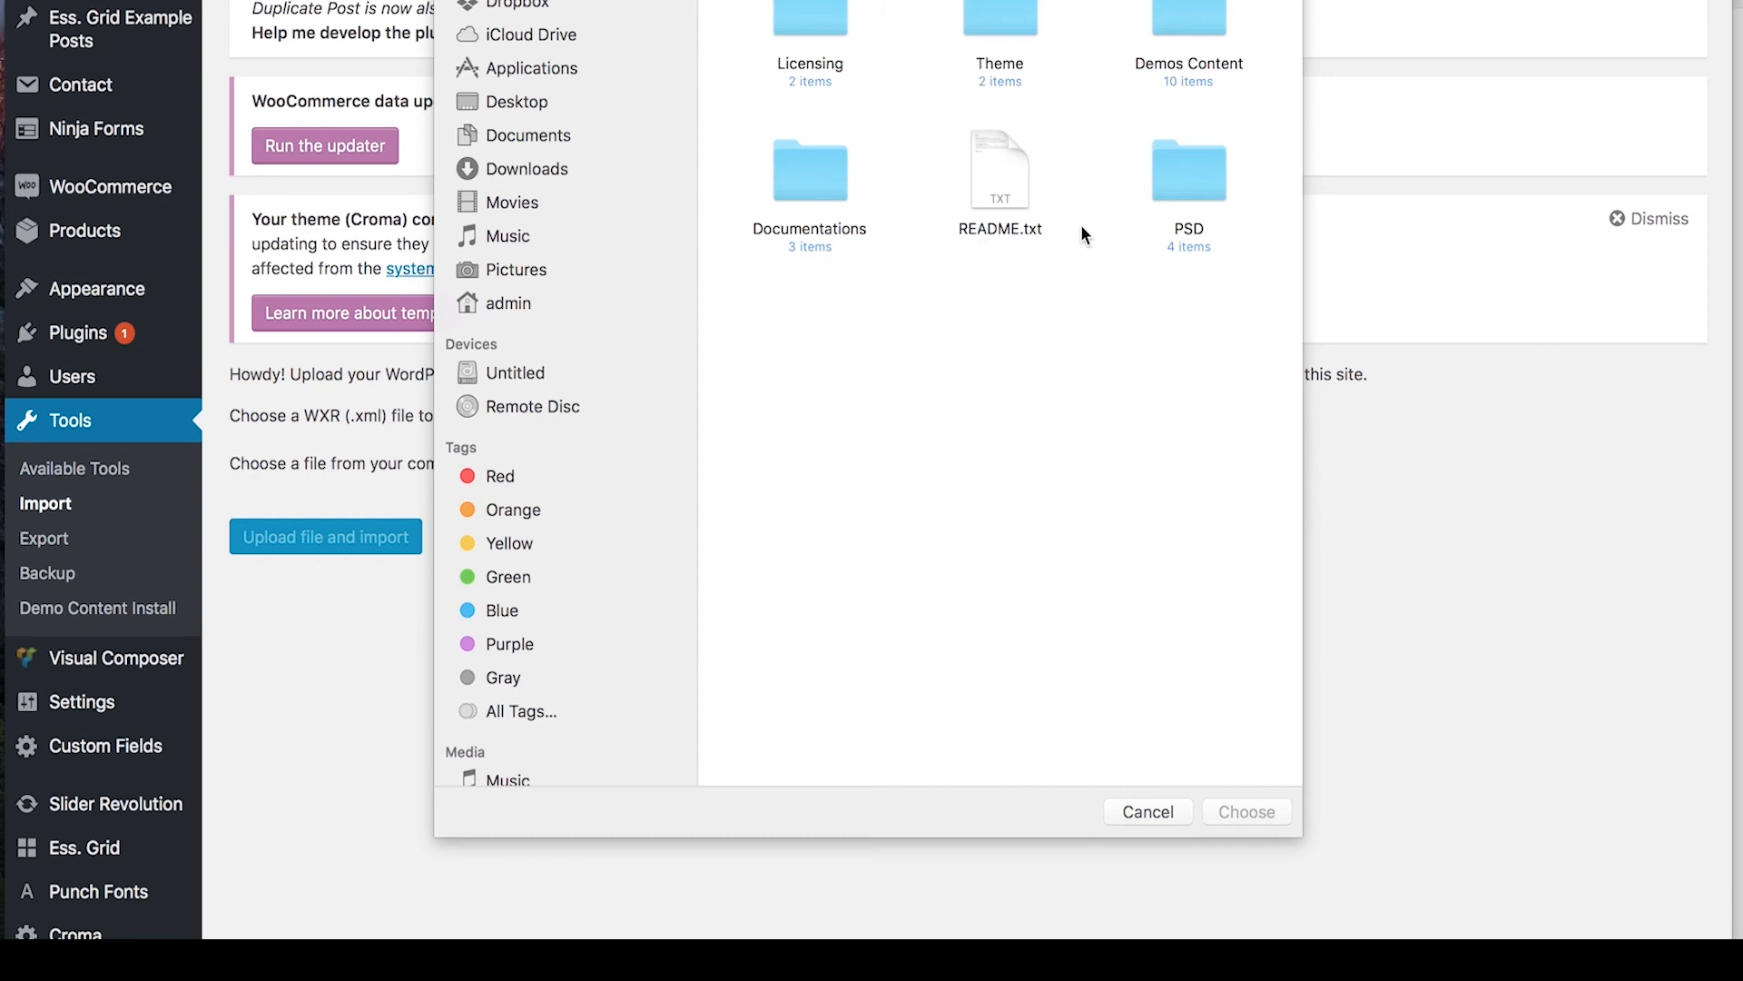
double_click(1191, 17)
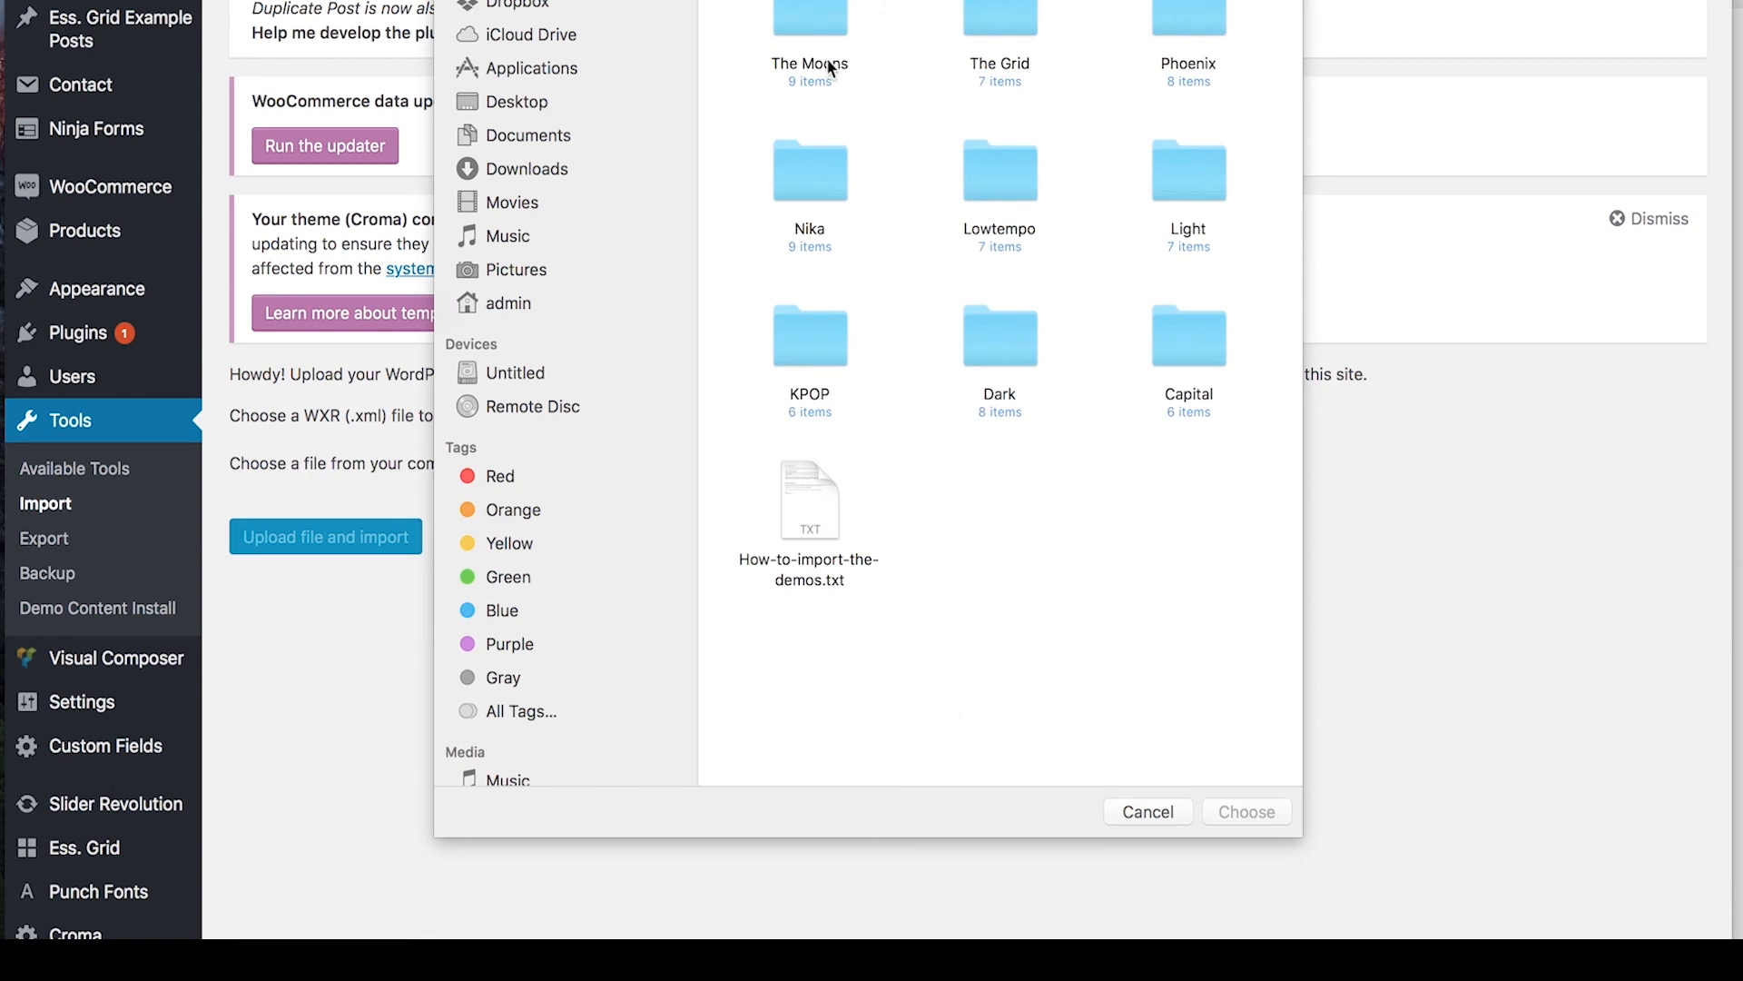
click(815, 24)
double_click(815, 24)
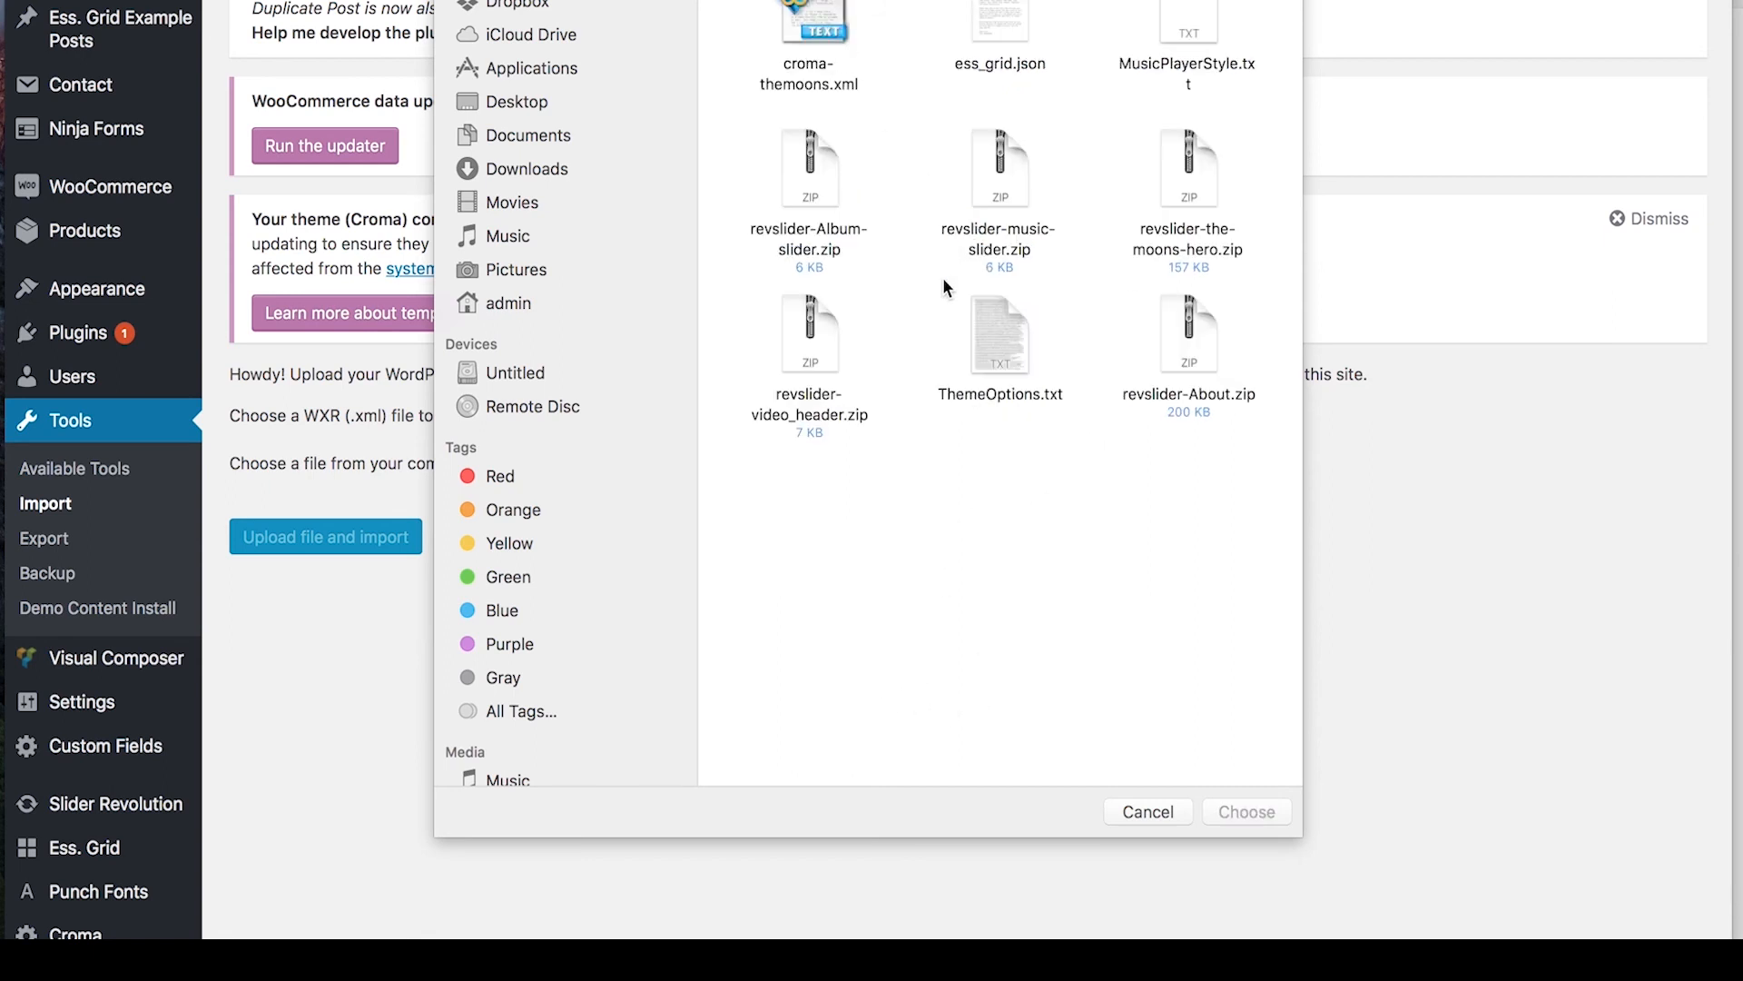
click(804, 25)
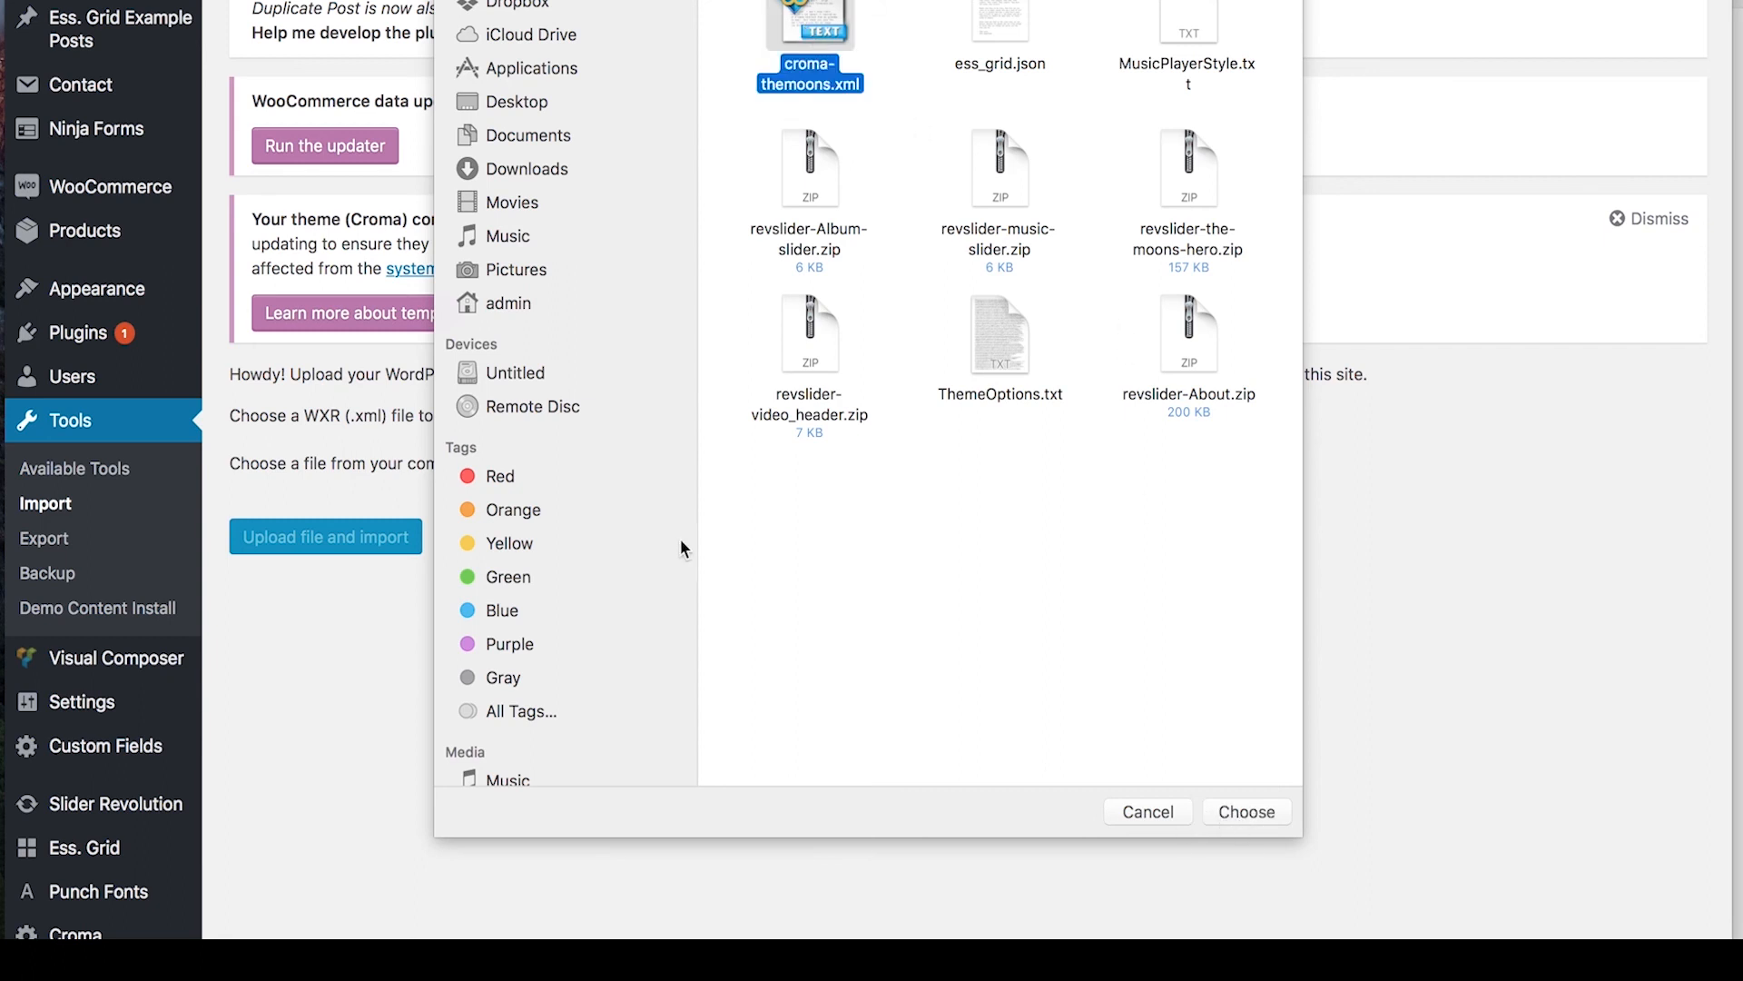
click(1148, 811)
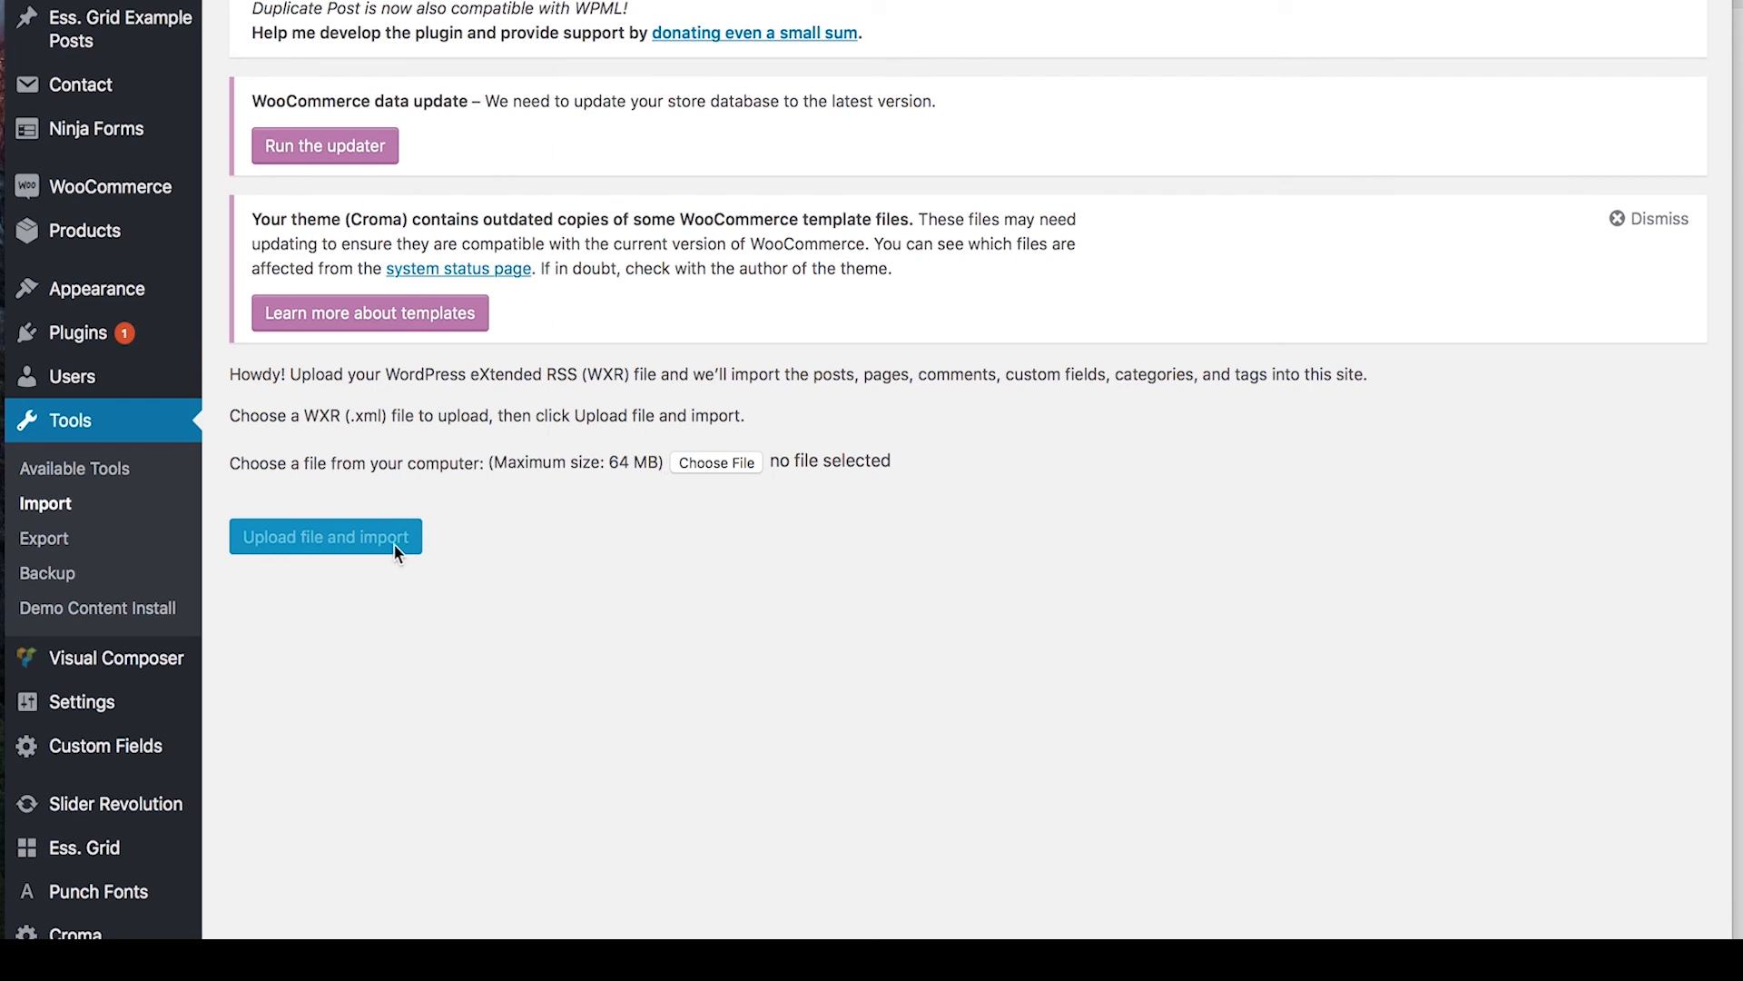